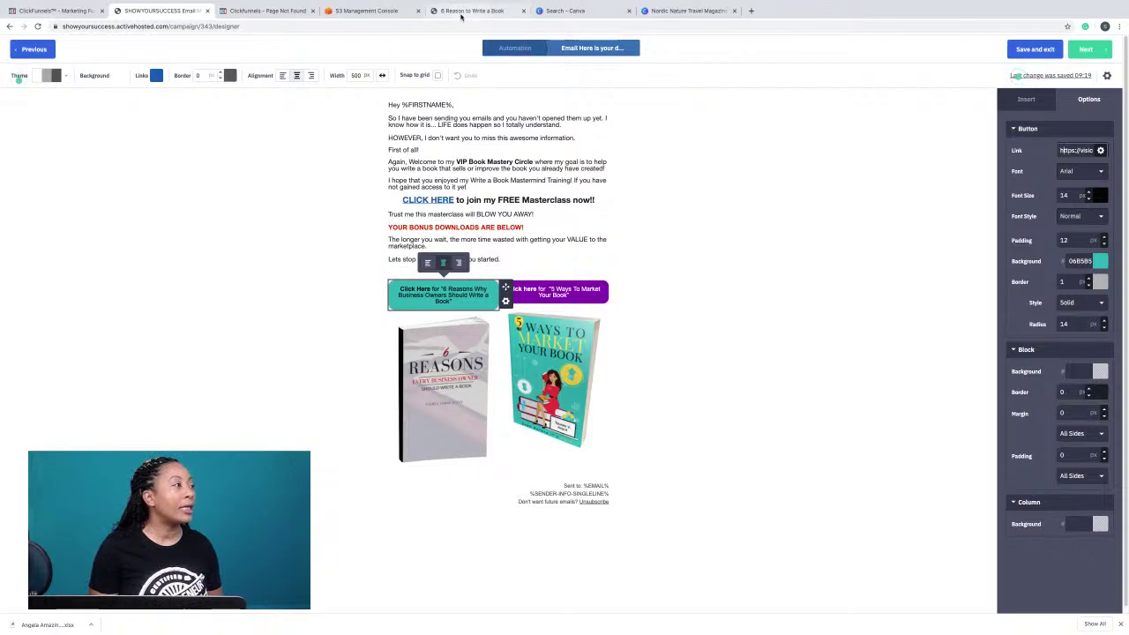
Look through the "6 Reason to Write a Book" e-book PDF from its cover to the Conclusion page.
left_click(464, 11)
scroll(794, 360, "up", 5)
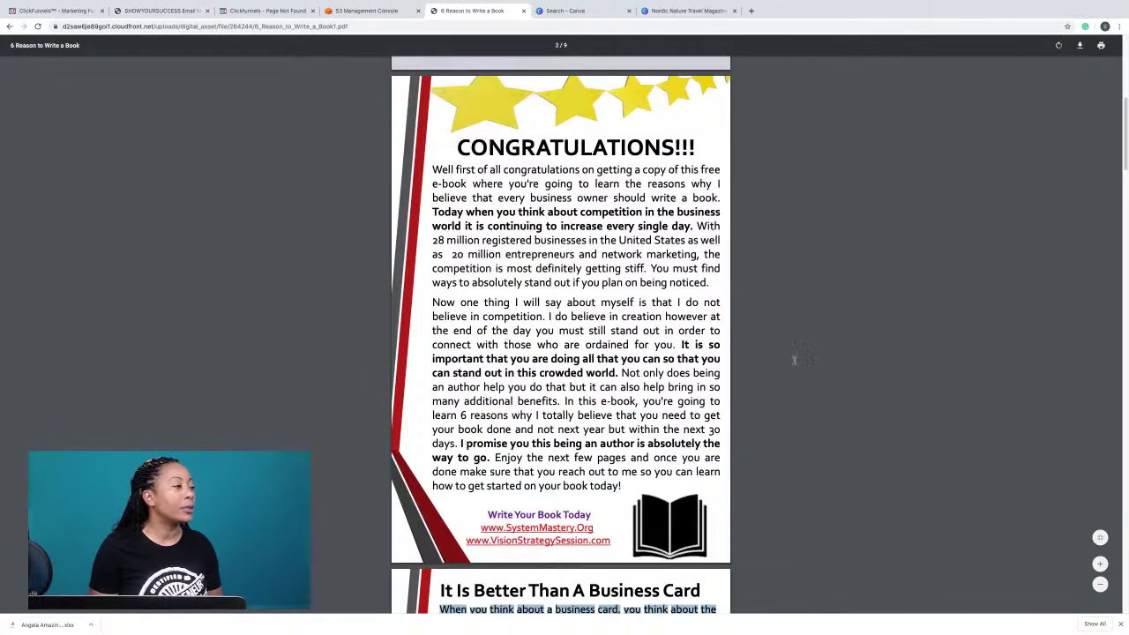
scroll(684, 370, "up", 5)
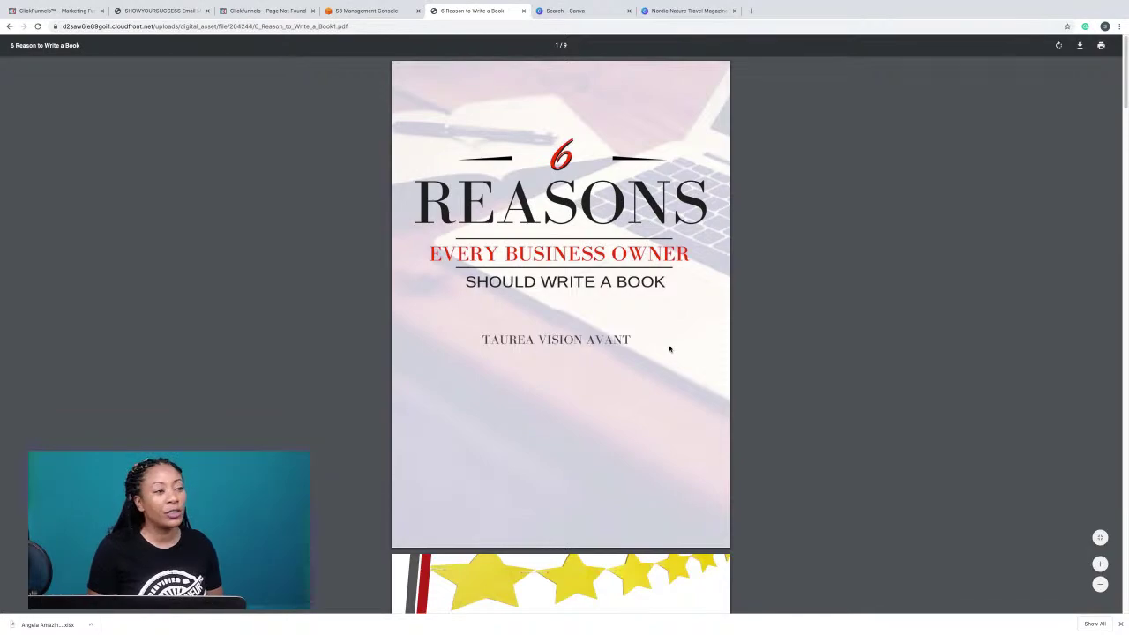
scroll(684, 350, "down", 3)
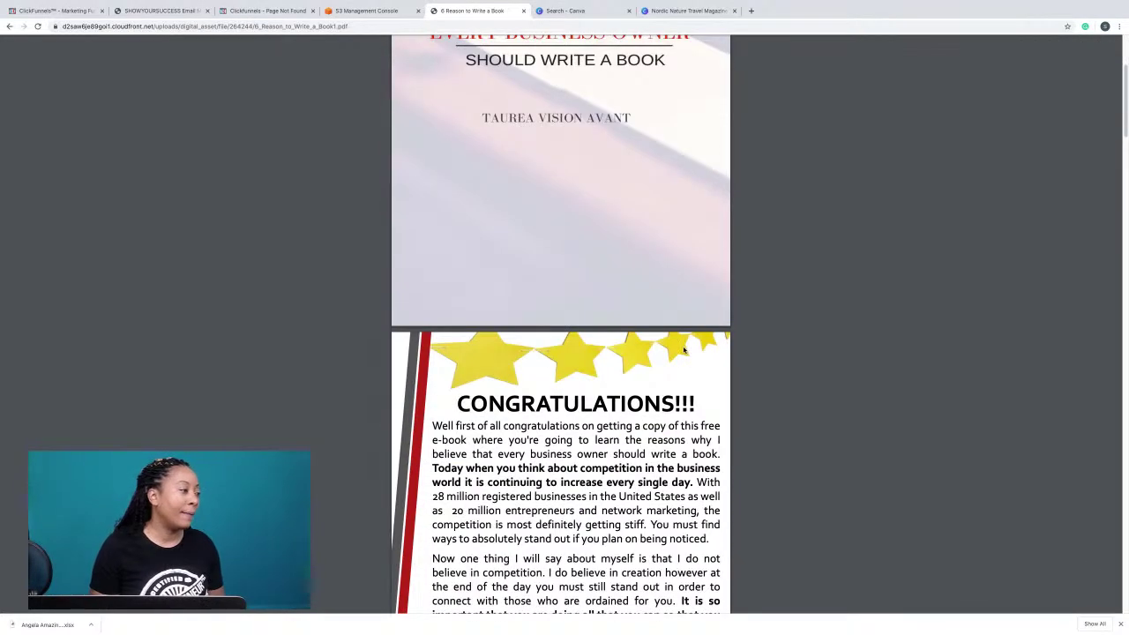
scroll(684, 350, "down", 7)
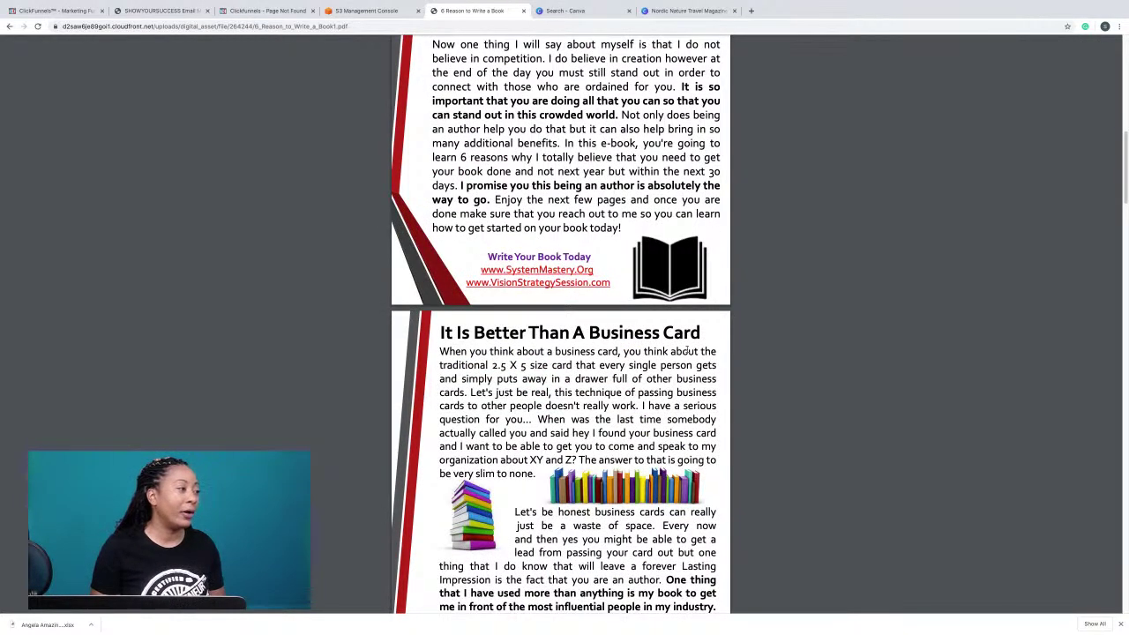
scroll(684, 350, "down", 11)
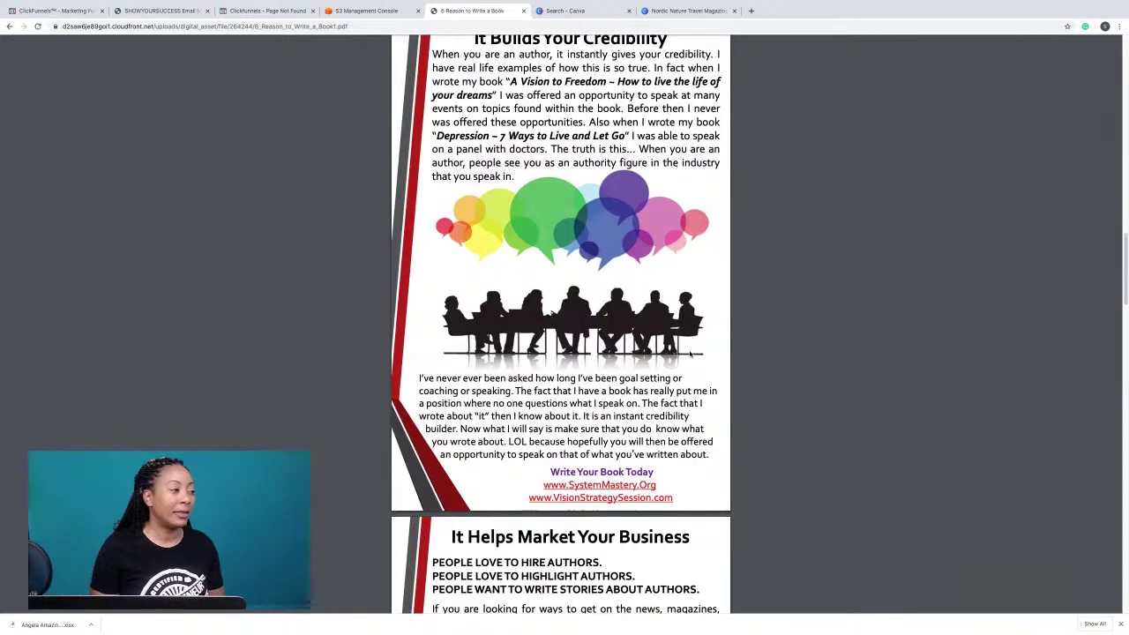
scroll(691, 353, "down", 18)
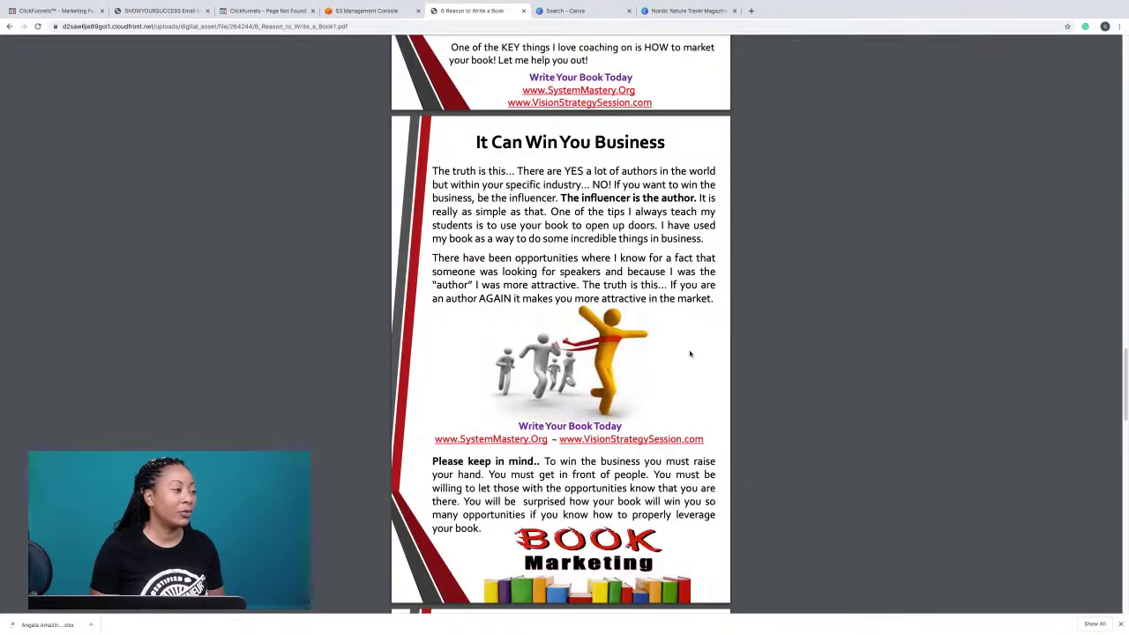
scroll(687, 350, "down", 16)
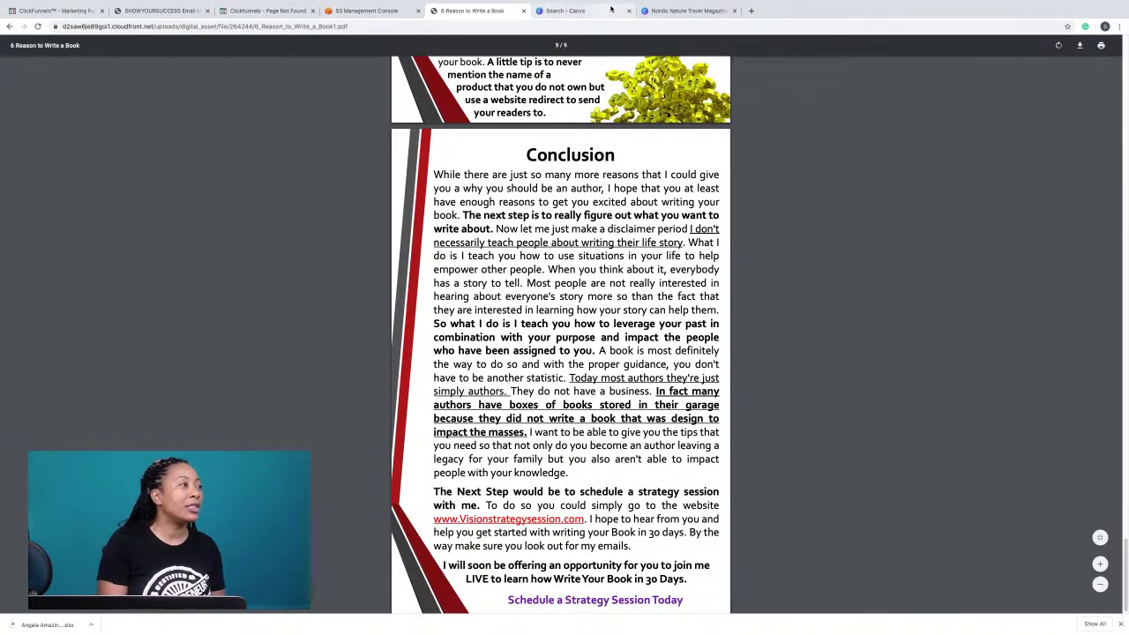
Switch to Canva and browse the magazine template search results for possible e-book layouts.
left_click(609, 11)
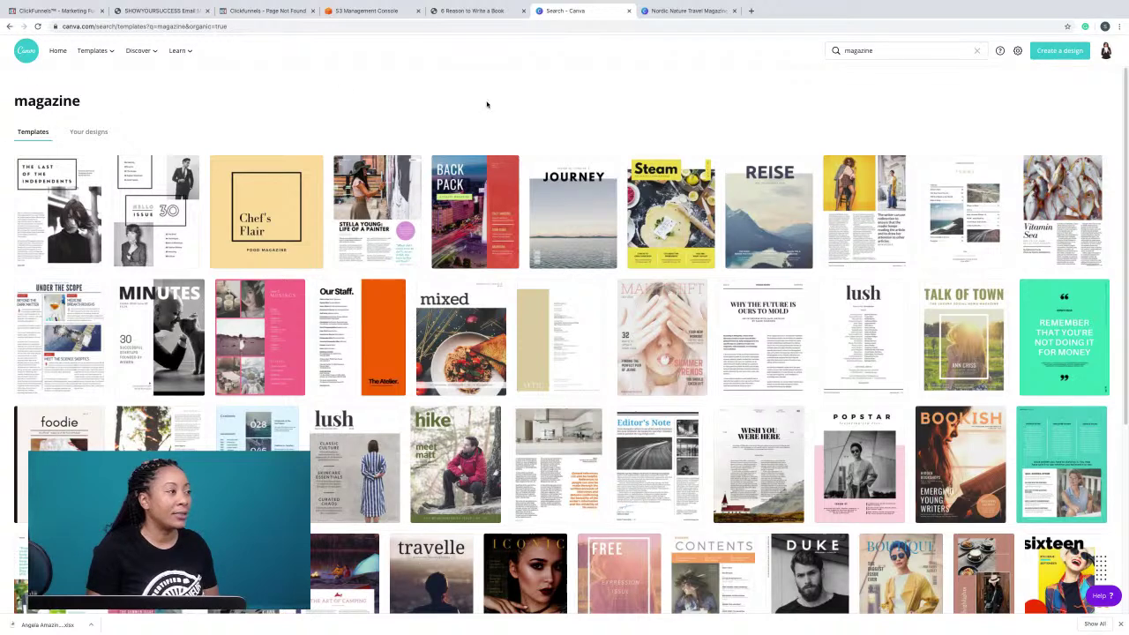
scroll(812, 347, "down", 1)
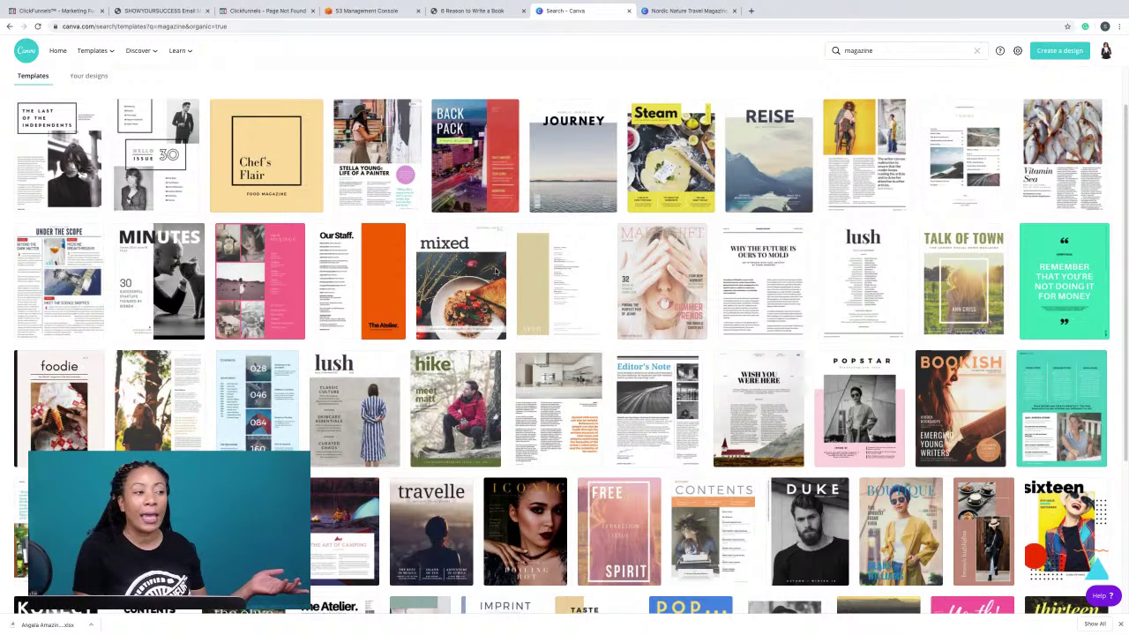
scroll(495, 272, "down", 2)
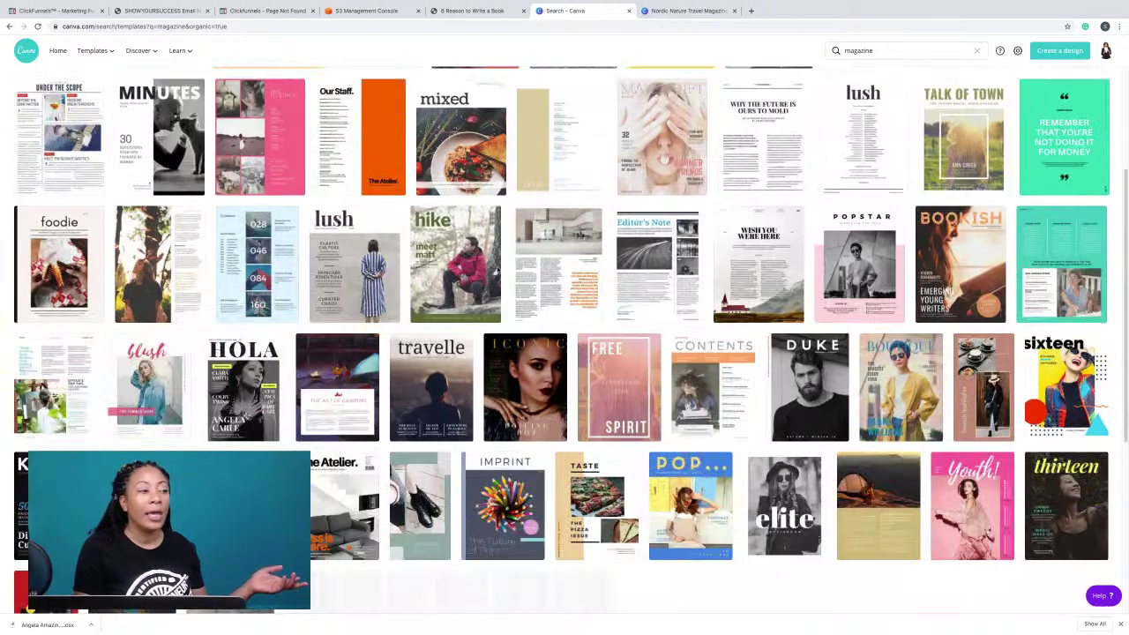
scroll(496, 273, "up", 3)
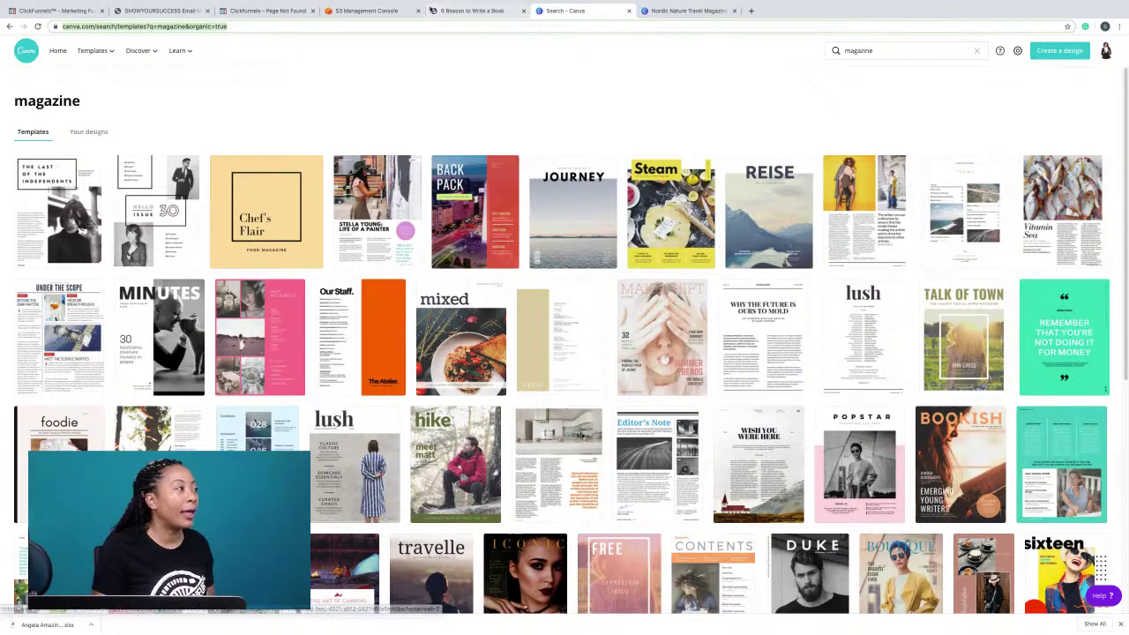
Return to the e-book PDF and review the layout of its chapter pages and Conclusion.
key("ctrl+shift+Tab")
scroll(561, 335, "up", 1)
scroll(594, 290, "up", 20)
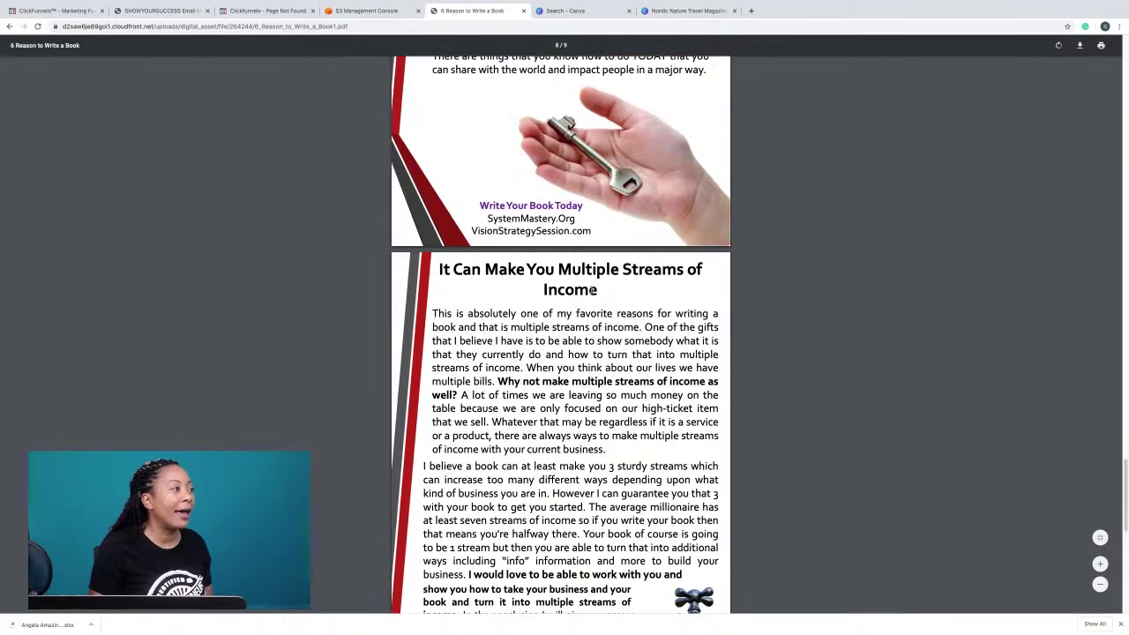
scroll(594, 288, "up", 10)
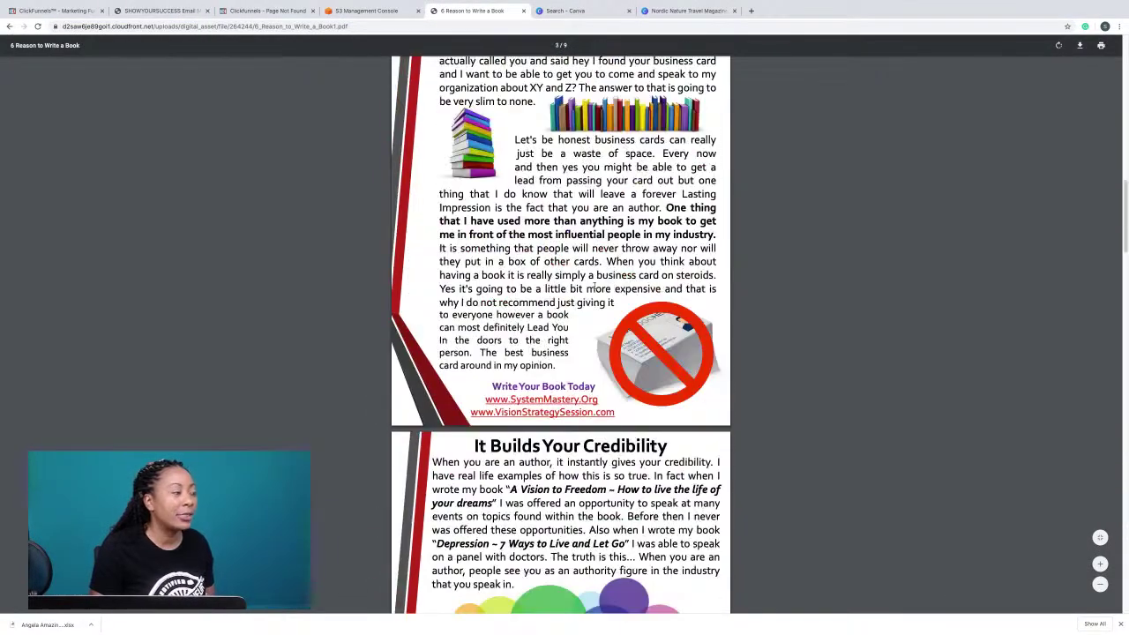
scroll(593, 288, "down", 20)
scroll(593, 288, "down", 5)
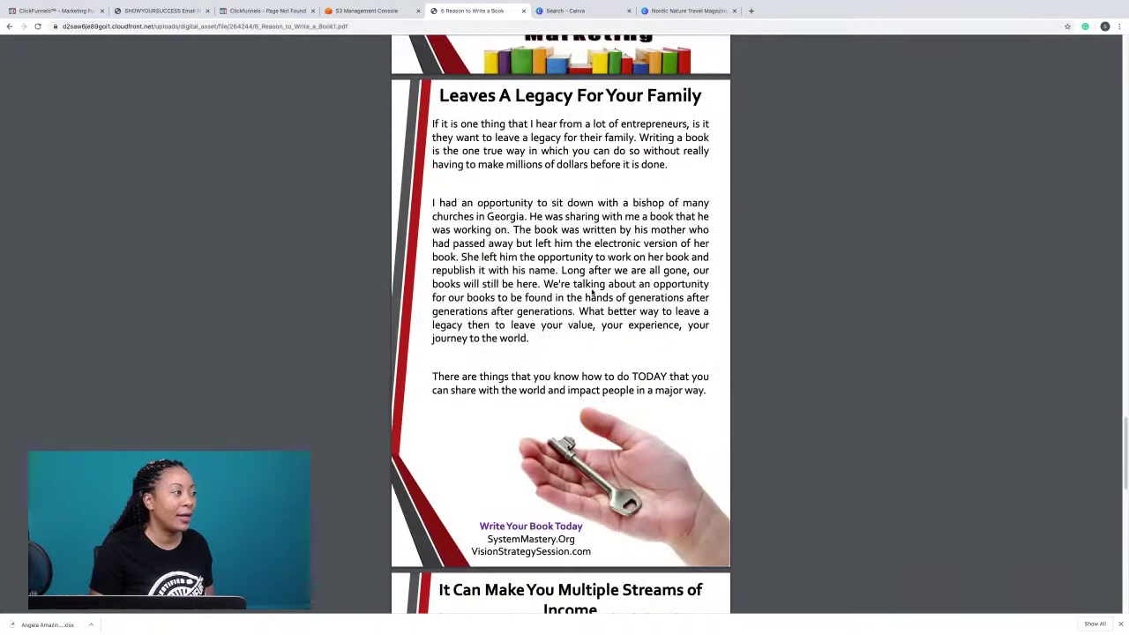
scroll(591, 290, "down", 10)
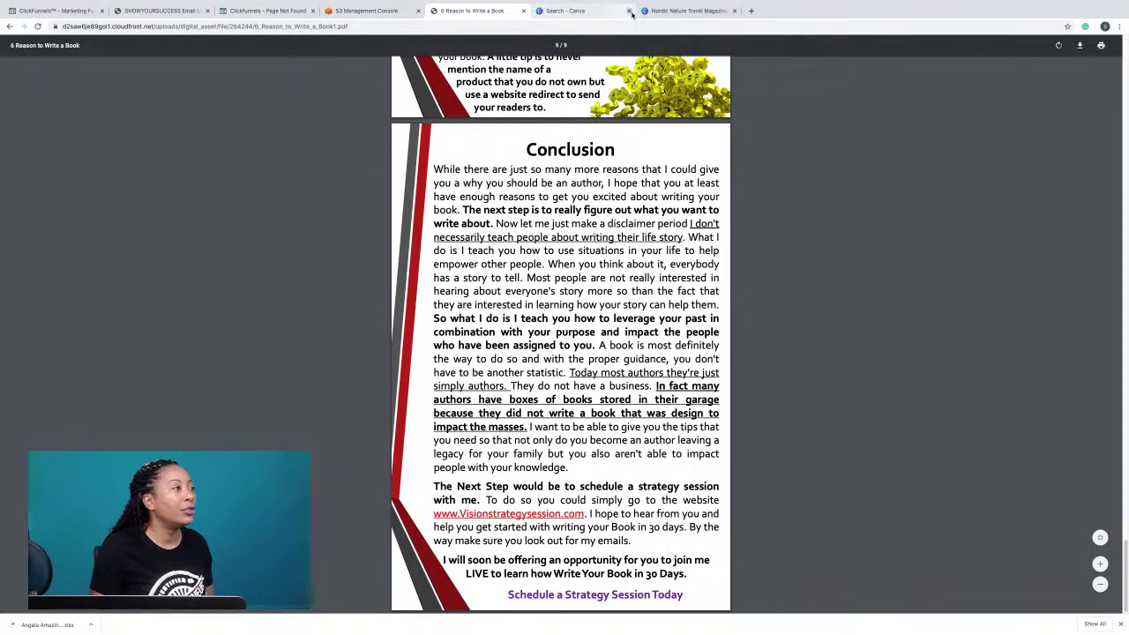
scroll(544, 212, "up", 10)
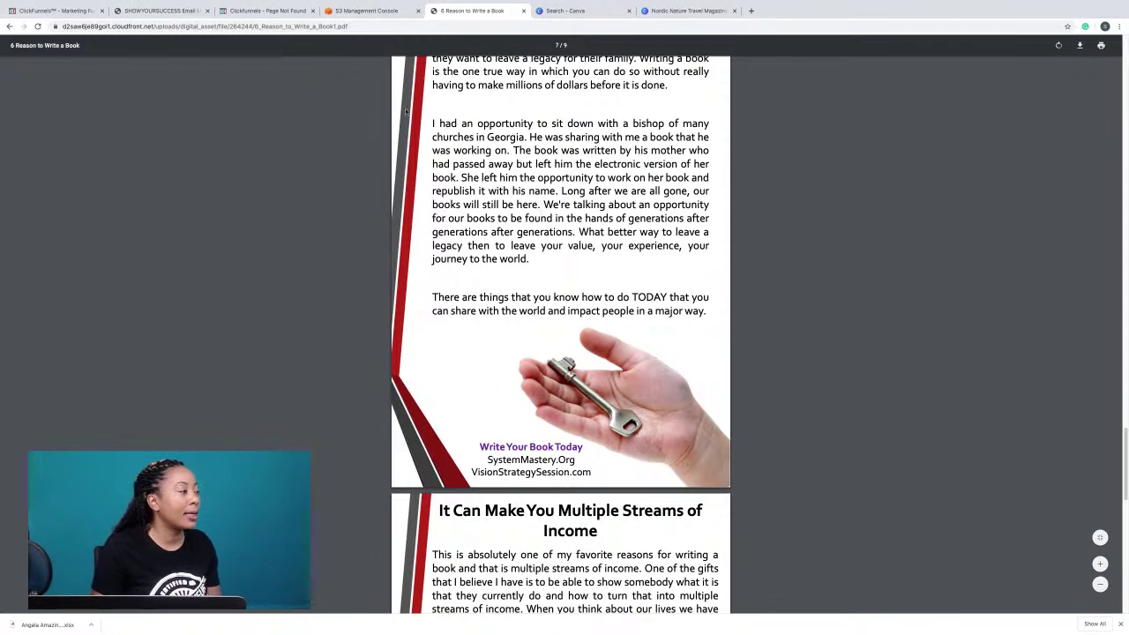
Open the "Journey" magazine template from the Canva magazine search results.
left_click(700, 12)
left_click(545, 11)
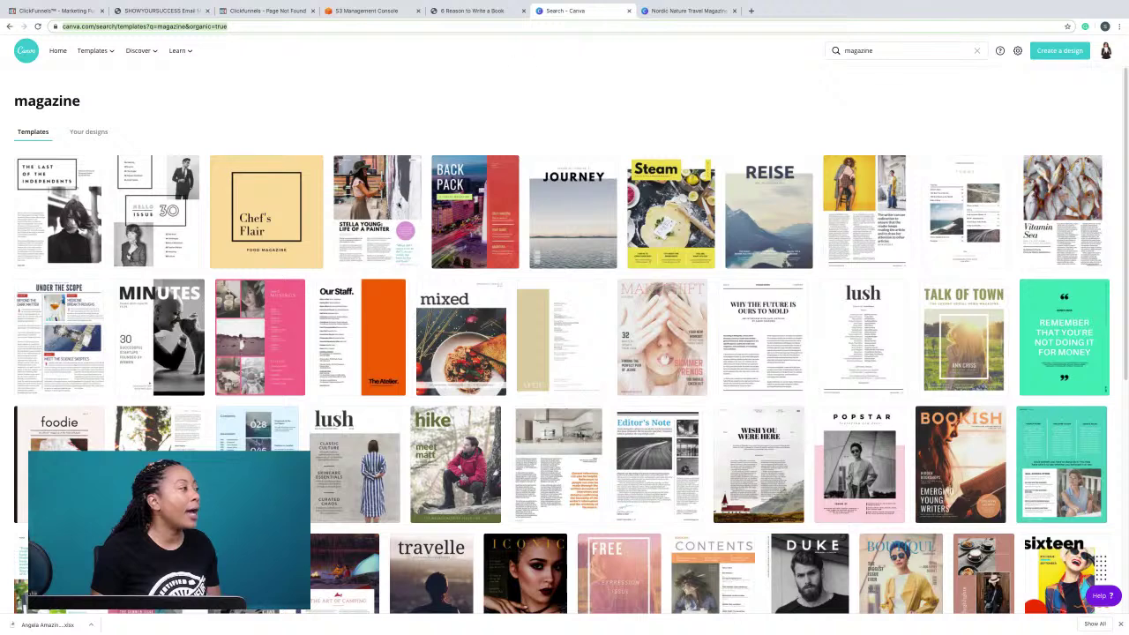
left_click(570, 210)
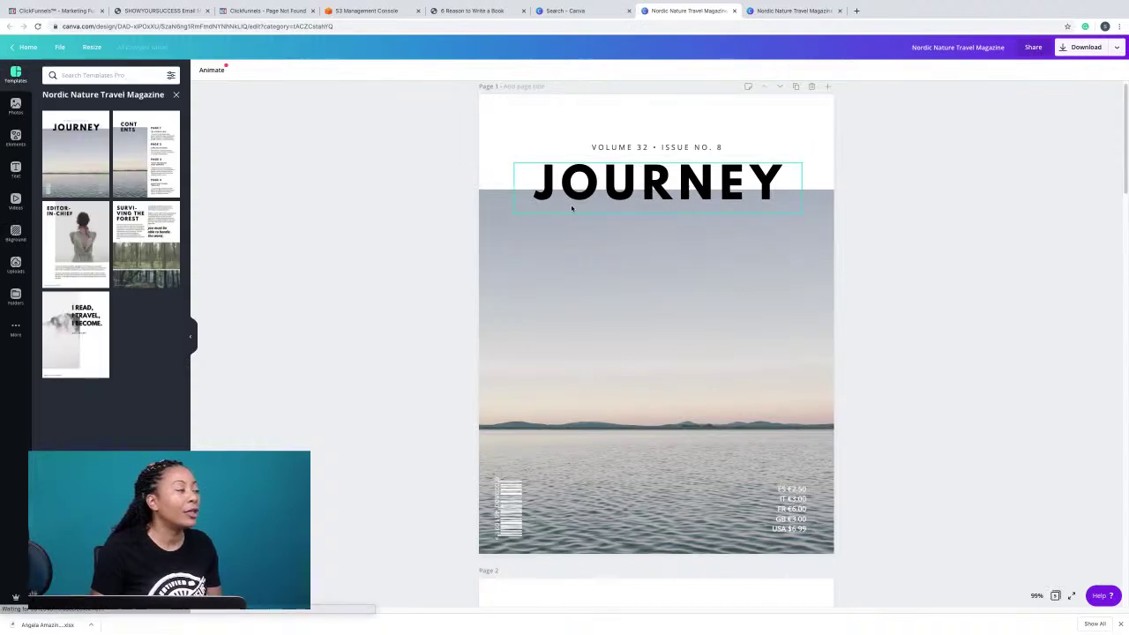
Delete the Contents page, page 2, from the Nordic Nature Travel Magazine design.
scroll(674, 242, "down", 8)
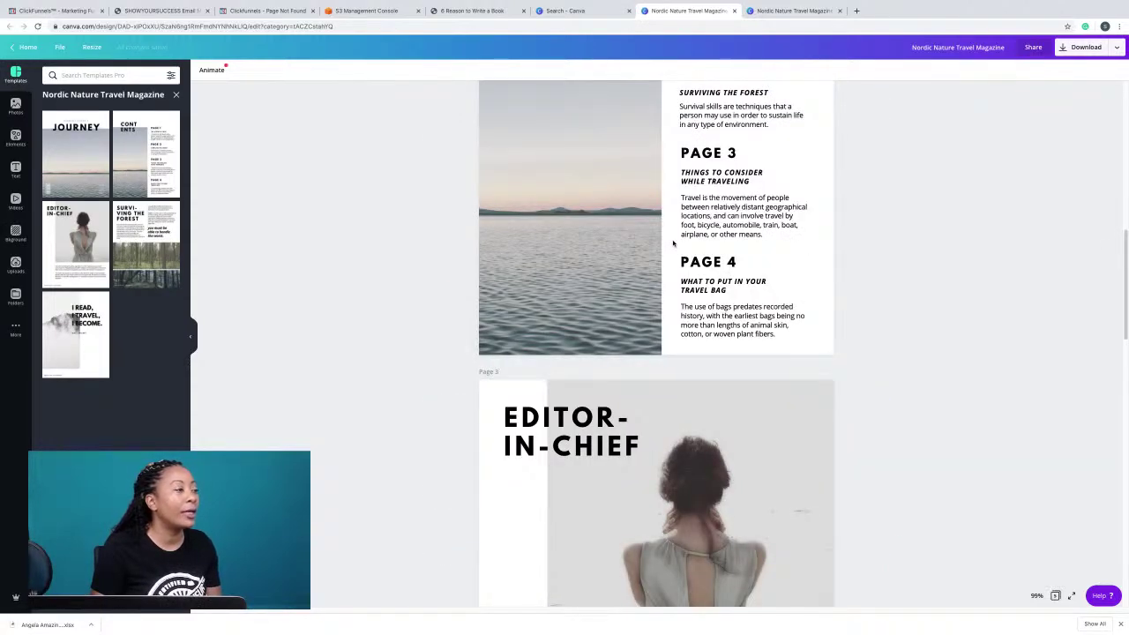
scroll(675, 243, "down", 6)
scroll(676, 243, "down", 8)
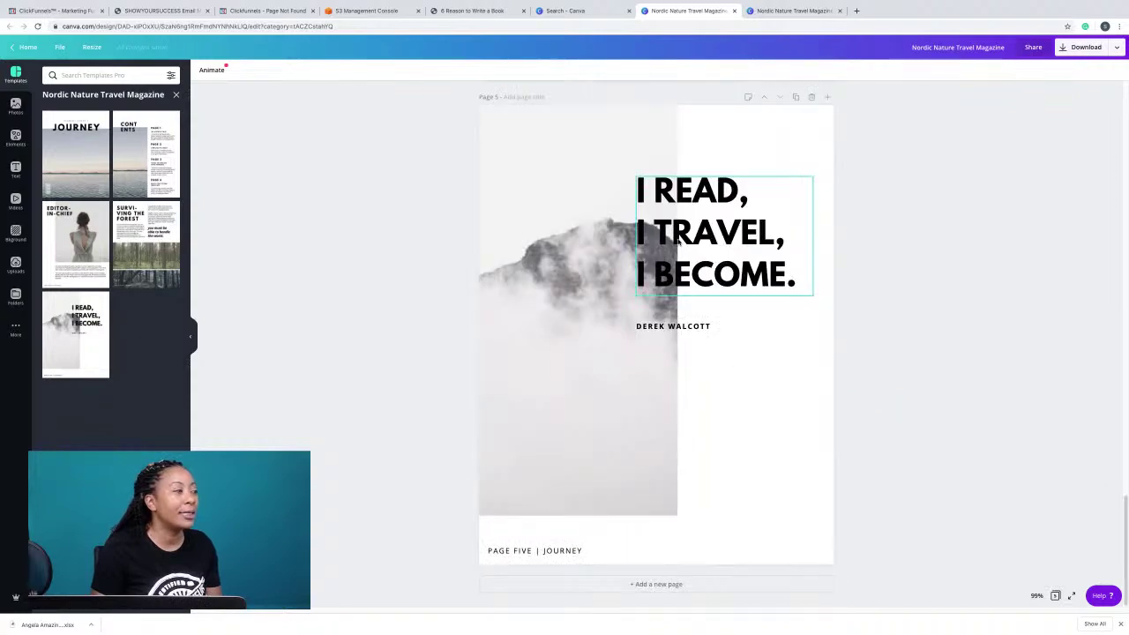
scroll(677, 251, "up", 20)
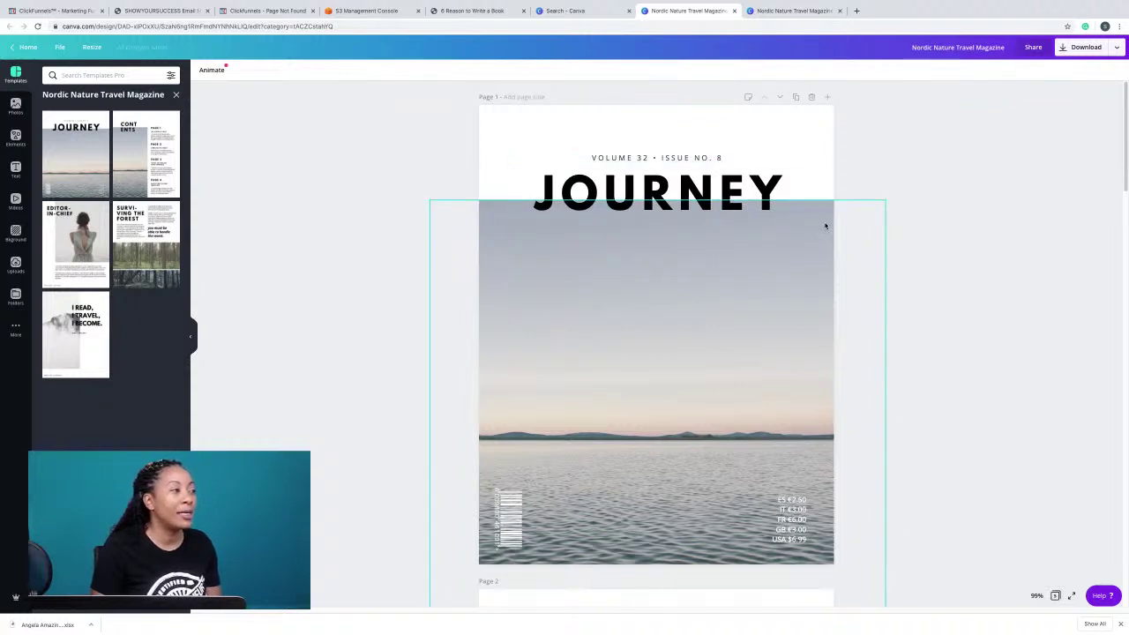
scroll(801, 277, "down", 5)
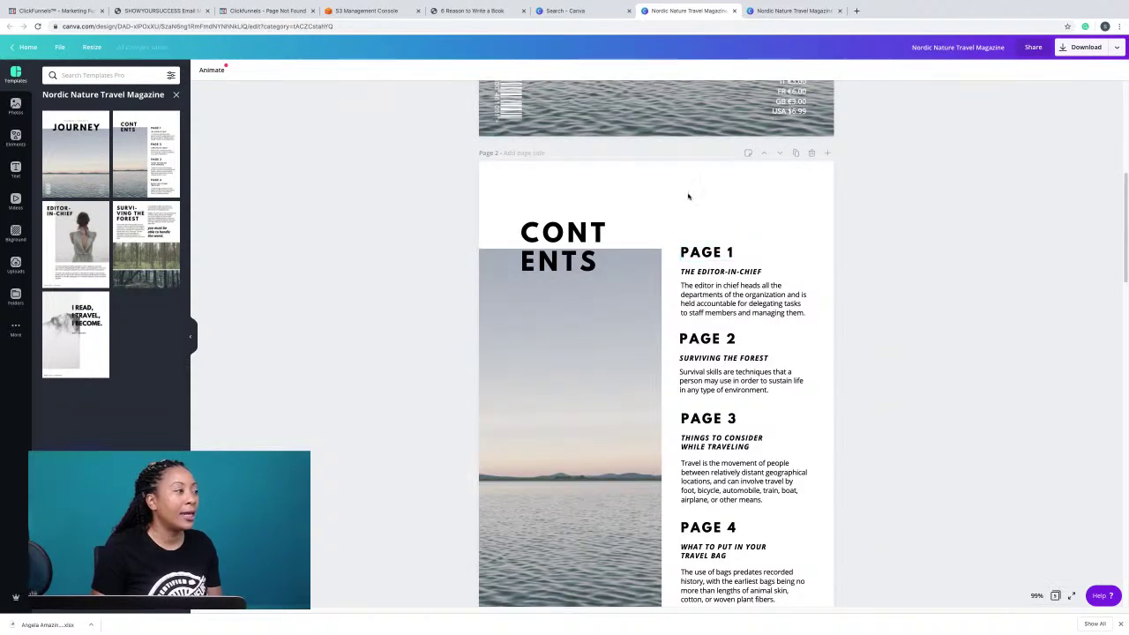
left_click(813, 154)
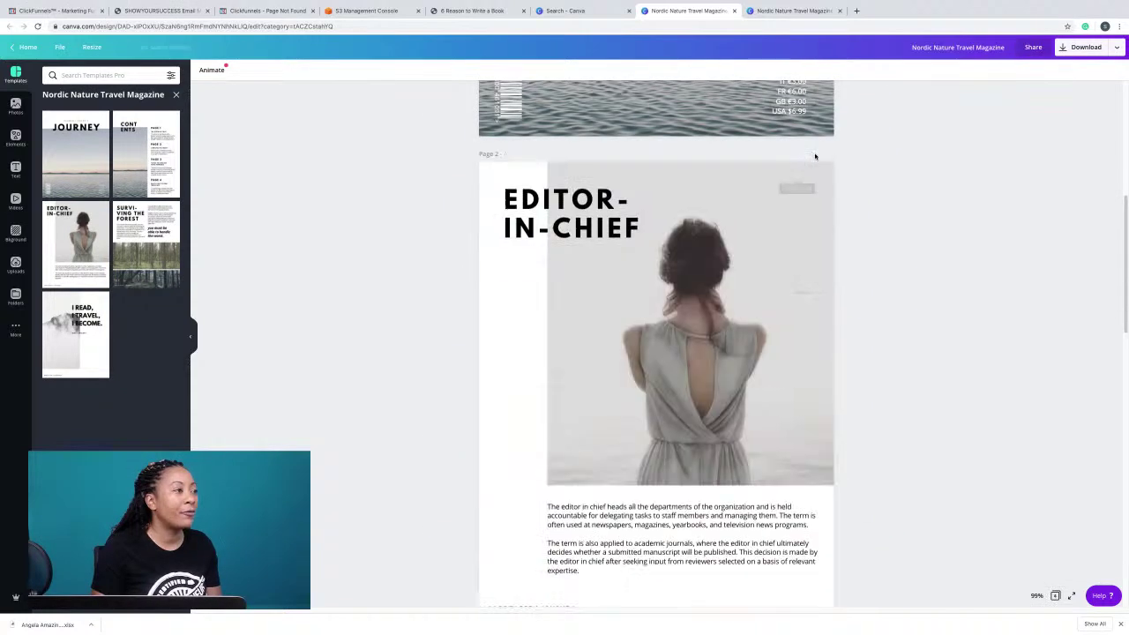
Remove the price list and the barcode from the magazine cover on page 1.
scroll(617, 191, "up", 5)
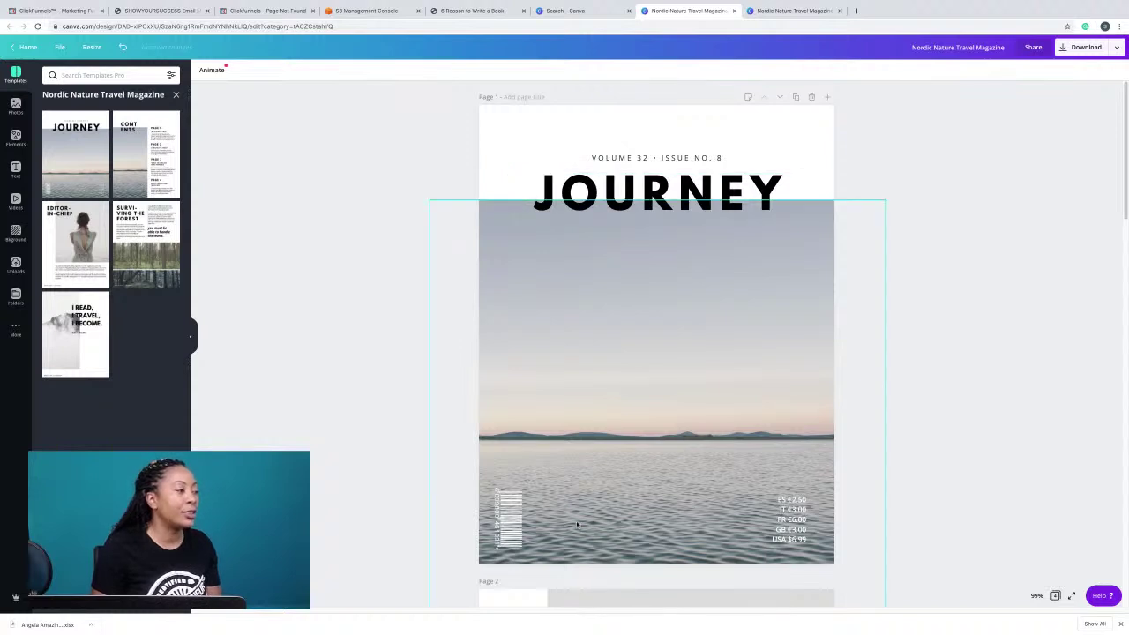
left_click(794, 520)
key("Delete")
left_click(509, 511)
key("Delete")
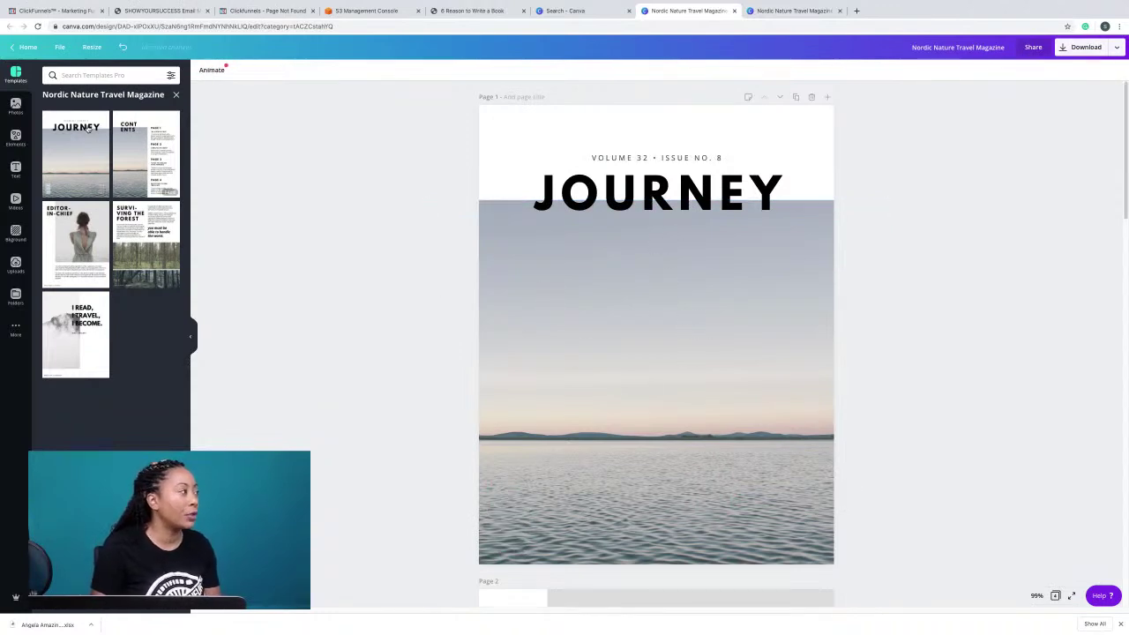
Search the photos for "books" and replace the cover's lake image with the yellow-background photo of stacked books.
left_click(15, 107)
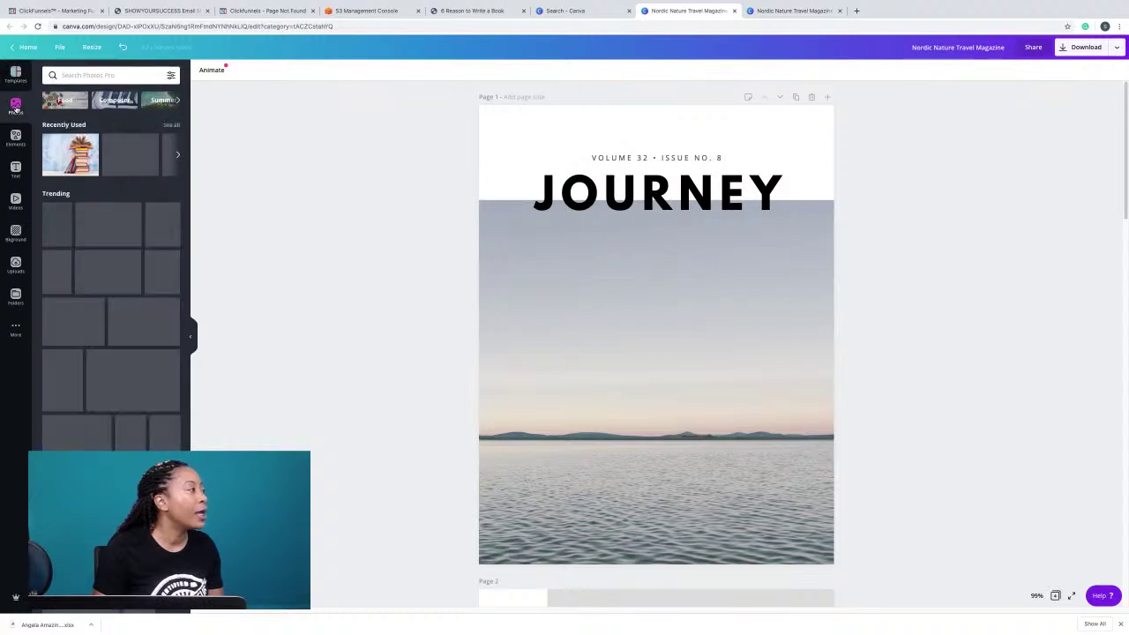
left_click(60, 76)
type("books")
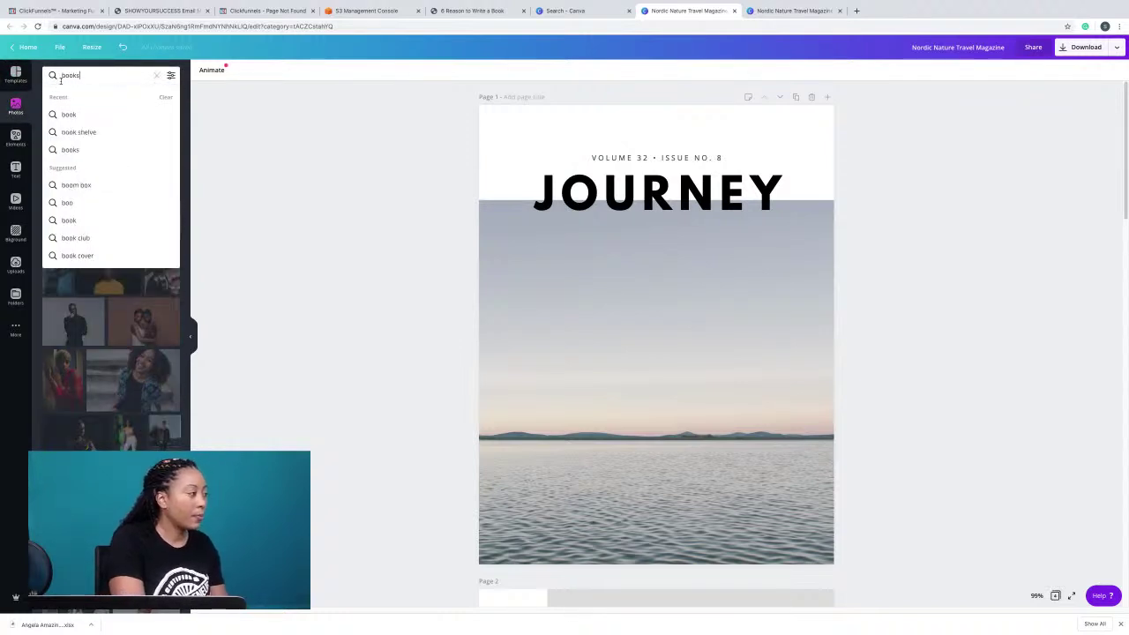
key("Return")
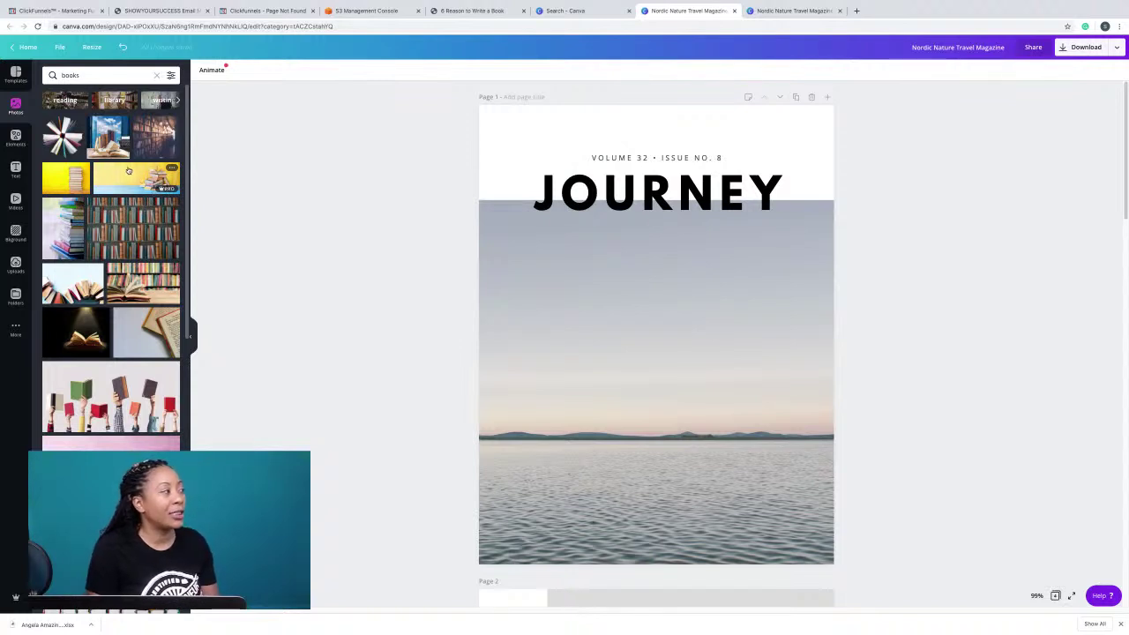
left_click_drag(127, 170, 690, 283)
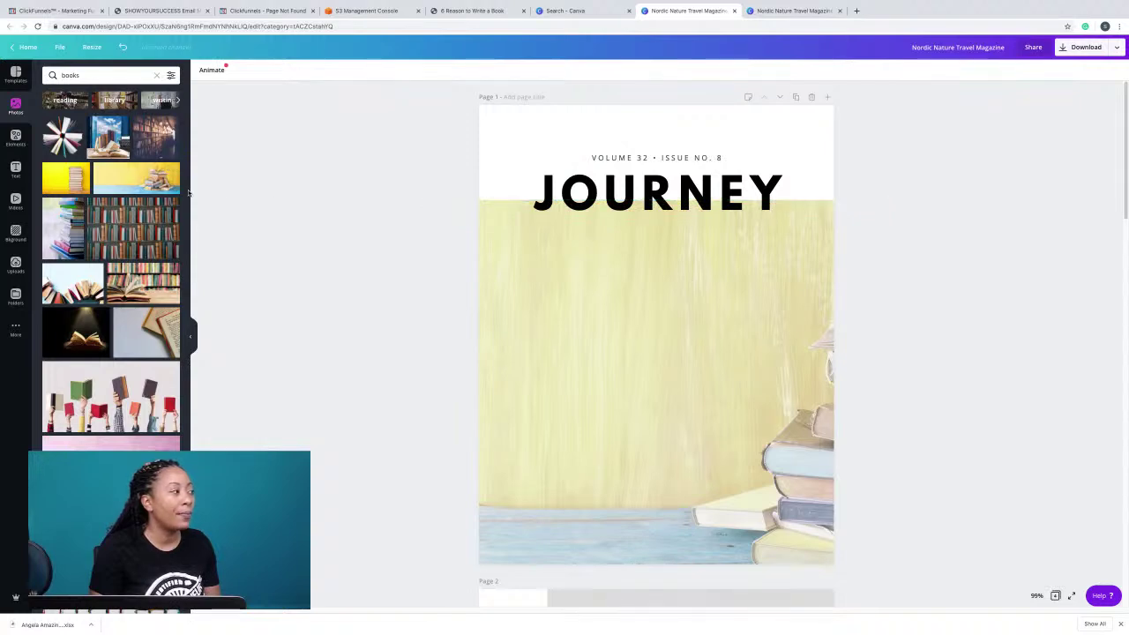
Reposition the books photo within its cover frame so the stack and open book show on the right side.
double_click(716, 352)
left_click_drag(758, 348, 612, 329)
left_click(332, 171)
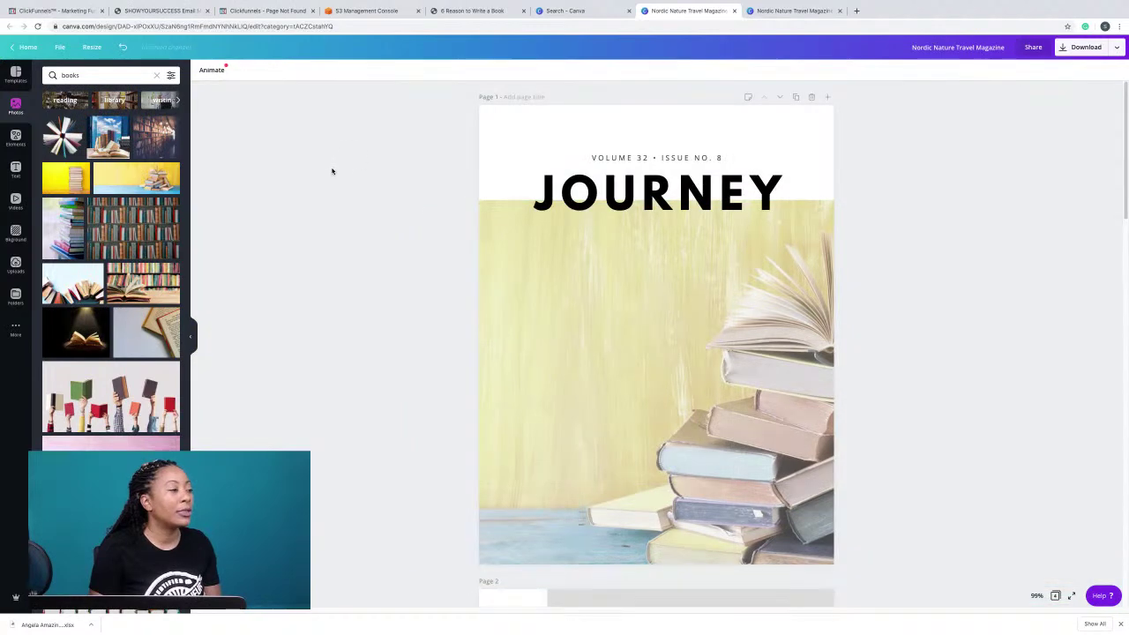
Replace the cover title "JOURNEY" with "6 STEPS TO ....".
double_click(655, 196)
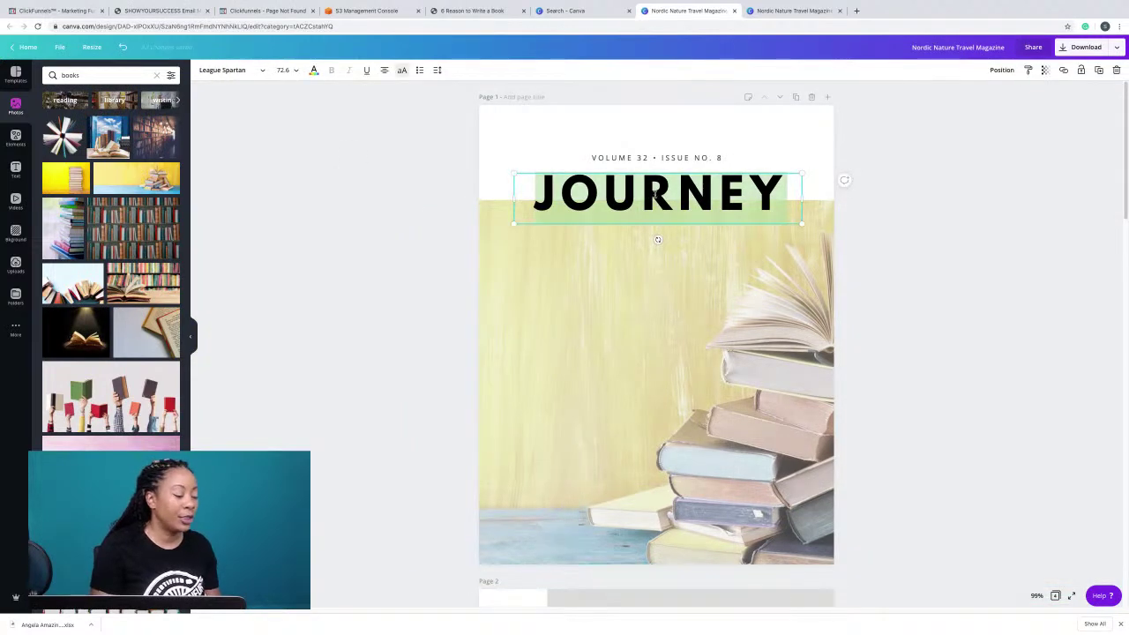
type("6 STEPS TO ....")
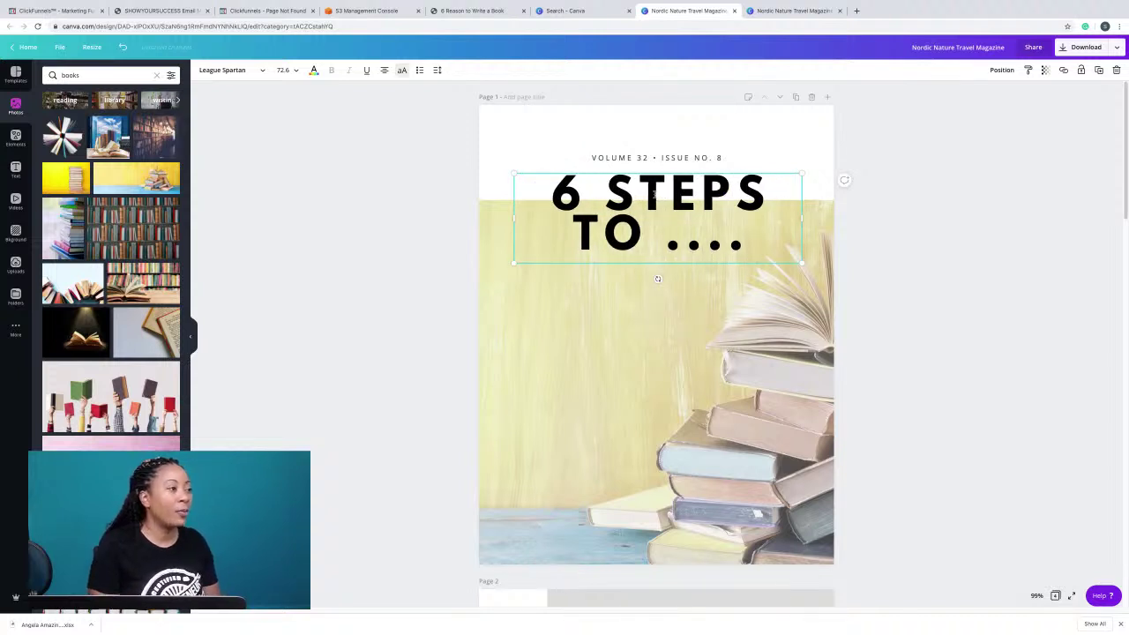
left_click(894, 240)
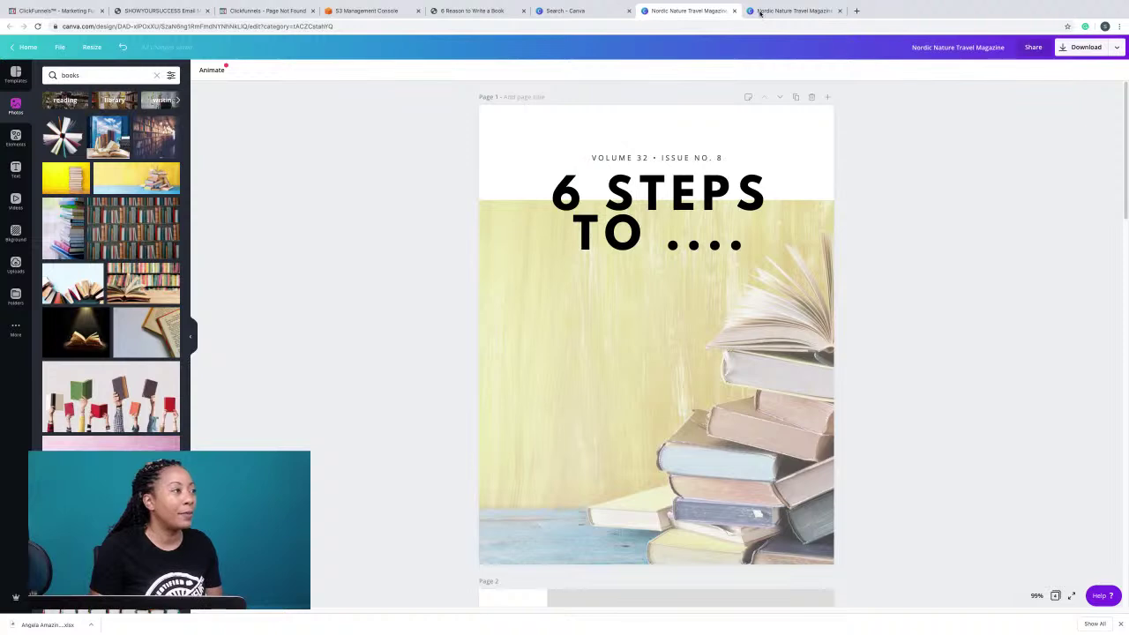
Go back to the "6 Reason to Write a Book" e-book PDF to view its page on leaving a legacy.
left_click(573, 11)
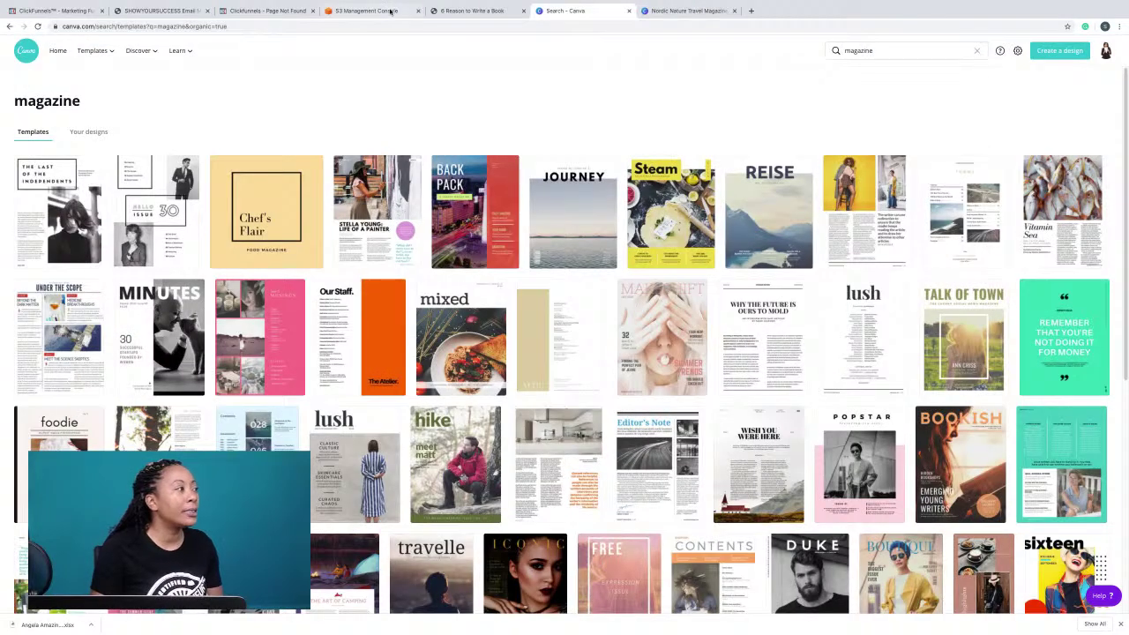
left_click(446, 13)
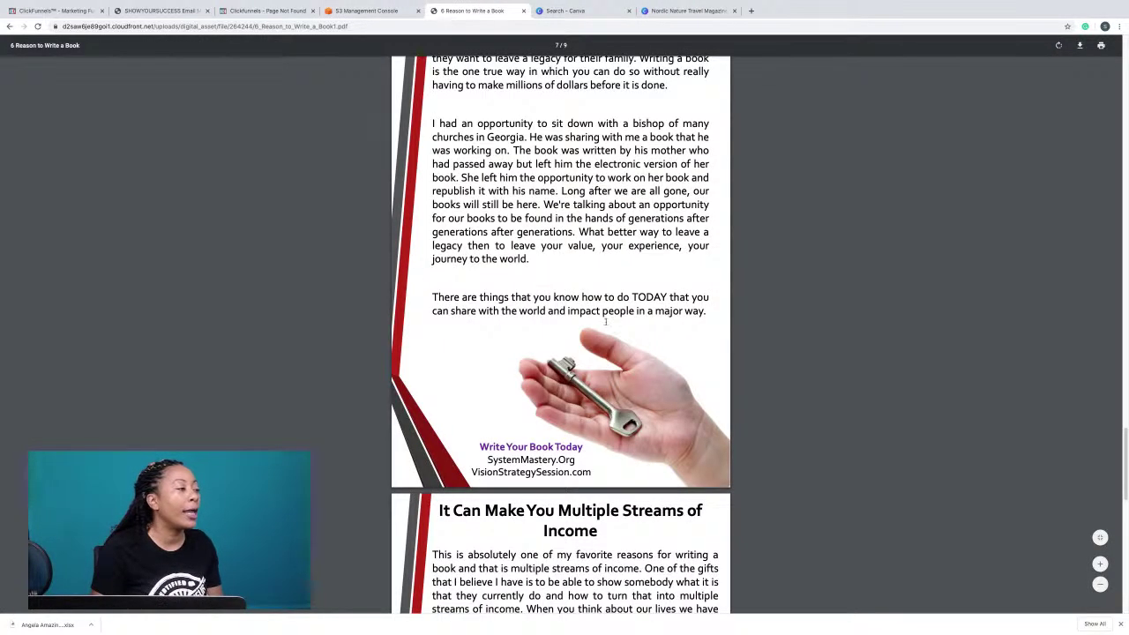
Return from the legacy page to the cover page of the 6 Reasons e-book PDF.
scroll(689, 380, "down", 1)
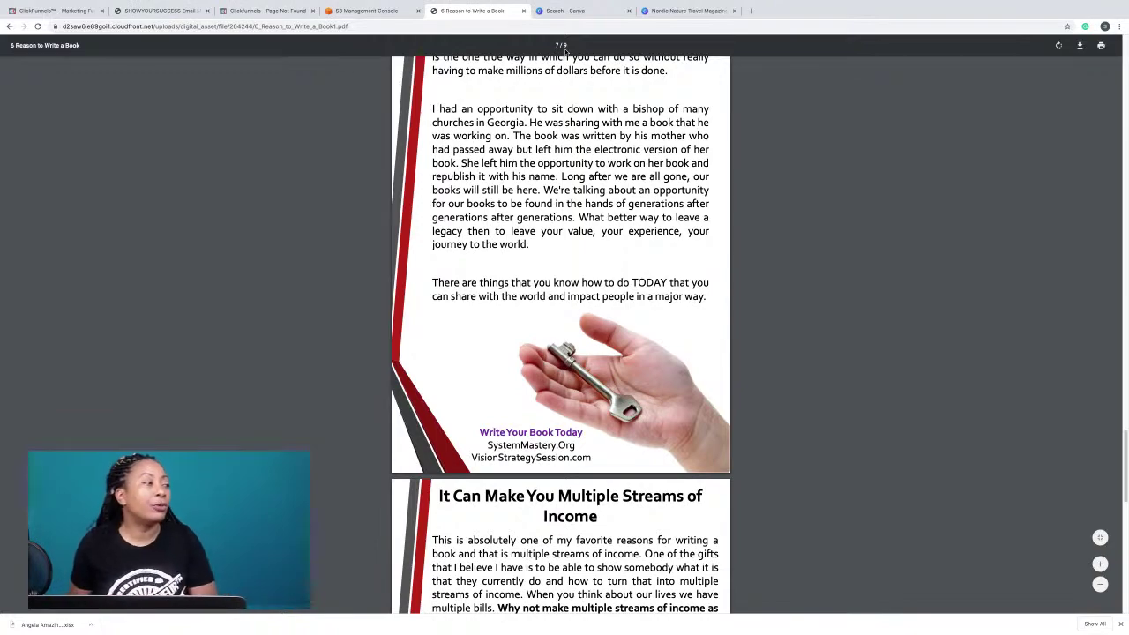
scroll(569, 220, "up", 20)
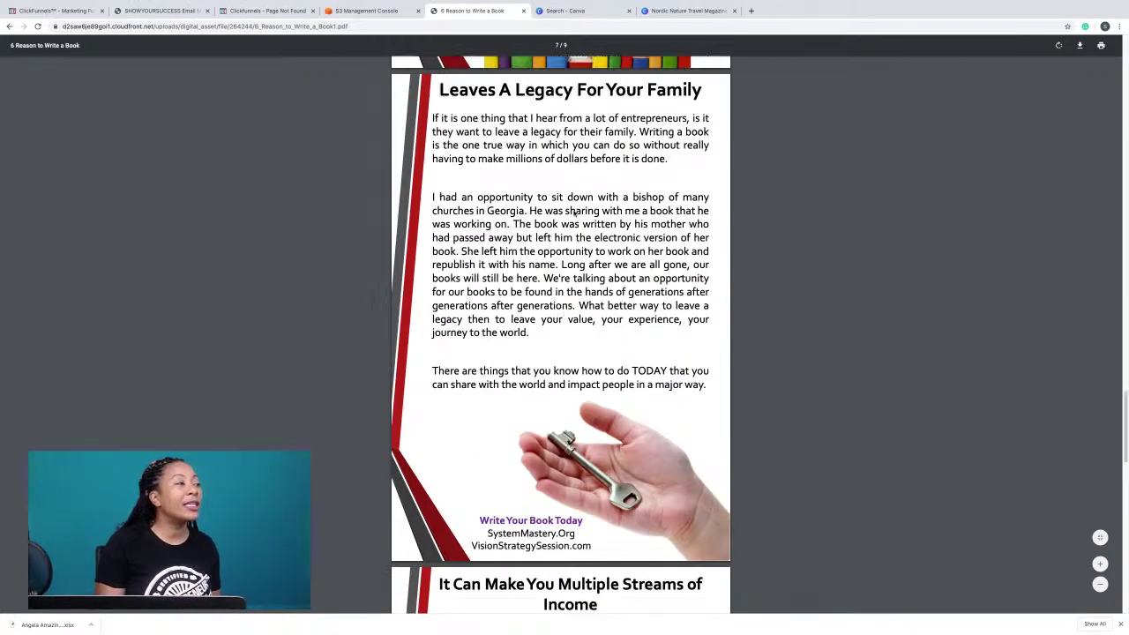
scroll(573, 213, "up", 6)
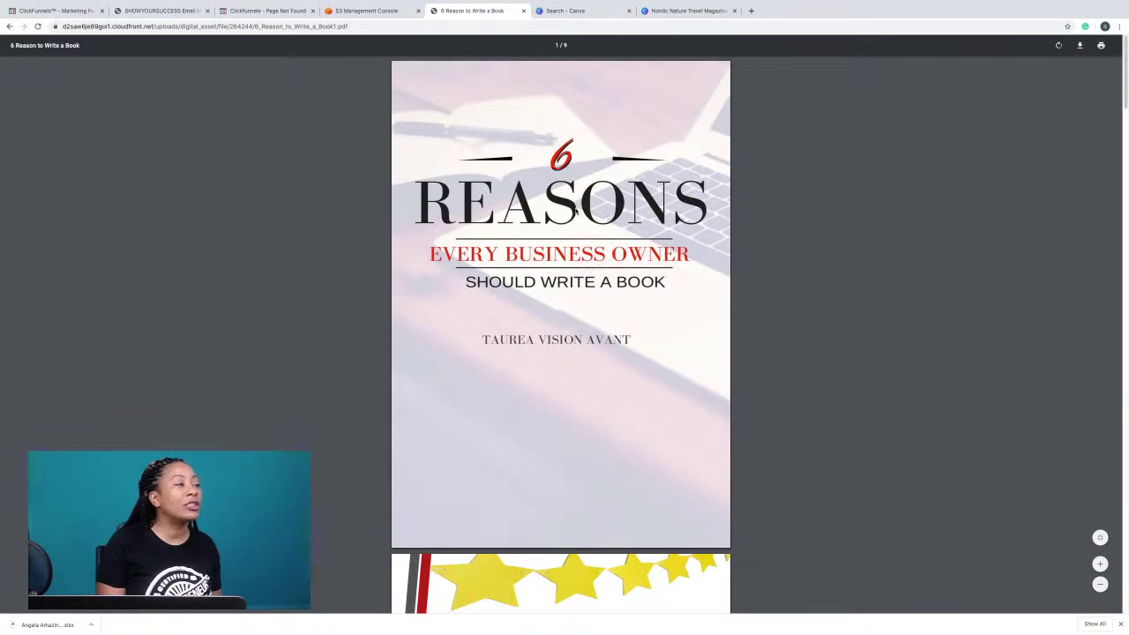
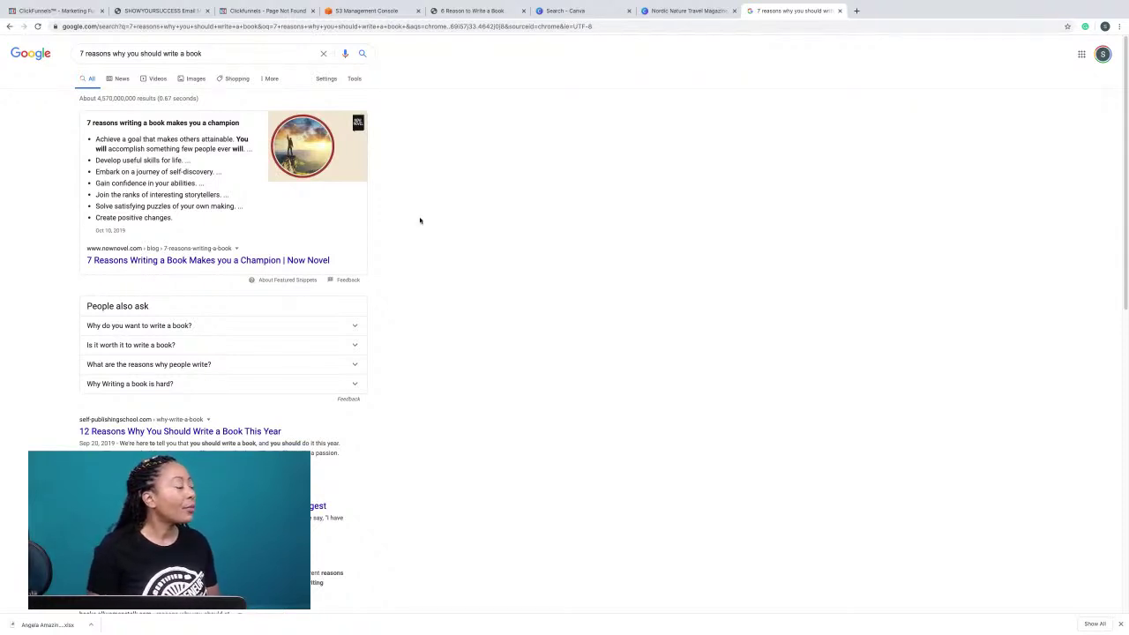
Go back to the 6 Reasons e-book PDF and review its reason pages through to the Conclusion.
left_click(488, 15)
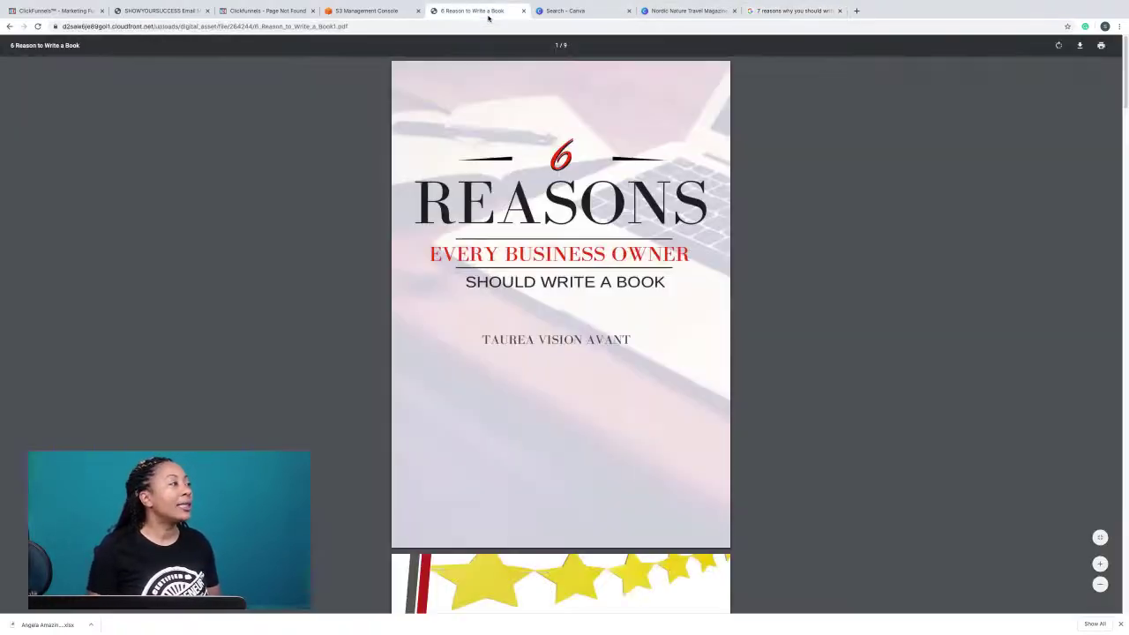
scroll(688, 291, "down", 5)
scroll(686, 298, "down", 4)
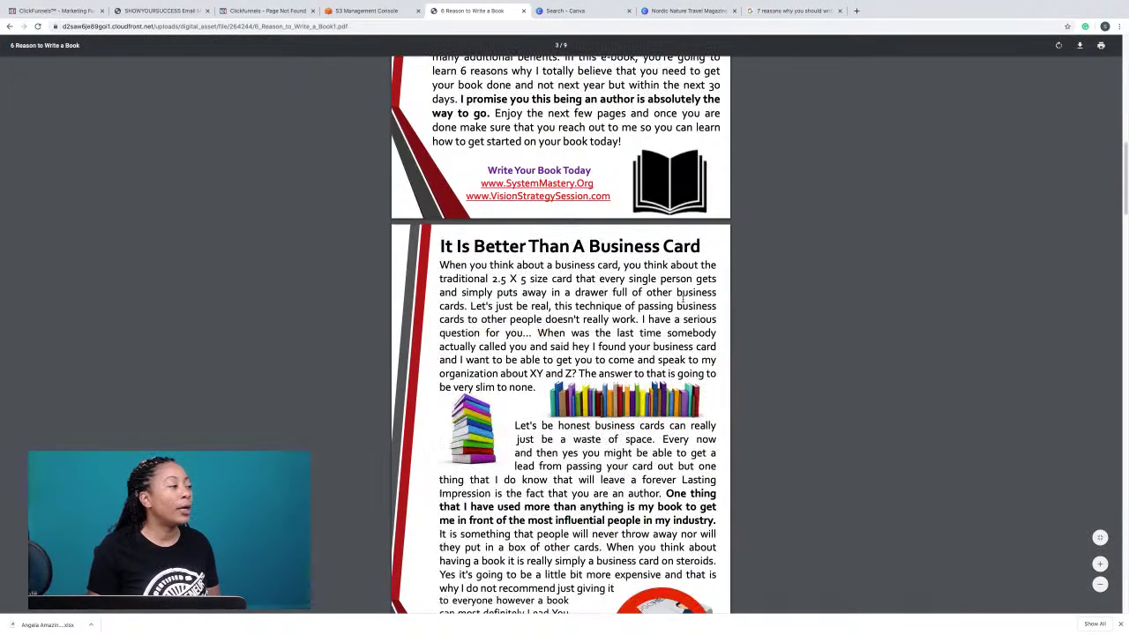
scroll(684, 297, "down", 8)
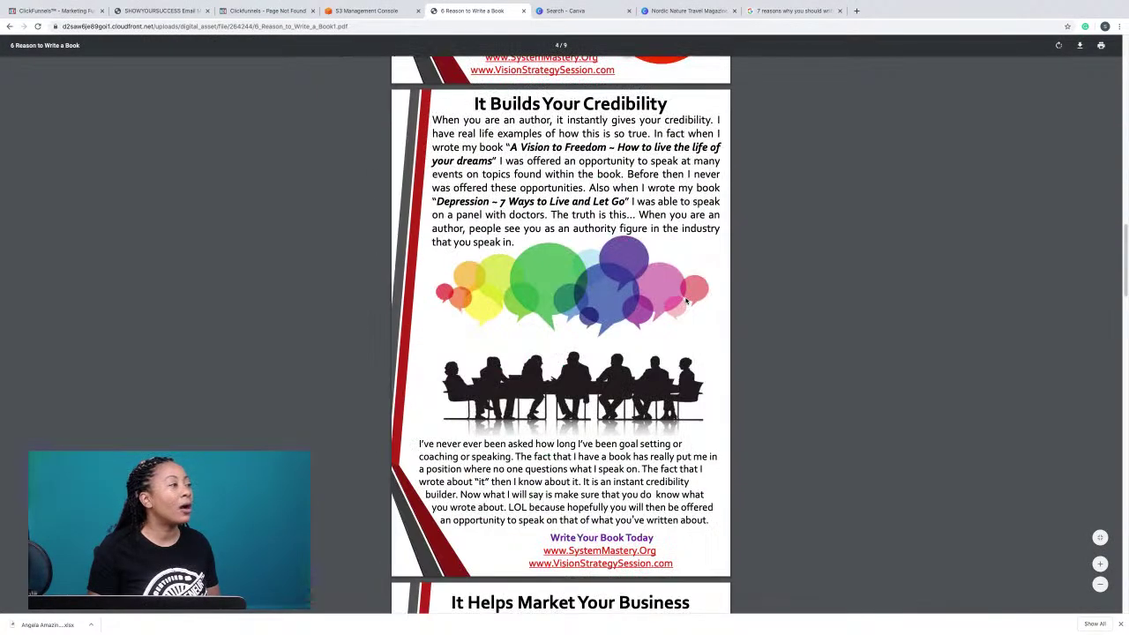
scroll(687, 301, "down", 4)
scroll(685, 298, "down", 5)
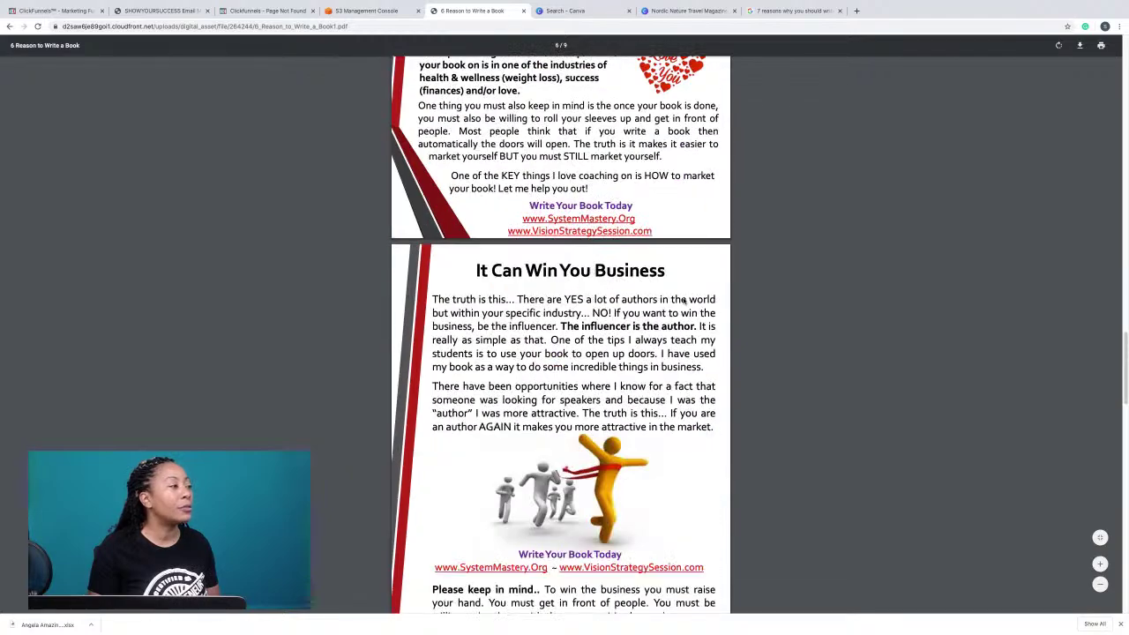
scroll(684, 298, "down", 4)
scroll(685, 300, "down", 4)
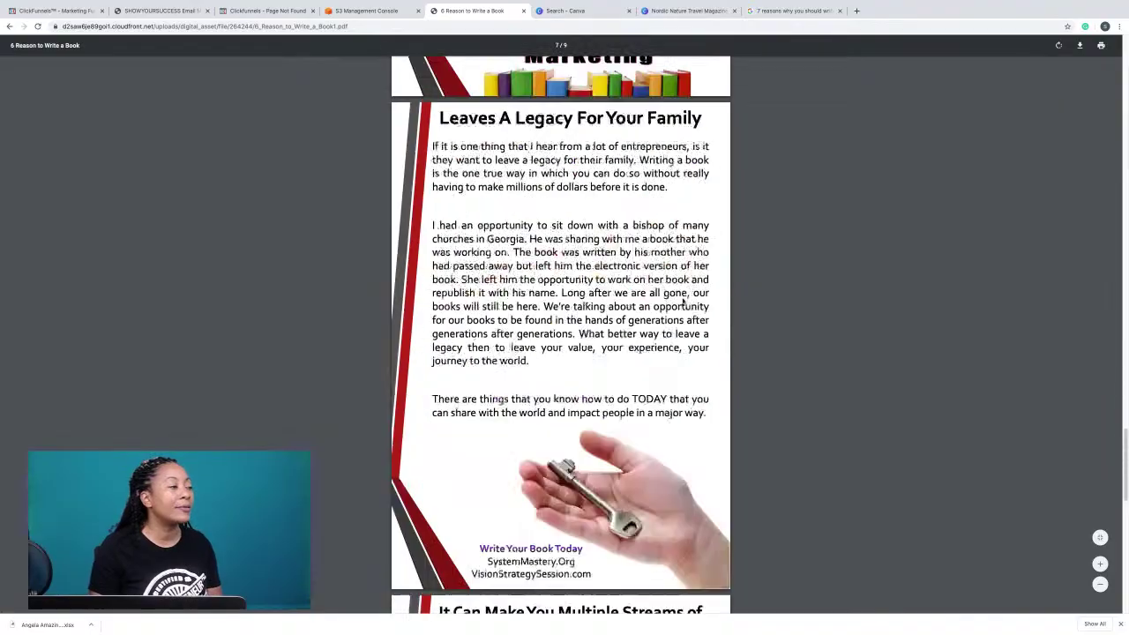
scroll(684, 298, "down", 12)
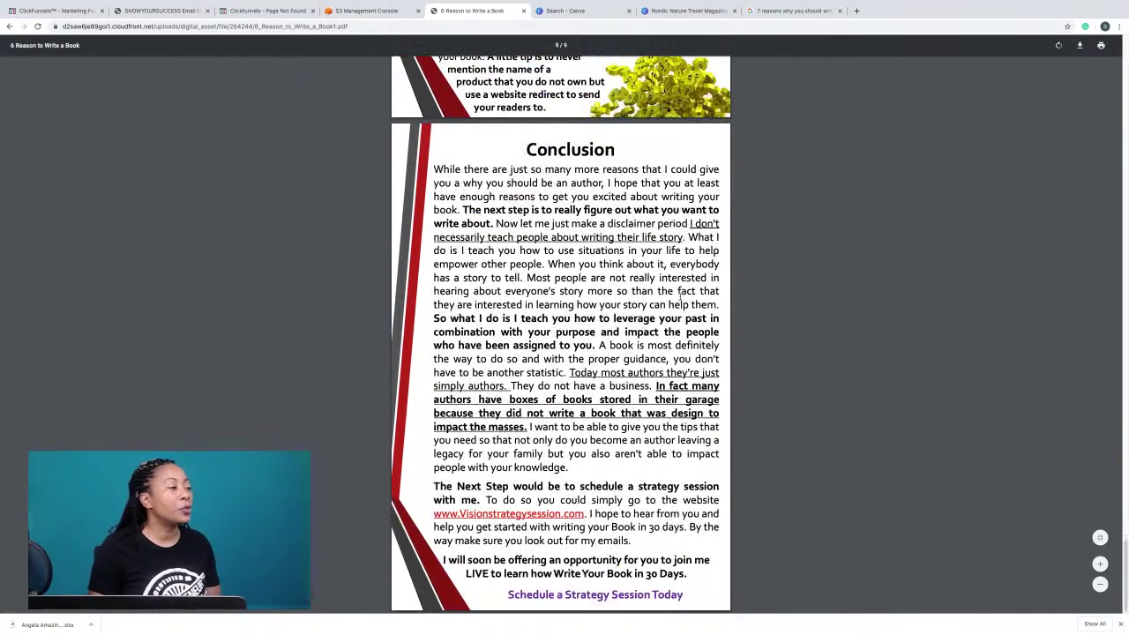
scroll(597, 164, "up", 1)
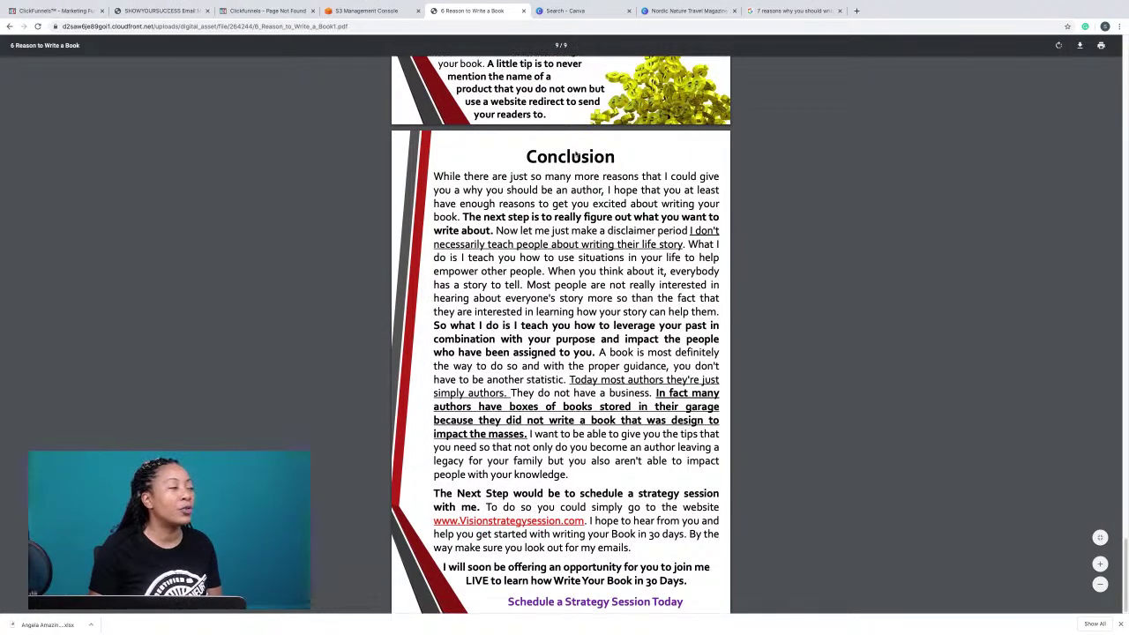
scroll(600, 287, "up", 20)
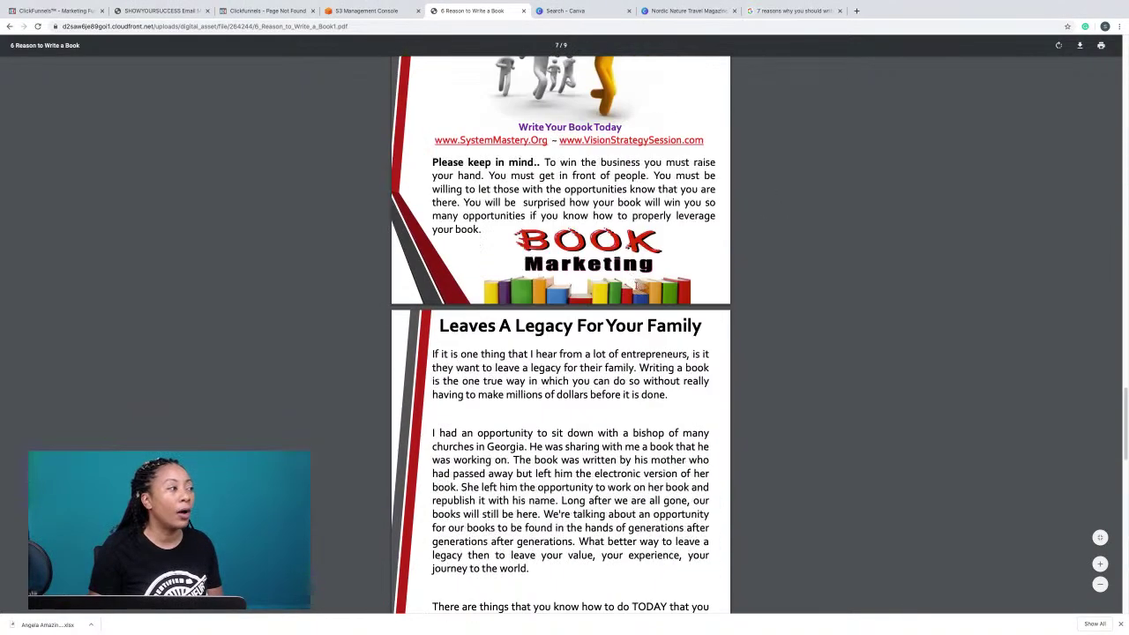
Switch to the Canva magazine design and change the number in the cover title to 7.
left_click(706, 10)
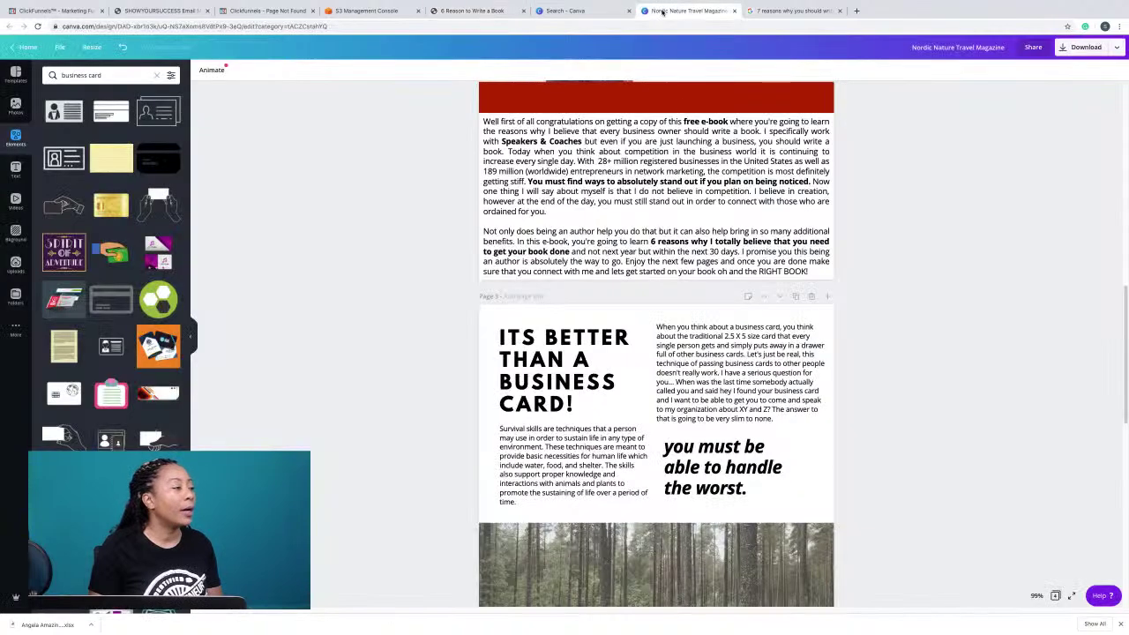
scroll(827, 296, "up", 10)
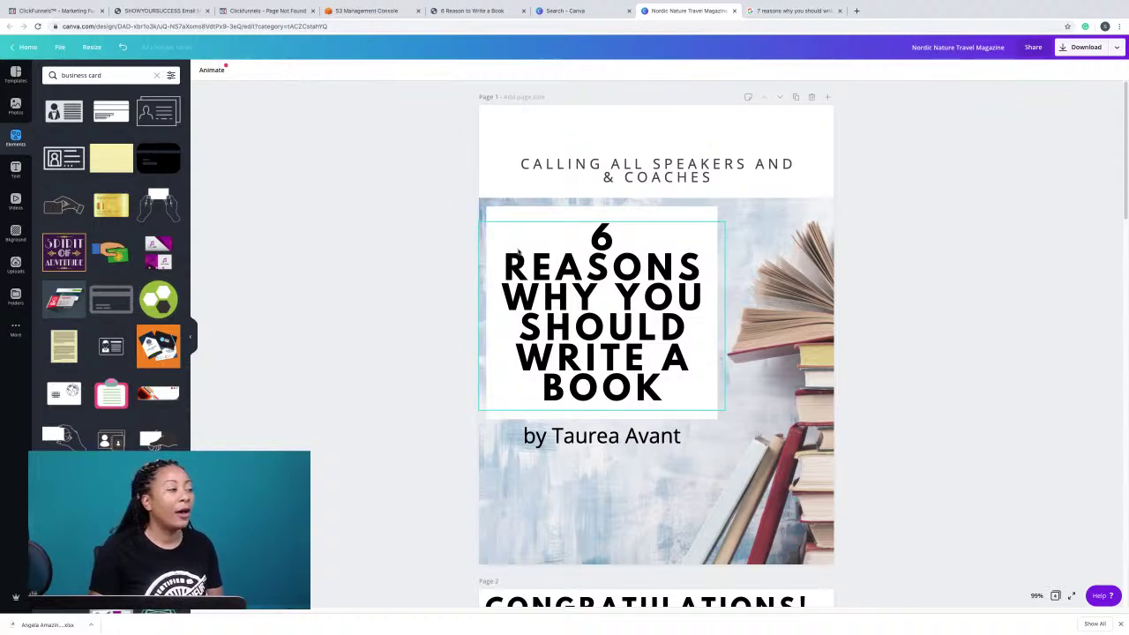
left_click(607, 238)
left_click(609, 240)
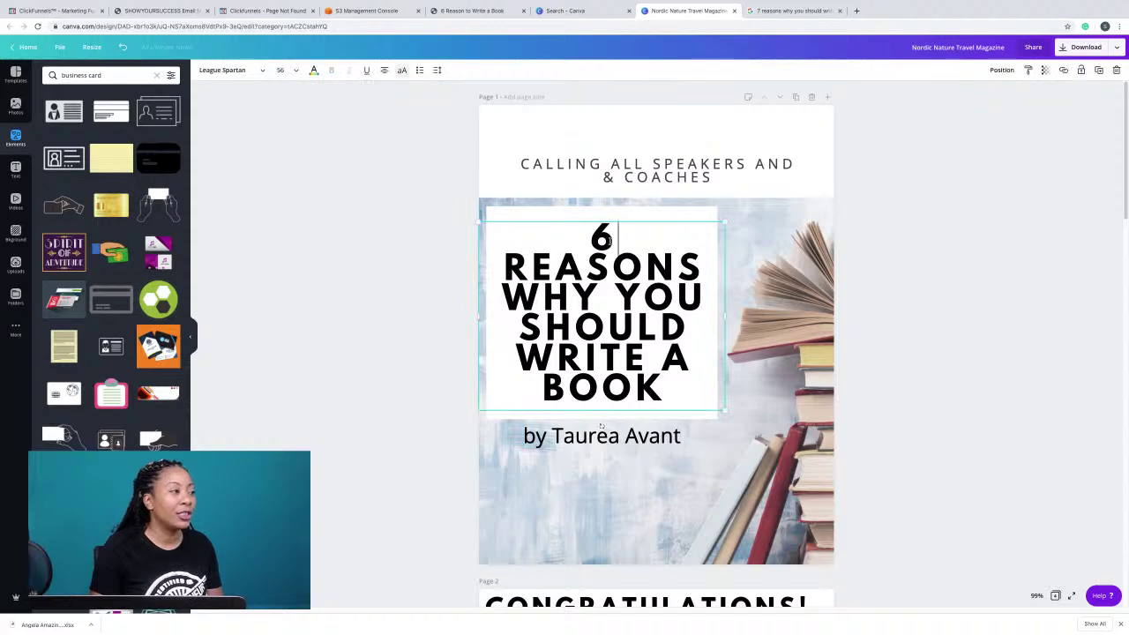
key("BackSpace")
type("7")
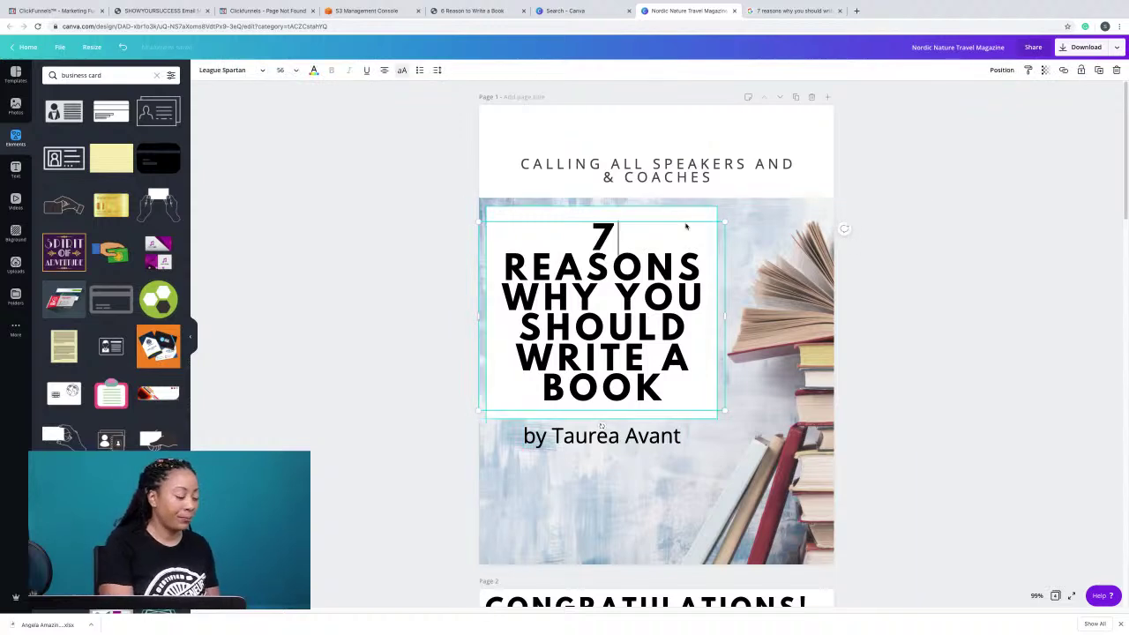
Colour the 7 in the cover title with the document's dark red, #b60000.
key("shift+Left")
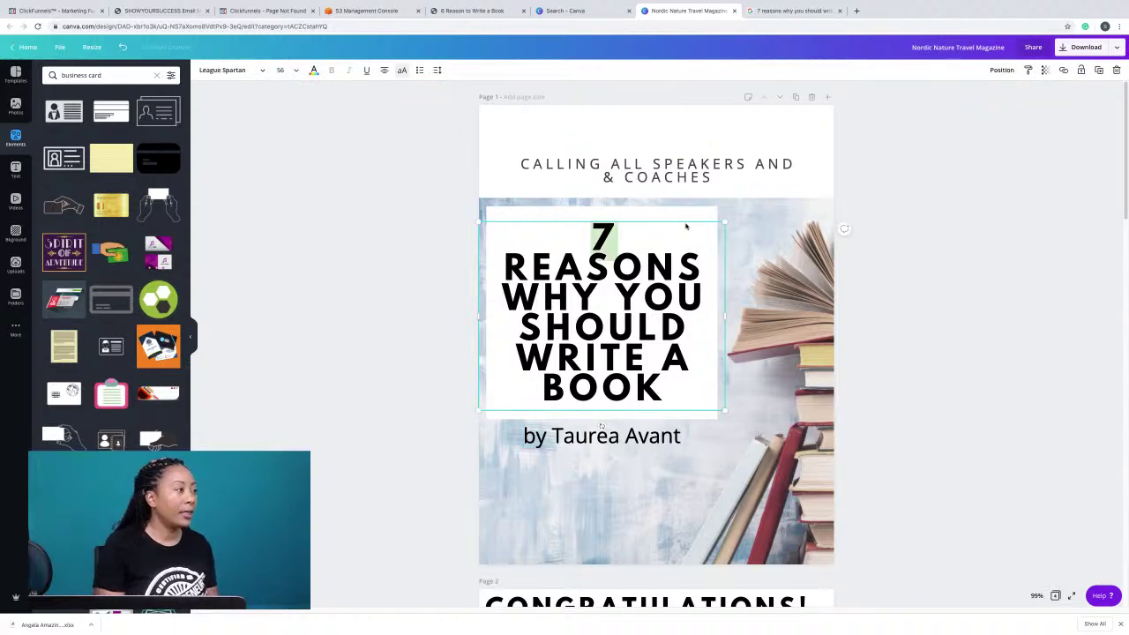
left_click(312, 70)
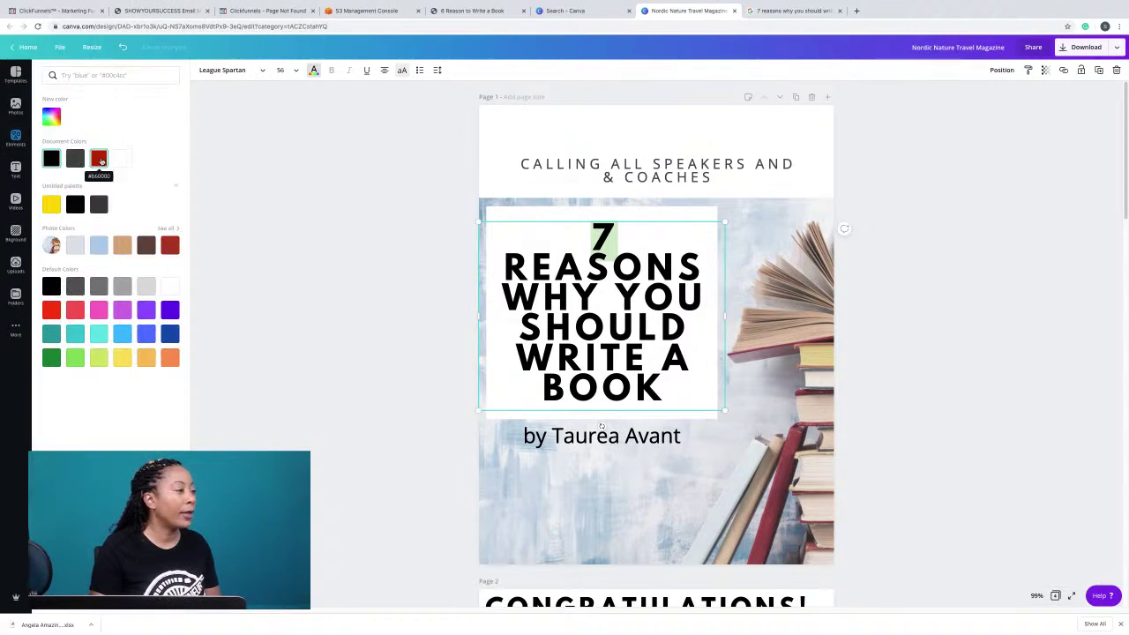
left_click(100, 160)
Look through the uploaded images for artwork to add to the e-book.
scroll(706, 471, "down", 1)
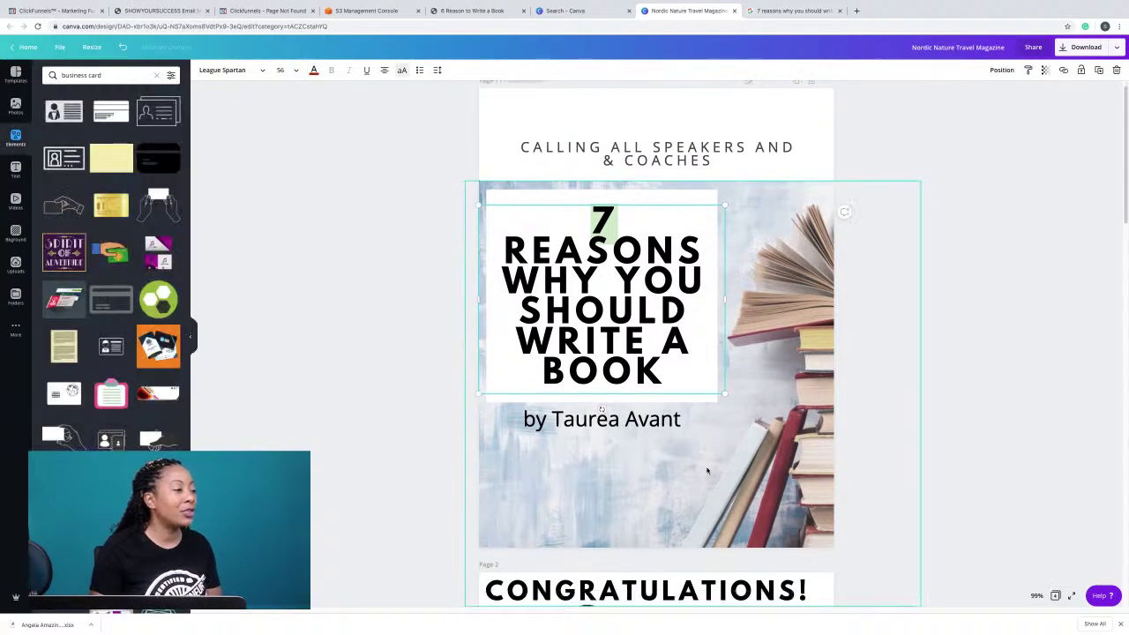
scroll(706, 471, "down", 2)
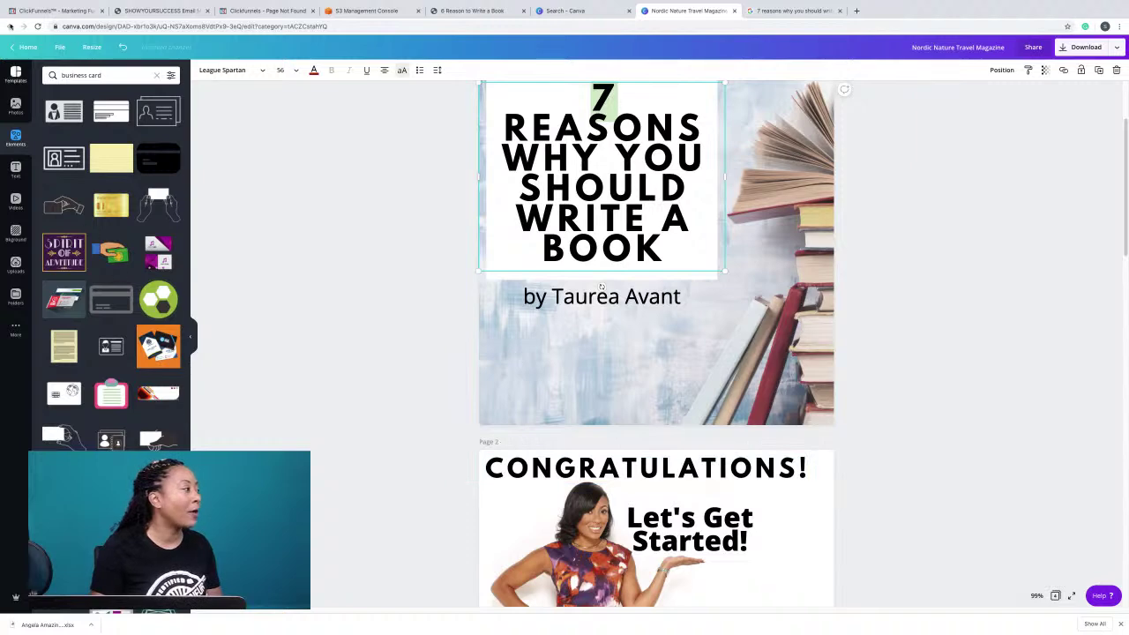
left_click(15, 265)
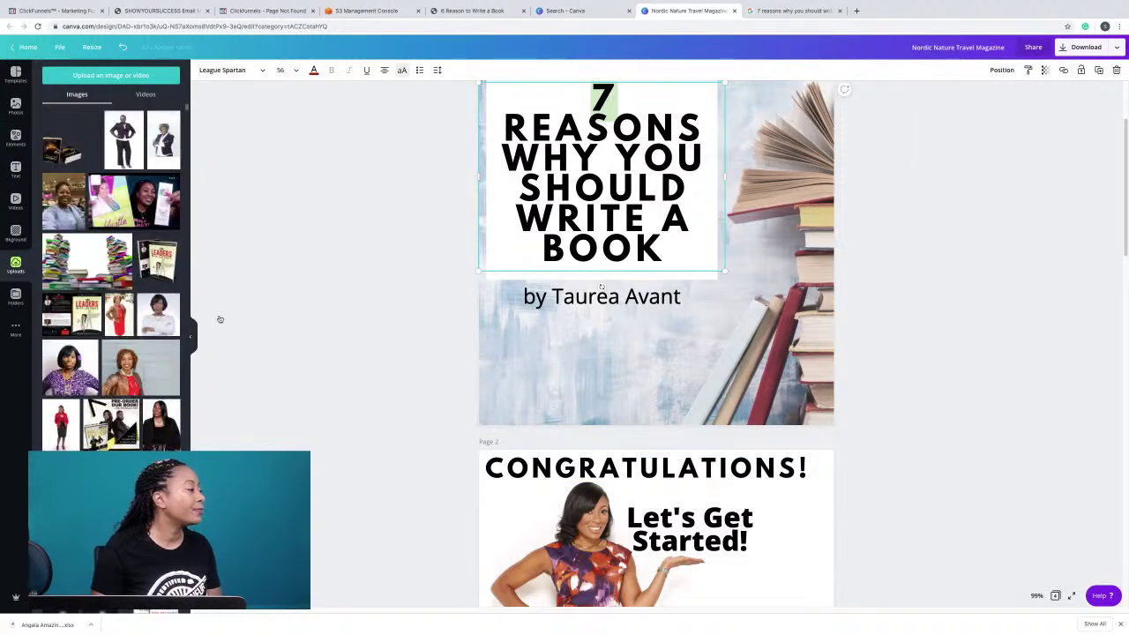
scroll(113, 326, "down", 3)
scroll(113, 326, "down", 3)
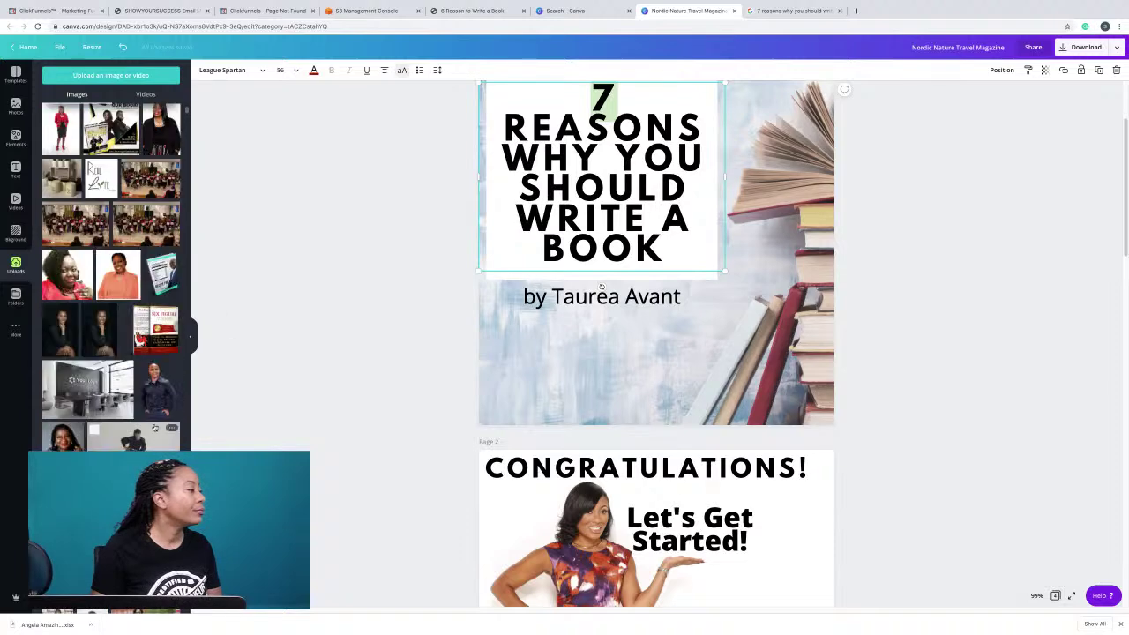
scroll(145, 410, "up", 3)
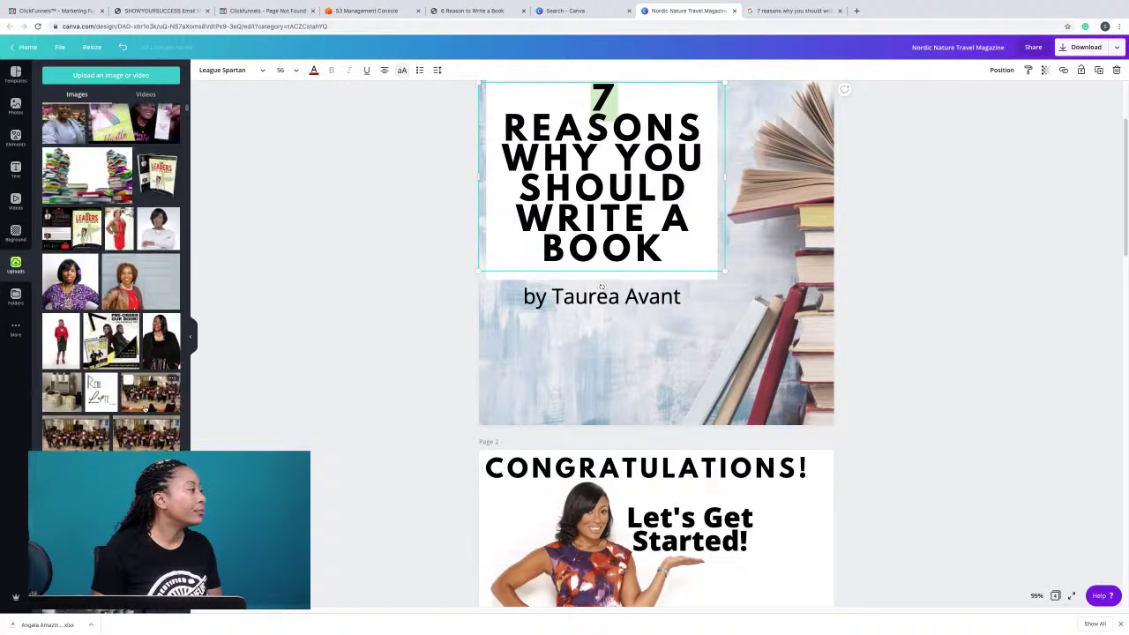
scroll(145, 408, "up", 1)
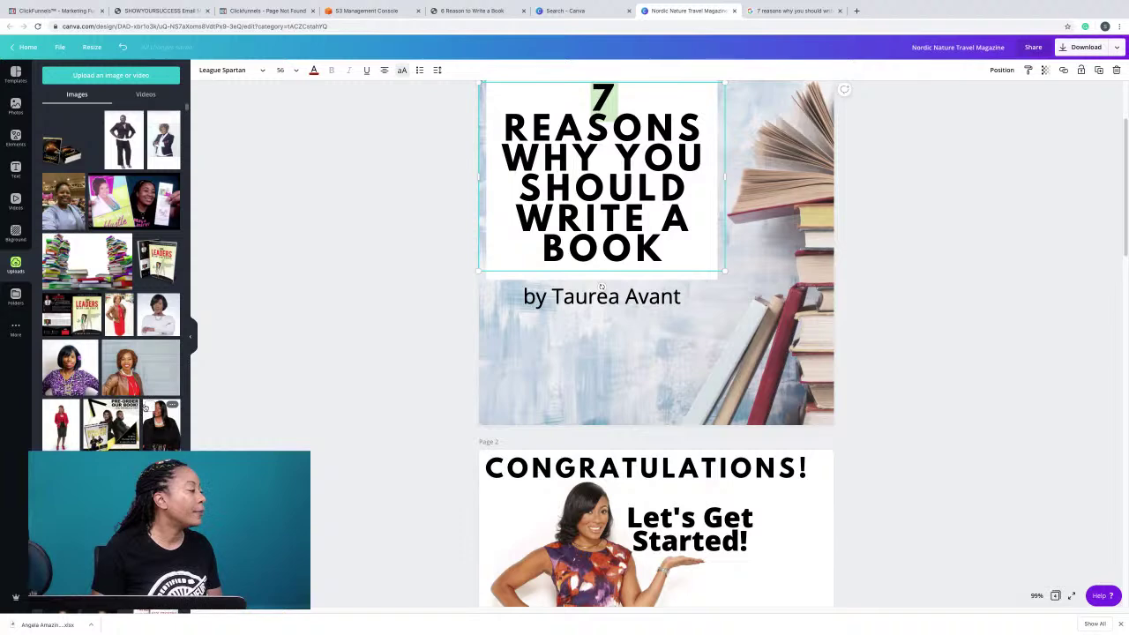
scroll(145, 409, "down", 1)
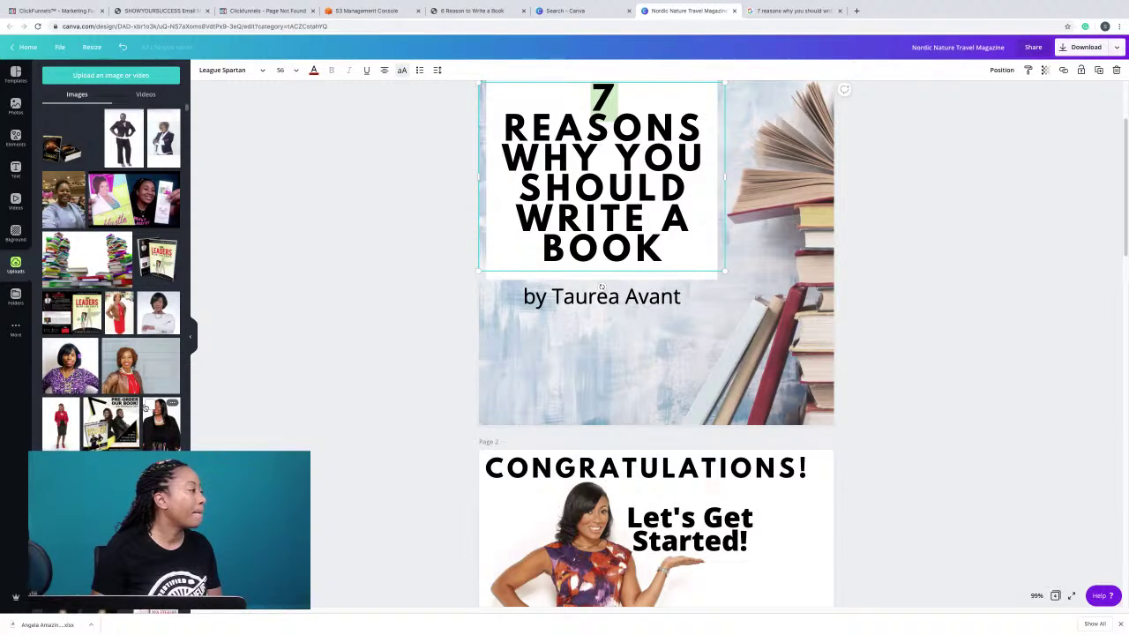
scroll(147, 408, "down", 4)
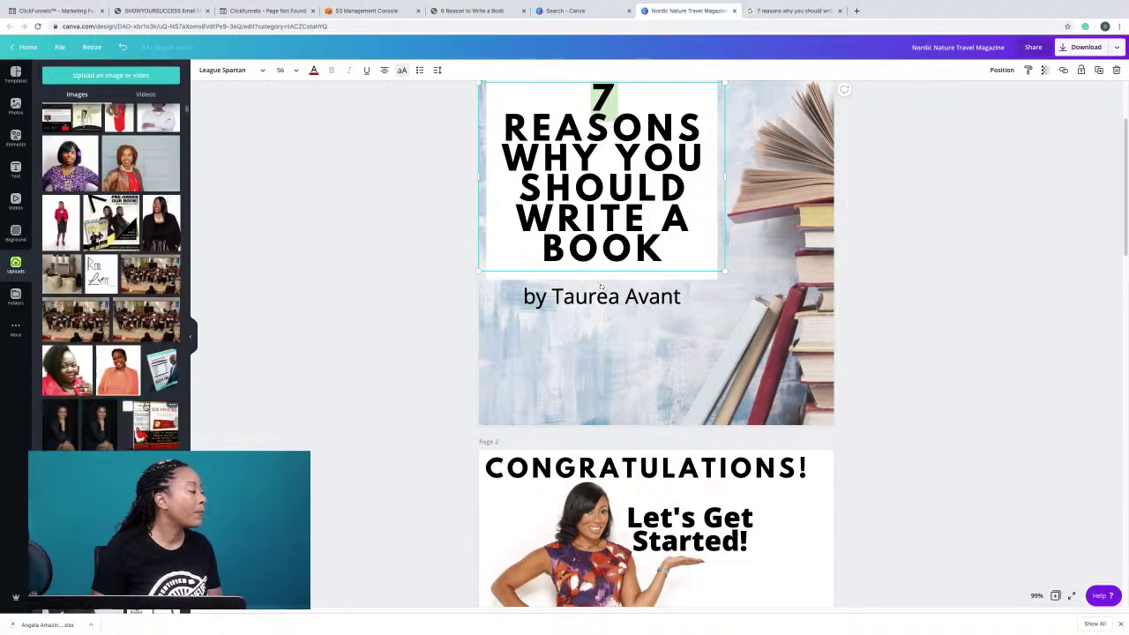
scroll(147, 408, "up", 4)
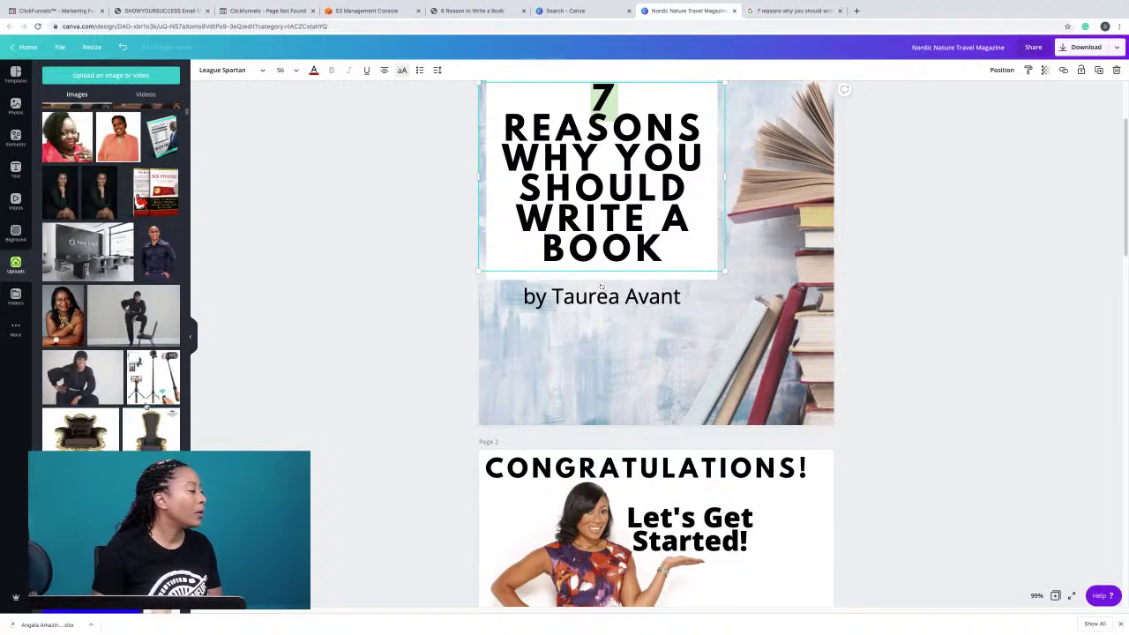
scroll(146, 408, "up", 1)
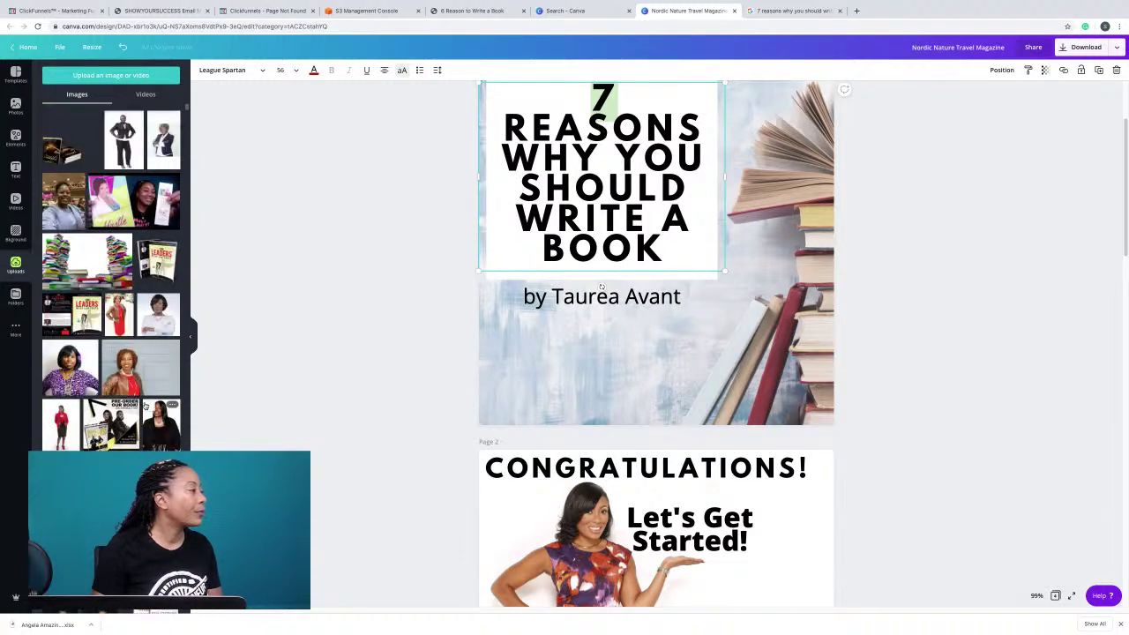
scroll(147, 406, "down", 1)
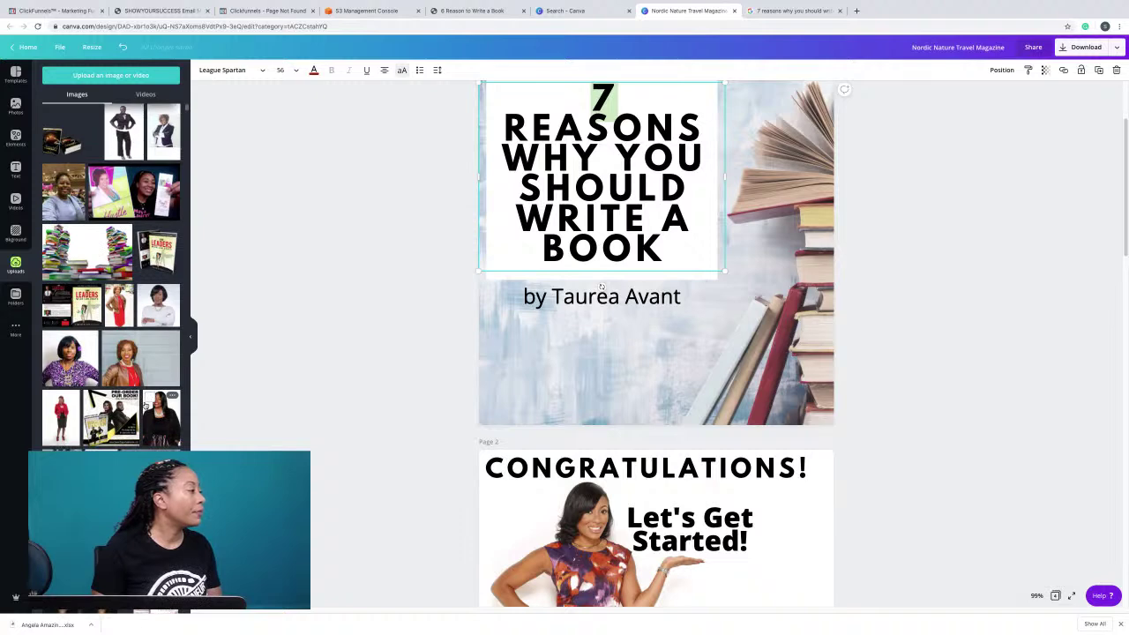
scroll(93, 330, "down", 1)
scroll(132, 353, "down", 1)
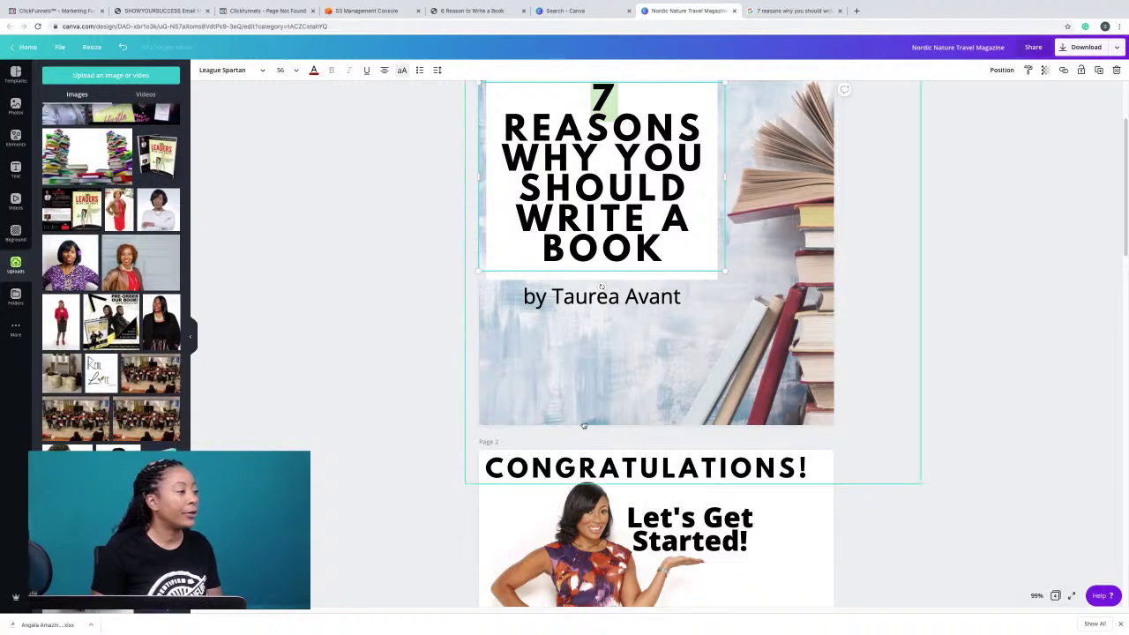
Duplicate the BOOK ProfitsCLUB logo on page 2 and move the copy onto the lower part of the cover photo.
scroll(618, 423, "down", 3)
left_click(770, 429)
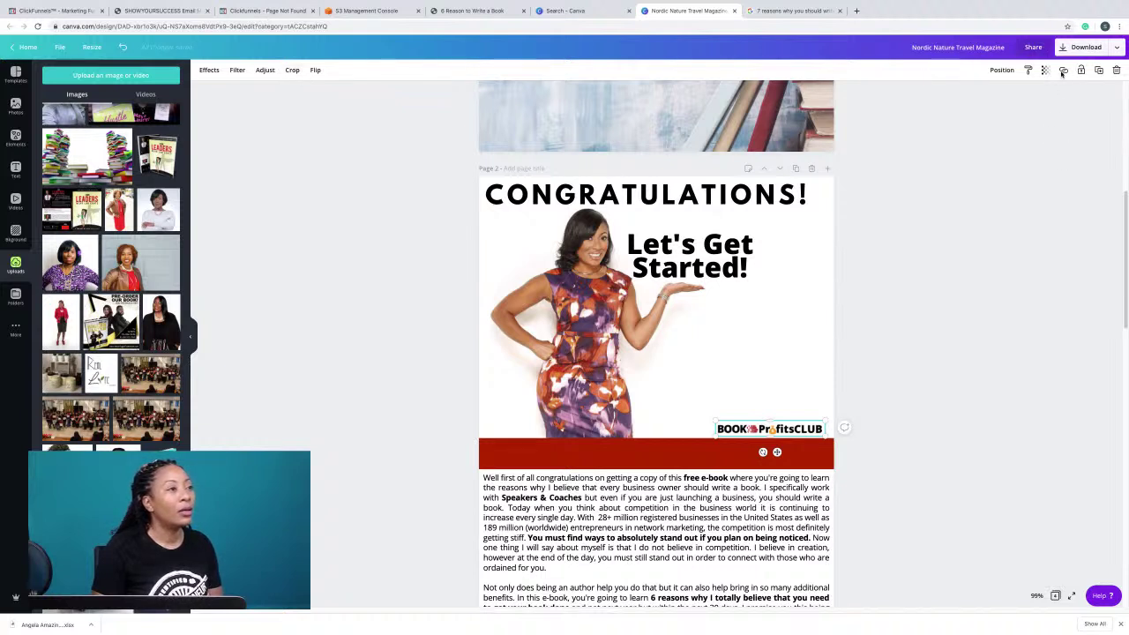
left_click(1097, 71)
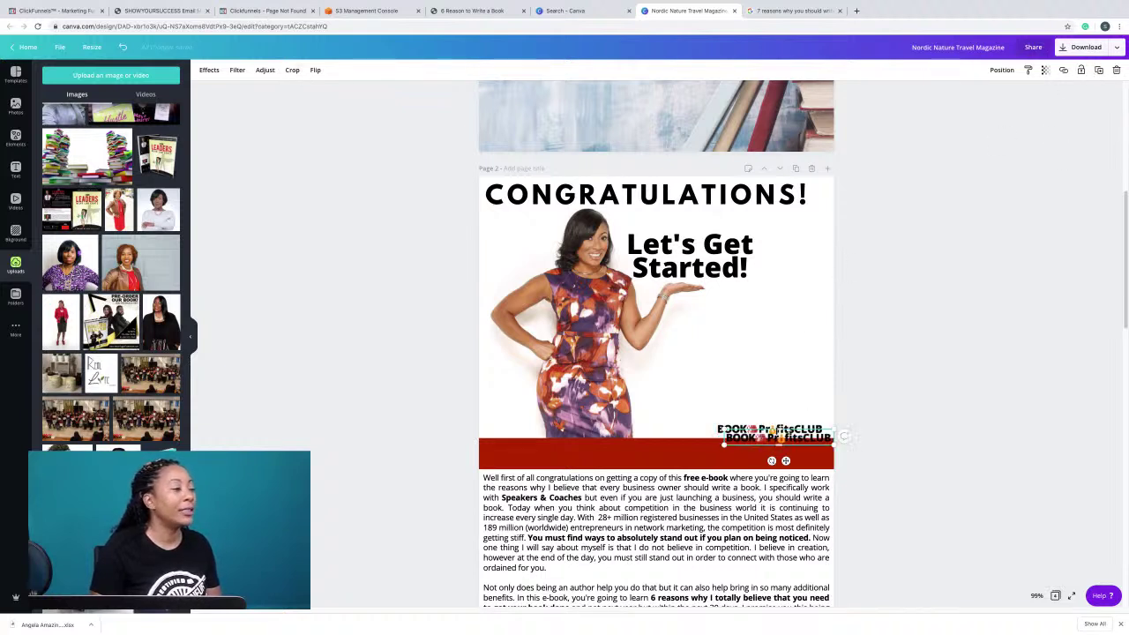
left_click_drag(775, 436, 570, 150)
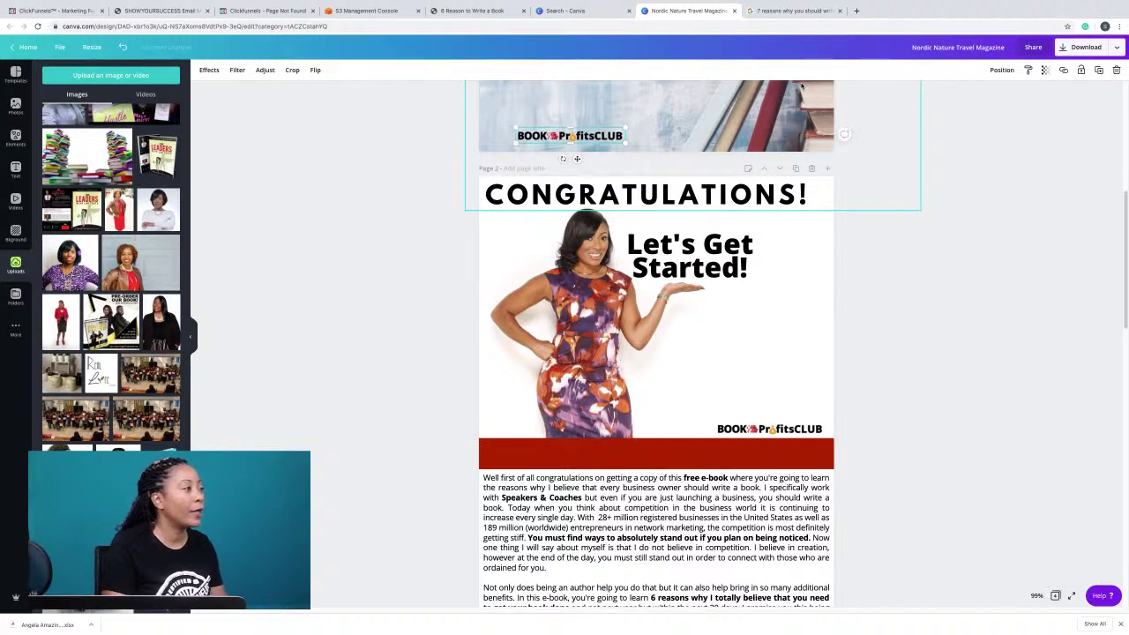
Nudge the copied logo left until it sits near the cover's lower-left corner.
key("Left")
key("Left")
key("Left")
key("Left")
key("Left")
key("Left")
key("Left")
key("Left")
key("Left")
key("Left")
key("Left")
key("Left")
key("Left")
key("Left")
key("Left")
key("Left")
key("Left")
key("Left")
key("Left")
key("Left")
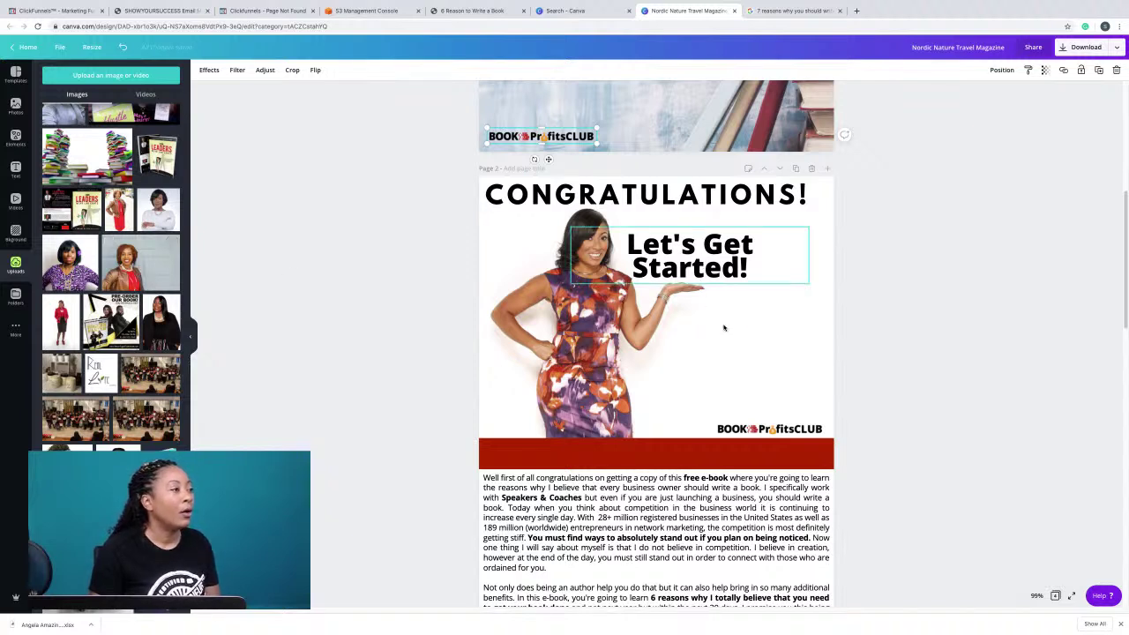
Nudge the photo of the woman on page 2 slightly left, past the page's left edge.
left_click(597, 302)
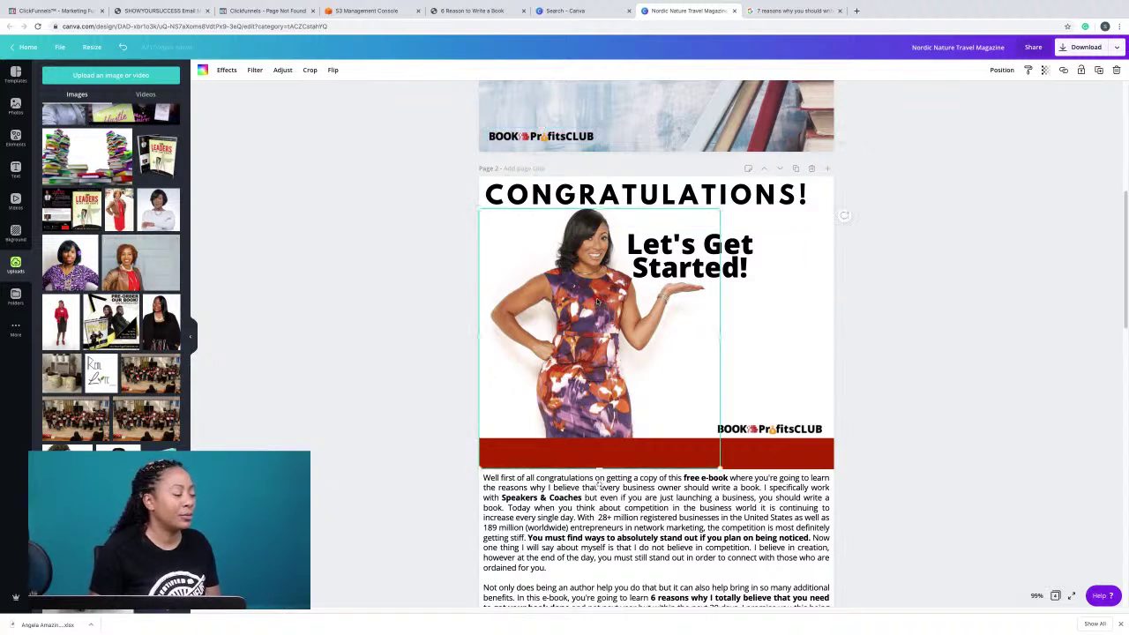
key("Left")
key("Left")
key("Left")
key("Left")
key("Left")
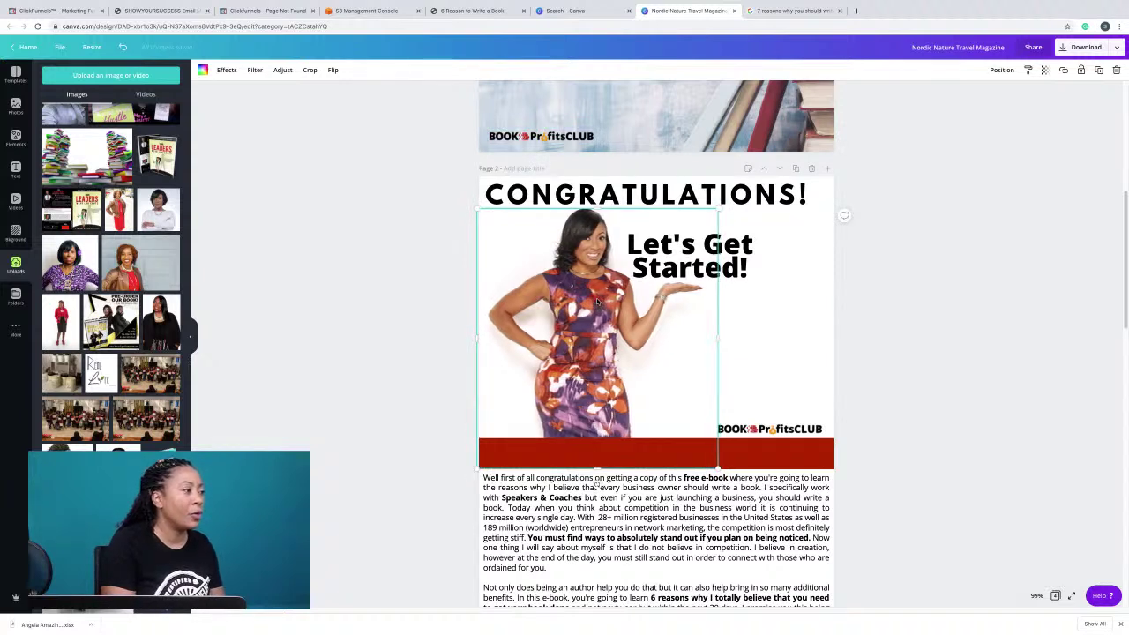
key("Left")
key("Left")
key("Left")
key("Left")
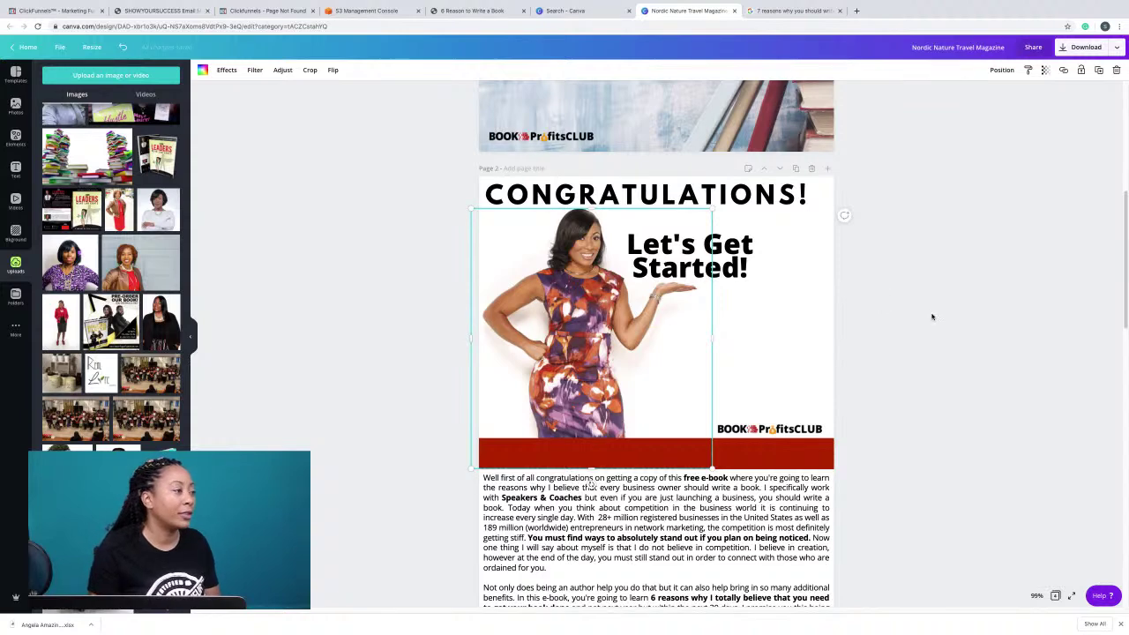
Fill the cover page background with the dark red from the logo's photo colours.
scroll(927, 346, "up", 3)
scroll(925, 342, "up", 5)
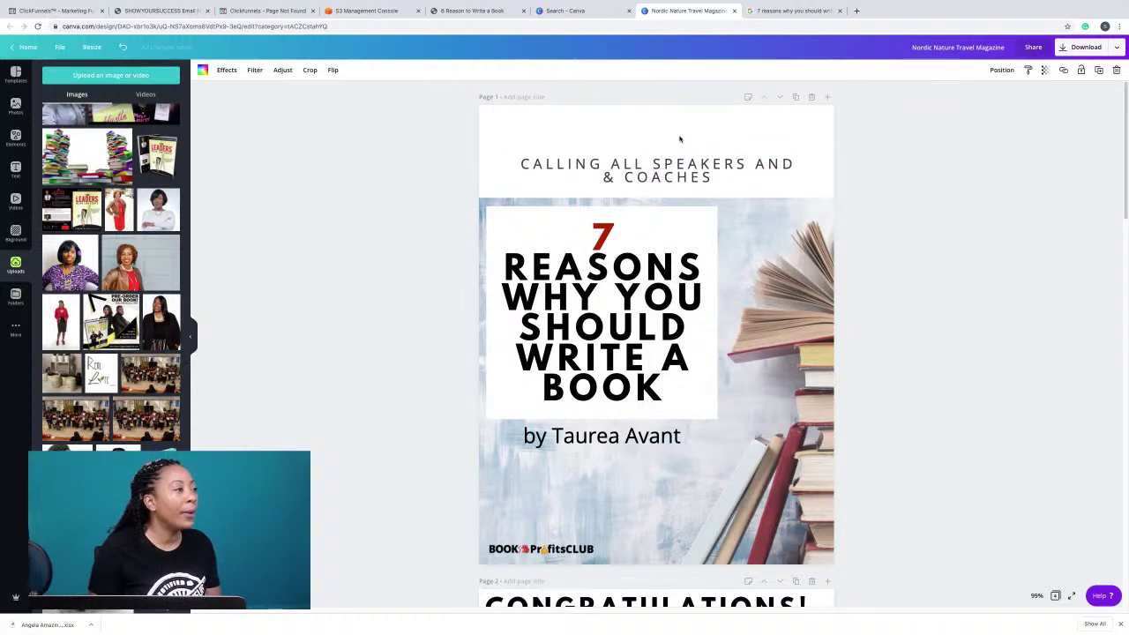
left_click(680, 138)
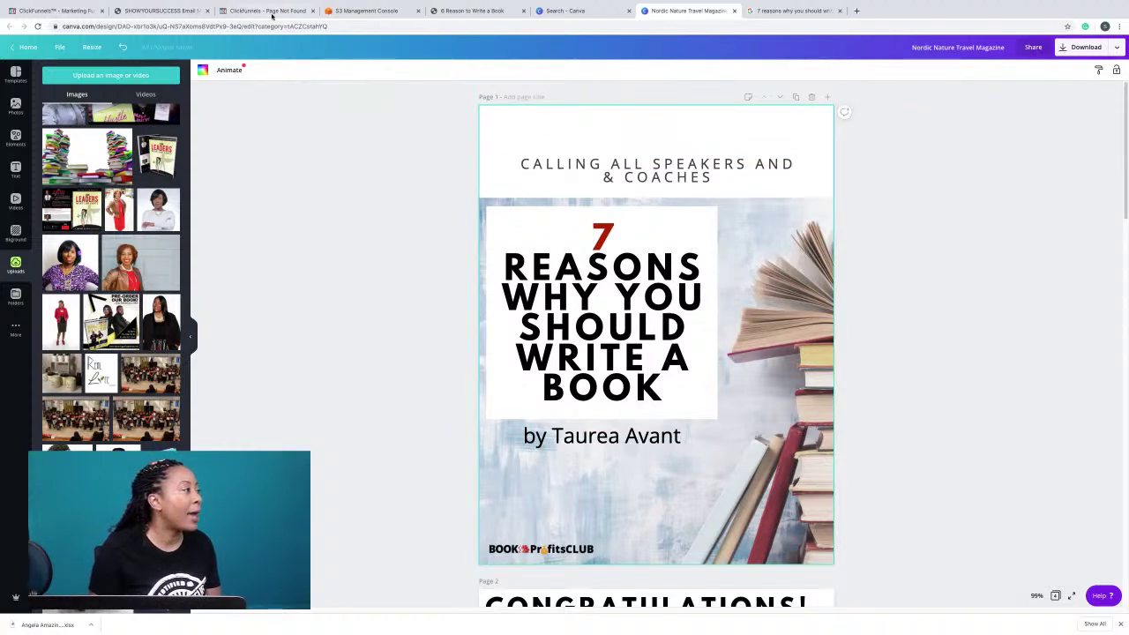
left_click(203, 70)
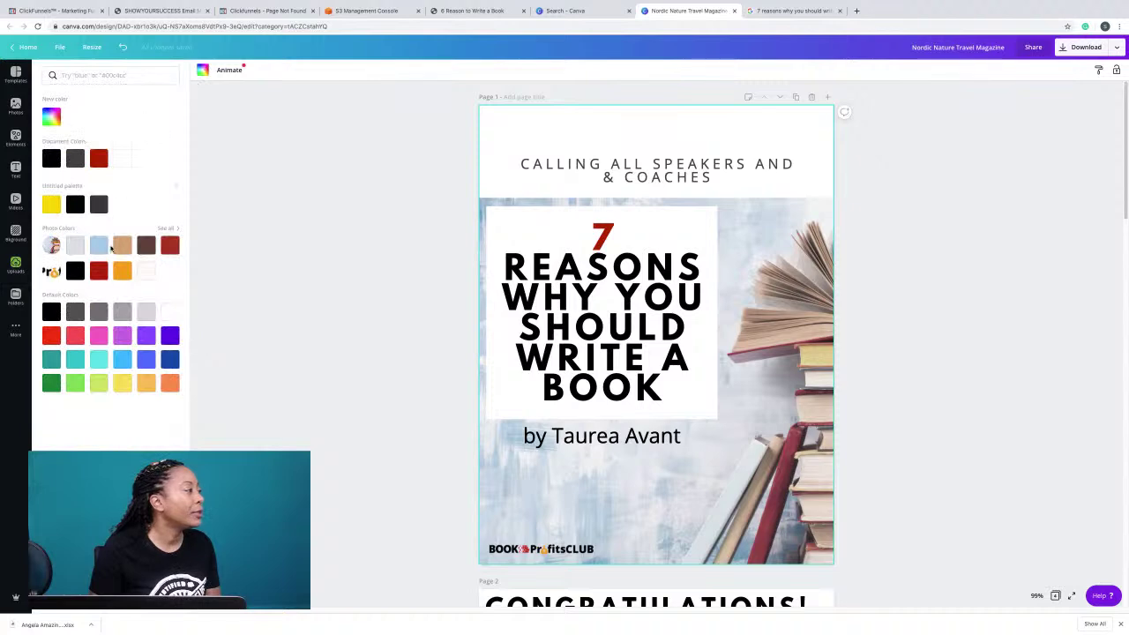
left_click(77, 248)
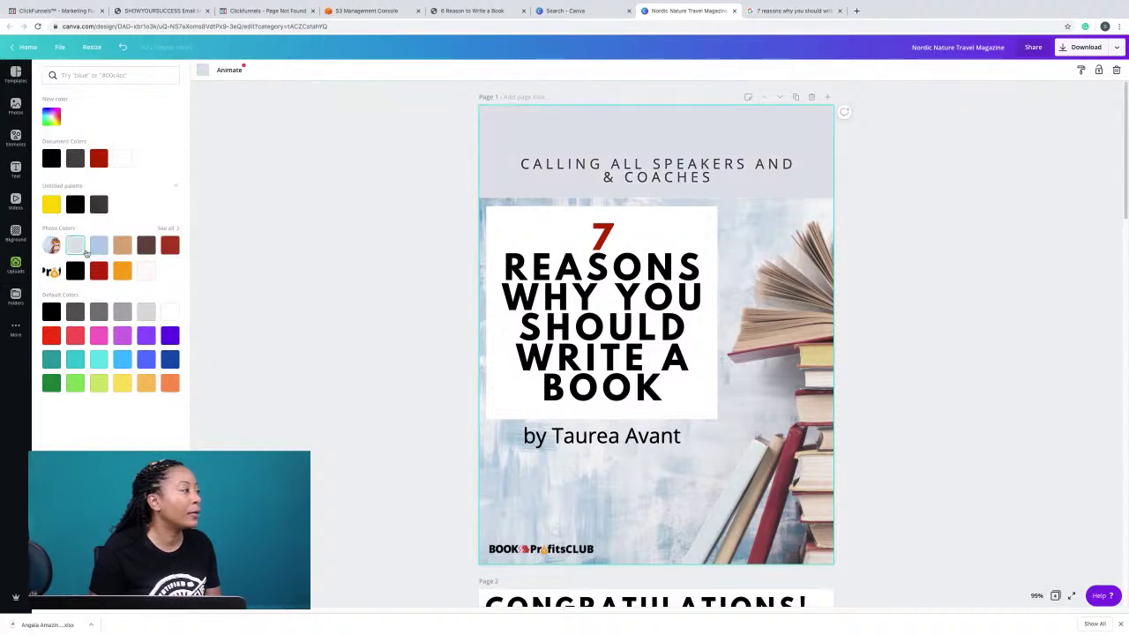
left_click(103, 270)
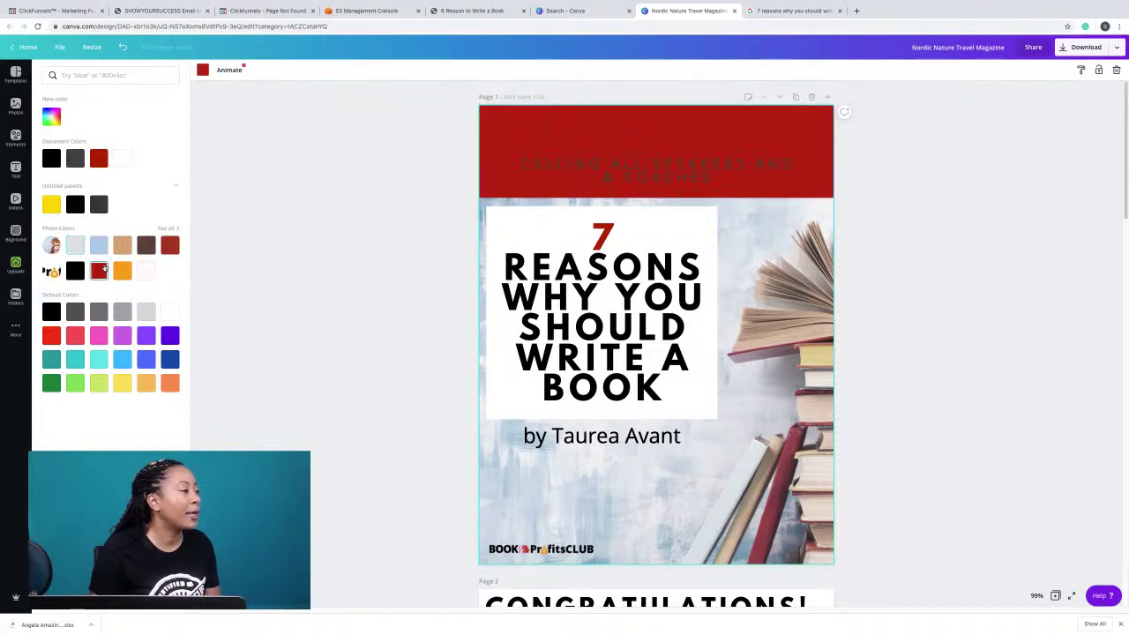
Make the "CALLING ALL SPEAKERS AND & COACHES" text on the cover white and bold.
left_click(611, 164)
left_click(639, 165)
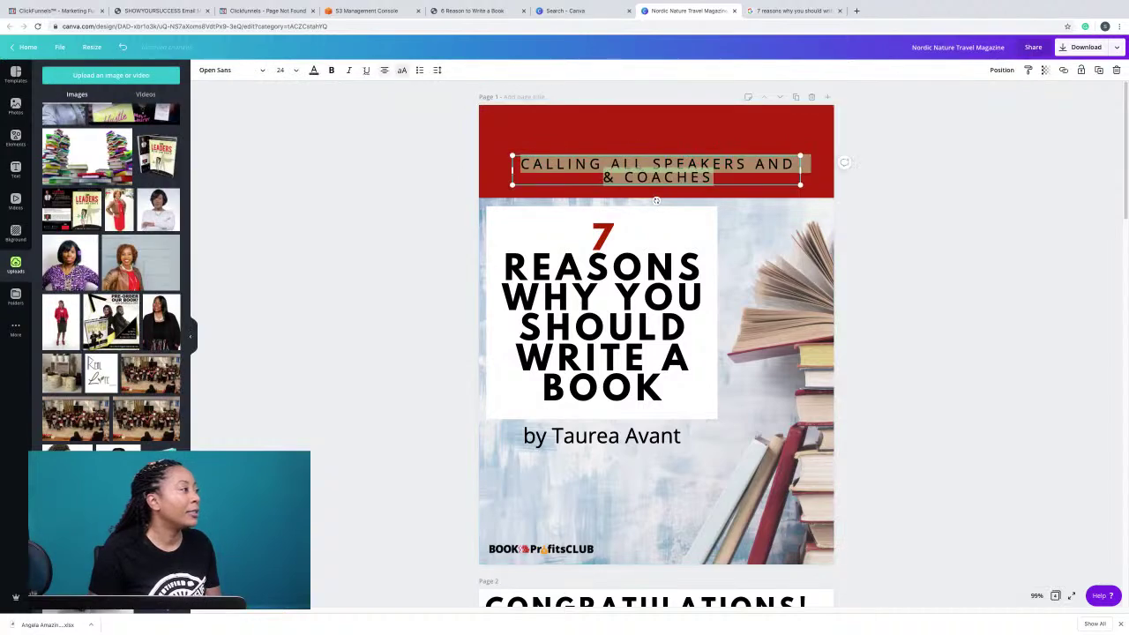
left_click(314, 70)
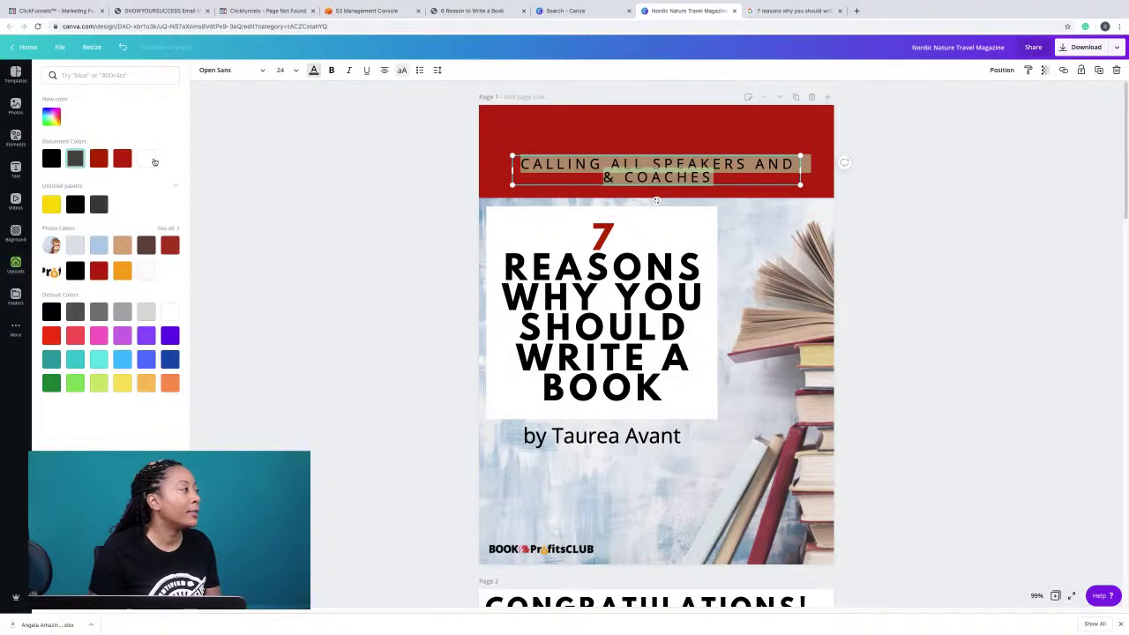
left_click(300, 156)
left_click(438, 174)
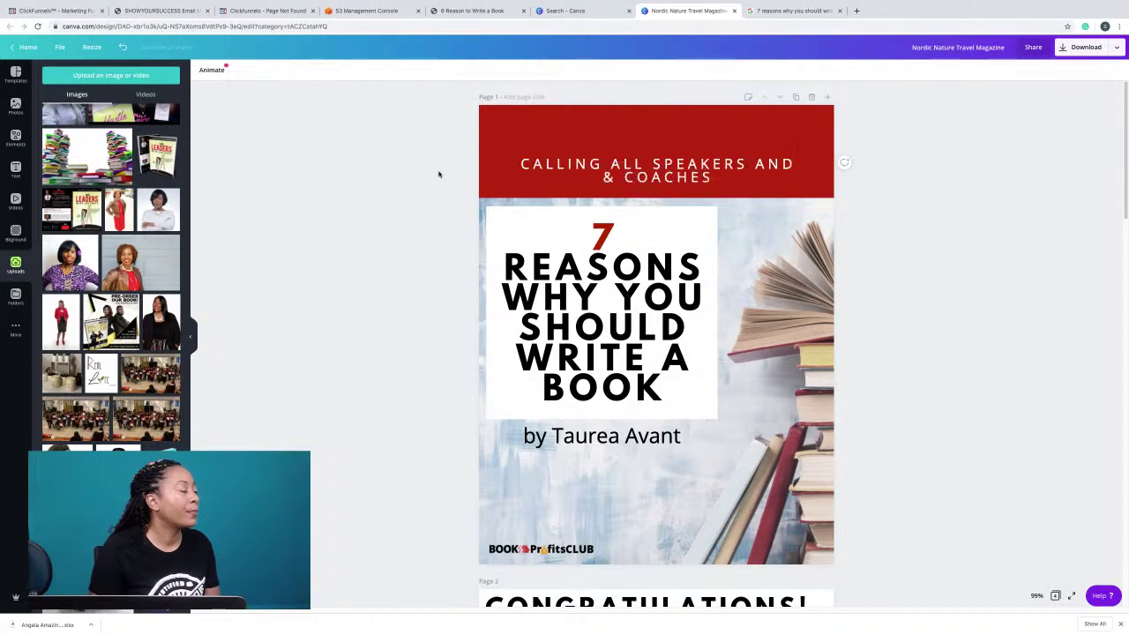
double_click(661, 177)
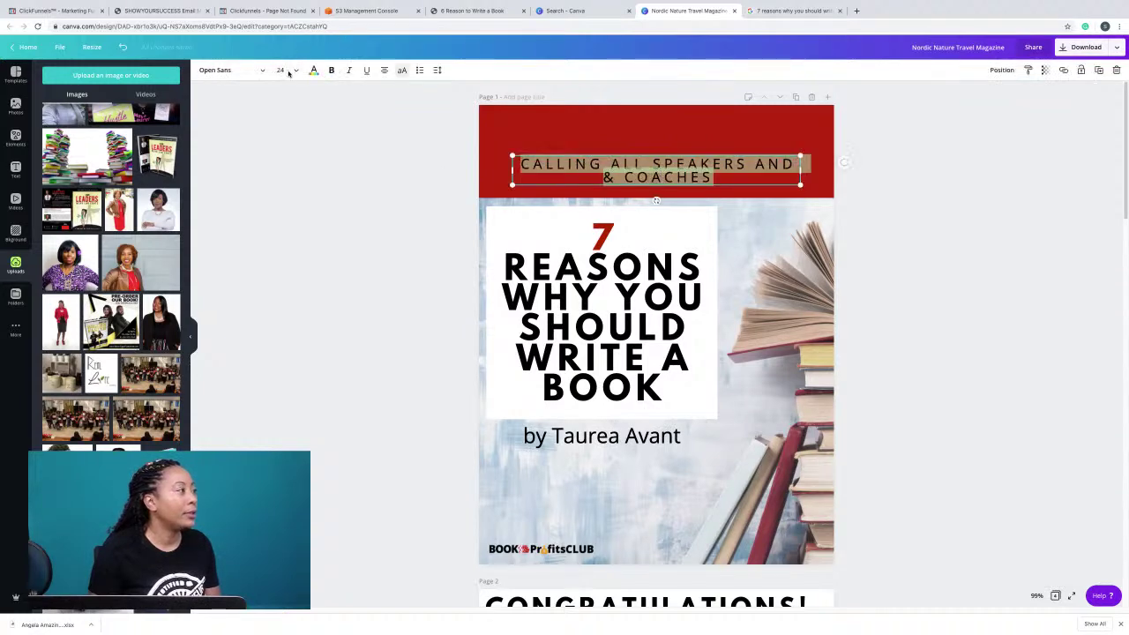
left_click(330, 69)
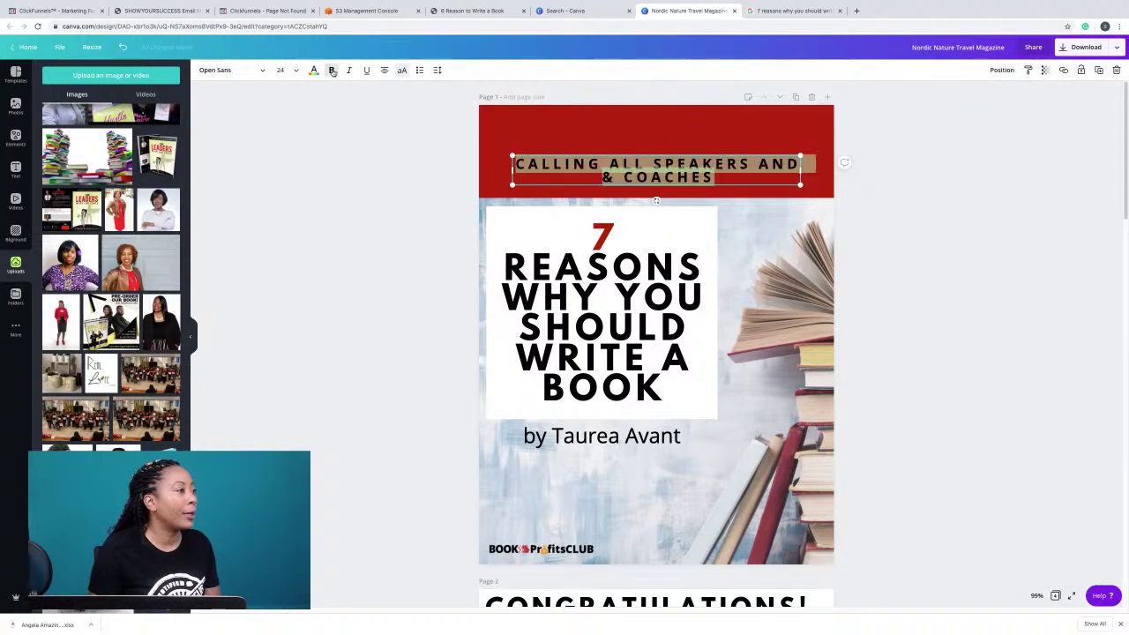
left_click(350, 199)
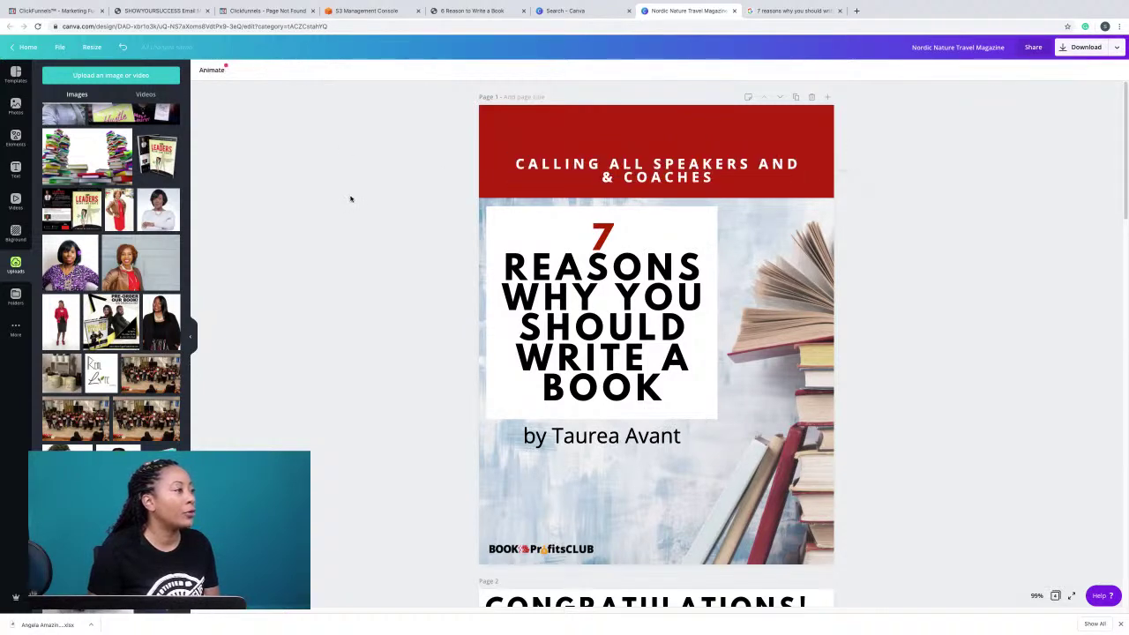
Remove the extra "AND" from the cover tagline and break it into "CALLING ALL" and "SPEAKERS & COACHES".
left_click(781, 167)
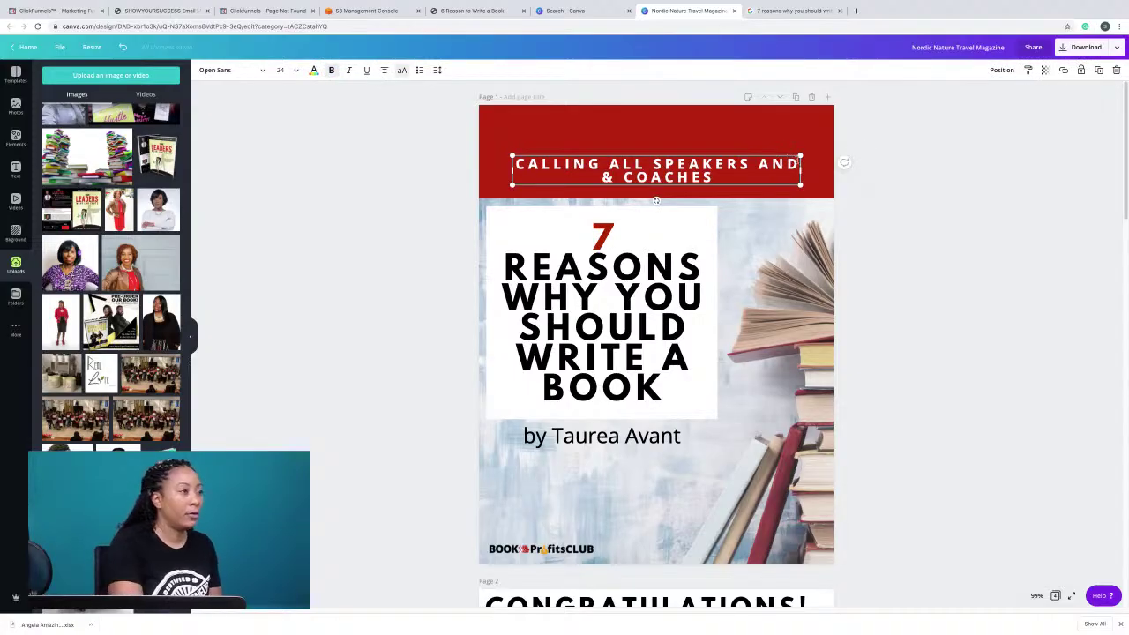
key("BackSpace")
key("BackSpace")
key("BackSpace")
key("BackSpace")
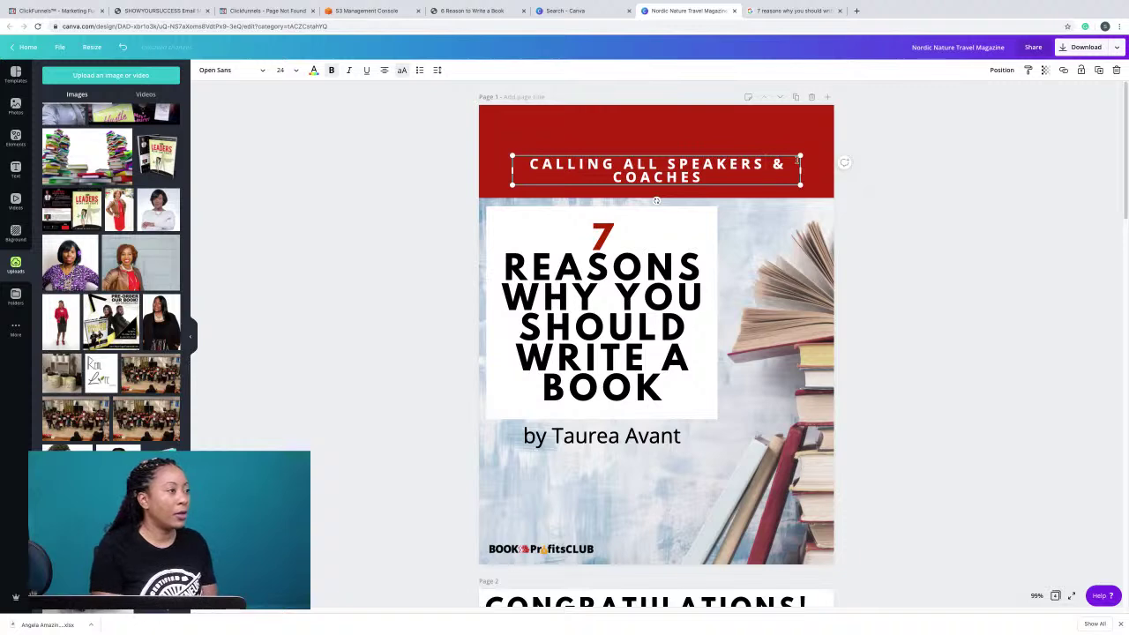
key("BackSpace")
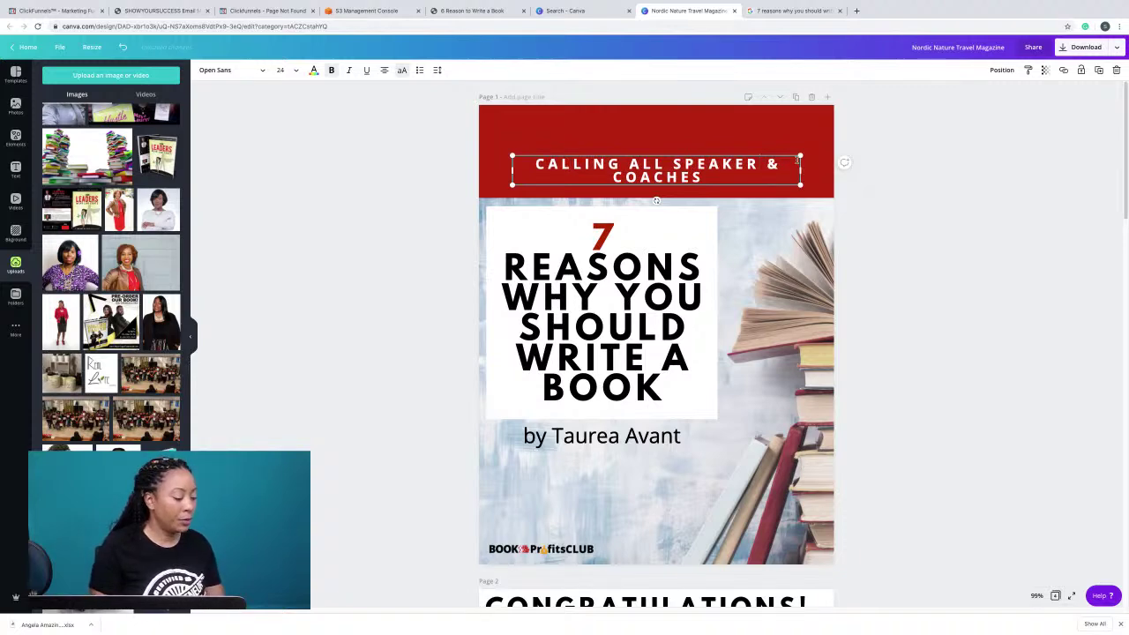
type("S")
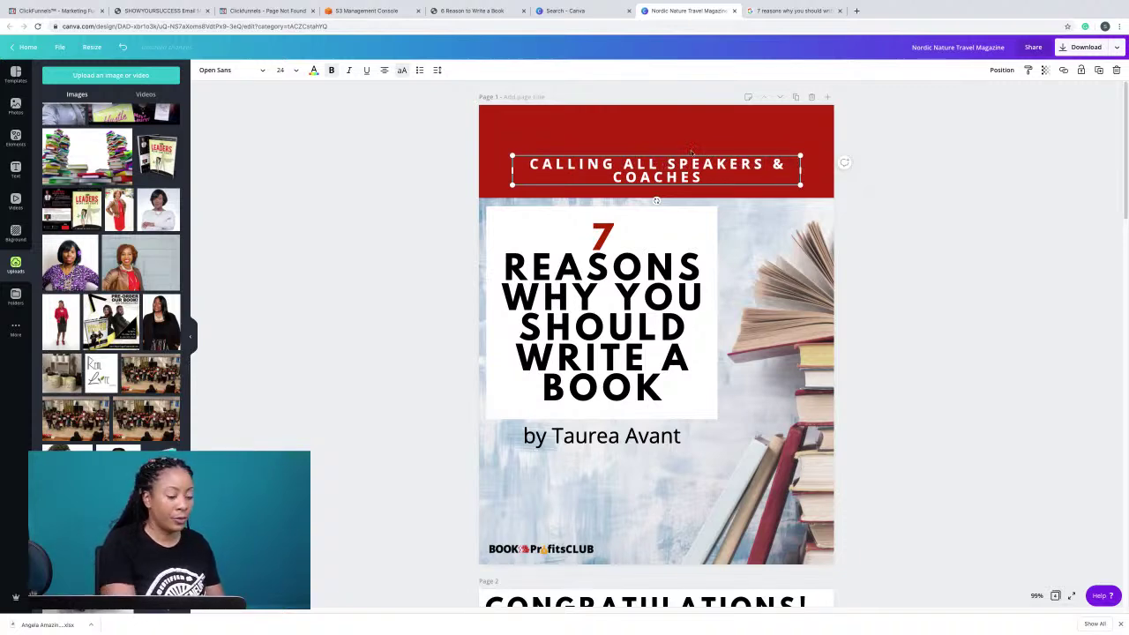
key("BackSpace")
key("Return")
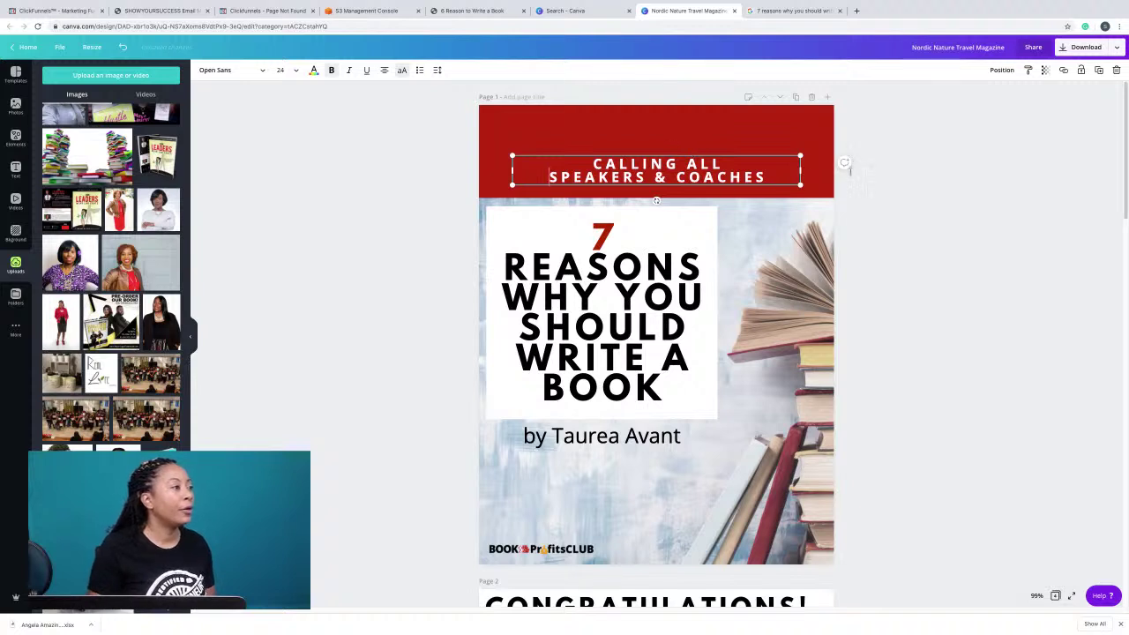
left_click(847, 171)
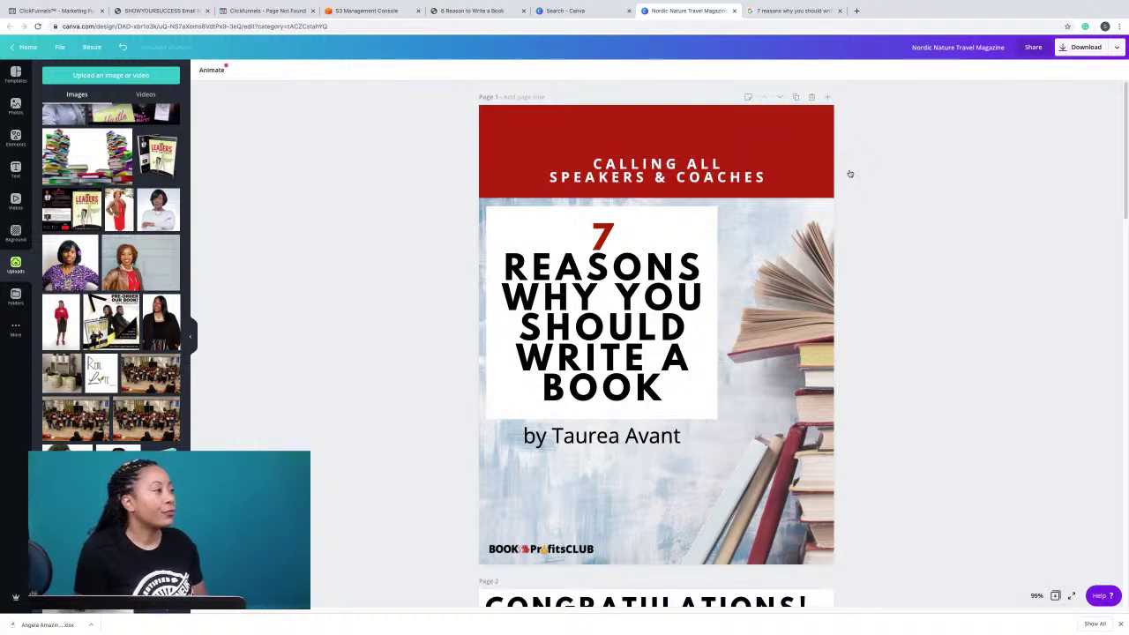
Set the line height of the two-line cover tagline to 1.23.
left_click(658, 175)
double_click(657, 175)
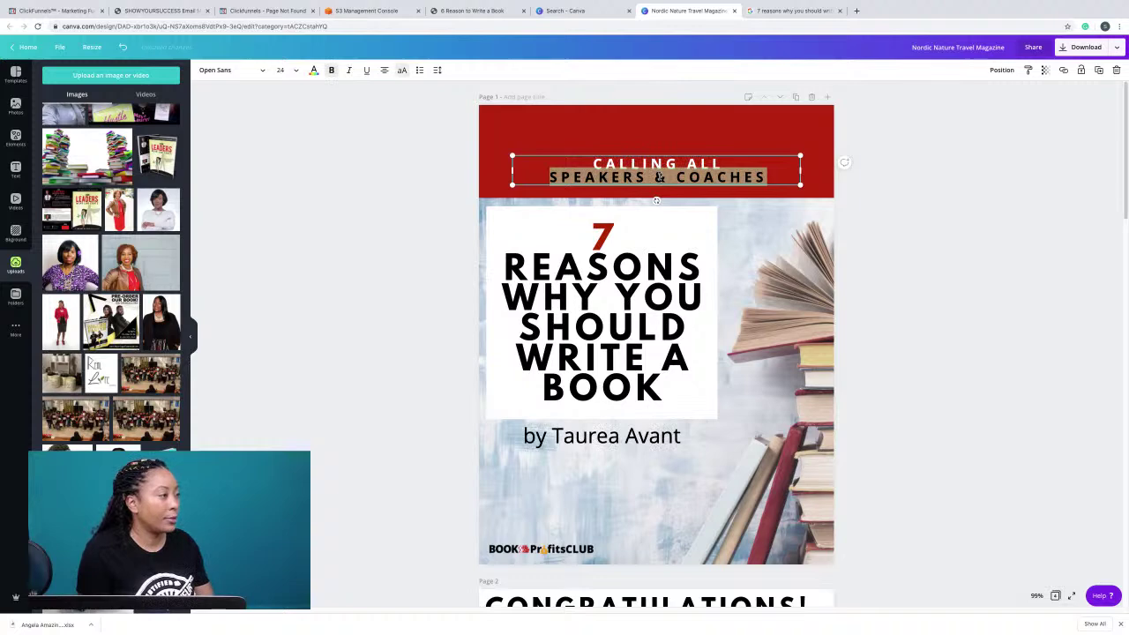
triple_click(658, 176)
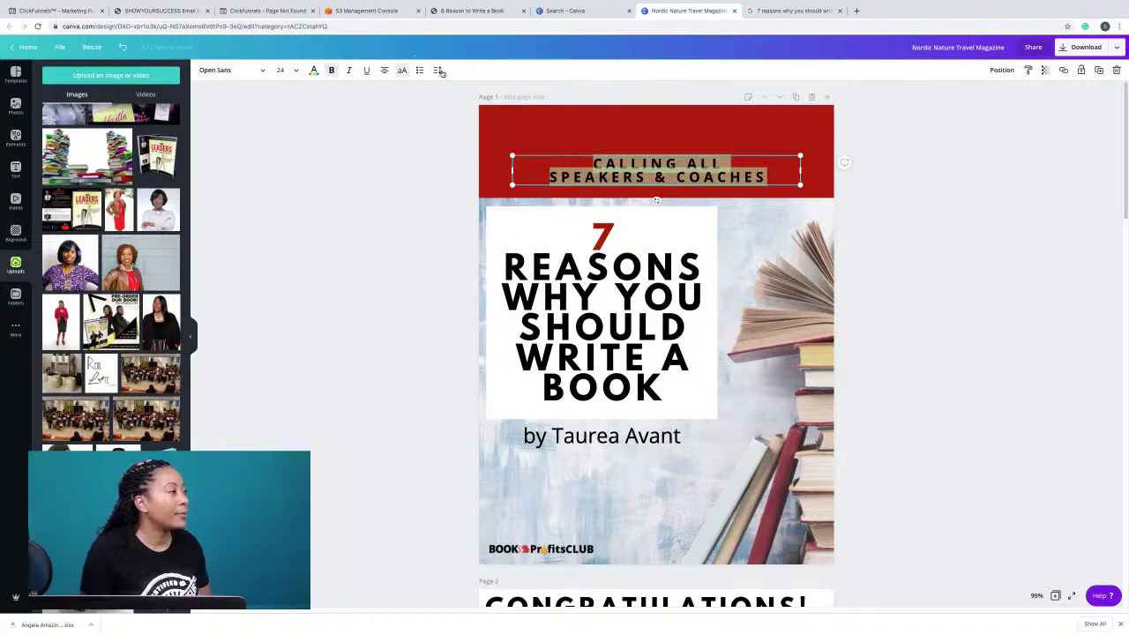
left_click(437, 69)
left_click_drag(499, 115, 503, 115)
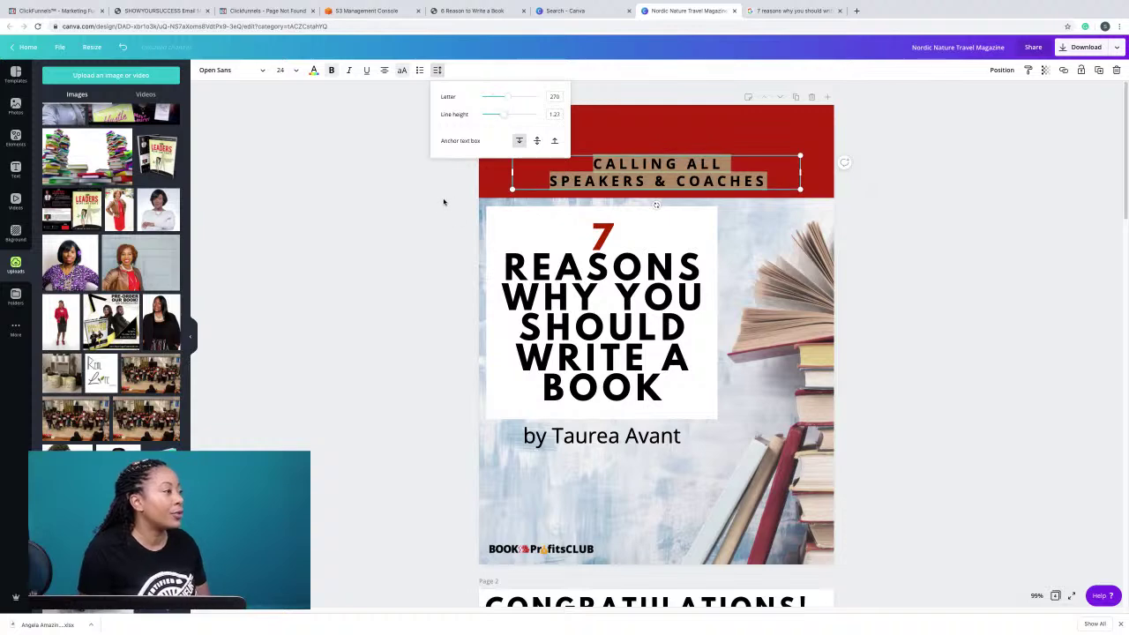
left_click(444, 202)
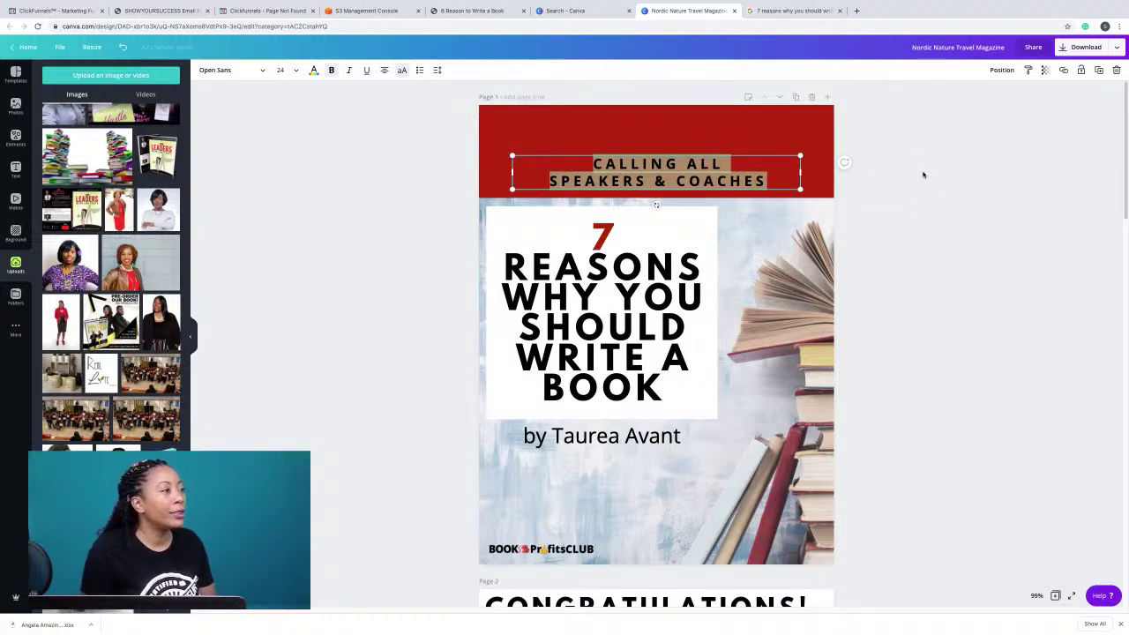
left_click(348, 252)
Move the "7 REASONS WHY YOU SHOULD WRITE A BOOK" title up to the top of its white box.
left_click(615, 322)
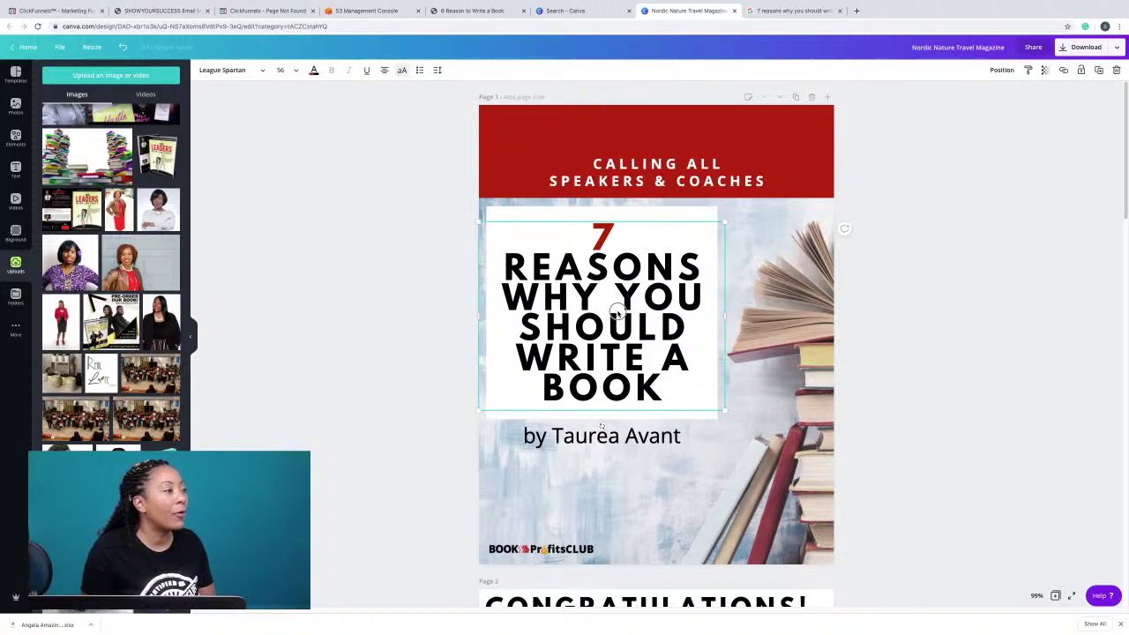
left_click_drag(617, 313, 614, 311)
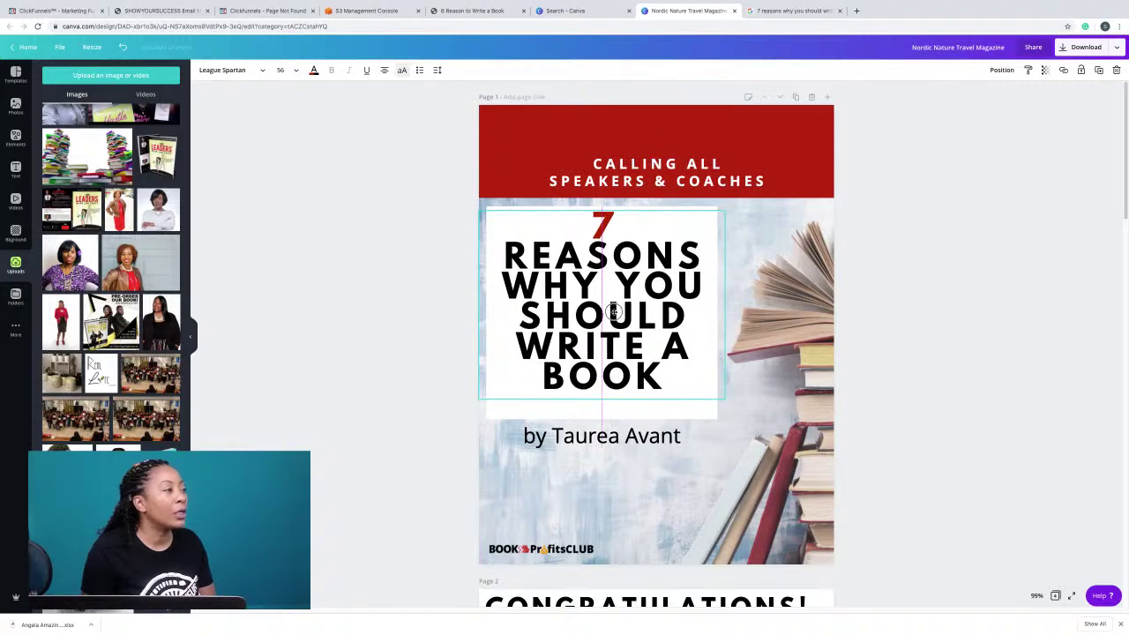
key("Escape")
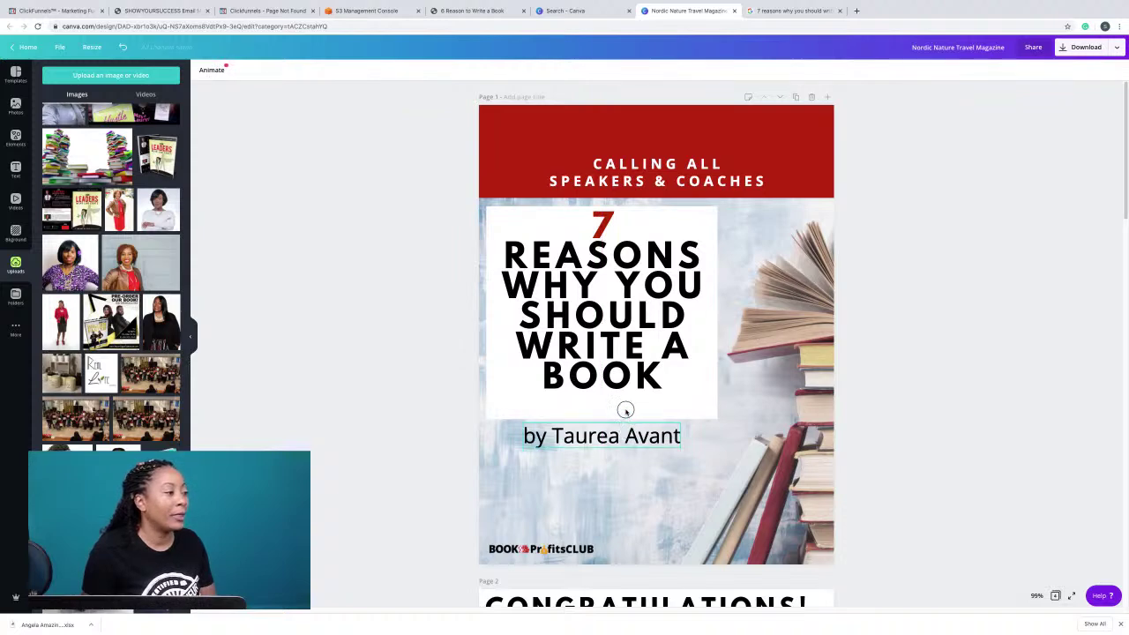
Move the author byline into the white box directly beneath the title and set its font size to 28.
left_click_drag(625, 434, 625, 405)
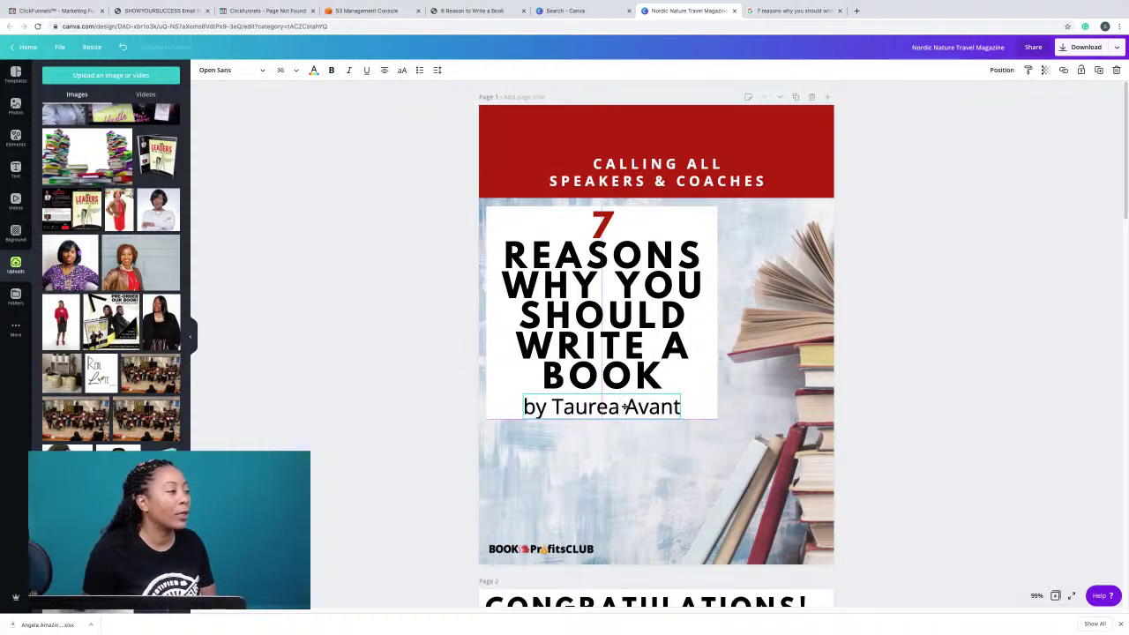
double_click(626, 405)
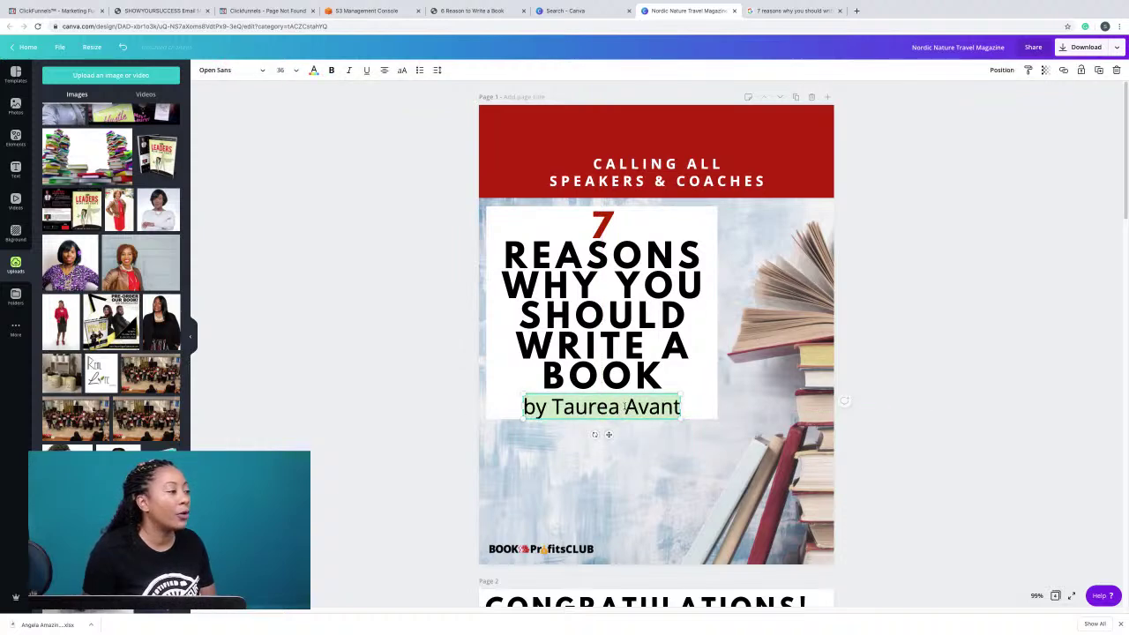
left_click(291, 70)
left_click(284, 219)
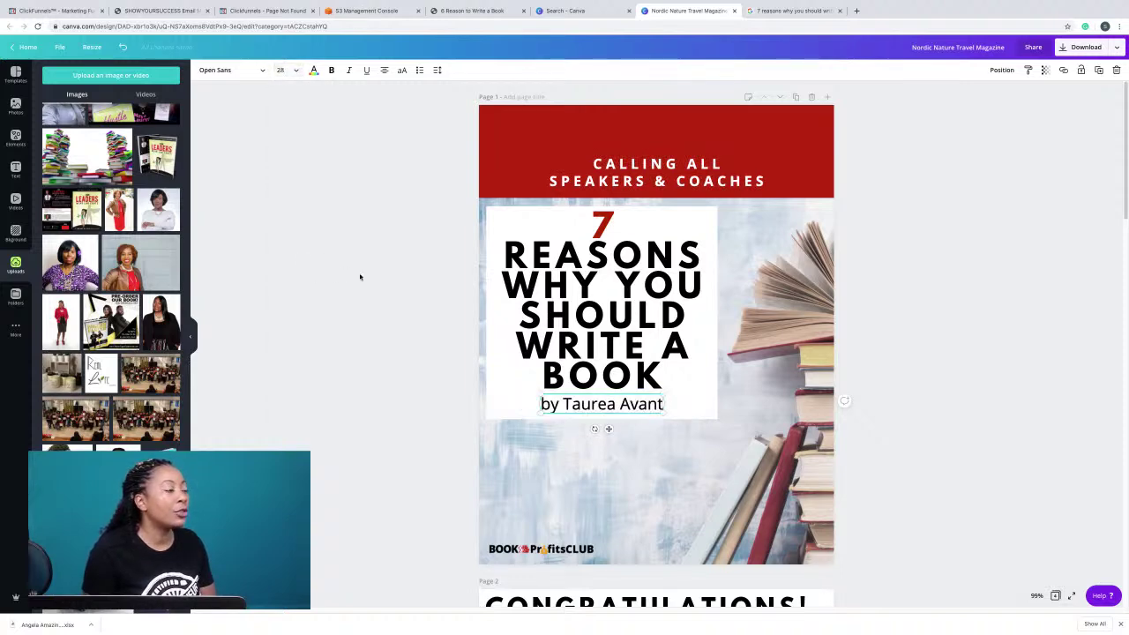
left_click(438, 321)
left_click(570, 407)
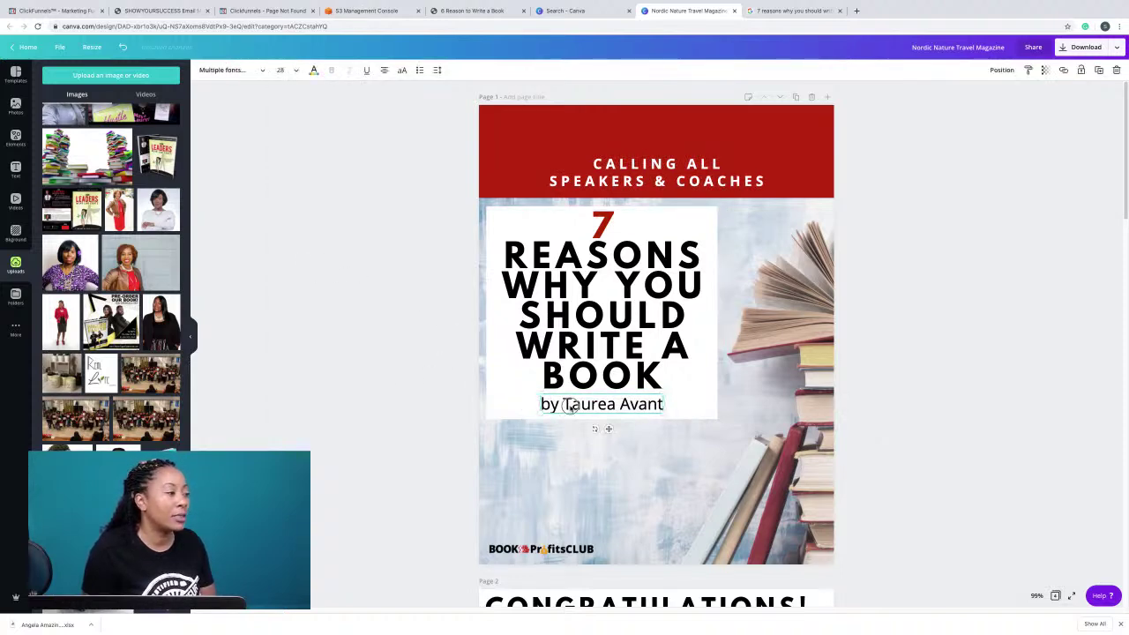
left_click_drag(571, 408, 570, 405)
left_click(726, 360)
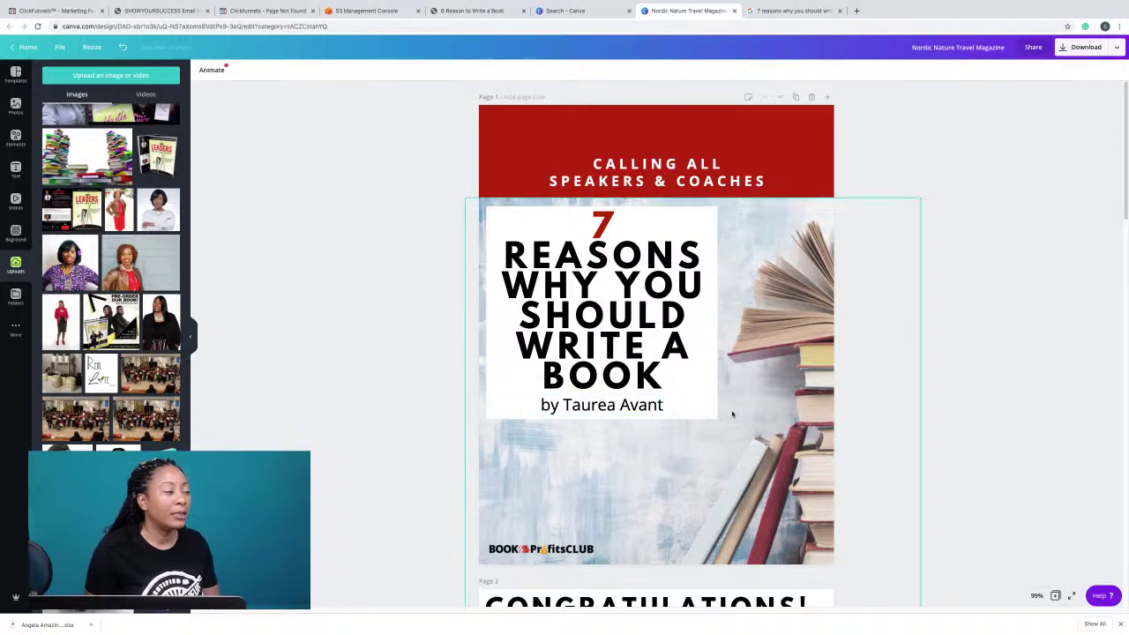
Colour the "CONGRATULATIONS!" heading on page 2 red.
scroll(897, 345, "down", 1)
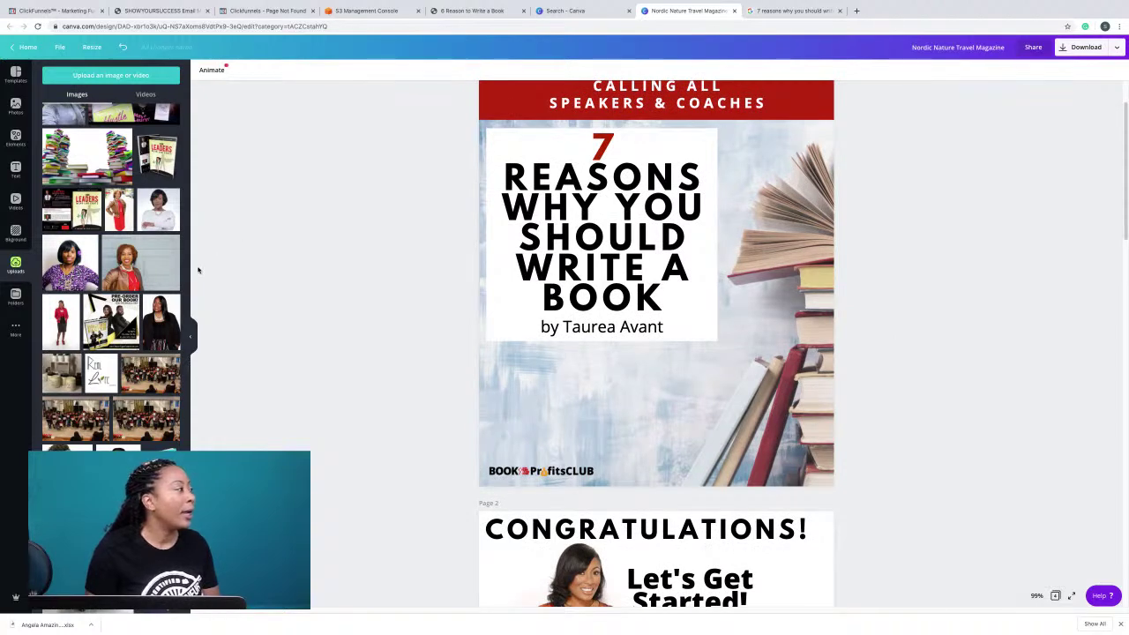
left_click(15, 105)
scroll(909, 529, "down", 4)
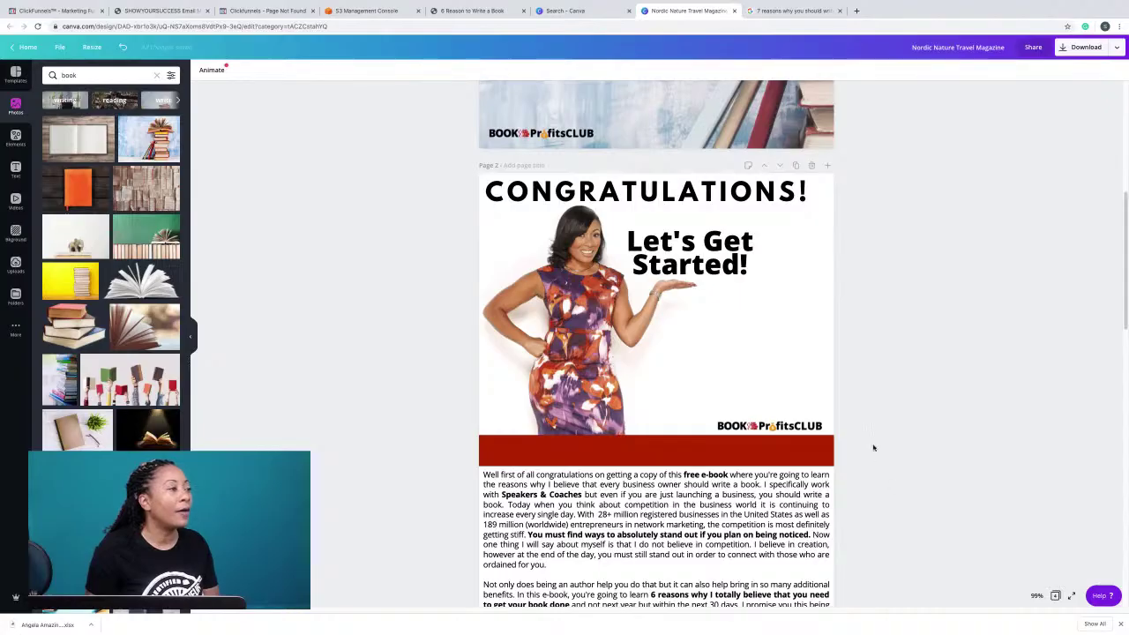
left_click(640, 200)
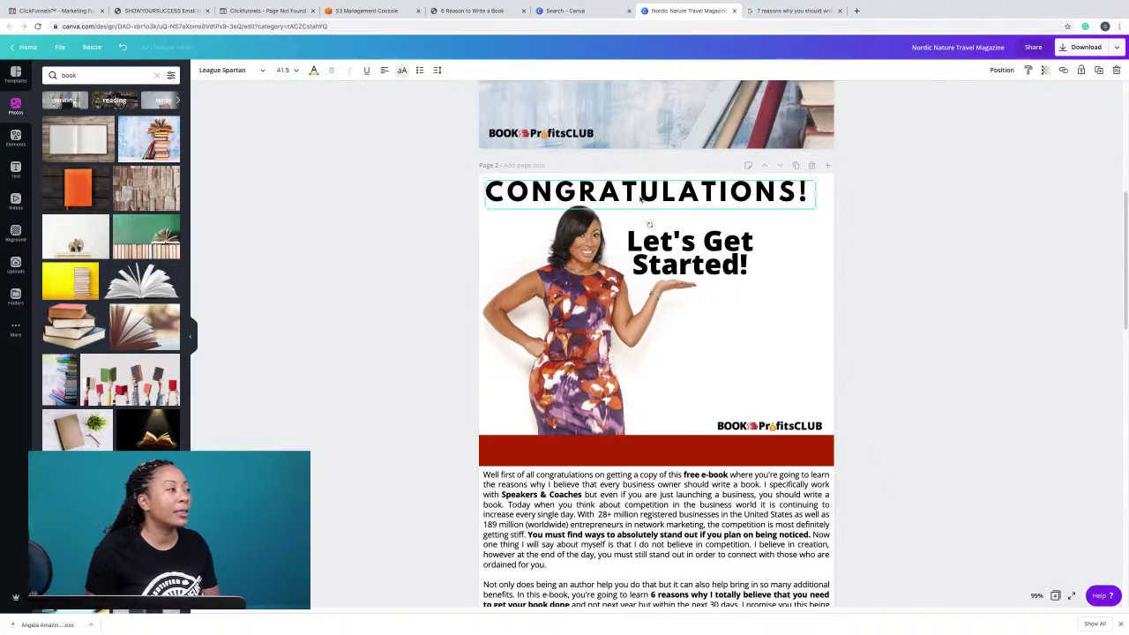
left_click(644, 194)
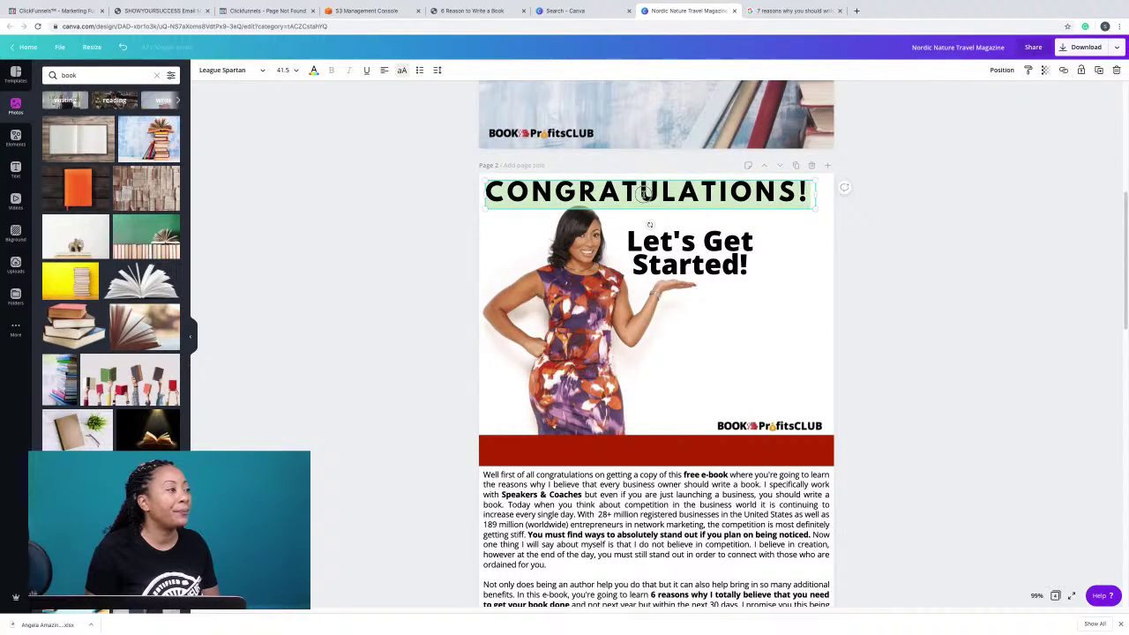
left_click(314, 70)
left_click(104, 158)
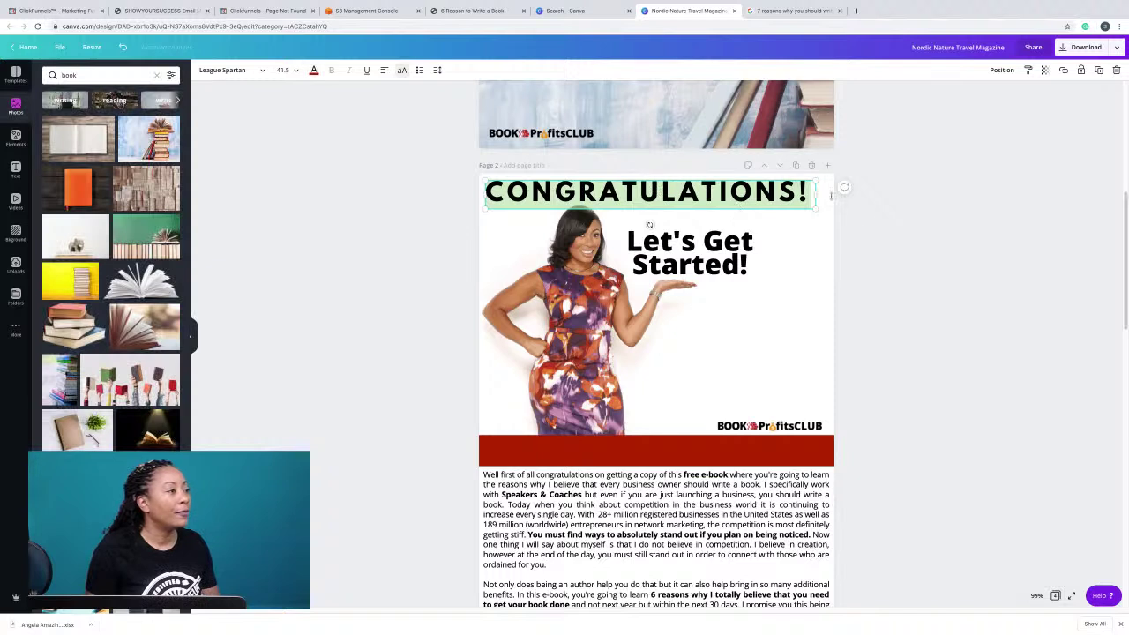
left_click(890, 233)
Shift the "CONGRATULATIONS!" heading slightly right to centre it across page 2 and recolour it with the logo's orange.
left_click(718, 193)
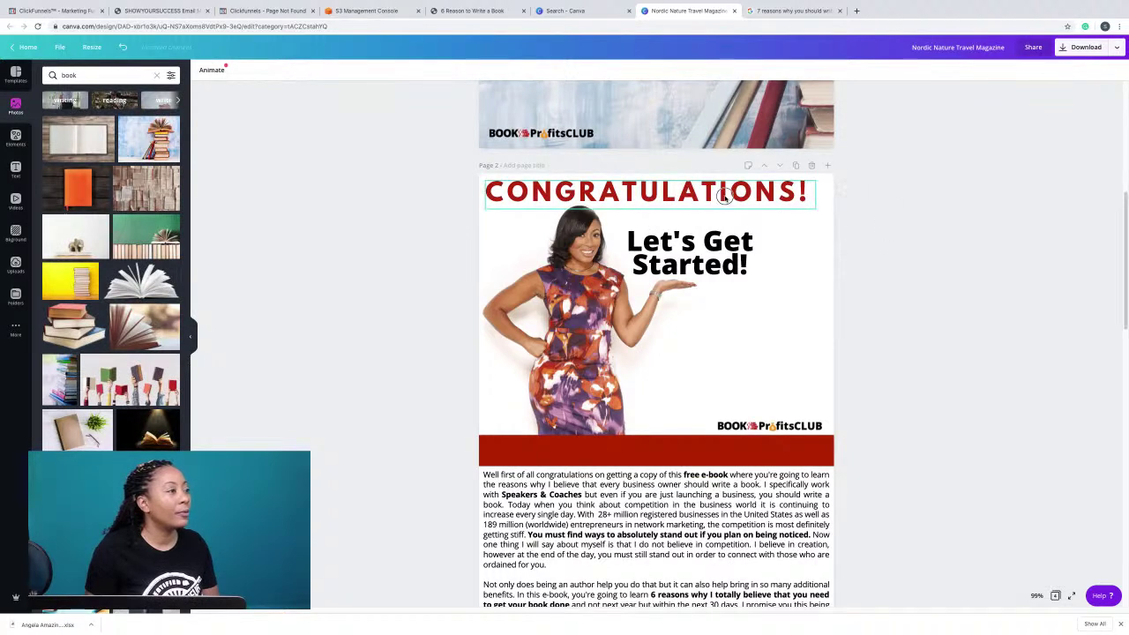
mouse_move(720, 193)
left_mouse_down()
mouse_move(729, 197)
mouse_move(706, 193)
left_mouse_up()
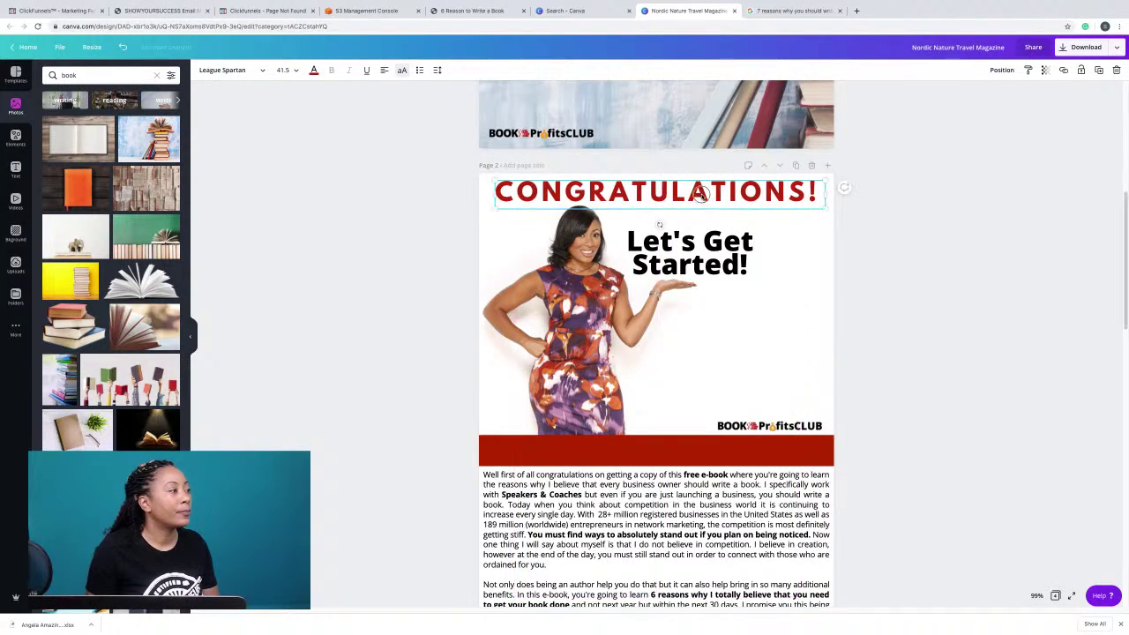
double_click(699, 192)
left_click(313, 70)
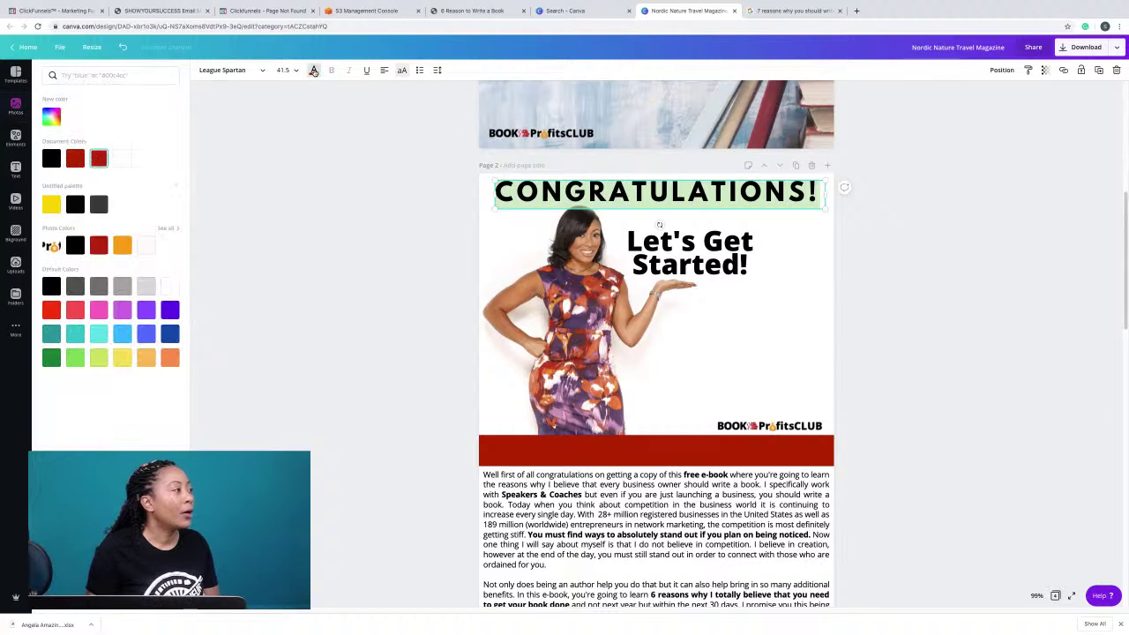
left_click(120, 246)
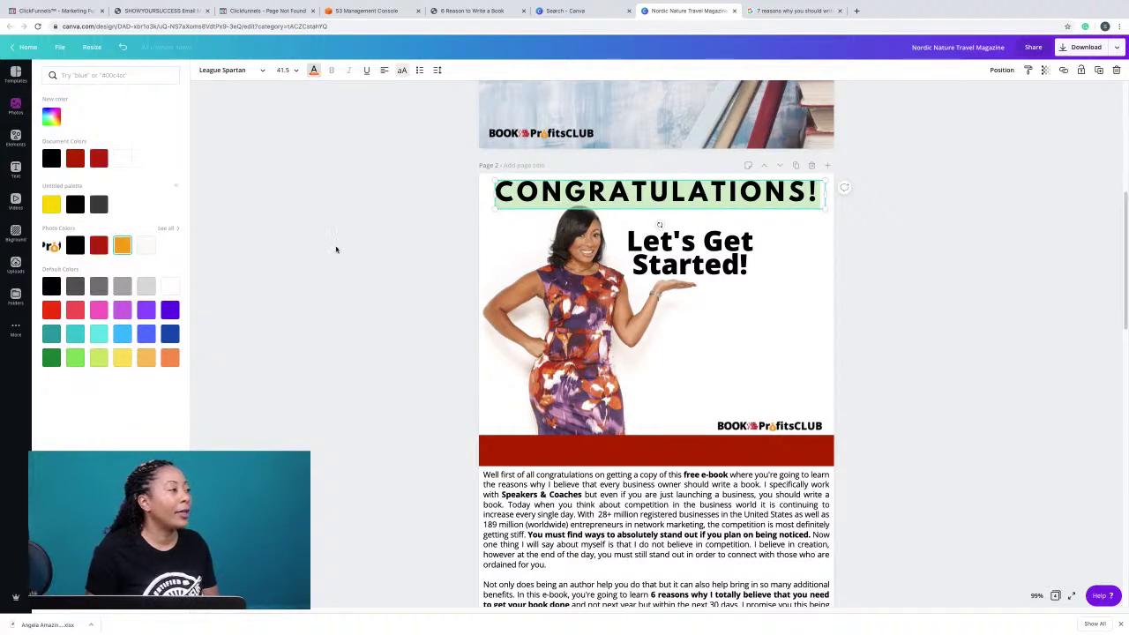
left_click(336, 250)
left_click(943, 276)
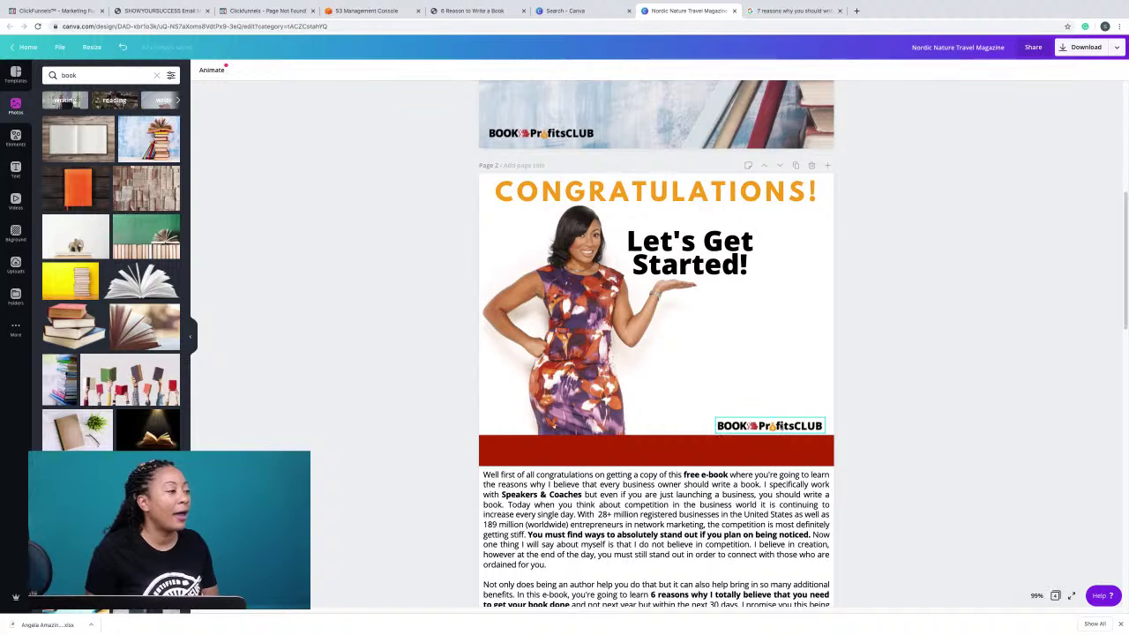
Compare the page 2 introduction with the Congratulations page of the "6 Reason to Write a Book" PDF, then return to the design.
scroll(736, 397, "down", 1)
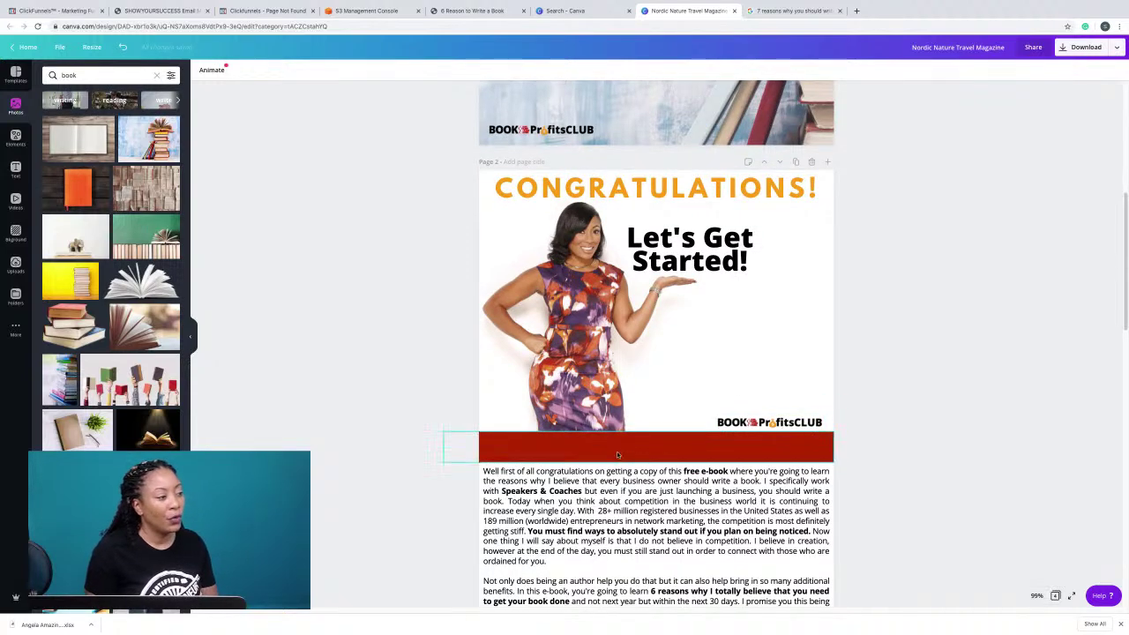
scroll(617, 451, "down", 5)
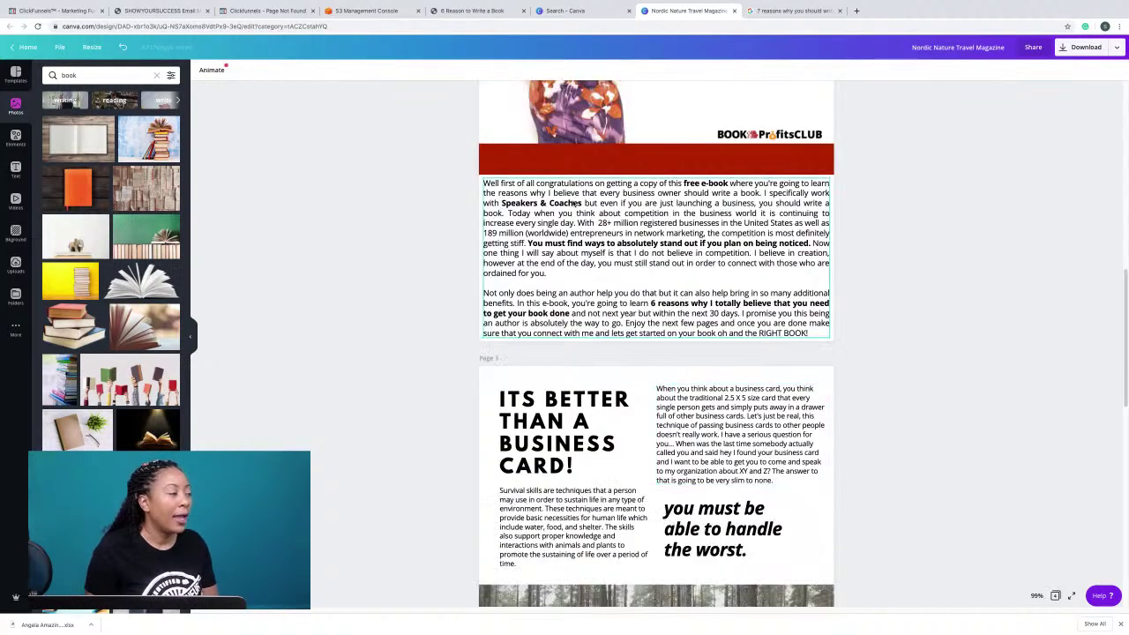
left_click(480, 11)
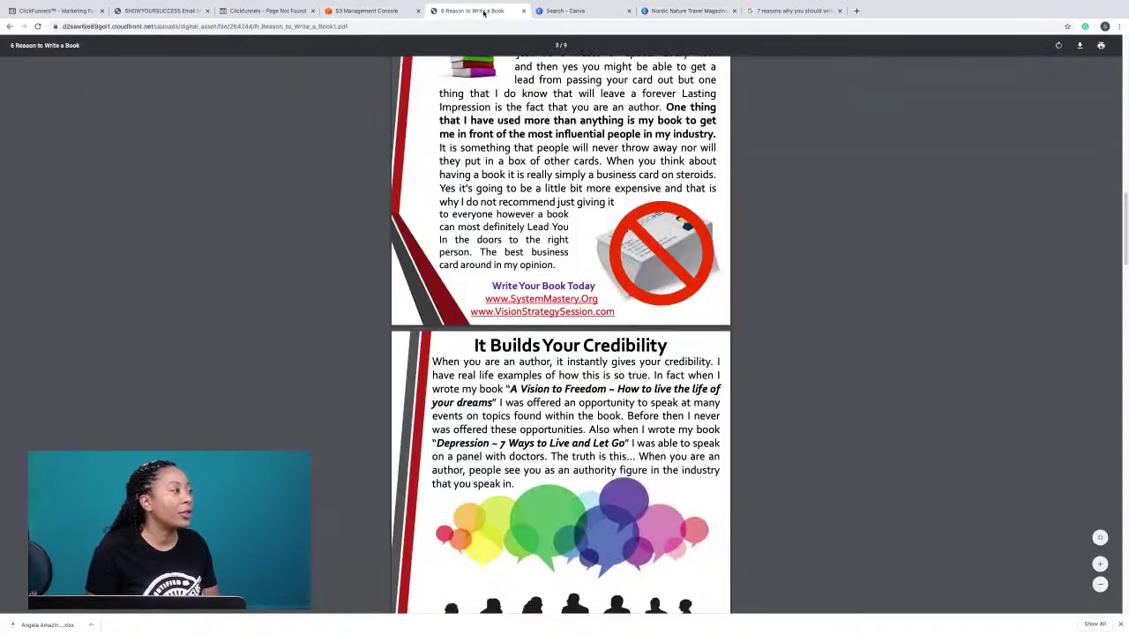
scroll(602, 193, "up", 9)
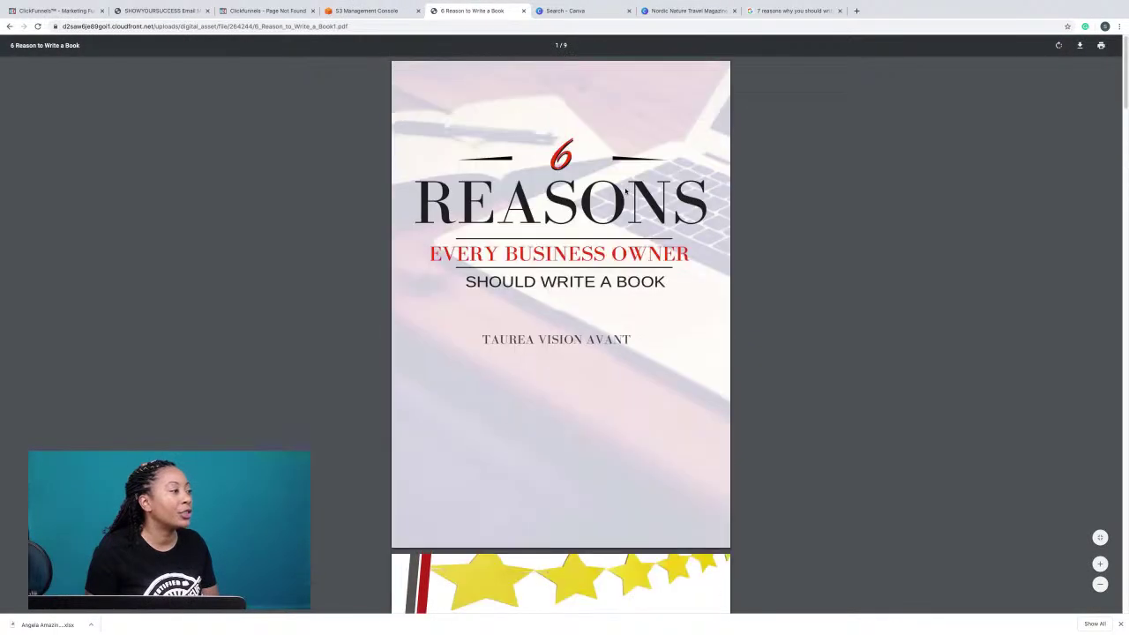
scroll(624, 190, "down", 5)
scroll(622, 194, "down", 1)
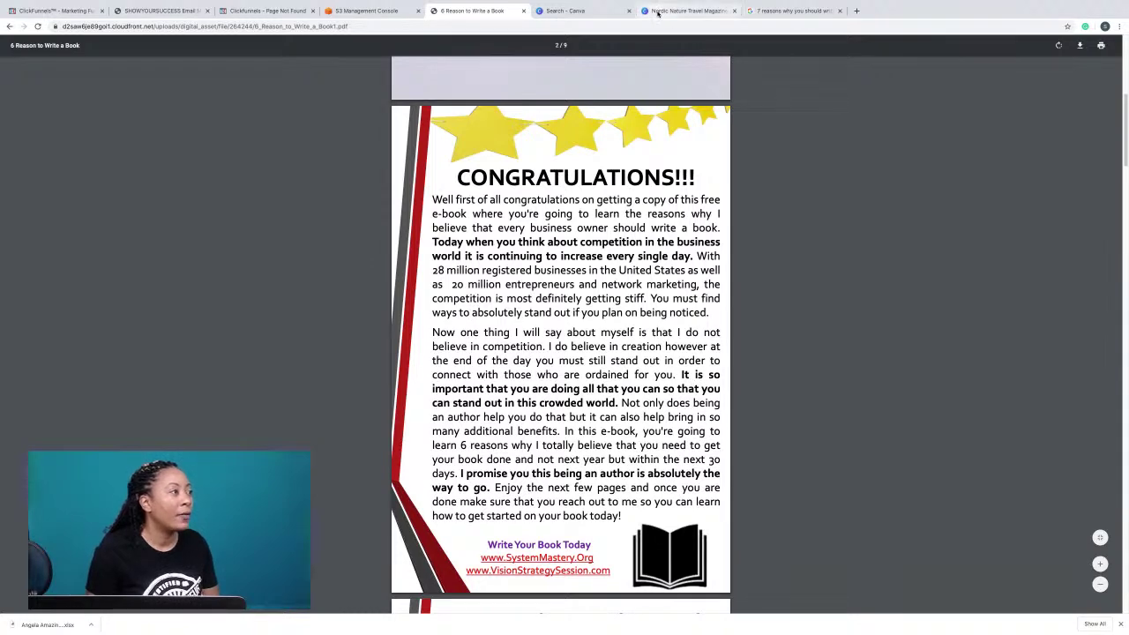
left_click(688, 10)
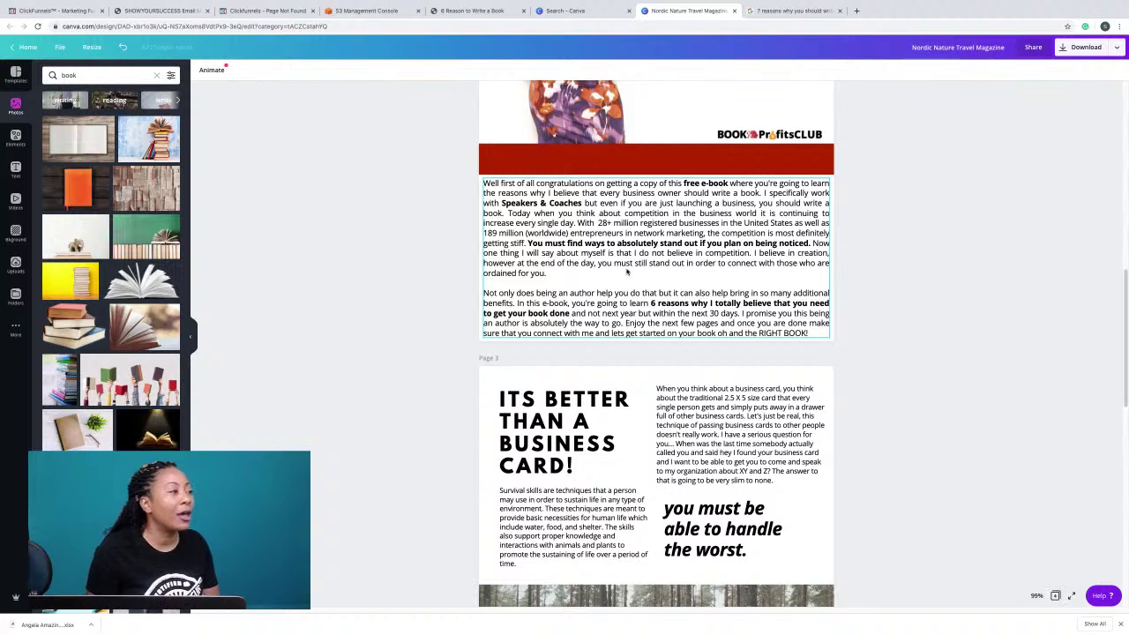
Replace the "6" in "6 reasons why I totally believe" in the page 2 introduction with a bold "7".
left_click(658, 305)
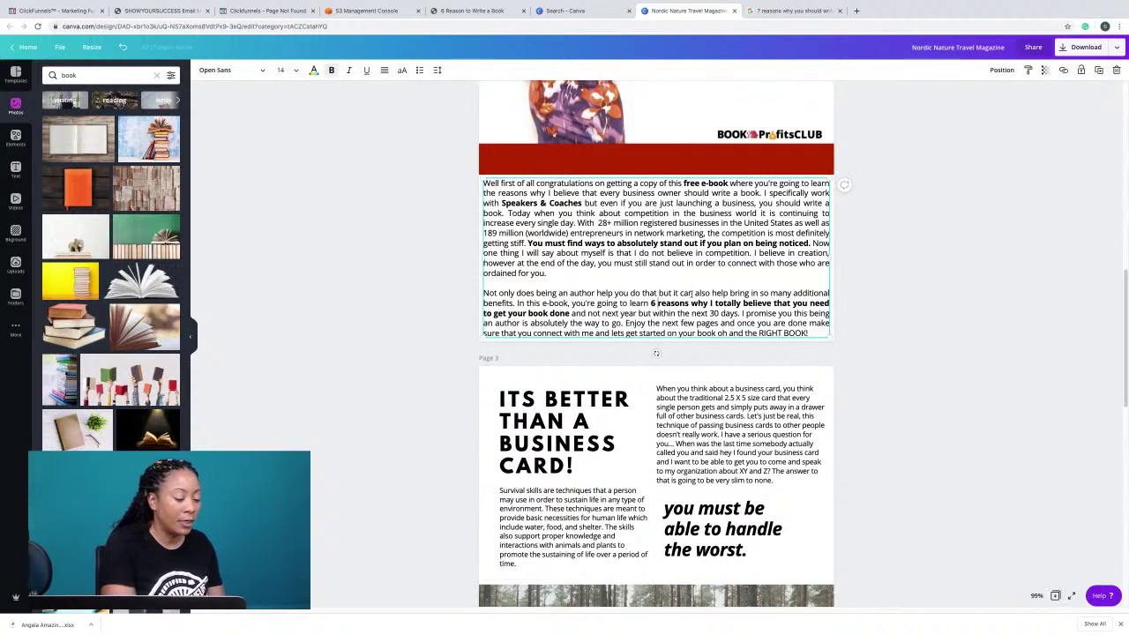
key("BackSpace")
type("7")
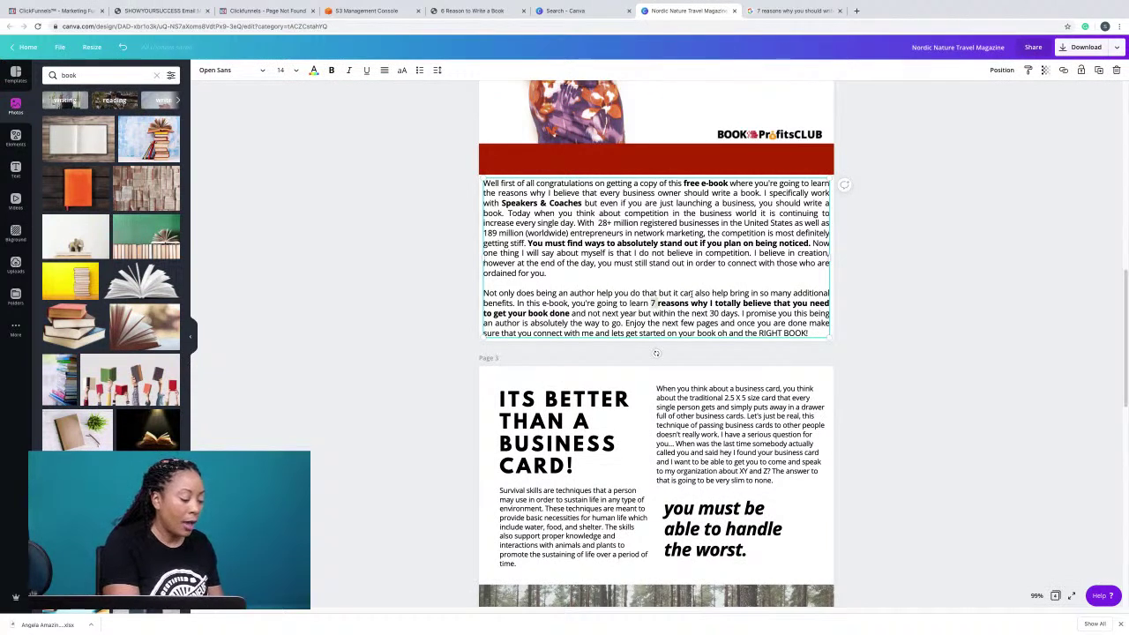
key("ctrl+b")
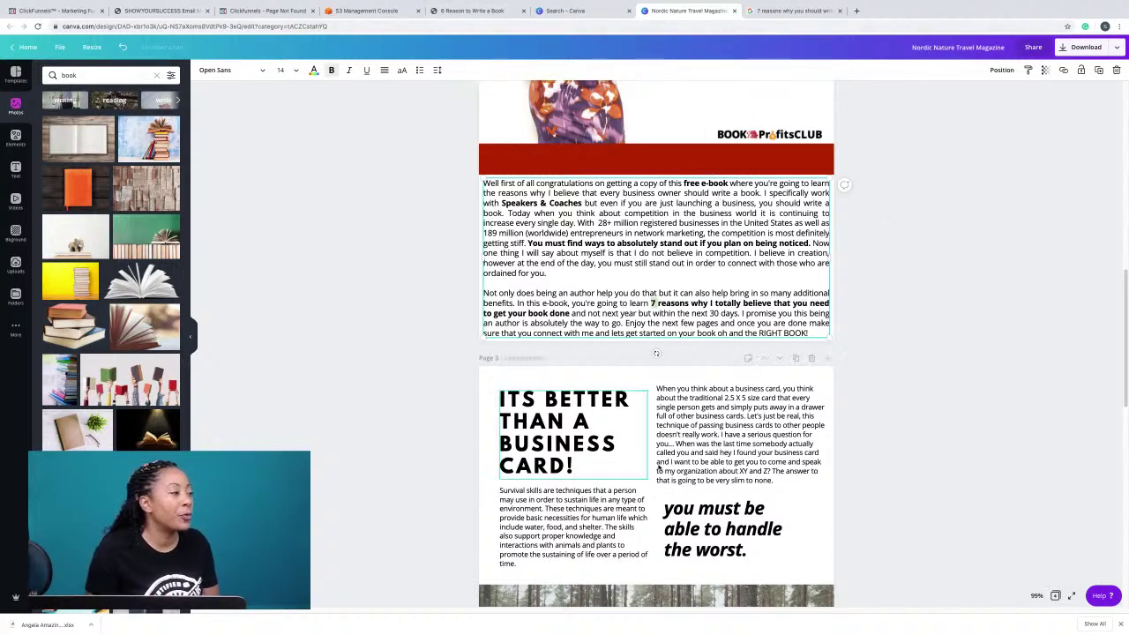
Review the "It Is Better Than A Business Card" page in the source PDF and return to the Canva design.
left_click(494, 16)
scroll(581, 335, "down", 5)
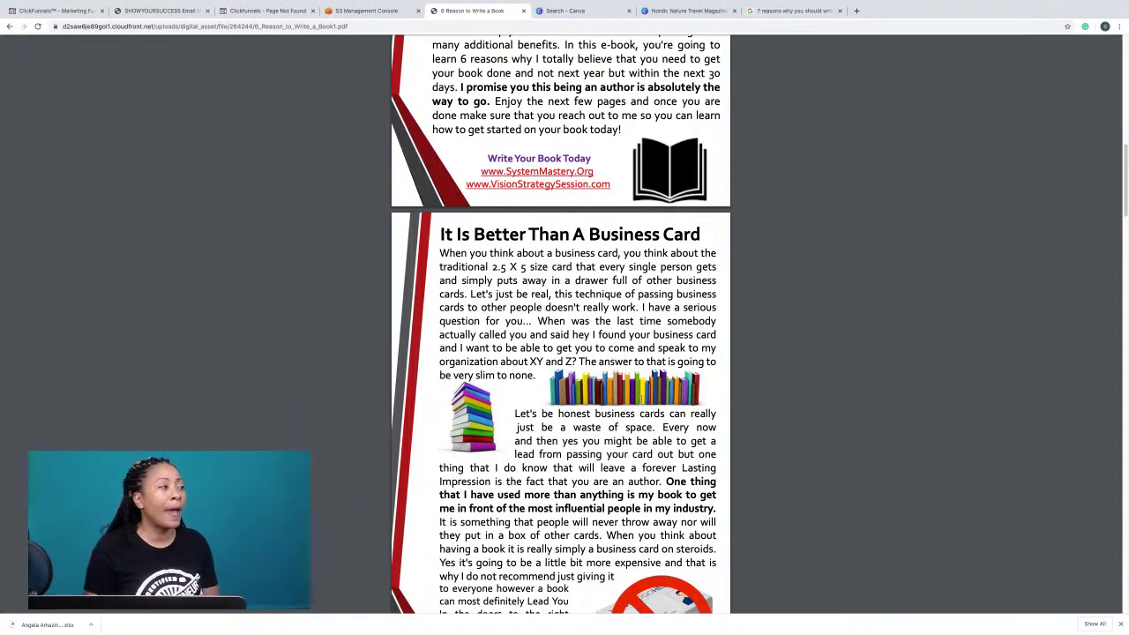
left_click(718, 10)
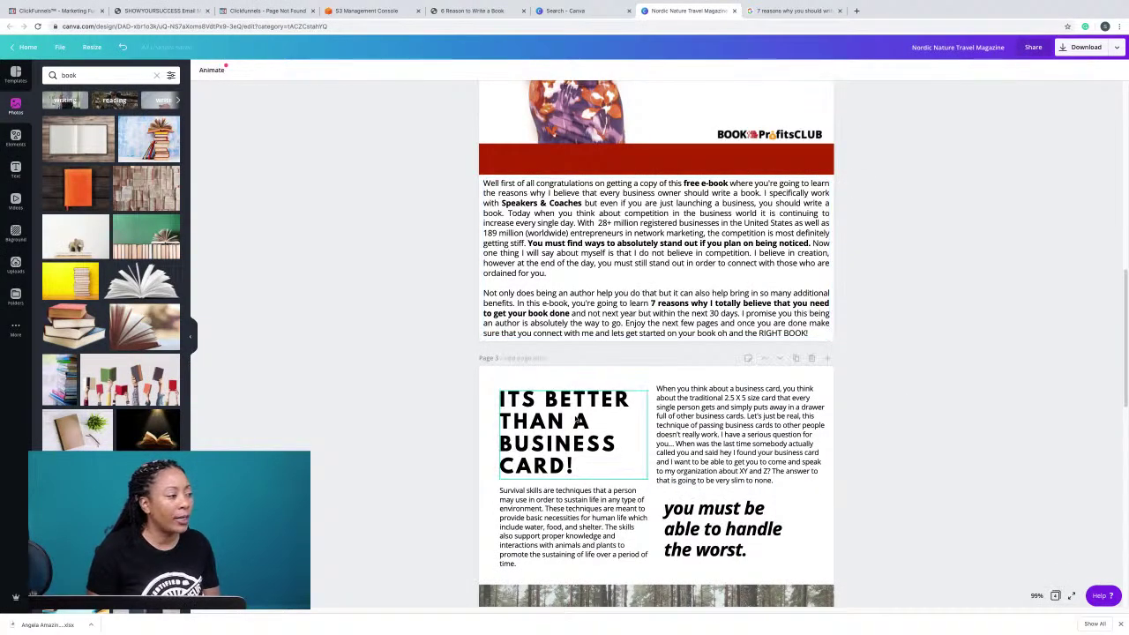
Colour the words "BUSINESS CARD" in the page 3 heading red.
scroll(769, 473, "down", 3)
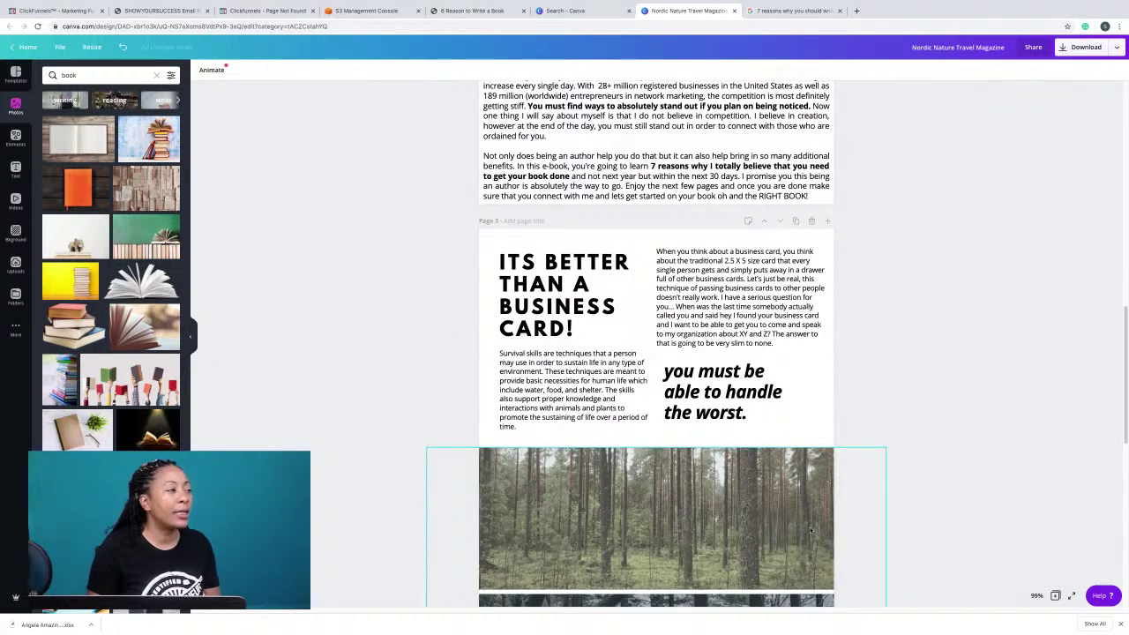
left_click(522, 284)
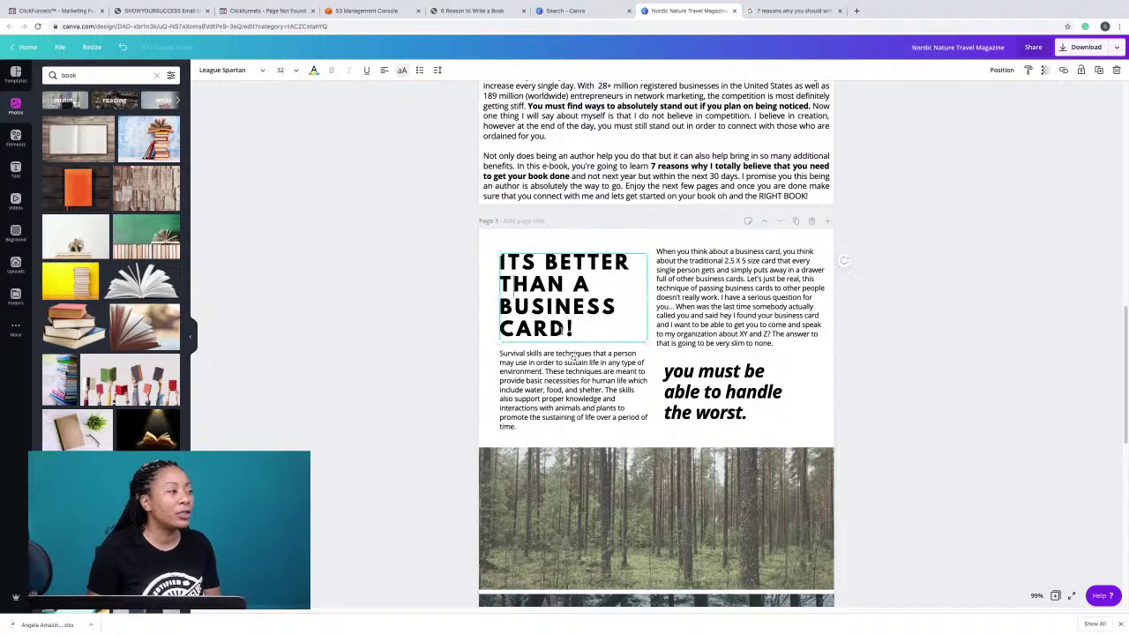
left_click_drag(572, 333, 494, 307)
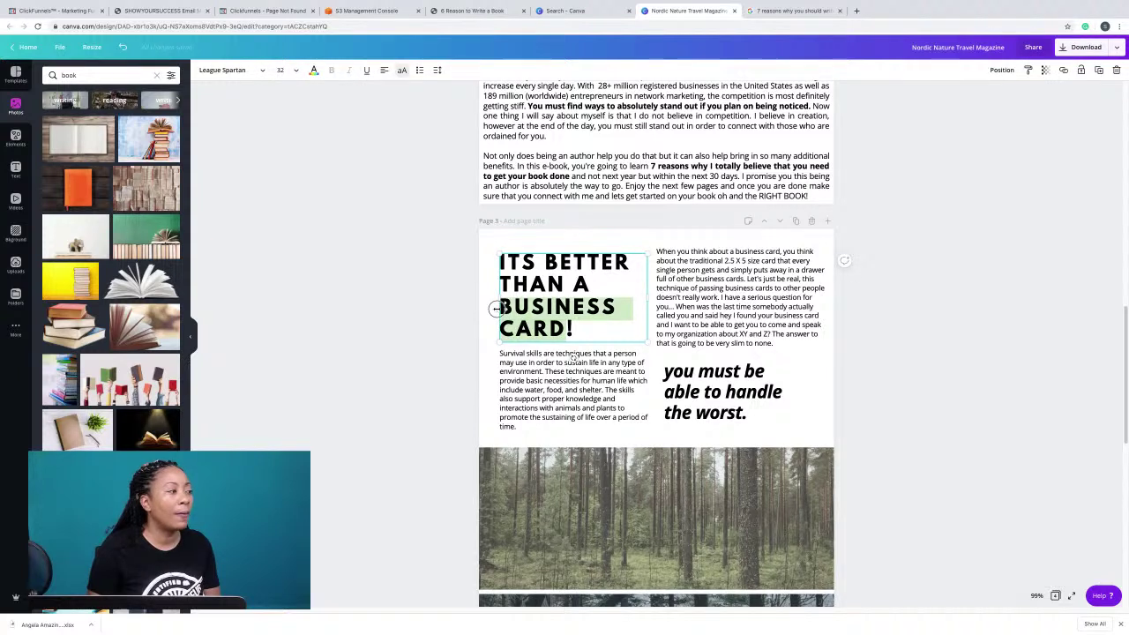
left_click(313, 69)
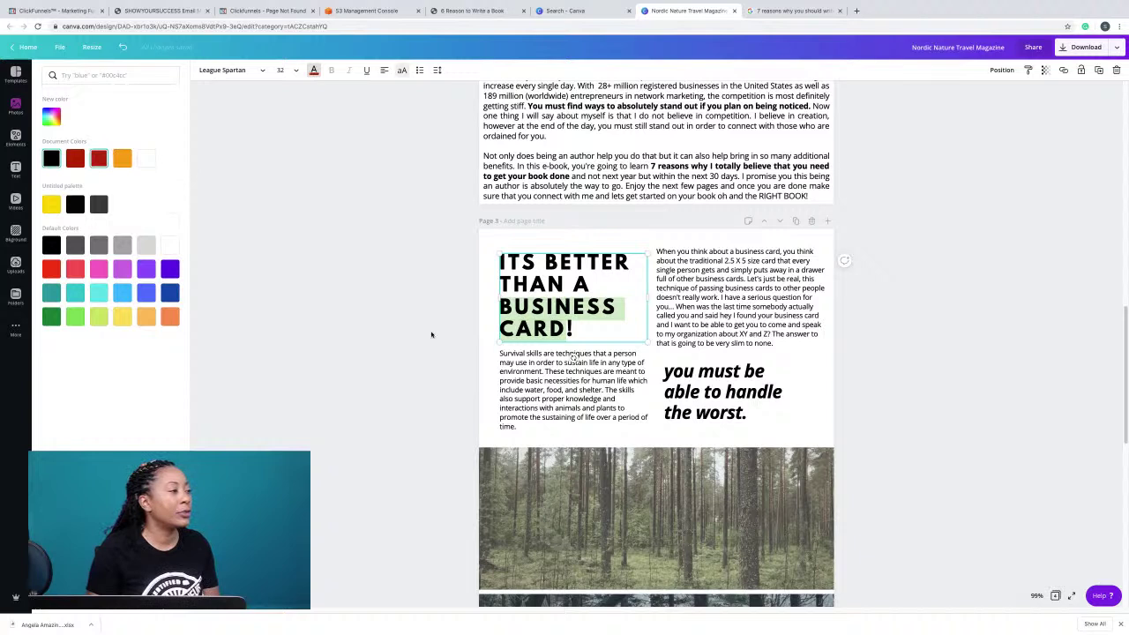
key("Escape")
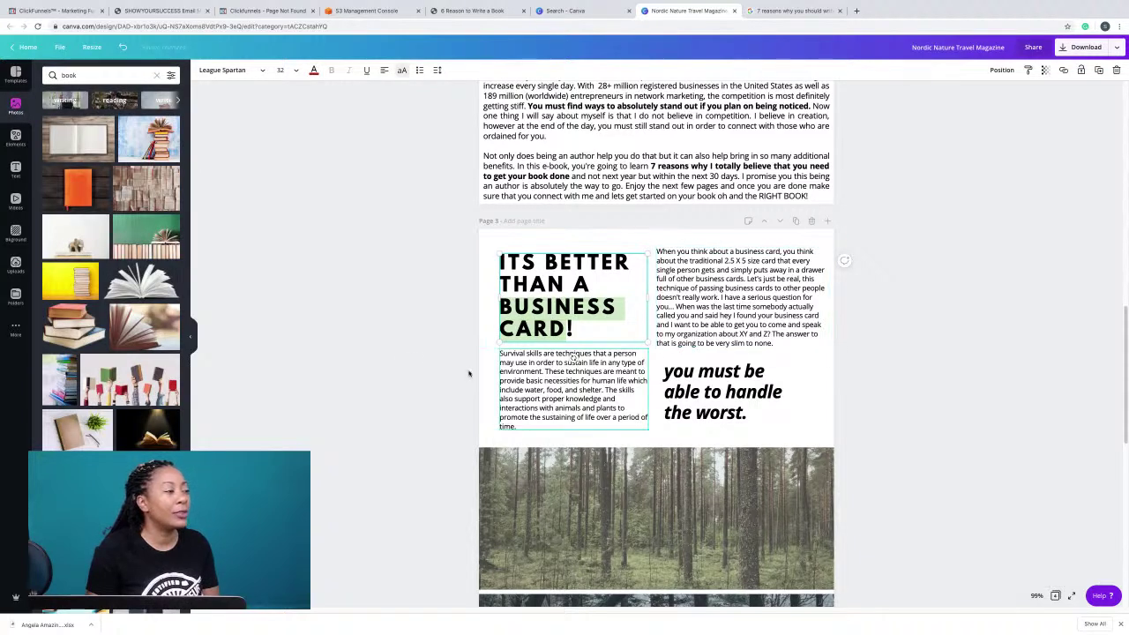
left_click(391, 344)
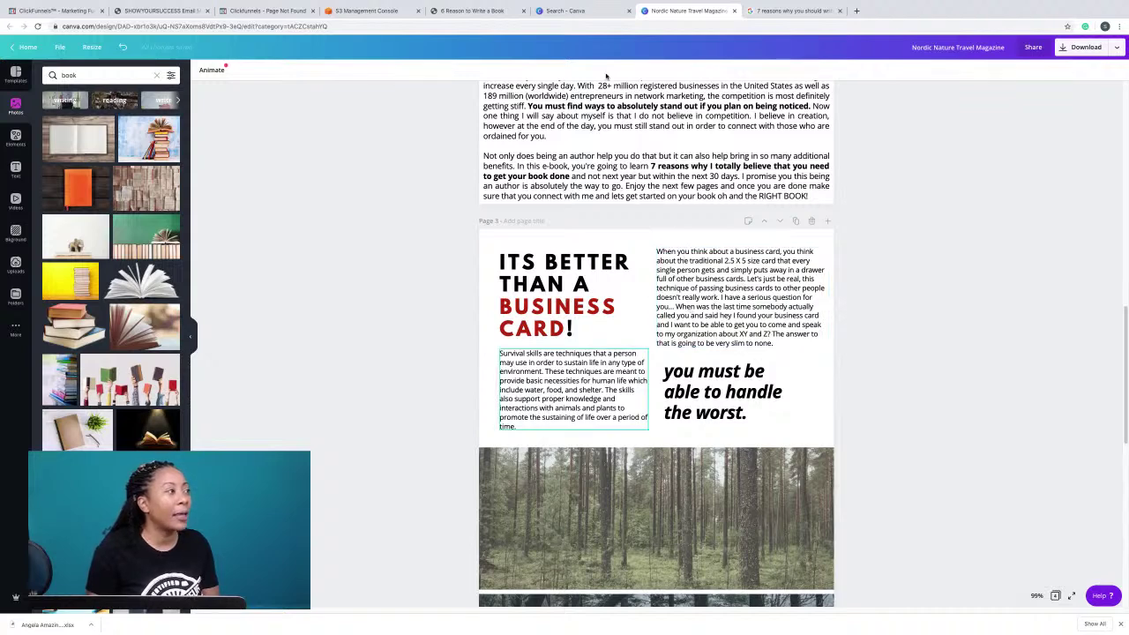
Switch to the source PDF and copy the business card text from "Let's be honest business cards" through "card around in my opinion.".
left_click(450, 9)
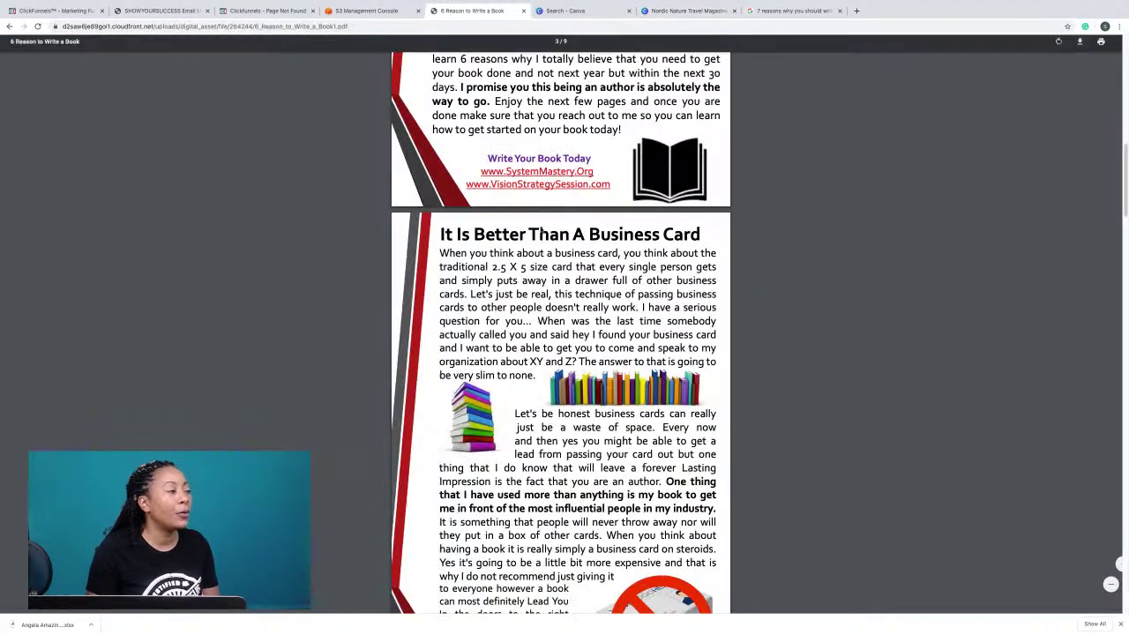
scroll(569, 311, "down", 3)
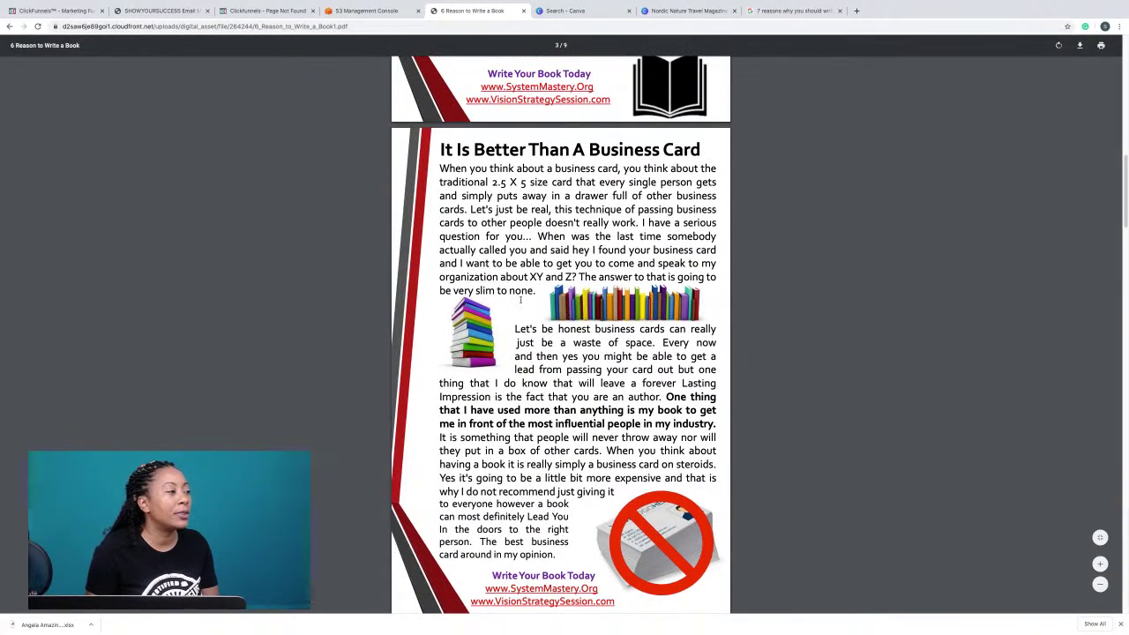
left_click_drag(513, 331, 556, 554)
key("ctrl+c")
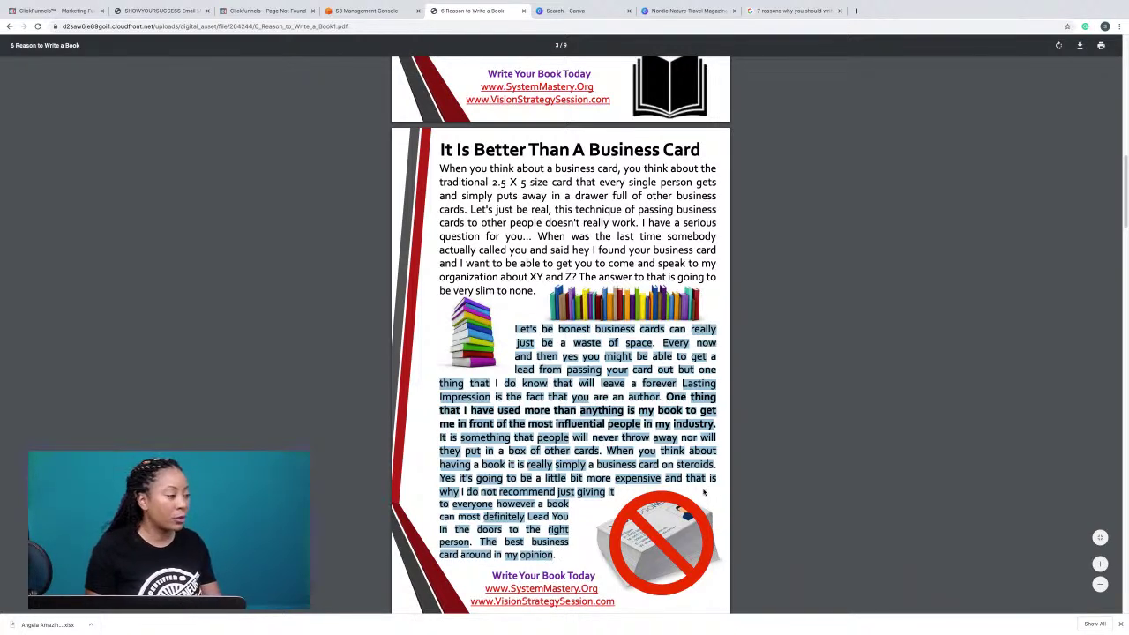
Return to the Canva design and move the "you must be able to handle the worst." quote against page 3's right edge.
left_click(670, 11)
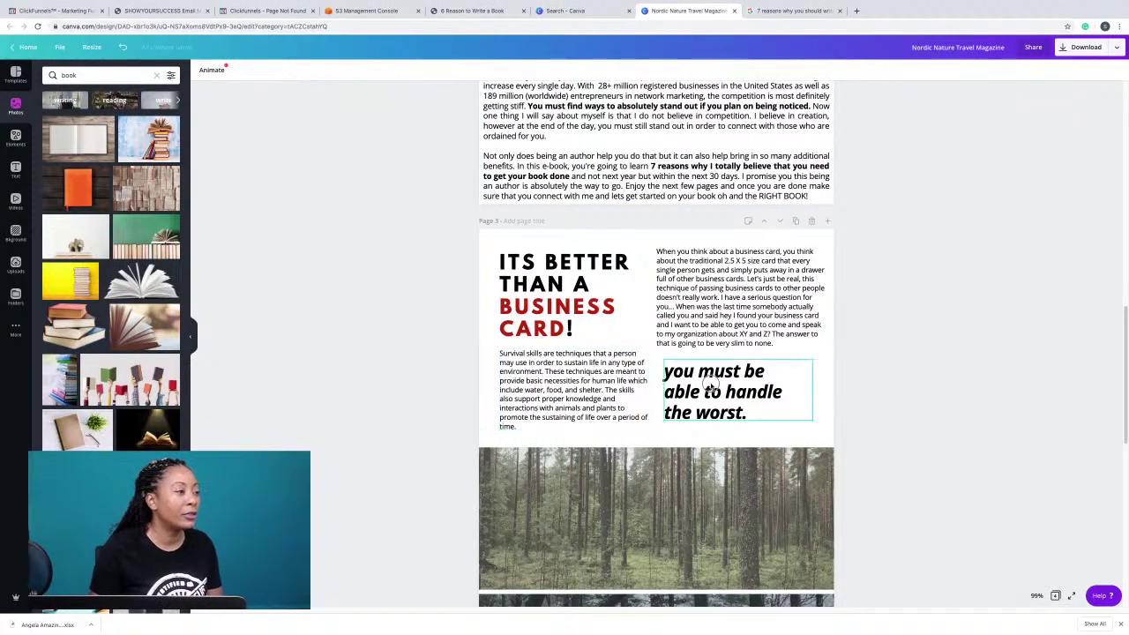
left_click_drag(711, 389, 732, 386)
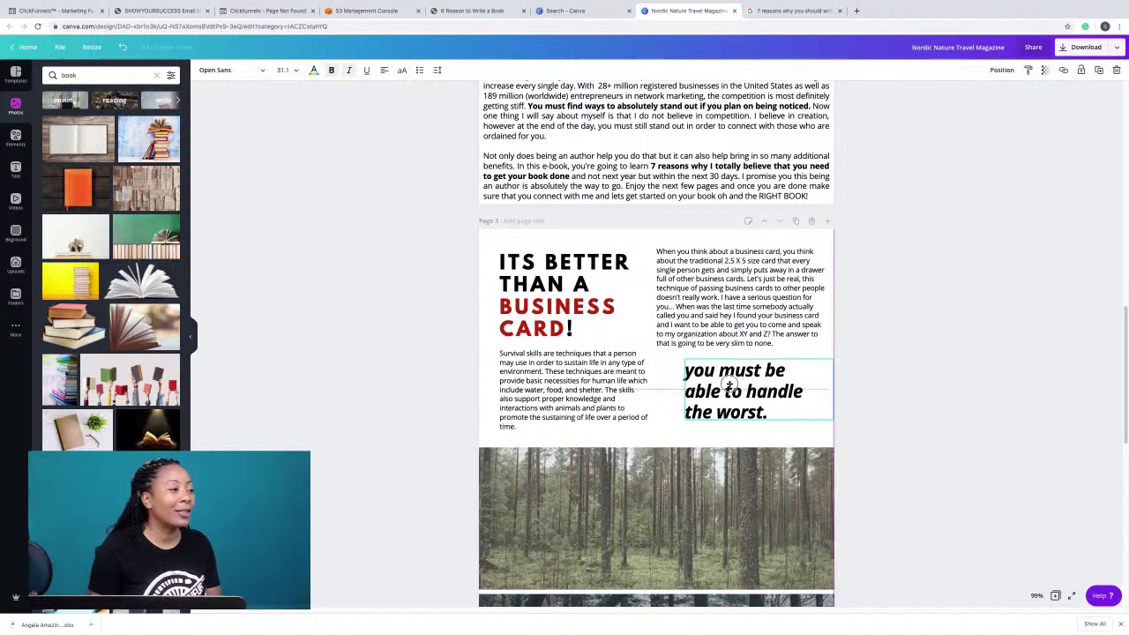
Replace the "Survival skills" paragraph on page 3 with the copied business card text and widen its text box to the right.
double_click(562, 375)
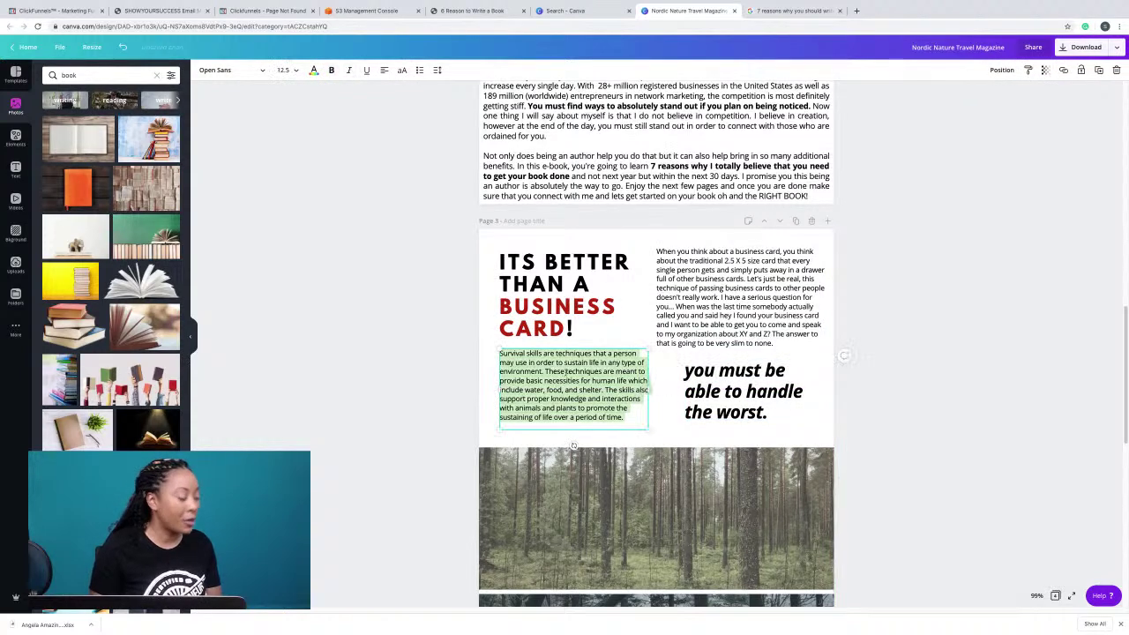
key("ctrl+v")
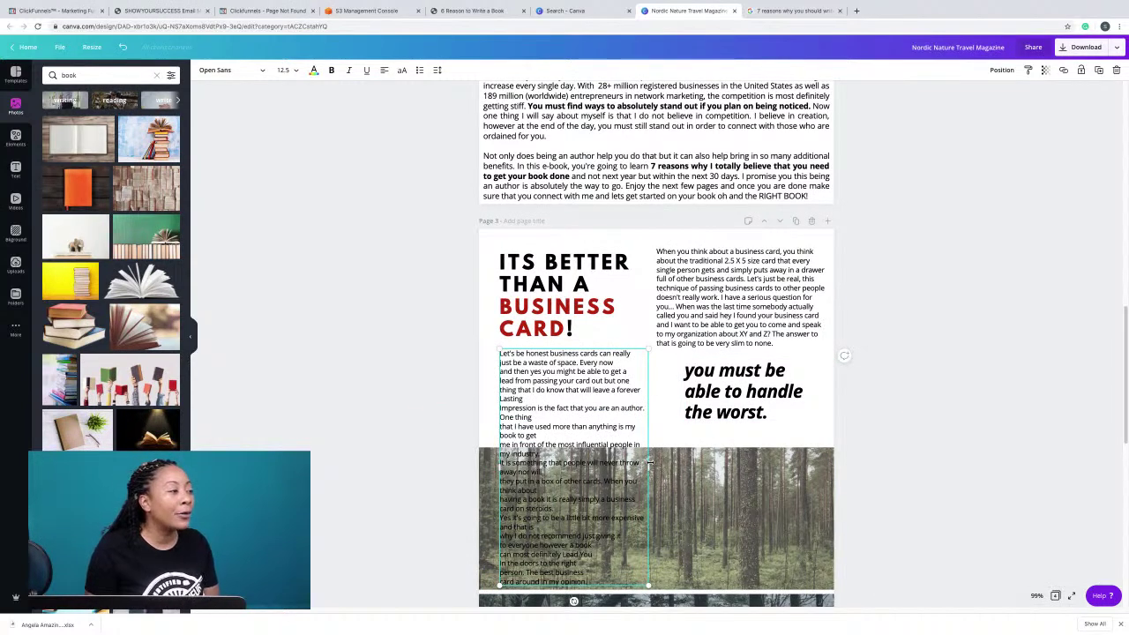
left_click_drag(649, 462, 720, 451)
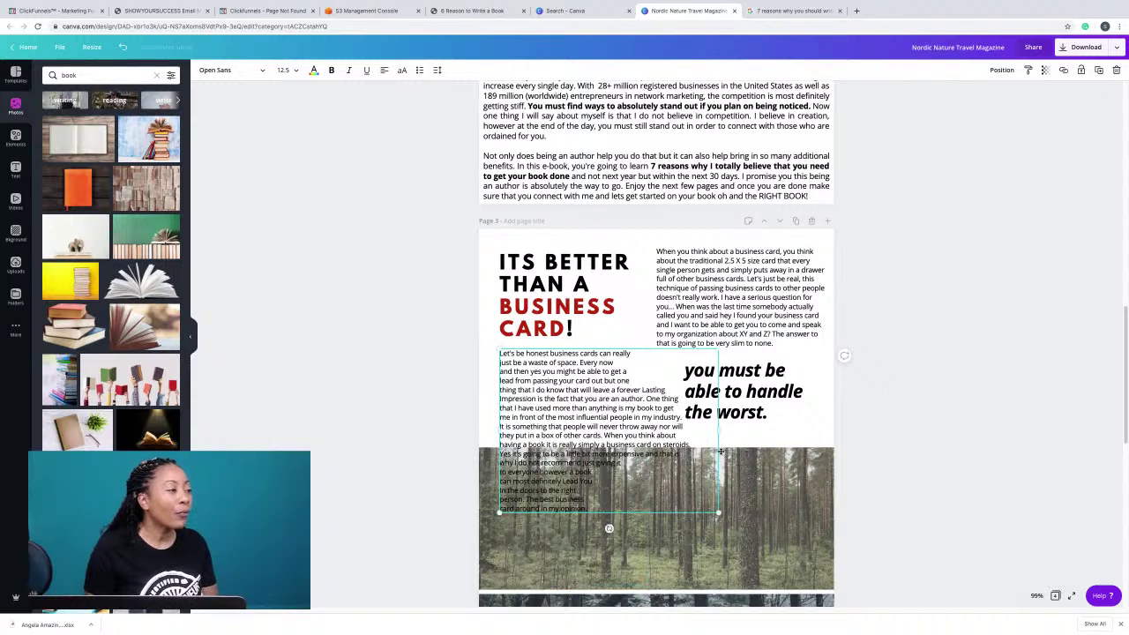
Shift the business card text box left on page 3, and move the heading and its adjoining paragraph up together.
left_click(410, 407)
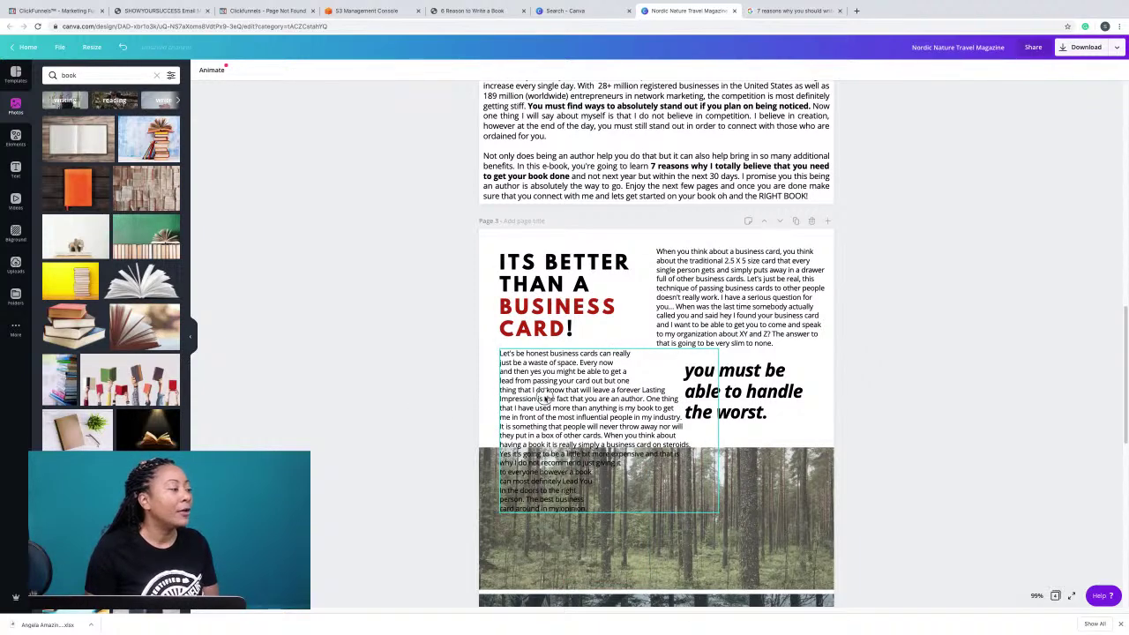
left_click_drag(546, 399, 544, 393)
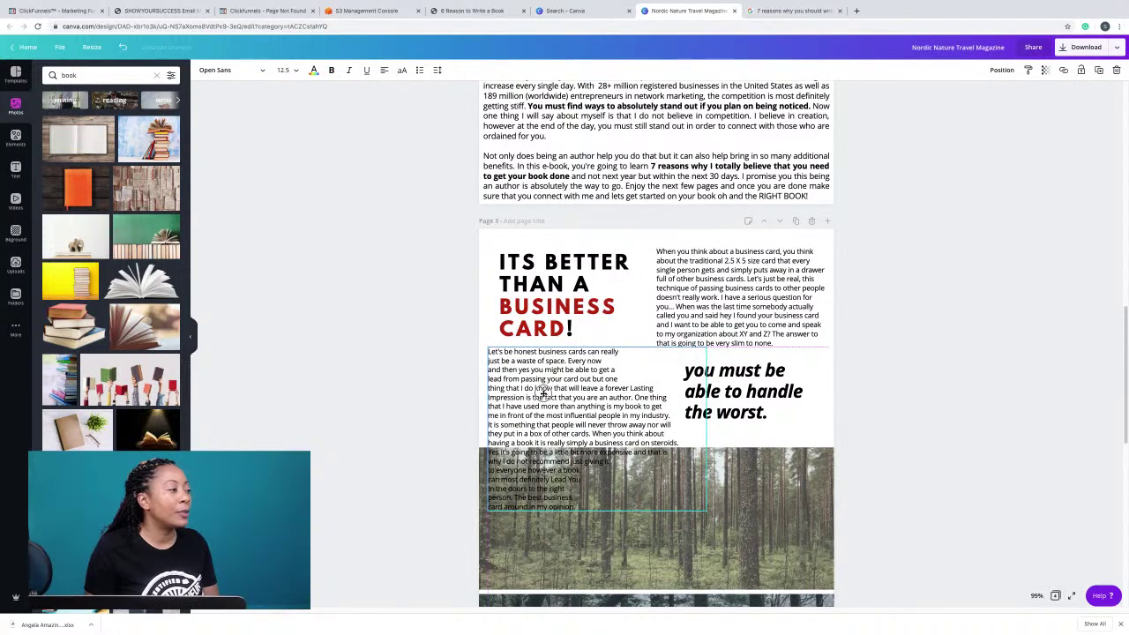
left_click(542, 291)
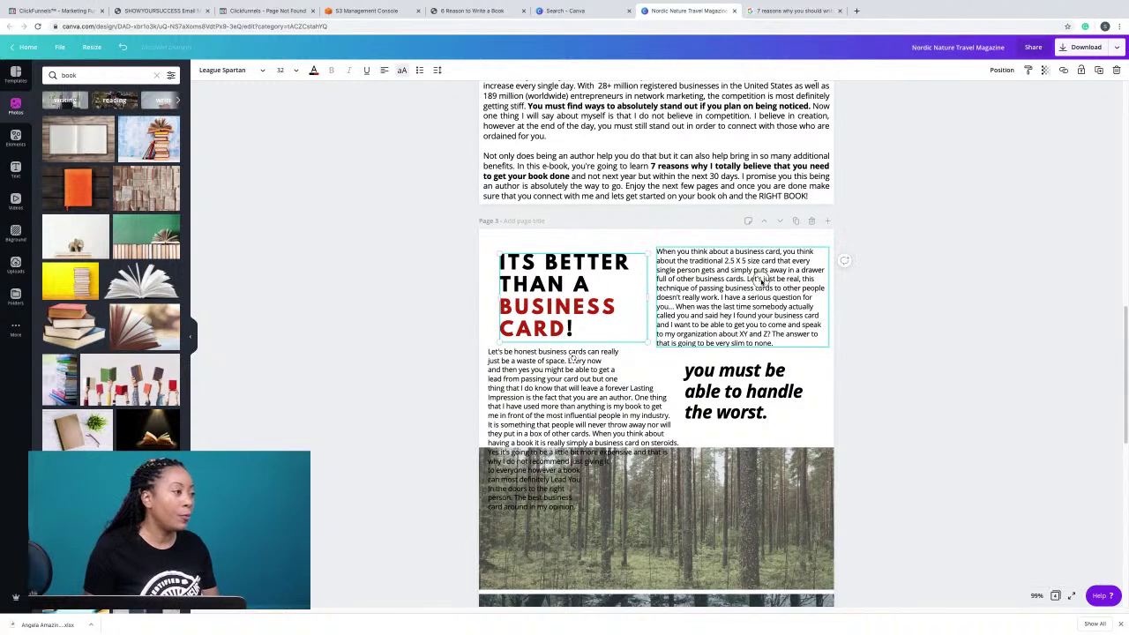
left_click(761, 282, "shift")
key("shift+Up")
key("shift+Up")
key("shift+Up")
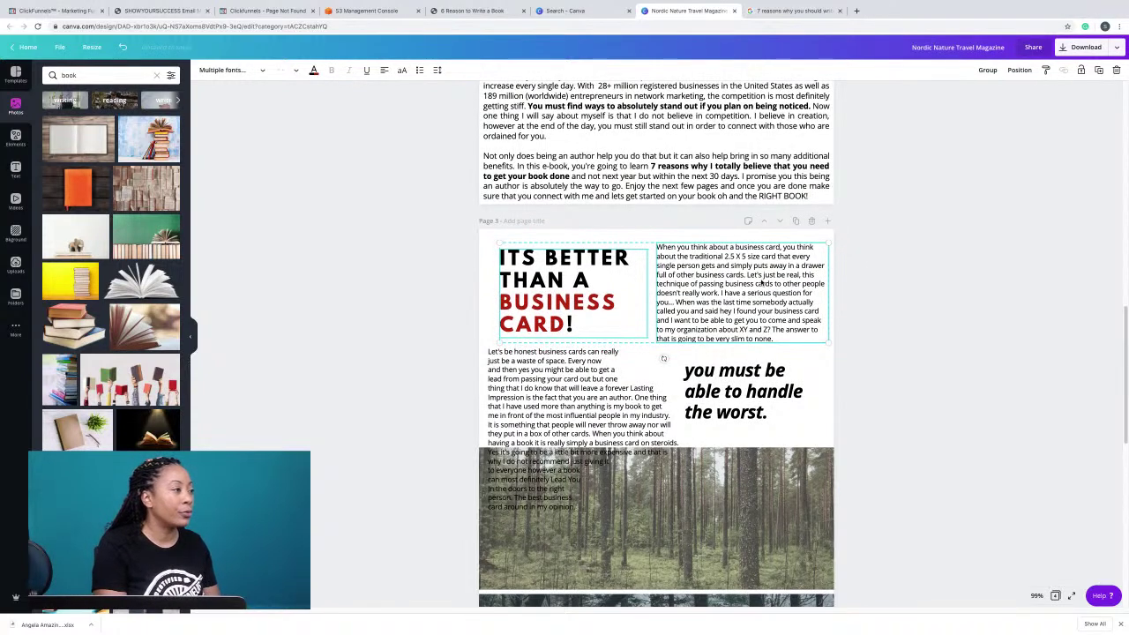
key("Down")
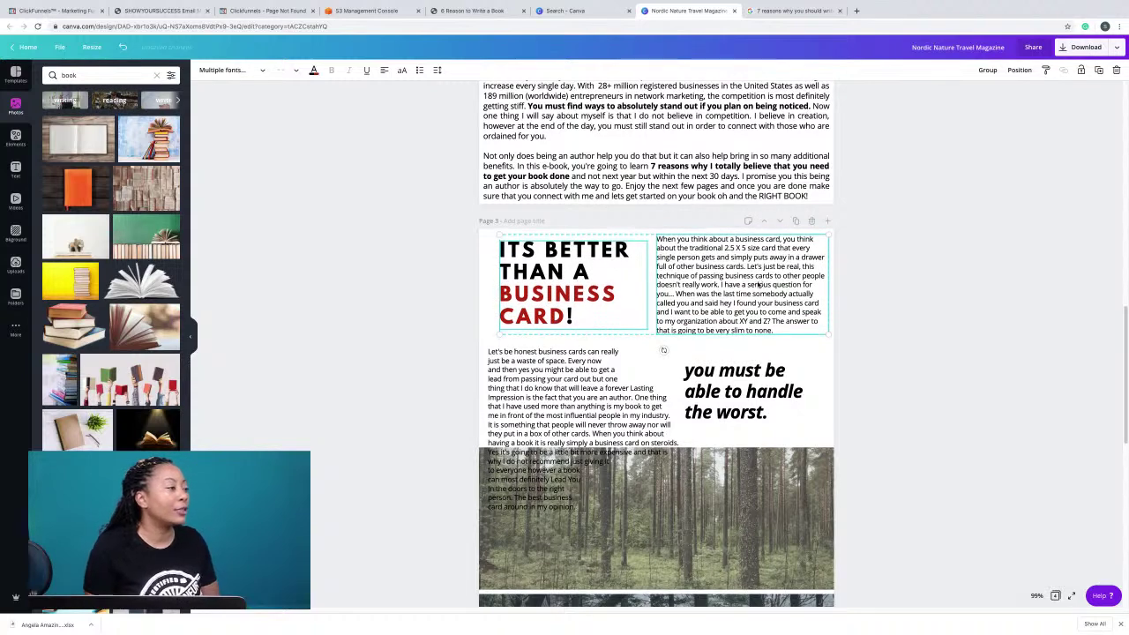
Raise the "Let's be honest" text closer to the heading and remove its line breaks up to "is my book to get".
left_click(545, 361)
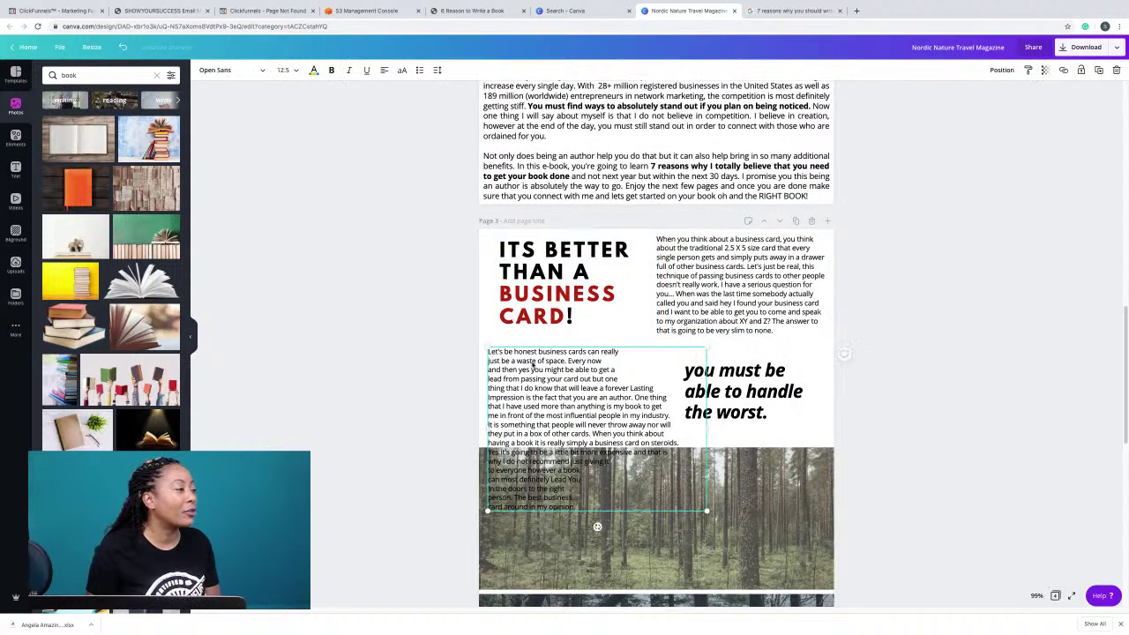
left_click_drag(532, 352, 532, 351)
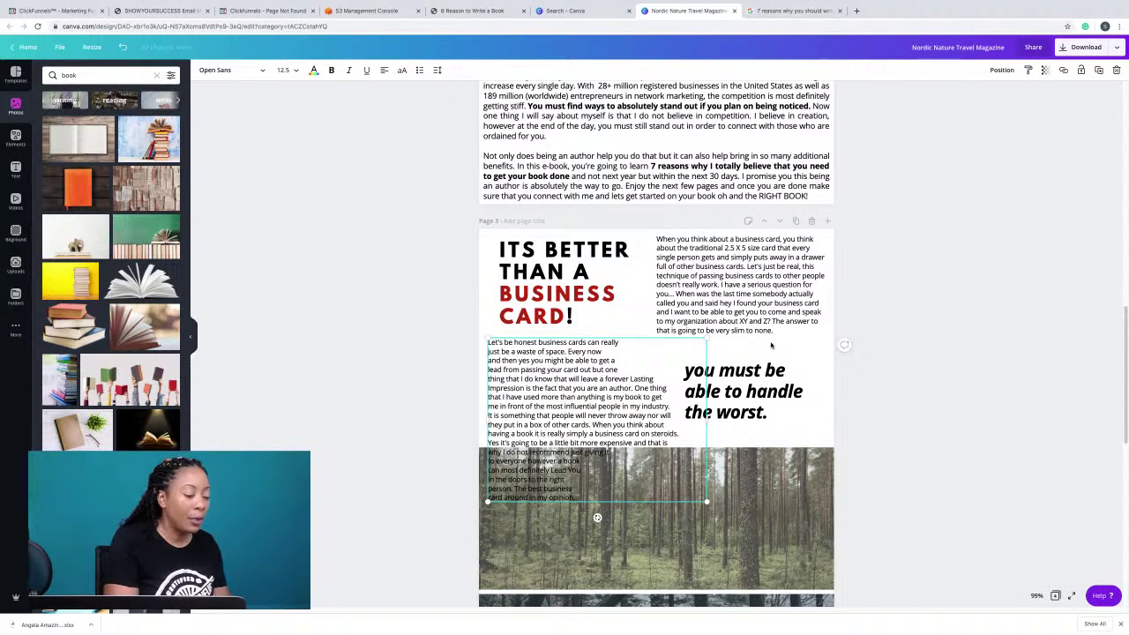
key("BackSpace")
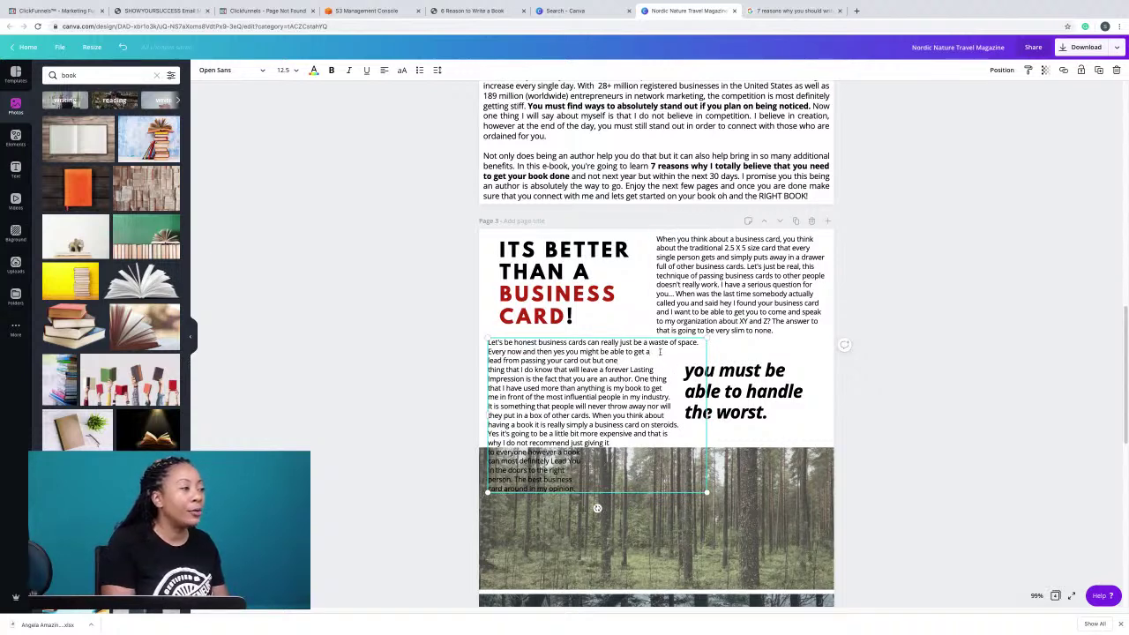
left_click(660, 352)
key("Delete")
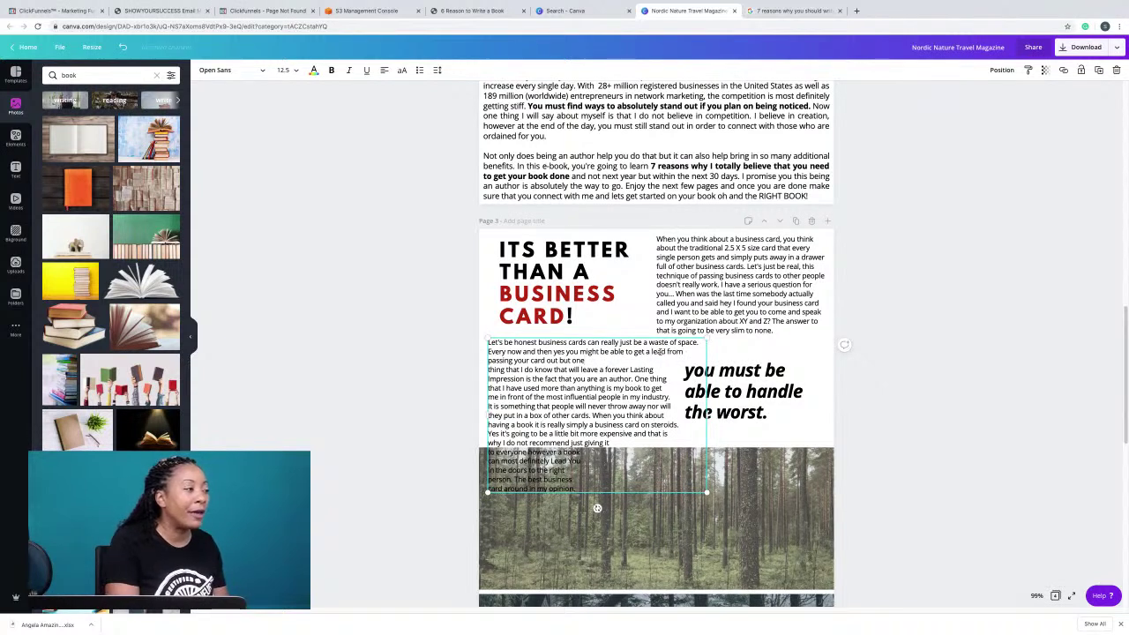
left_click(585, 360)
key("Delete")
key("Delete")
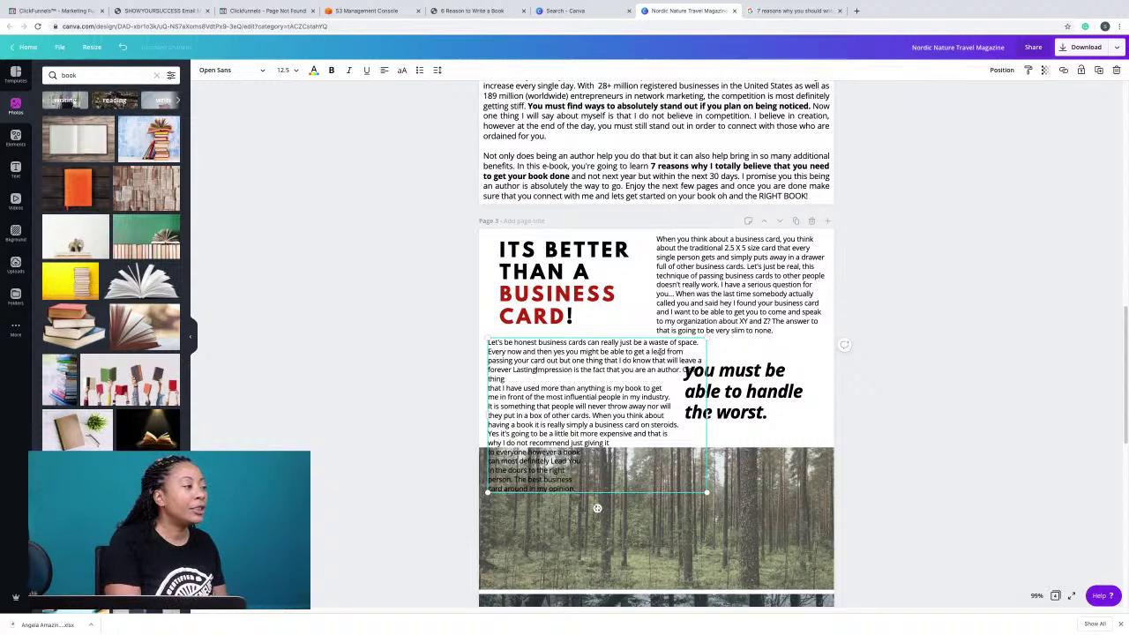
key("Delete")
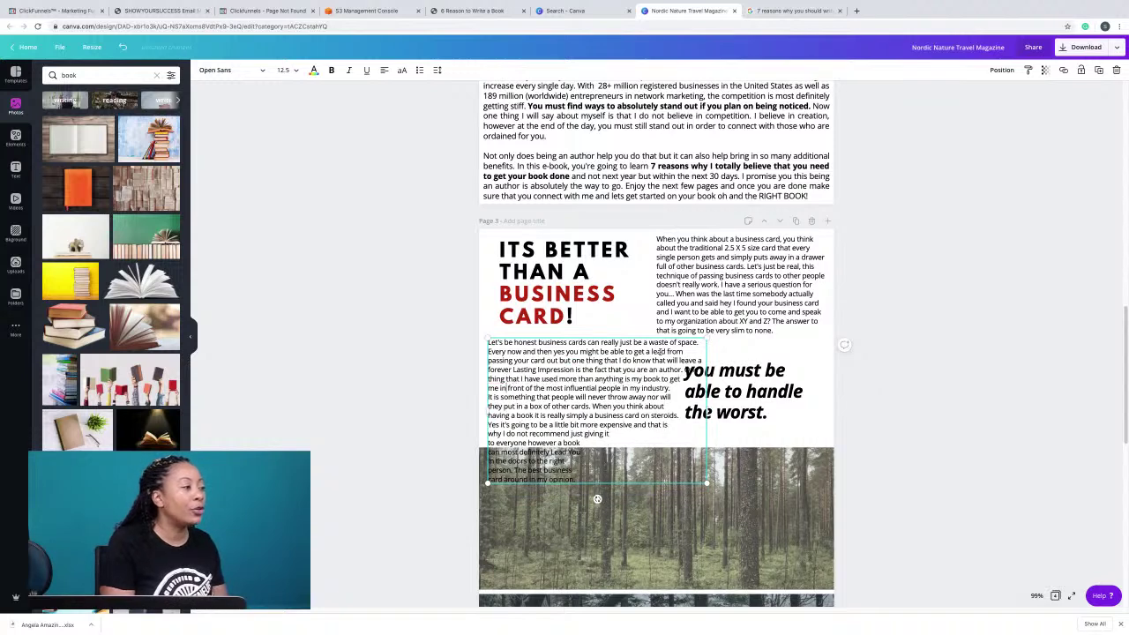
Narrow the "you must be able to handle the worst." text box from its left side to clear the business card text.
left_click(757, 390)
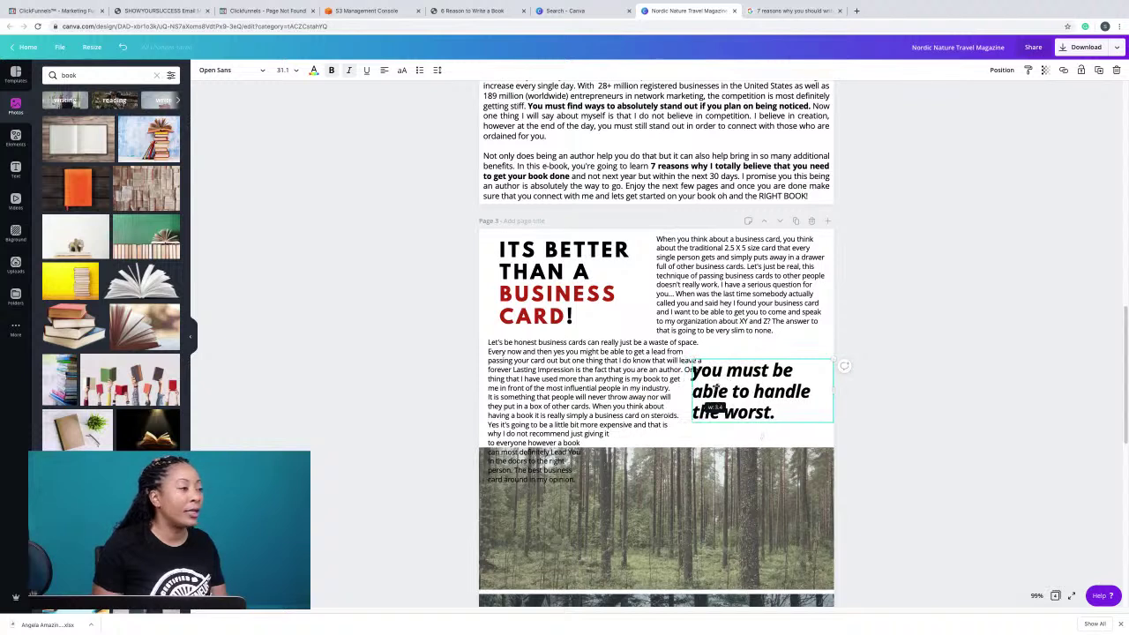
left_click_drag(685, 389, 718, 398)
Remove the stray line breaks in the business card text from "my book to get" down to "card around in my opinion".
left_click(660, 386)
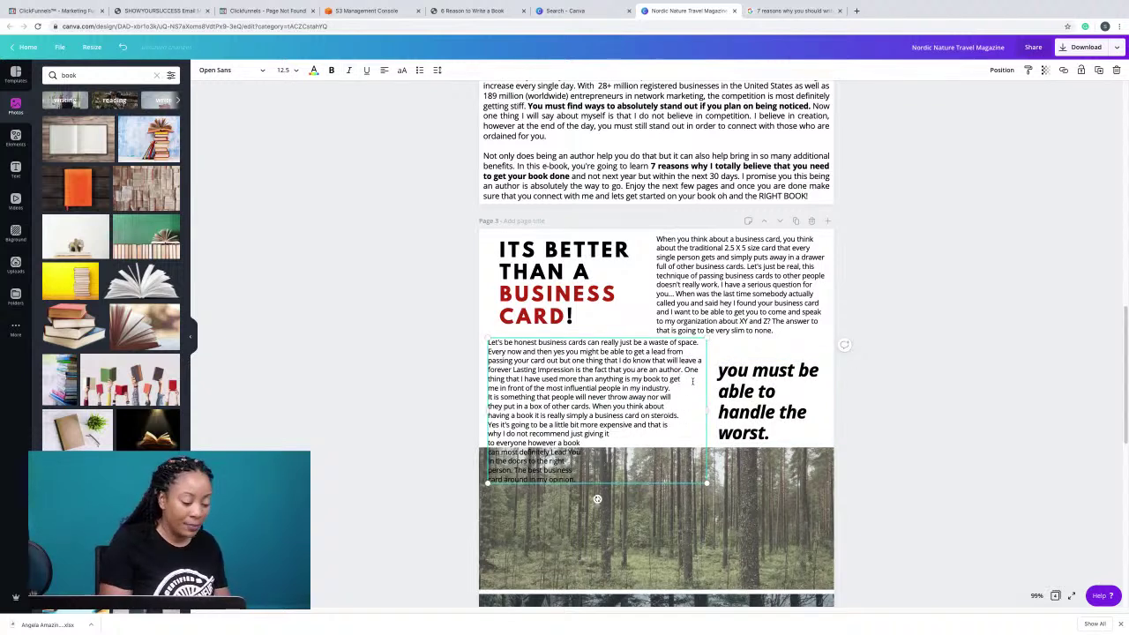
left_click(693, 380)
key("Delete")
key("Down")
key("Delete")
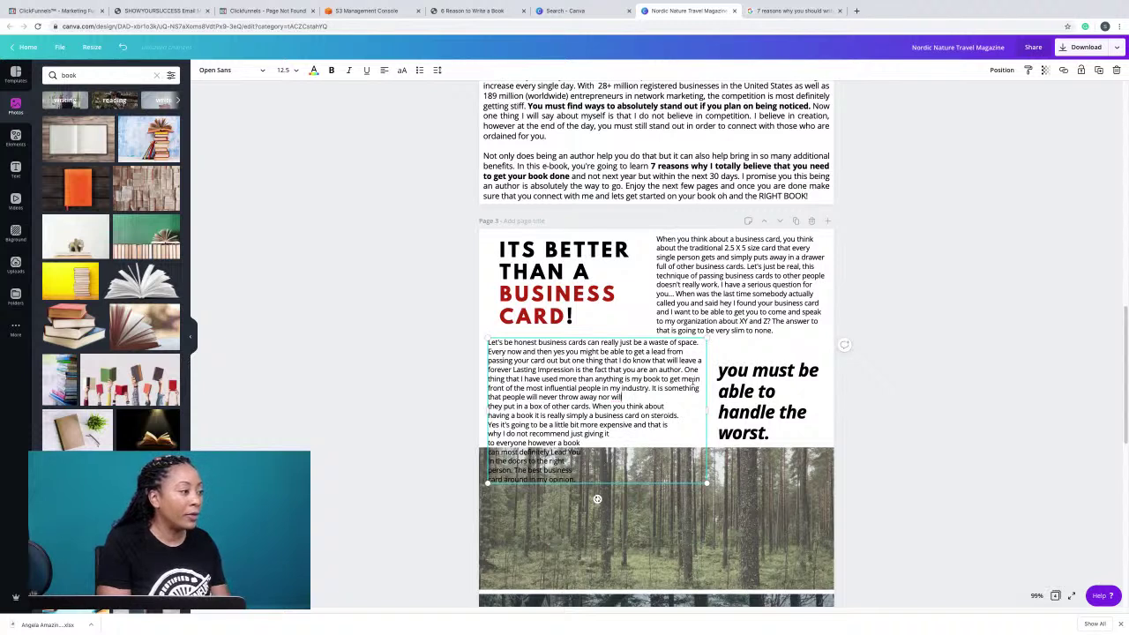
key("Delete")
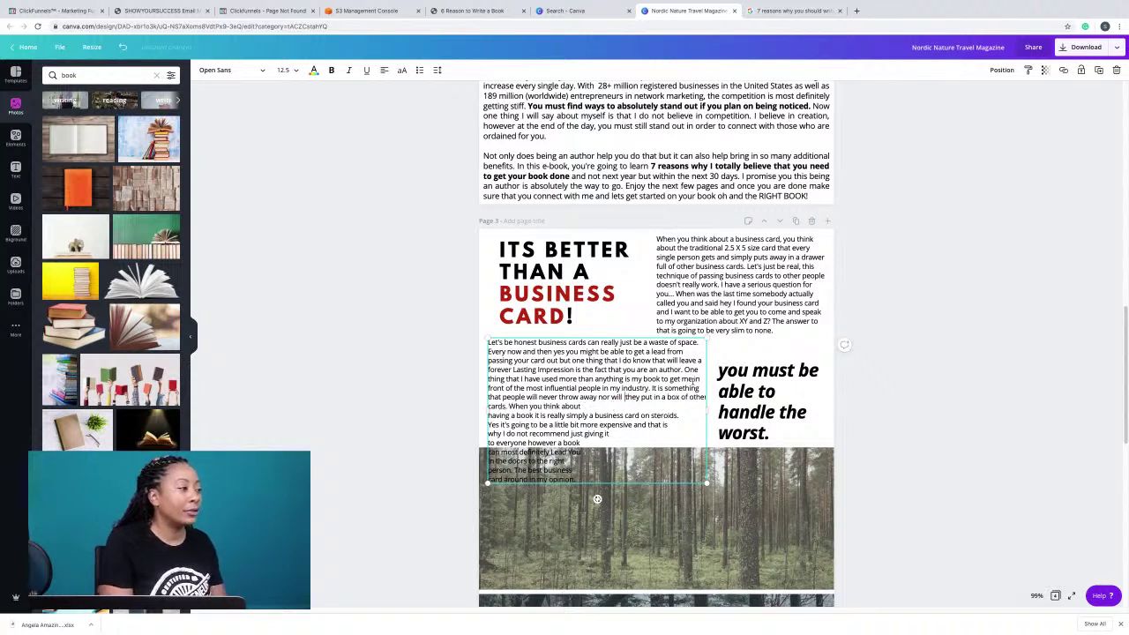
key("Down")
key("Delete")
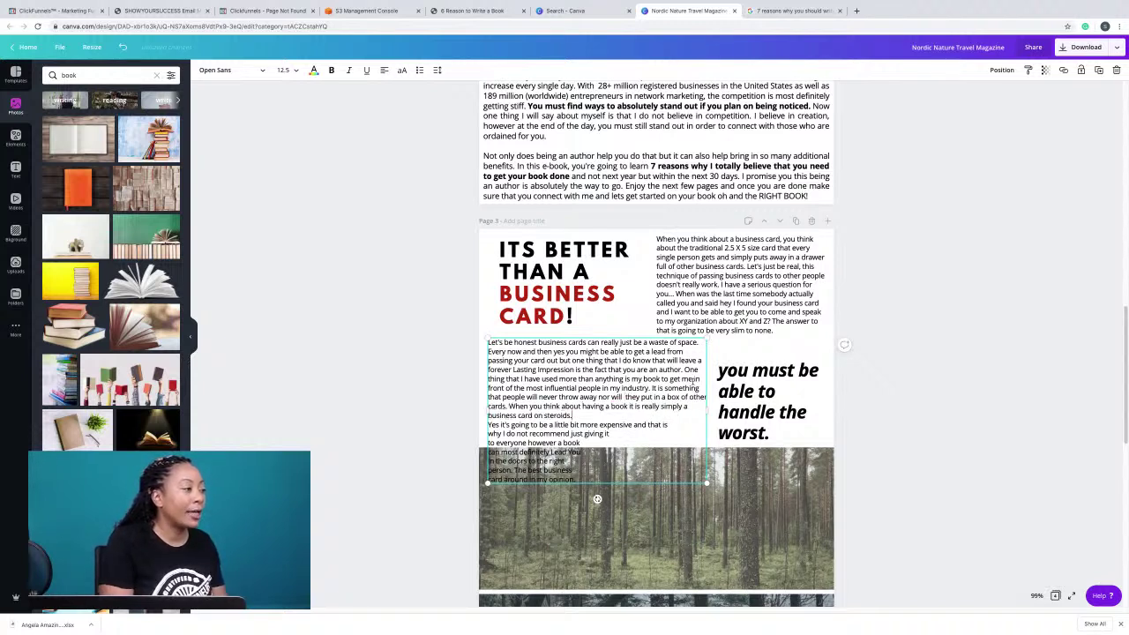
key("Down")
key("Delete")
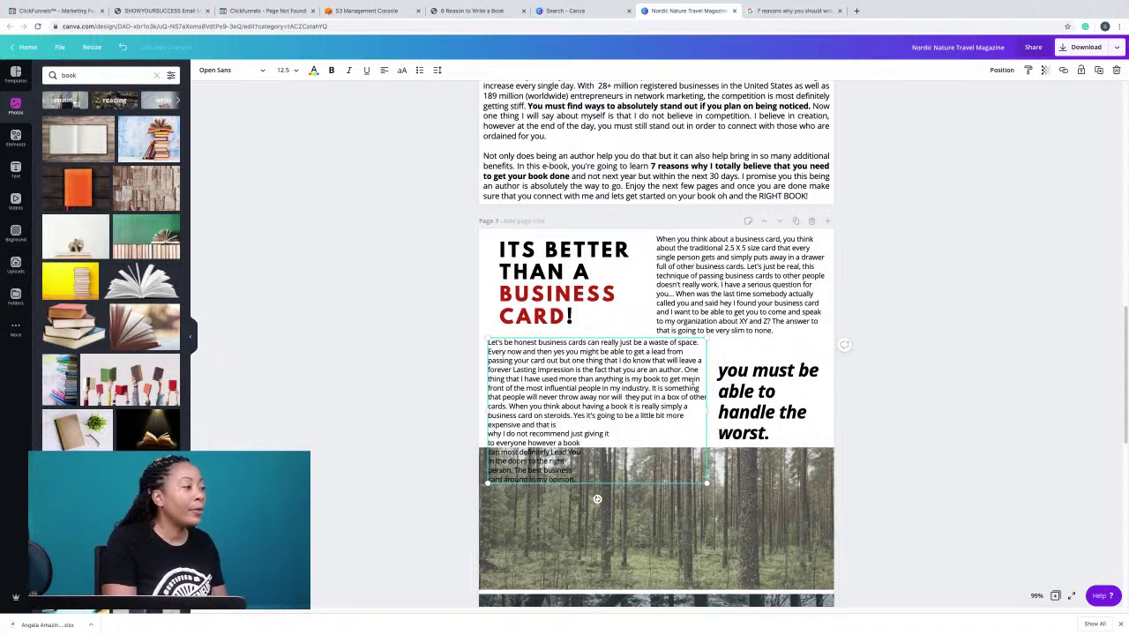
key("Down")
key("Delete")
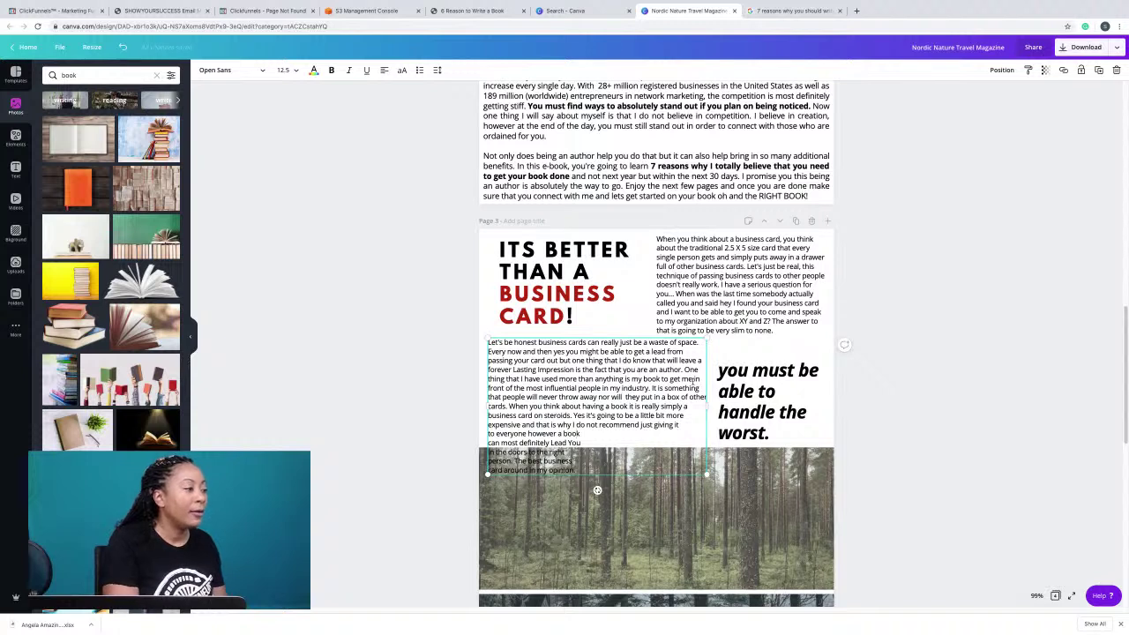
key("Down")
key("Delete")
key("Down")
key("Delete")
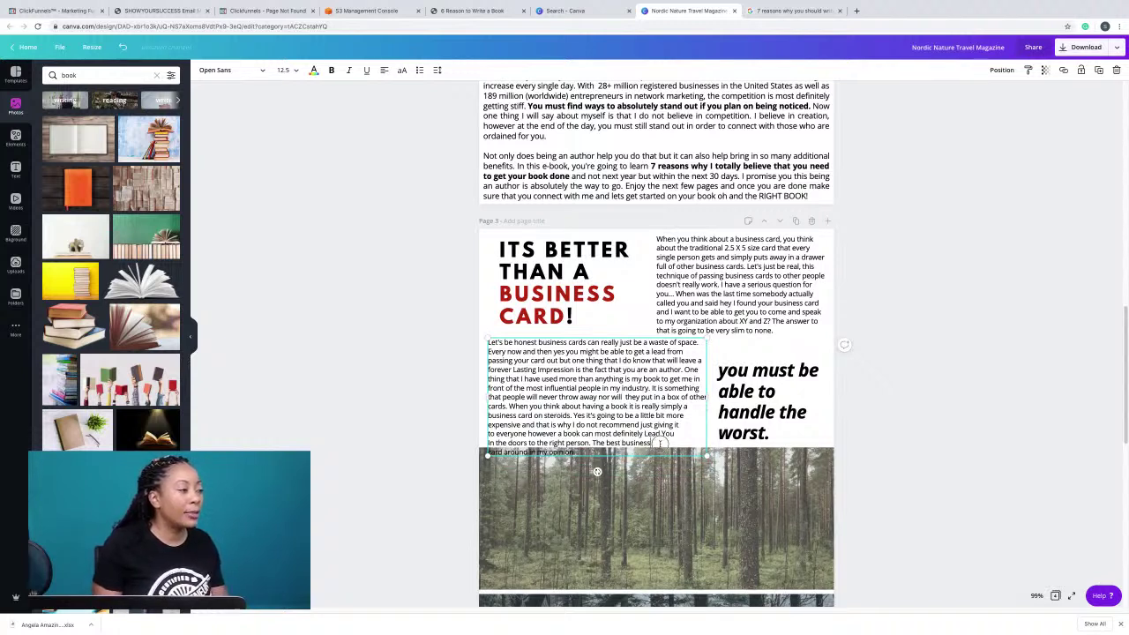
key("Delete")
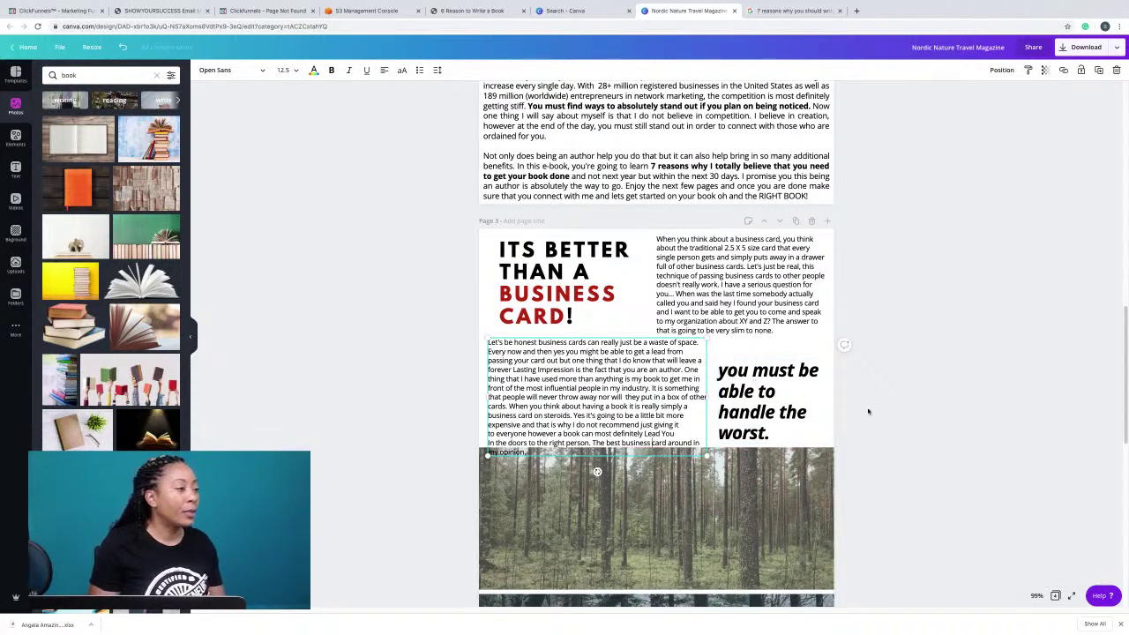
Move the upper forest photo on page 3 down until it clears the end of the business card text.
left_click(759, 391)
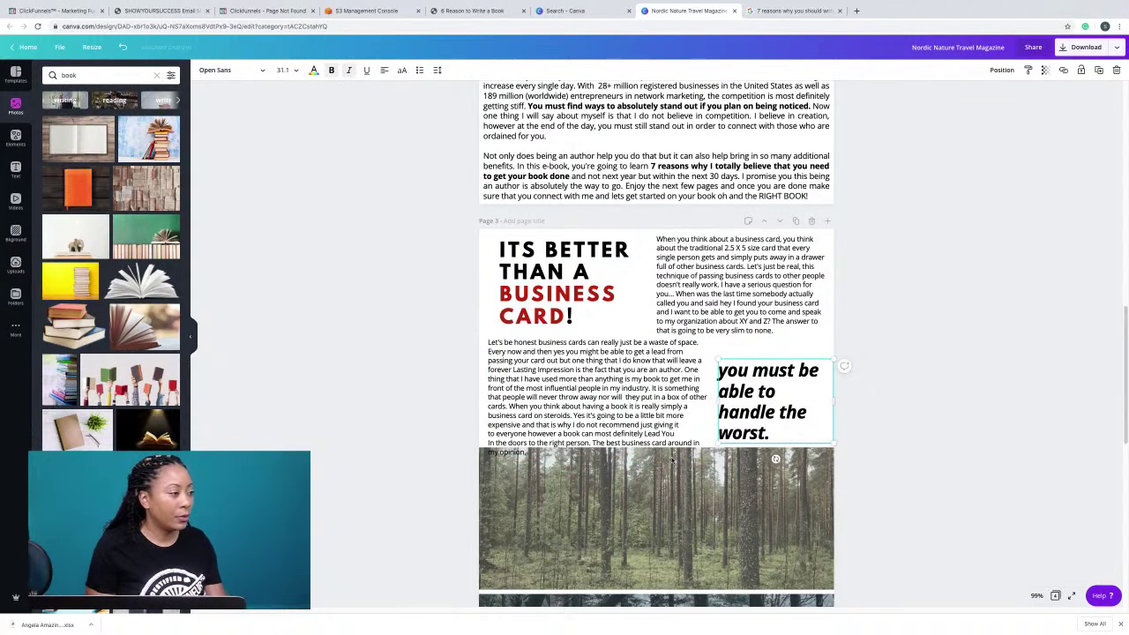
scroll(667, 462, "down", 2)
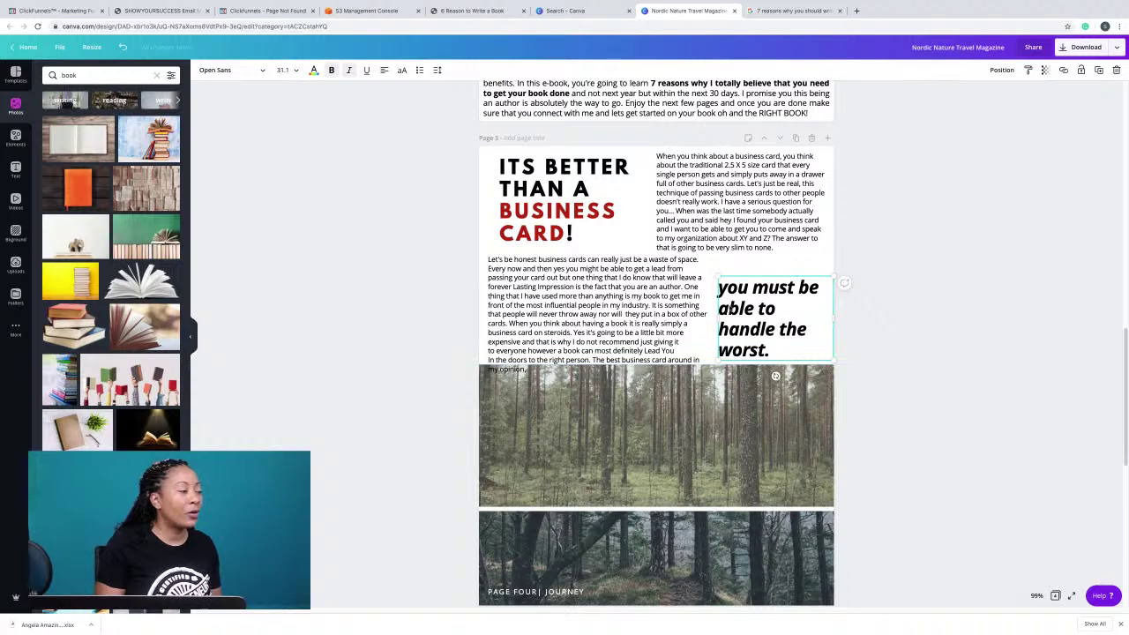
left_click(662, 420)
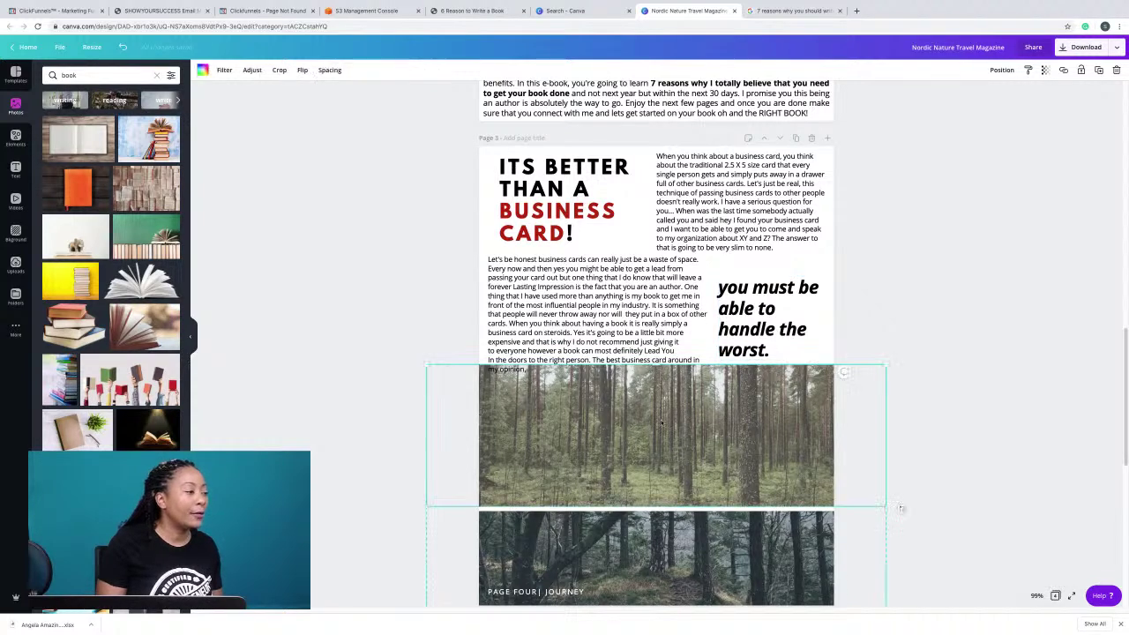
scroll(662, 419, "down", 1)
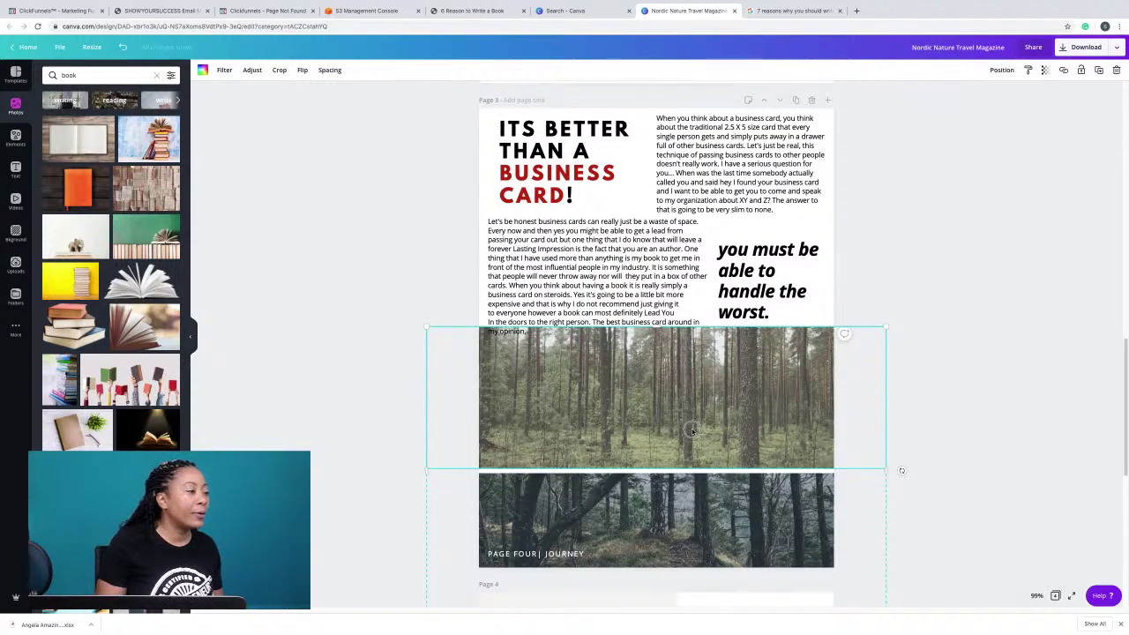
left_click_drag(692, 439, 691, 443)
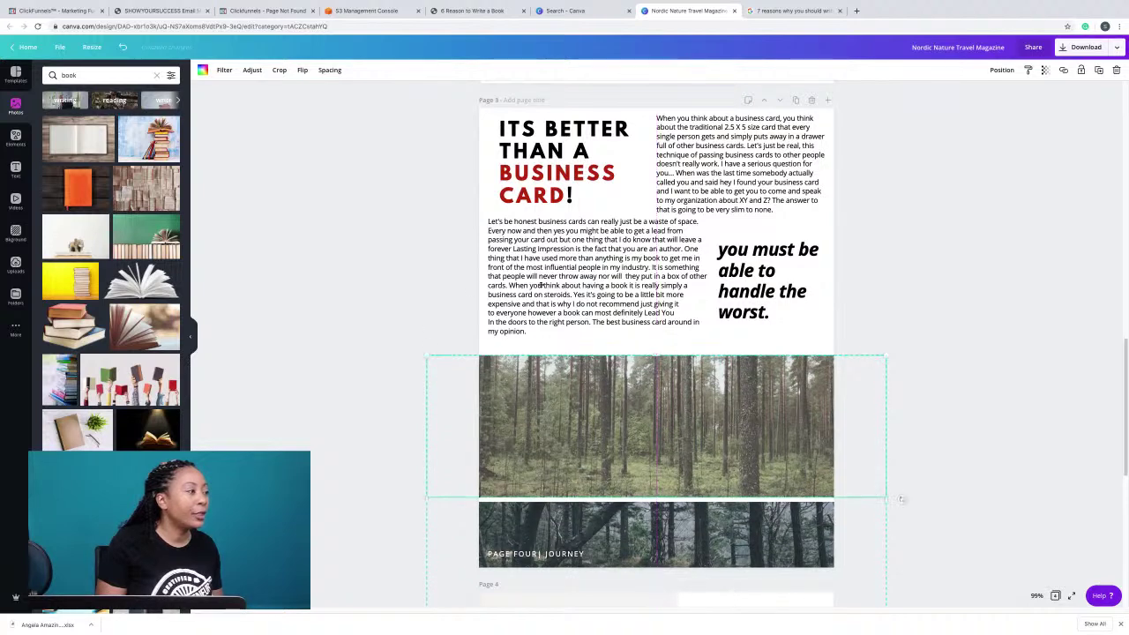
Nudge the "Let's be honest" text block slightly down and justify its alignment.
left_click_drag(537, 291, 540, 291)
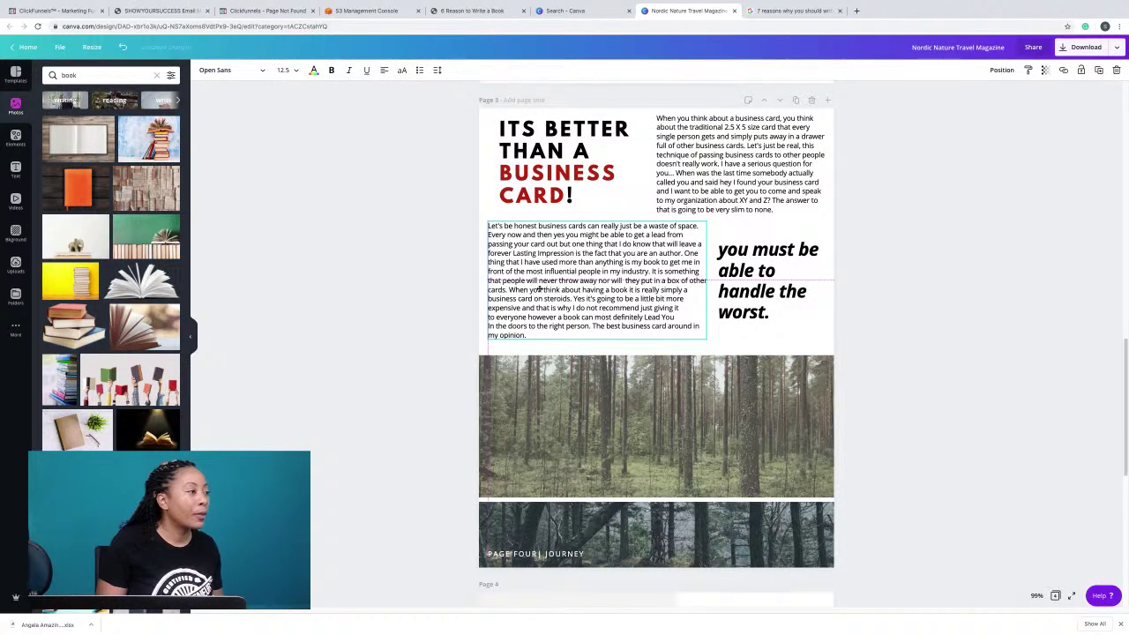
left_click(540, 290)
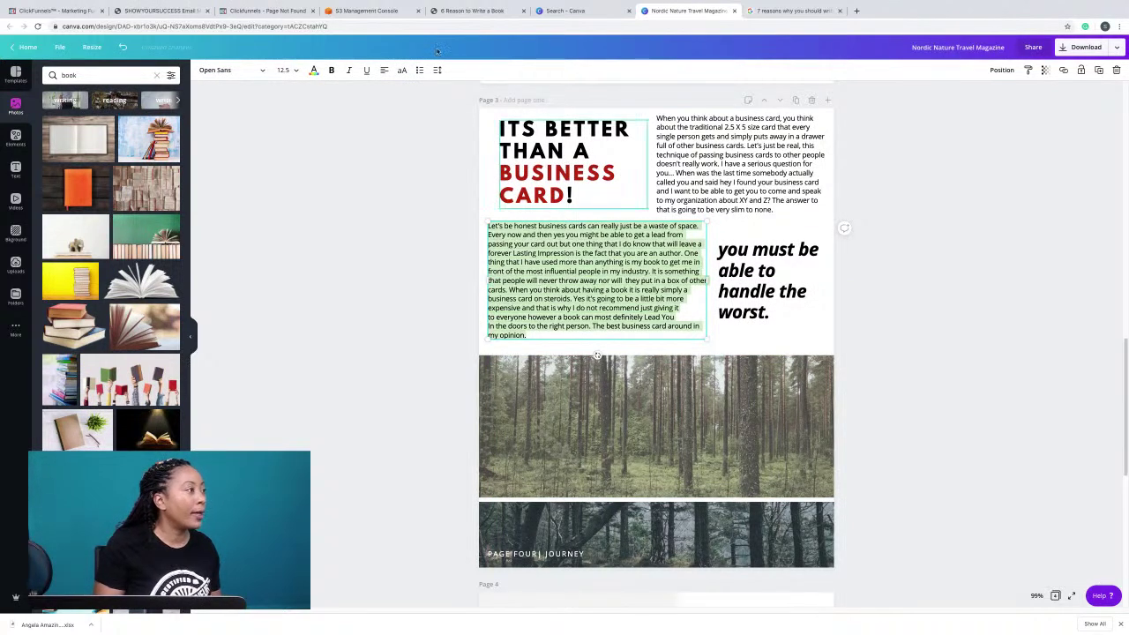
left_click(385, 70)
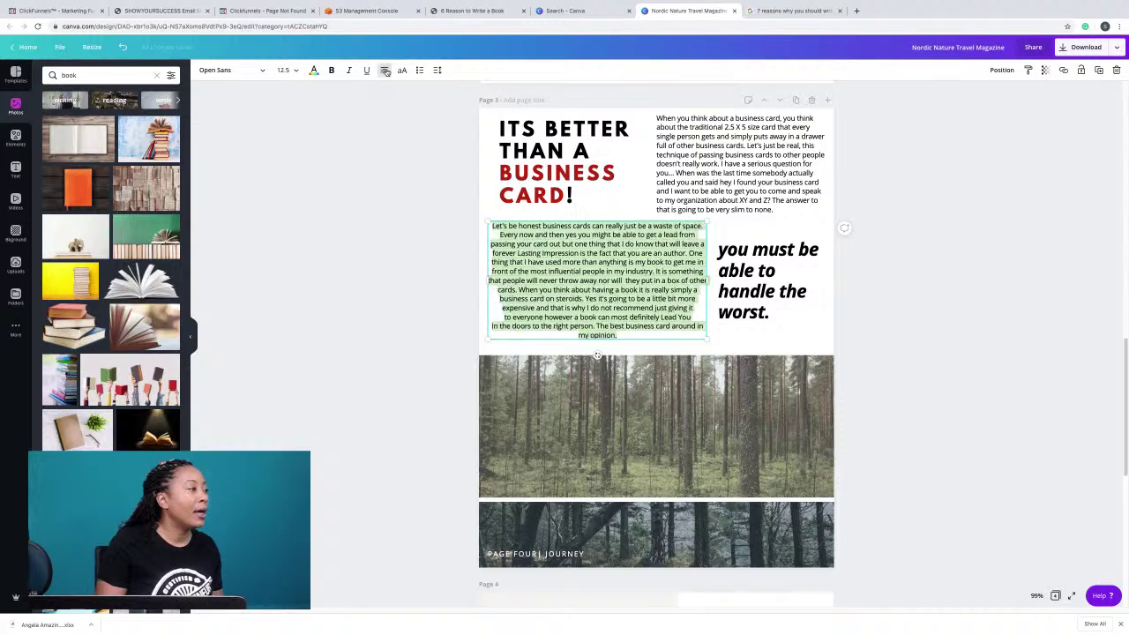
left_click(385, 71)
left_click(385, 70)
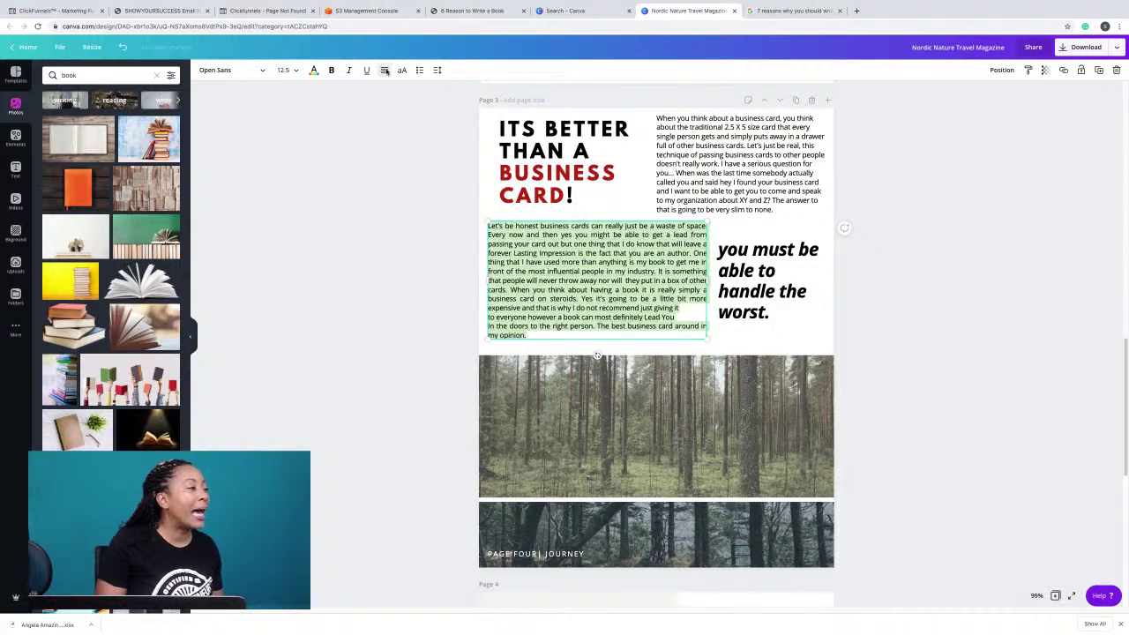
Remove the remaining line breaks after "just giving it" and "Lead You" in the business card text.
left_click(688, 309)
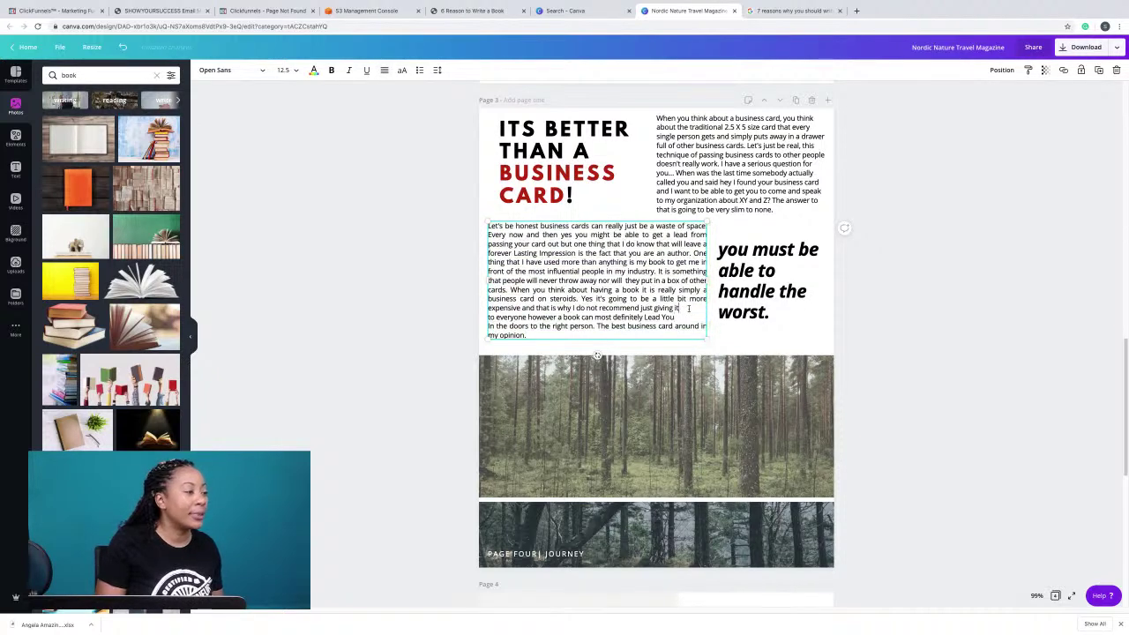
key("Delete")
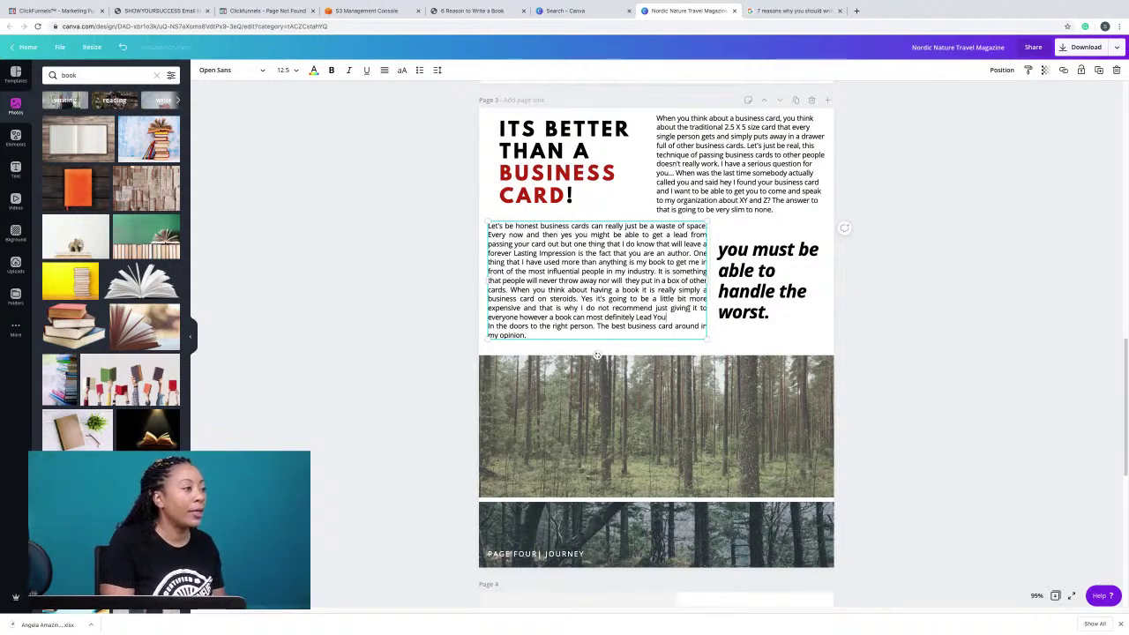
key("Delete")
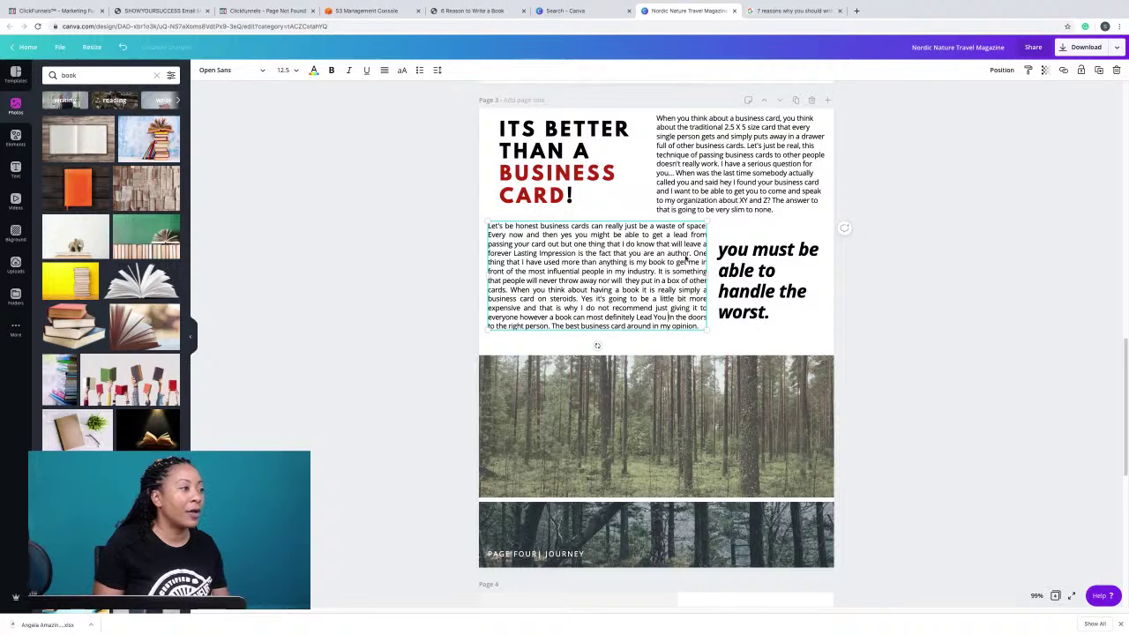
Justify the "When you think about a business card" paragraph beside the page 3 heading.
left_click(705, 158)
left_click(708, 163)
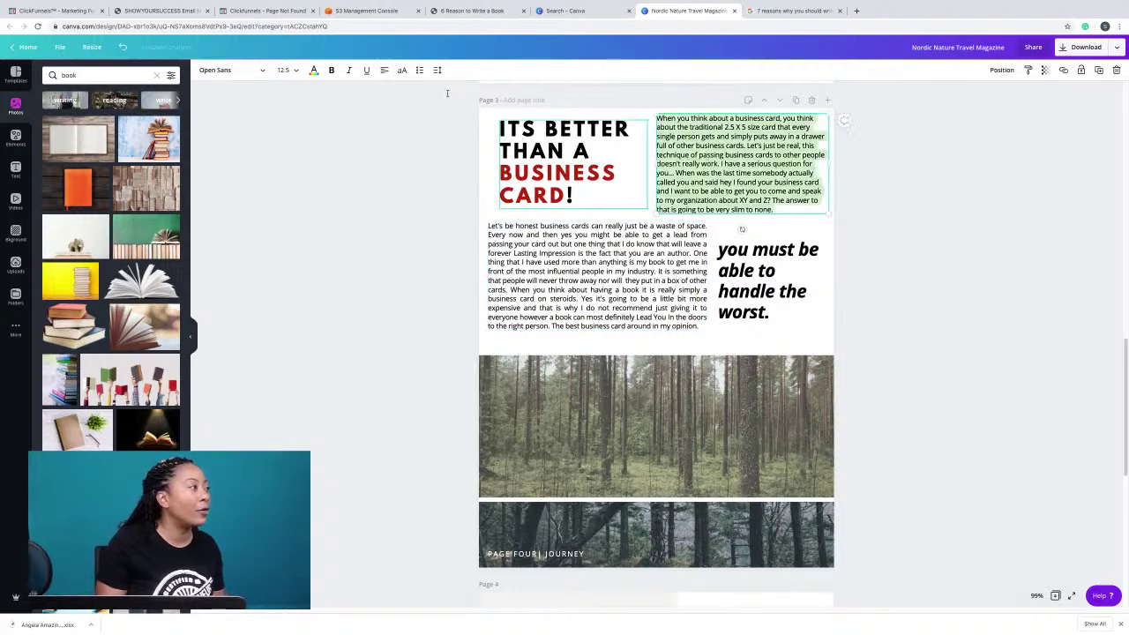
left_click(385, 70)
left_click(385, 70)
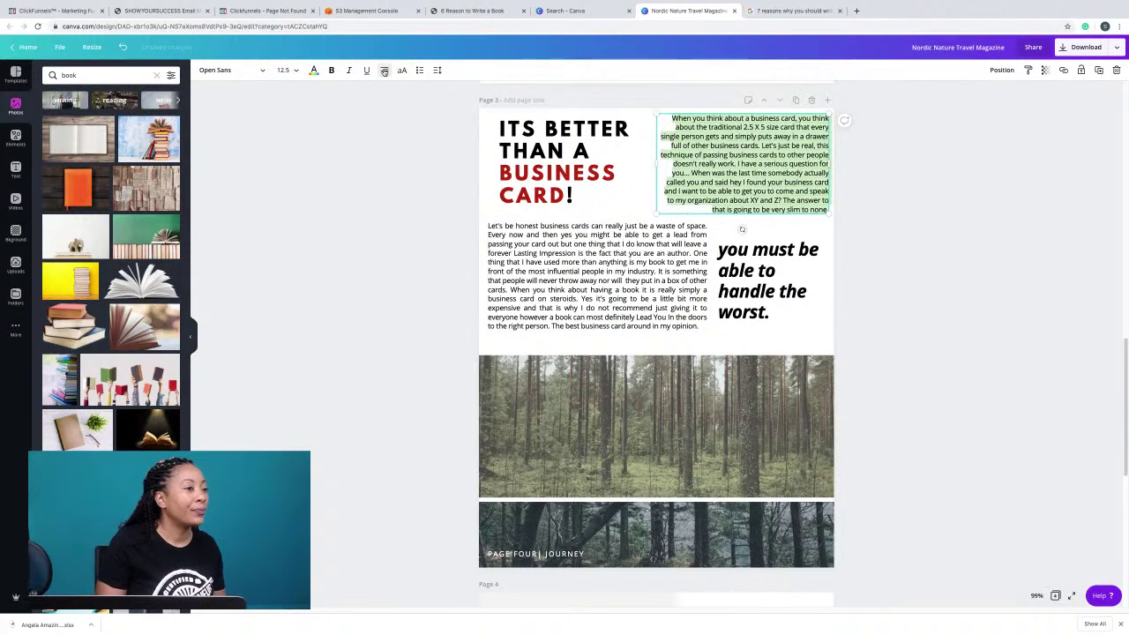
left_click(385, 69)
left_click(428, 201)
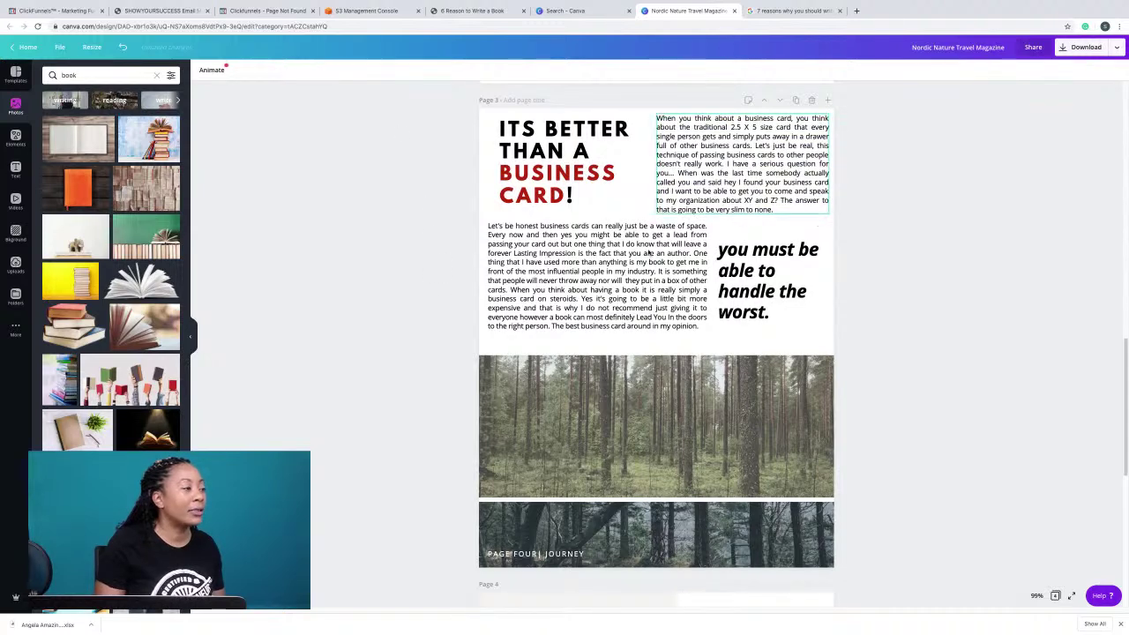
Cycle the "Let's be honest" paragraph through left, centred and right alignment and back to justified.
double_click(636, 256)
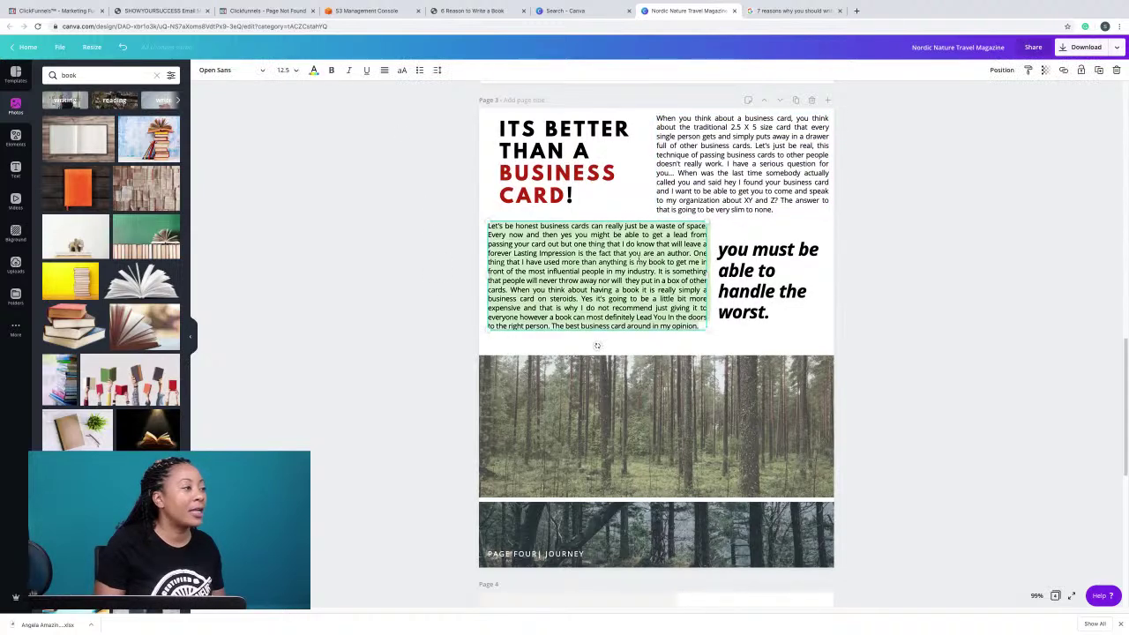
left_click(384, 69)
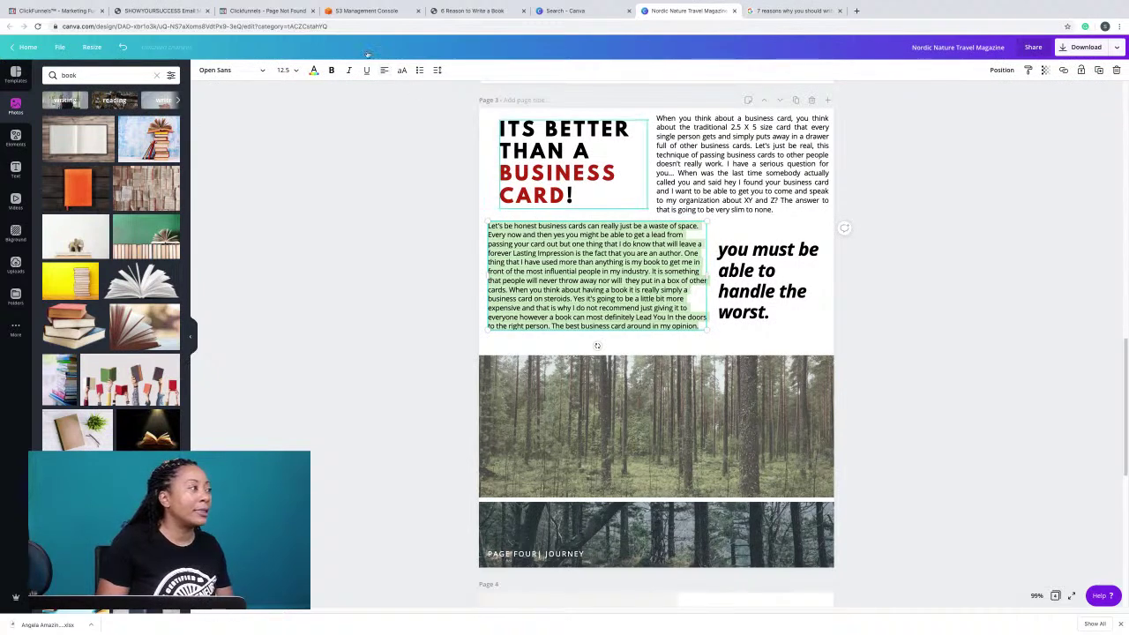
left_click(385, 70)
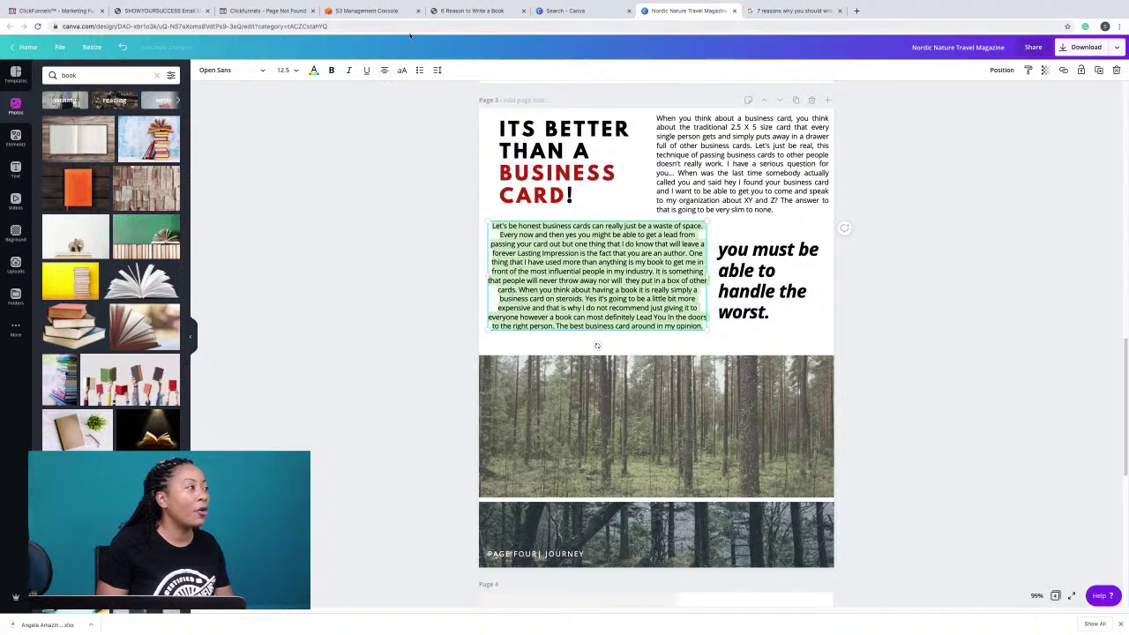
left_click(385, 70)
left_click(384, 70)
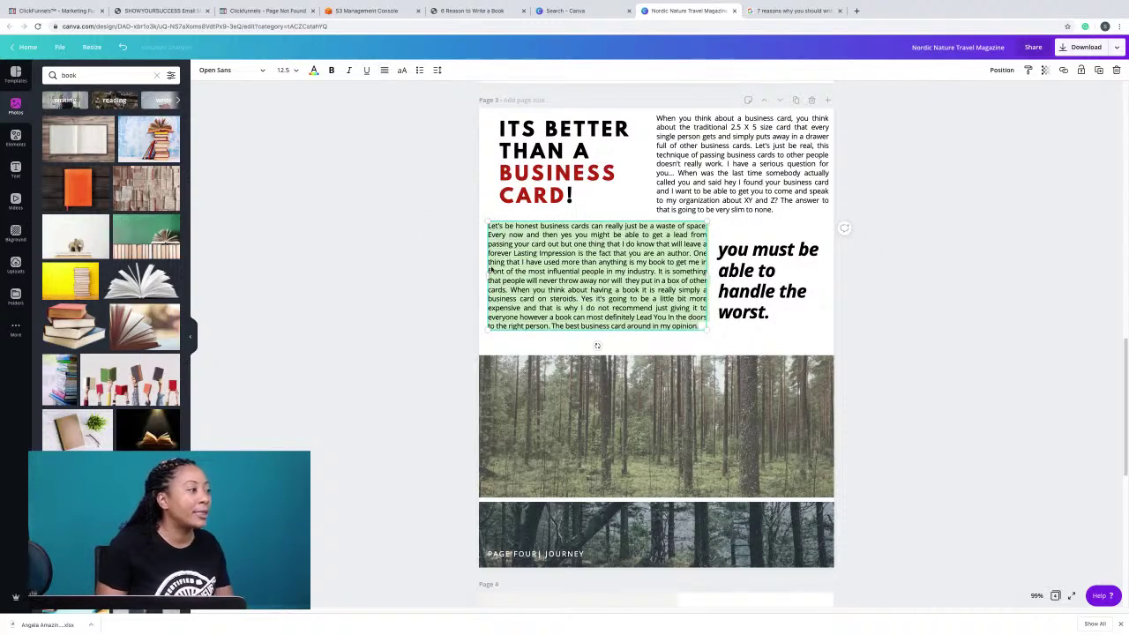
left_click(542, 228)
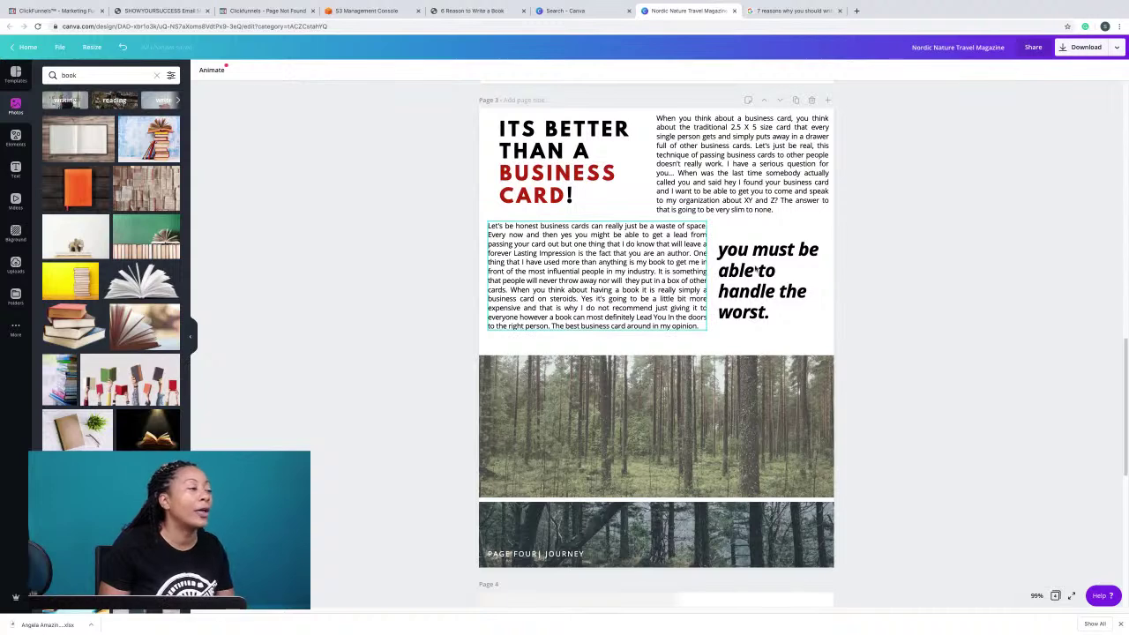
Move the "Let's be honest" text block slightly down to leave more space below the page 3 heading.
left_click(590, 264)
left_click_drag(589, 264, 592, 269)
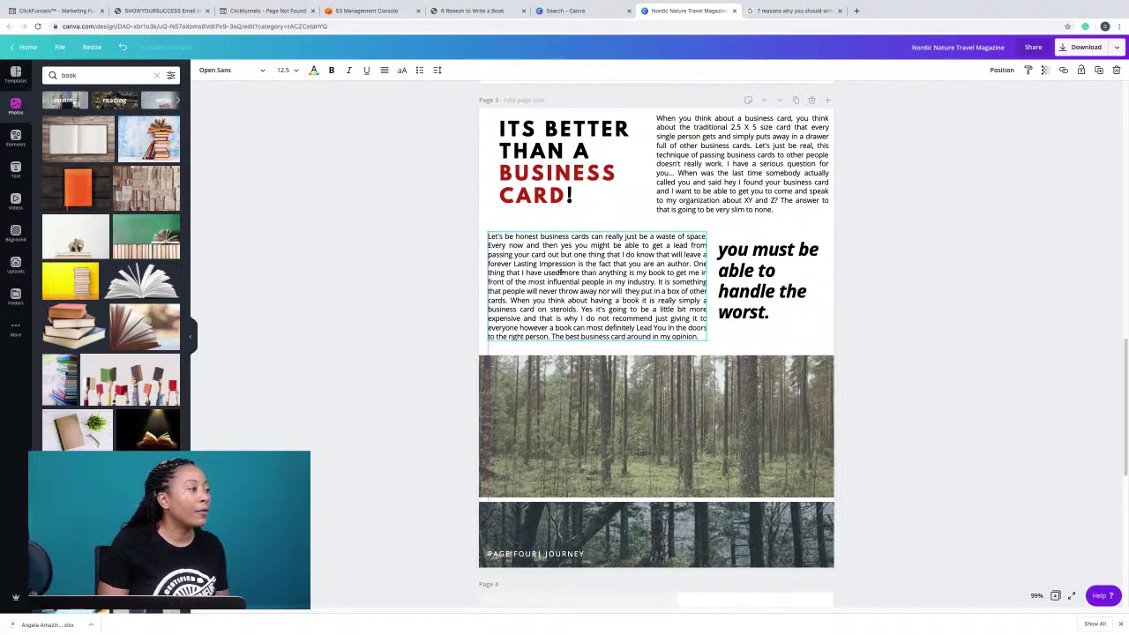
key("Escape")
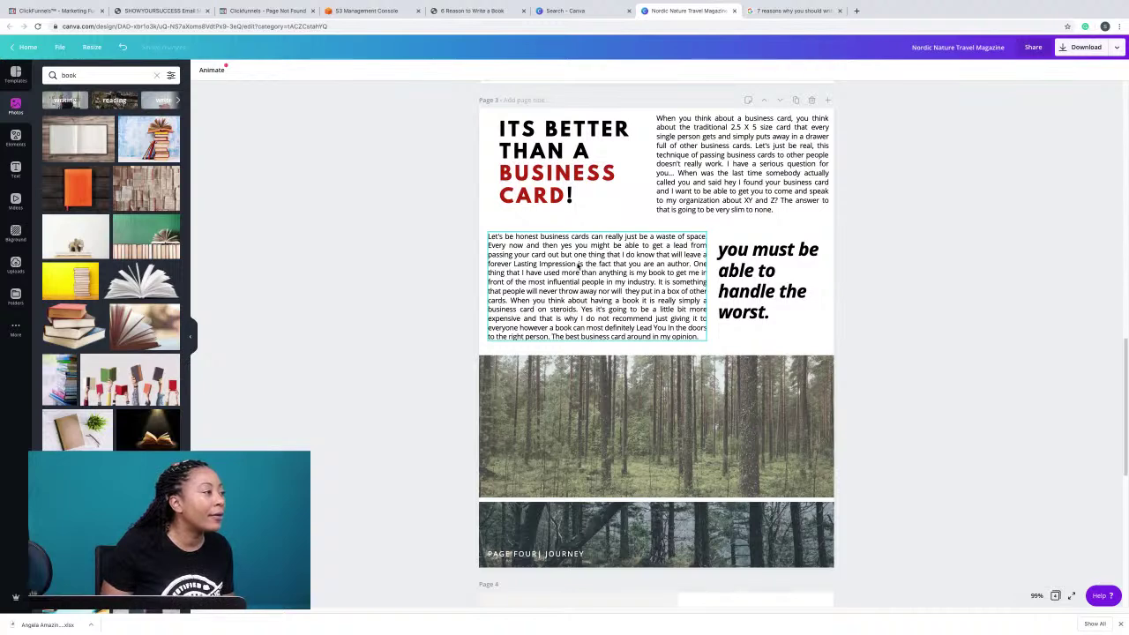
Make the words "waste of space" bold in the first sentence of the "Let's be honest" paragraph.
left_click(659, 237)
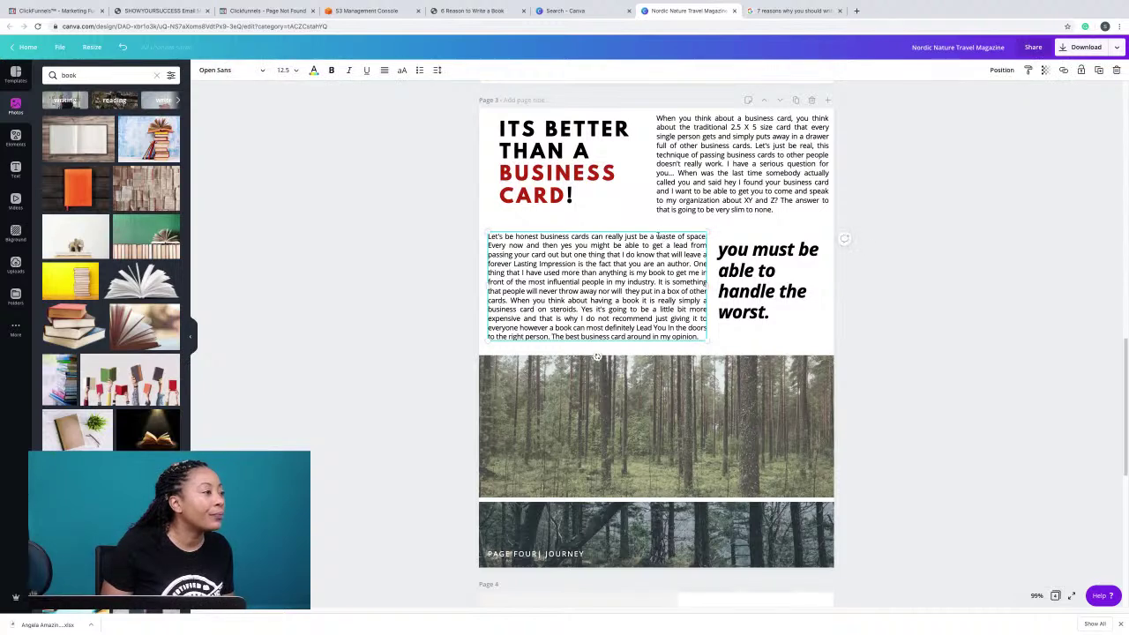
left_click_drag(657, 237, 707, 236)
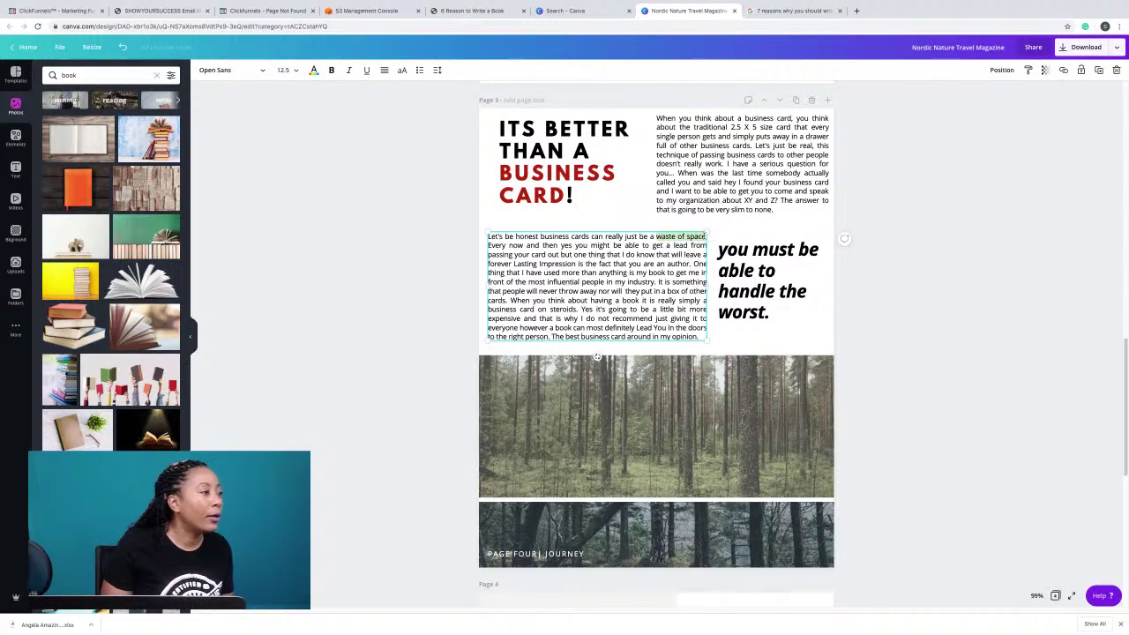
key("ctrl+b")
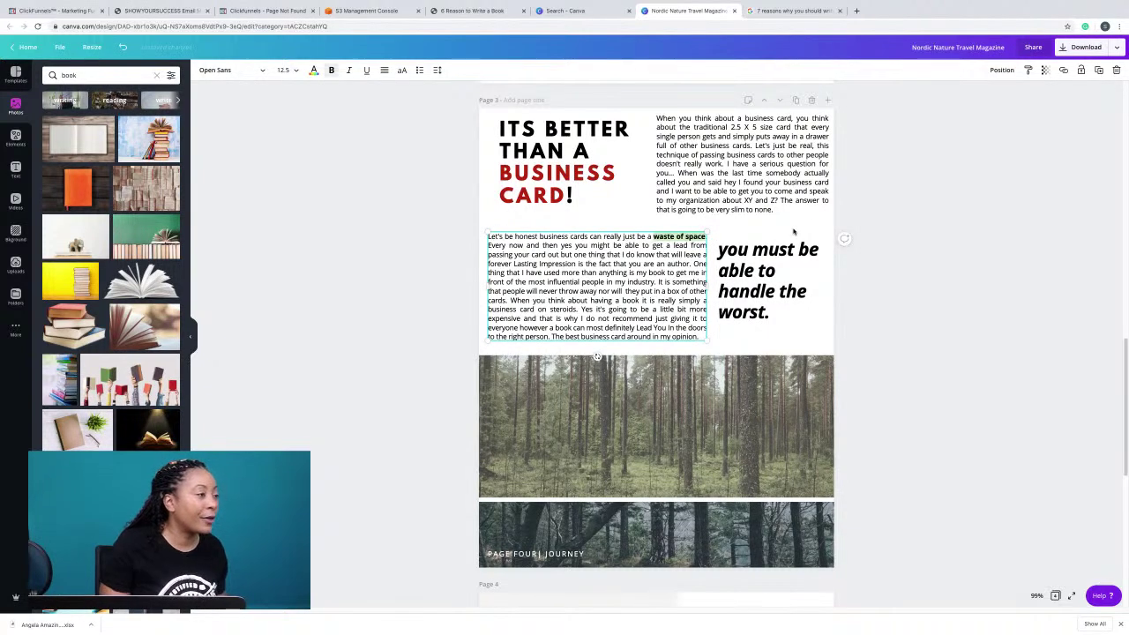
left_click(409, 193)
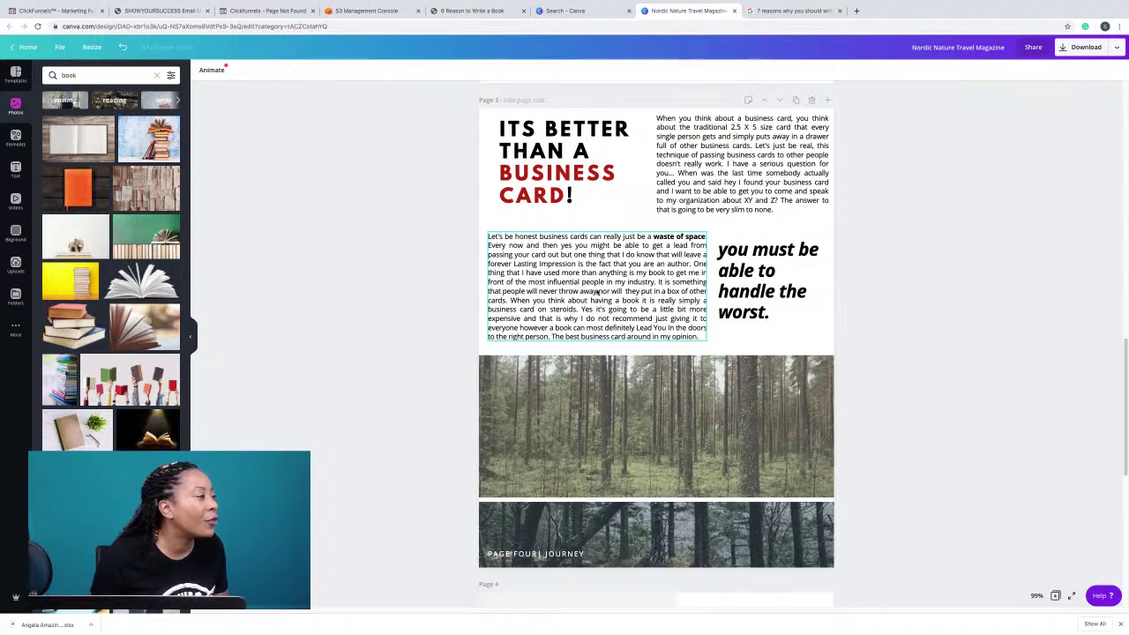
Make the sentence from "One thing that I have used" to "influential people in my industry." bold.
left_click(655, 284)
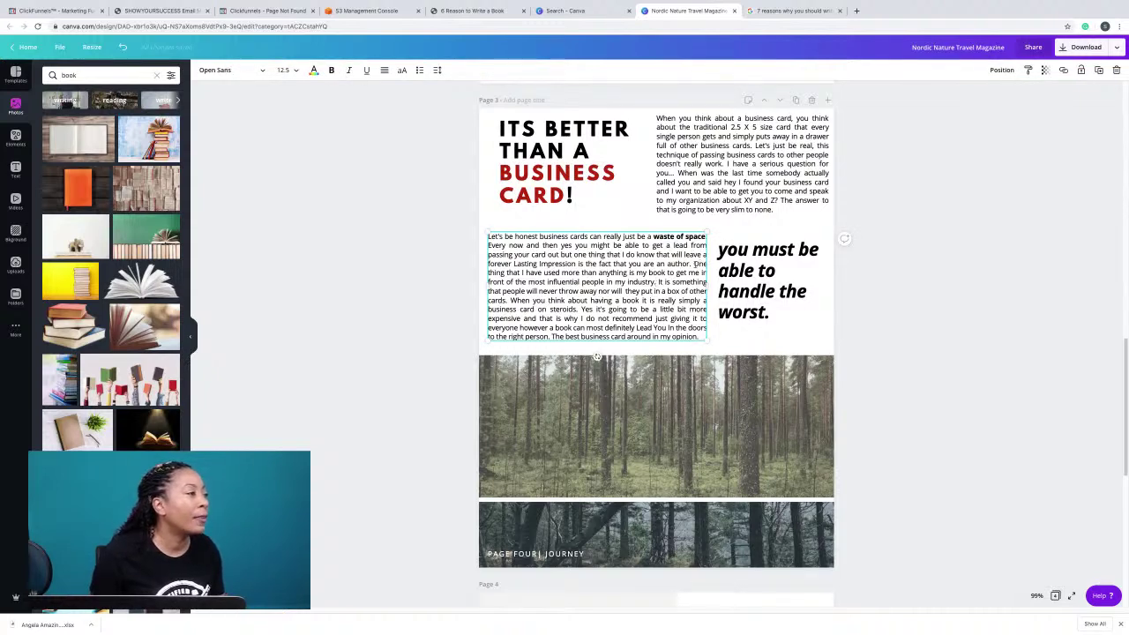
left_click(694, 264, "shift")
key("ctrl+b")
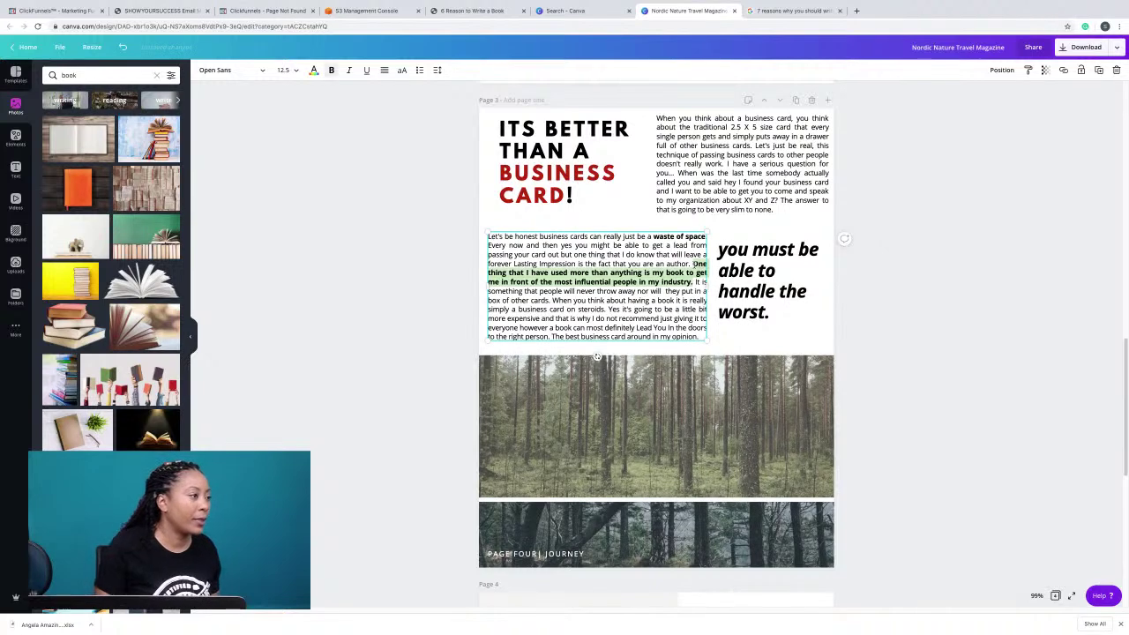
left_click(756, 281)
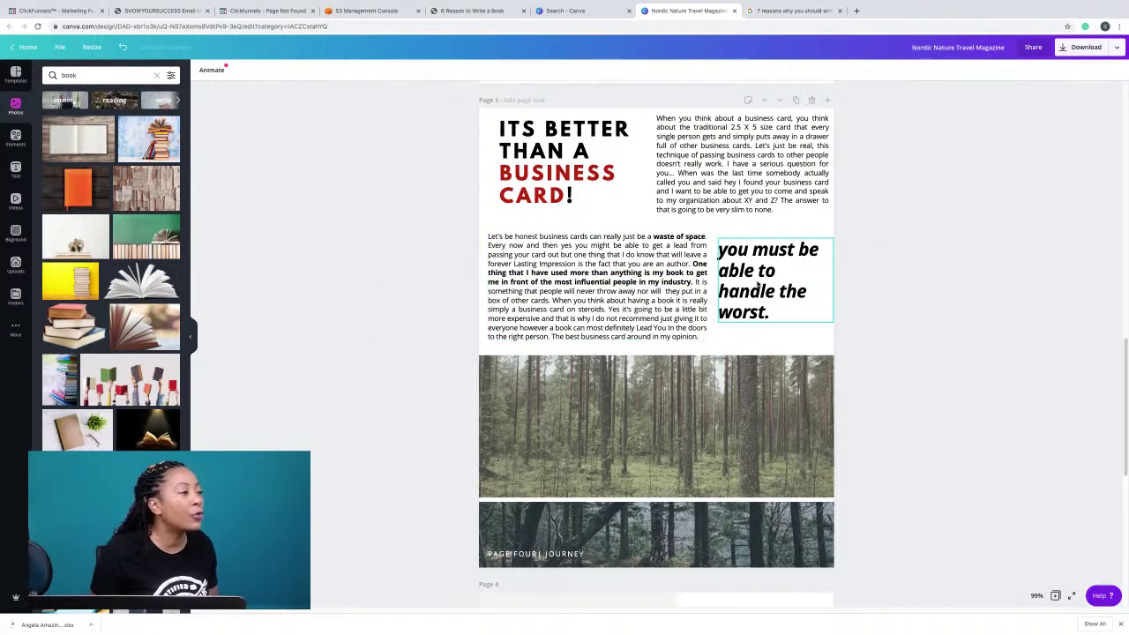
Replace the "you must be able to handle the worst." quote on page 3 with "A Book is your Business Card!".
left_click(758, 276)
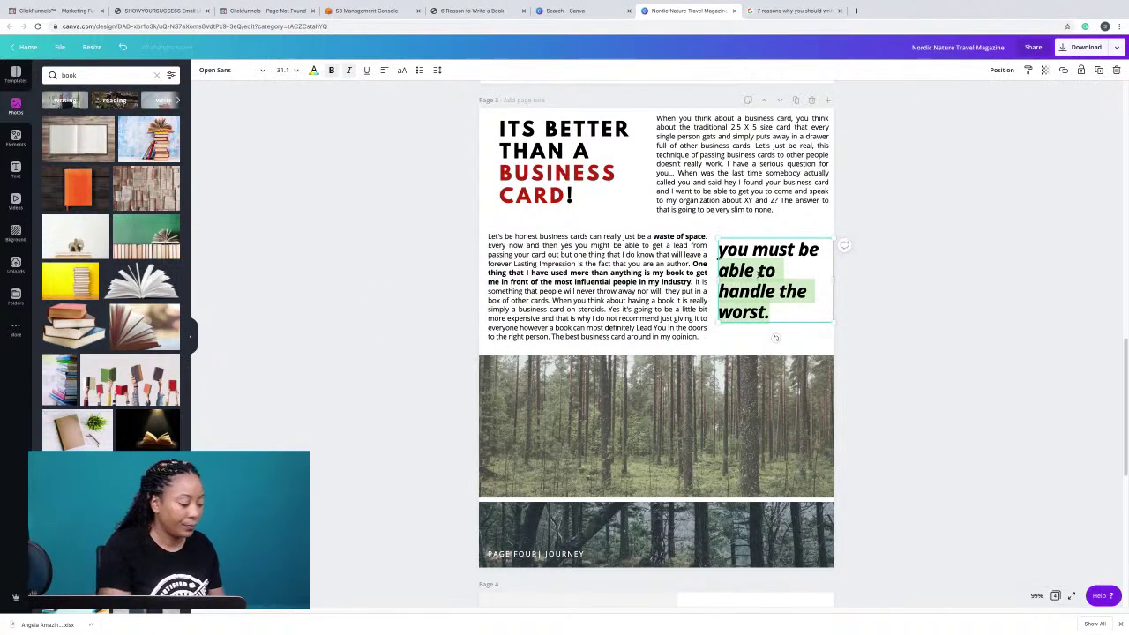
key("ctrl+a")
type("A Book is ")
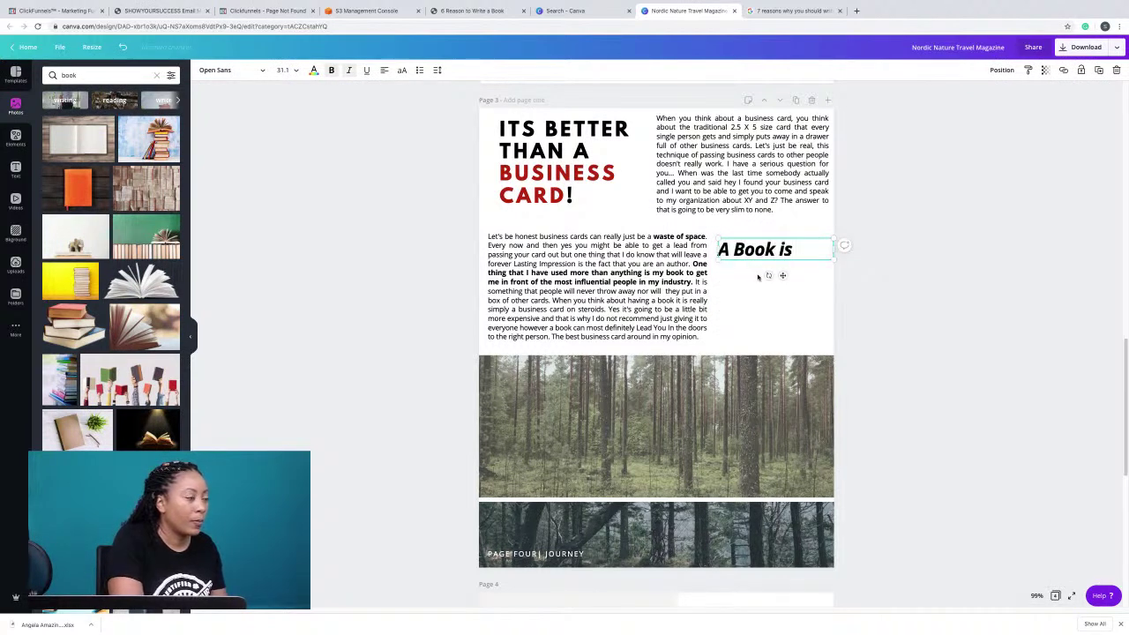
type("your")
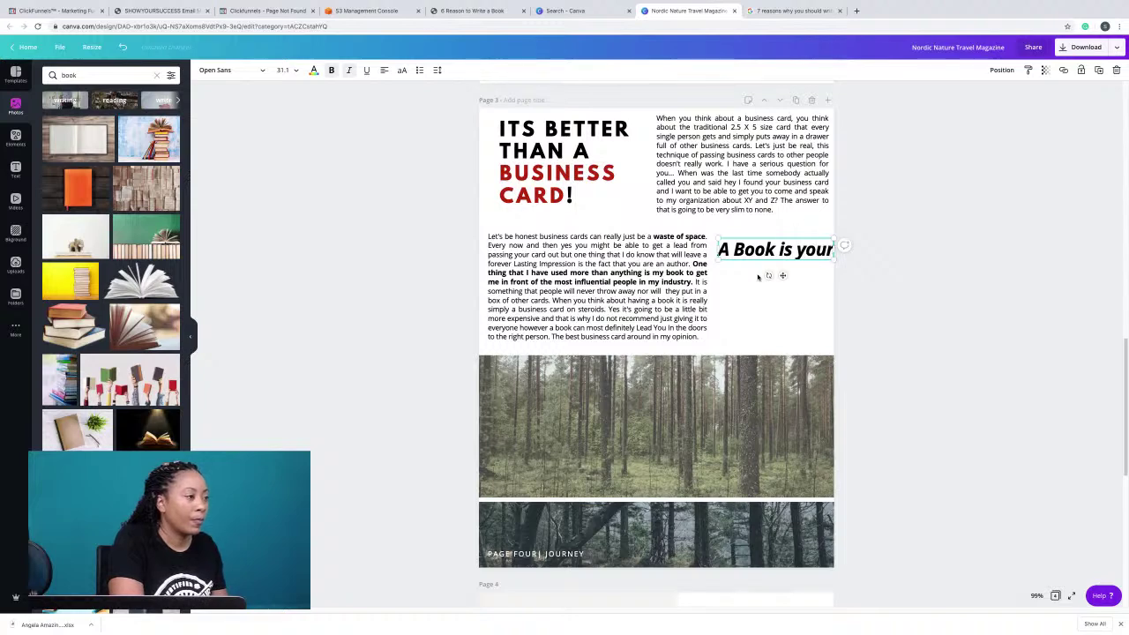
type(" Card")
key("BackSpace")
key("BackSpace")
key("BackSpace")
key("BackSpace")
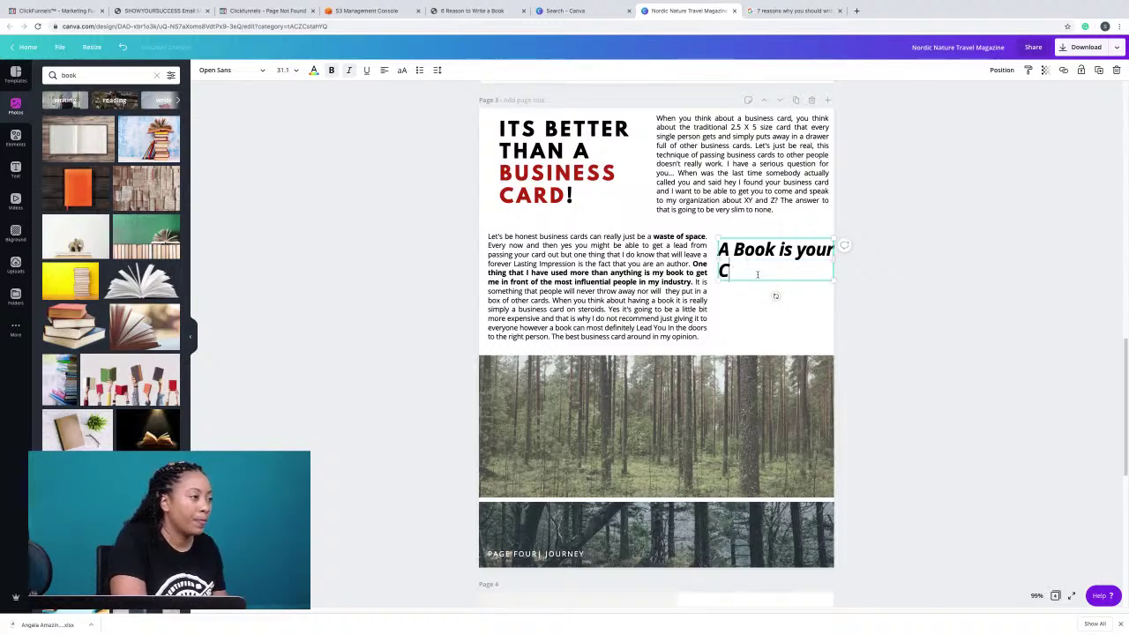
type("Business Card!")
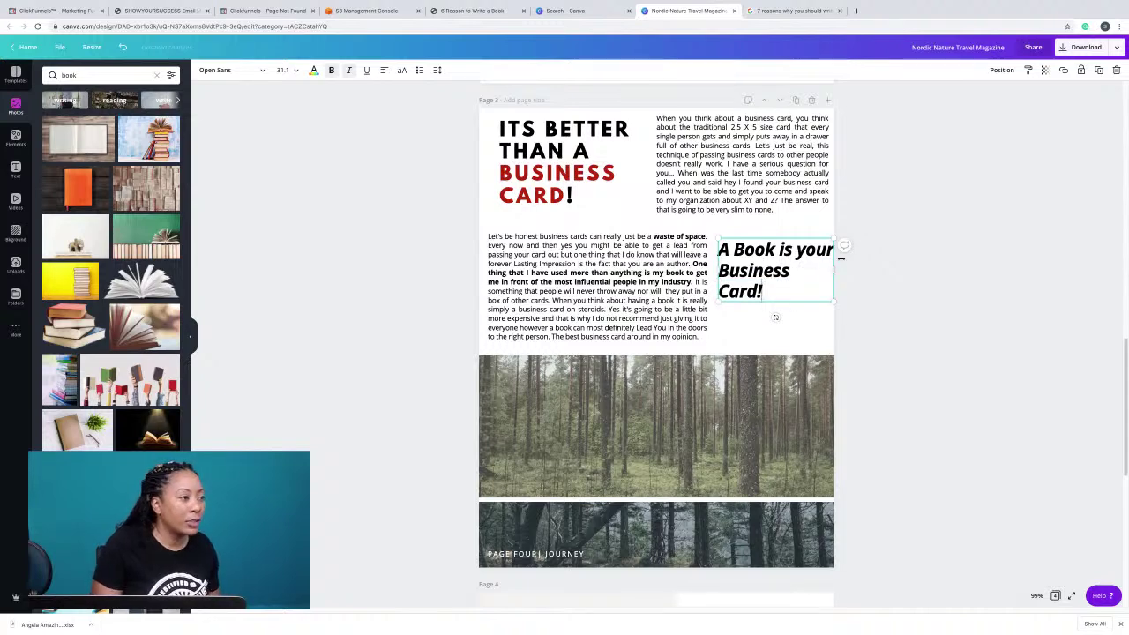
Narrow the "A Book is your Business Card!" text box to about 2.1 wide and reposition it midway beside the body paragraph.
left_click_drag(841, 258, 806, 266)
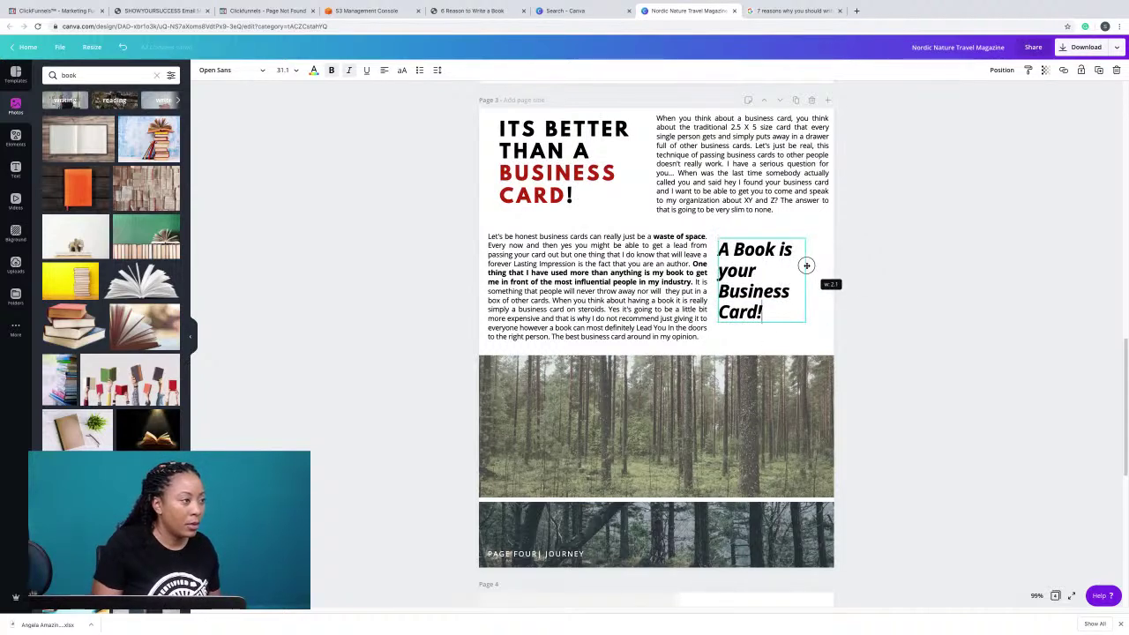
left_click(880, 283)
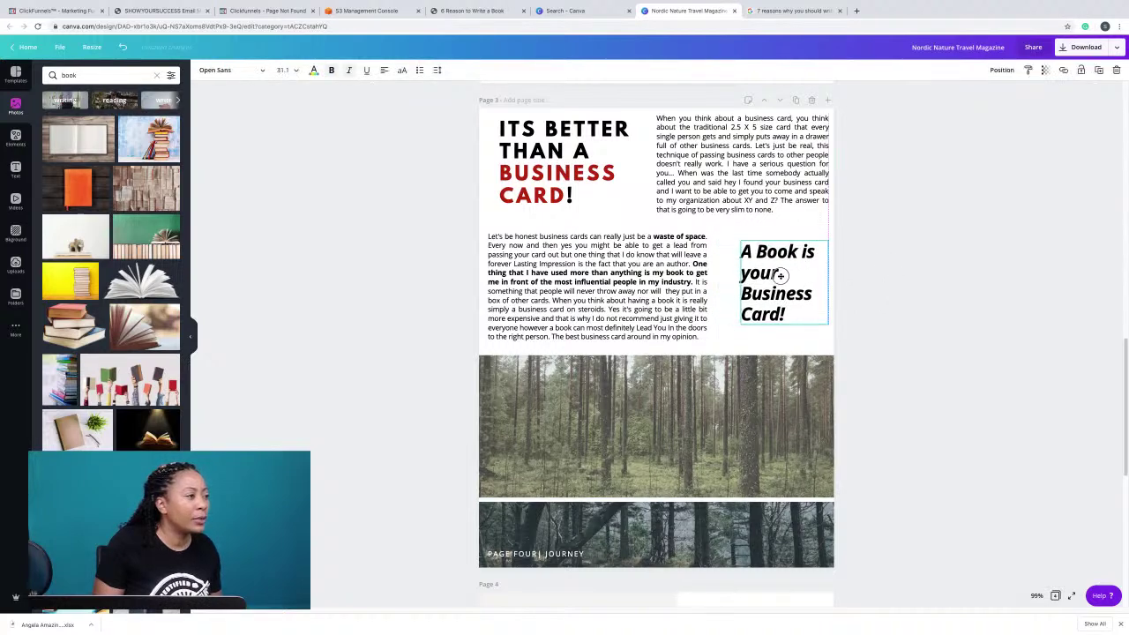
left_click_drag(785, 276, 777, 277)
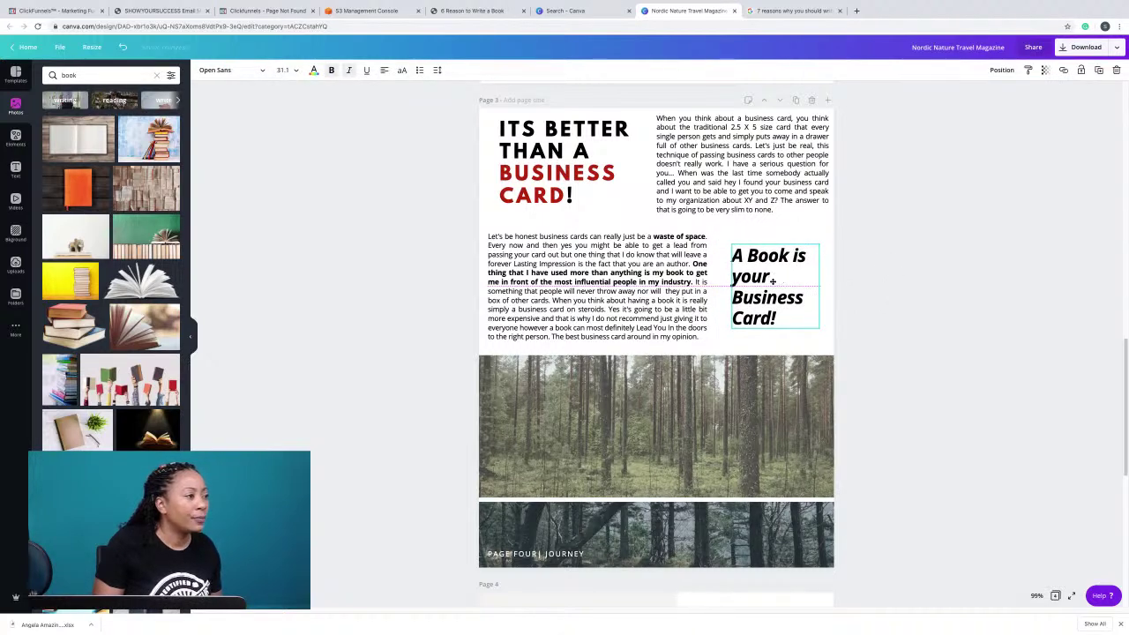
Centre the text of the "A Book is your Business Card!" quote within its box.
double_click(773, 280)
left_click(384, 70)
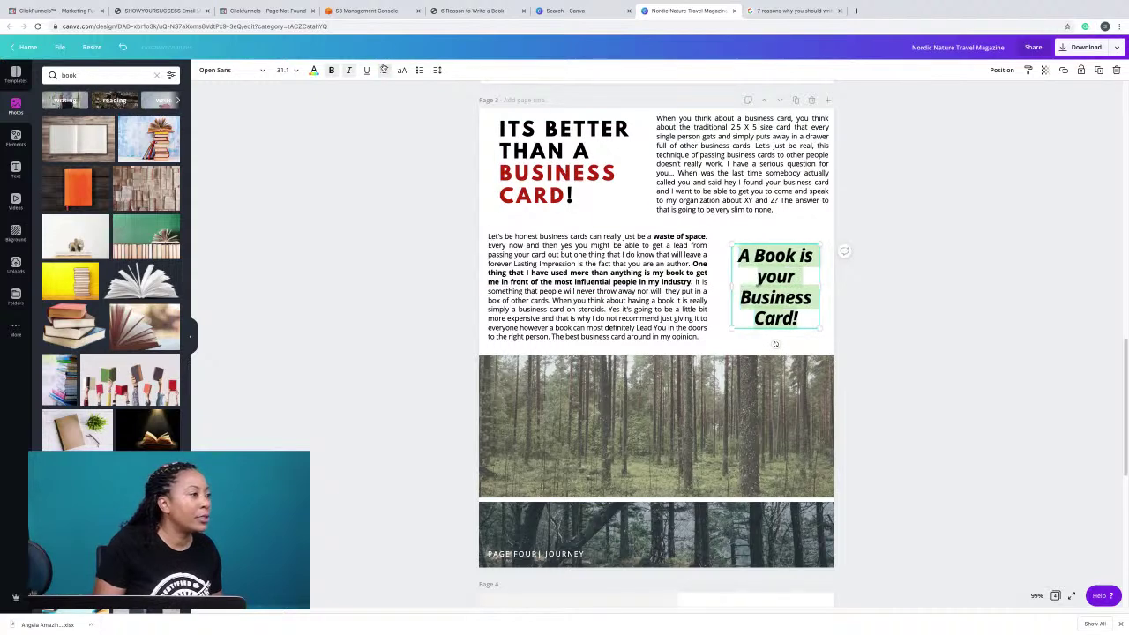
left_click(367, 231)
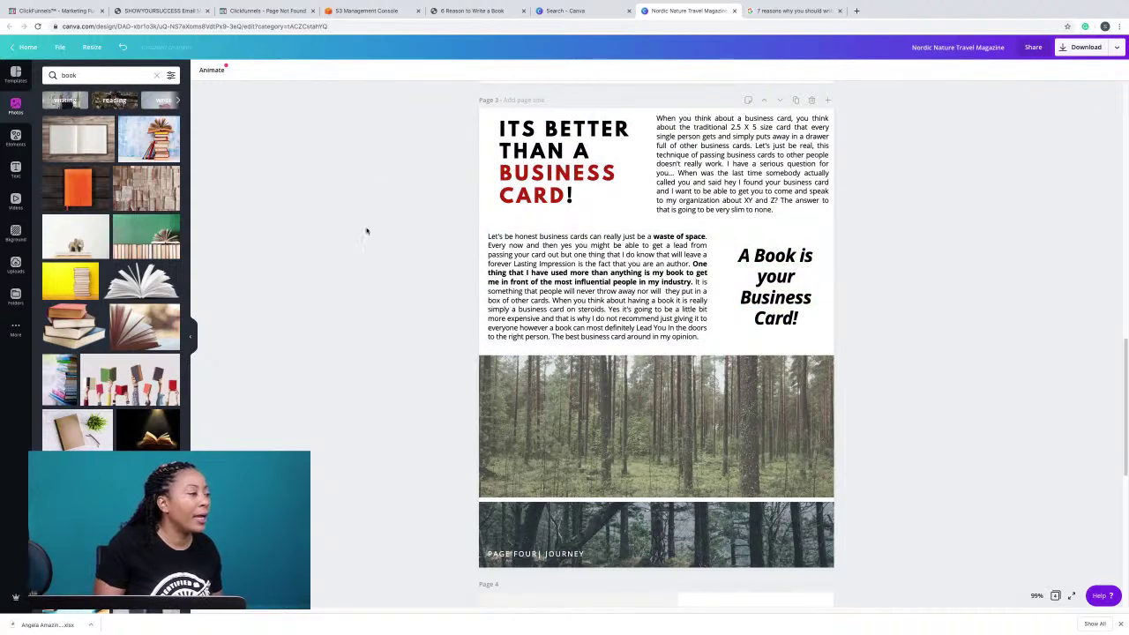
Replace the upper forest photo on page 3 with the photo of books around a light blue background.
scroll(607, 375, "down", 1)
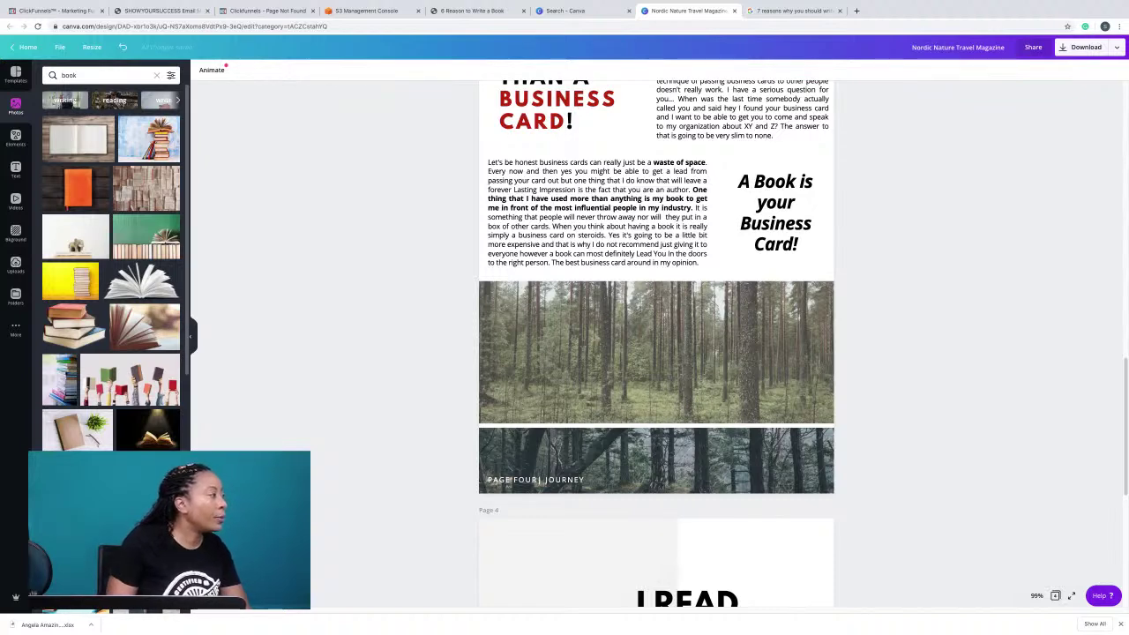
scroll(112, 265, "down", 1)
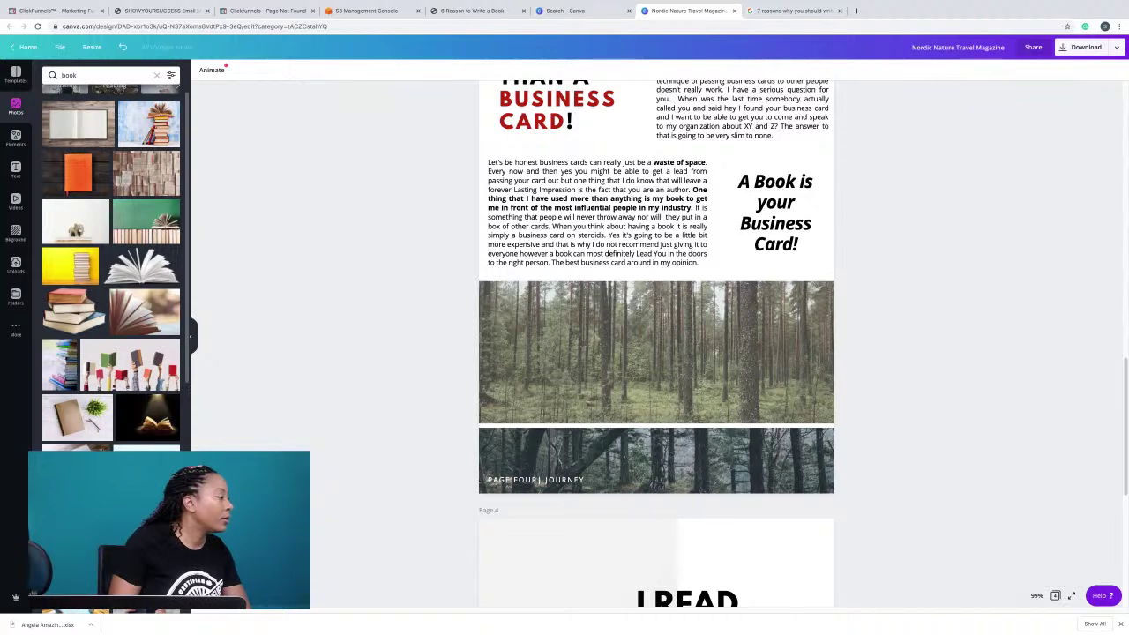
left_click_drag(632, 439, 645, 374)
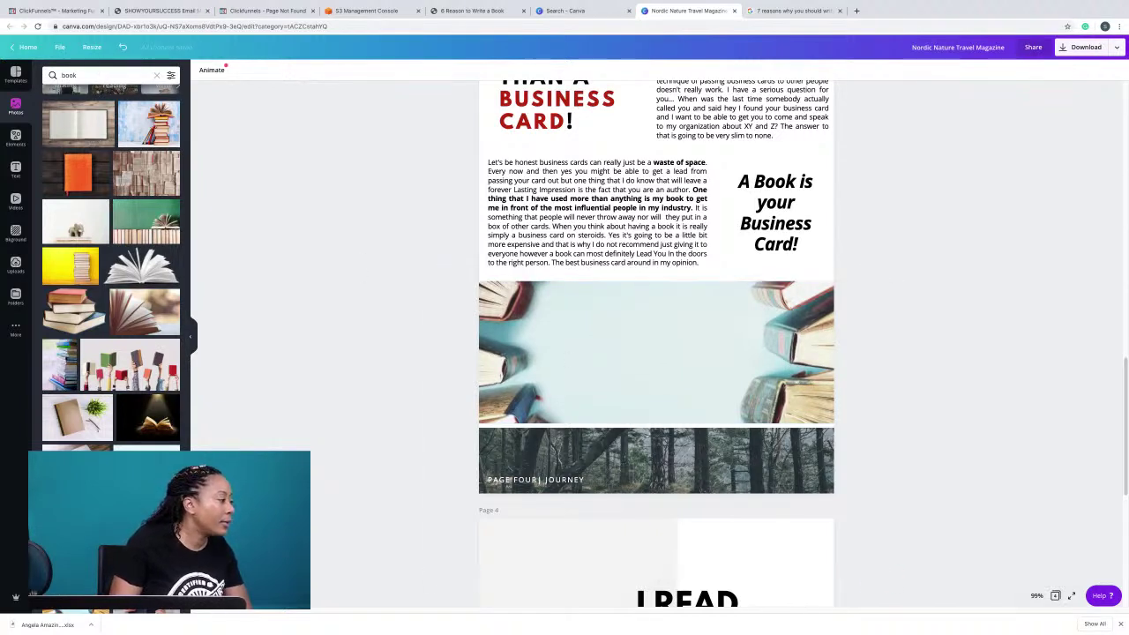
Search the photos for "business card" and fill page 3's upper photo frame with the picture of colourful cards on a table.
mouse_move(141, 228)
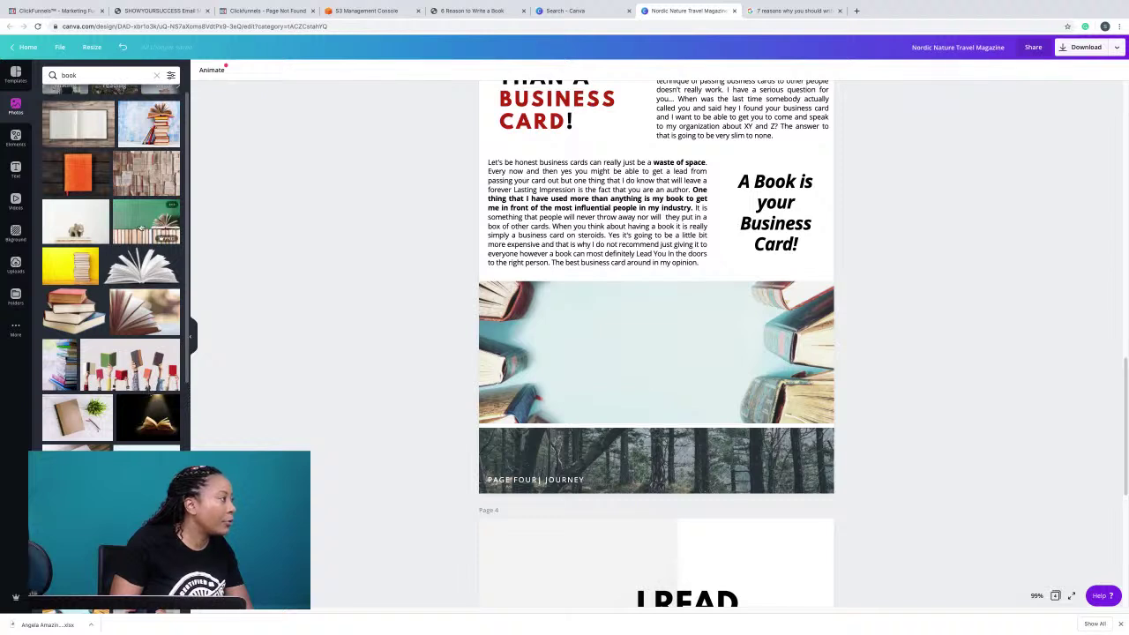
left_click(90, 75)
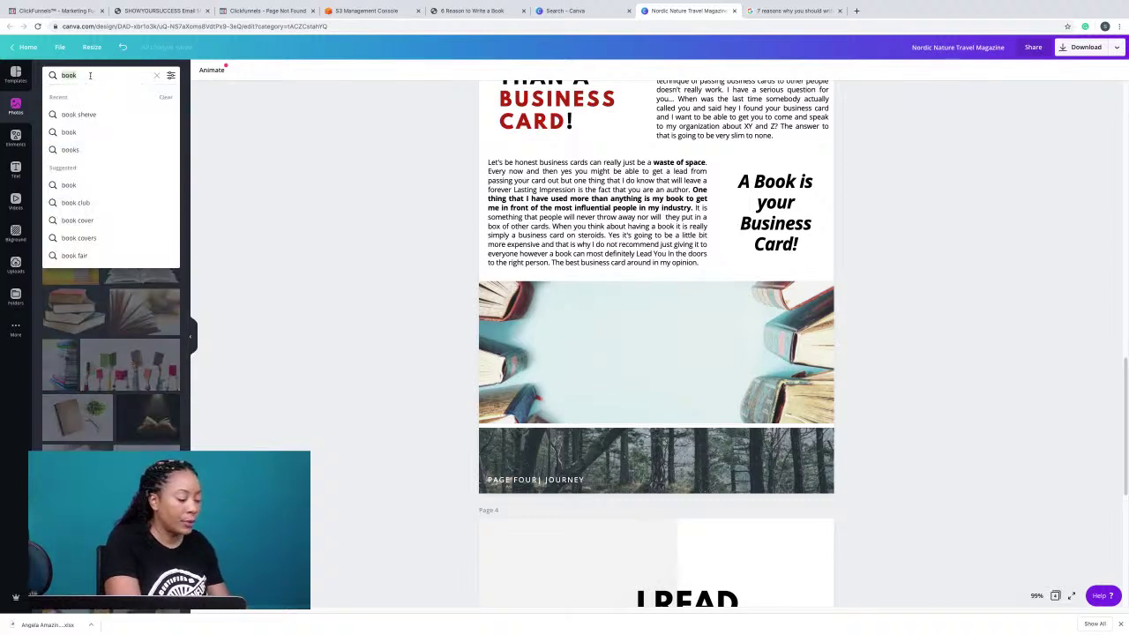
type("business card")
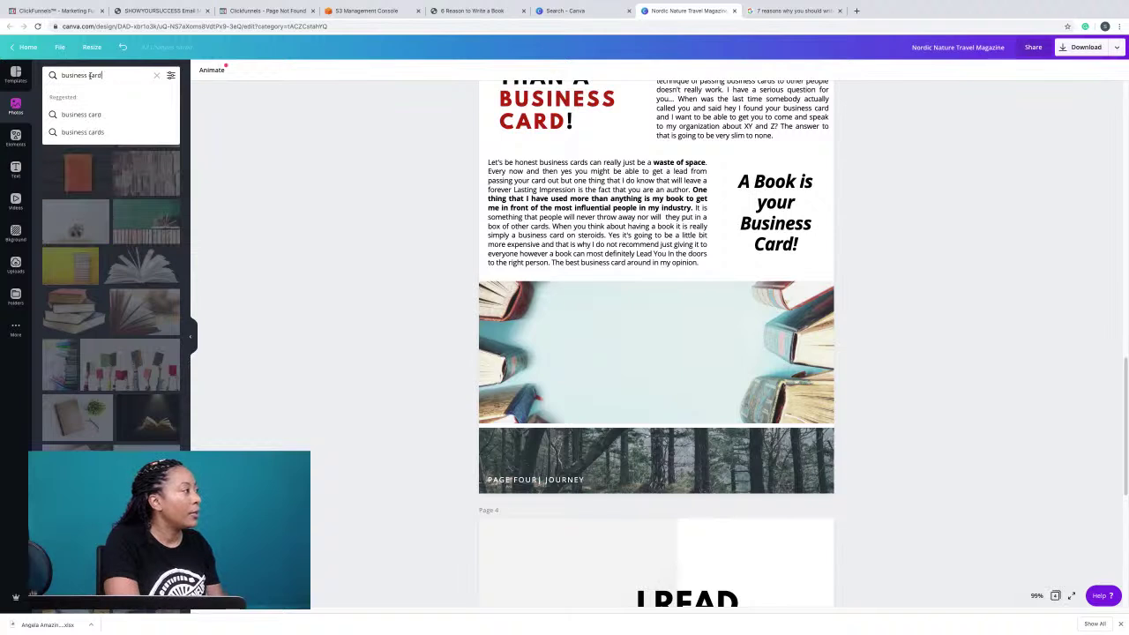
key("Return")
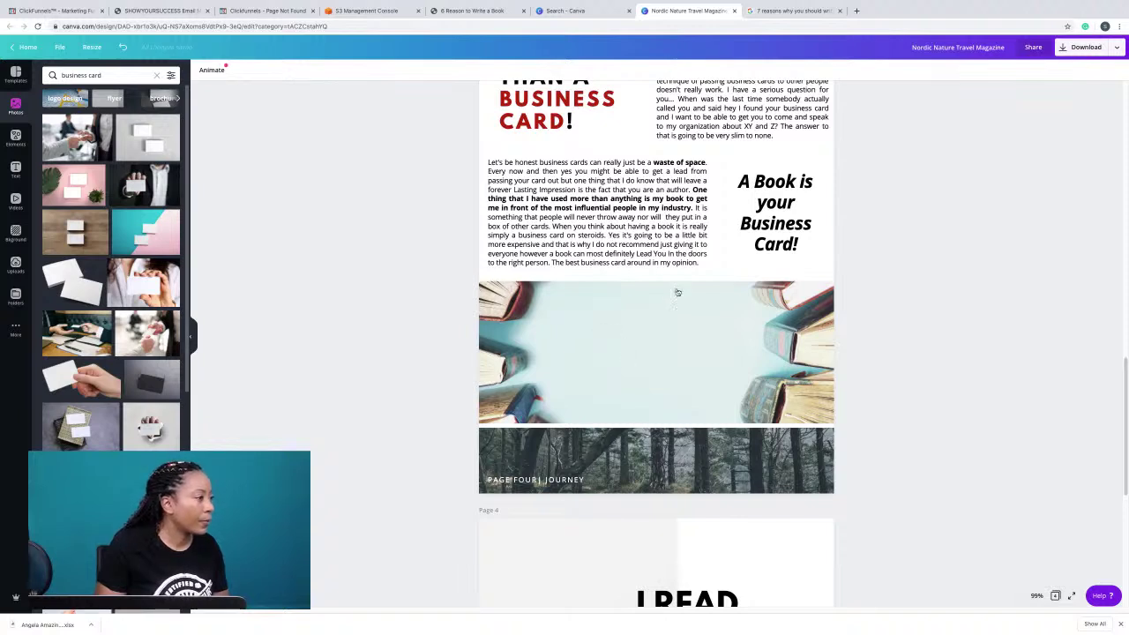
left_click_drag(678, 292, 690, 351)
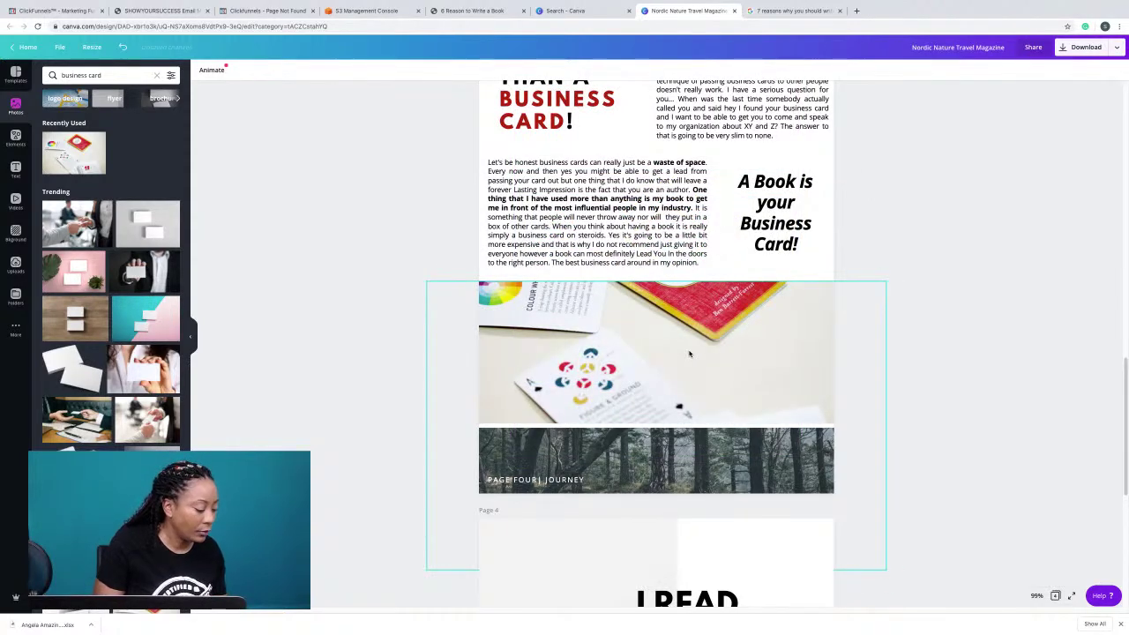
Undo the last photo frame fill on page 3 and remove the background from the colourful cards picture.
key("ctrl+z")
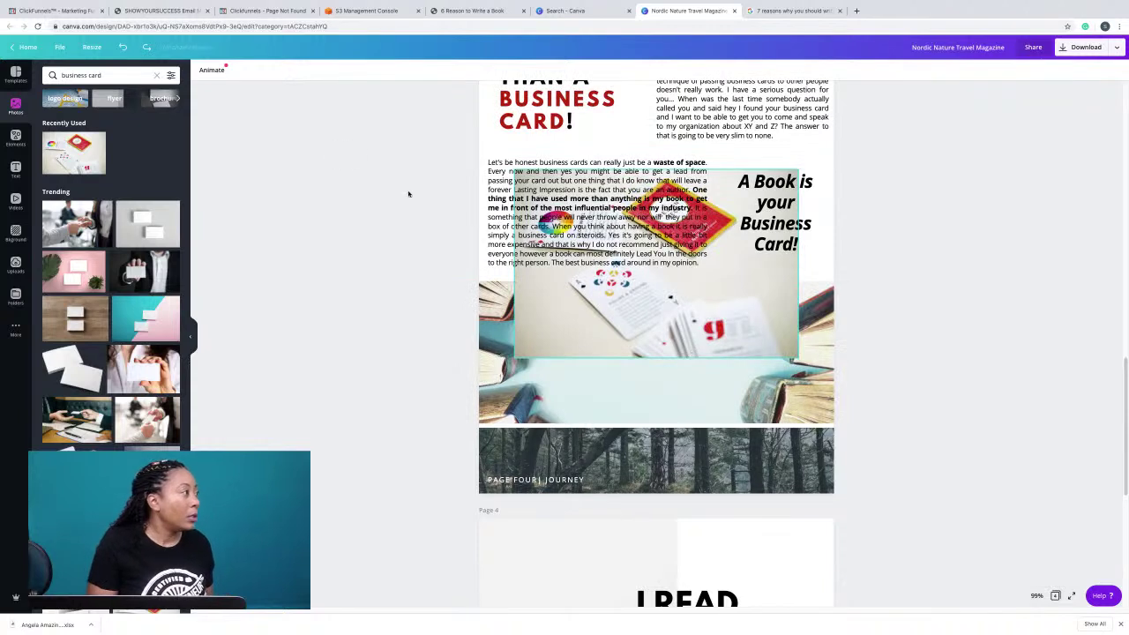
left_click(732, 281)
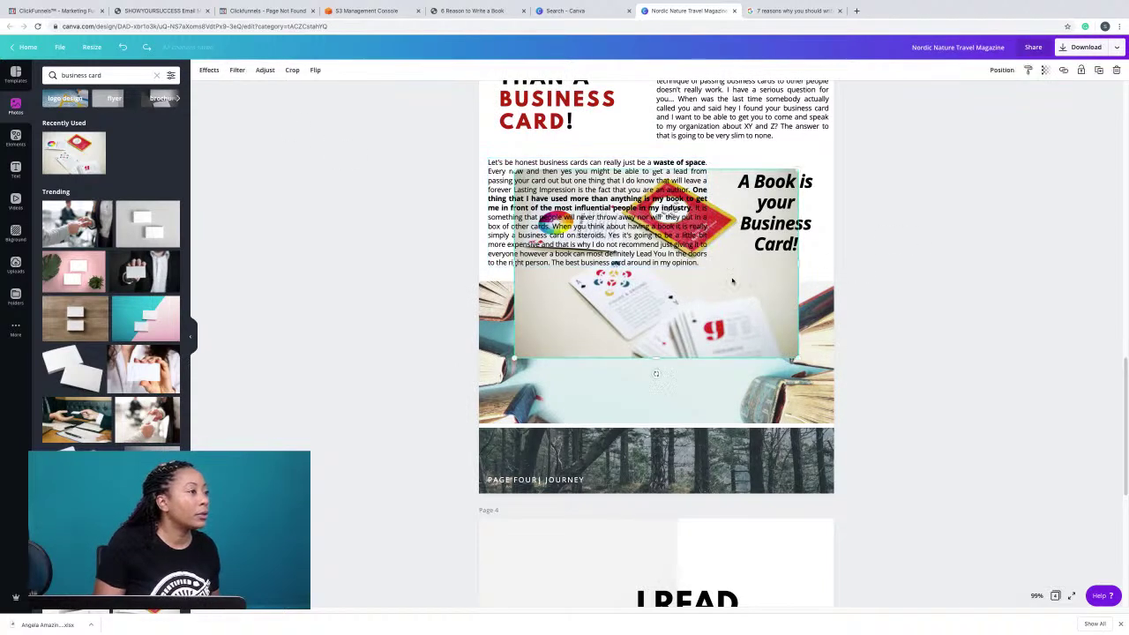
left_click(212, 72)
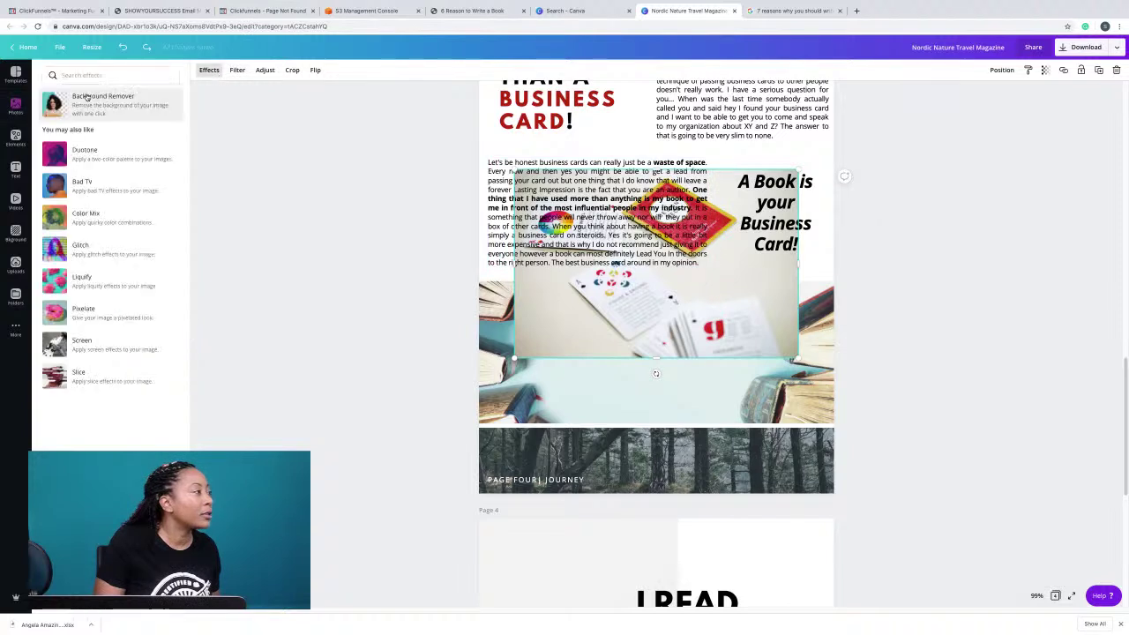
left_click(82, 100)
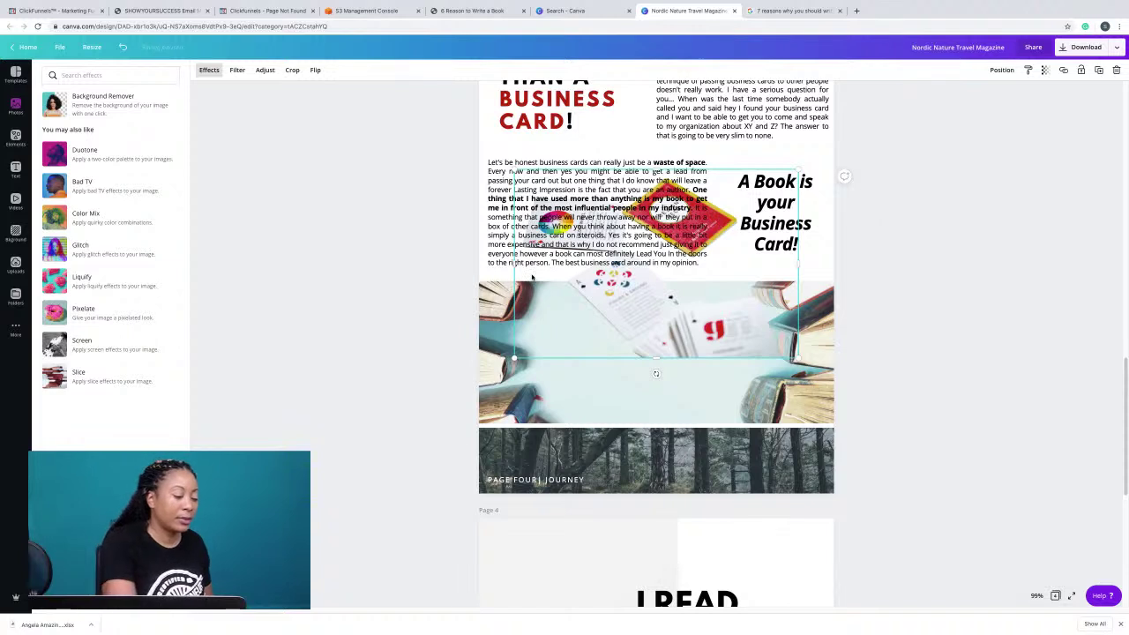
Delete the colourful cards picture and add the "business card" photo of a hand in a dark sleeve holding a blank card.
key("Delete")
scroll(110, 265, "down", 5)
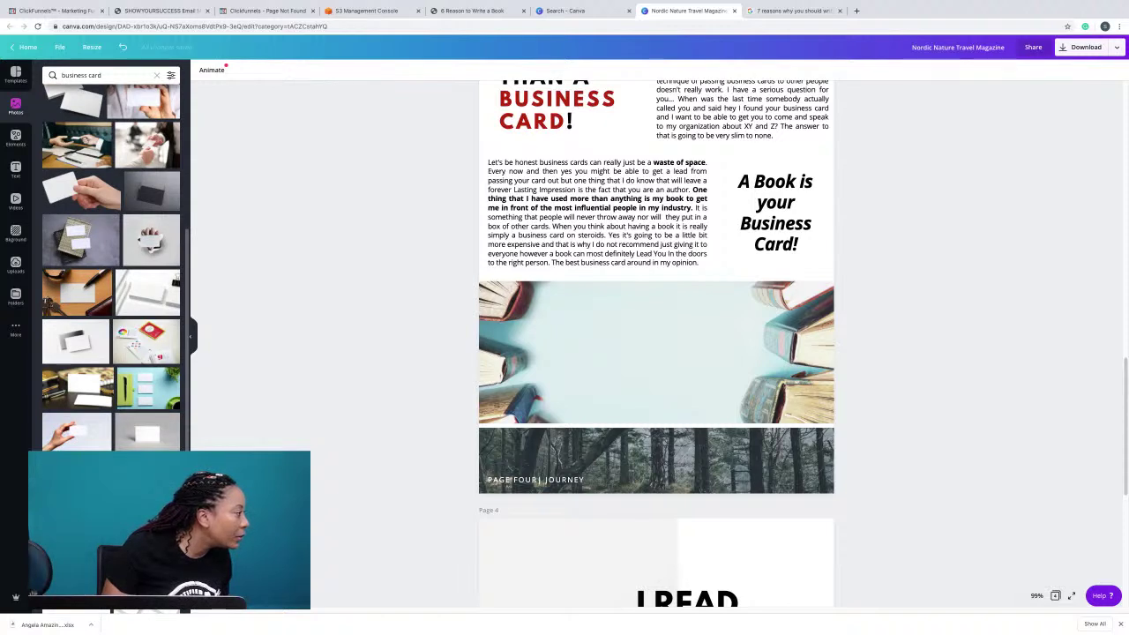
scroll(111, 264, "down", 1)
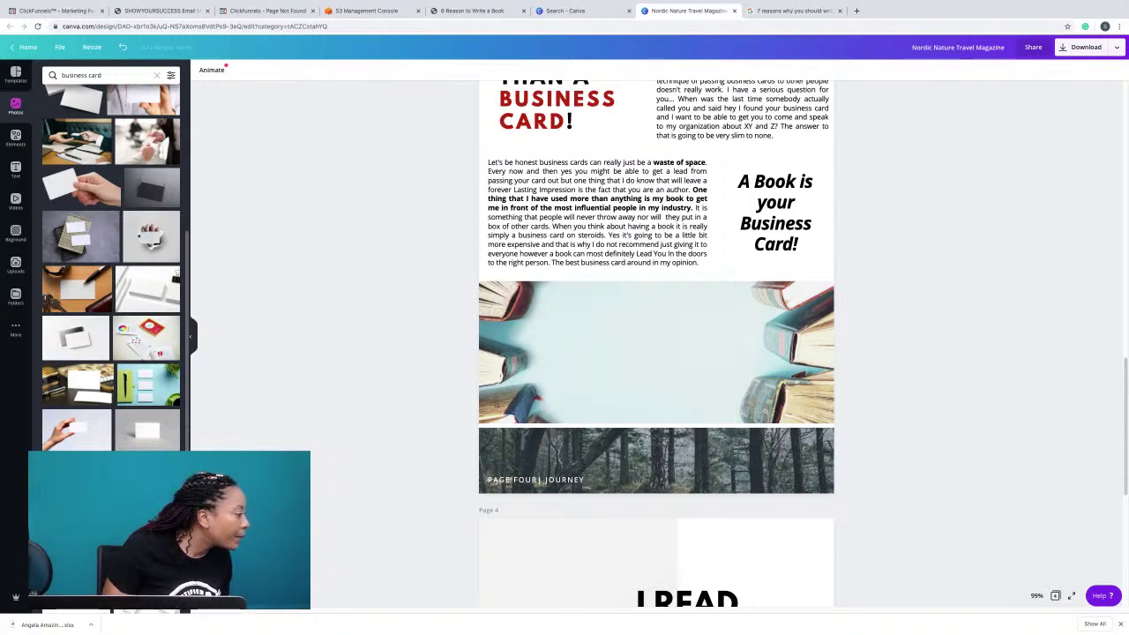
scroll(110, 265, "down", 1)
scroll(111, 265, "down", 2)
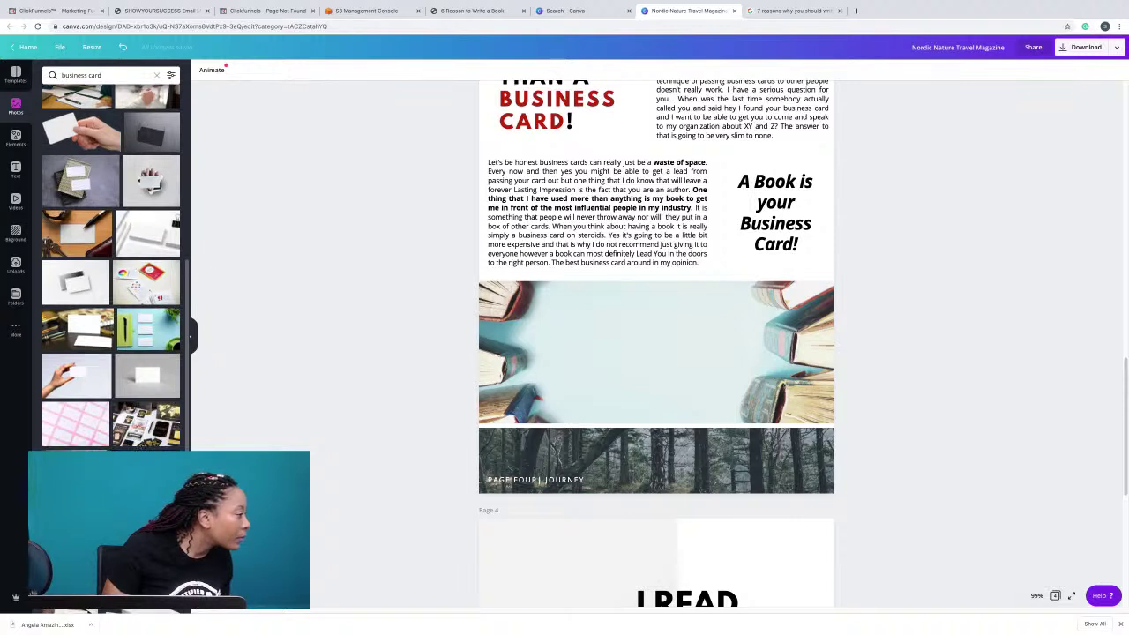
scroll(77, 441, "down", 3)
left_click(78, 446)
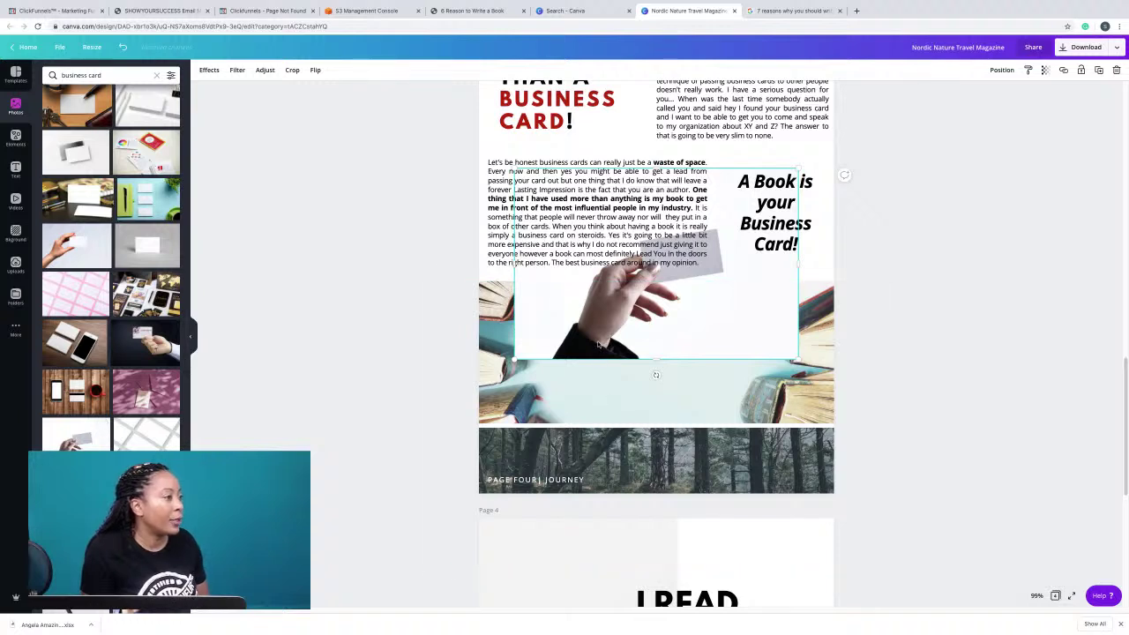
Remove the background from the photo of the hand holding the blank card, keeping it out of the photo frame.
left_click_drag(598, 340, 611, 293)
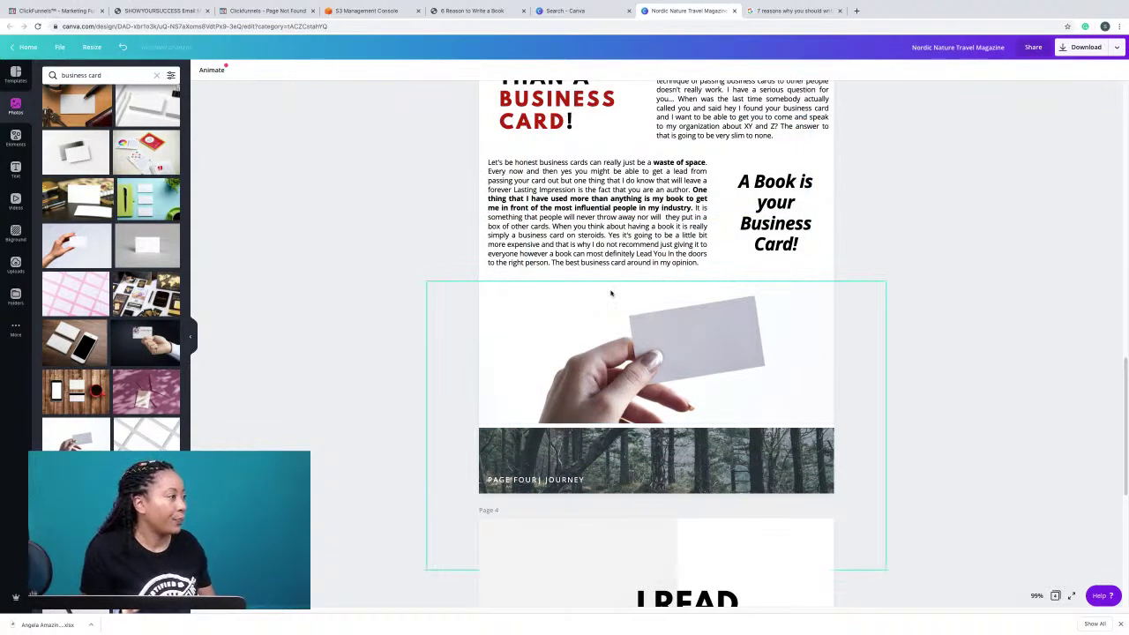
key("ctrl+z")
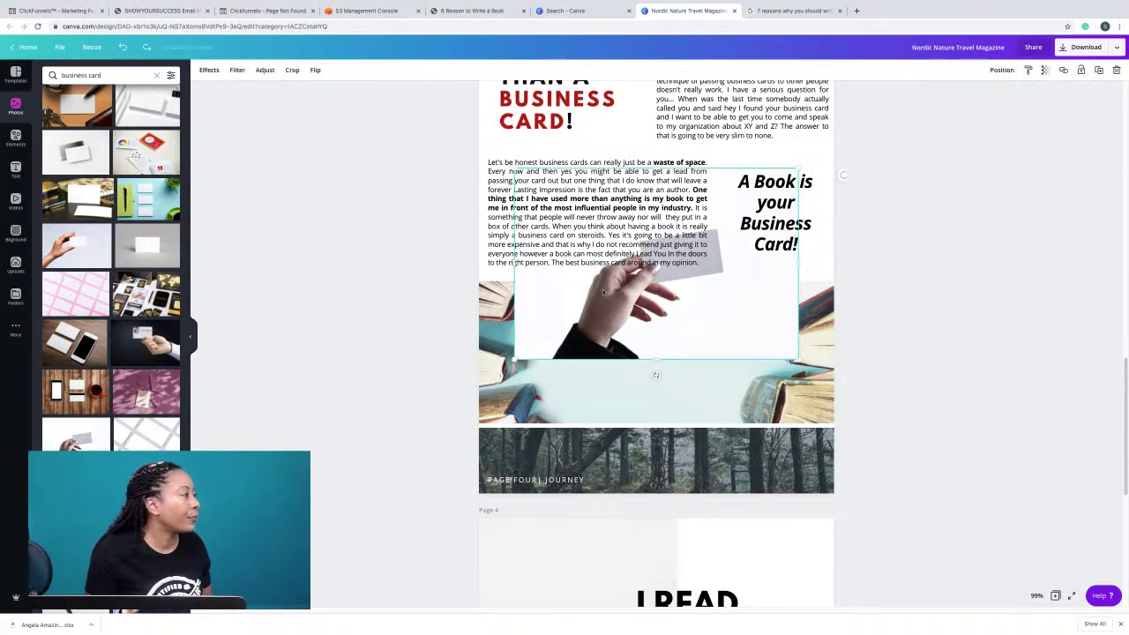
left_click(209, 70)
left_click(88, 102)
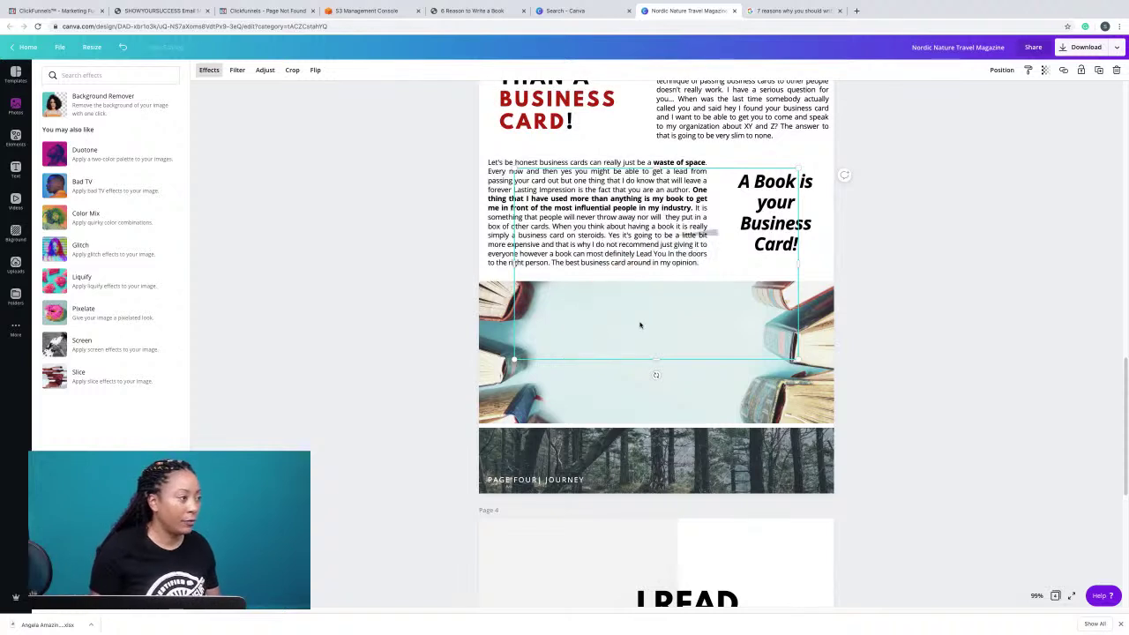
Move the hand cut-out down and slightly right so its sleeve meets the lower edge of the light blue books photo.
key("Down")
key("Down")
key("Down")
key("Down")
key("Down")
key("Down")
key("Down")
key("Down")
key("Down")
key("Down")
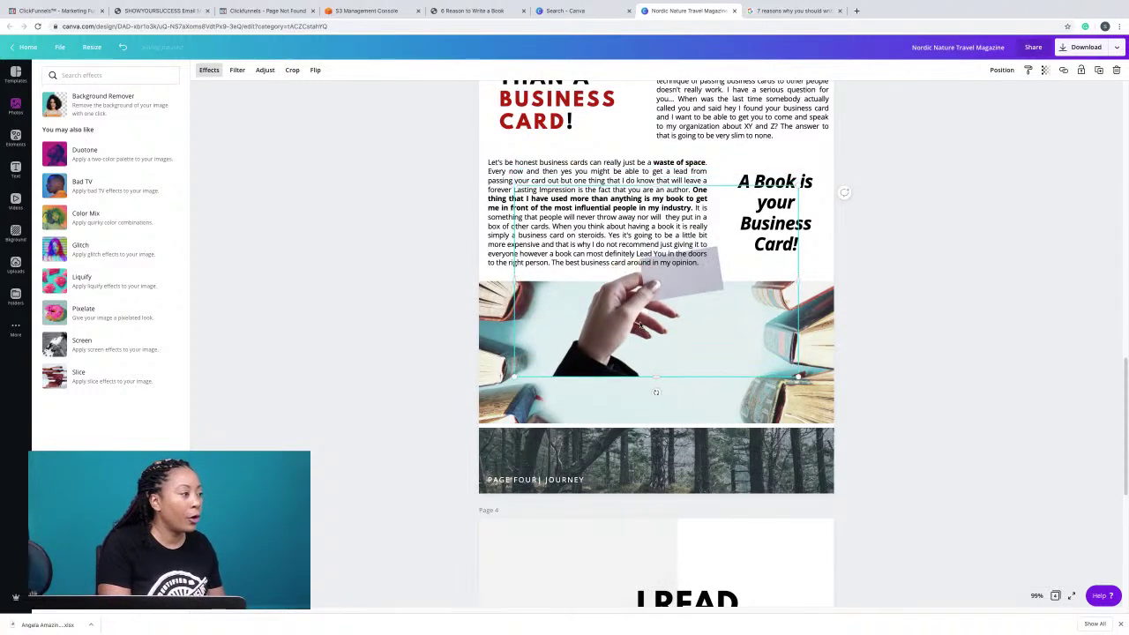
key("Down")
key("Down")
key("Down")
key("Down")
key("Down")
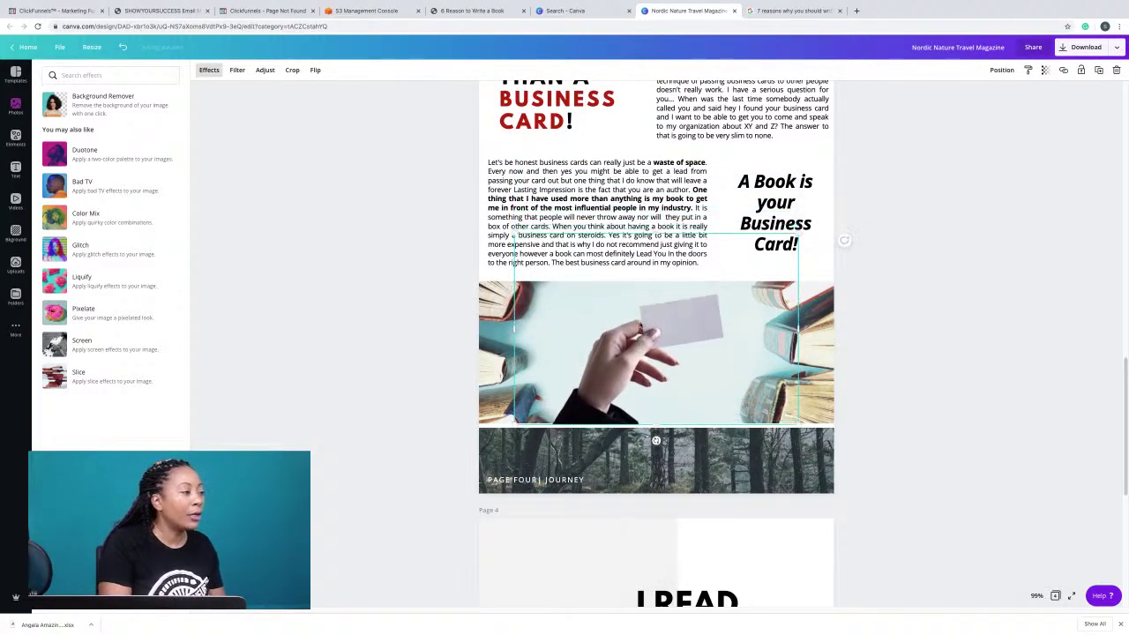
key("Down")
key("Down")
key("Down")
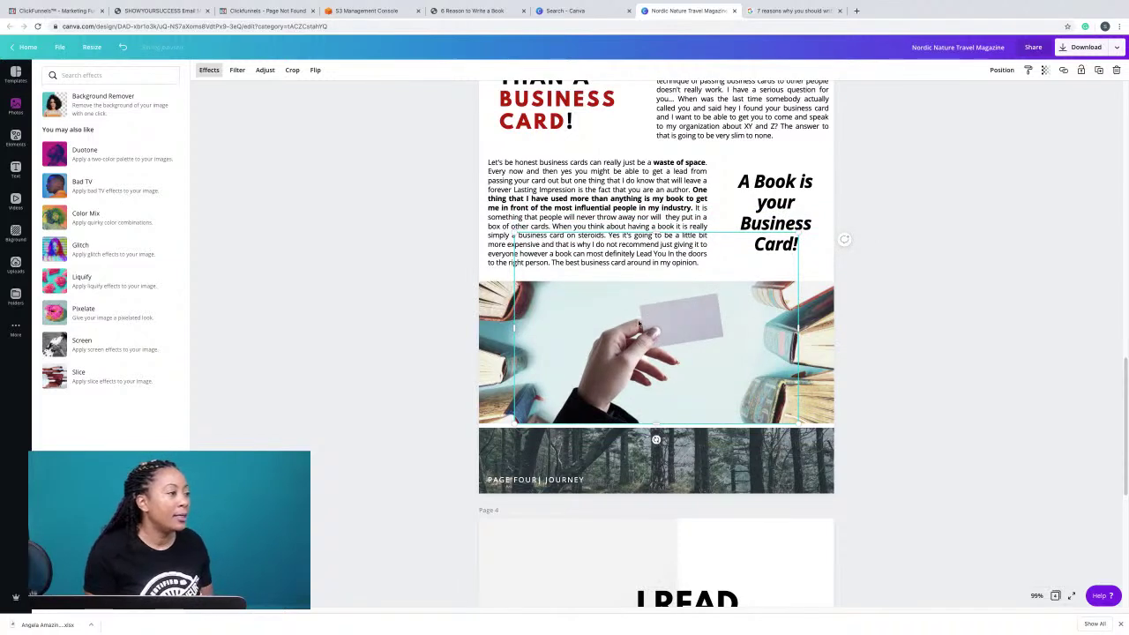
key("Right")
key("Right")
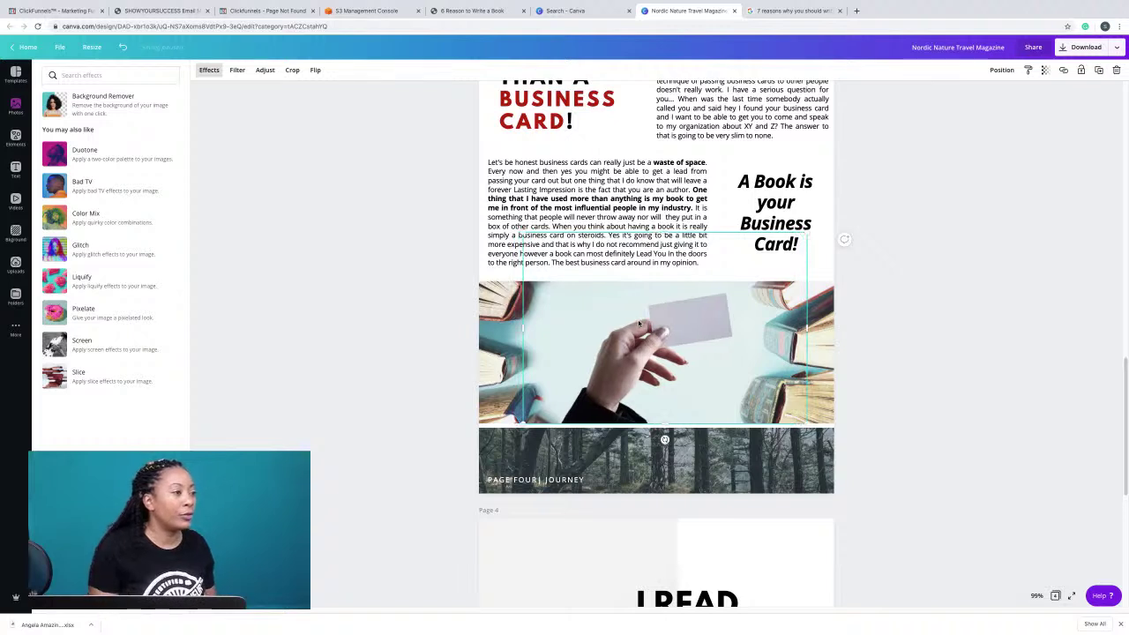
key("Escape")
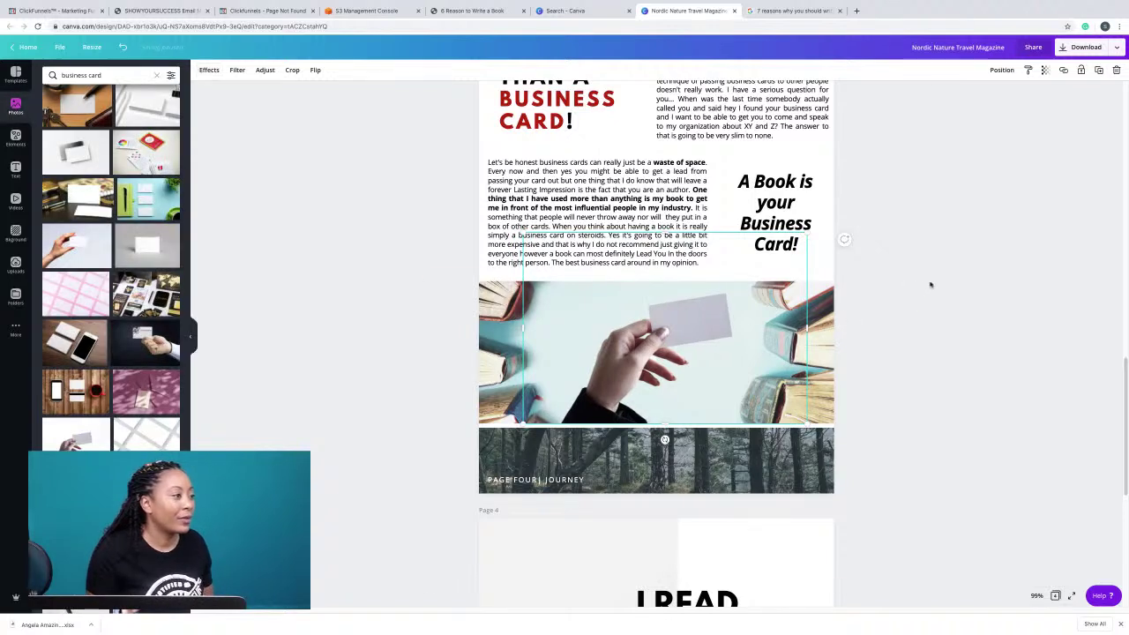
left_click(929, 285)
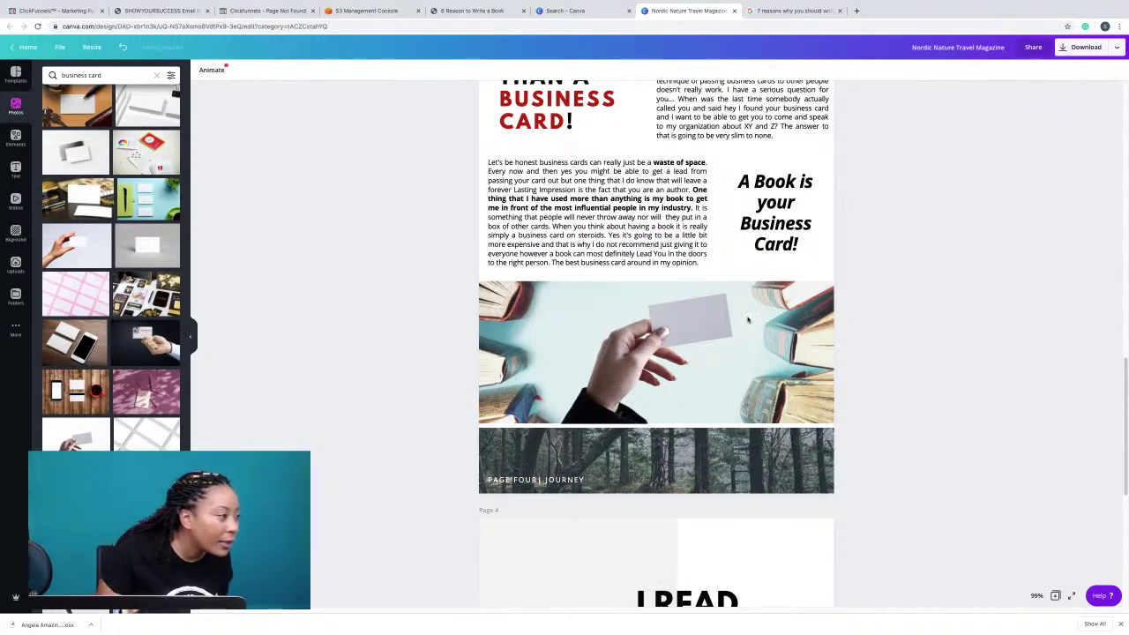
left_click(649, 344)
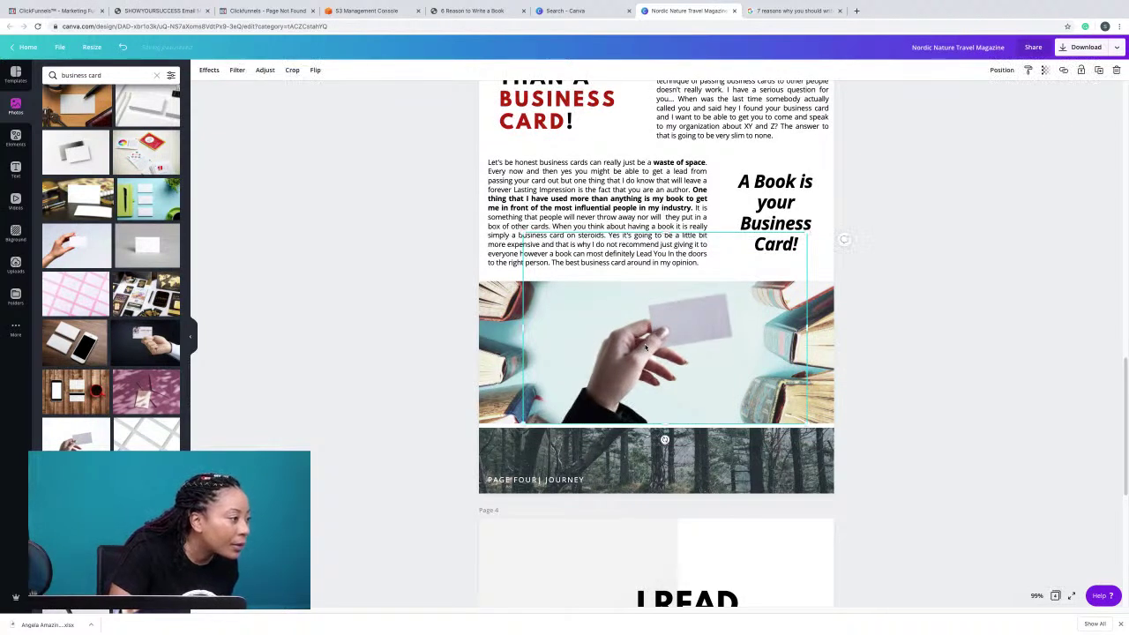
left_click(915, 328)
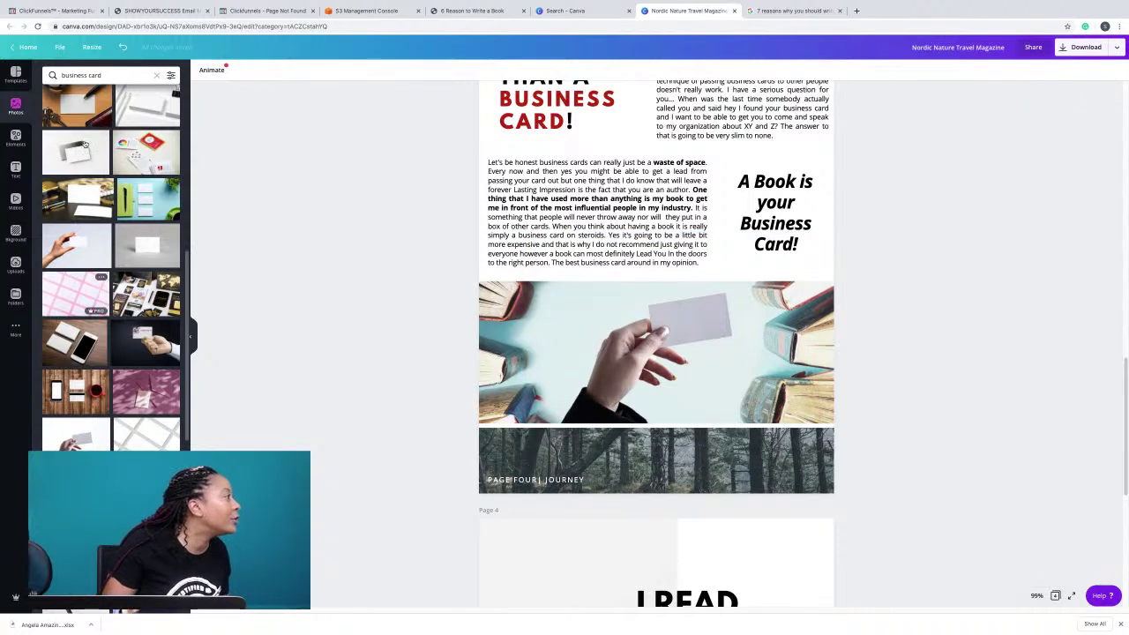
Search the elements for "x", add the red brush-stroke cross to page 3 and shrink it to about 2.1 by 2.1.
left_click(92, 75)
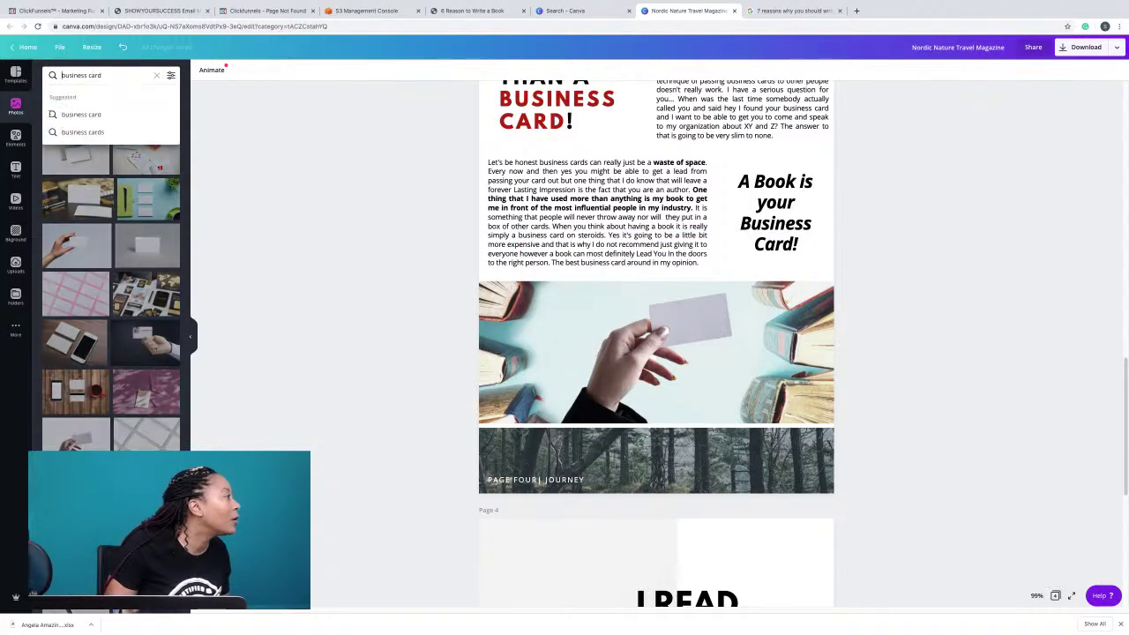
left_click(15, 136)
triple_click(103, 76)
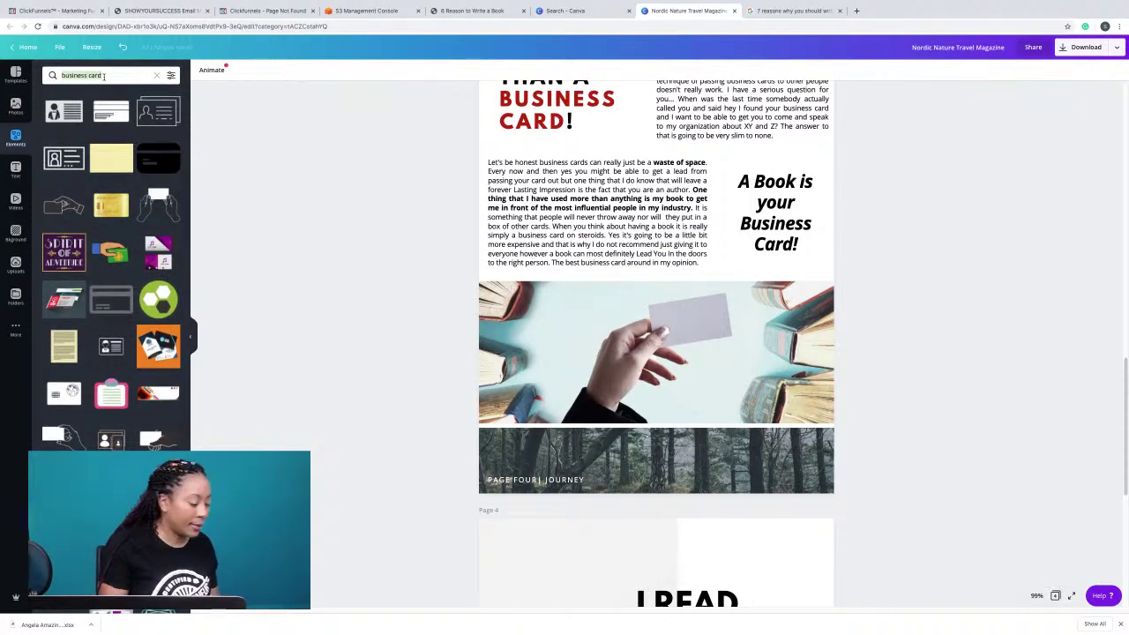
type("x")
key("Return")
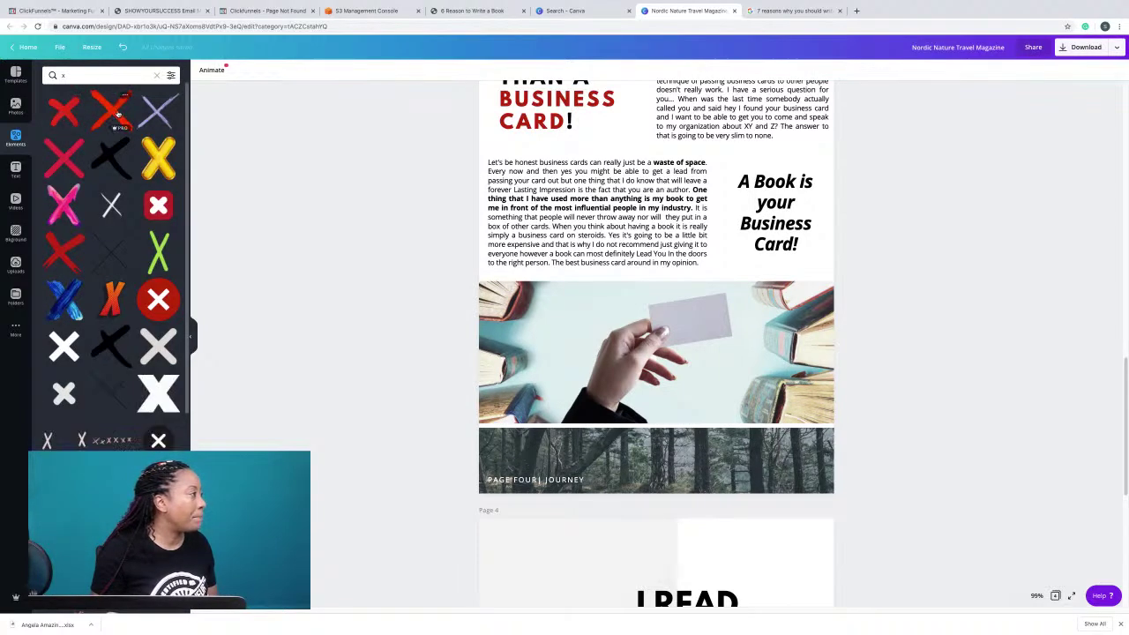
left_click_drag(119, 109, 658, 251)
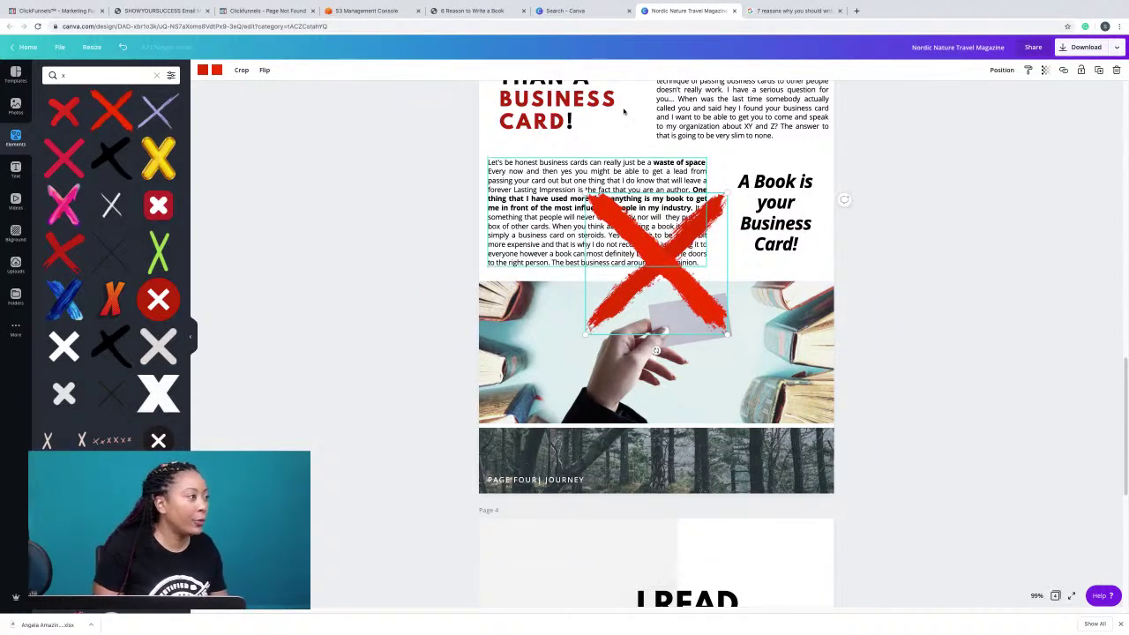
left_click_drag(585, 194, 643, 249)
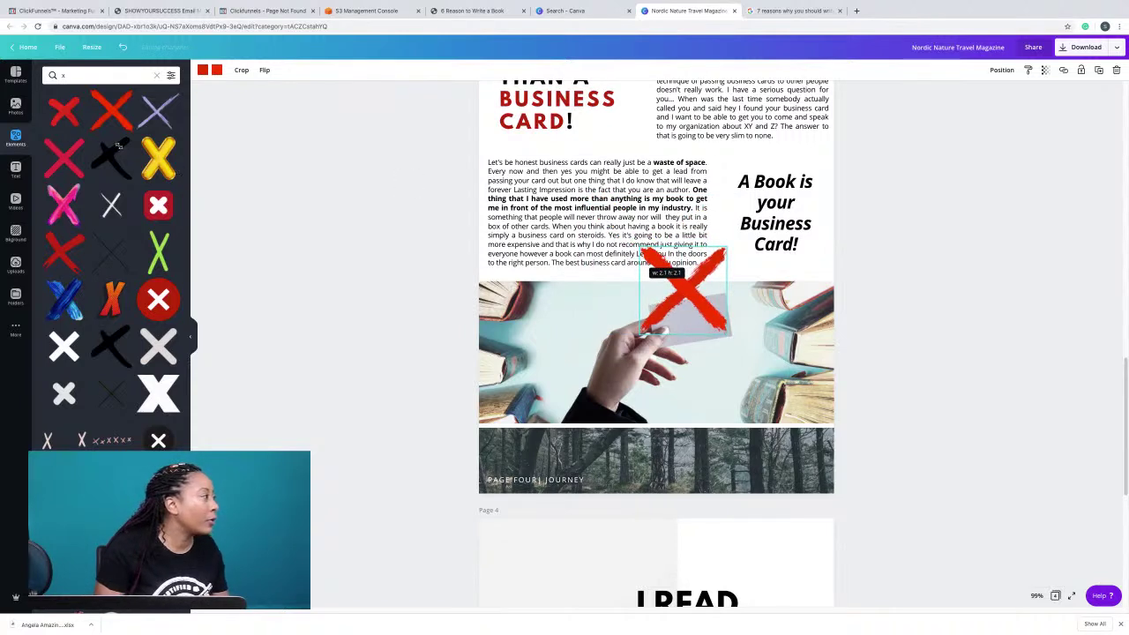
Add a subheading reading "Business Card" to page 3 and set its font size to 24.
left_click(15, 169)
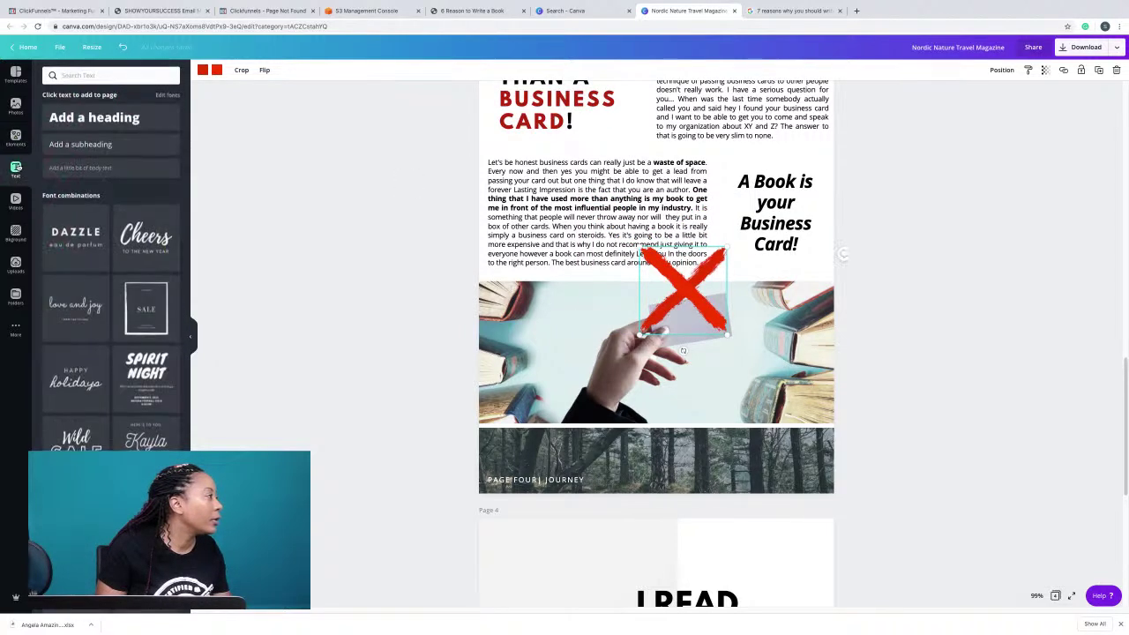
left_click(85, 144)
type("Business Card")
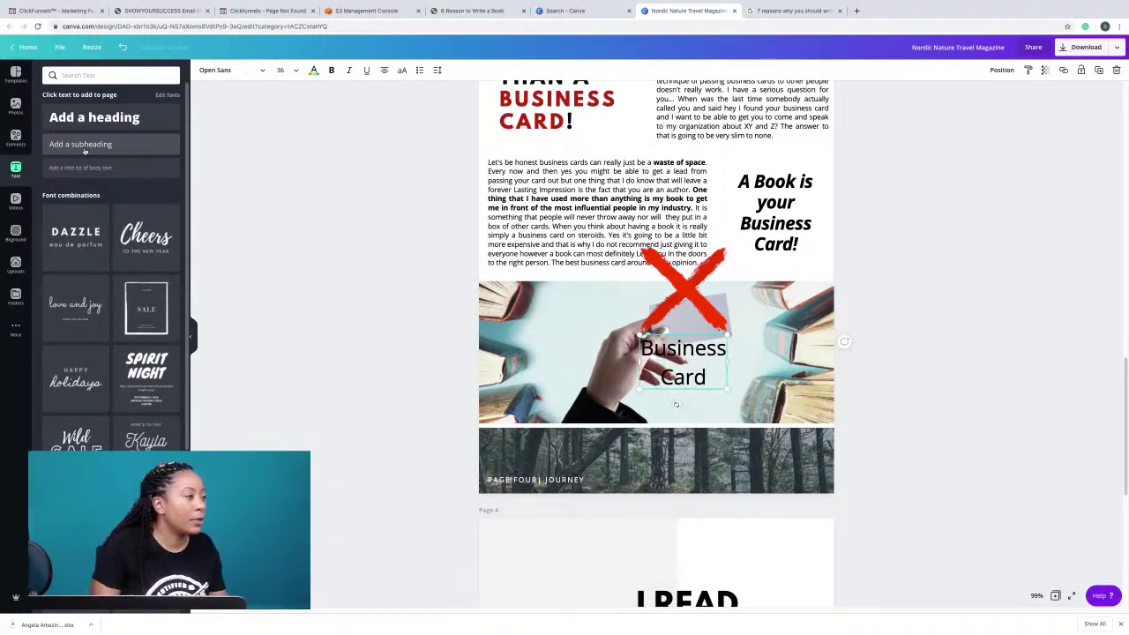
key("ctrl+a")
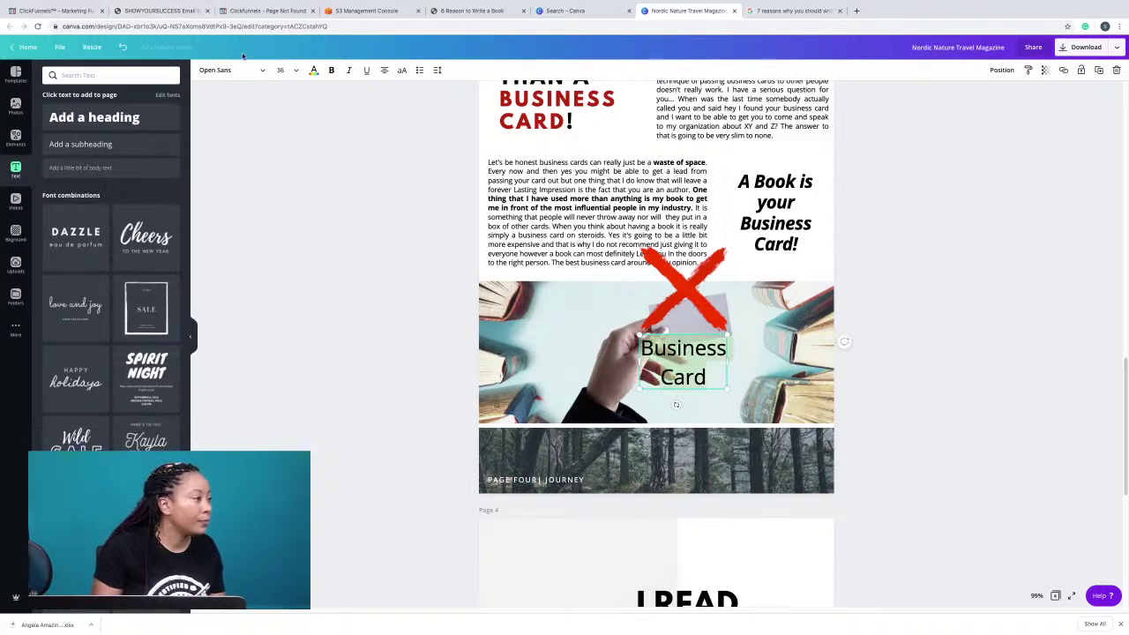
left_click(294, 74)
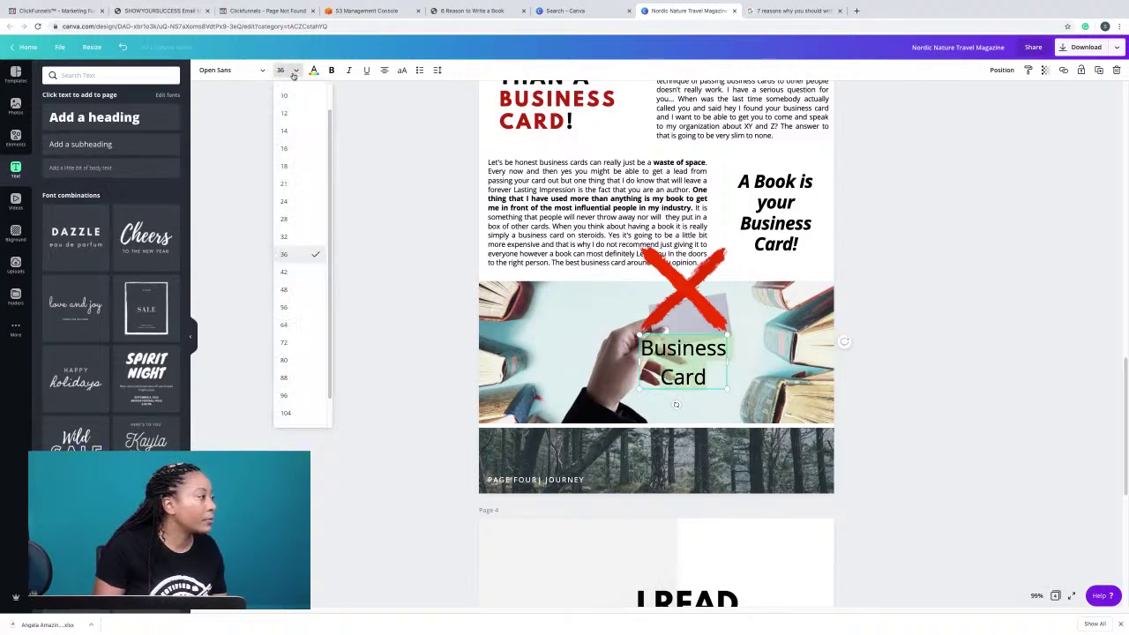
left_click(299, 209)
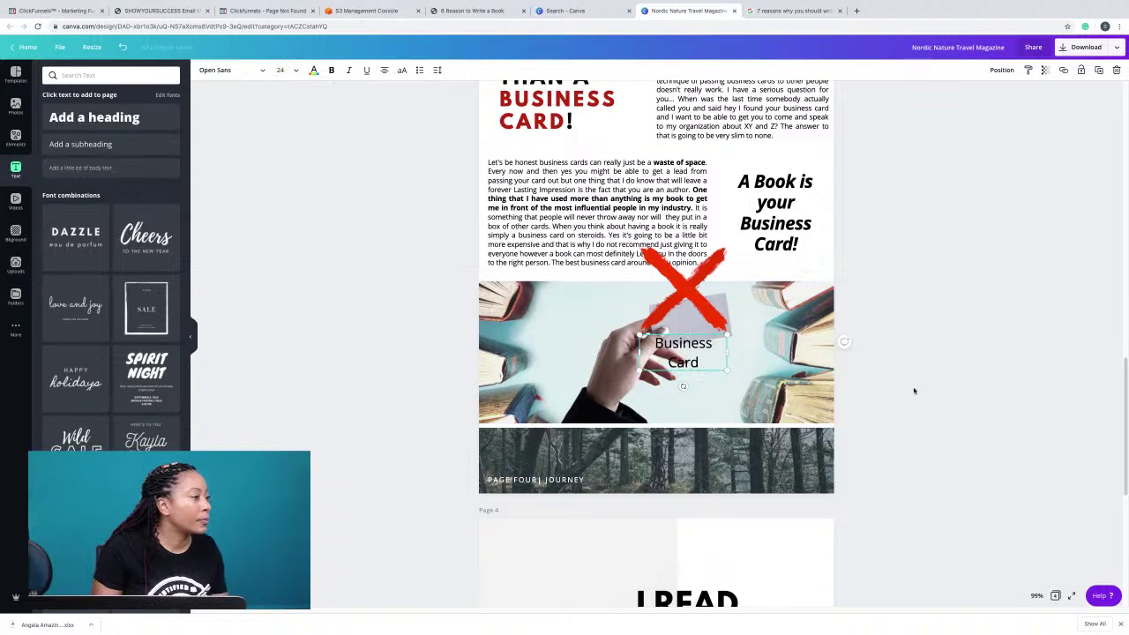
Tilt the "Business Card" text slightly counterclockwise and move it up and right onto the blank card in the hand.
mouse_move(683, 389)
left_mouse_down()
mouse_move(713, 396)
mouse_move(685, 394)
left_mouse_up()
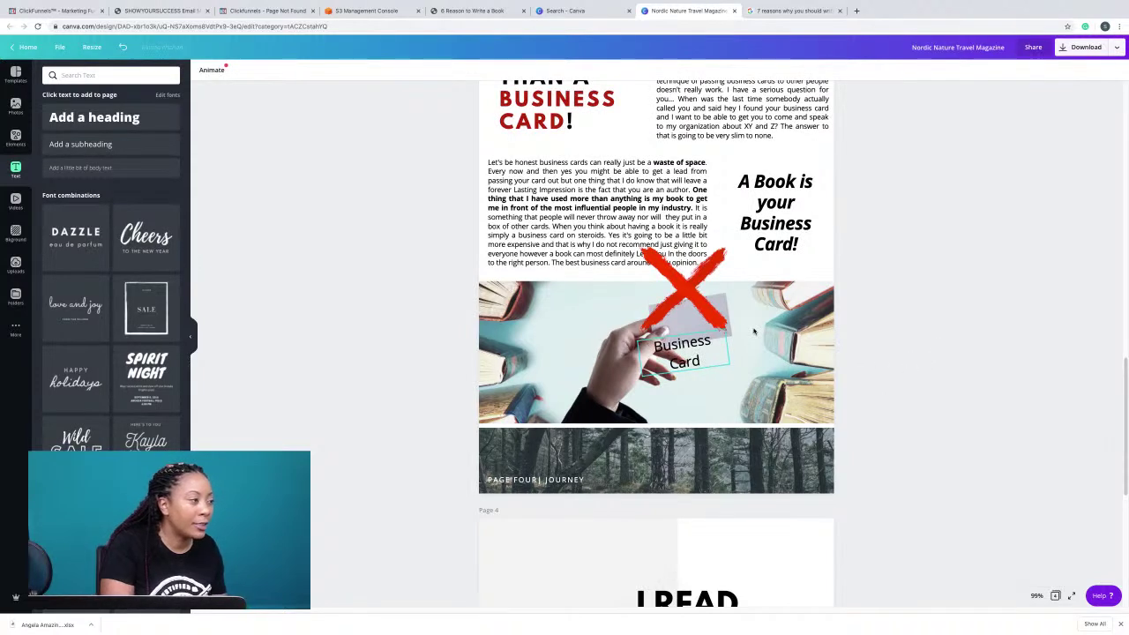
key("shift+Up")
key("shift+Up")
key("shift+Up")
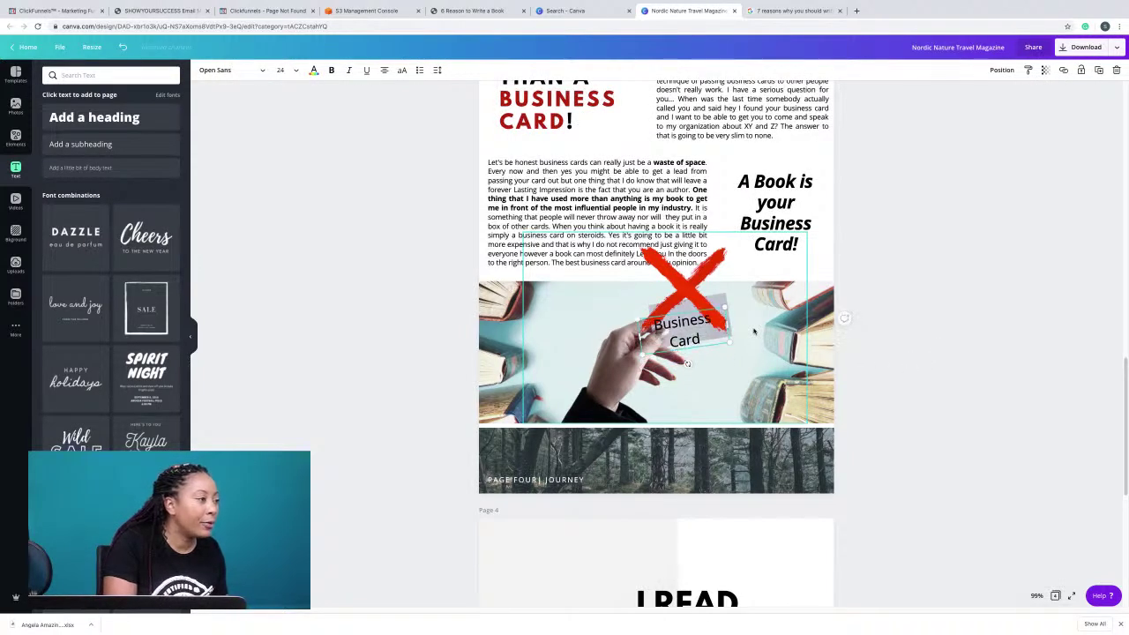
key("shift+Right")
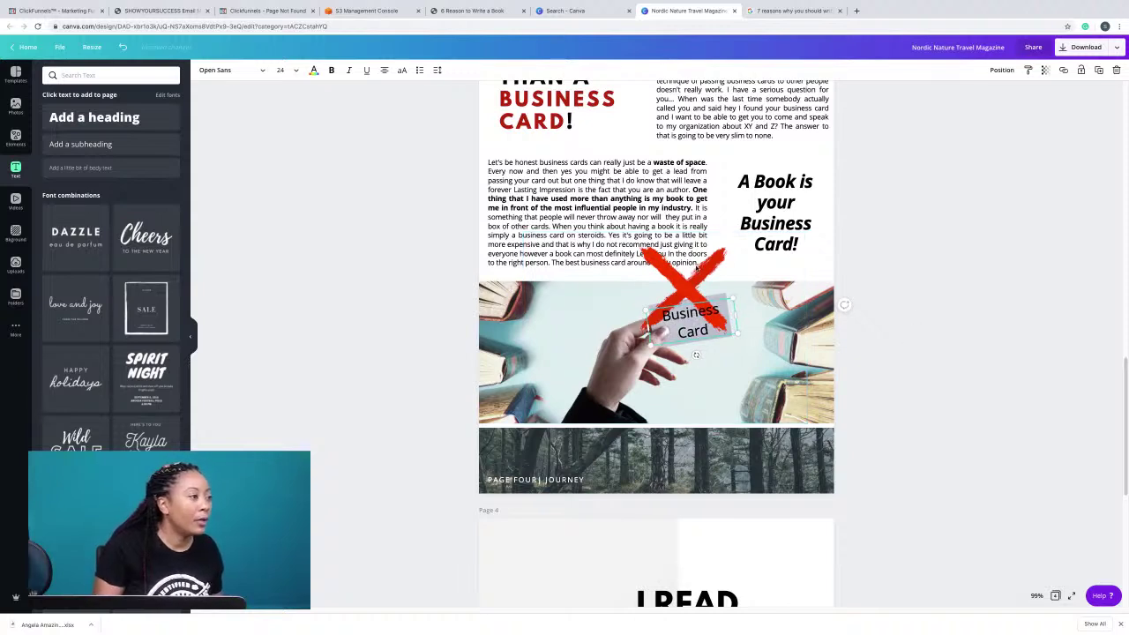
Bring the red cross in front of the "Business Card" text and move it down over the card.
left_click(693, 280)
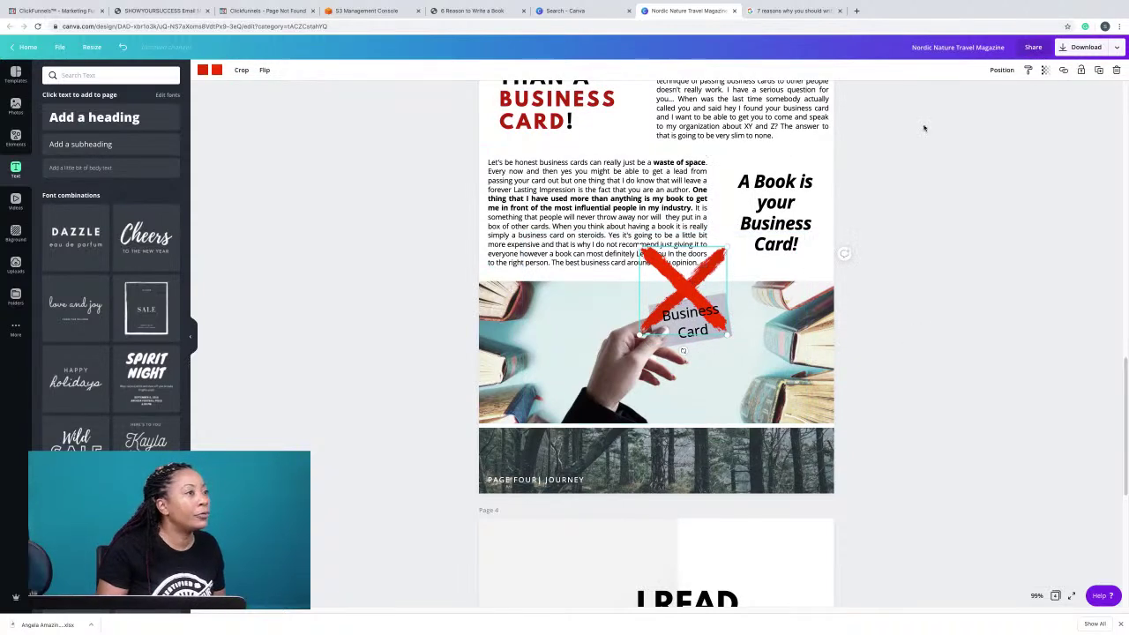
left_click(999, 70)
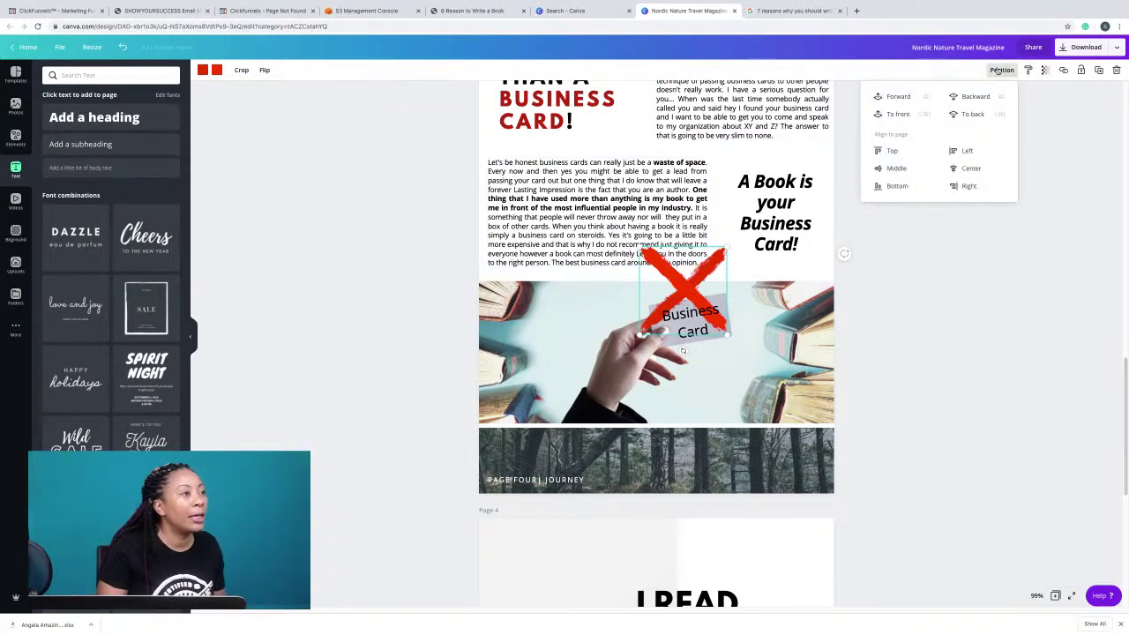
left_click(893, 96)
key("shift+Down")
key("shift+Down")
key("shift+Down")
key("shift+Down")
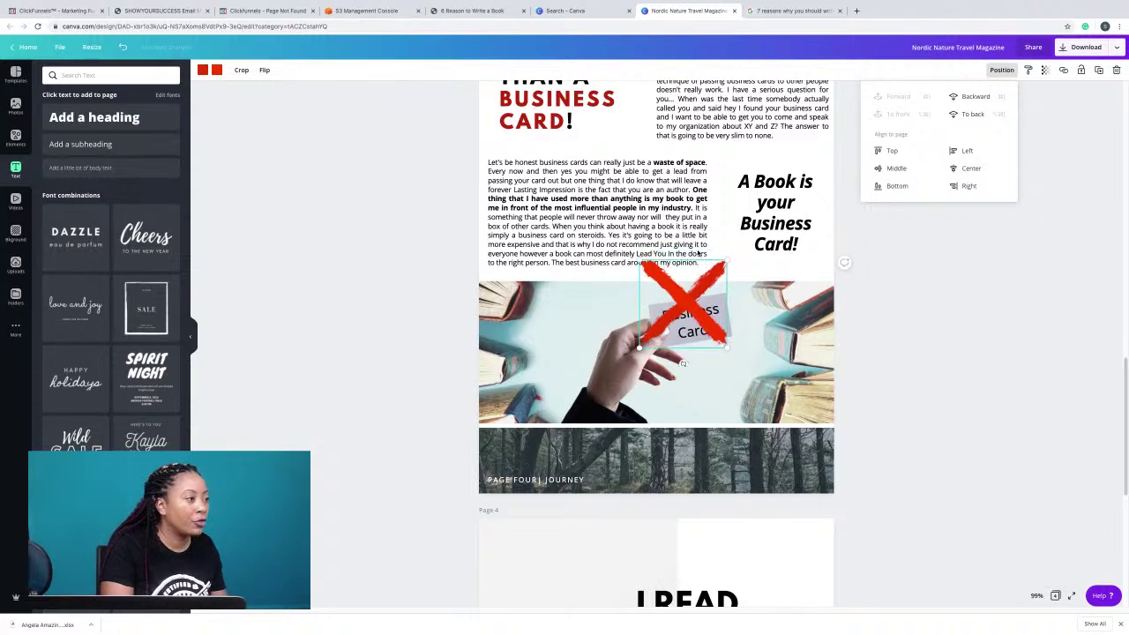
Shrink the red brush-stroke cross further and reposition it over the "Business Card" text on the hand's card.
key("shift+Right")
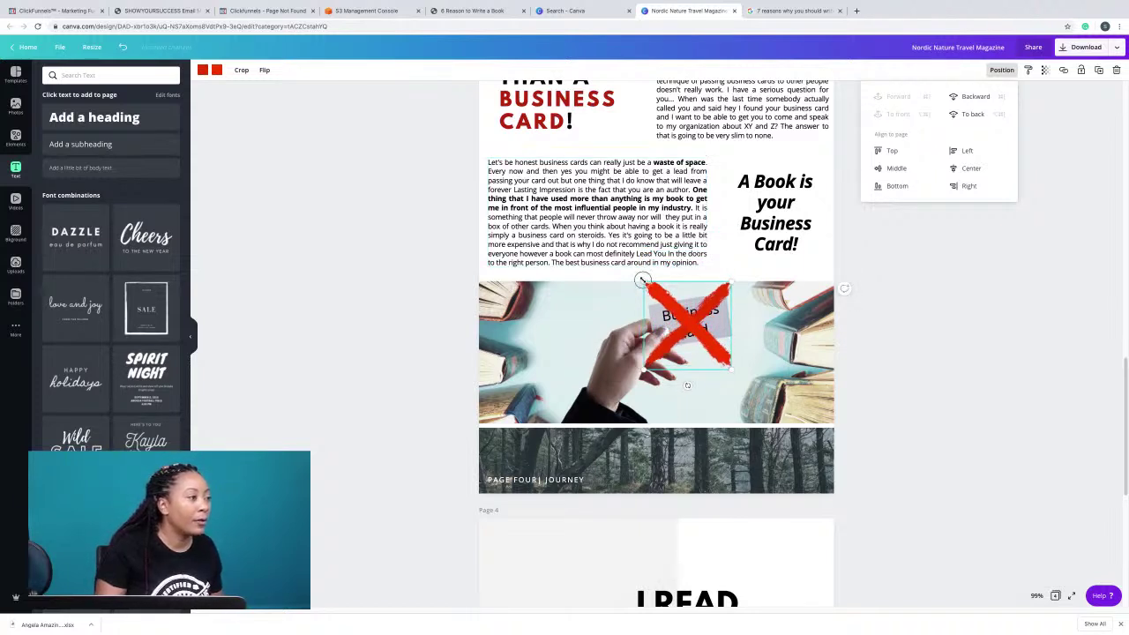
left_click(654, 298)
mouse_move(643, 282)
left_mouse_down()
mouse_move(672, 307)
mouse_move(656, 299)
left_mouse_up()
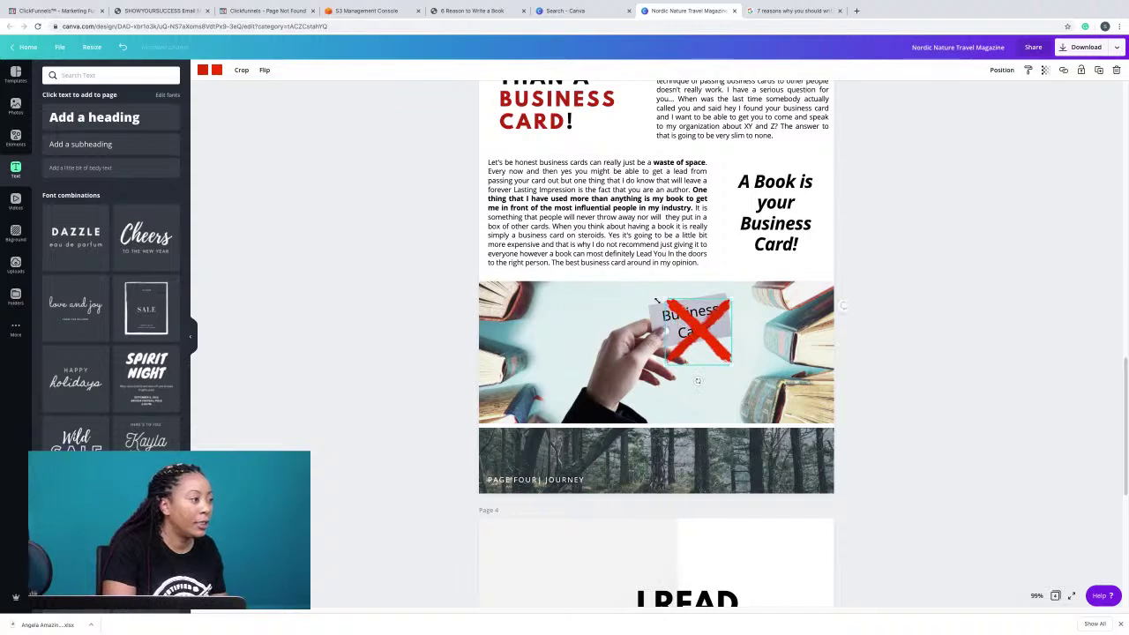
left_click_drag(697, 335, 681, 328)
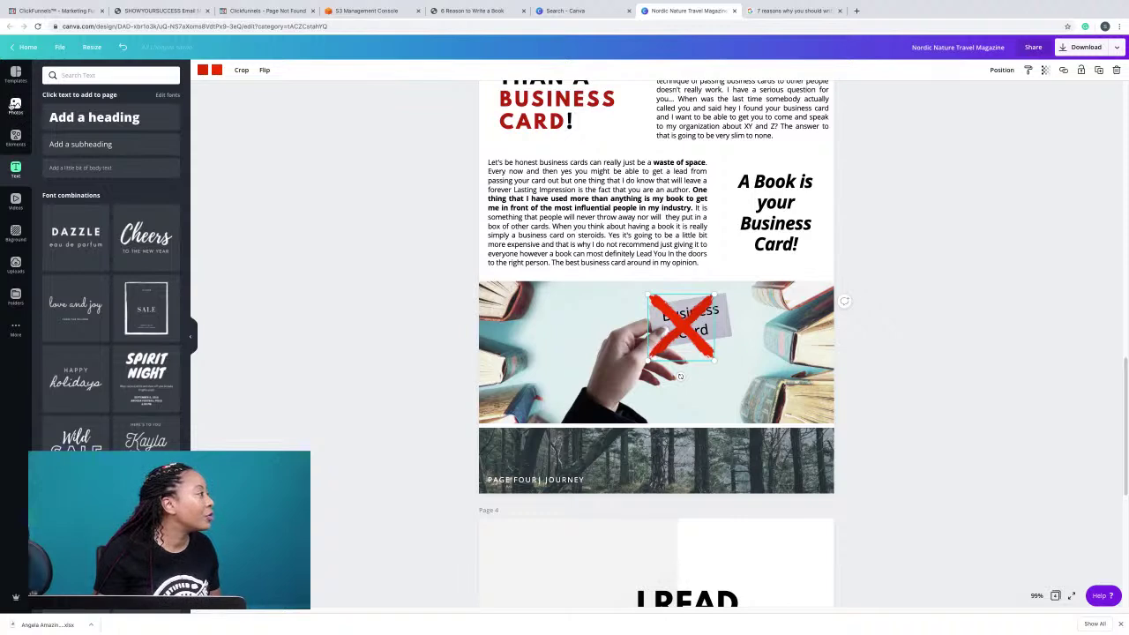
Search the photo library for "black background".
left_click(15, 105)
left_click(85, 76)
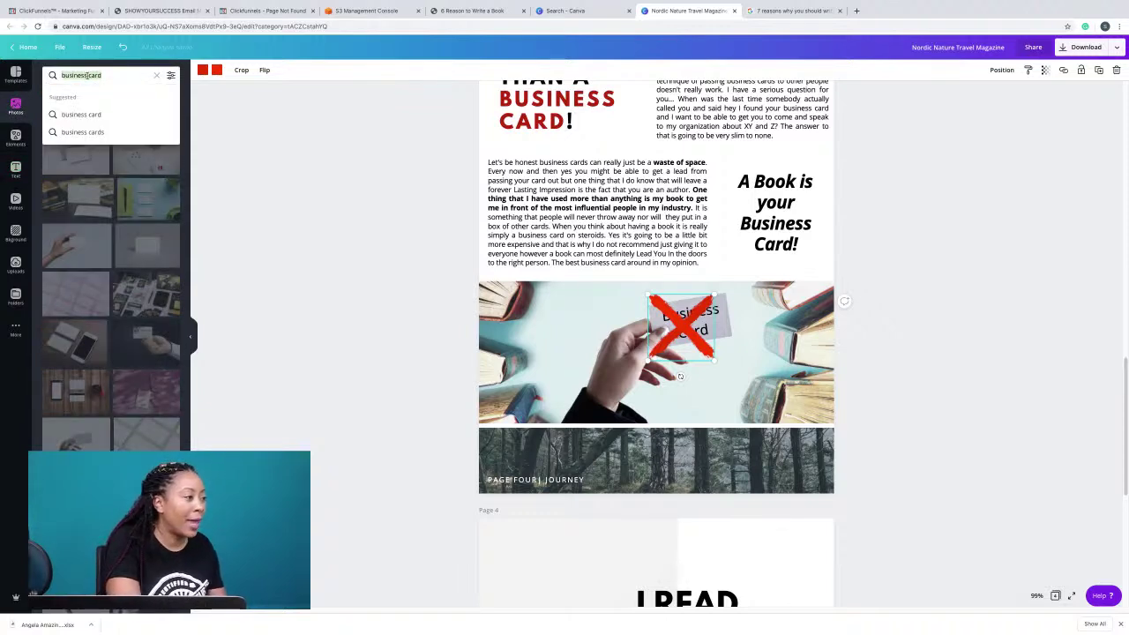
type("back")
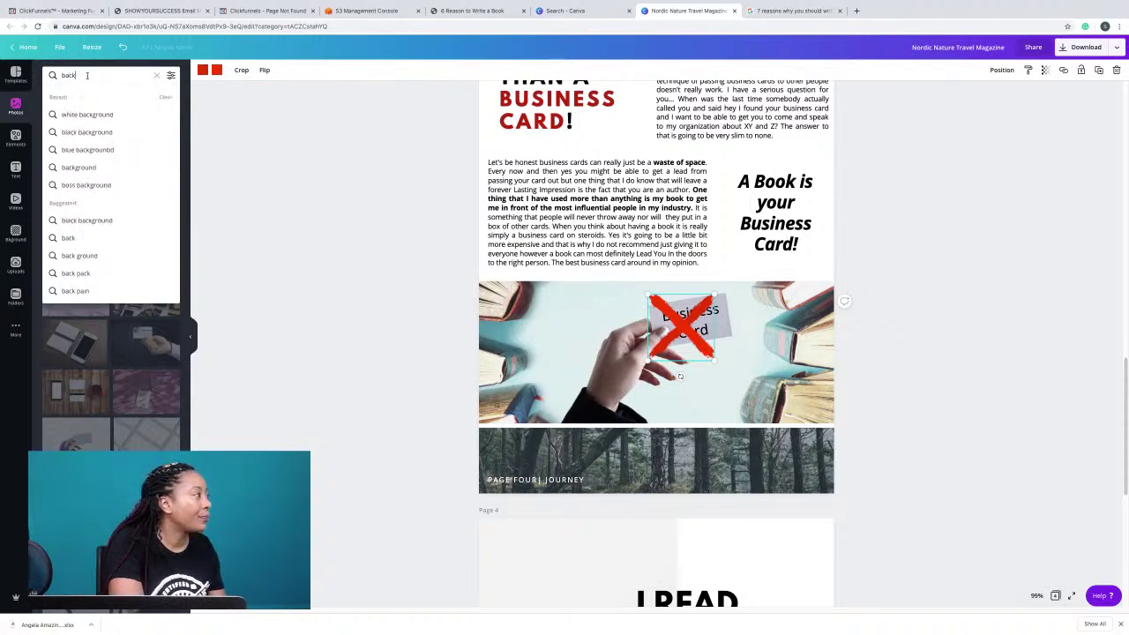
key("BackSpace")
type("lack backg")
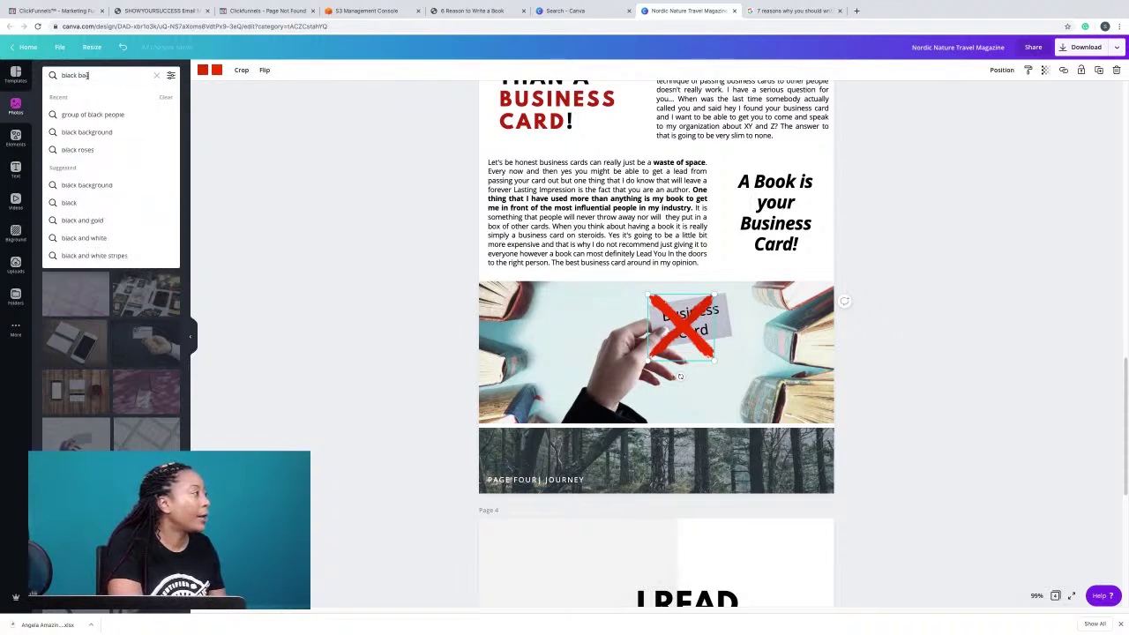
type("round")
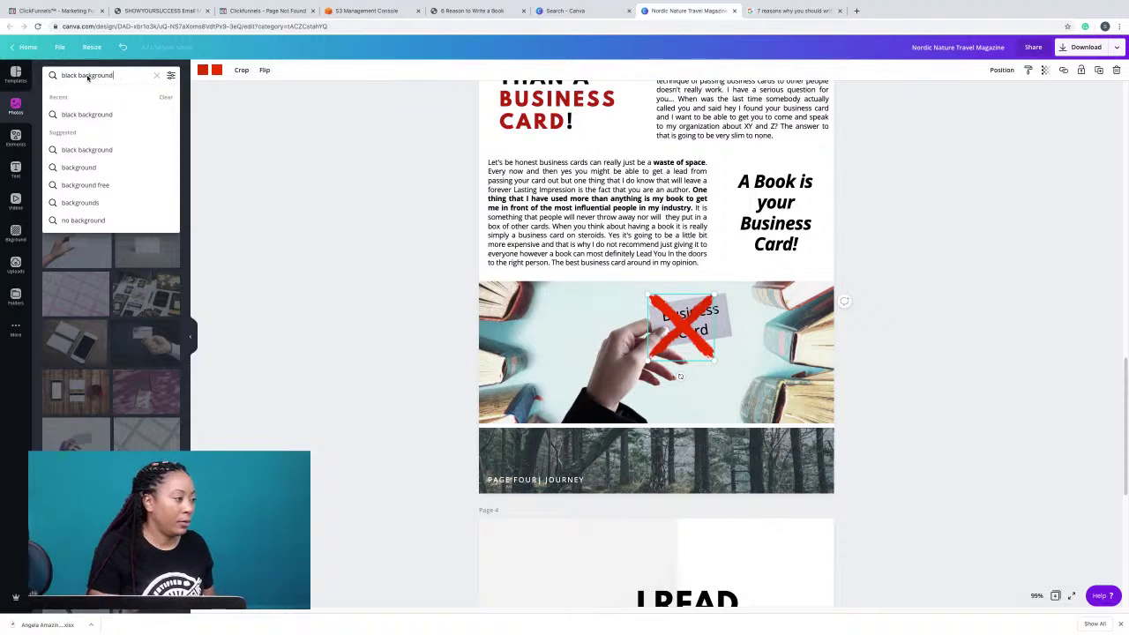
key("Return")
Delete the "PAGE FOUR | JOURNEY" footer text and replace the forest strip on page 3 with a dark textured background photo.
left_click(558, 481)
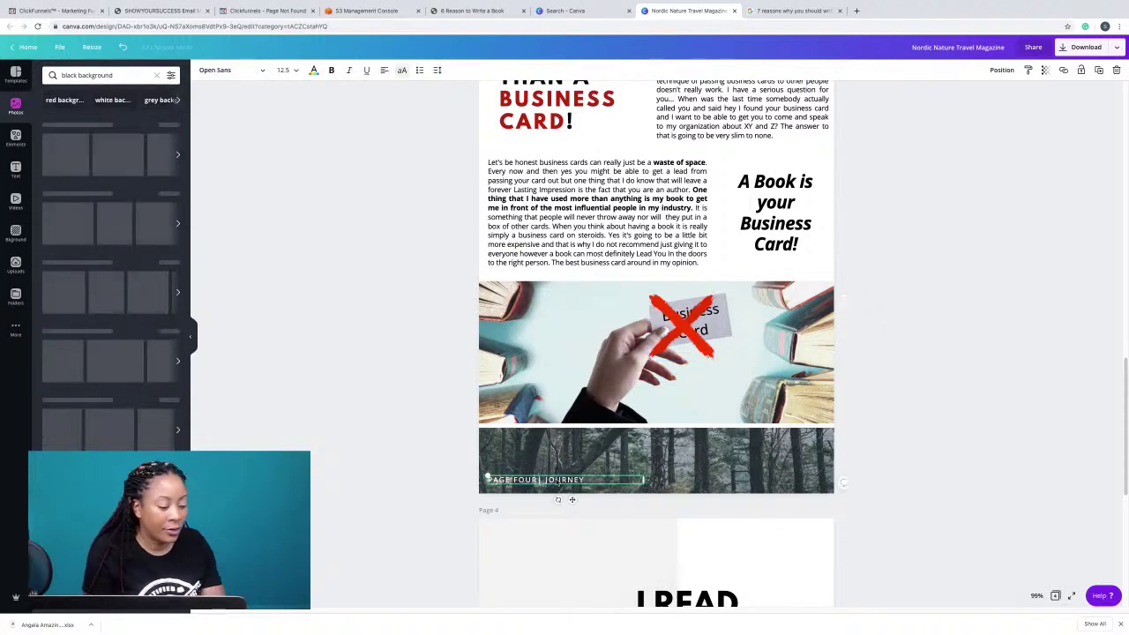
left_click(414, 347)
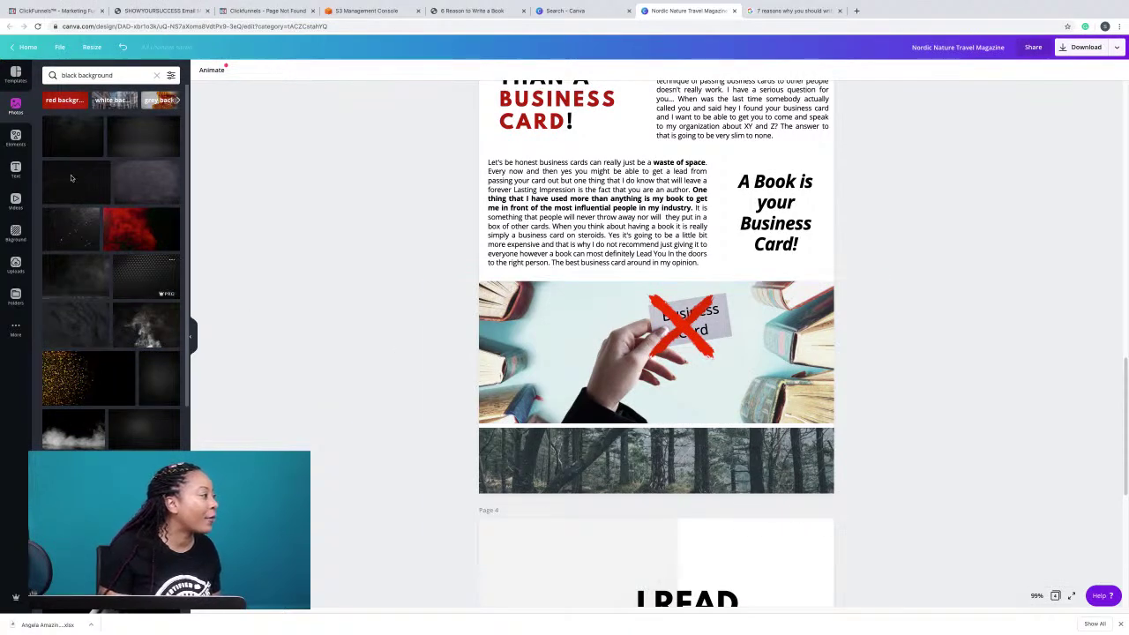
mouse_move(161, 215)
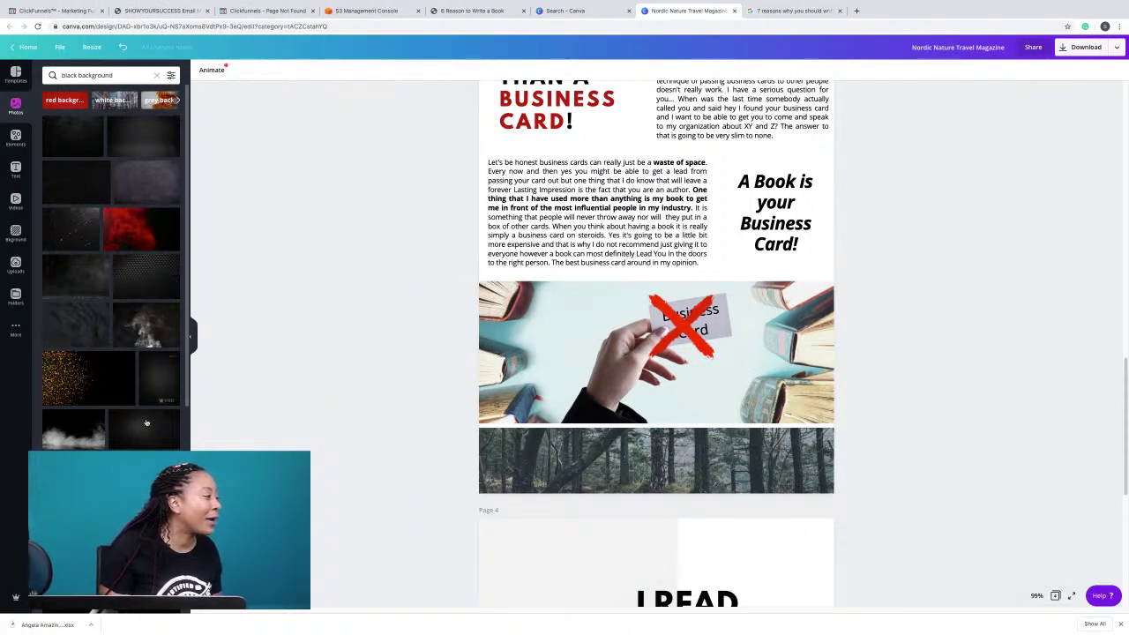
mouse_move(110, 358)
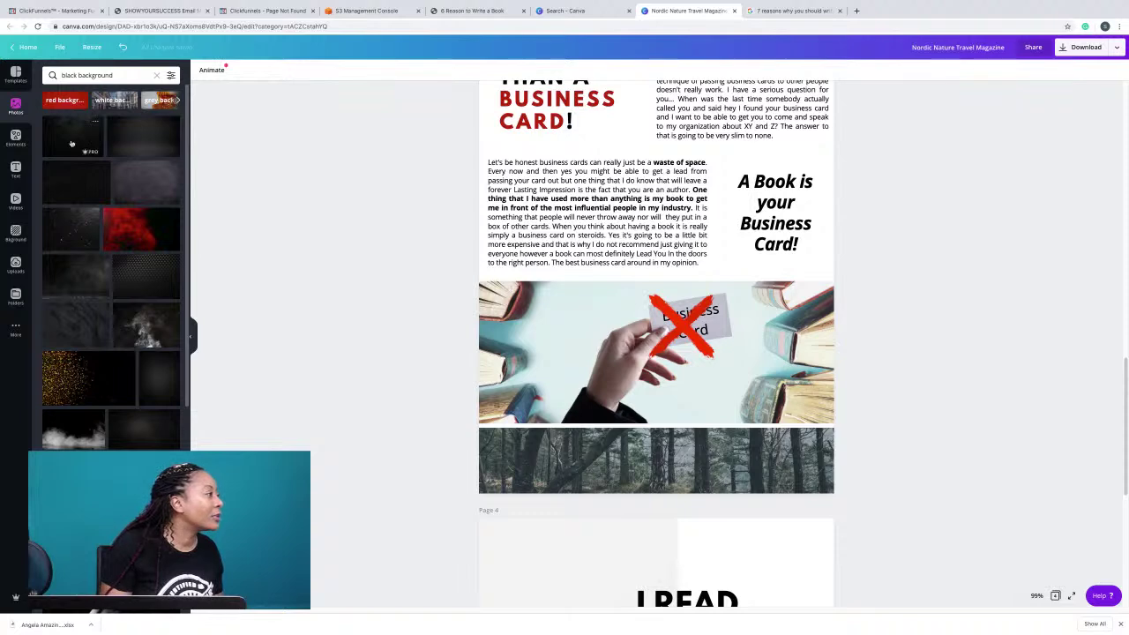
left_click(71, 142)
left_click_drag(71, 141, 551, 465)
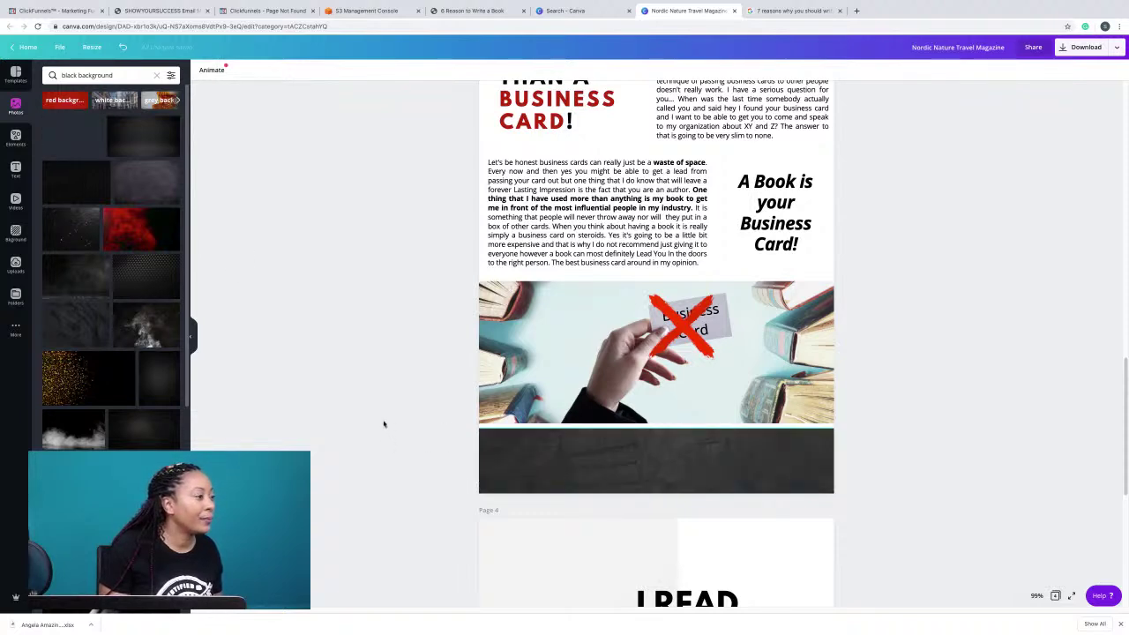
scroll(384, 424, "up", 2)
scroll(384, 425, "down", 1)
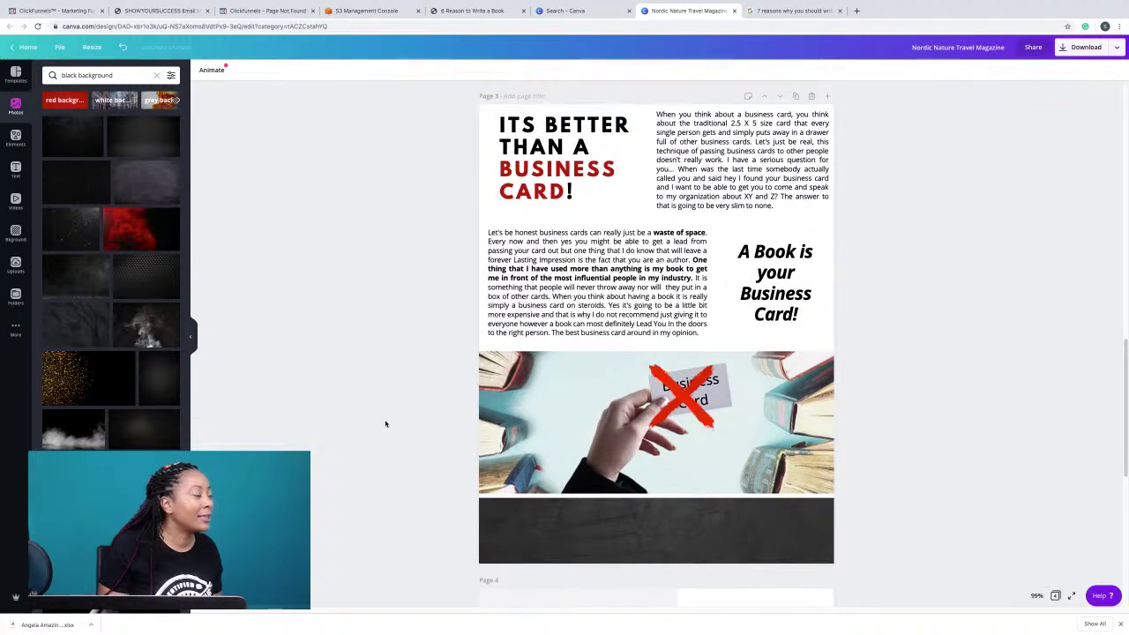
scroll(385, 424, "down", 1)
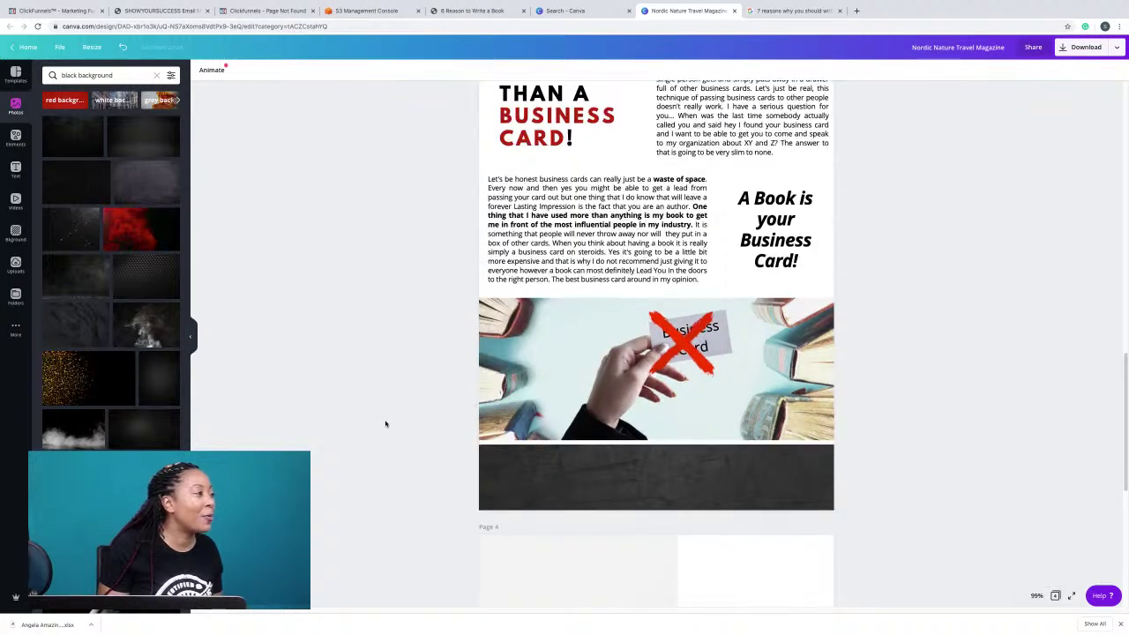
scroll(386, 424, "down", 1)
scroll(385, 425, "down", 1)
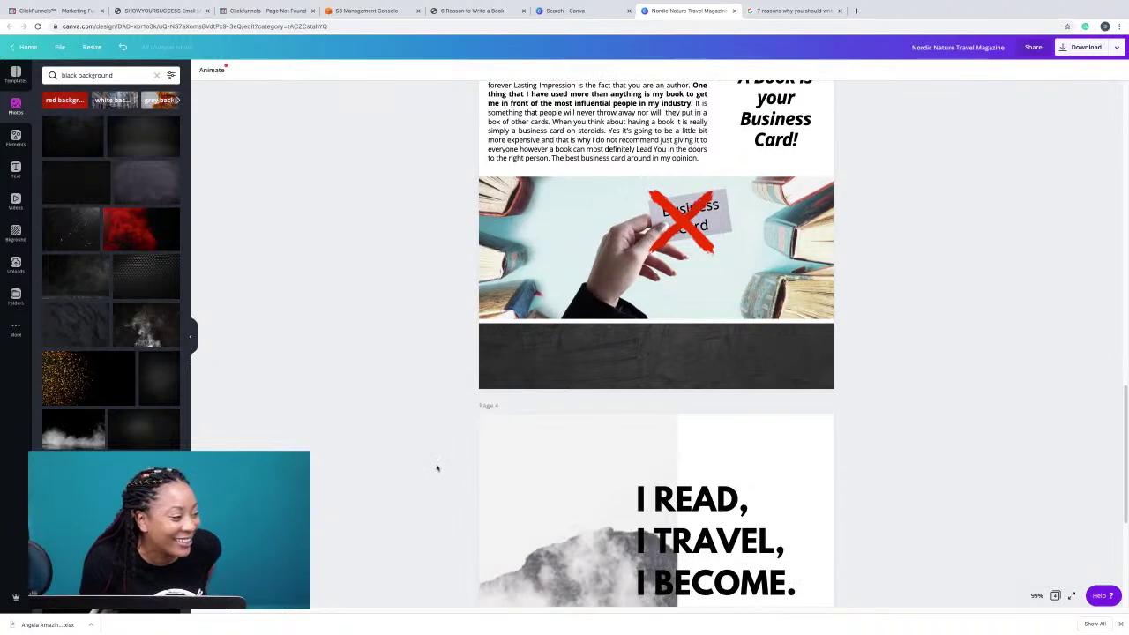
scroll(437, 464, "down", 1)
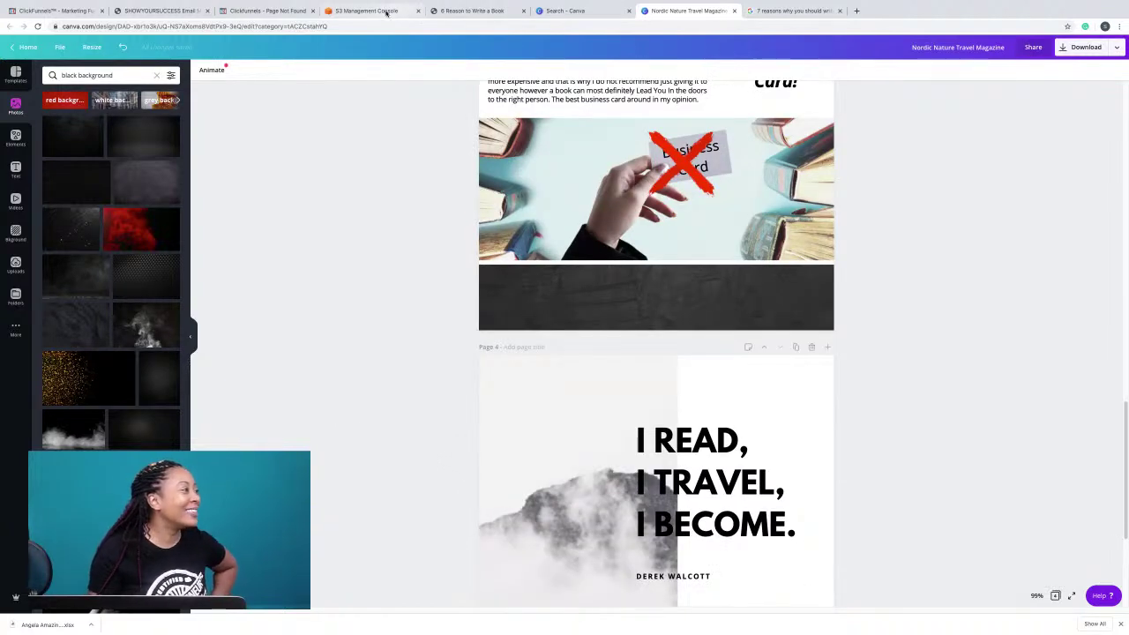
Switch to the "6 Reason to Write a Book" PDF and copy the first paragraph under "It Builds Your Credibility".
left_click(486, 18)
scroll(593, 286, "down", 5)
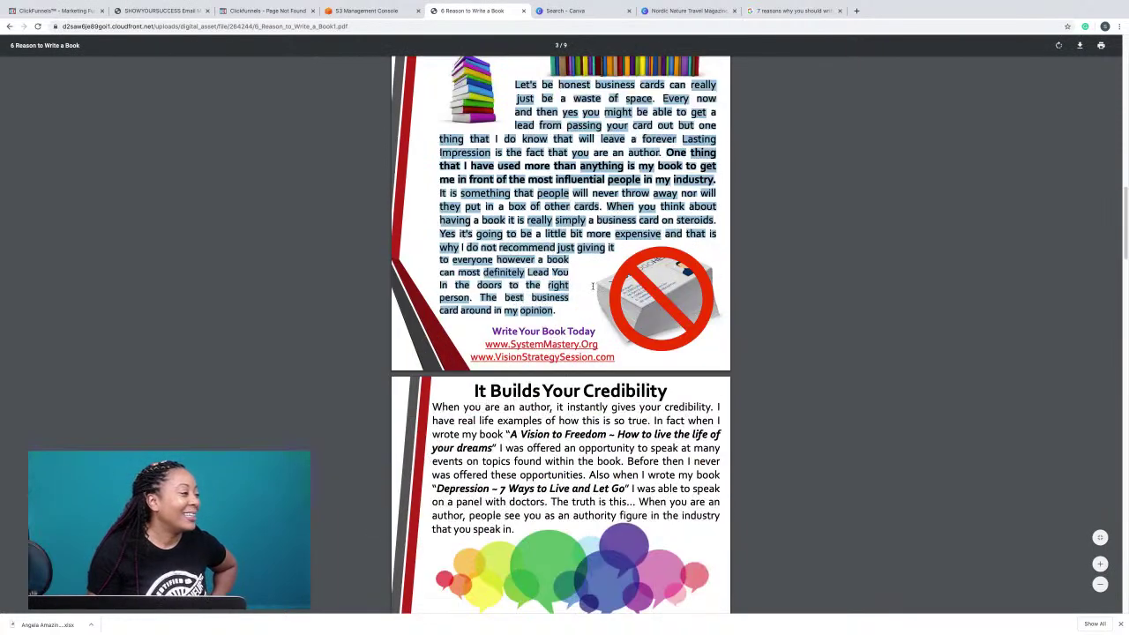
scroll(593, 286, "down", 3)
scroll(553, 274, "down", 2)
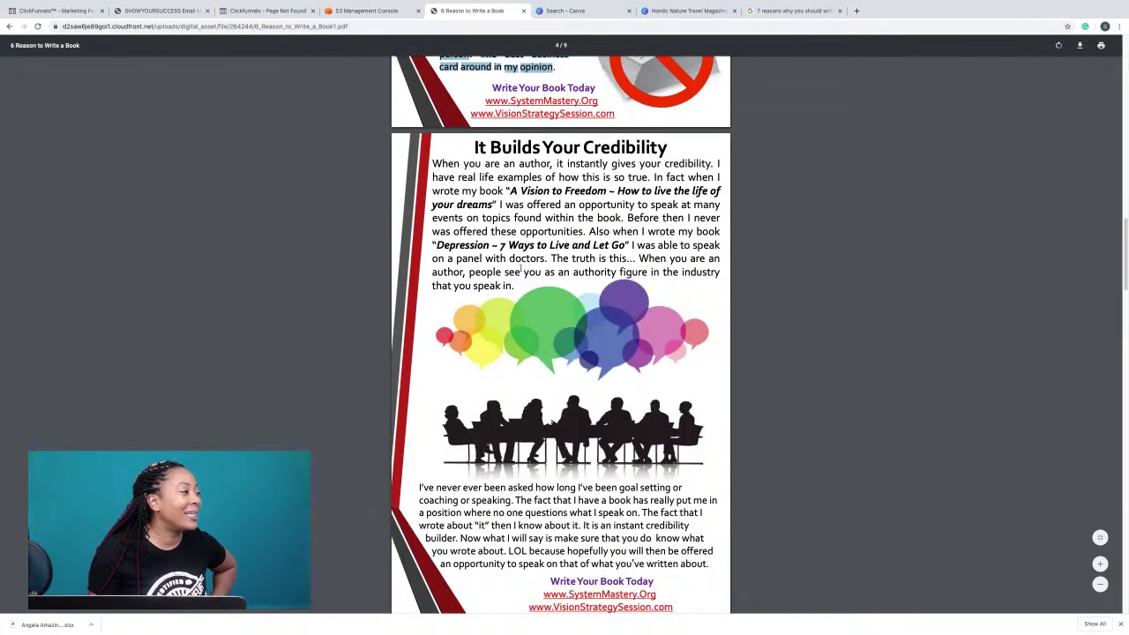
mouse_move(518, 277)
left_mouse_down()
mouse_move(706, 247)
mouse_move(569, 166)
mouse_move(439, 166)
mouse_move(459, 173)
mouse_move(522, 288)
left_mouse_up()
left_click(431, 160)
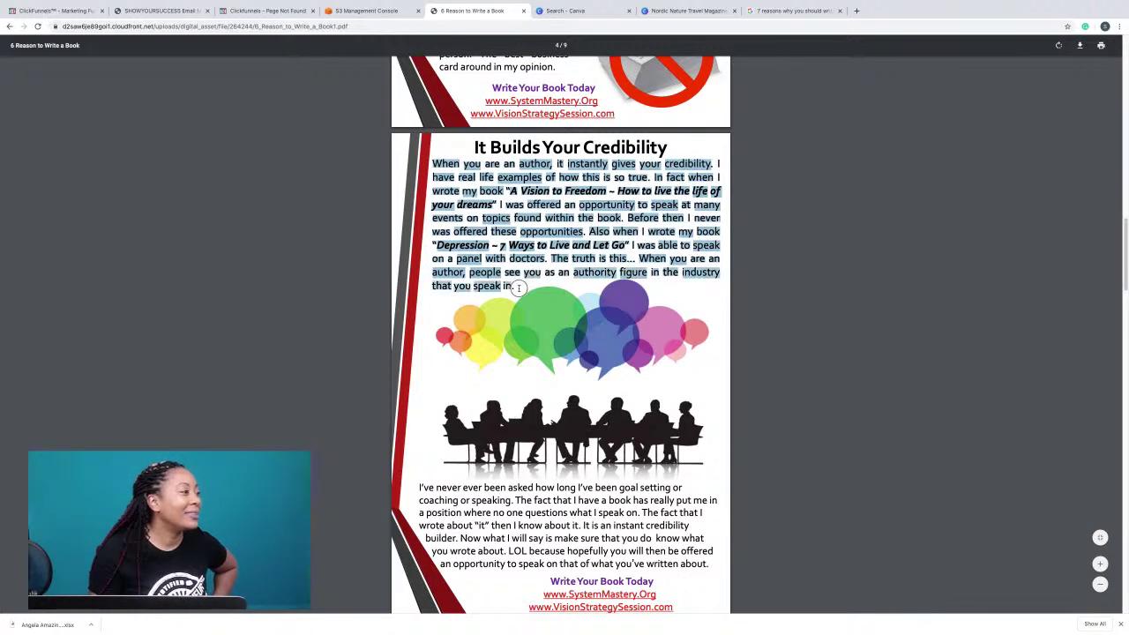
right_click(531, 234)
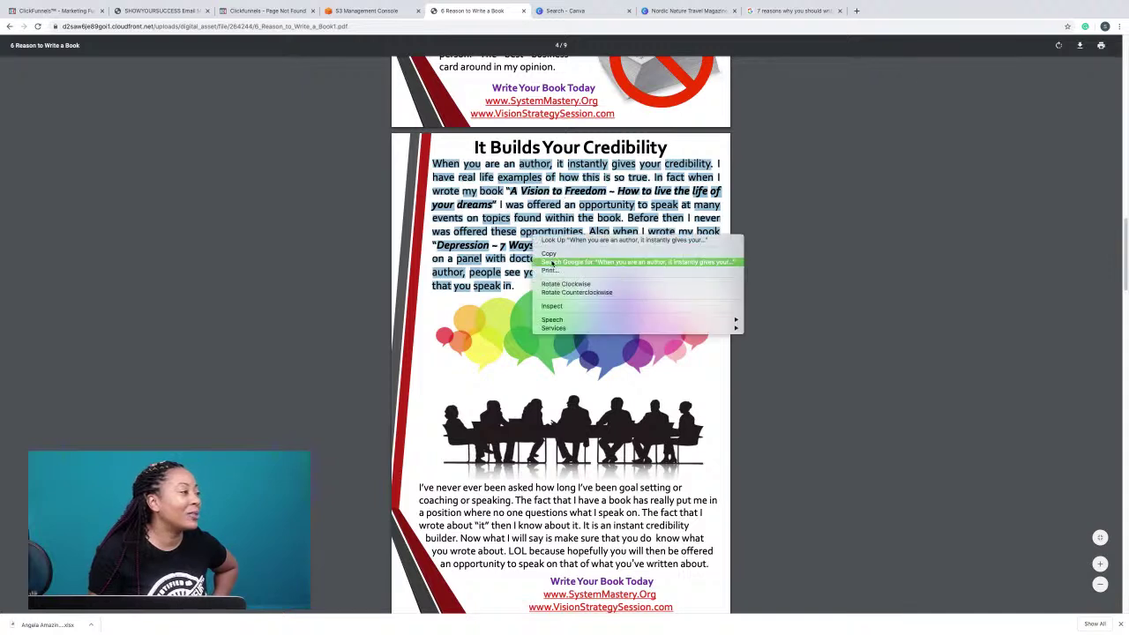
left_click(548, 246)
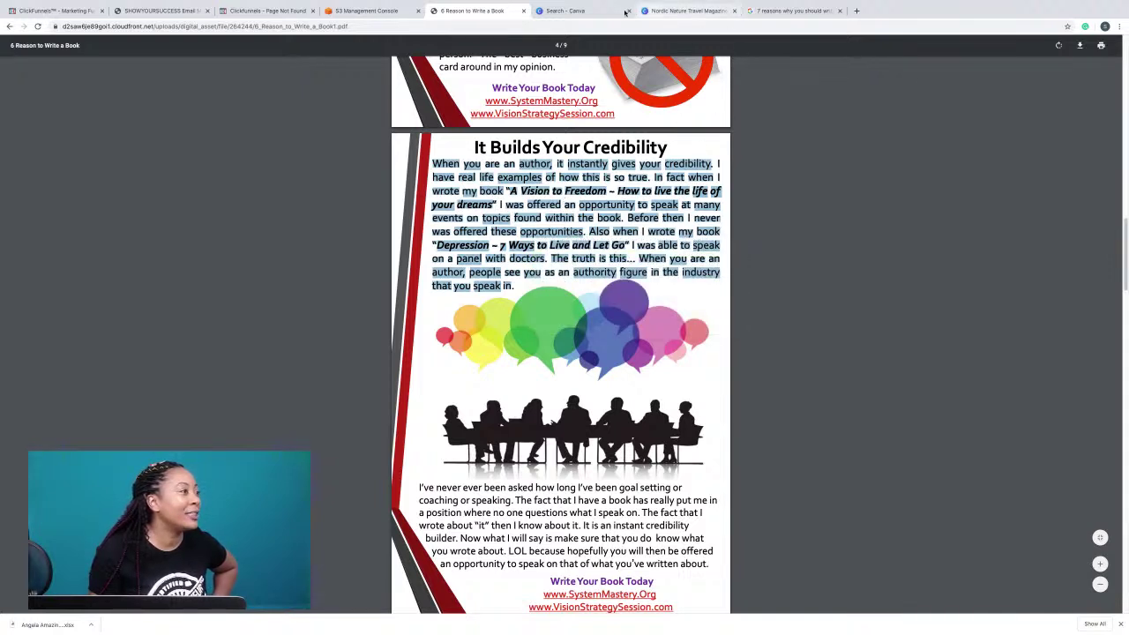
Return to the Canva magazine design, add a blank page at the end and move it ahead of the "I READ, I TRAVEL, I BECOME." page.
left_click(680, 14)
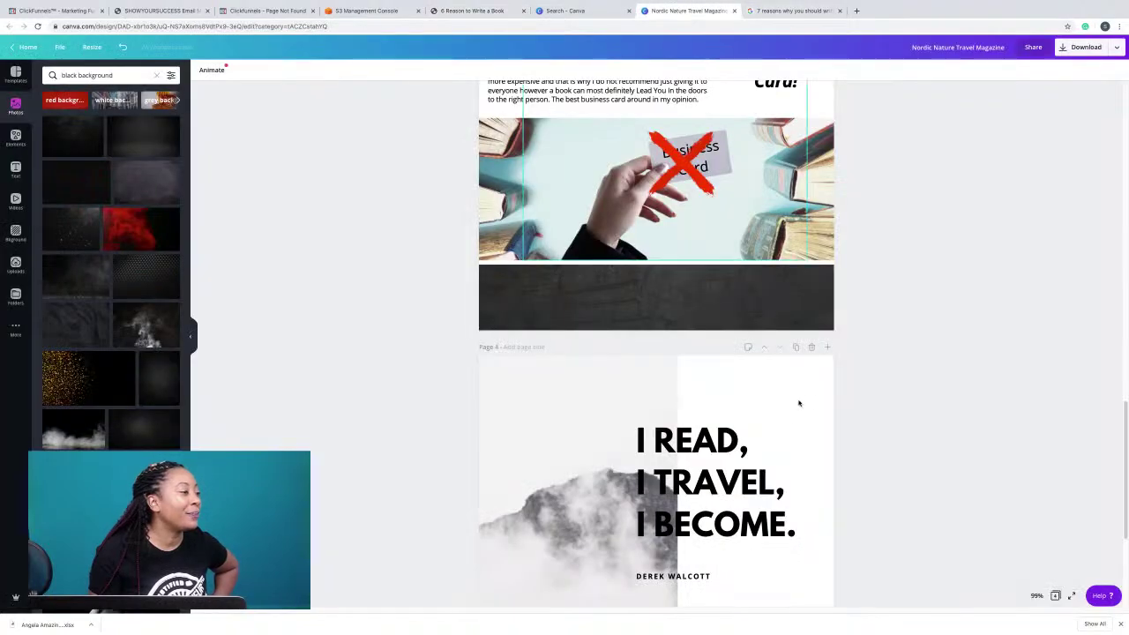
scroll(799, 400, "down", 3)
scroll(801, 398, "up", 5)
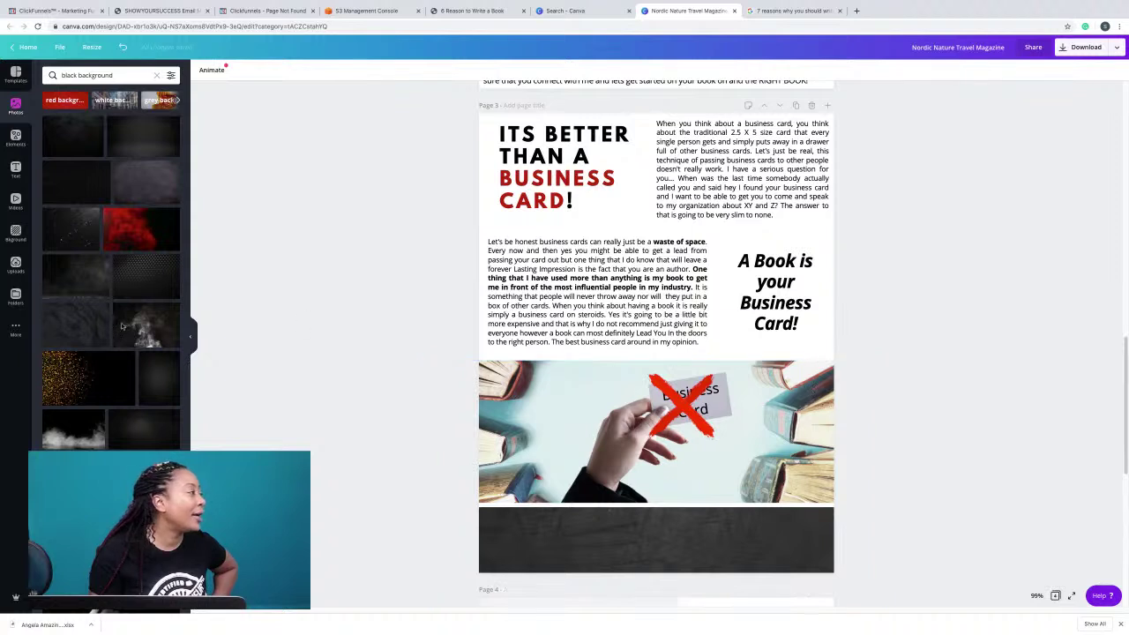
left_click(17, 71)
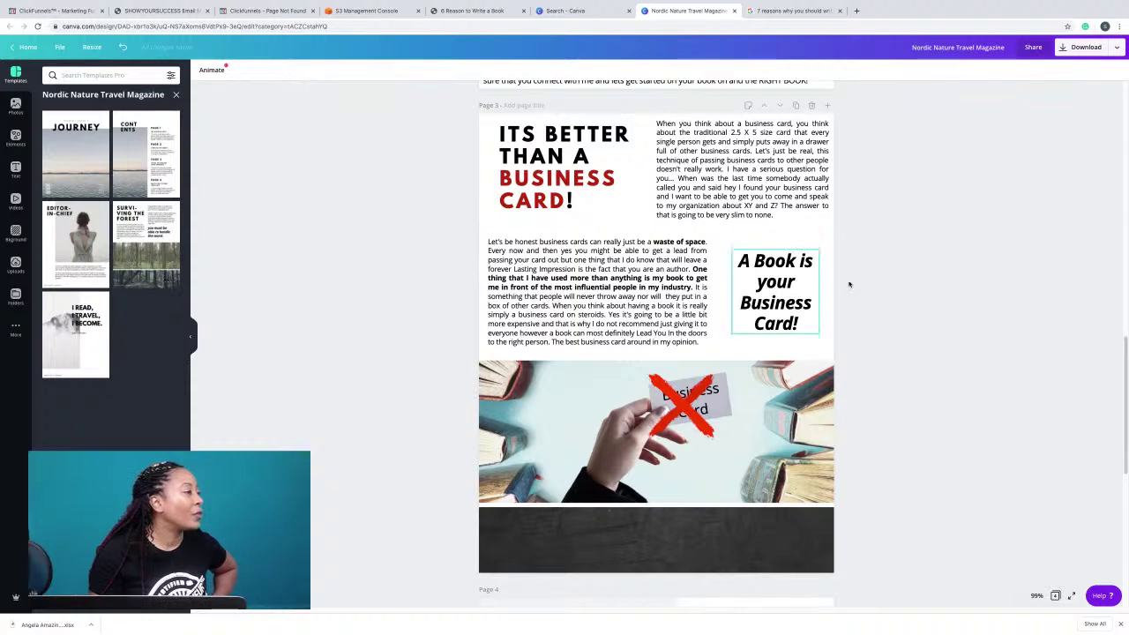
scroll(880, 292, "down", 1)
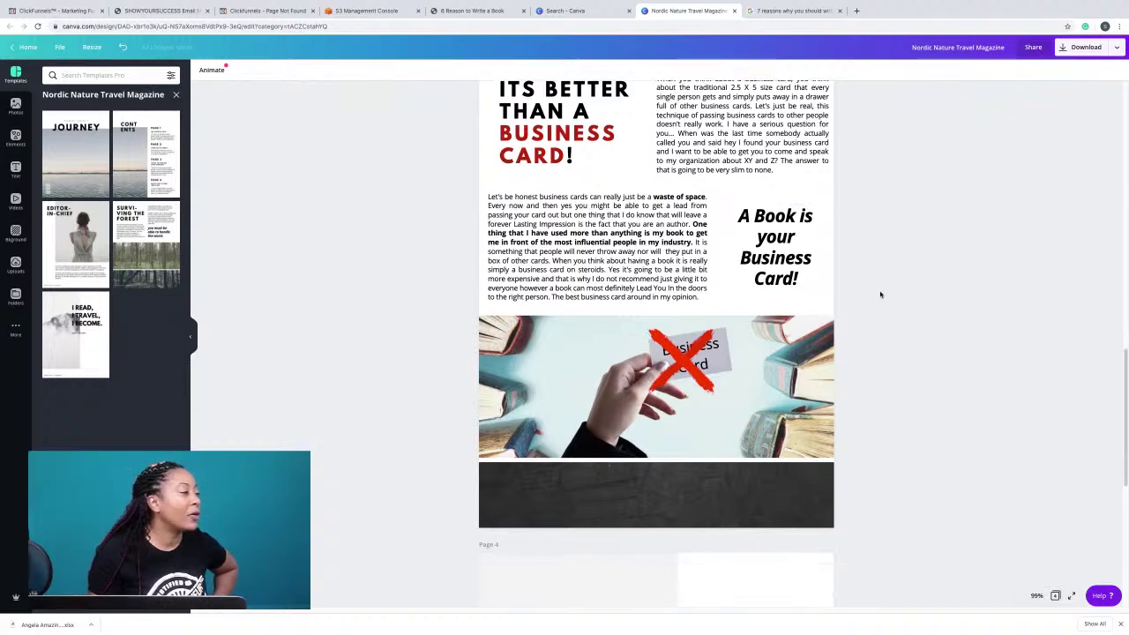
scroll(880, 293, "down", 3)
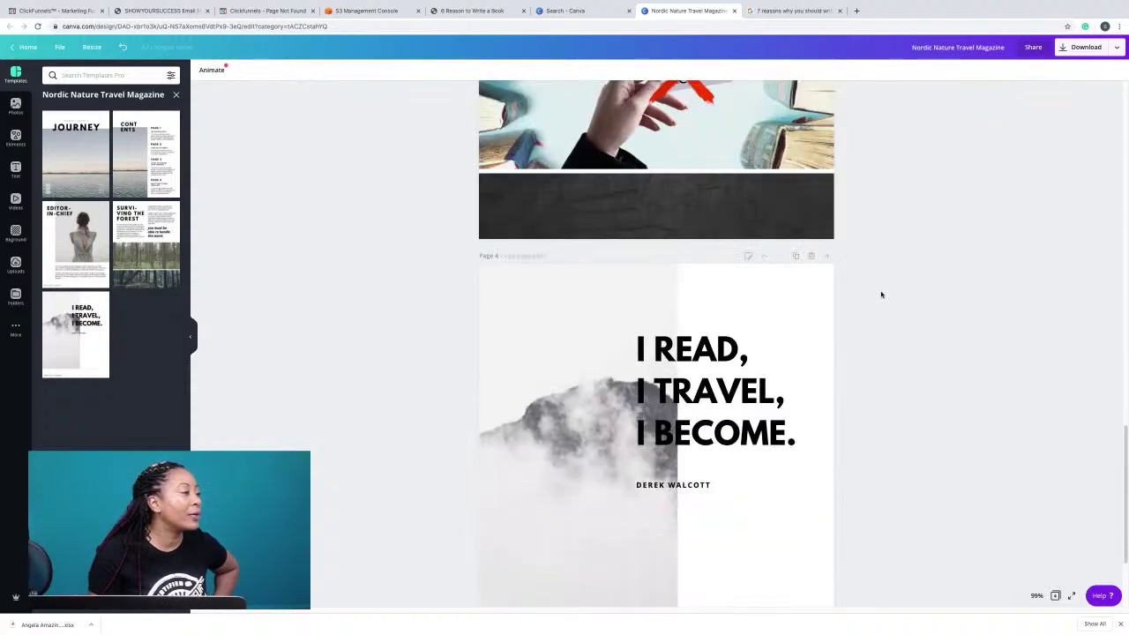
scroll(880, 293, "up", 2)
scroll(884, 293, "down", 3)
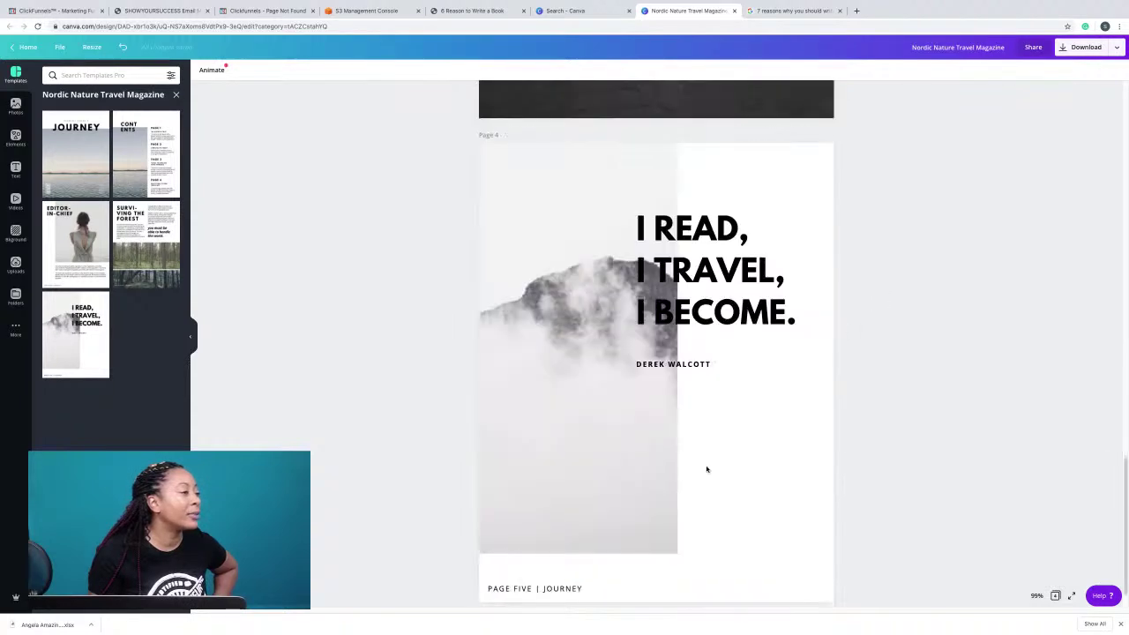
scroll(712, 524, "down", 1)
left_click(673, 590)
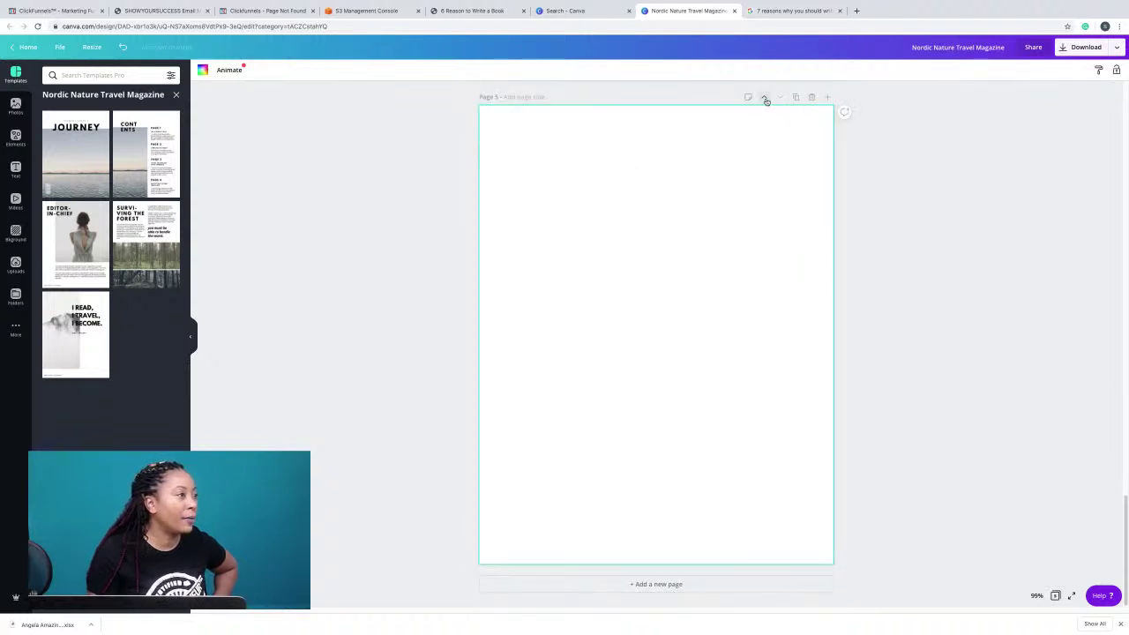
left_click(764, 97)
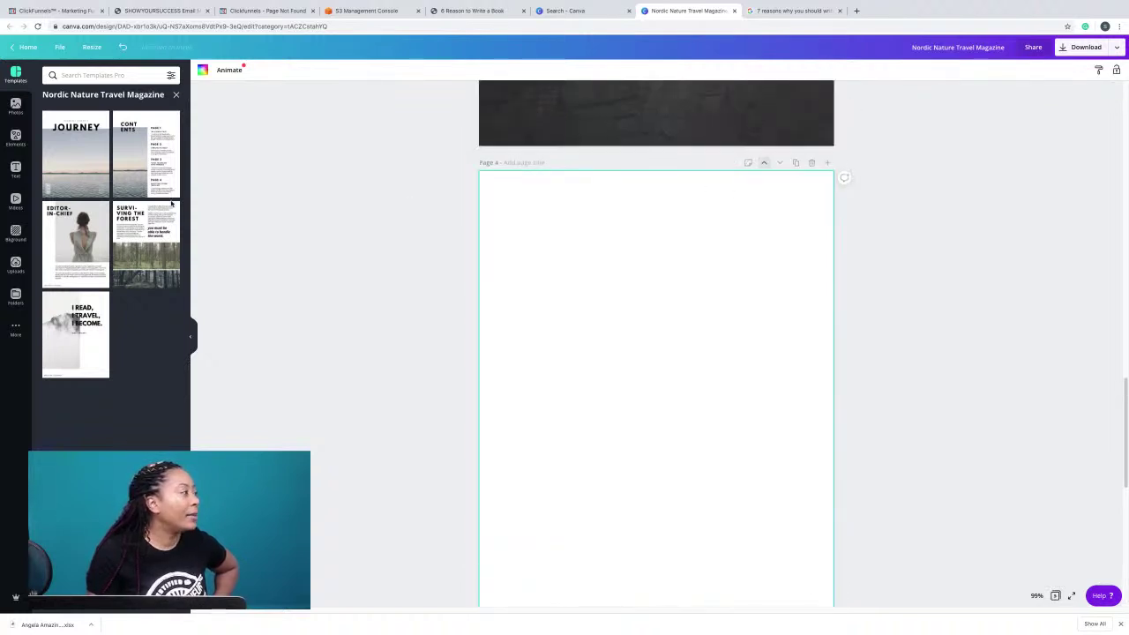
Add the framed "SUMMER SALE" font combination to blank page 4, position it roughly centred and ungroup it.
left_click(15, 171)
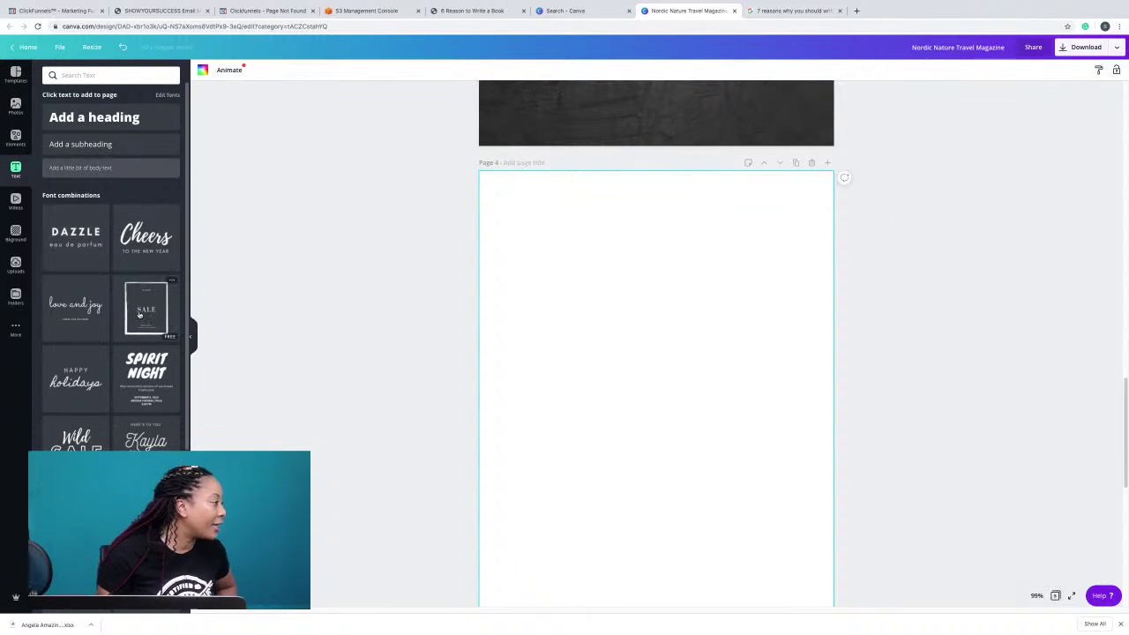
scroll(141, 319, "down", 3)
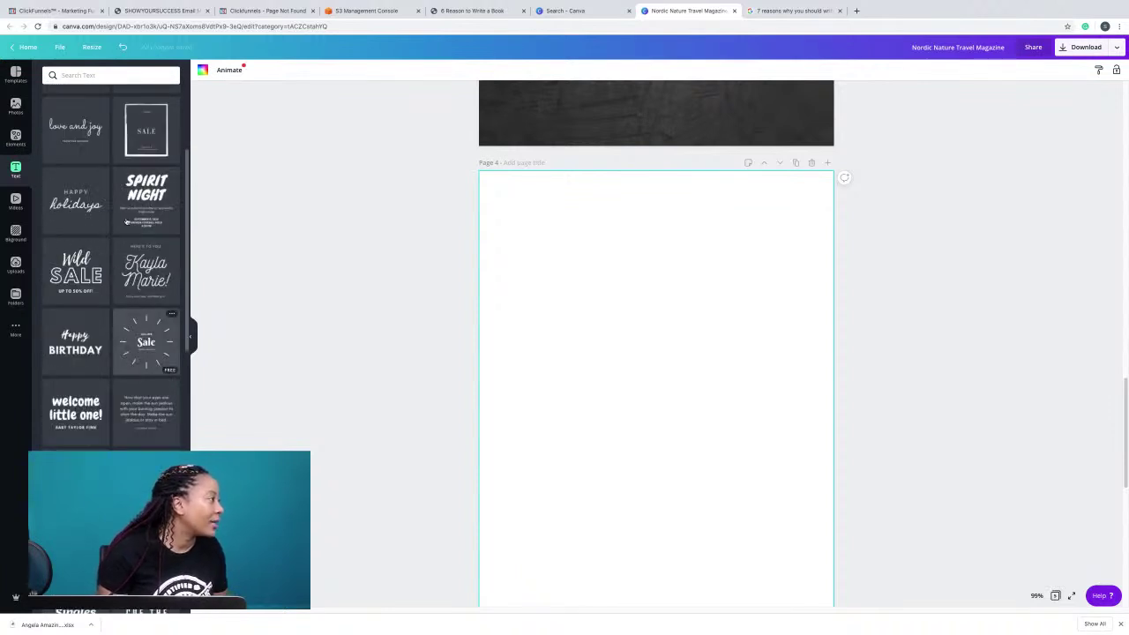
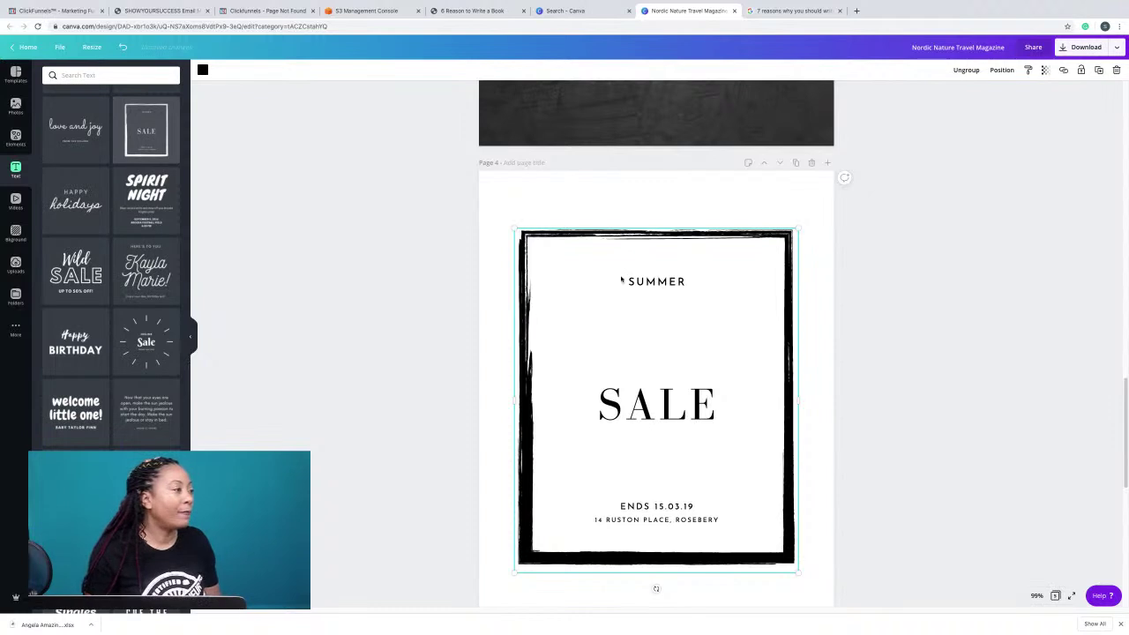
left_click_drag(621, 279, 650, 284)
key("ctrl+z")
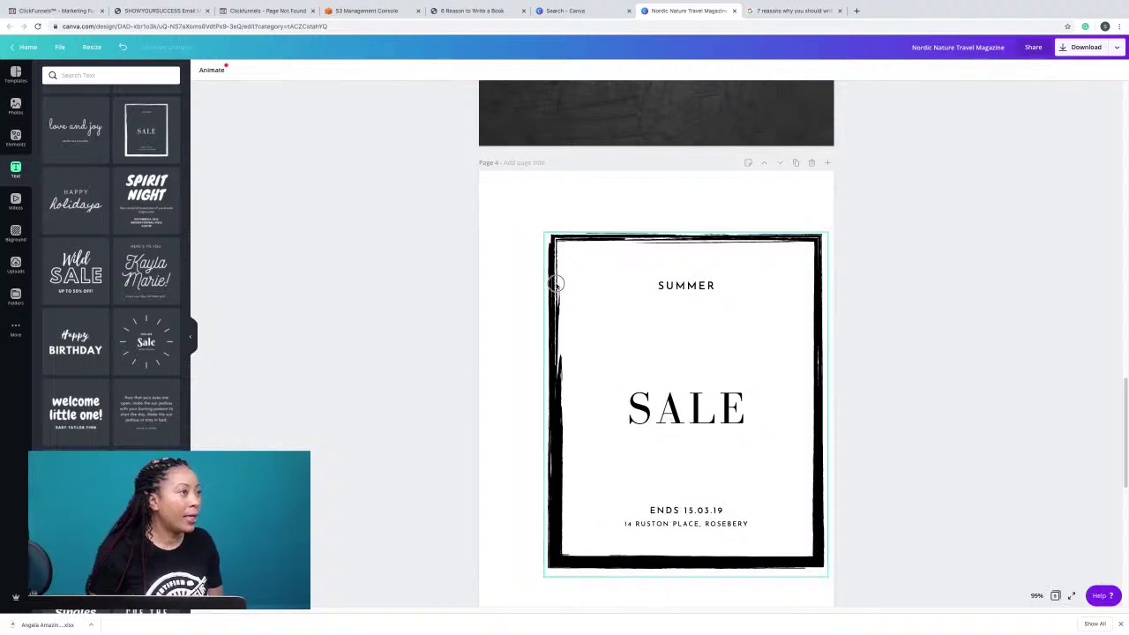
left_click_drag(557, 283, 555, 283)
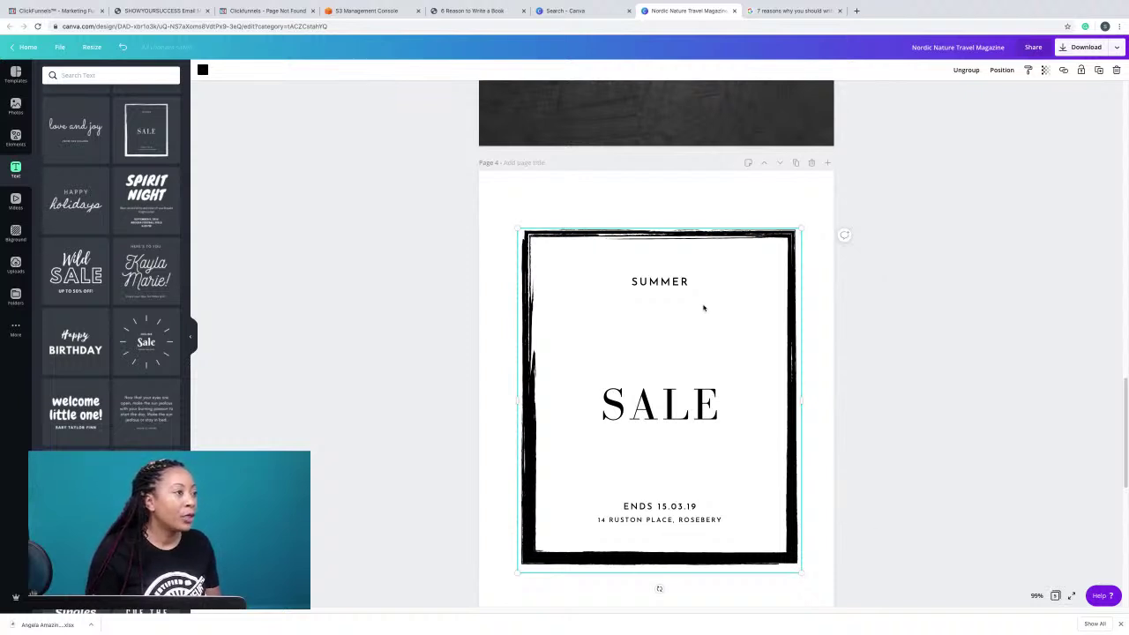
left_click(969, 73)
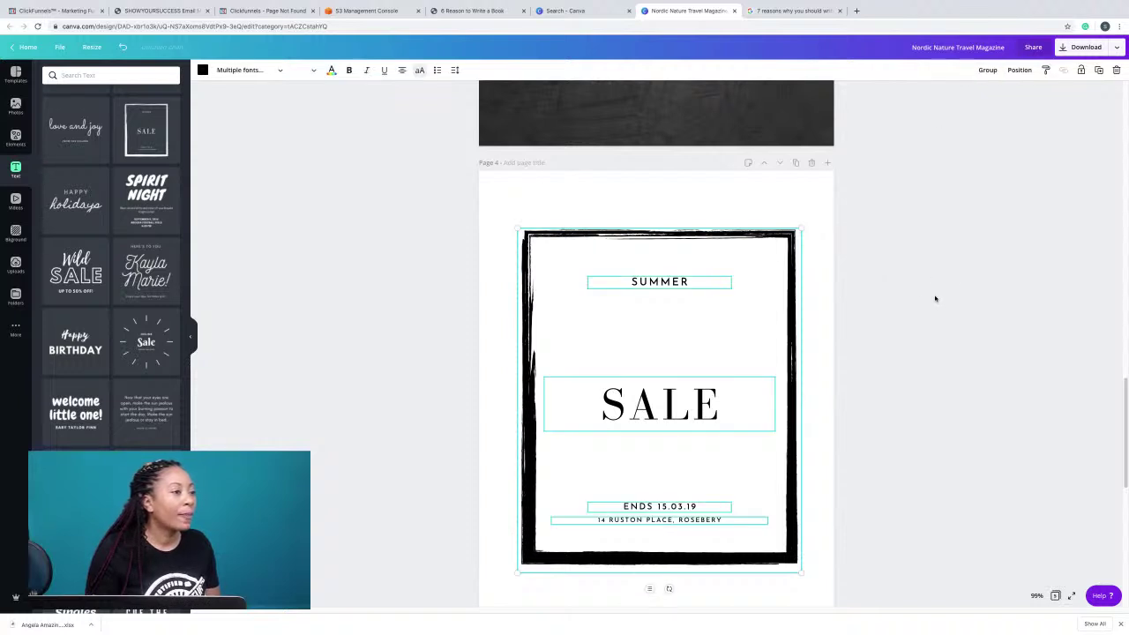
Delete the "SALE" heading, the "ENDS 15.03.19" line and the address line from the frame on page 4.
left_click(903, 308)
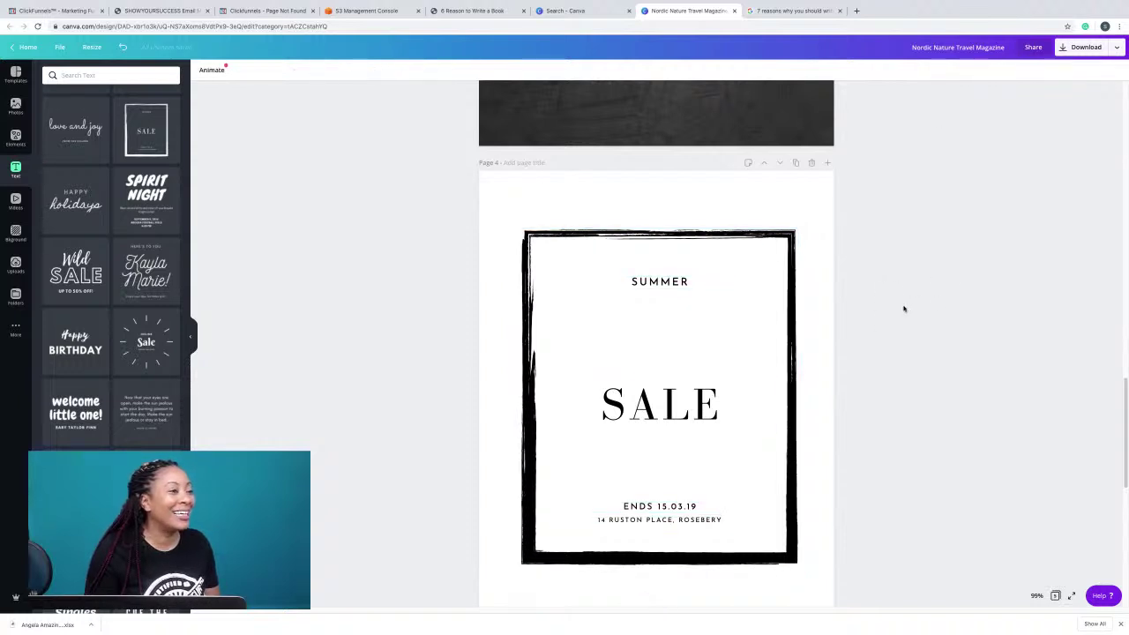
left_click(681, 284)
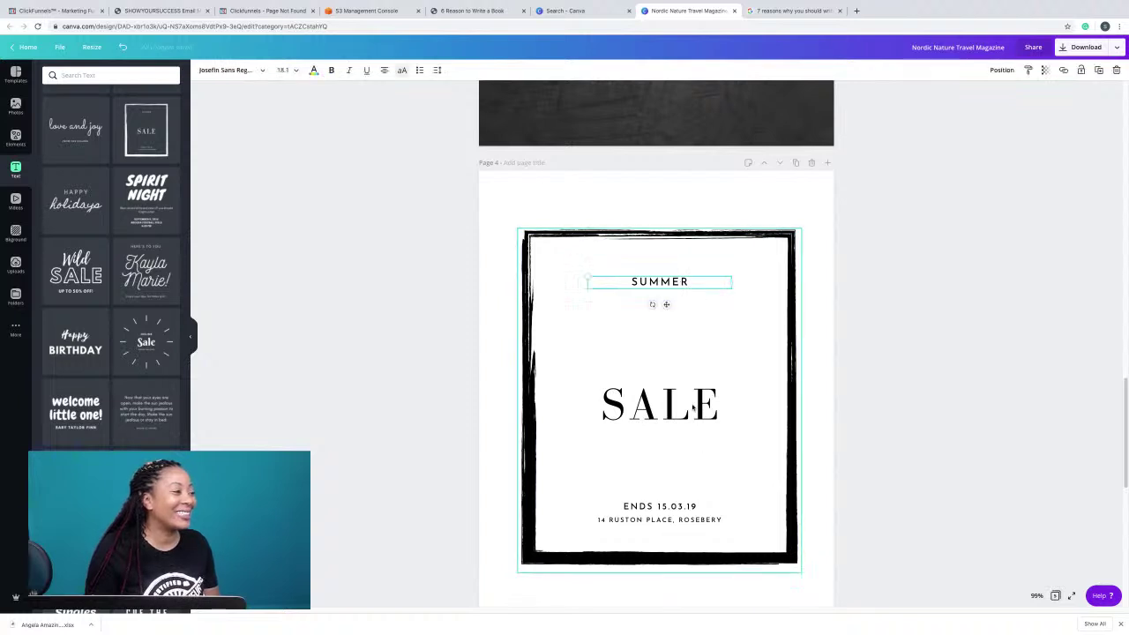
left_click(693, 401)
key("Delete")
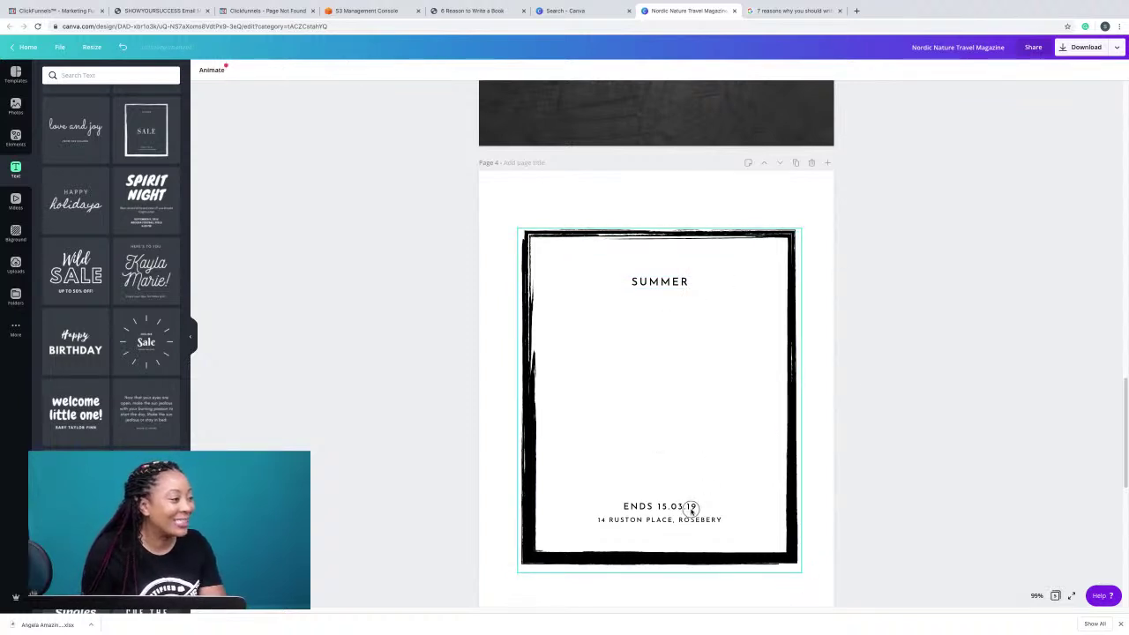
left_click(691, 509)
key("Delete")
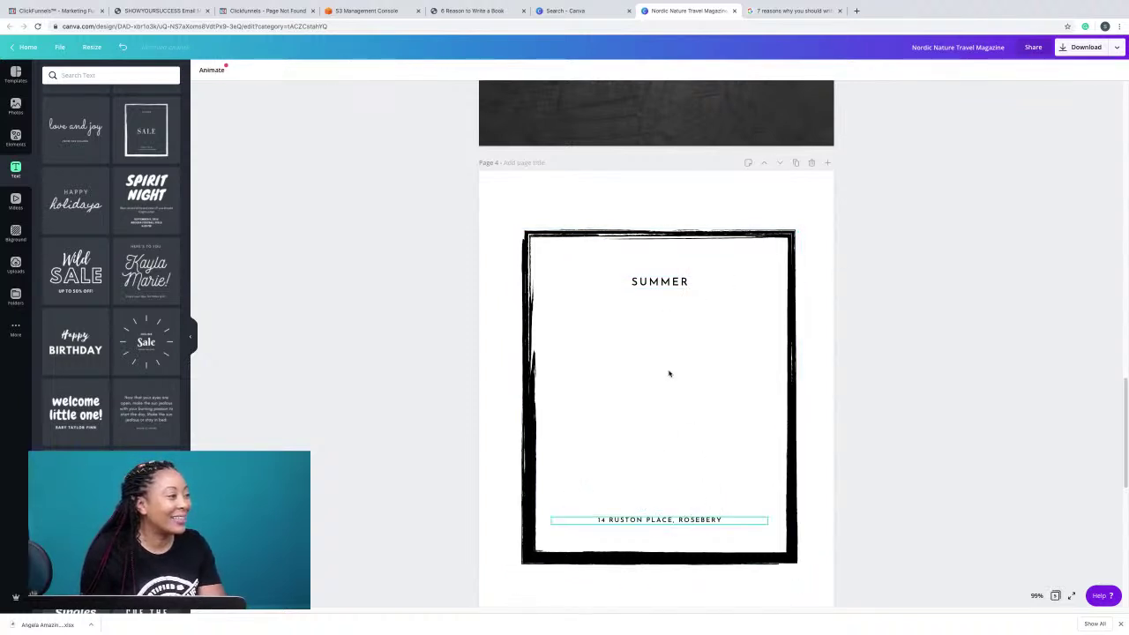
key("Delete")
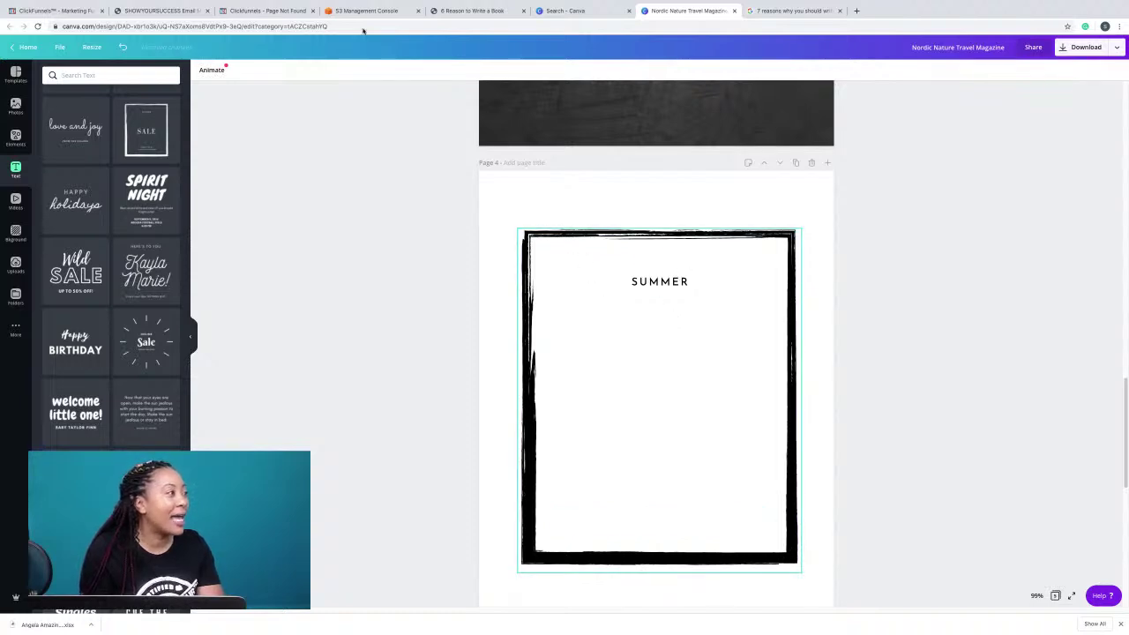
Replace "SUMMER" with the credibility paragraph copied from the "6 Reason to Write a Book" PDF, uppercase off, and widen its box to about 5.6.
left_click(442, 12)
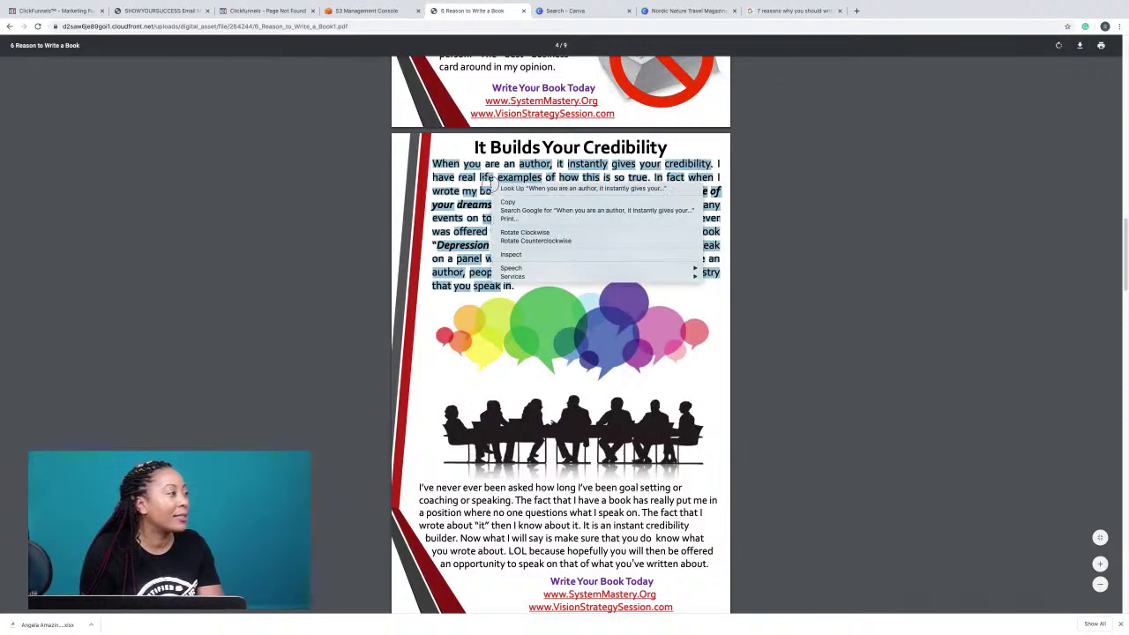
left_click(679, 11)
left_click(668, 282)
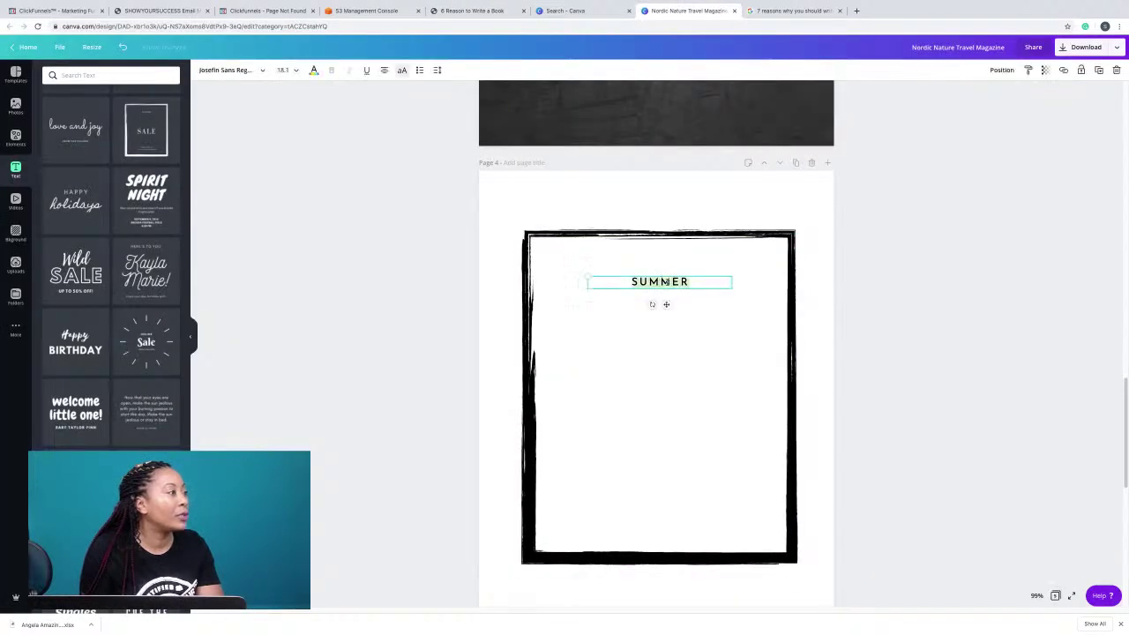
left_click(403, 71)
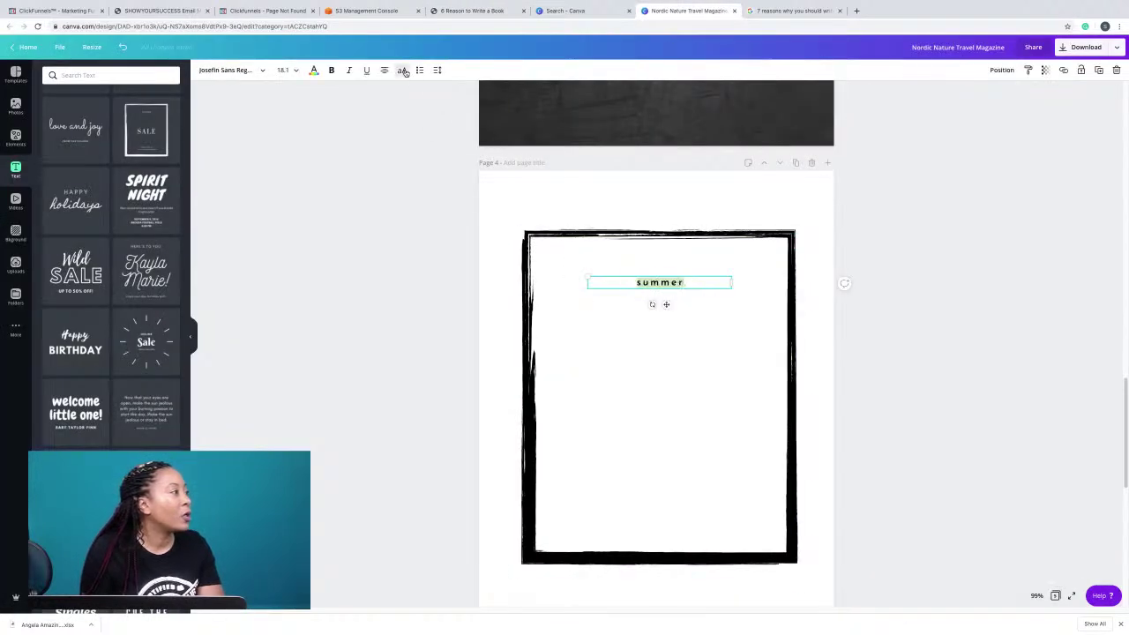
right_click(660, 284)
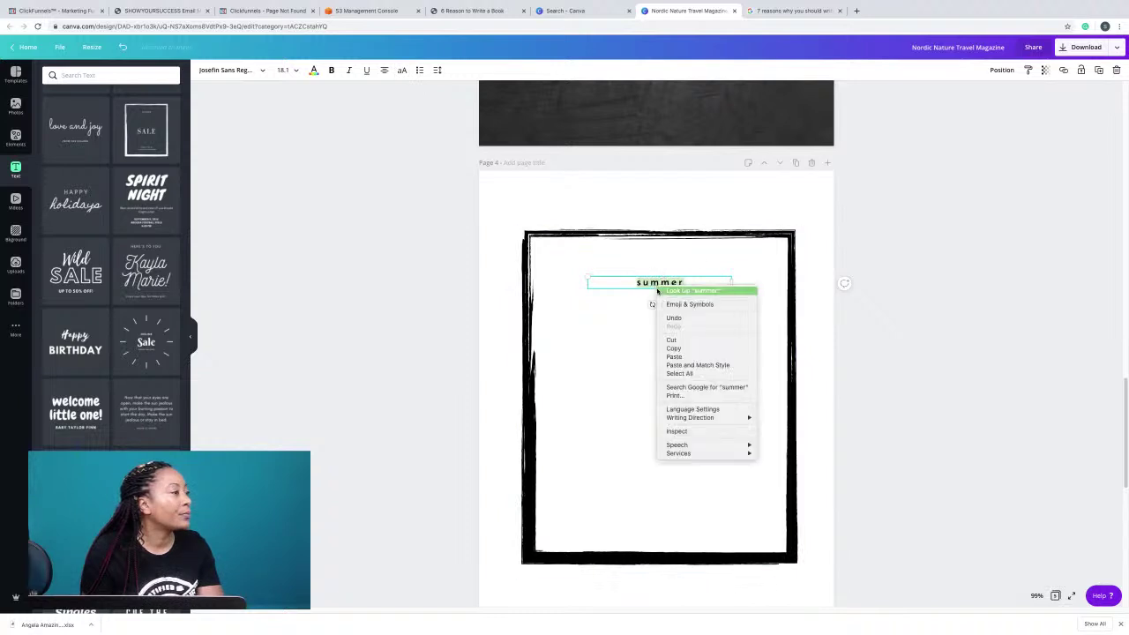
left_click(683, 358)
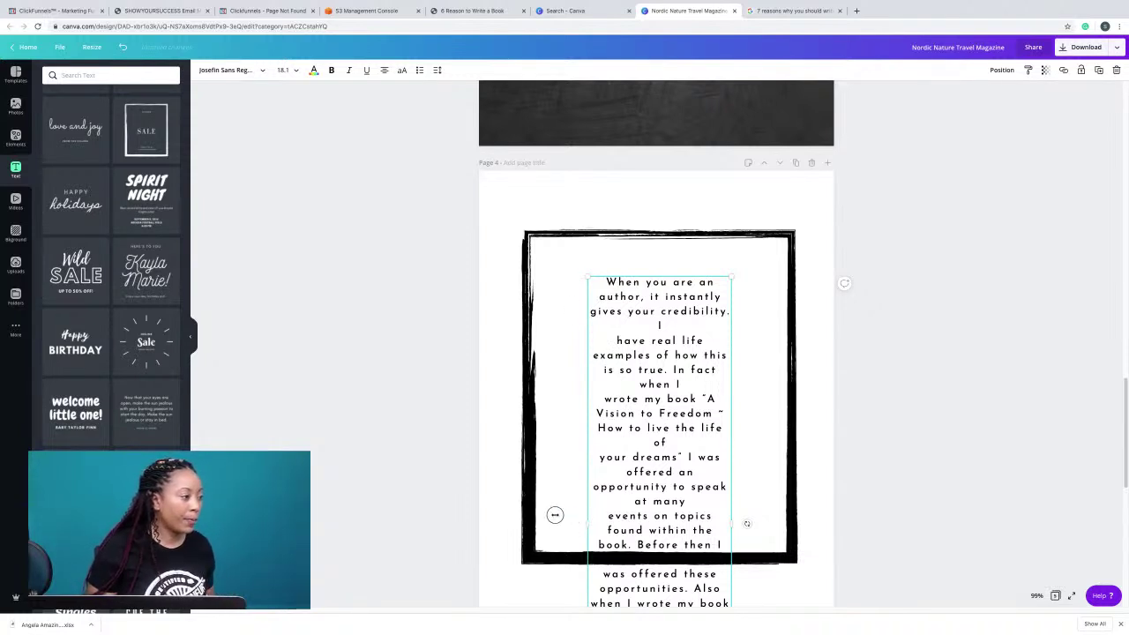
left_click_drag(588, 512, 547, 516)
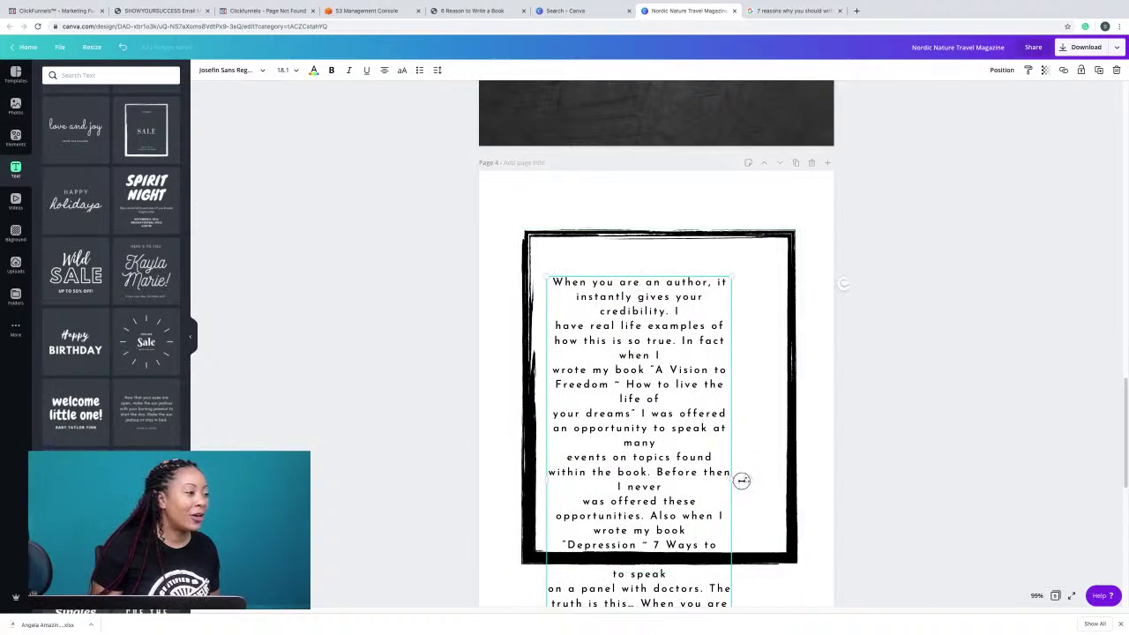
left_click_drag(741, 481, 781, 480)
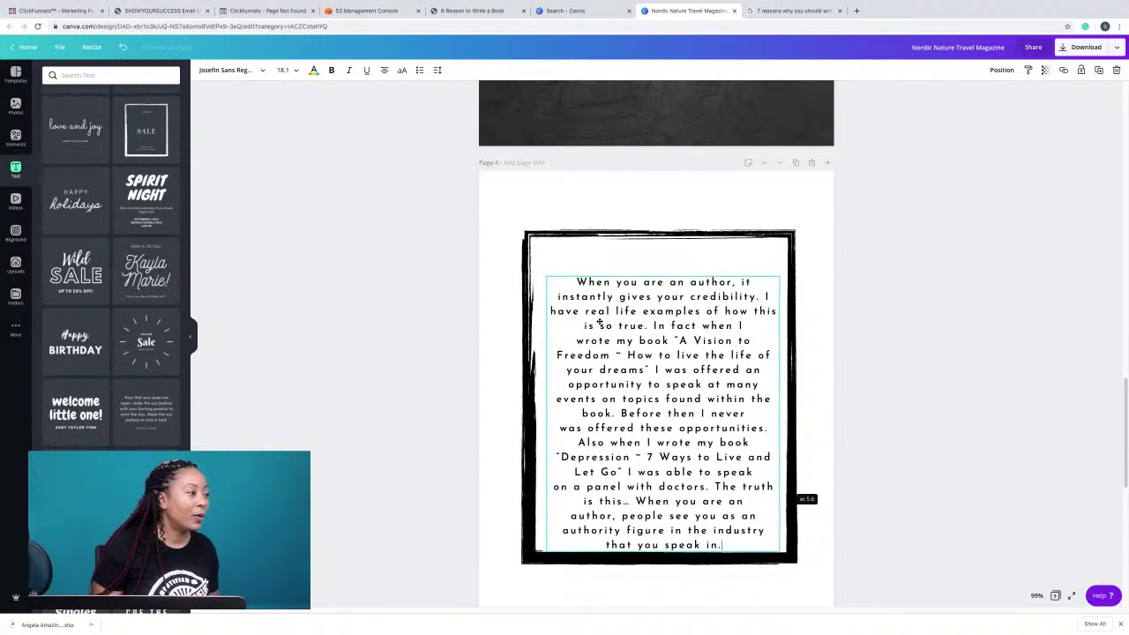
Check the font of page 3's body text and set the whole page 4 paragraph to Open Sans.
scroll(713, 266, "up", 2)
scroll(703, 265, "up", 3)
left_click(730, 250)
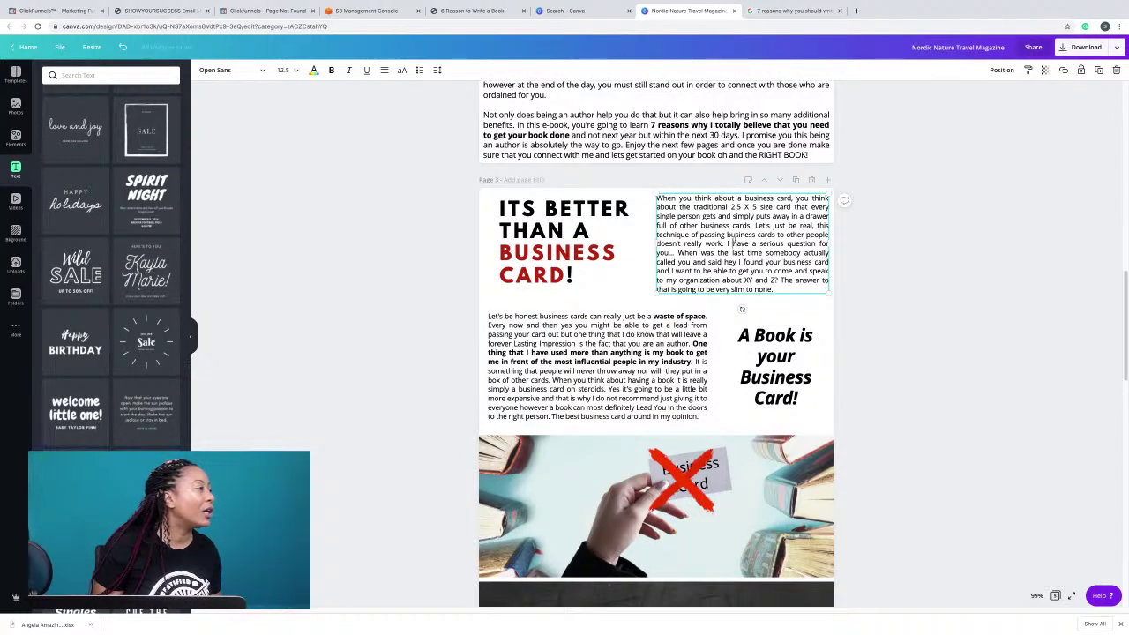
scroll(732, 242, "down", 5)
left_click(660, 366)
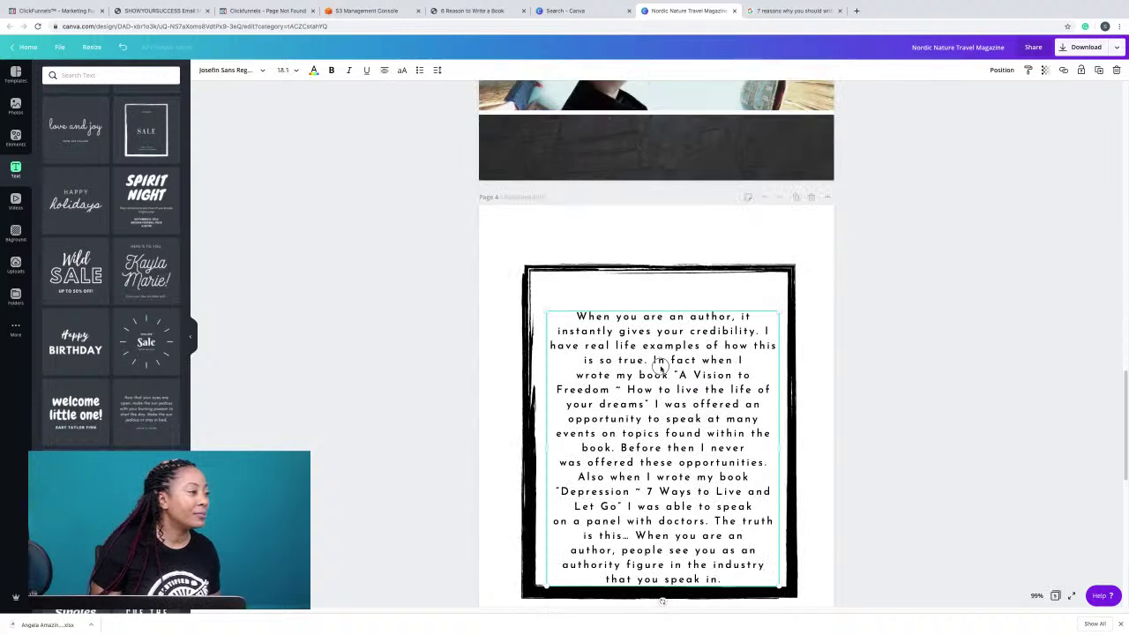
triple_click(660, 363)
key("ctrl+a")
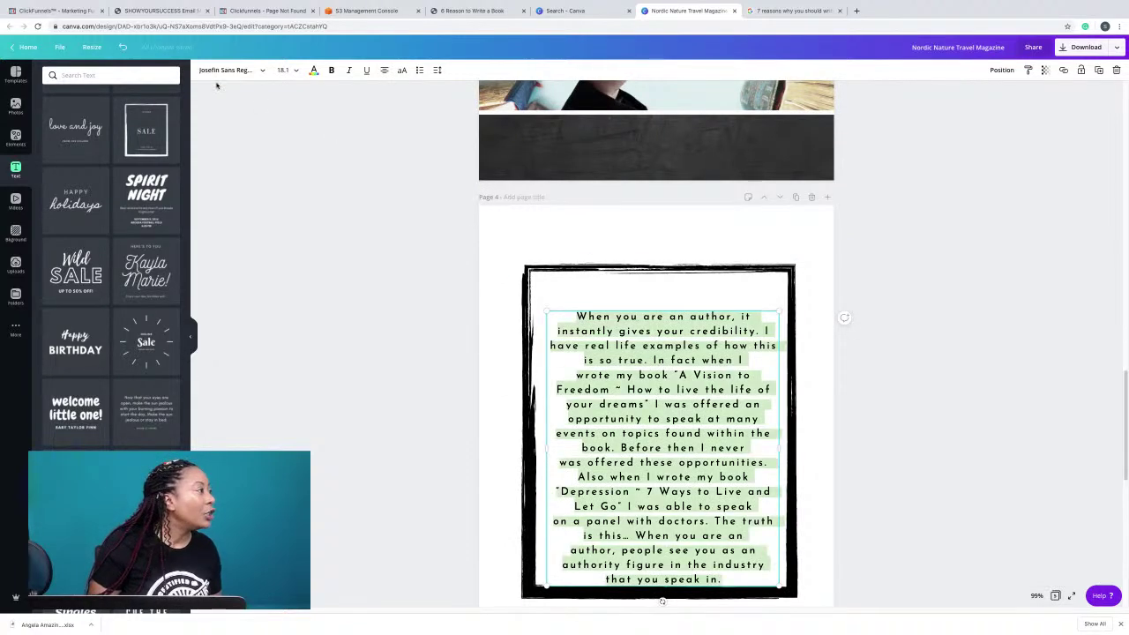
left_click(263, 73)
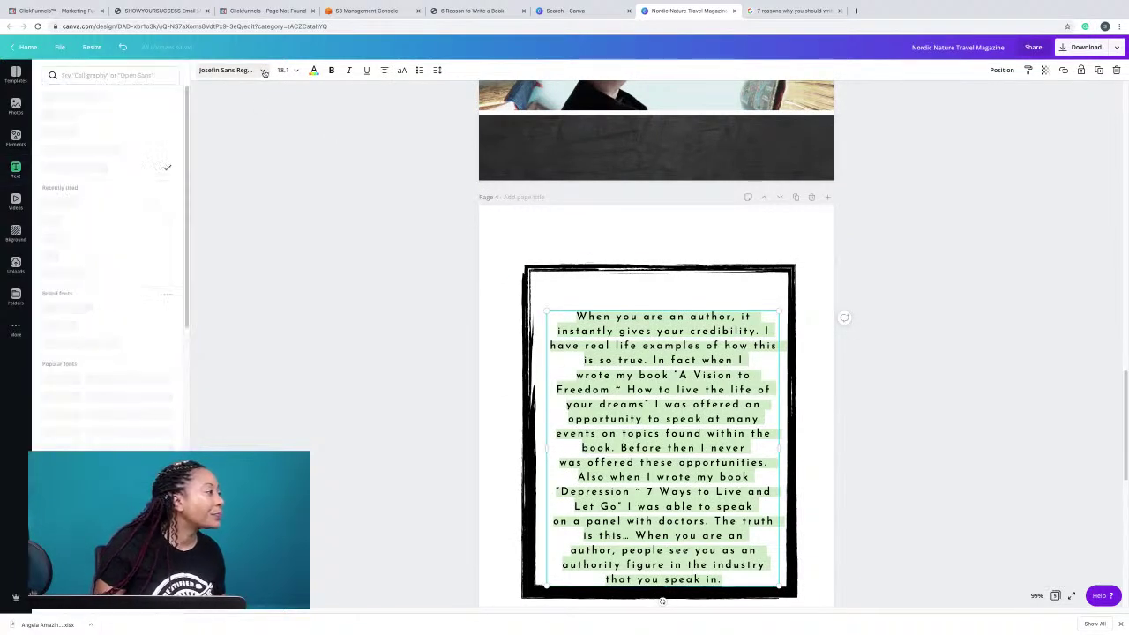
left_click(15, 108)
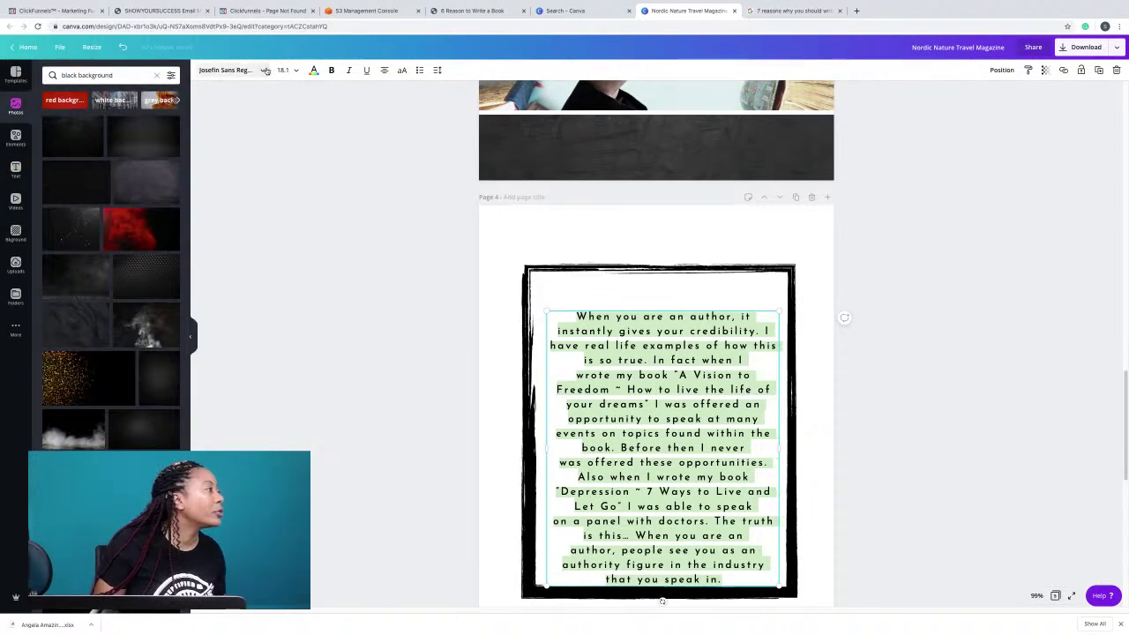
left_click(264, 72)
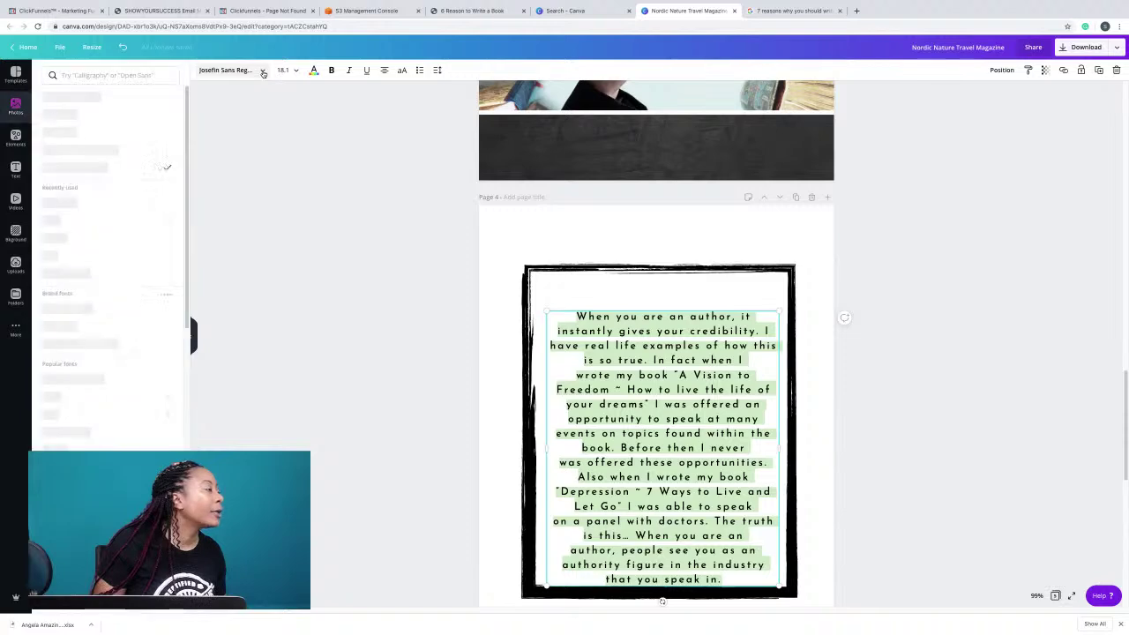
left_click(101, 116)
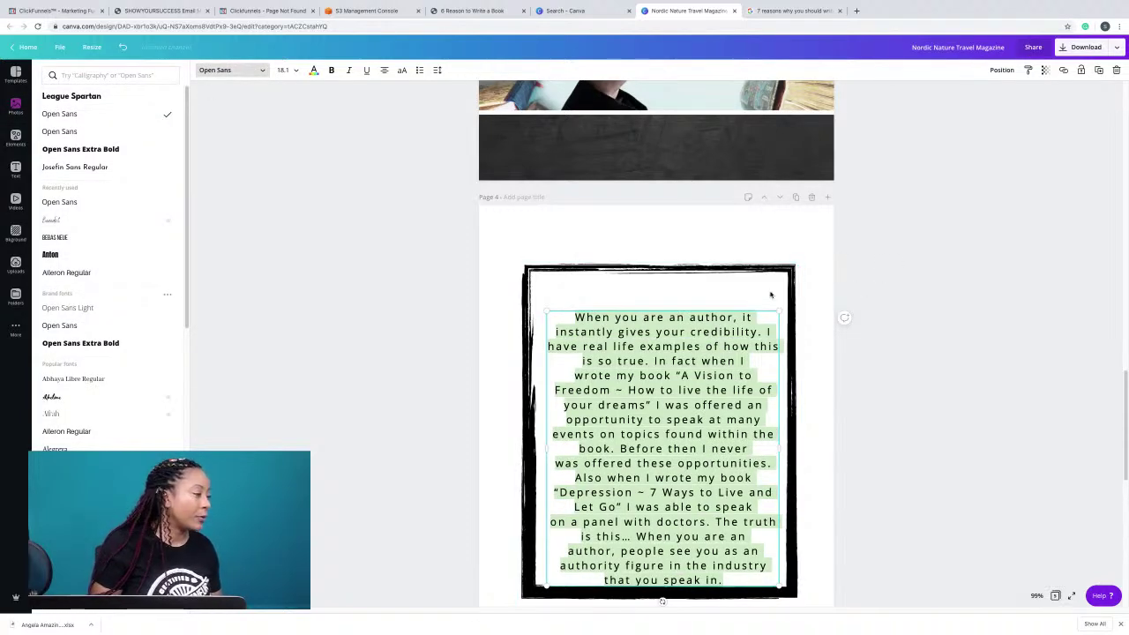
key("Escape")
Move the page 4 paragraph up near the frame's upper edge and justify its text.
left_click(704, 372)
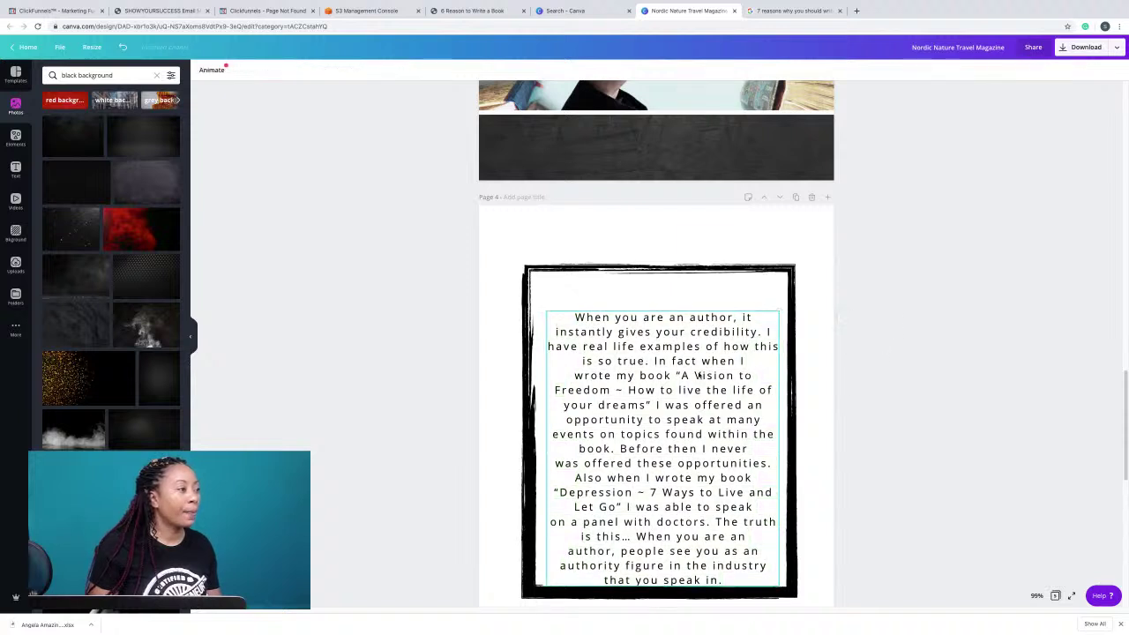
key("shift+Up")
key("shift+Up")
key("shift+Up")
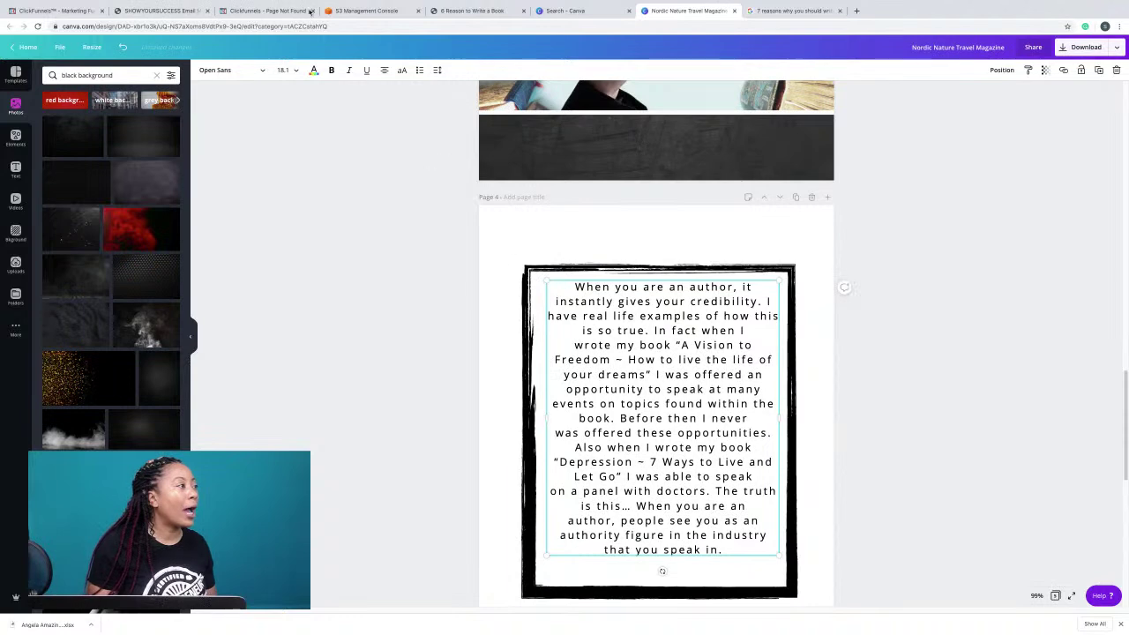
left_click(383, 77)
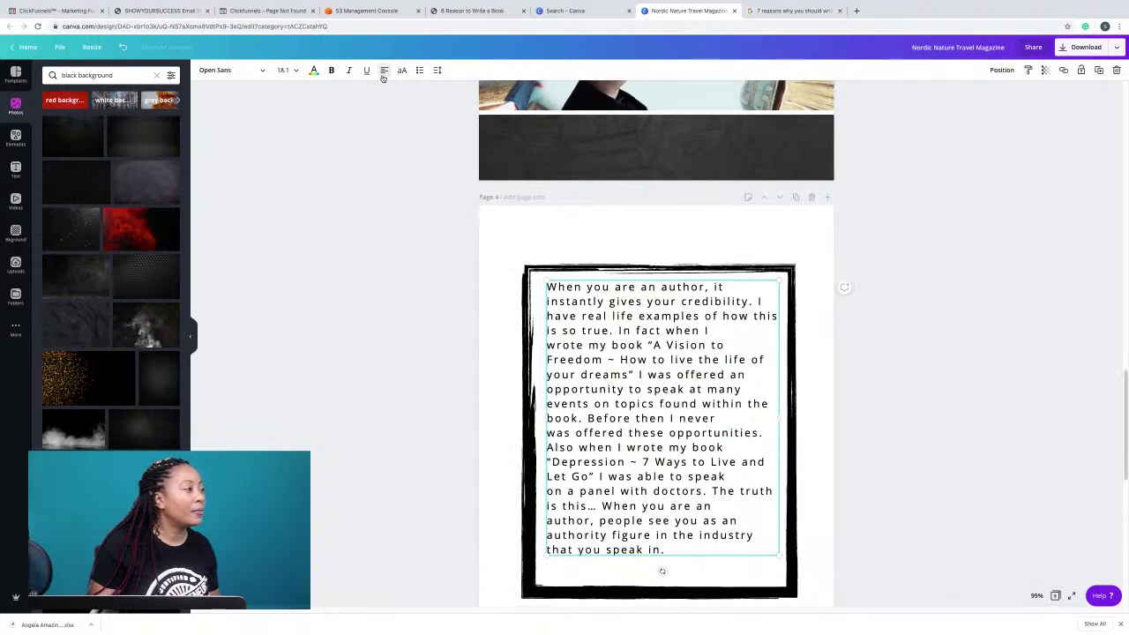
left_click(383, 78)
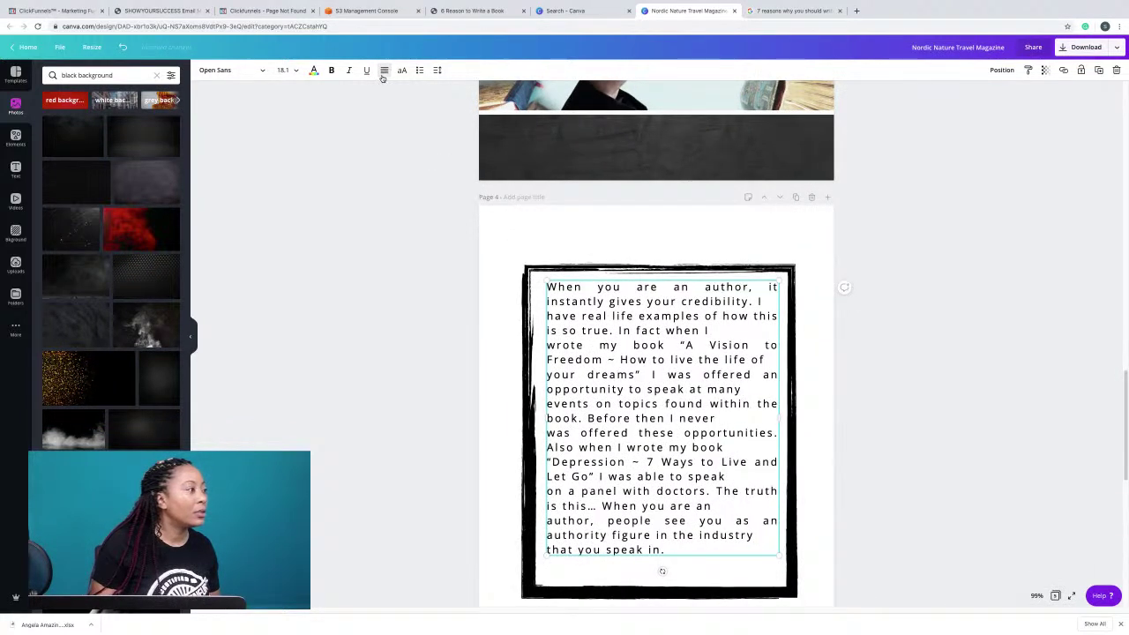
Remove the line break after "In fact when I" so the sentence runs on to "wrote my book".
left_click(725, 330)
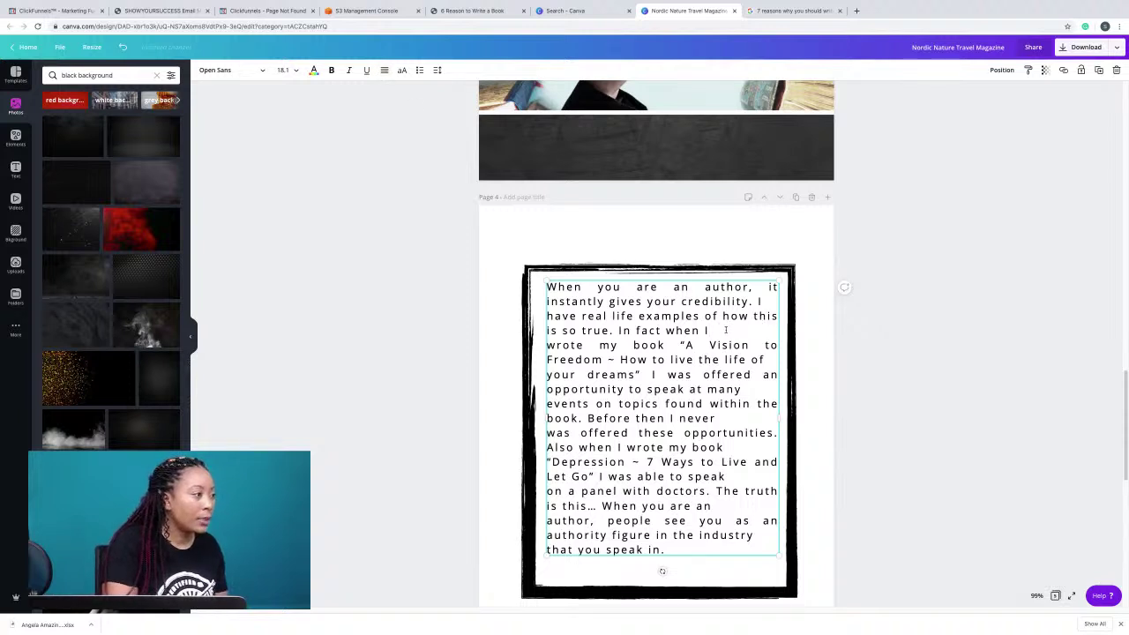
key("Delete")
key("Down")
key("Down")
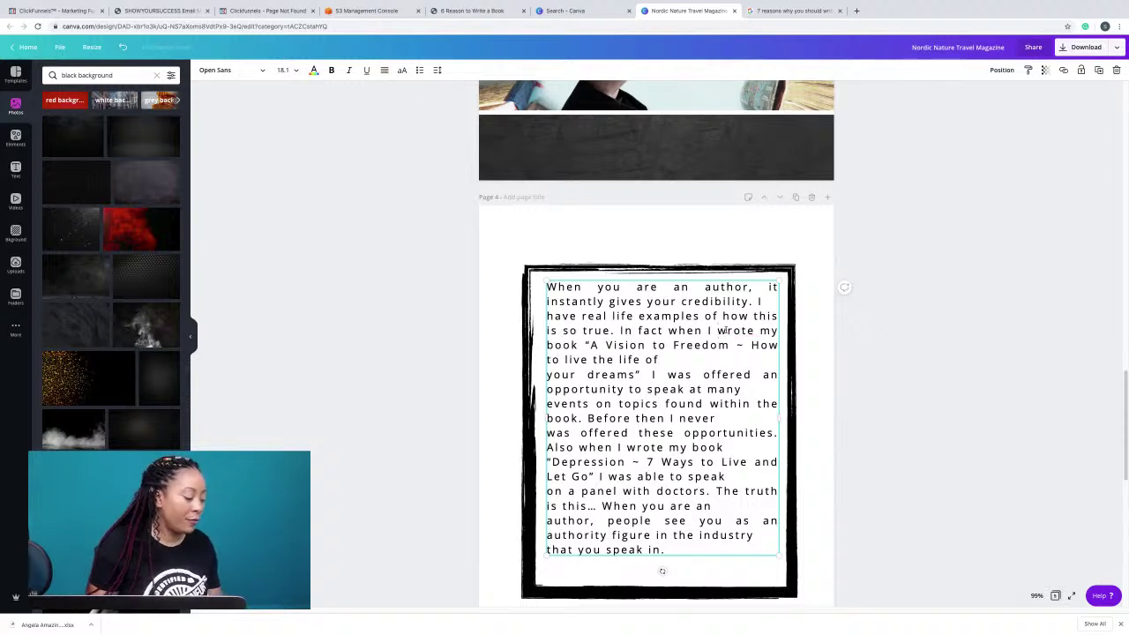
Set the font size of the entire page 4 paragraph to 14.
key("ctrl+a")
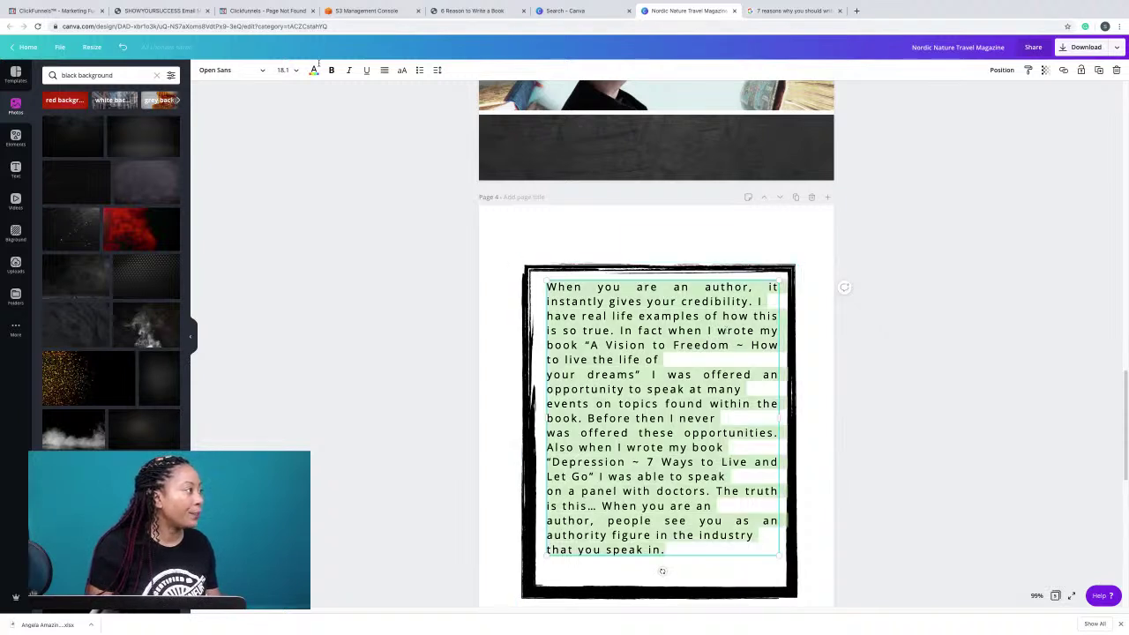
left_click(297, 71)
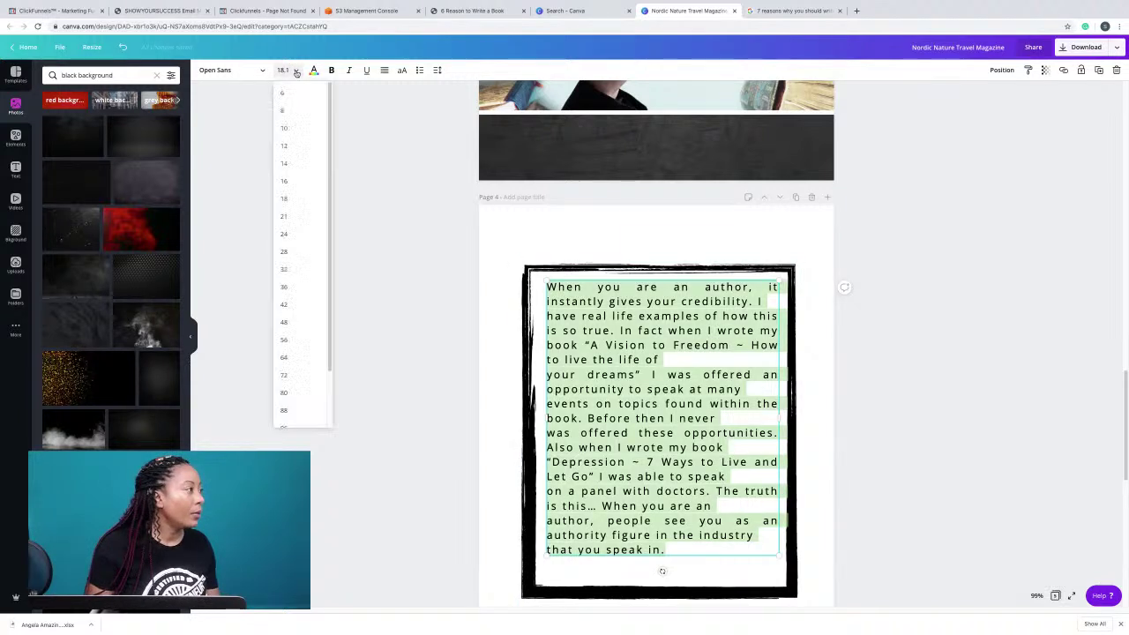
left_click(295, 167)
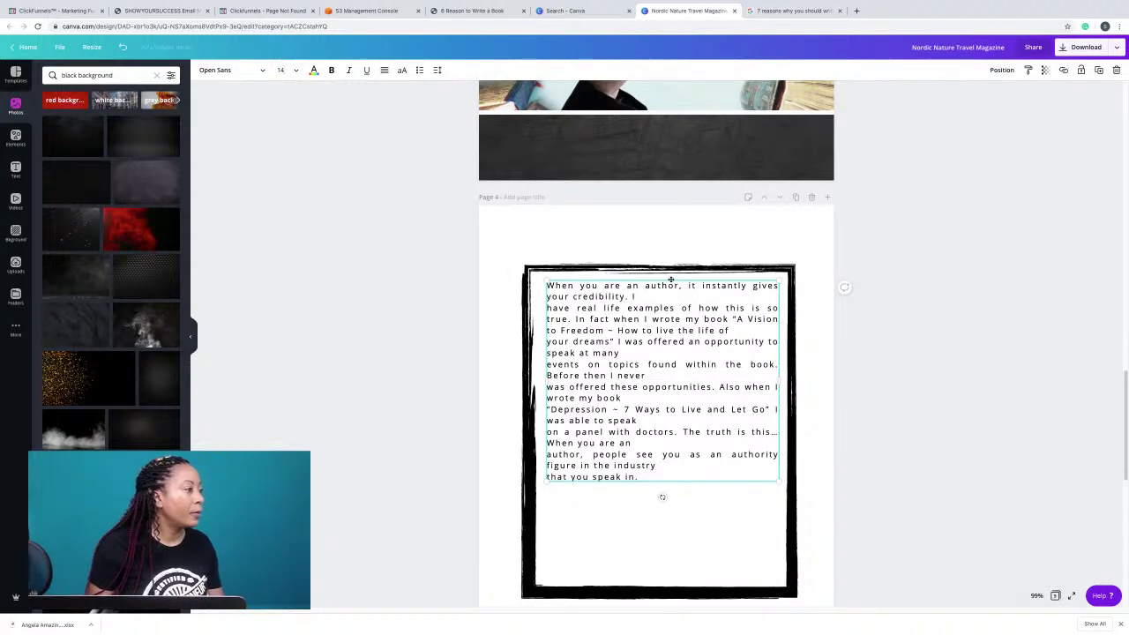
Check the font size of page 3's body text for comparison with the page 4 paragraph.
scroll(669, 280, "up", 2)
scroll(668, 280, "up", 2)
left_click(589, 239)
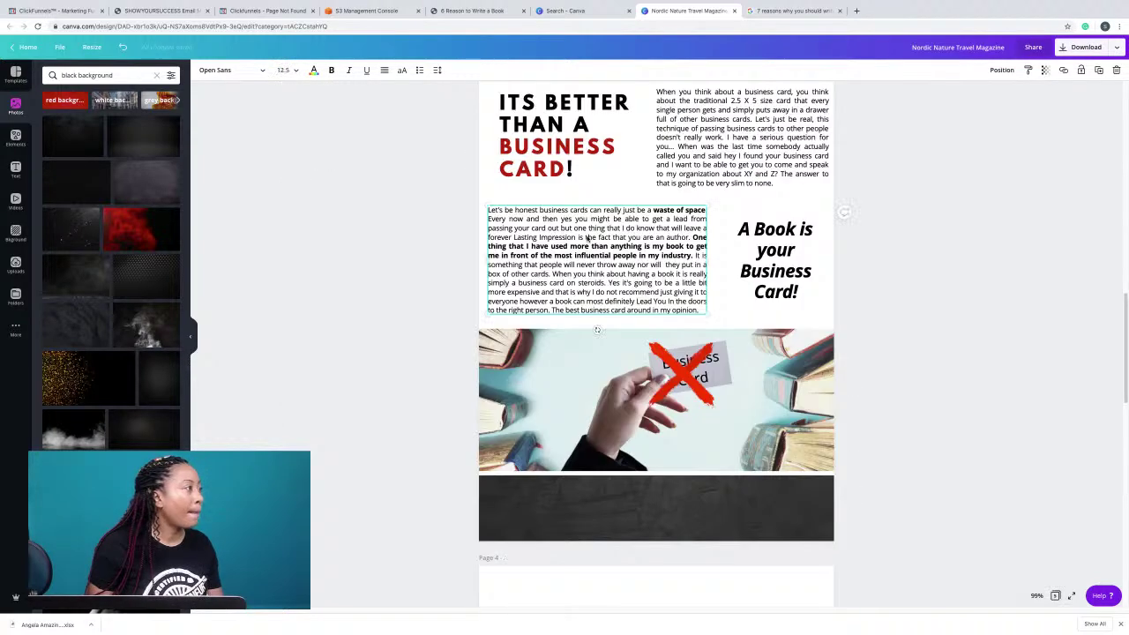
scroll(597, 221, "down", 5)
left_click(622, 303)
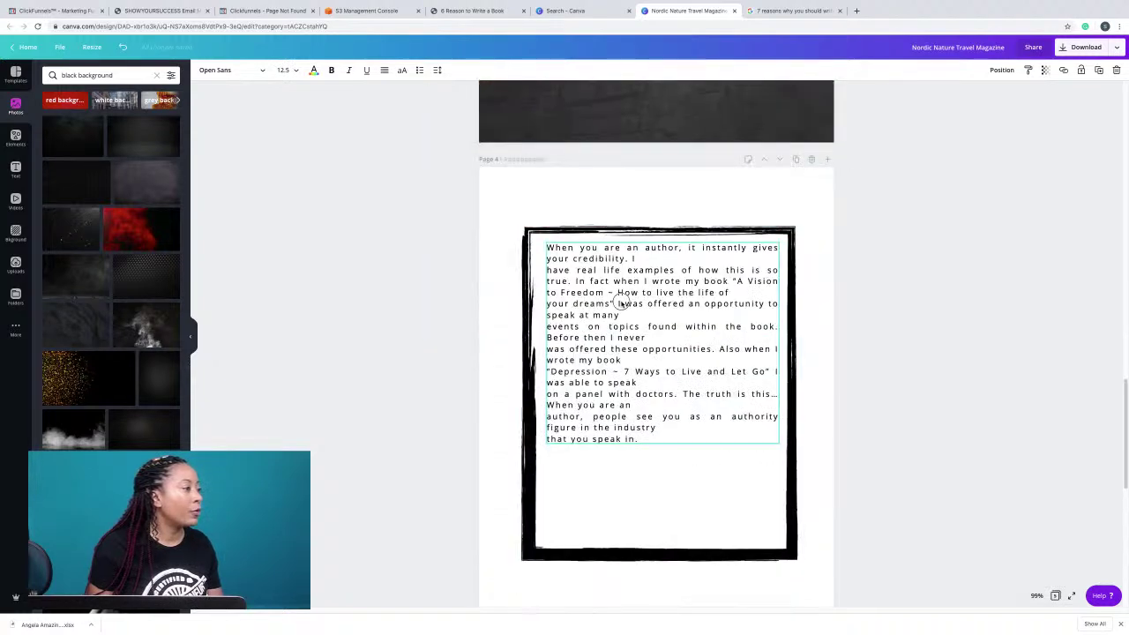
scroll(621, 304, "down", 5)
left_click(620, 300)
scroll(636, 273, "up", 3)
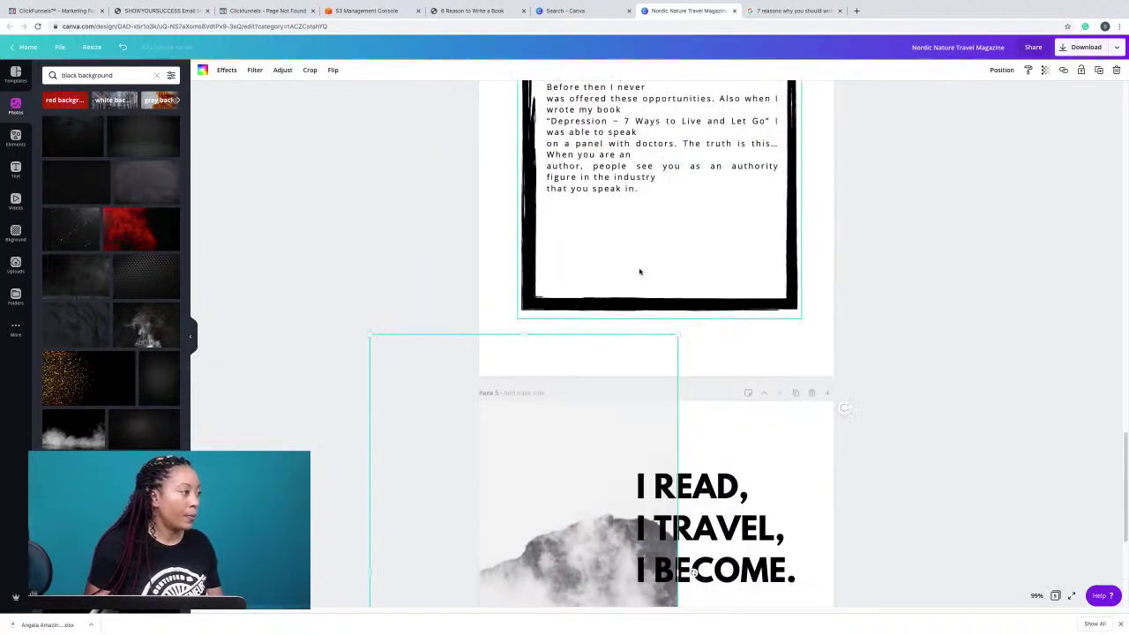
scroll(639, 248, "up", 1)
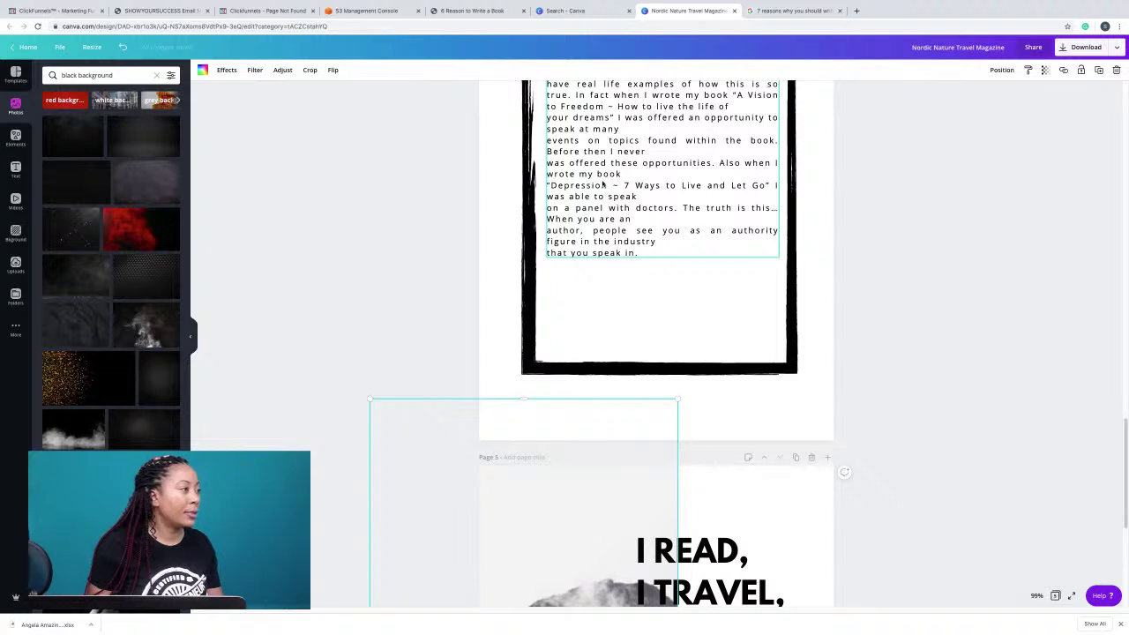
scroll(609, 247, "up", 2)
Set the font size of the entire page 4 paragraph to 12.5.
left_click(611, 251)
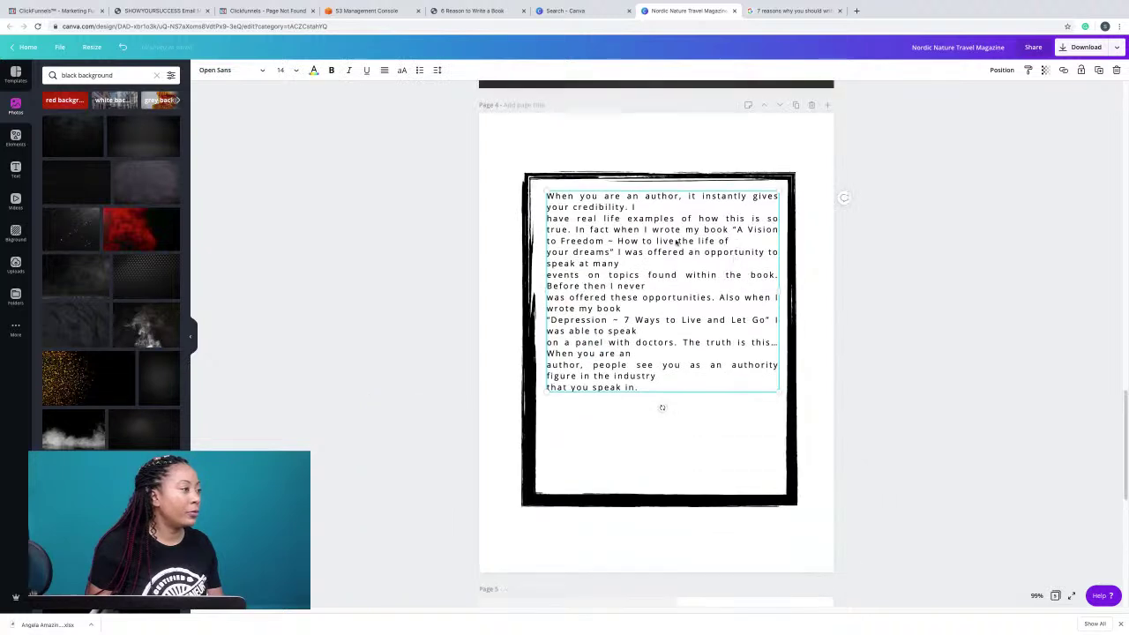
triple_click(612, 251)
key("ctrl+a")
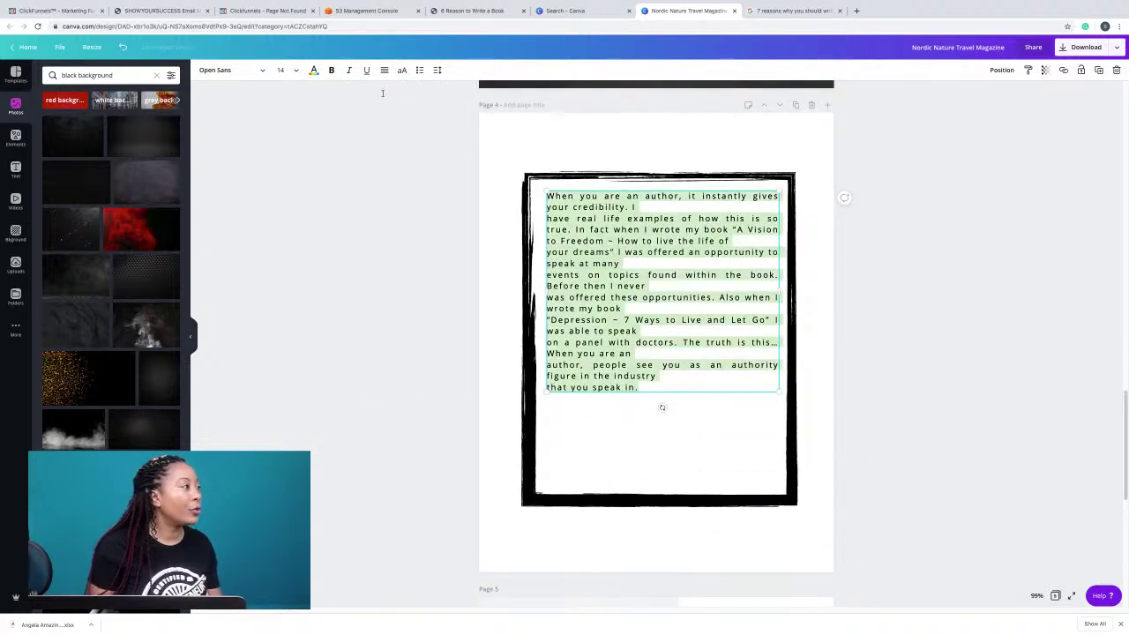
left_click(296, 70)
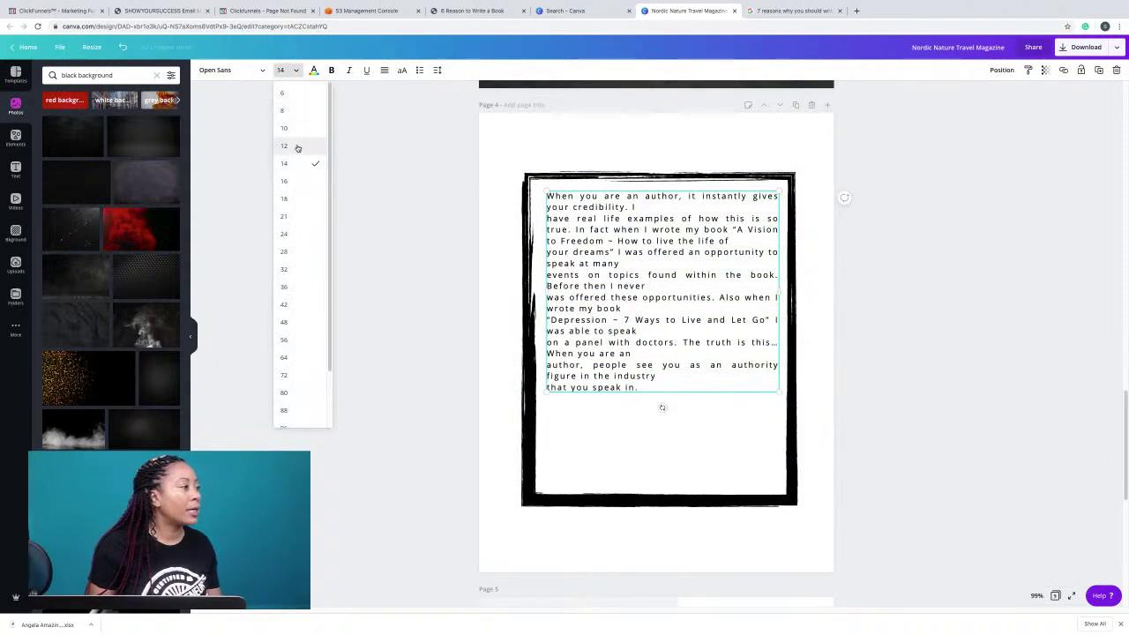
left_click(284, 146)
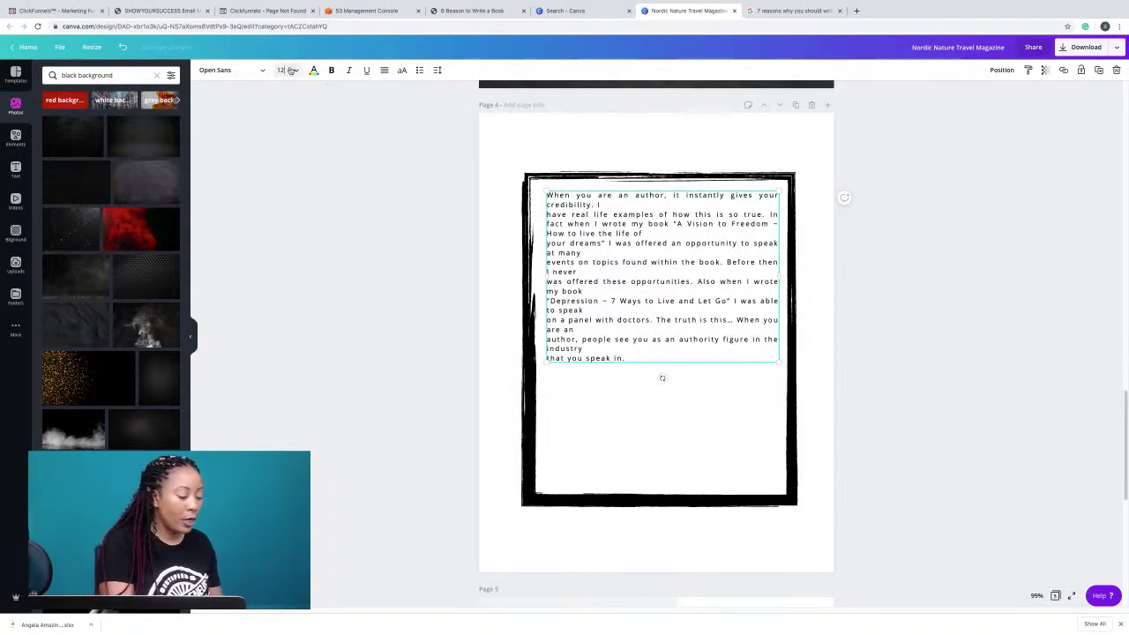
type(".5")
key("Return")
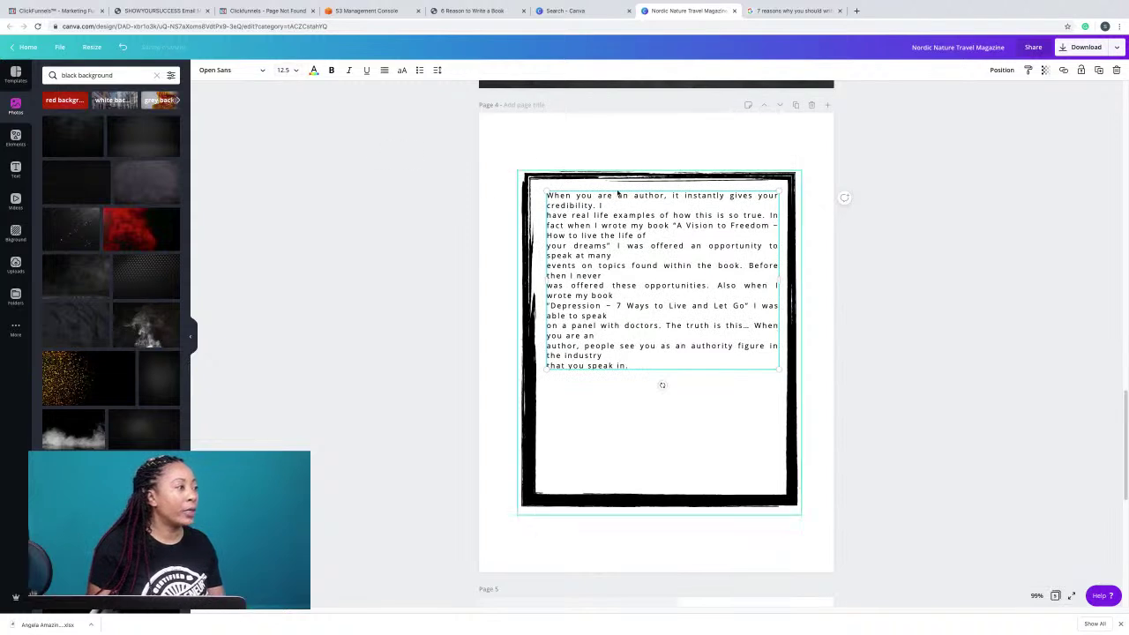
Remove the line breaks after "credibility. I", "live the life of", "speak at many" and "Before then I never" in the page 4 paragraph.
left_click(624, 203)
key("Delete")
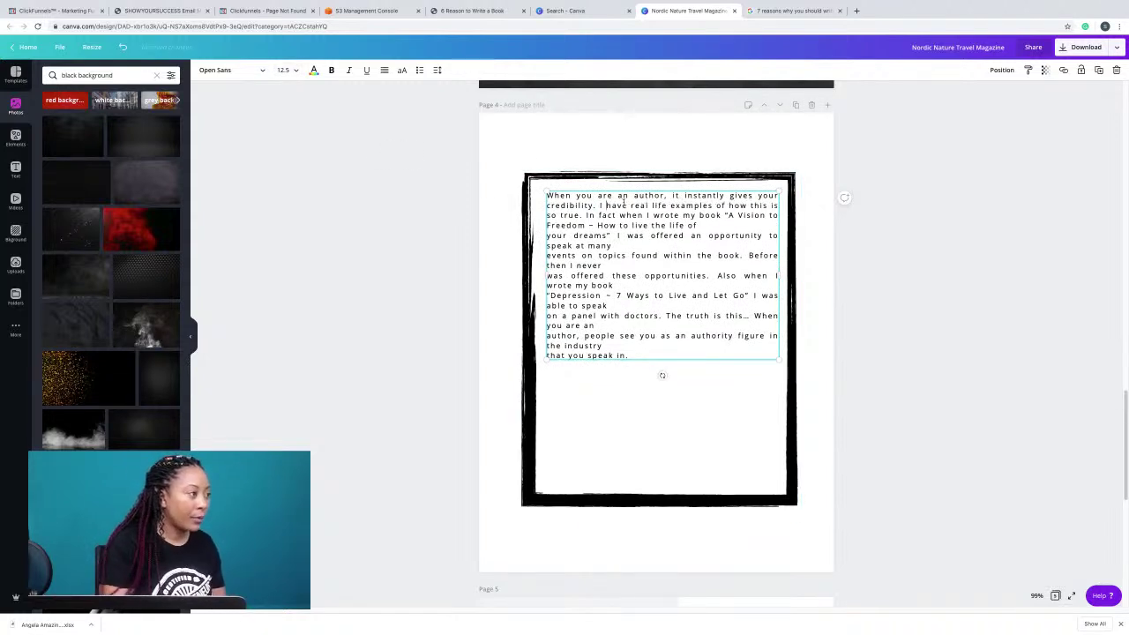
left_click(729, 225)
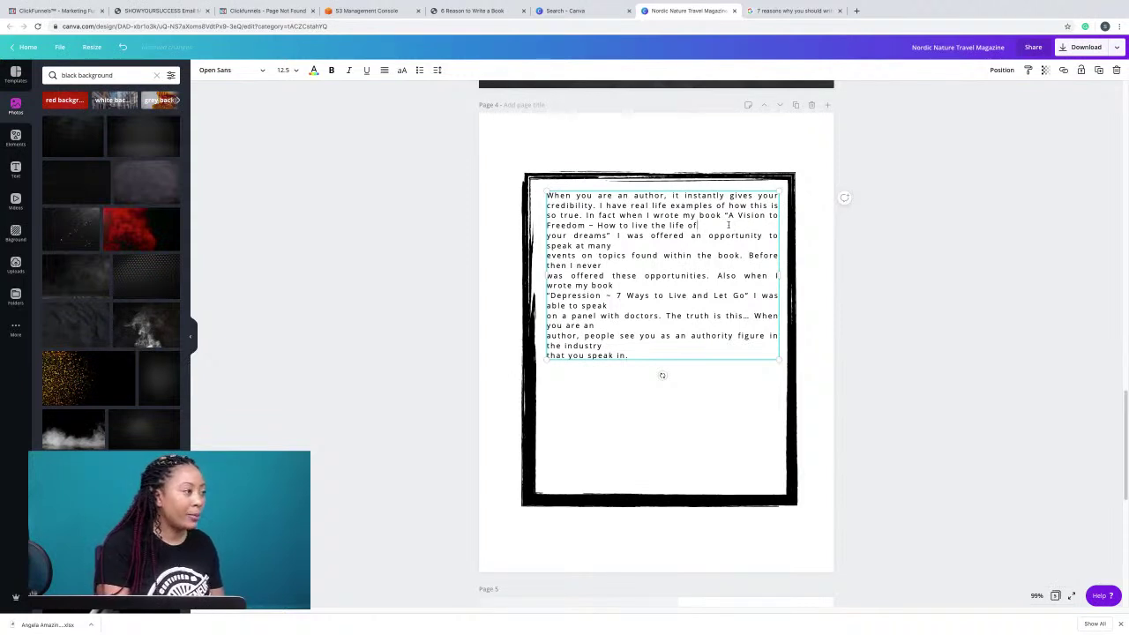
key("Delete")
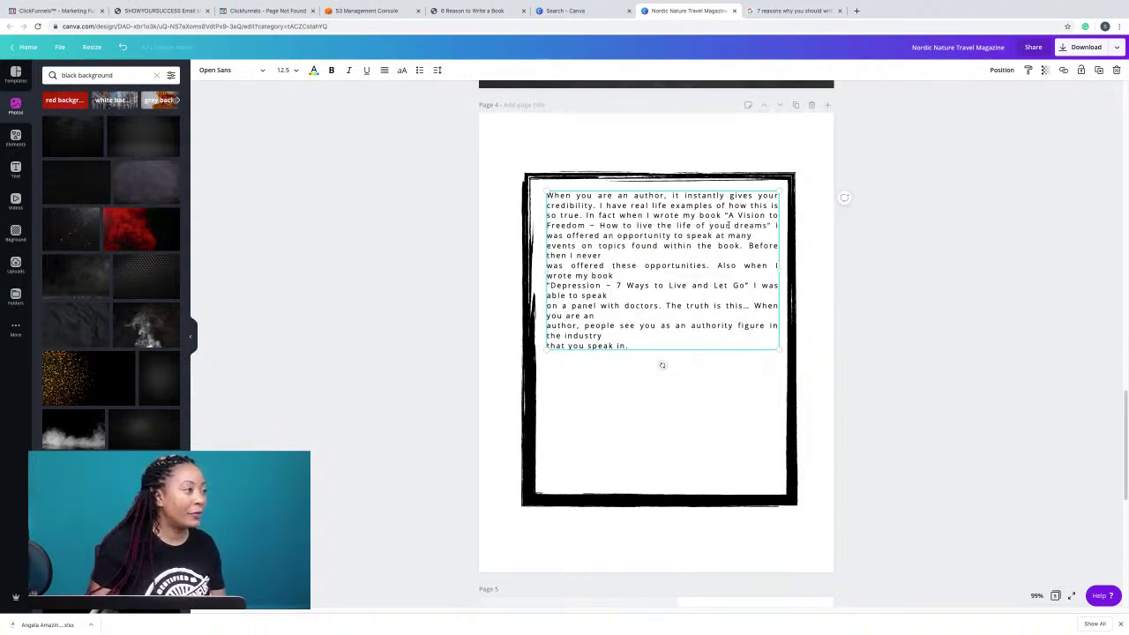
left_click(763, 235)
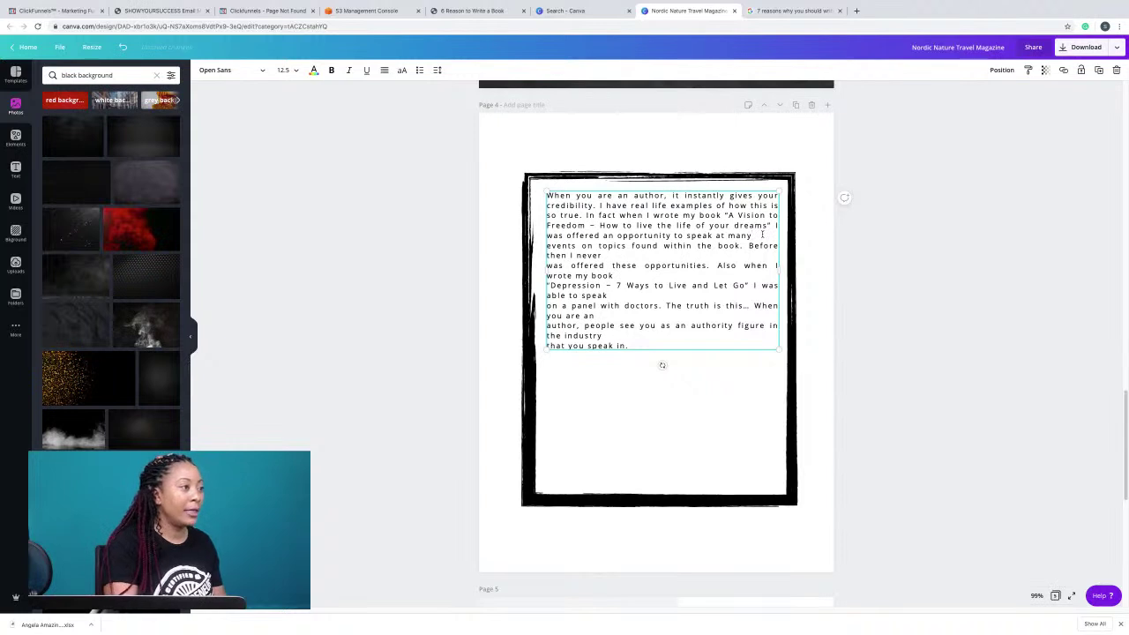
key("Delete")
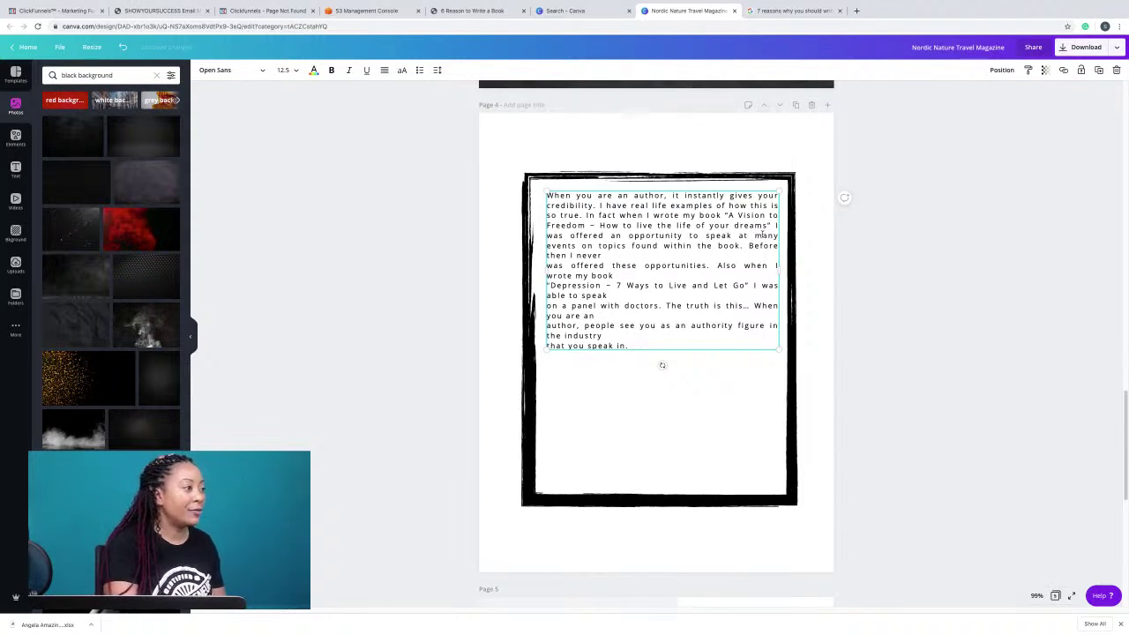
key("Delete")
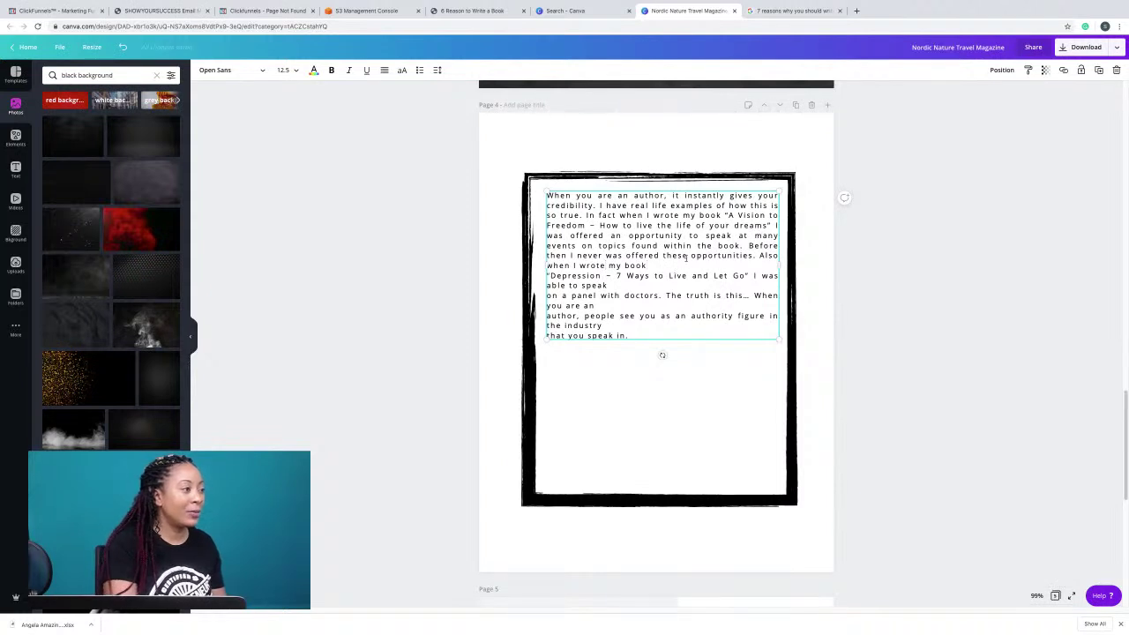
Join the remaining broken lines after "wrote my book", "able to speak" and "in the industry" in the page 4 paragraph.
key("Delete")
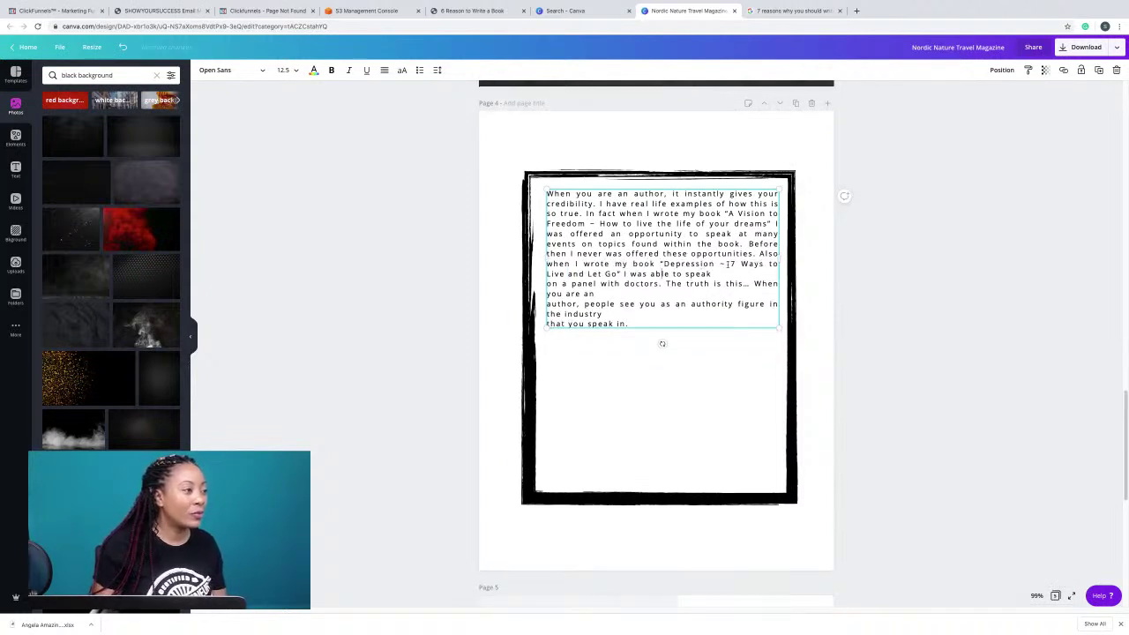
left_click(727, 270)
key("Delete")
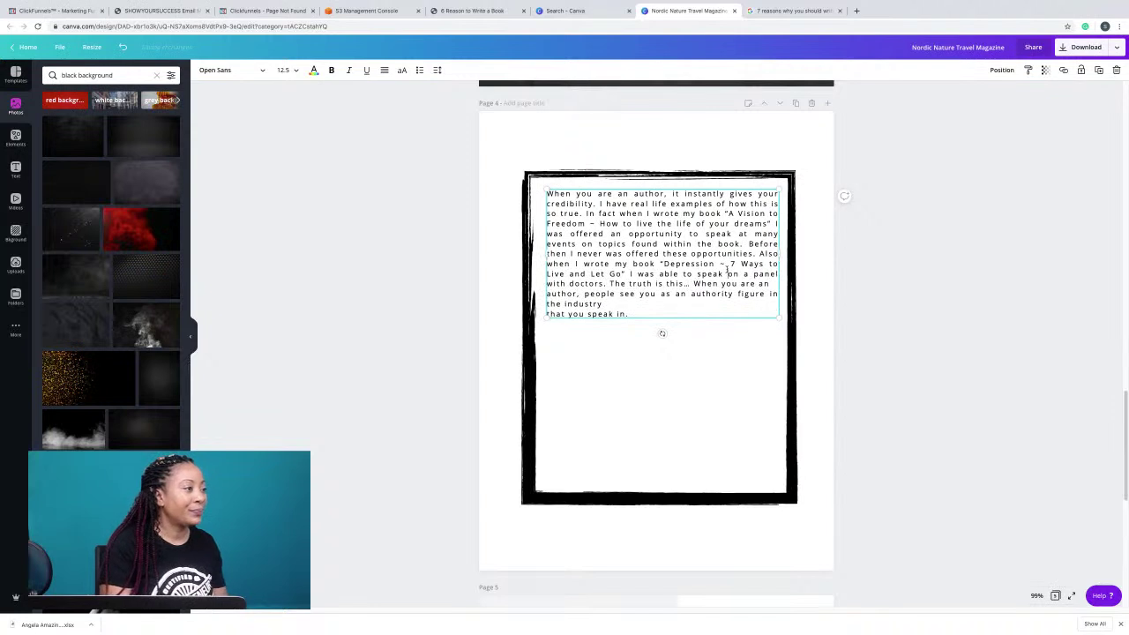
left_click(635, 302)
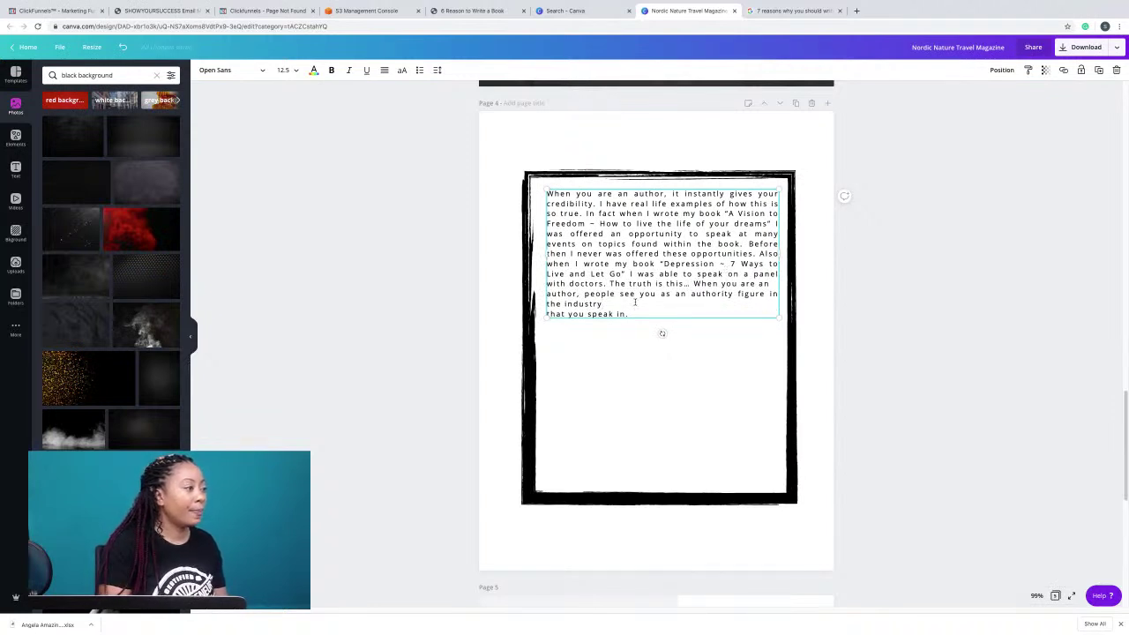
key("Delete")
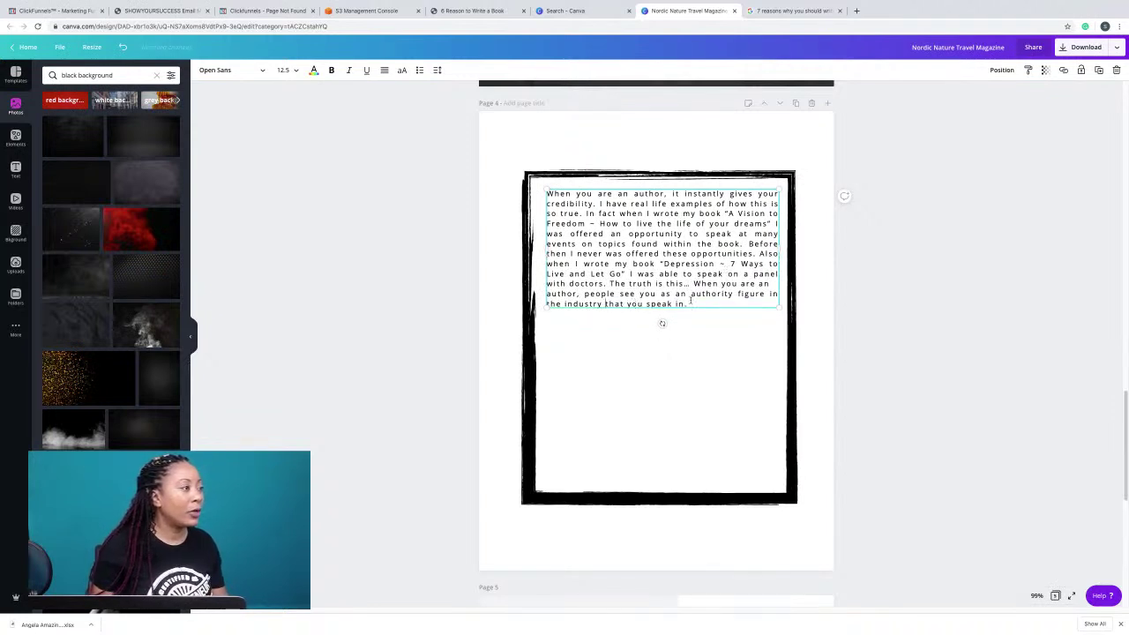
Switch to the "6 Reason to Write a Book" PDF and copy the paragraph beginning "I've never ever been asked".
left_click(447, 12)
scroll(705, 295, "down", 3)
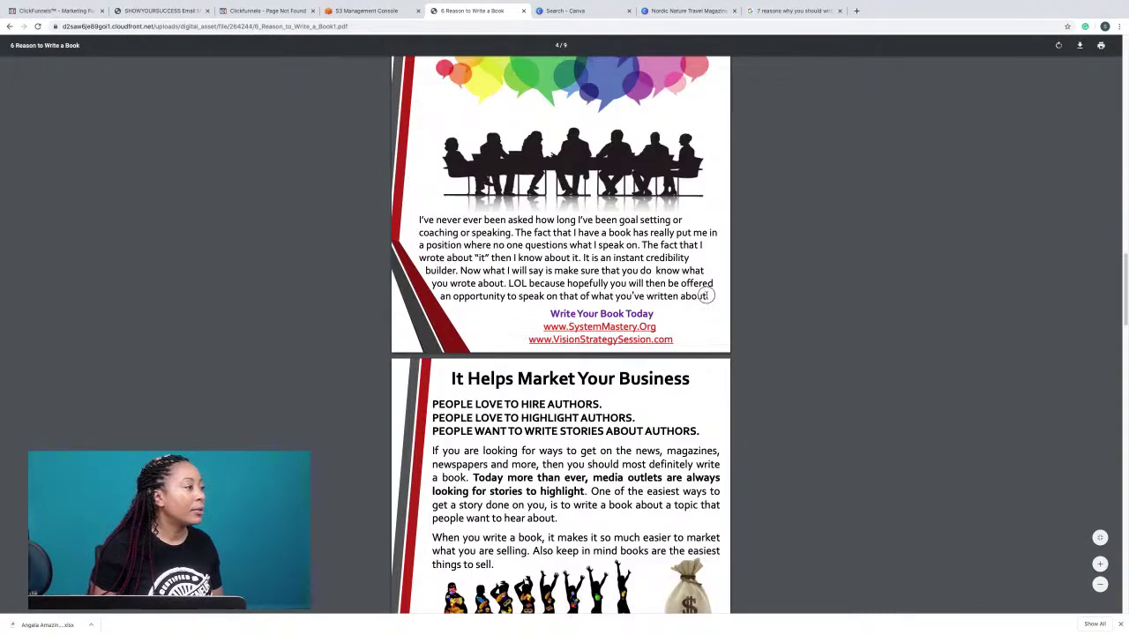
left_click_drag(707, 296, 416, 217)
right_click(457, 226)
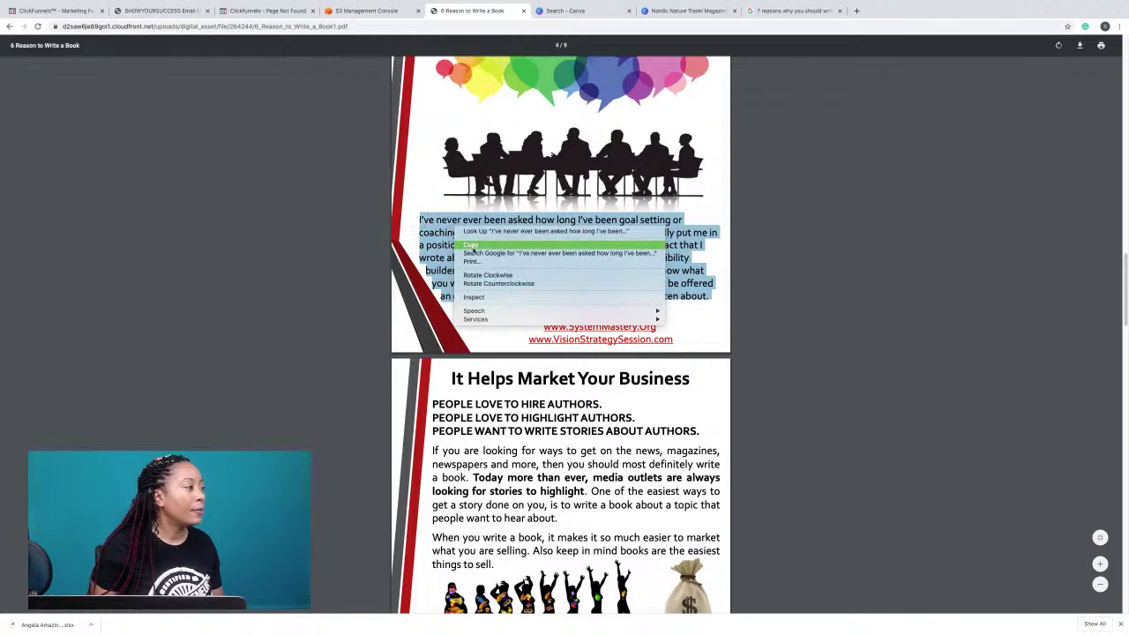
left_click(472, 245)
Return to the Canva magazine design and paste the copied text below the page 4 paragraph, separated by a blank line.
left_click(688, 10)
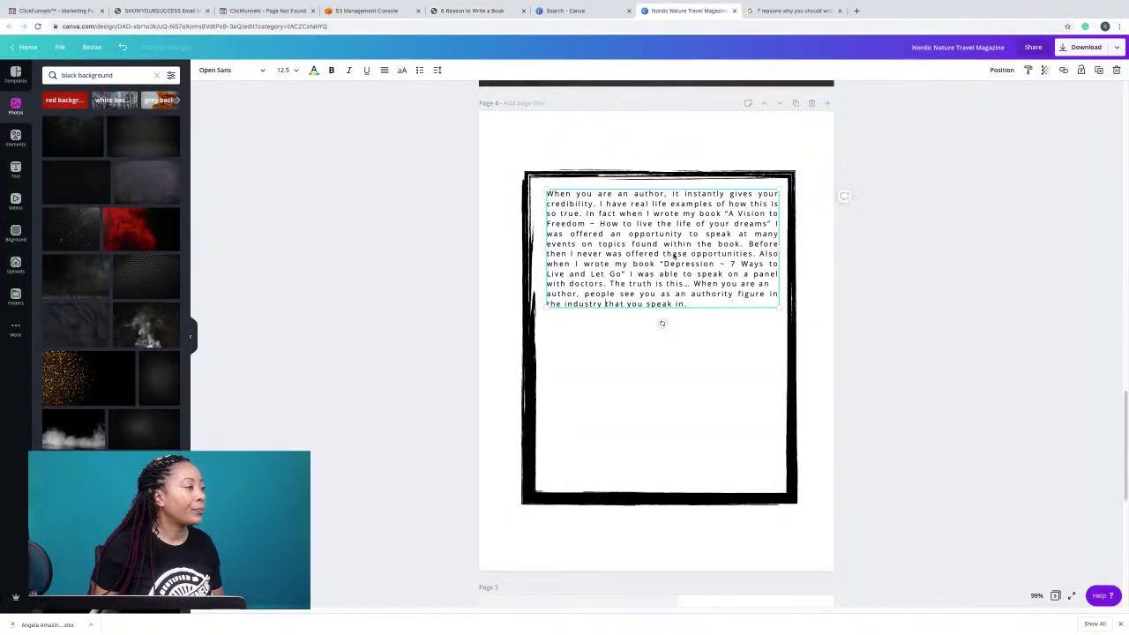
key("Return")
key("Return")
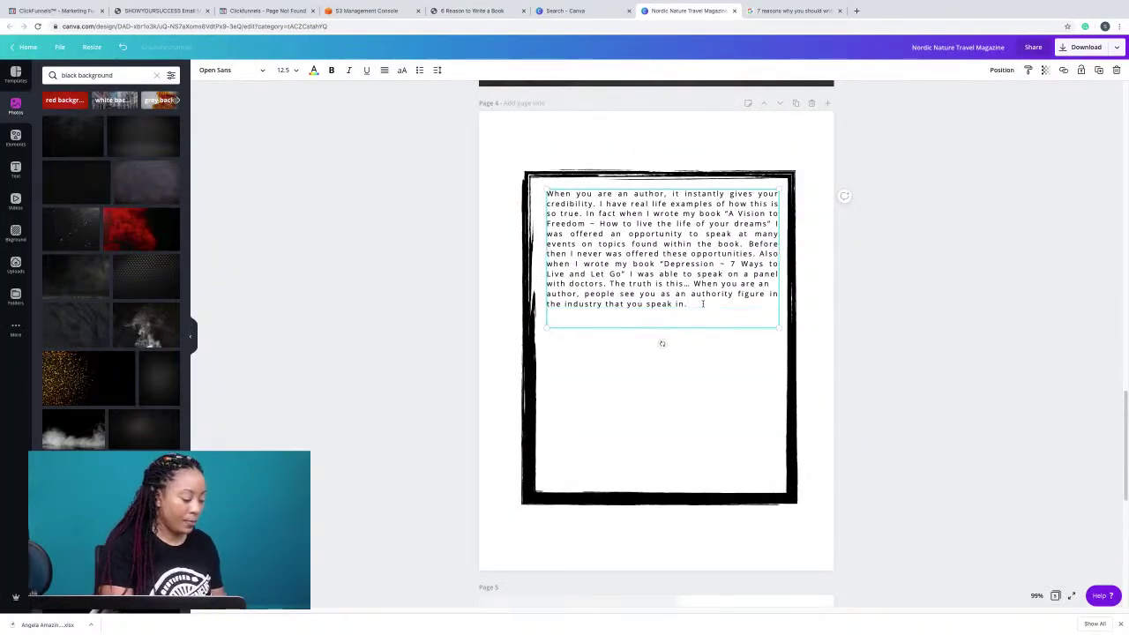
key("ctrl+v")
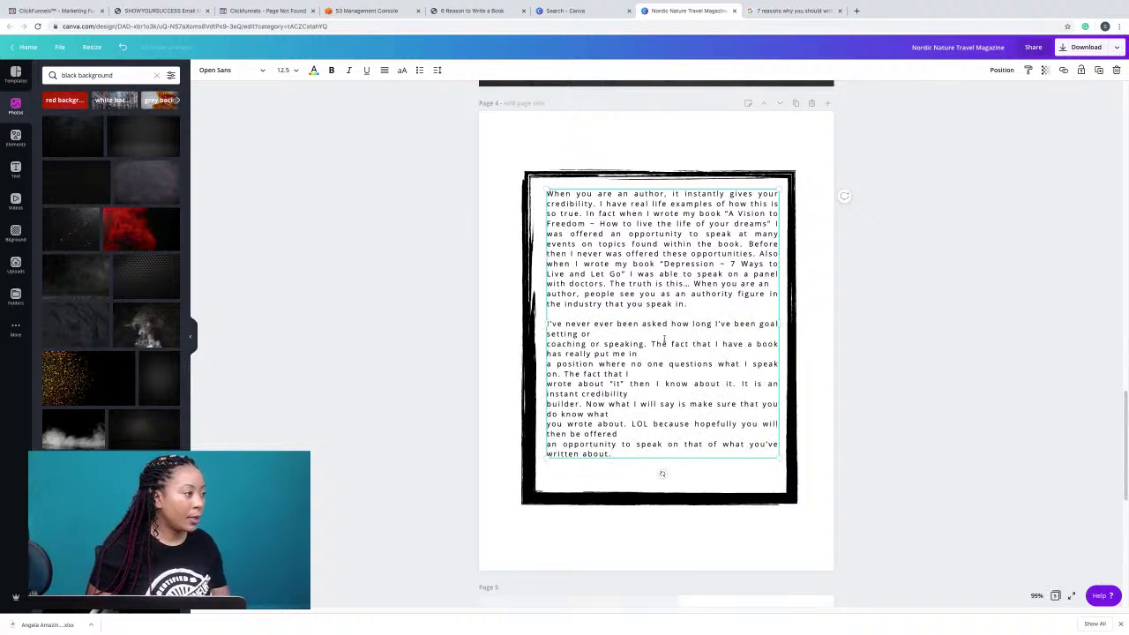
Remove the line breaks after "goal setting or", "really put me in" and "instant credibility" in the pasted second paragraph.
left_click(659, 330)
key("Delete")
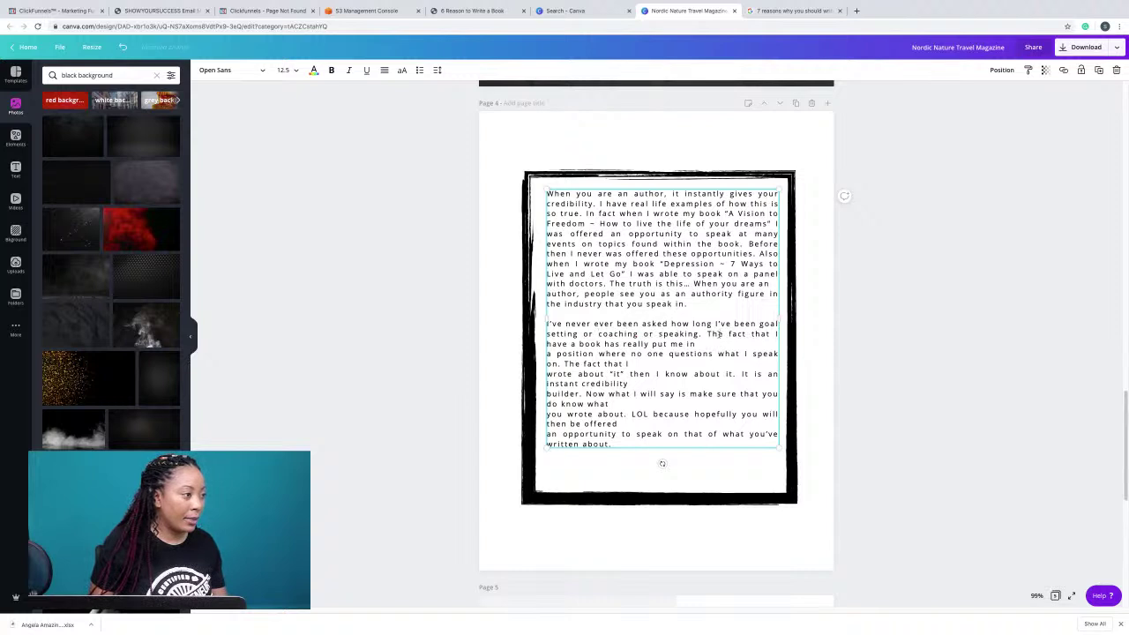
left_click(721, 340)
key("Delete")
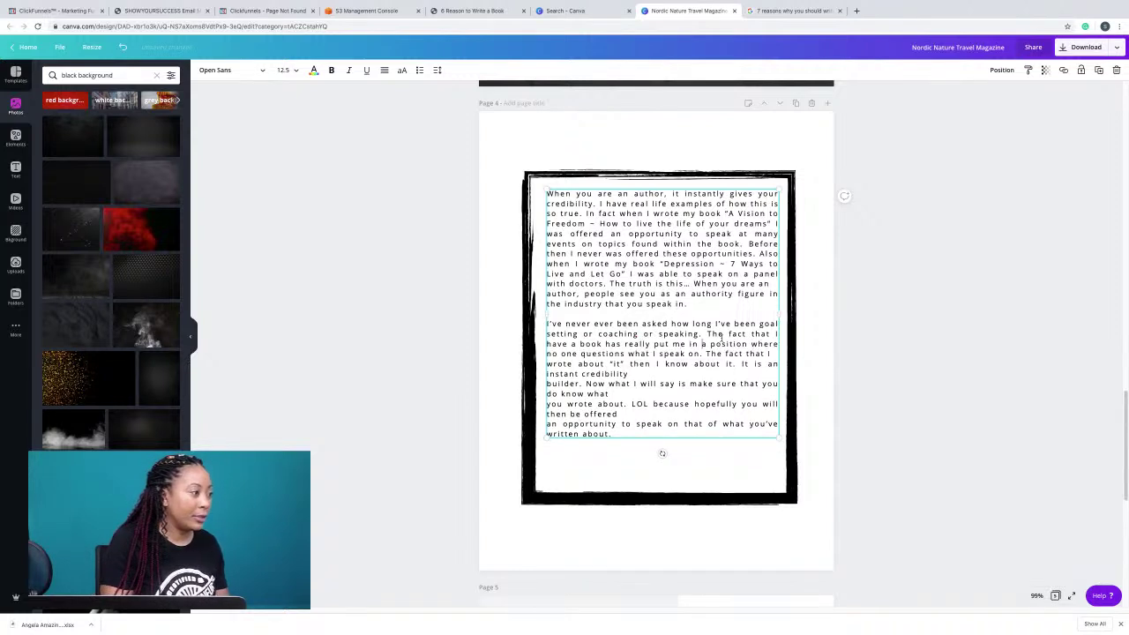
key("Down")
key("Down")
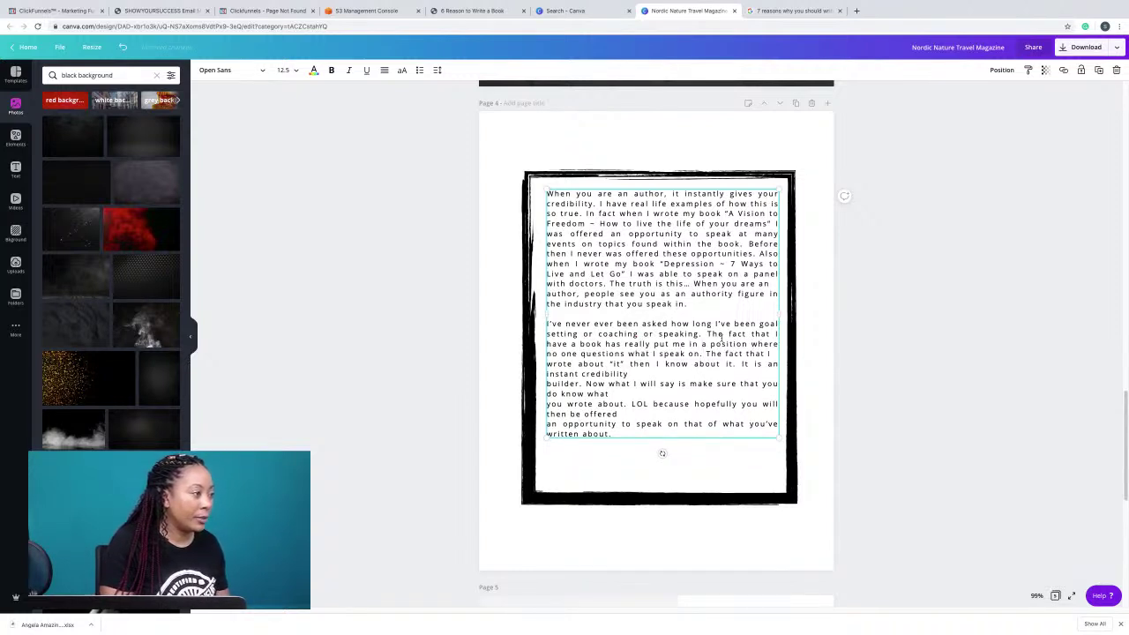
key("Delete")
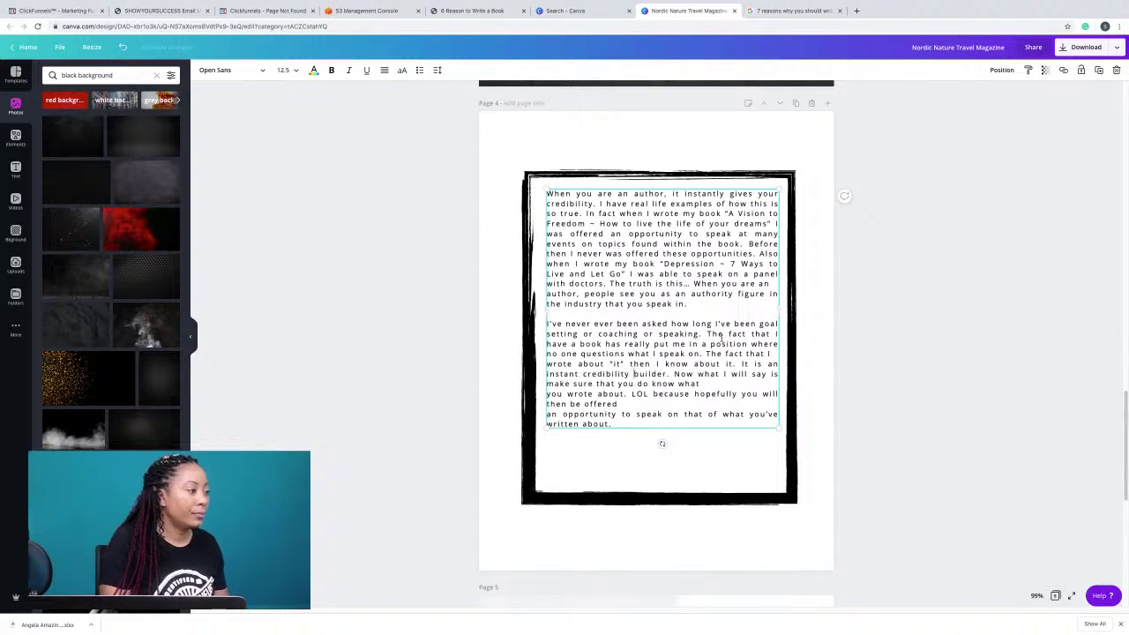
Remove the line breaks after "then be offered" and "do know what" in the second paragraph on page 4.
key("Down")
key("Down")
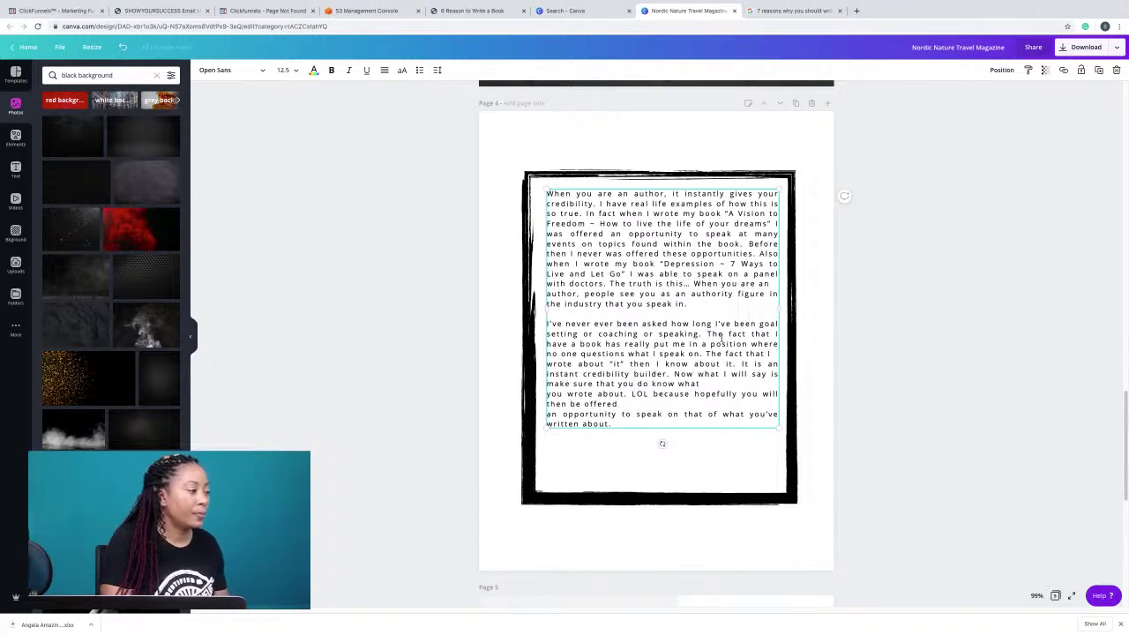
key("Delete")
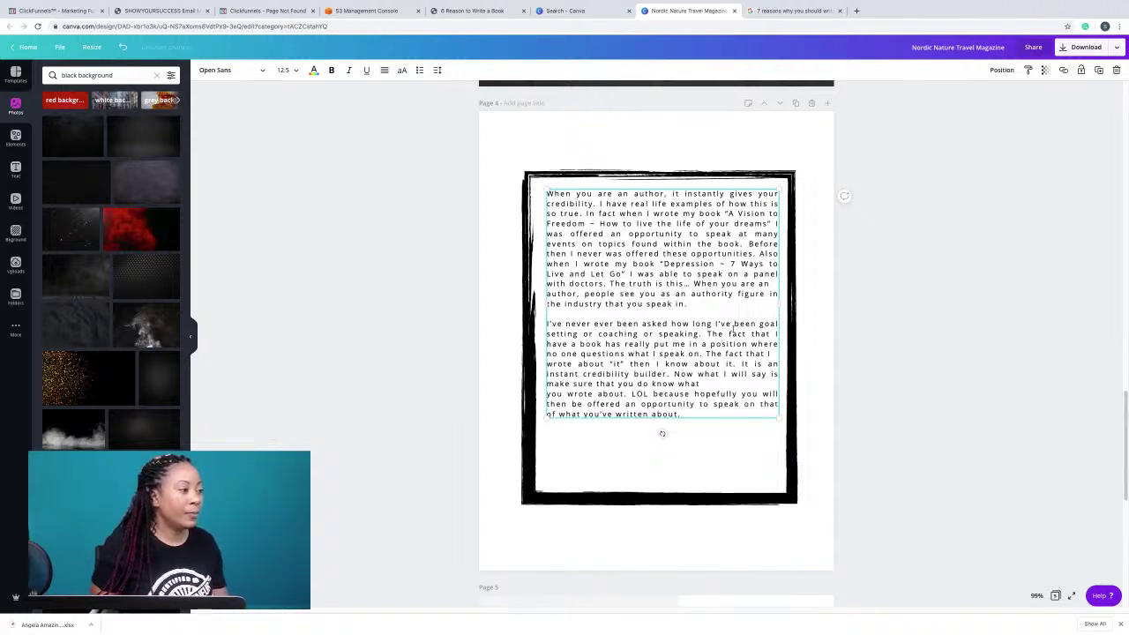
left_click(702, 383)
key("Delete")
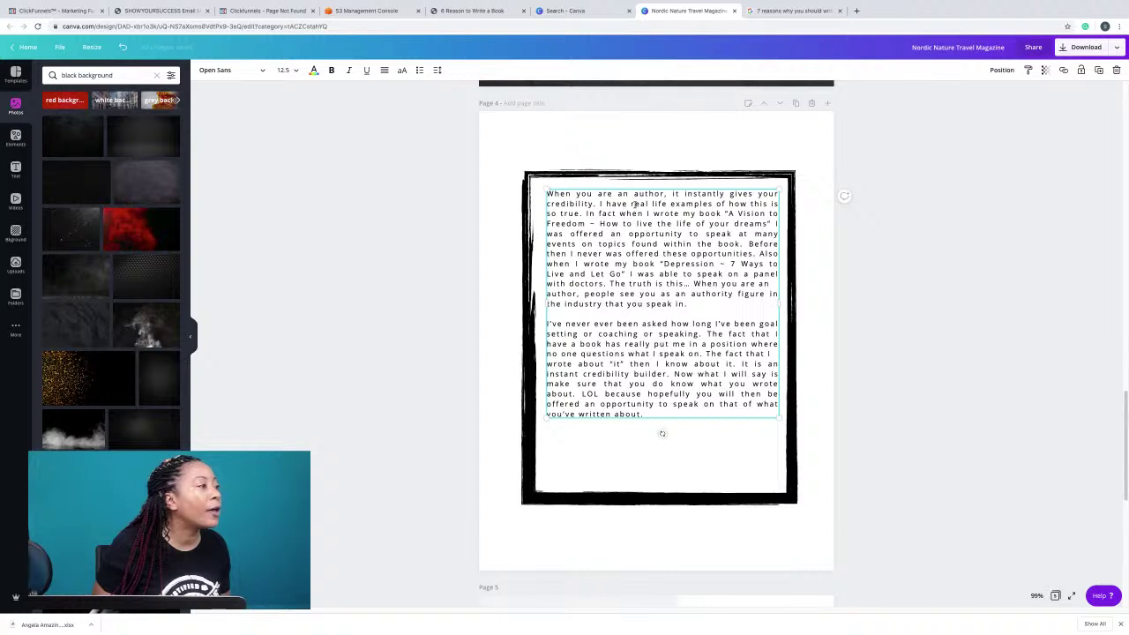
Make the book title "A Vision to Freedom ~ How to live the life of your dreams" bold in the first paragraph.
left_click(726, 213)
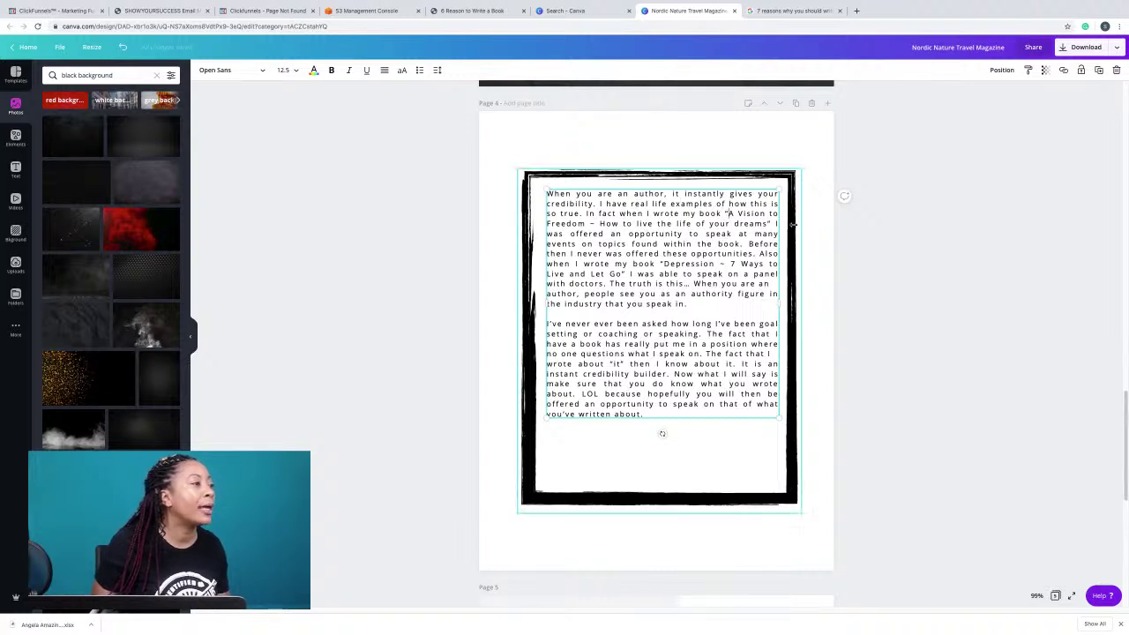
left_click(768, 224, "shift")
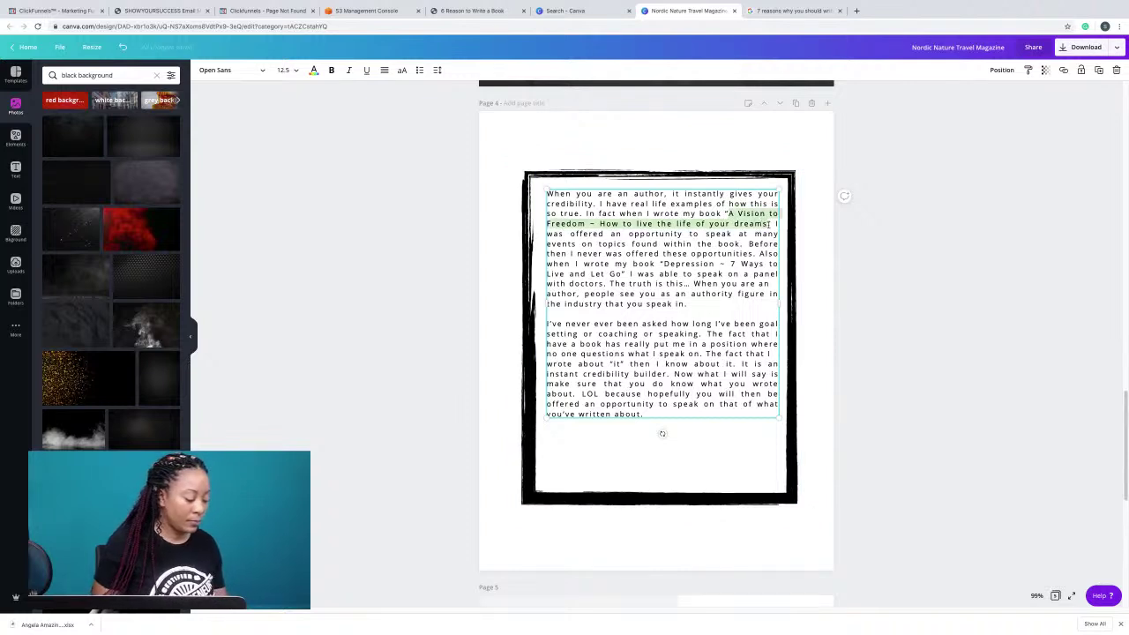
key("ctrl+b")
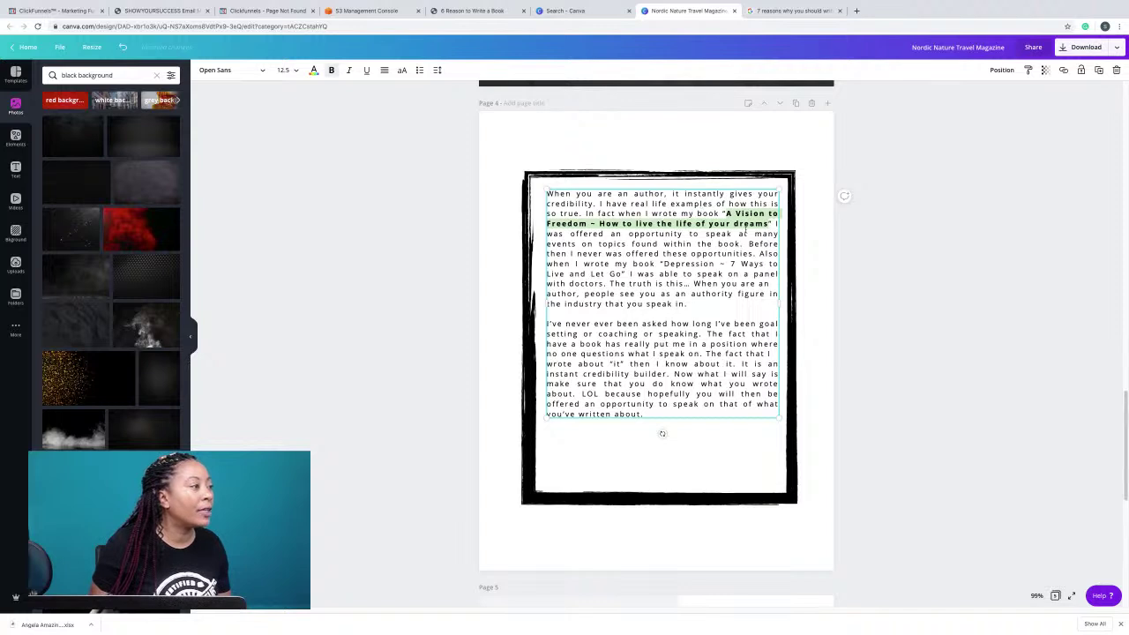
left_click(752, 242)
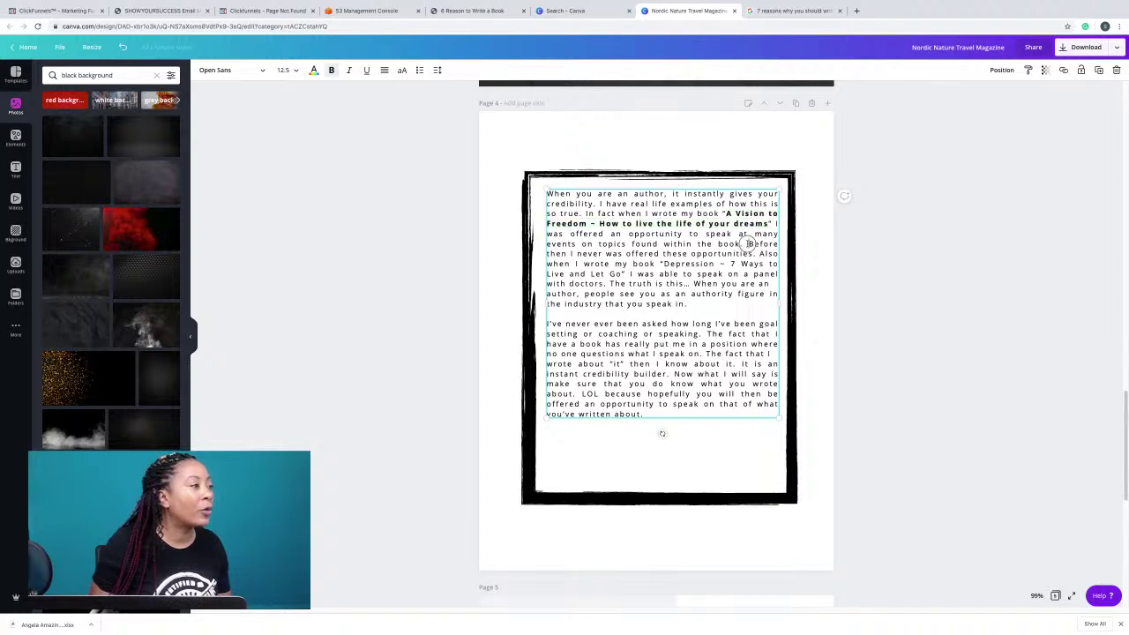
Insert "The title of the book was changed in 2019 to “A Six Figure Vision”" after "within the book." in the first paragraph on page 4.
type("The")
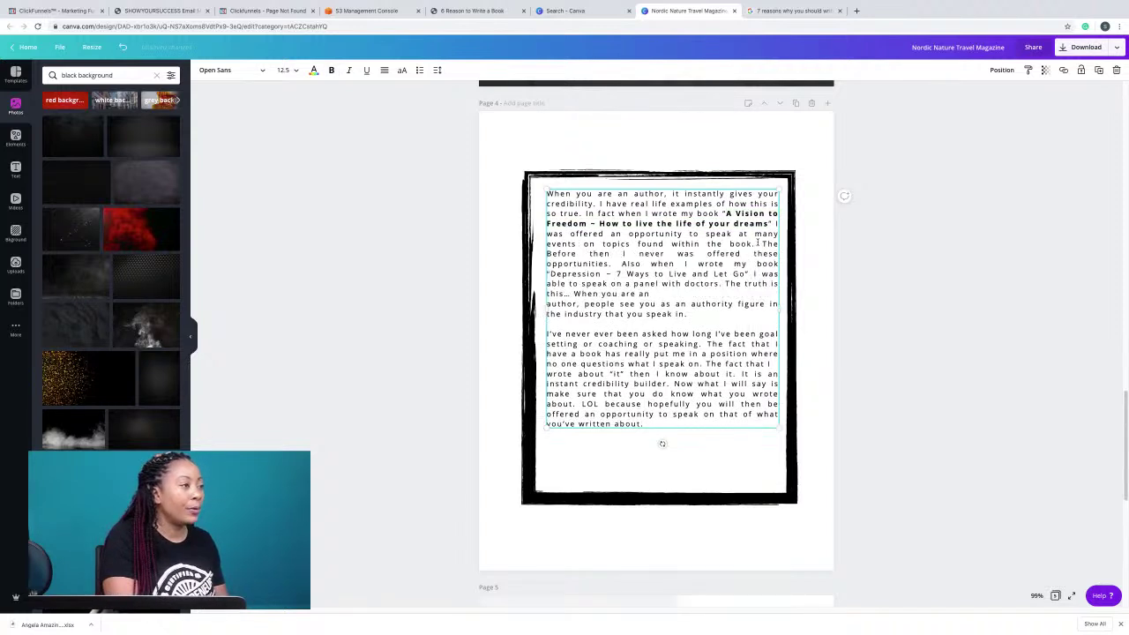
type(" book")
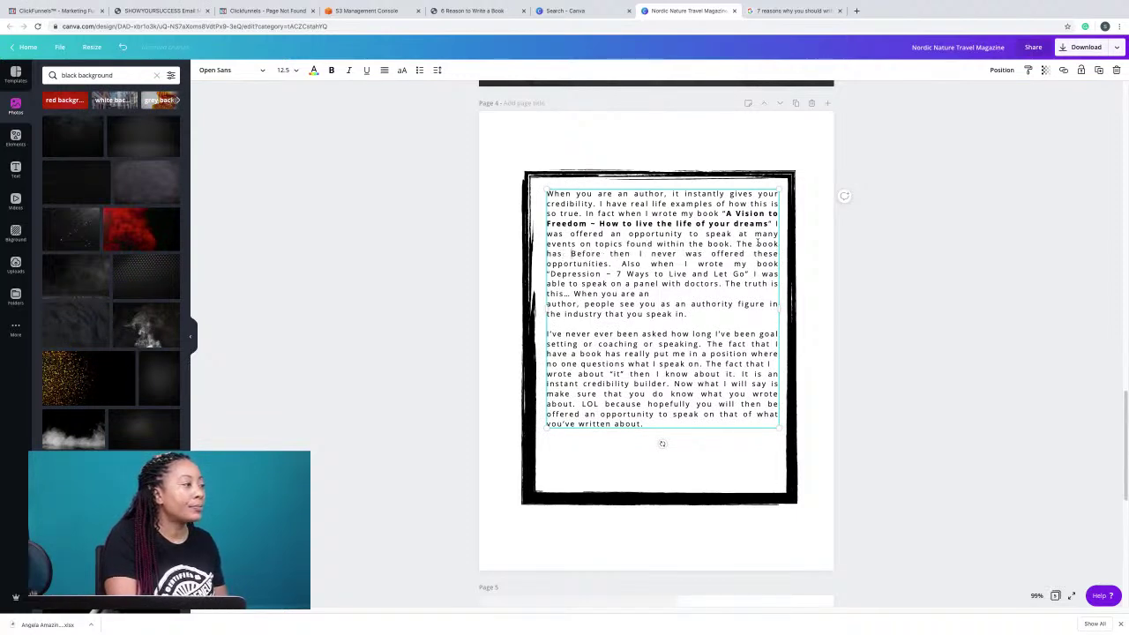
type(" has sen chan")
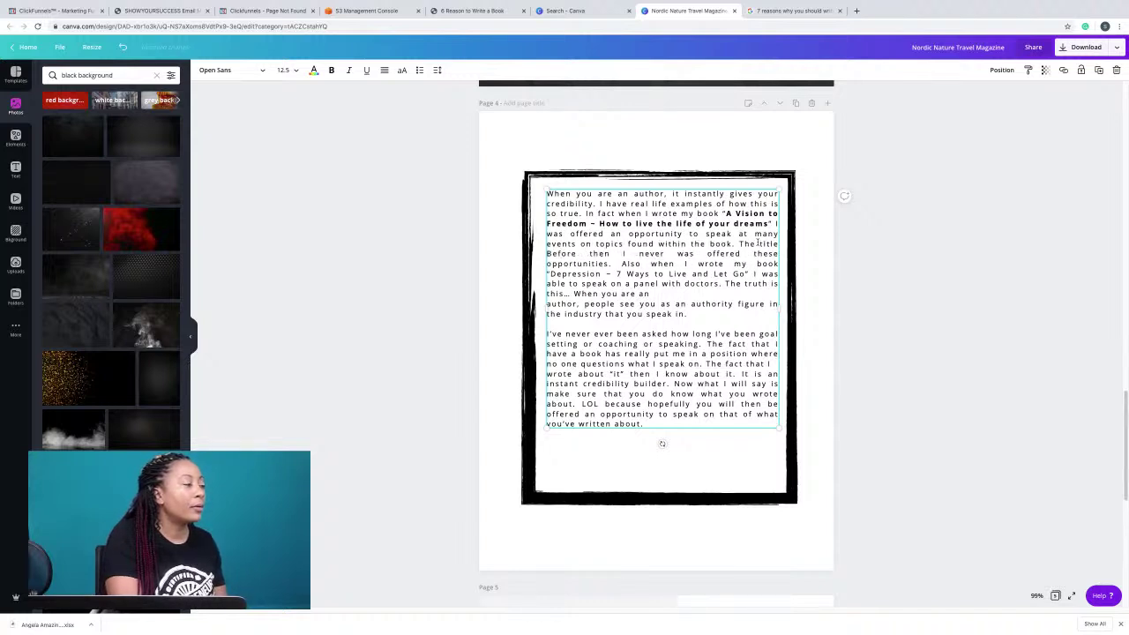
type(" of the book was changed in 2019 to “A Six FBefore")
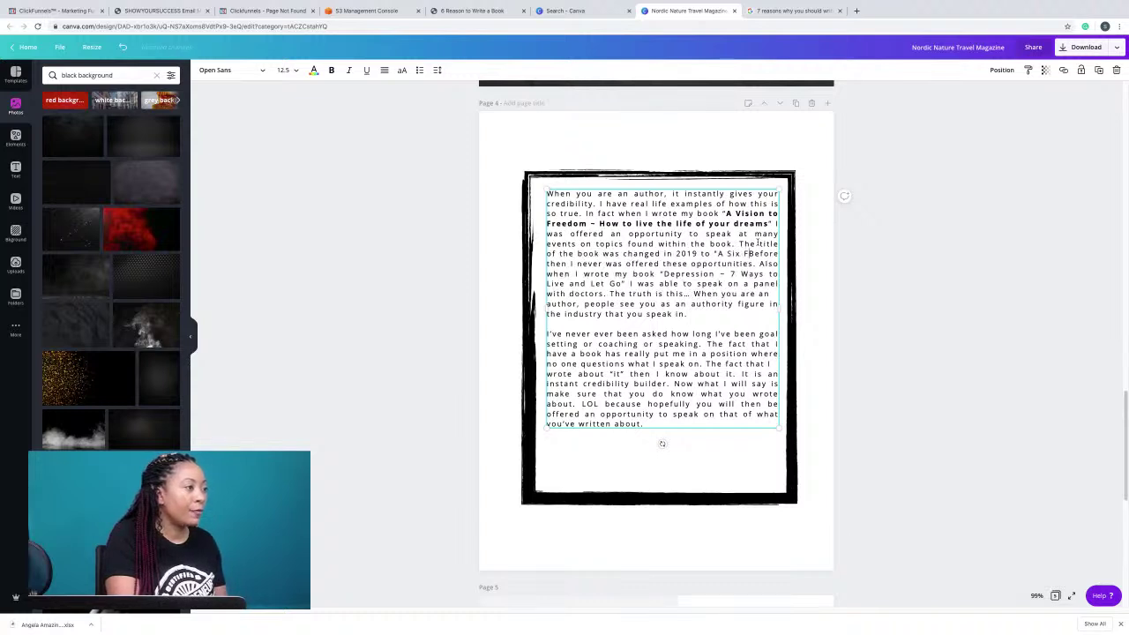
type("igure")
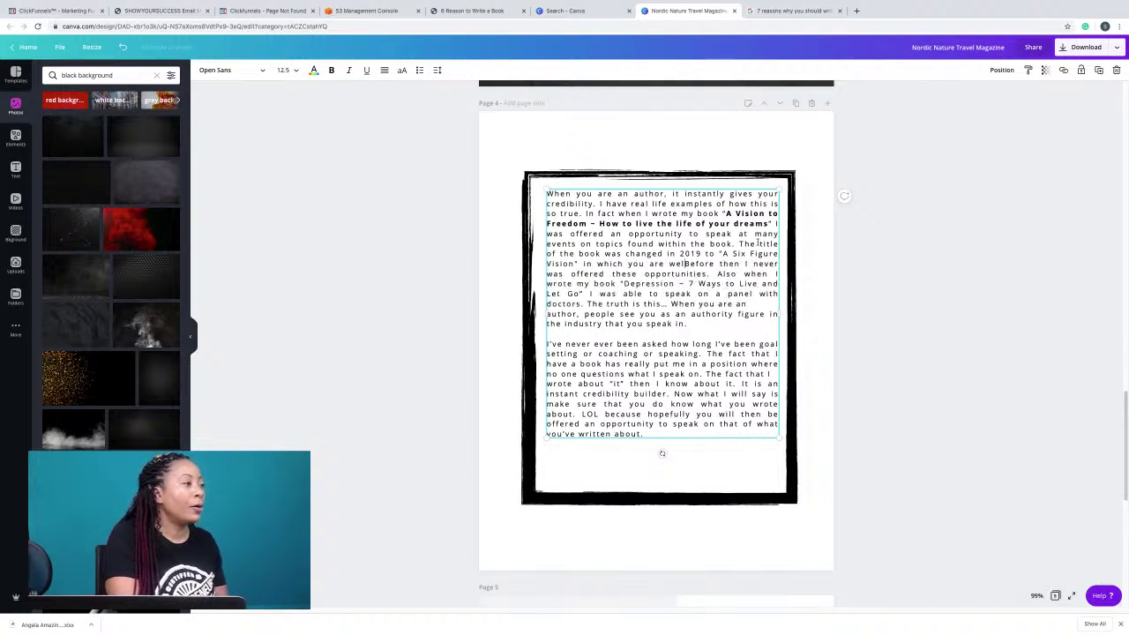
Finish the inserted sentence with "get a FREE copy. I'll spill the deets later!" and start the following one with "However, before".
type("FRE")
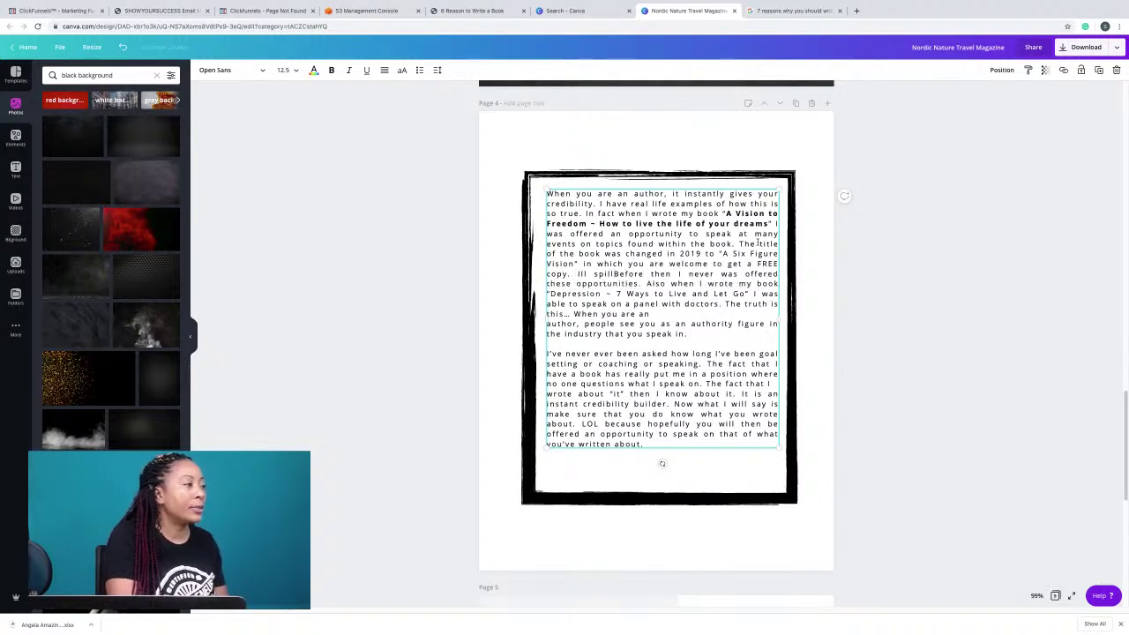
type("E copy. Ill spill the deets later")
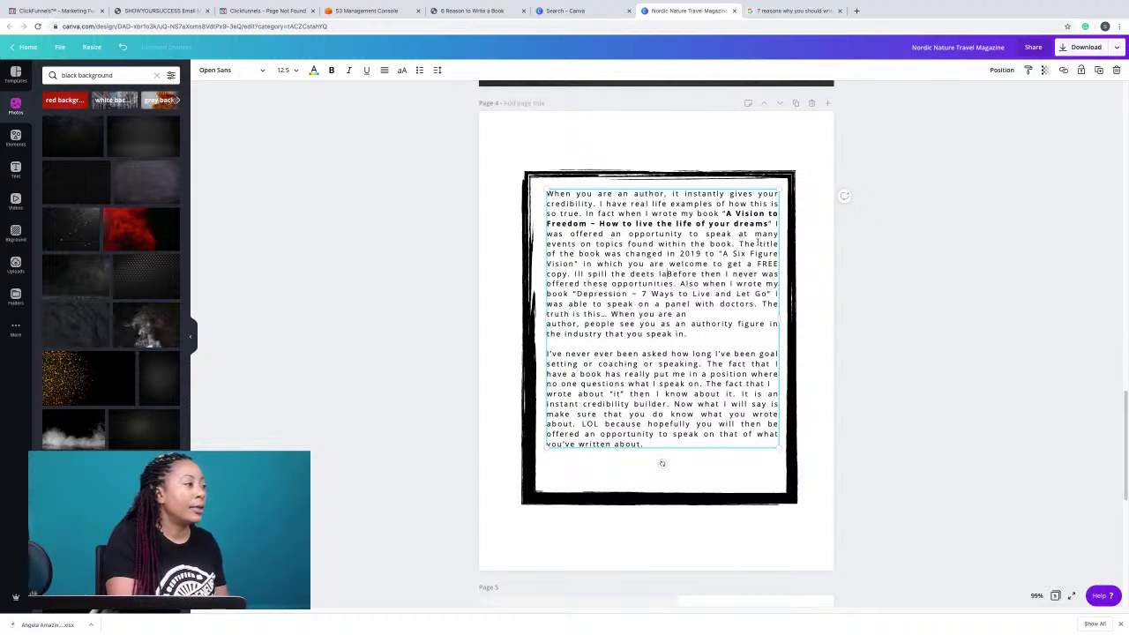
type("! ")
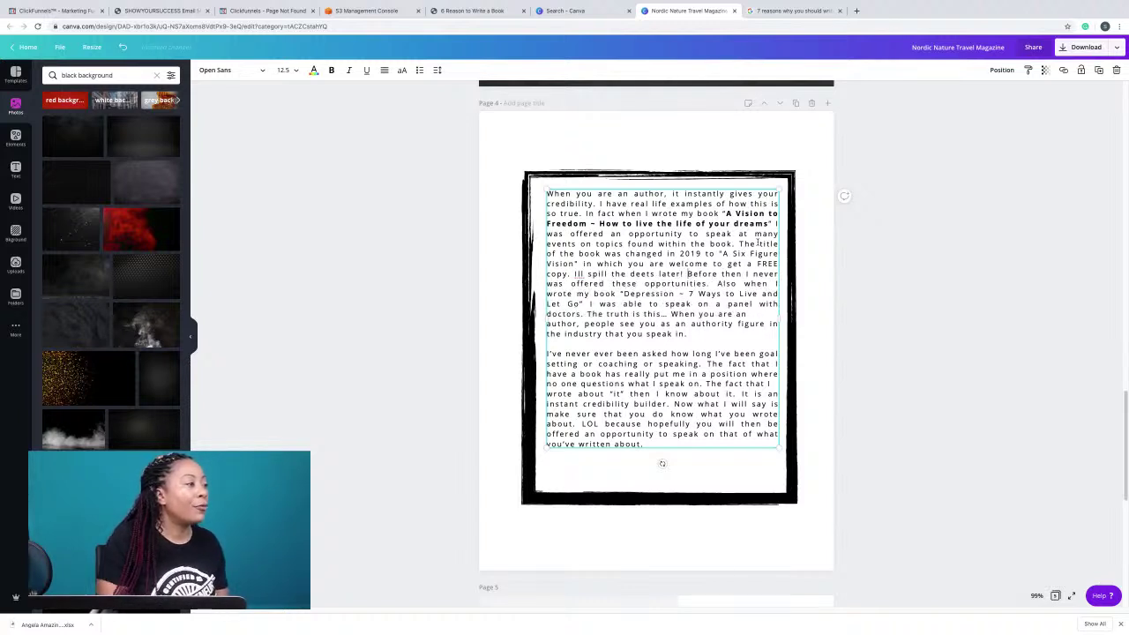
type("However,")
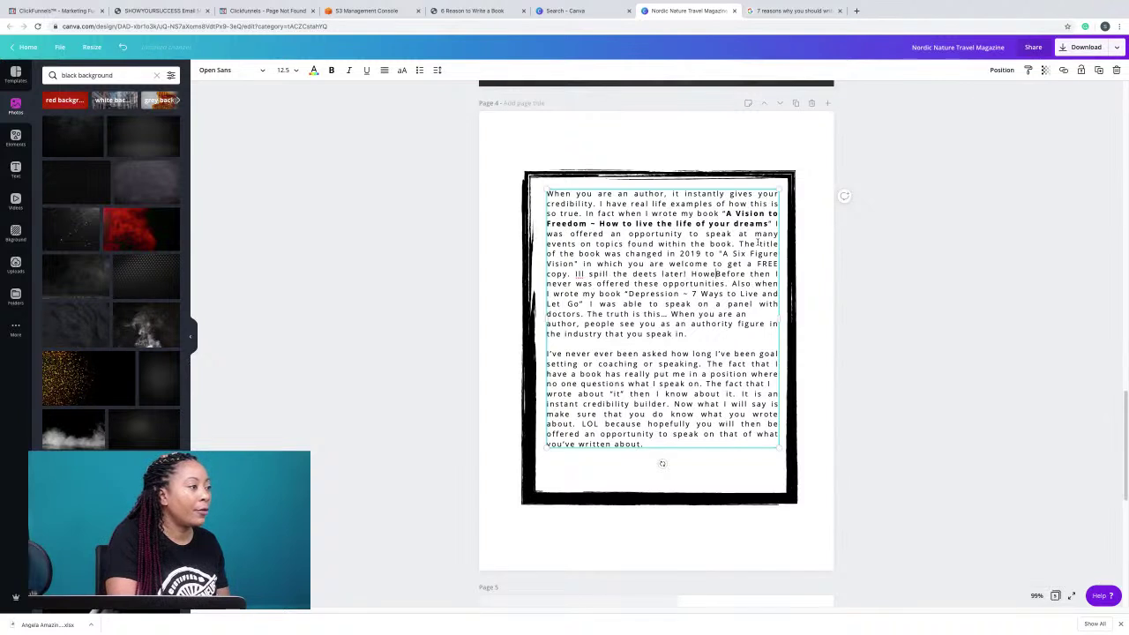
key("Delete")
type("b")
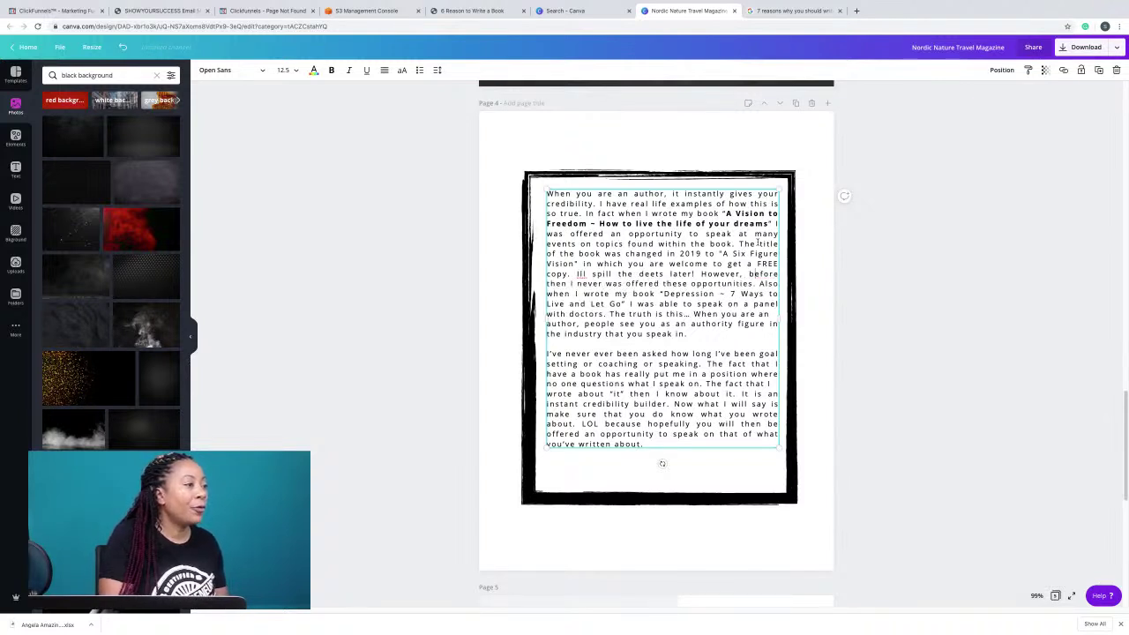
left_click(582, 274)
type("'")
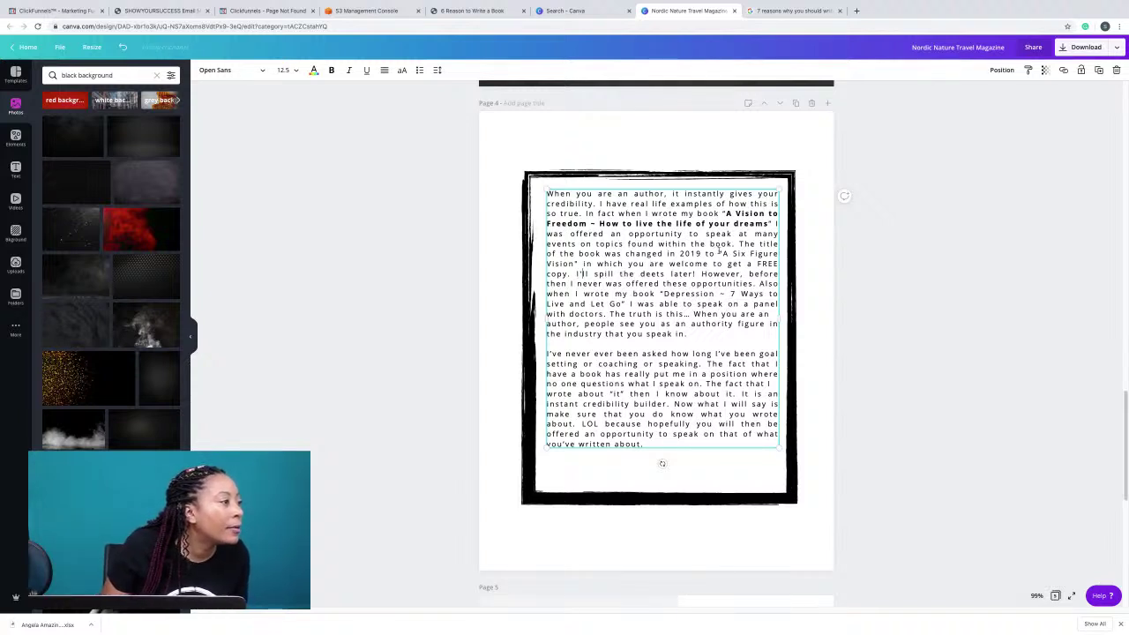
Make the book title "A Six Figure Vision" bold and italic in the first paragraph.
left_click_drag(723, 254, 575, 259)
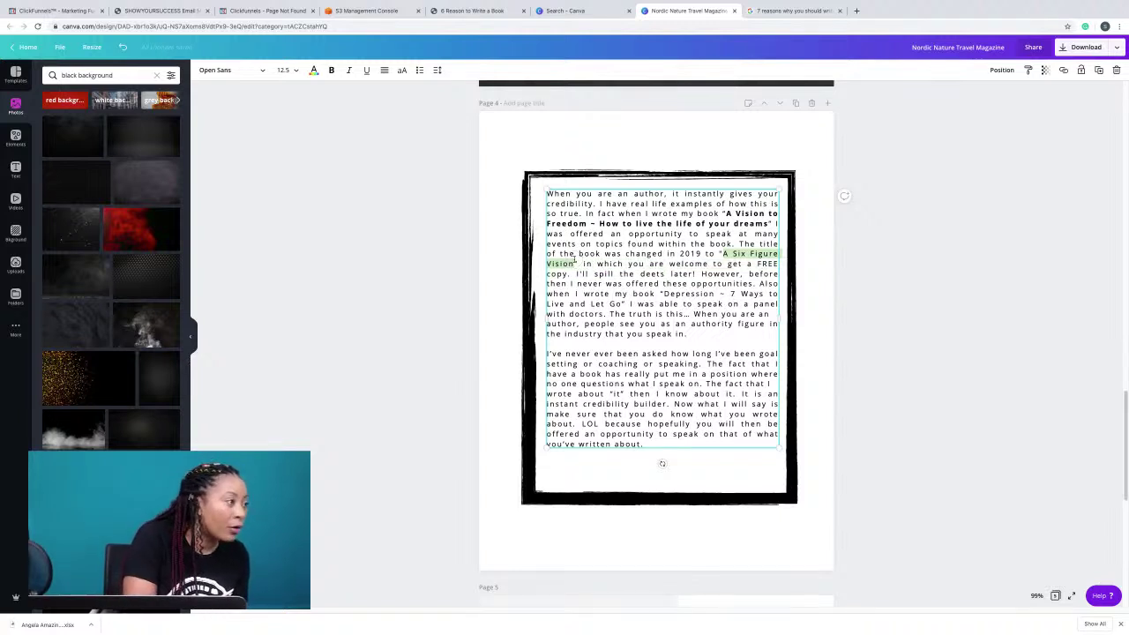
key("ctrl+b")
key("ctrl+i")
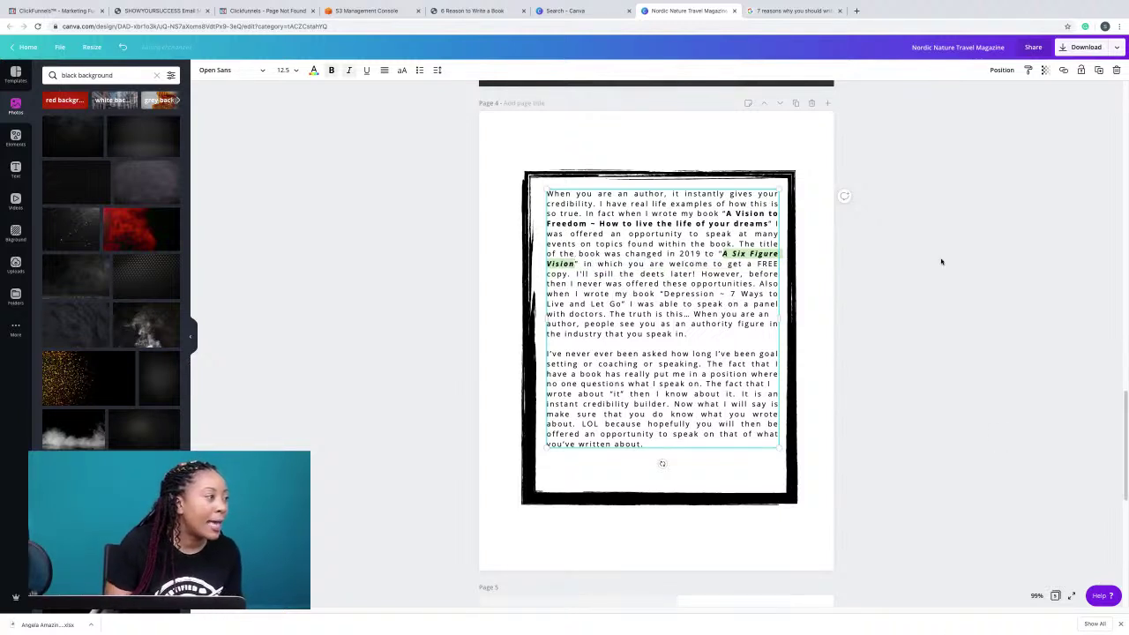
Italicise the bold book title "A Vision to Freedom ~ How to live the life of your dreams".
left_click(770, 222)
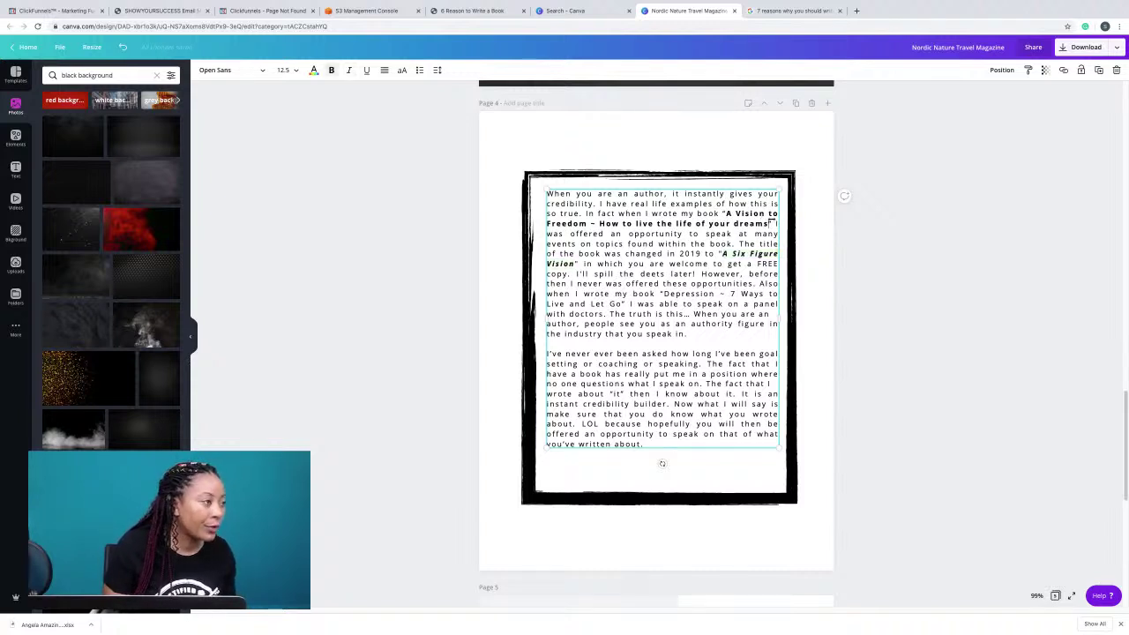
left_click(728, 214, "shift")
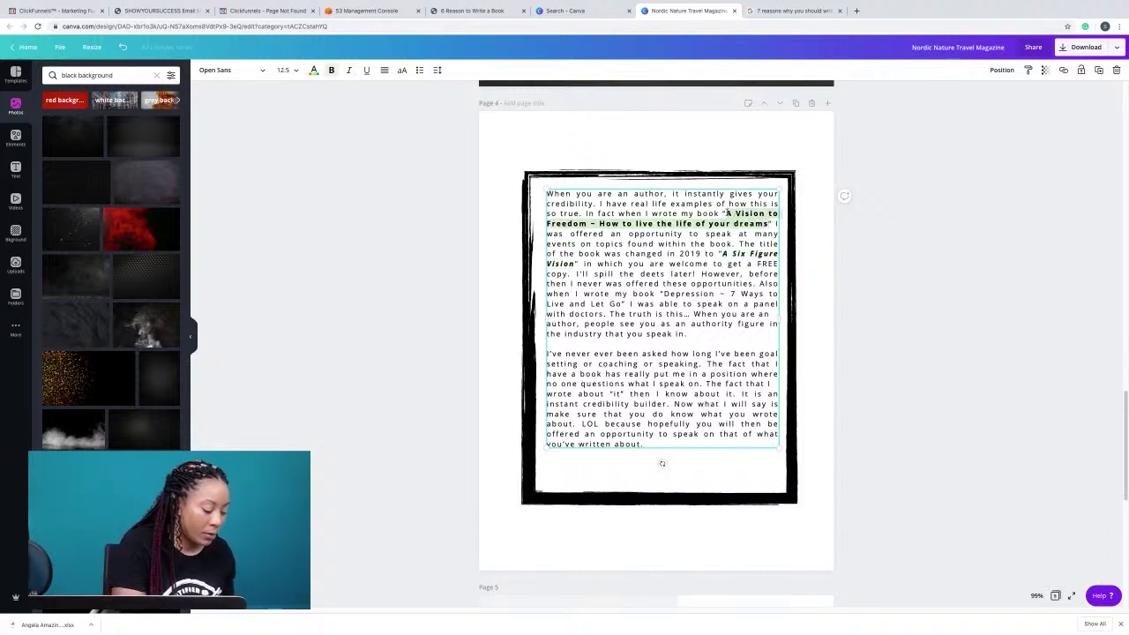
key("ctrl+i")
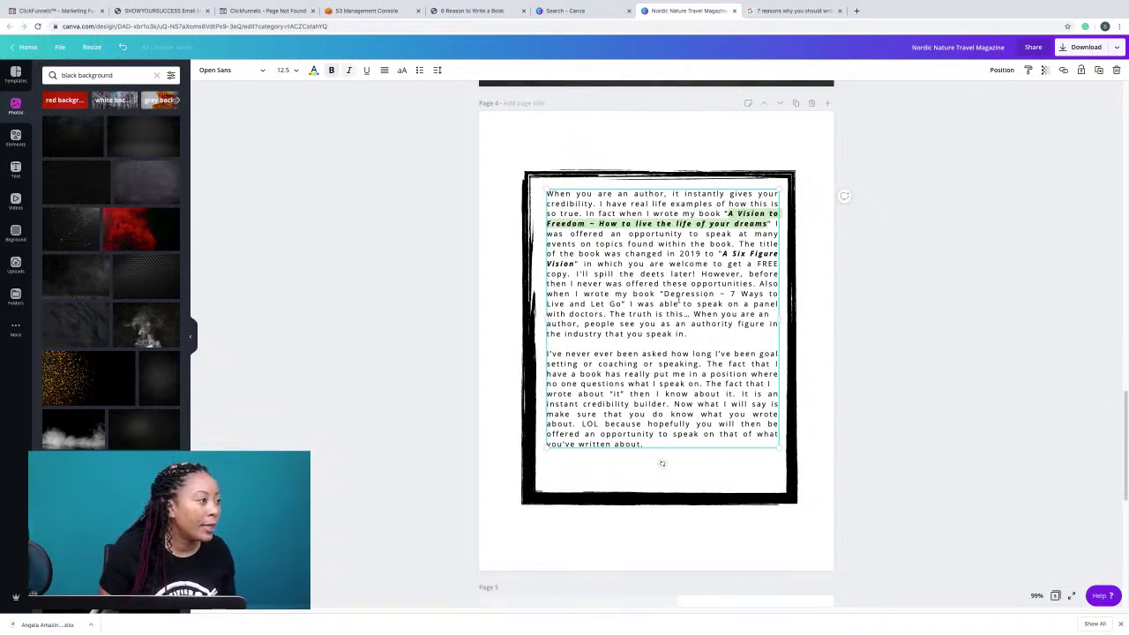
Make the book title "Depression ~ 7 Ways to Live and Let Go" bold and italic.
left_click(665, 294)
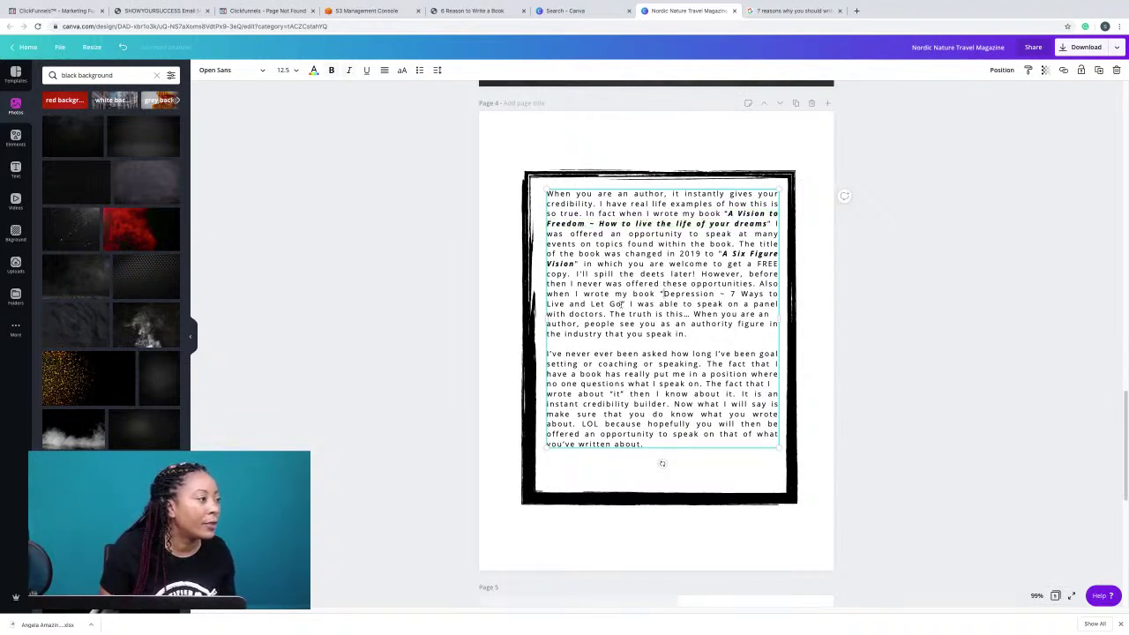
left_click(623, 304, "shift")
key("ctrl+b")
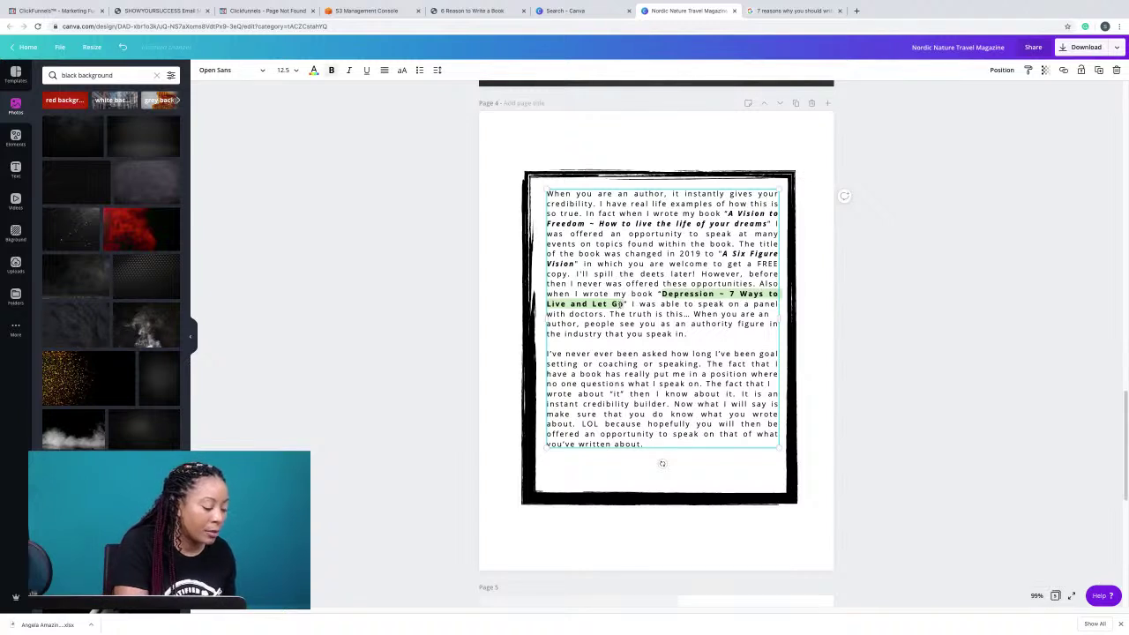
key("ctrl+i")
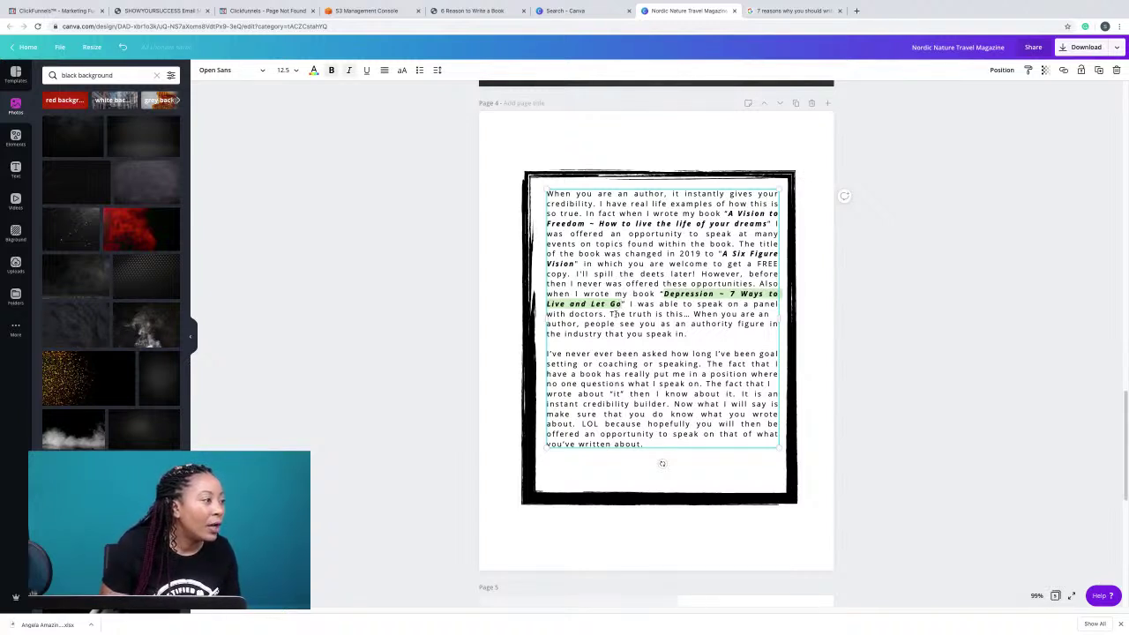
Insert "I had no clue what many of them were talking about but" after "with doctors." in the first paragraph.
left_click(610, 313)
type("I HA")
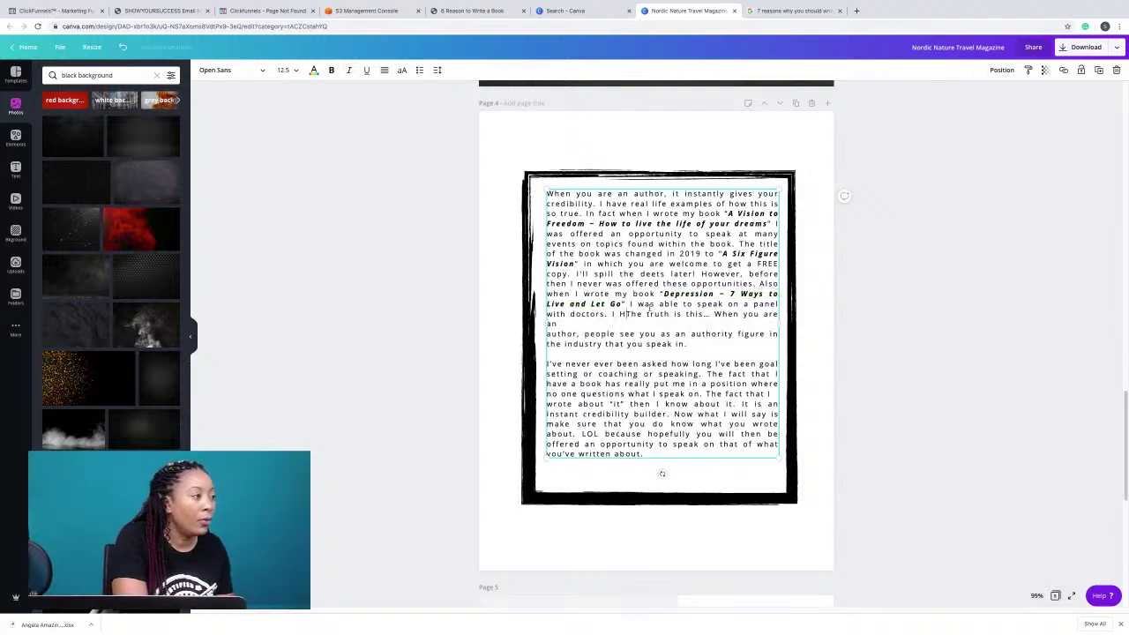
key("BackSpace")
key("BackSpace")
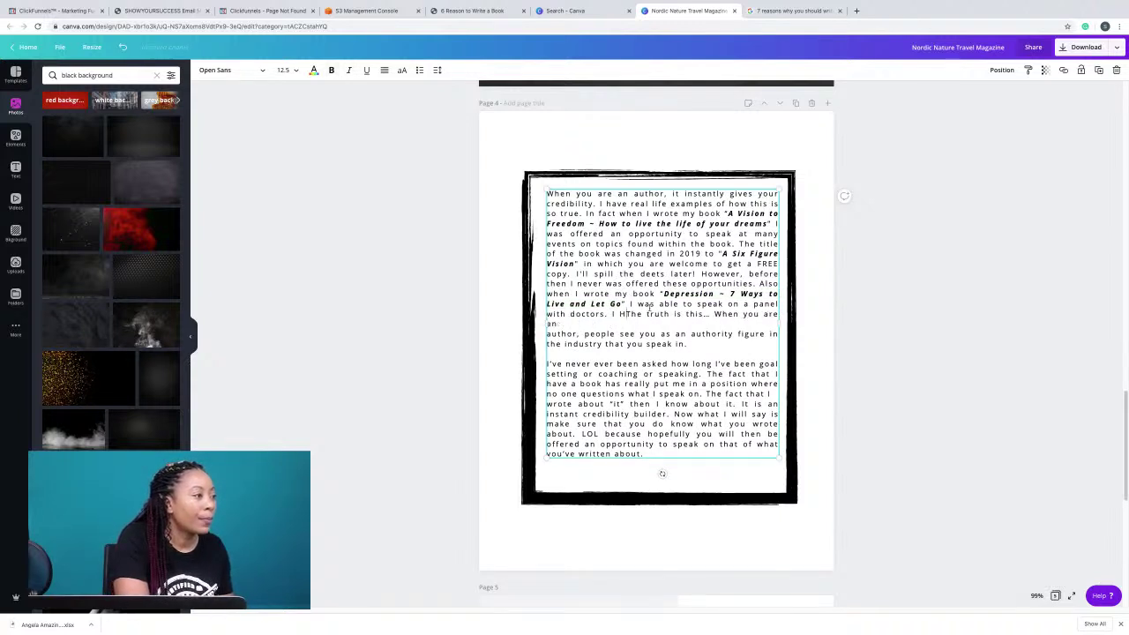
type("d")
key("BackSpace")
type("had no clue ")
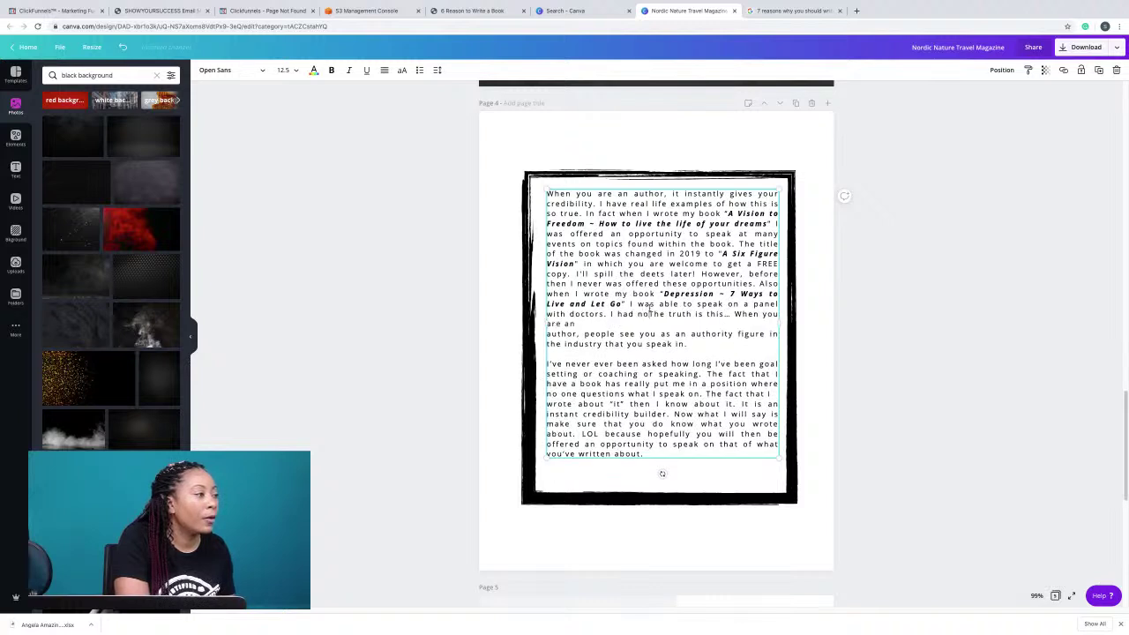
type("what many of th")
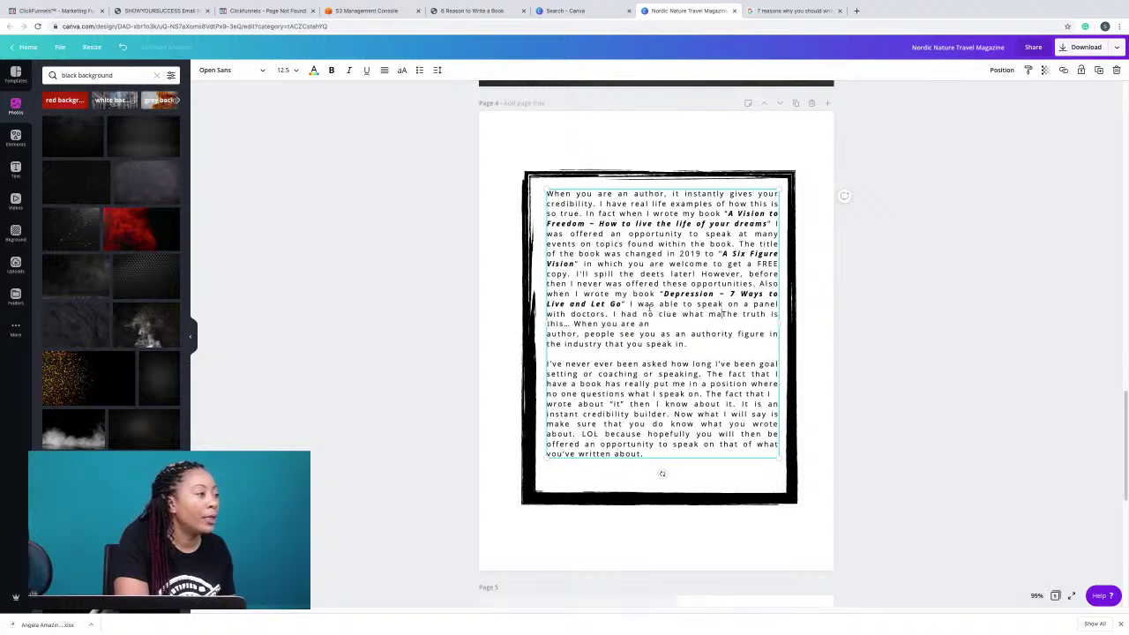
type("e talking about but")
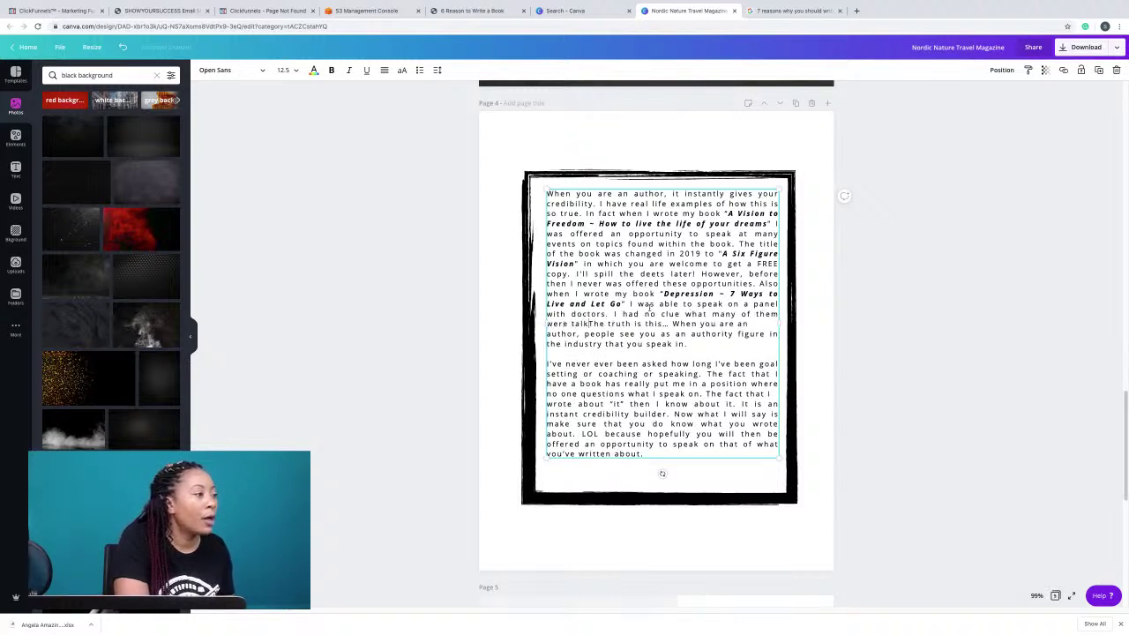
Complete the sentence with "I was on the panel because I wrote the book." and remove the line break after "When you are an".
type(" I was on the pa")
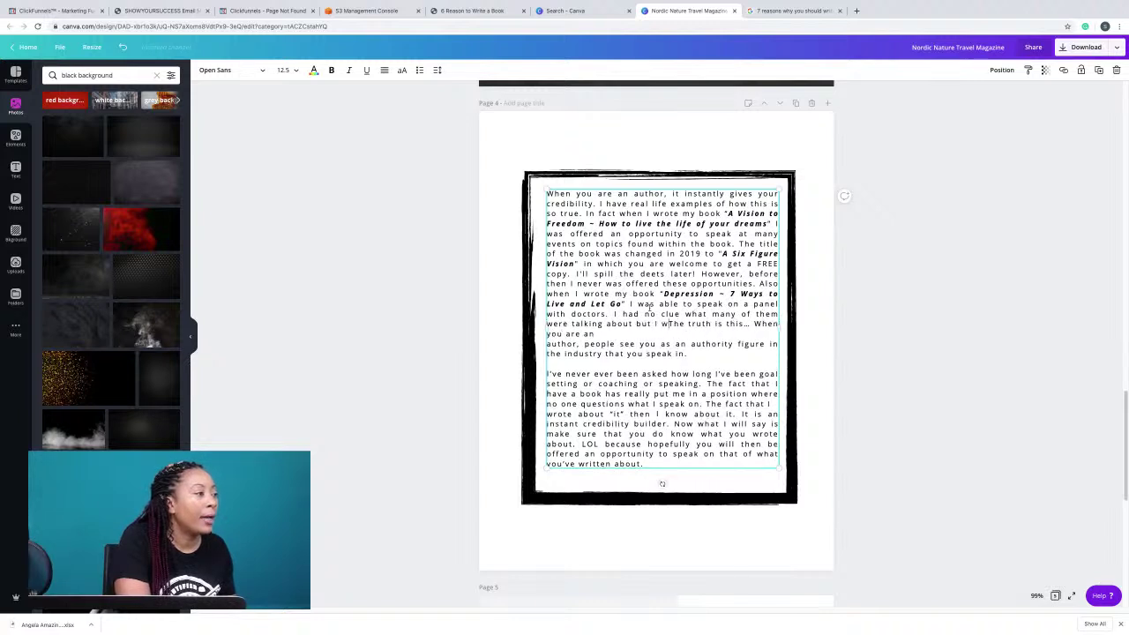
type("nel becas")
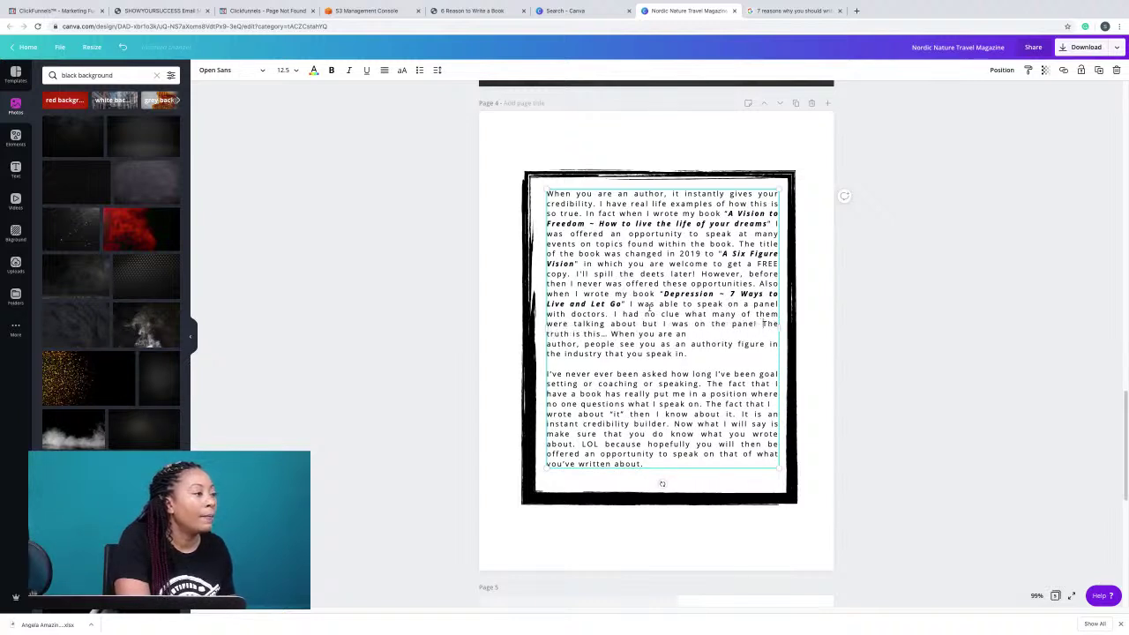
key("BackSpace")
type("use I wrote the b")
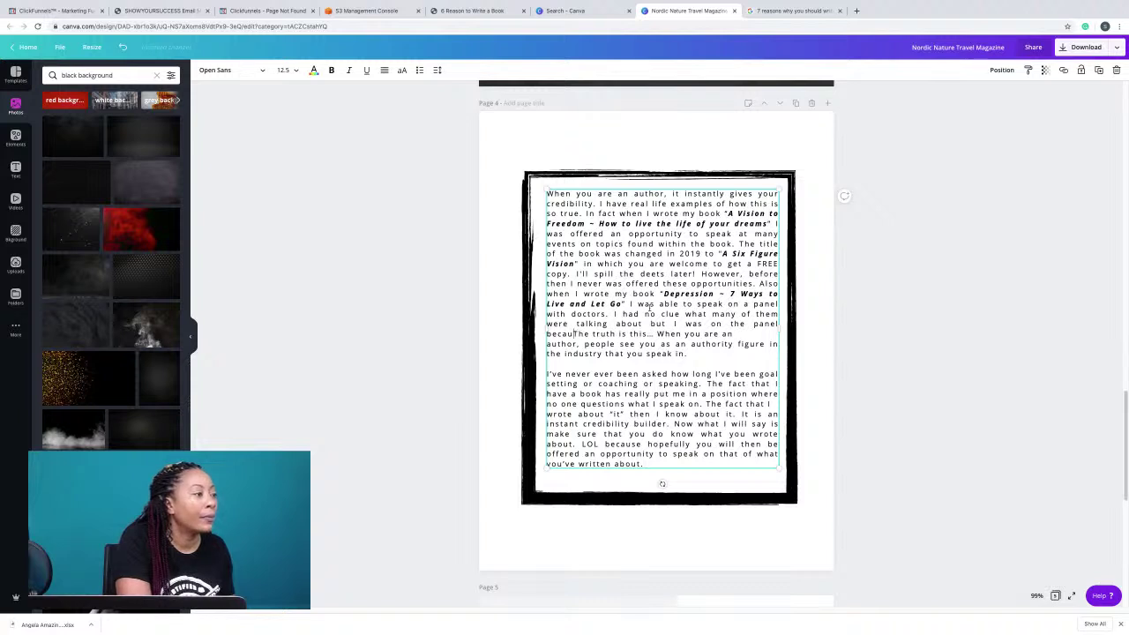
type("ook.")
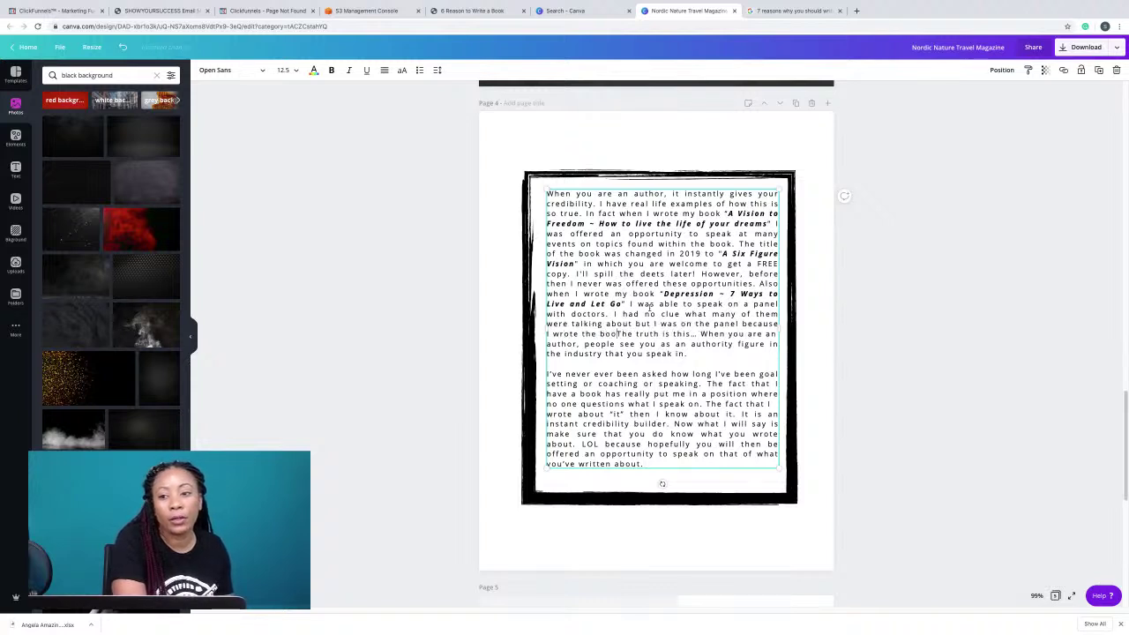
key("Delete")
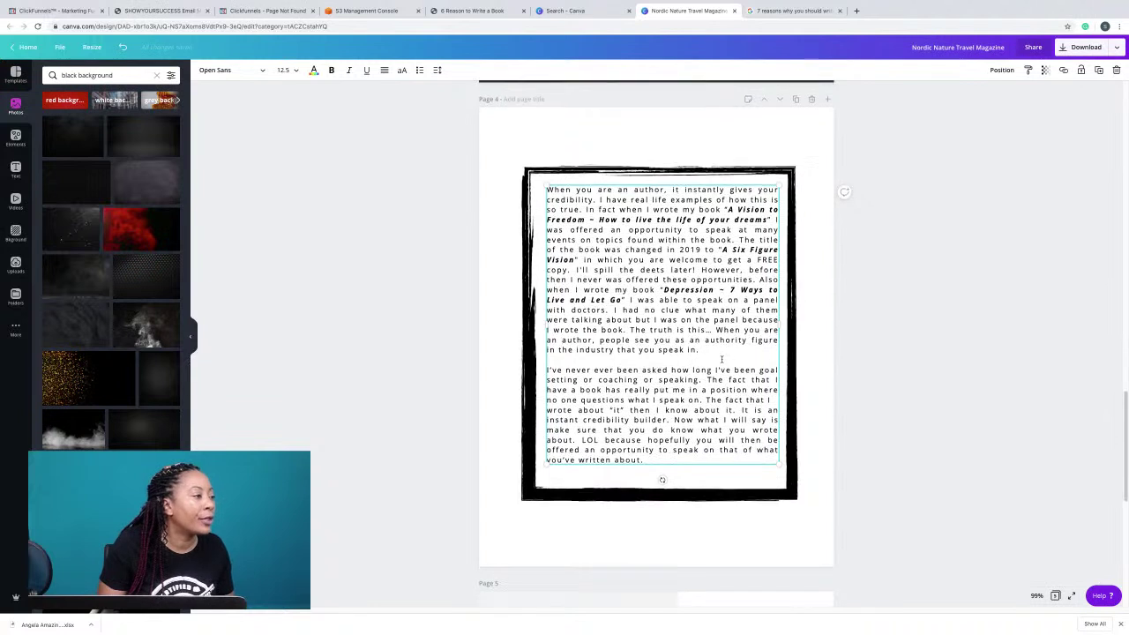
Begin the second paragraph with "What's also crazy is,", remove the line break after "The fact that I", and deselect the text.
scroll(617, 361, "down", 1)
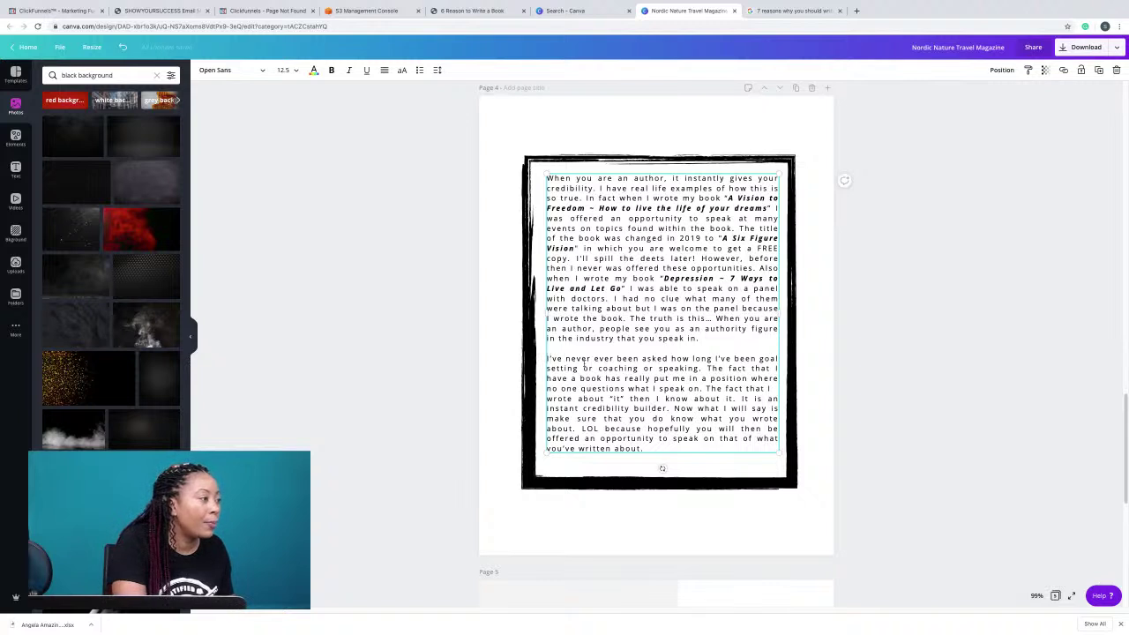
type("Whats")
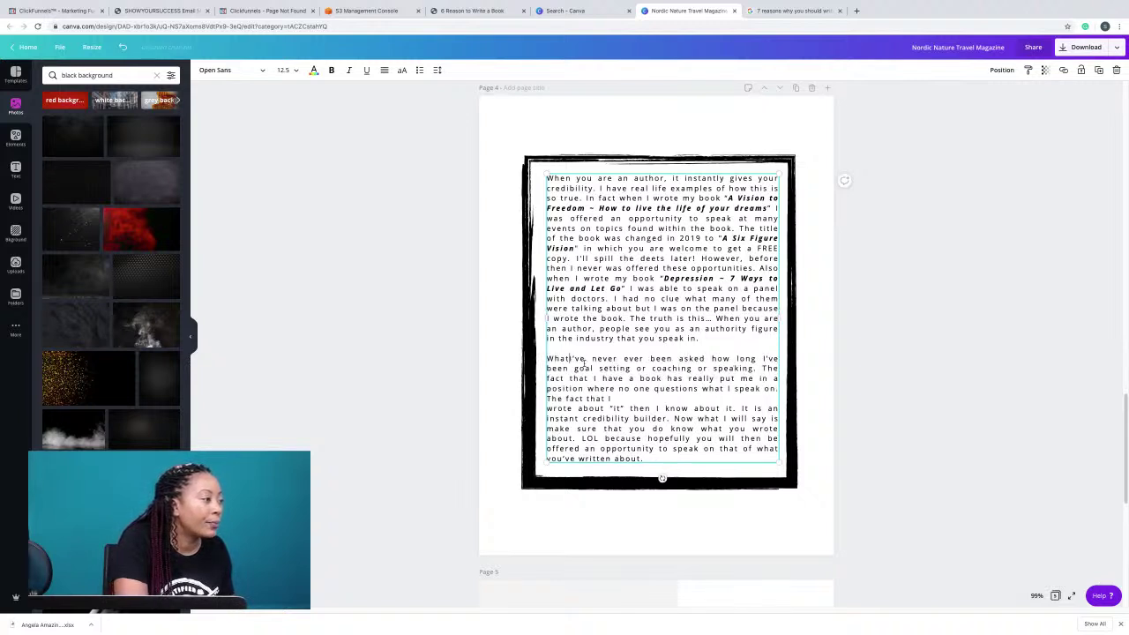
key("BackSpace")
type("'s also crazy is,")
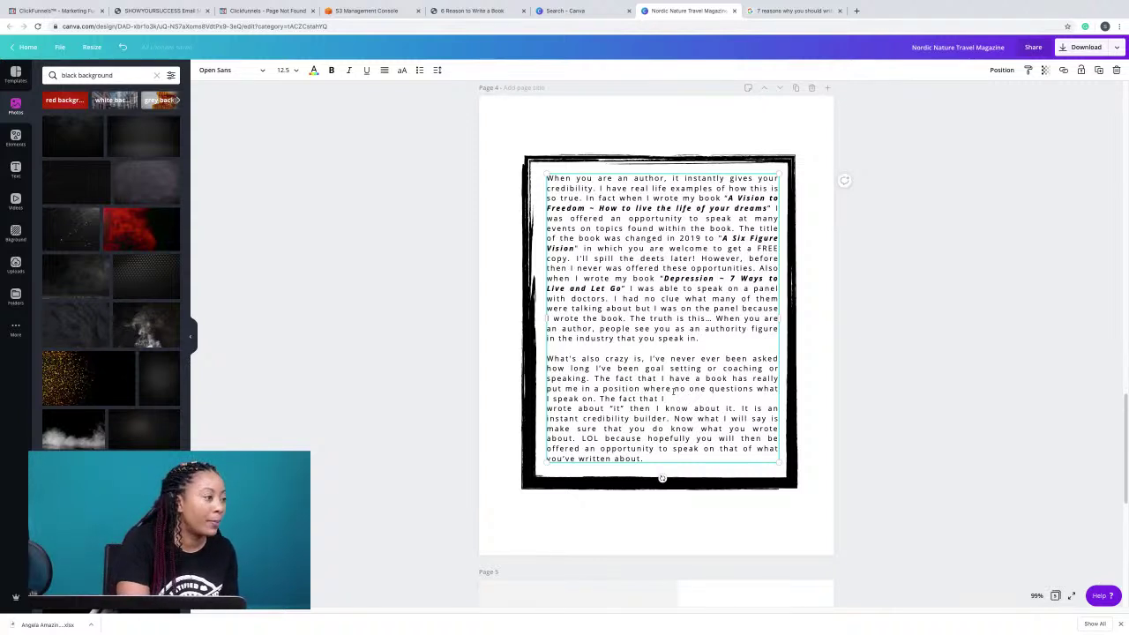
key("Delete")
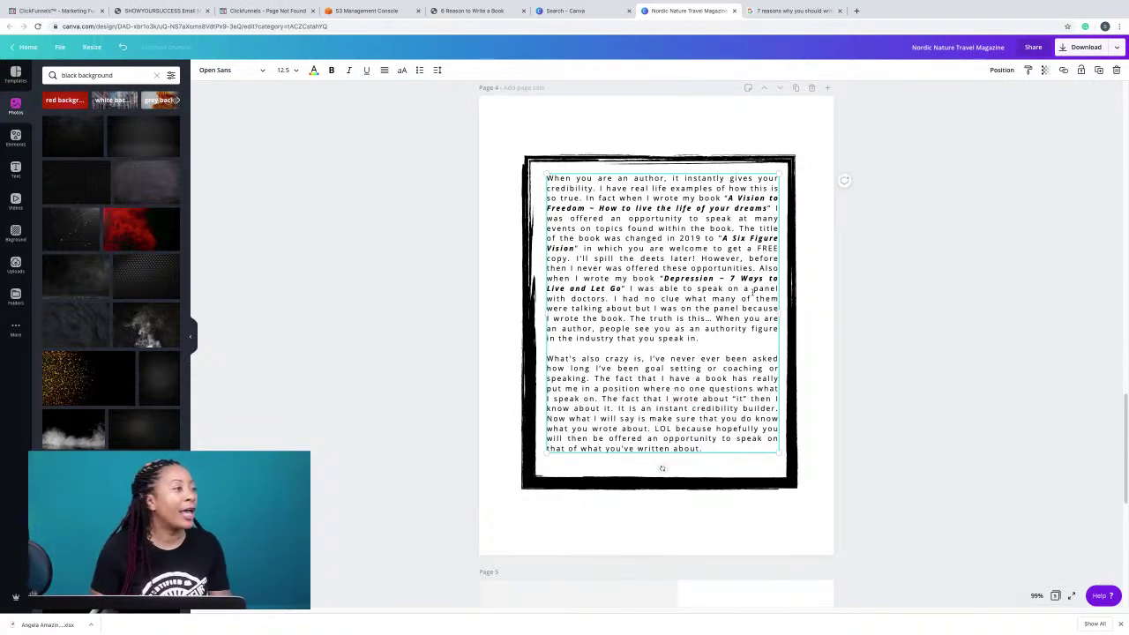
key("Escape")
key("Escape")
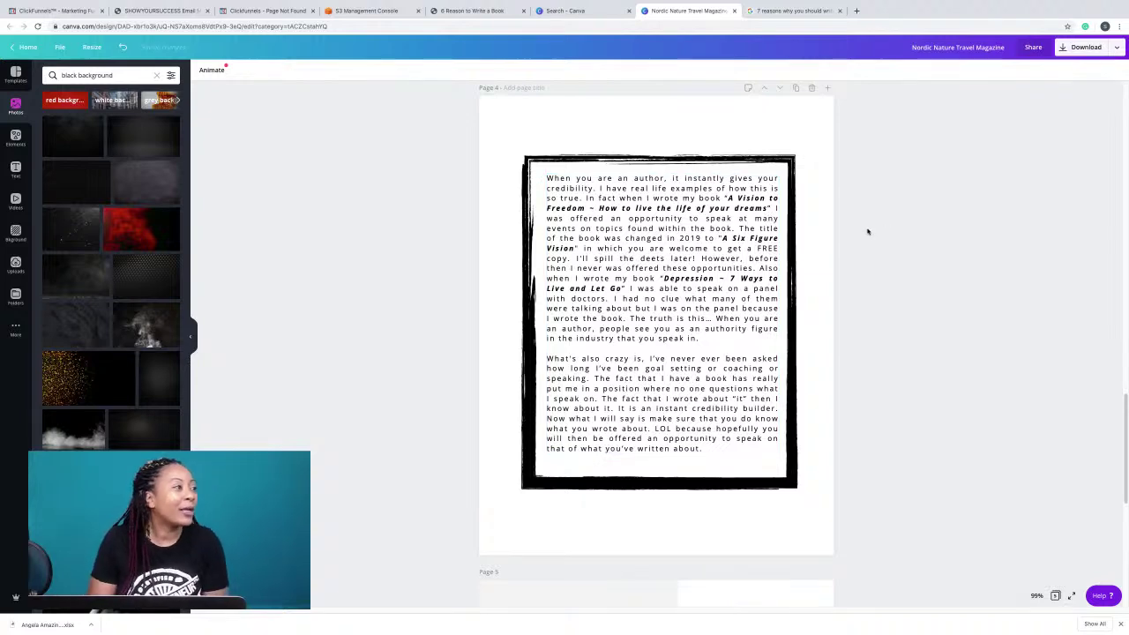
scroll(868, 231, "up", 5)
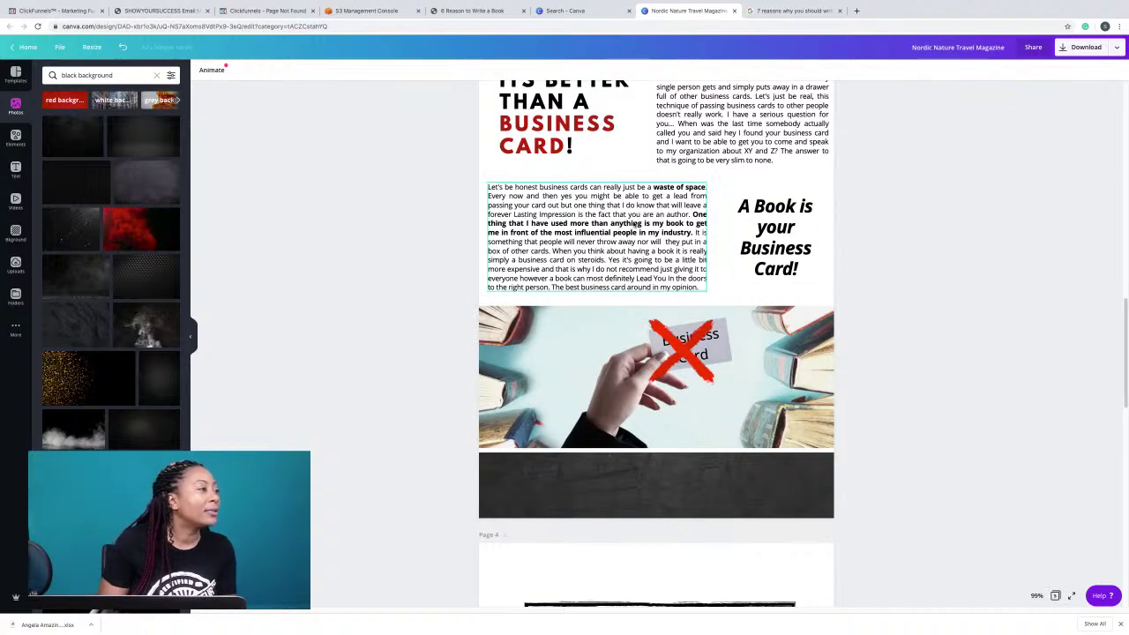
Check the line height of page 3's lower body paragraph and set the page 4 text's line height to 1.28.
left_click(627, 224)
double_click(626, 224)
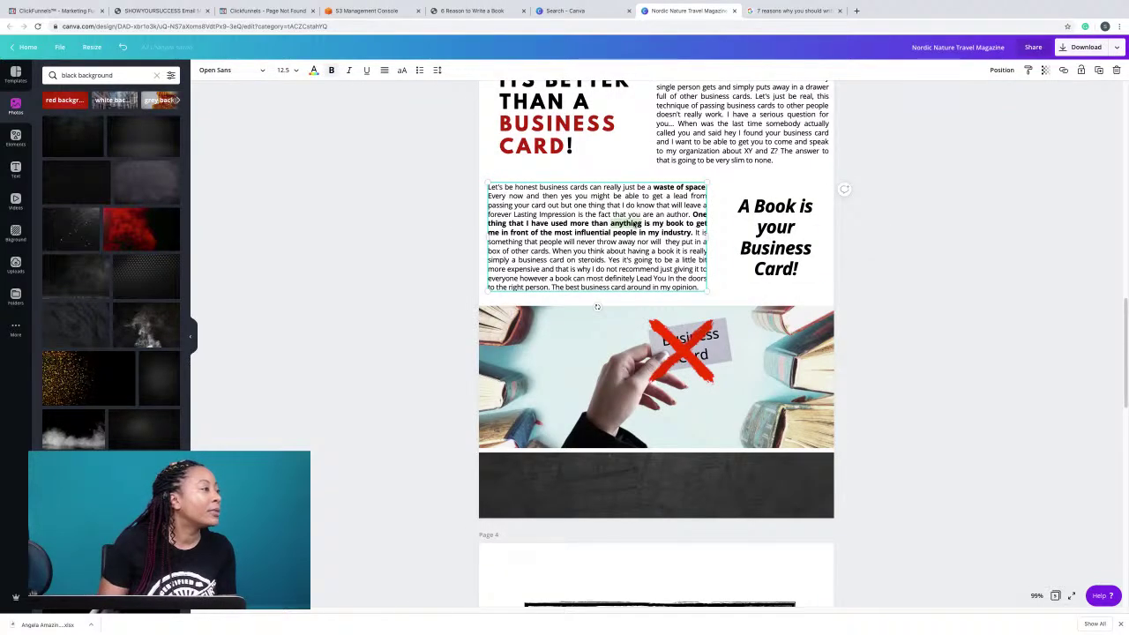
left_click(436, 70)
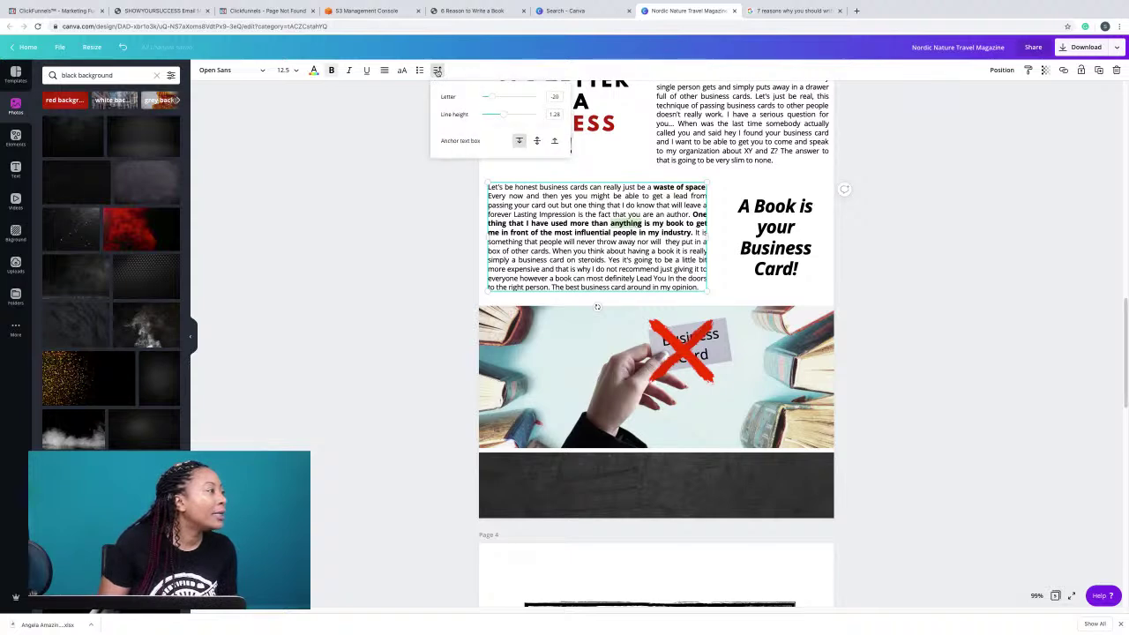
scroll(644, 256, "down", 2)
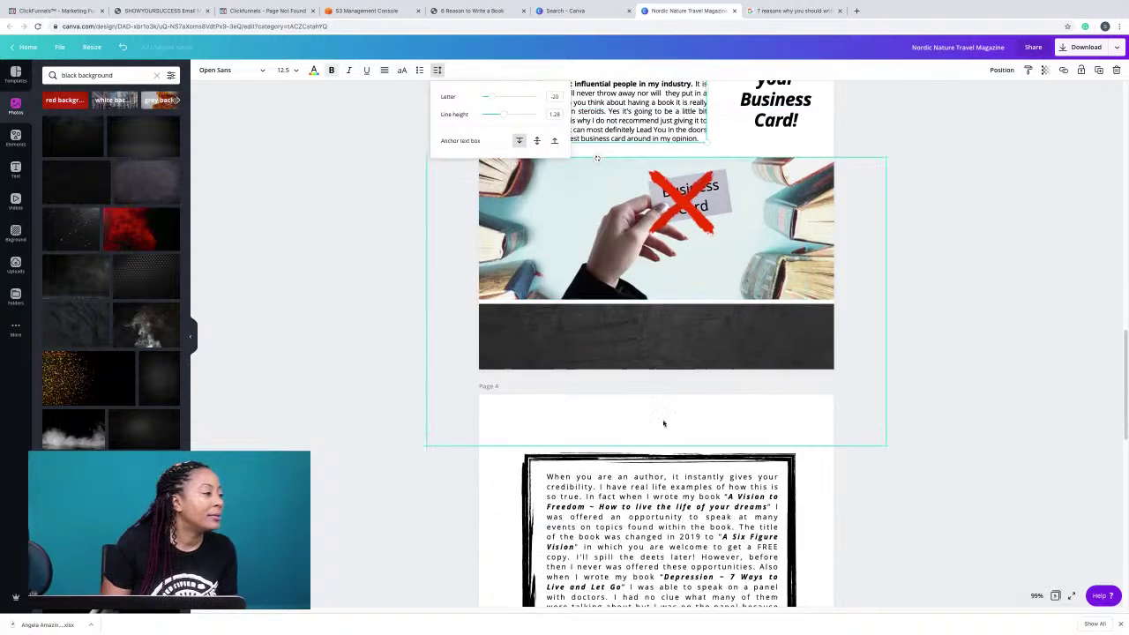
left_click(680, 490)
double_click(680, 486)
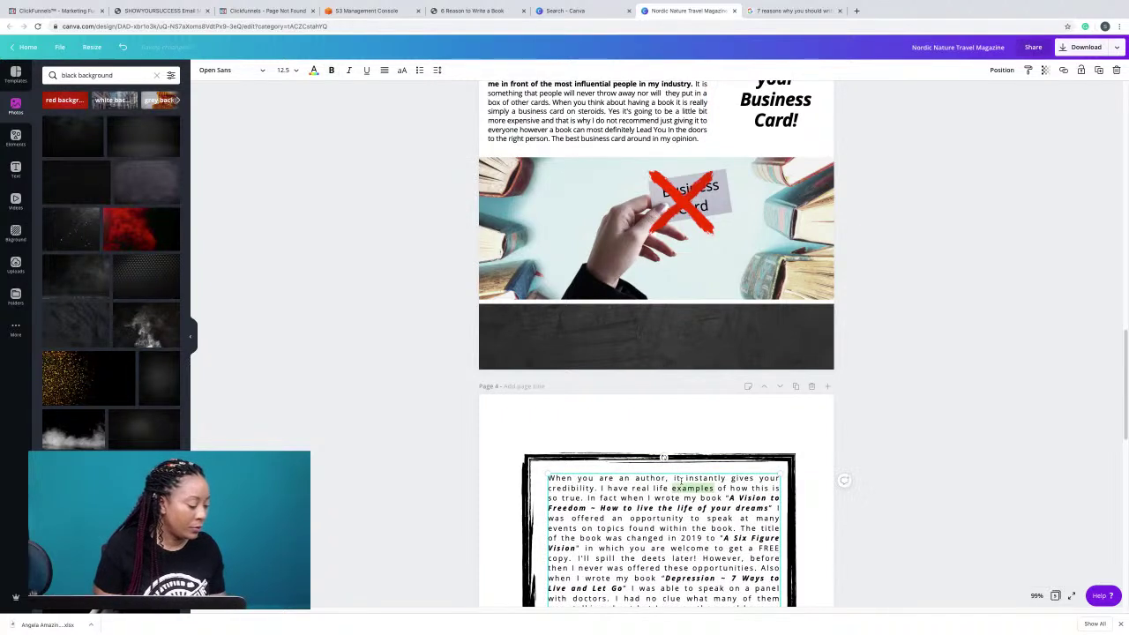
key("ctrl+a")
left_click(437, 70)
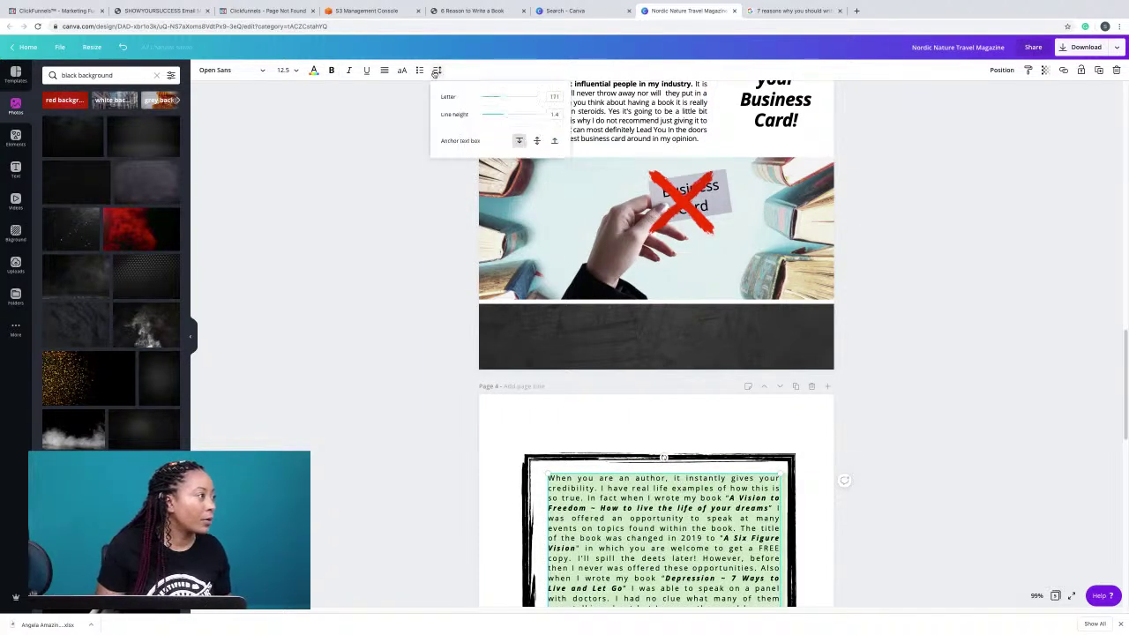
left_click(554, 114)
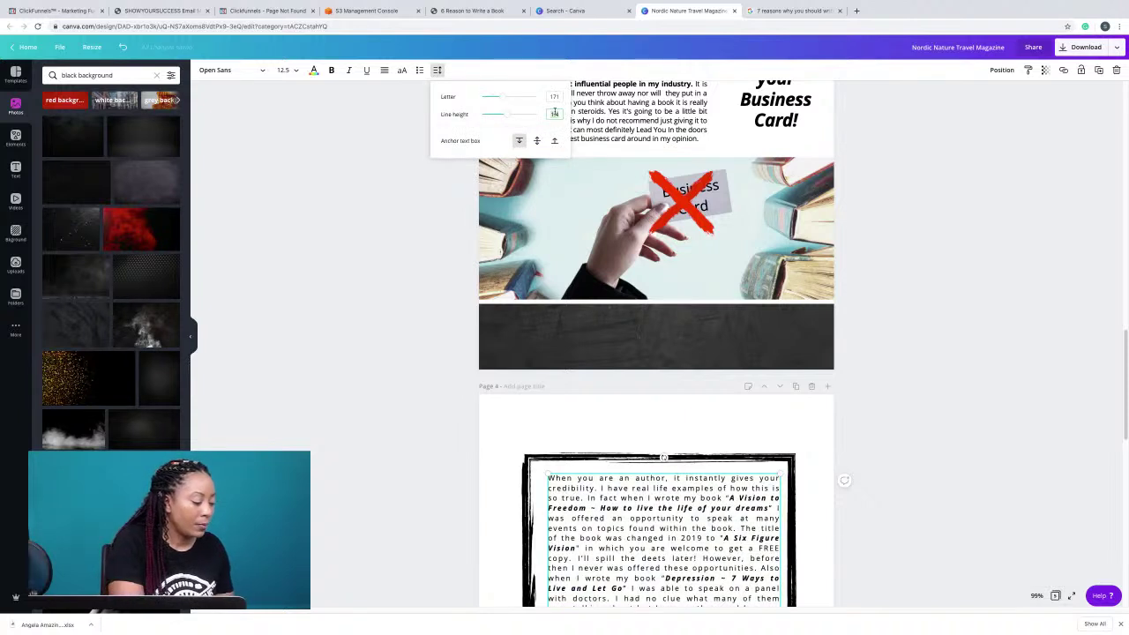
type("1.5")
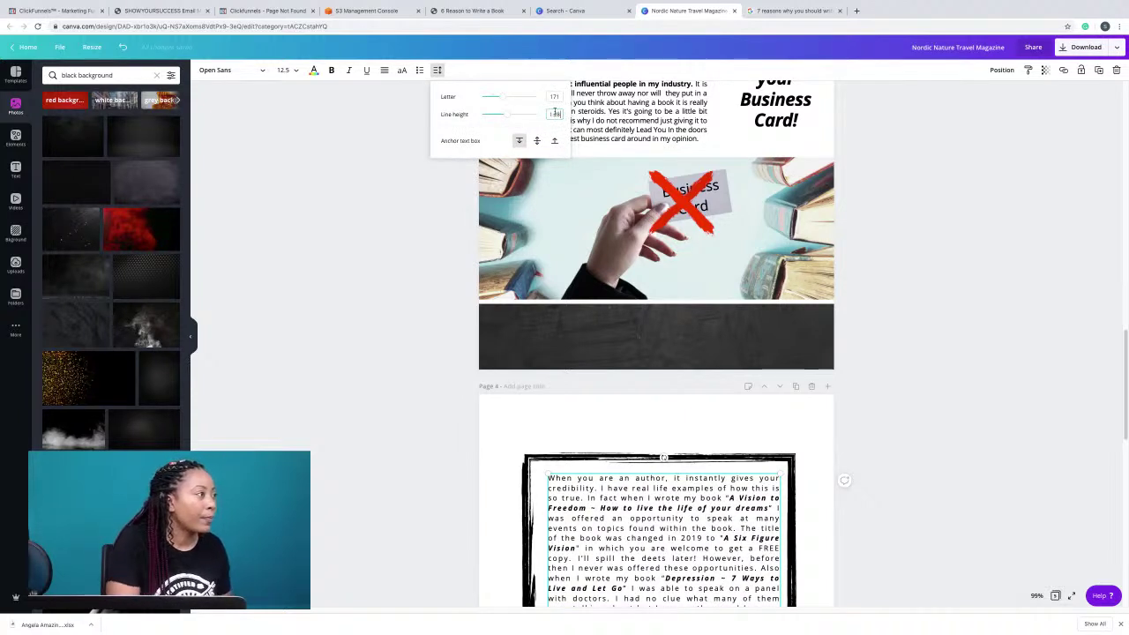
key("Return")
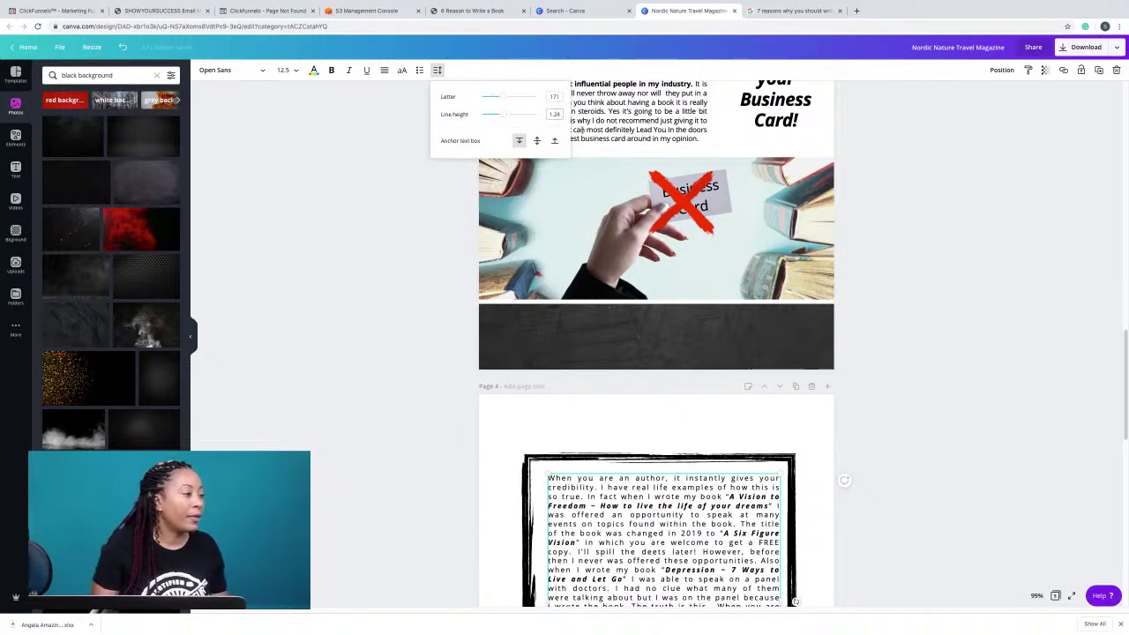
Check the letter spacing of page 3's upper paragraph, set the page 4 text's letter spacing to 0, and deselect it.
left_click(656, 102)
scroll(655, 102, "up", 3)
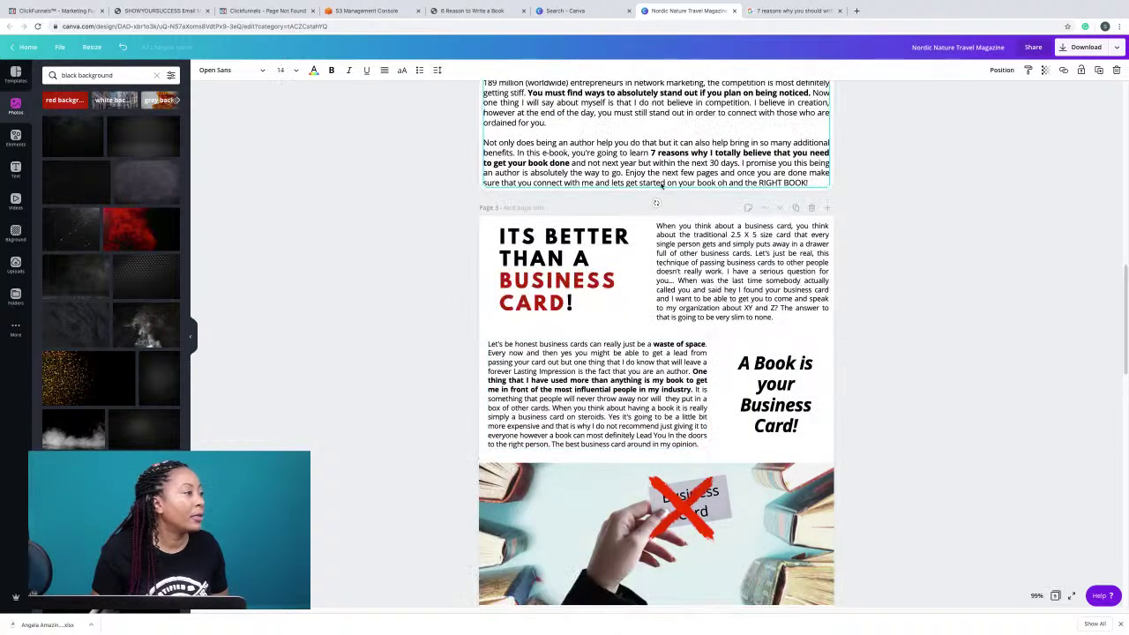
left_click(716, 271)
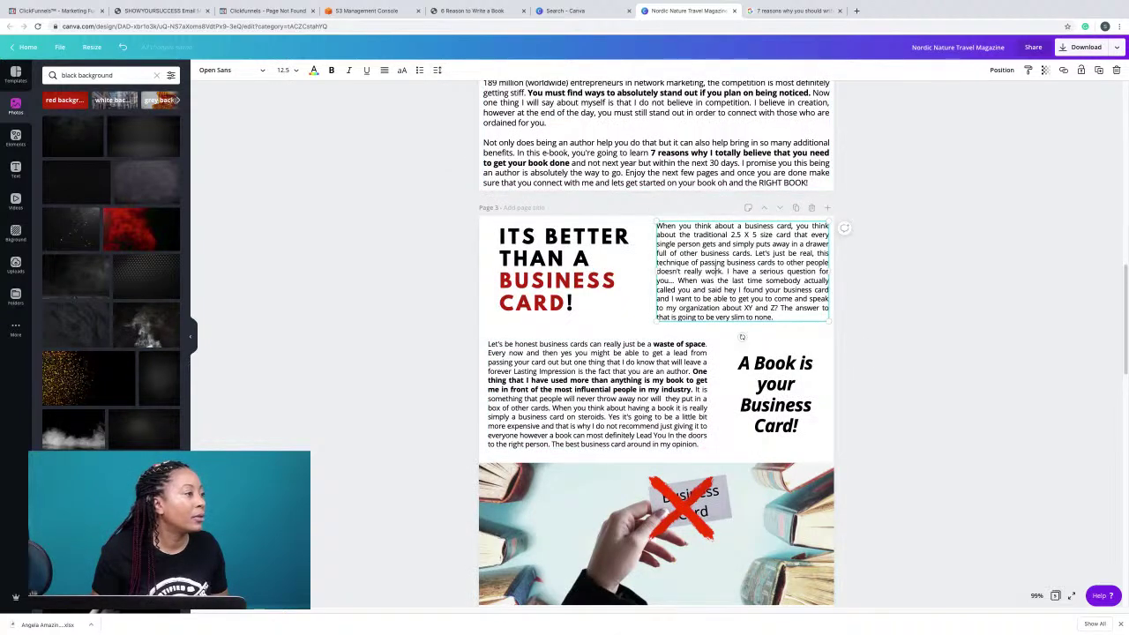
left_click(436, 70)
scroll(681, 479, "down", 10)
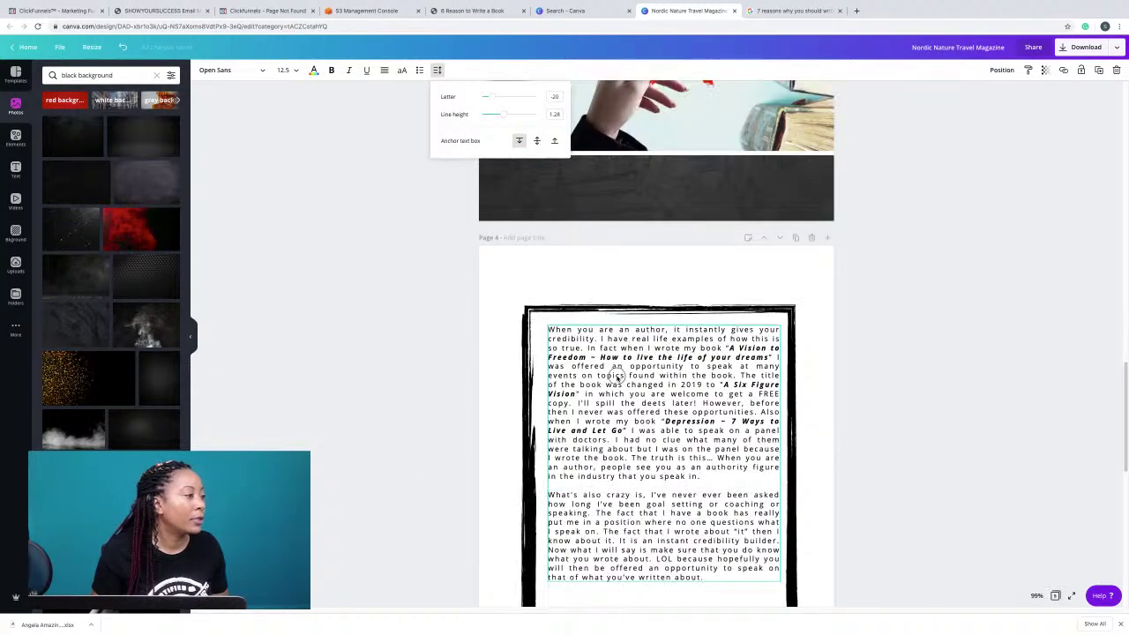
triple_click(617, 380)
key("ctrl+a")
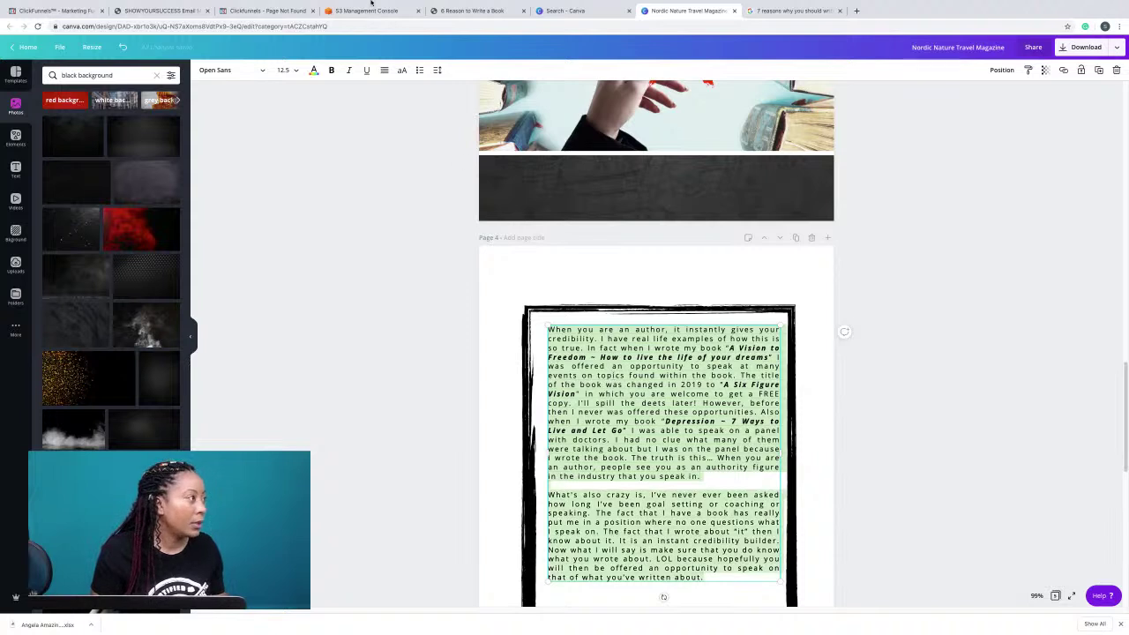
left_click(436, 70)
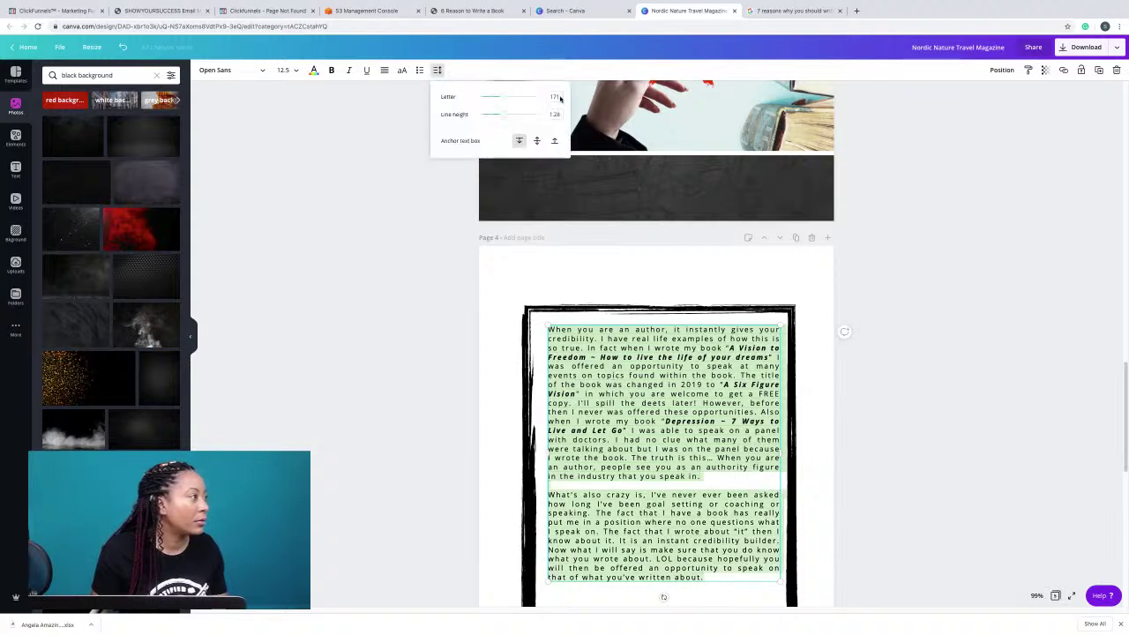
left_click(555, 96)
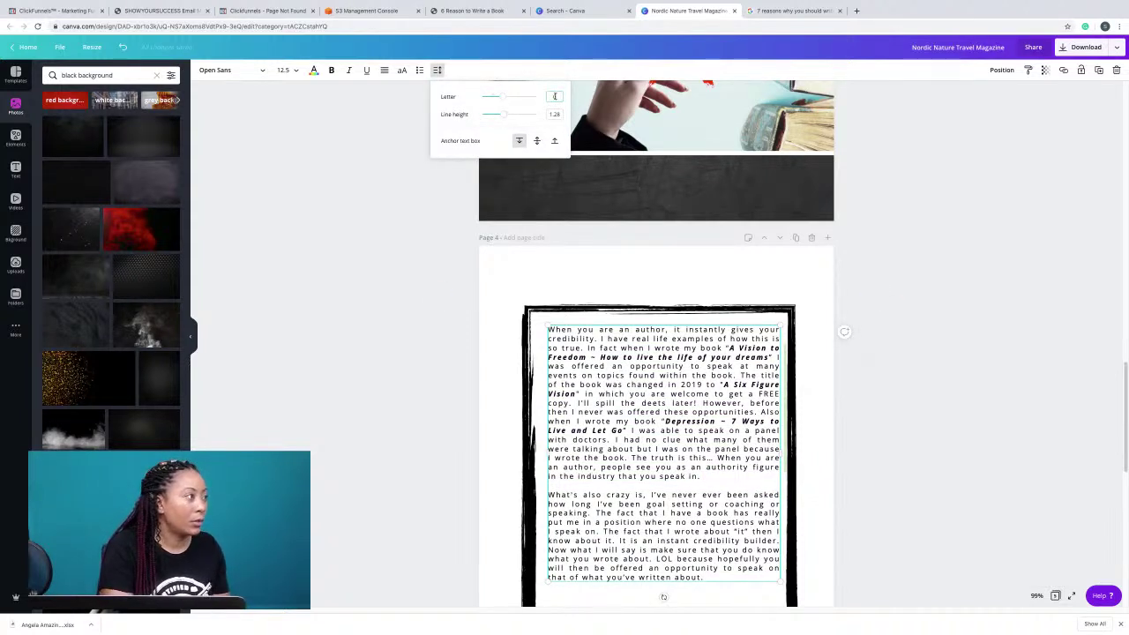
type("0")
key("Return")
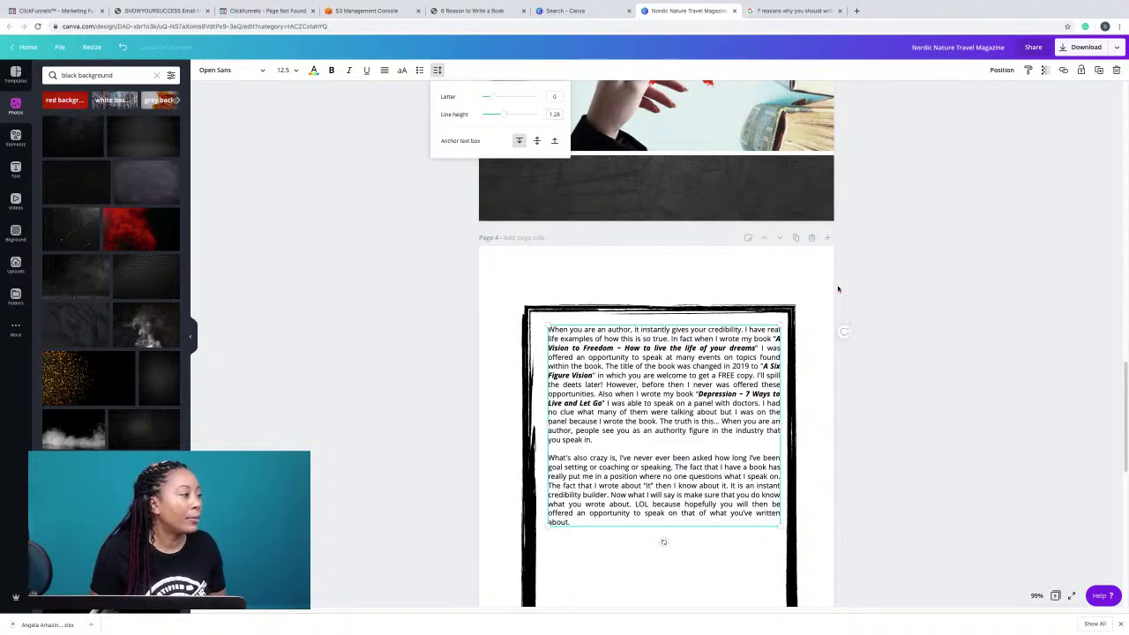
left_click(806, 396)
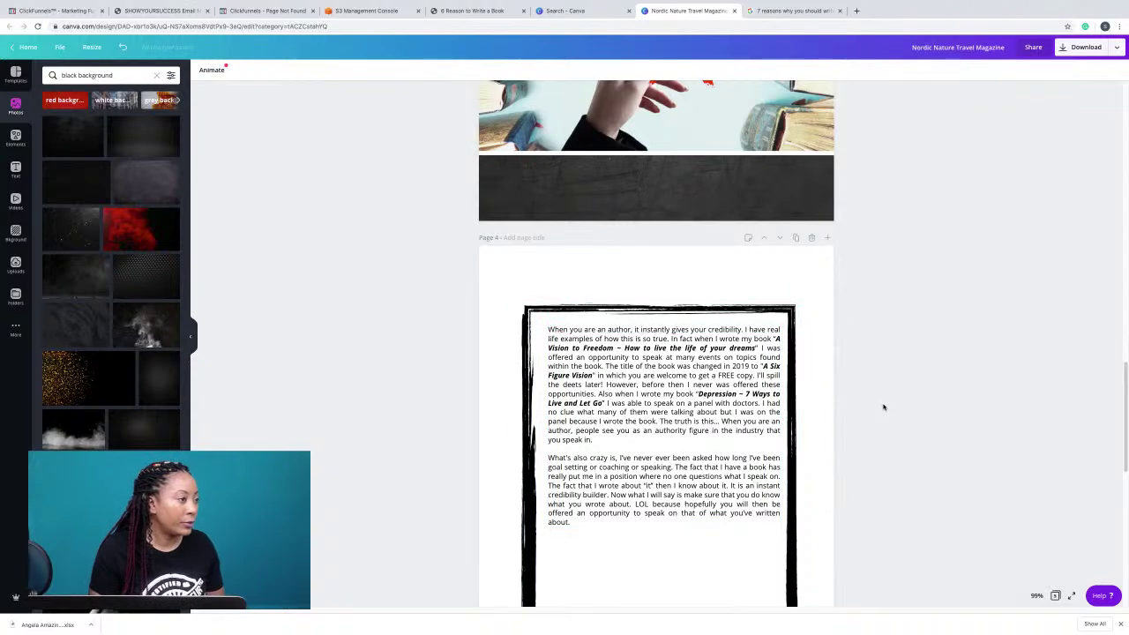
Move the page 4 text block down inside the brush frame, leaving space for a heading above it.
scroll(884, 400, "up", 1)
scroll(697, 425, "down", 3)
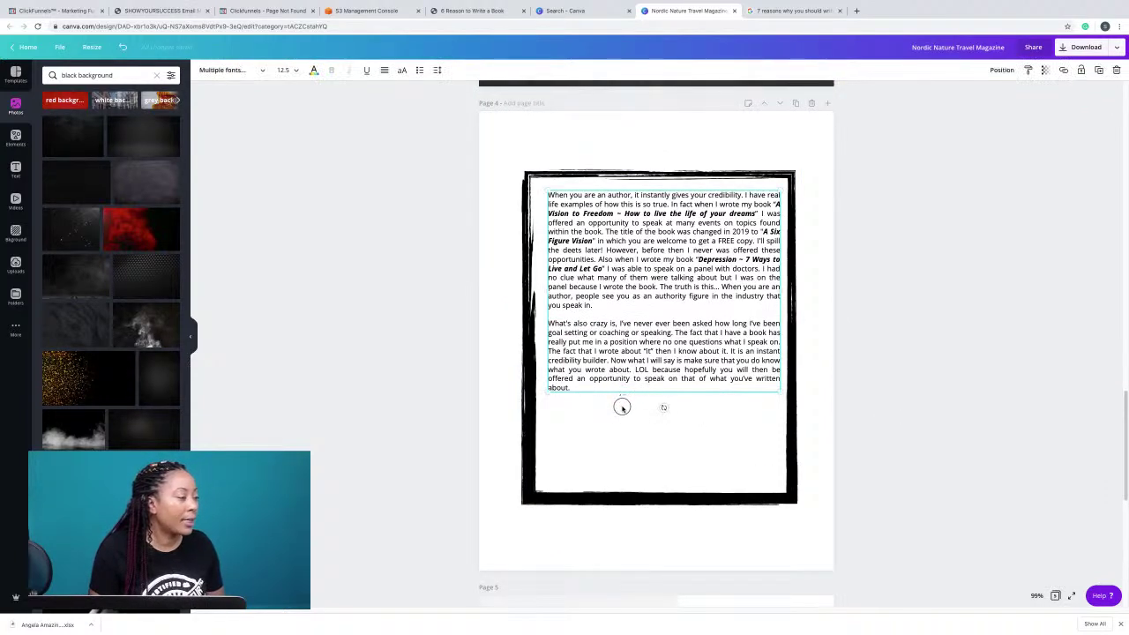
left_click_drag(623, 405, 630, 434)
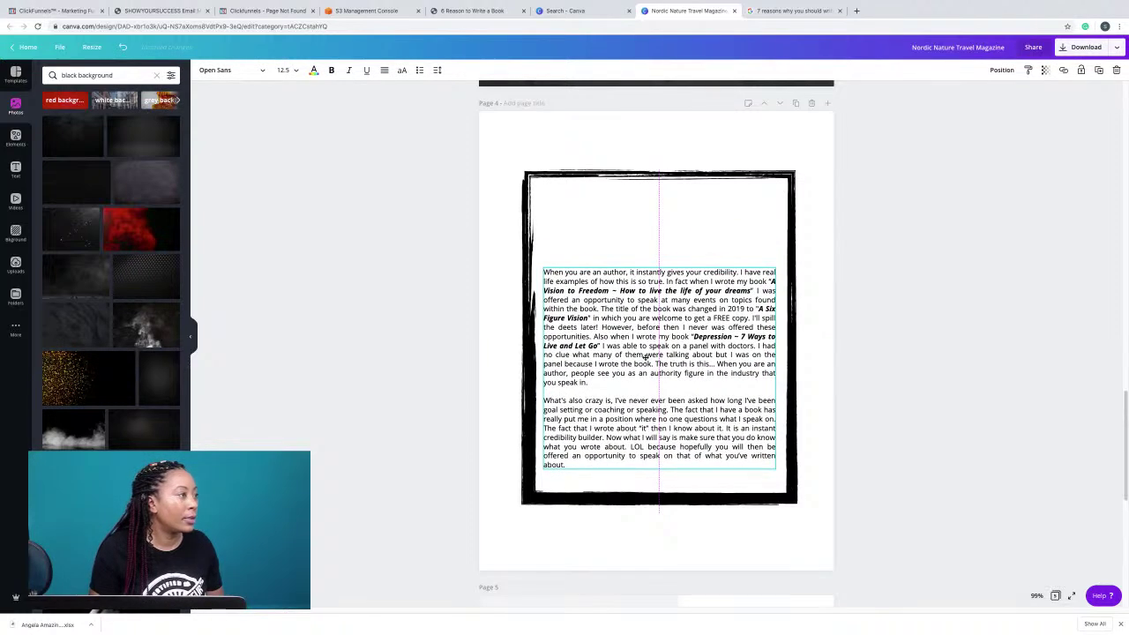
Copy the heading "It Builds Your Credibility" from the "6 Reason to Write a Book" PDF and return to the Canva magazine design.
left_click(471, 10)
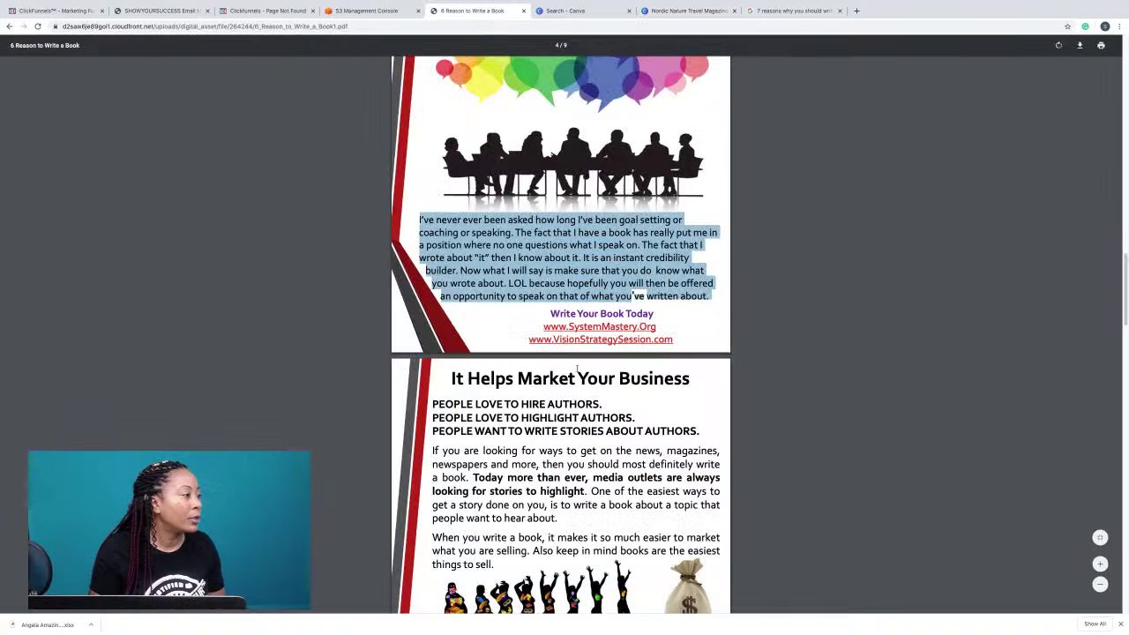
scroll(582, 326, "up", 5)
triple_click(554, 293)
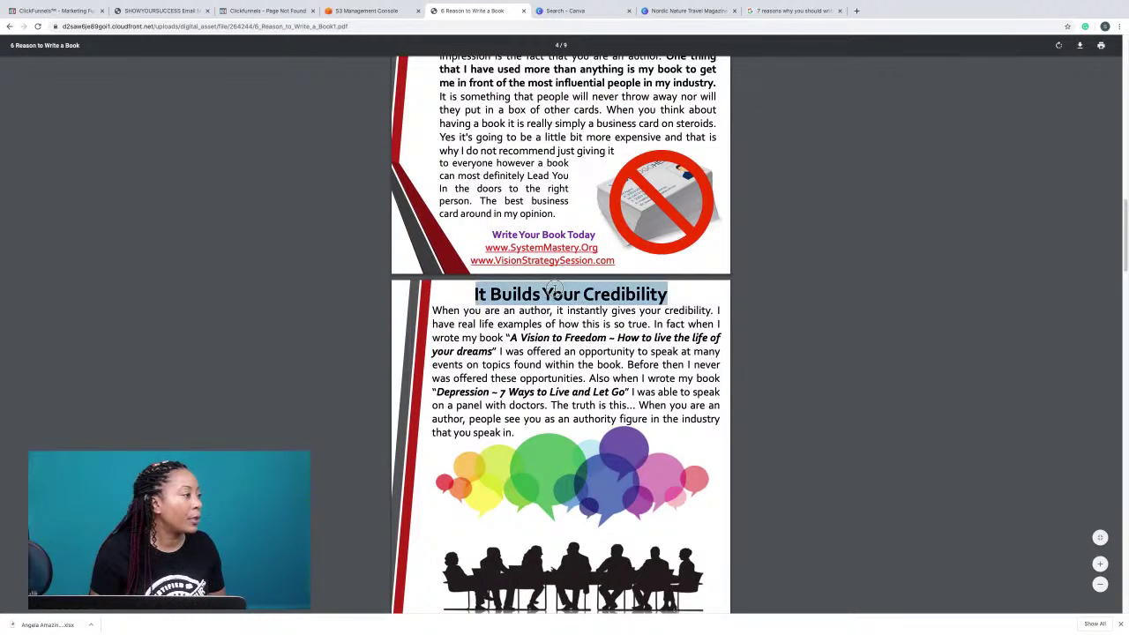
right_click(555, 294)
left_click(617, 300)
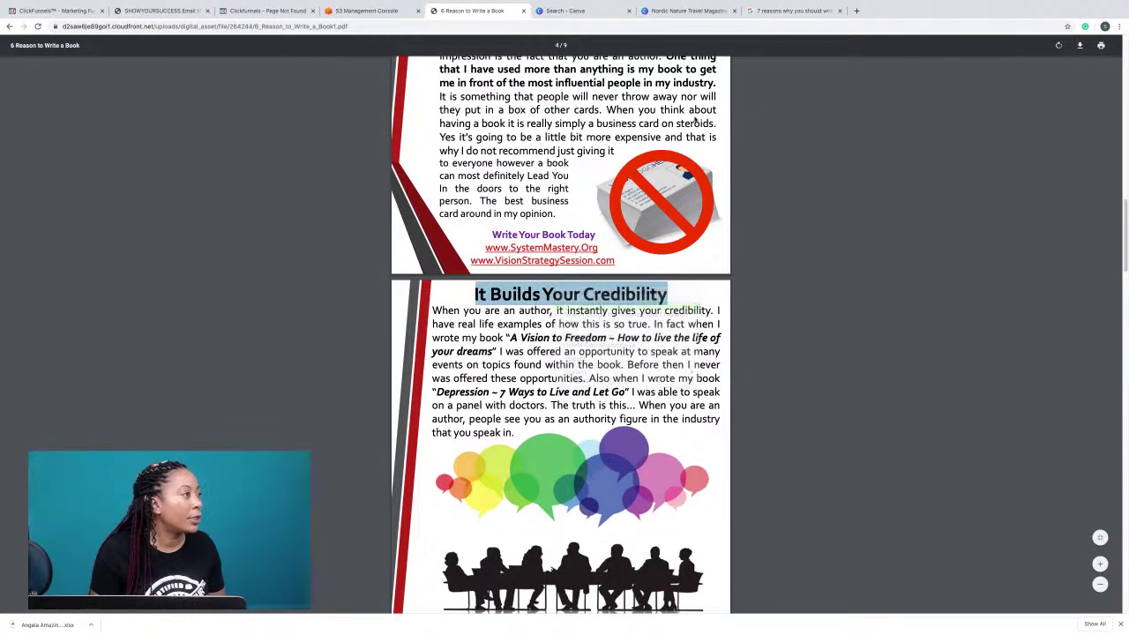
left_click(688, 11)
left_click(463, 202)
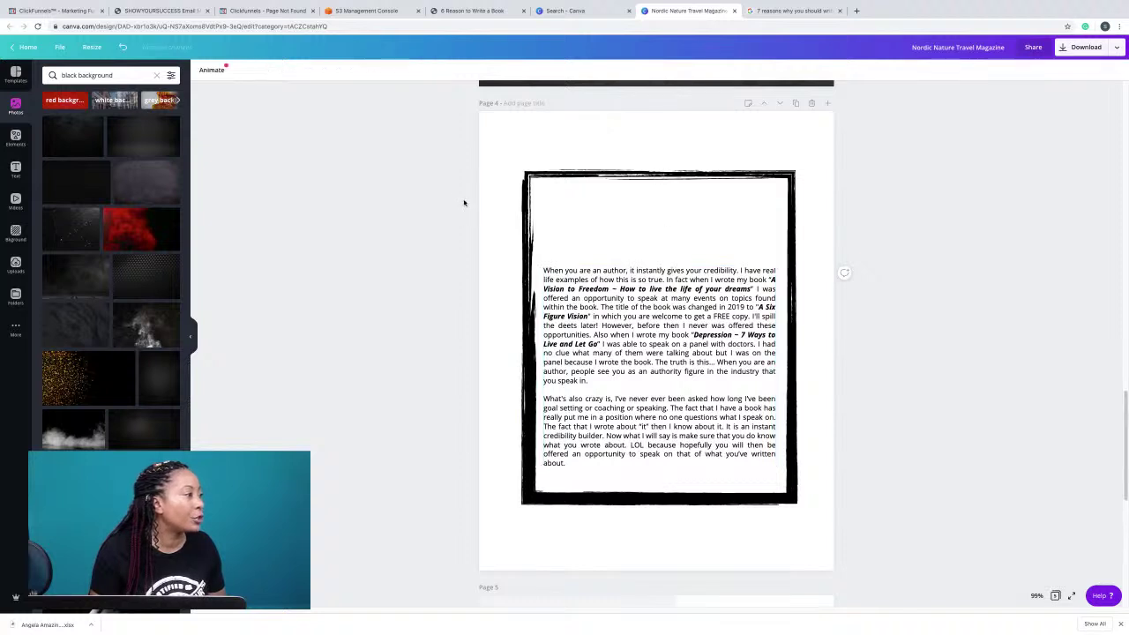
Open the text styles and font combinations for adding a heading to page 4.
left_click(24, 173)
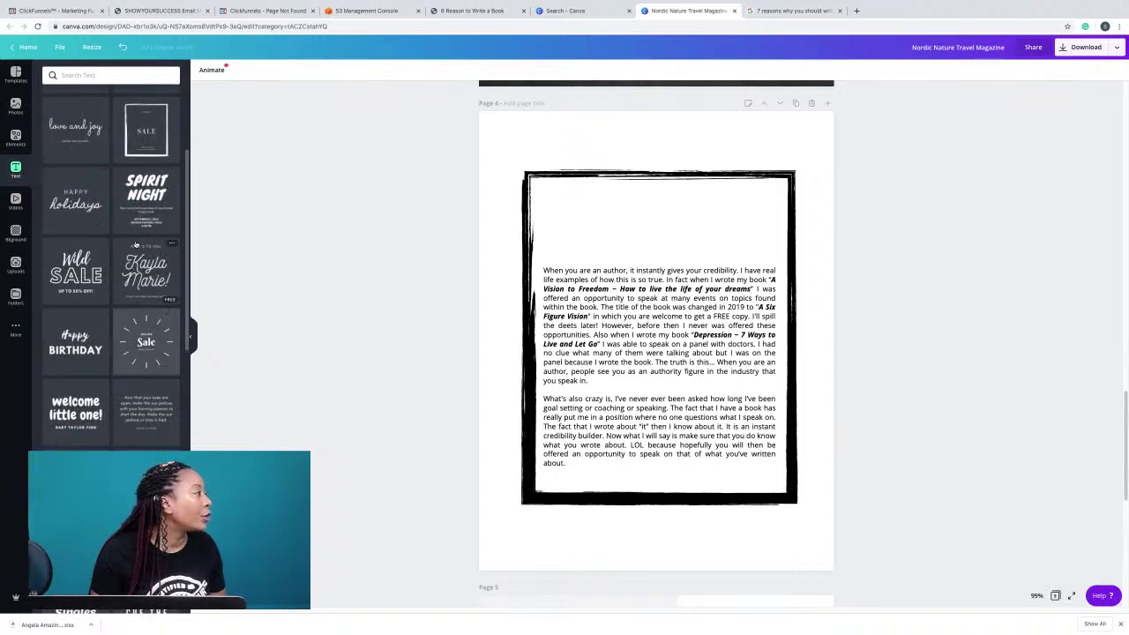
scroll(137, 227, "up", 3)
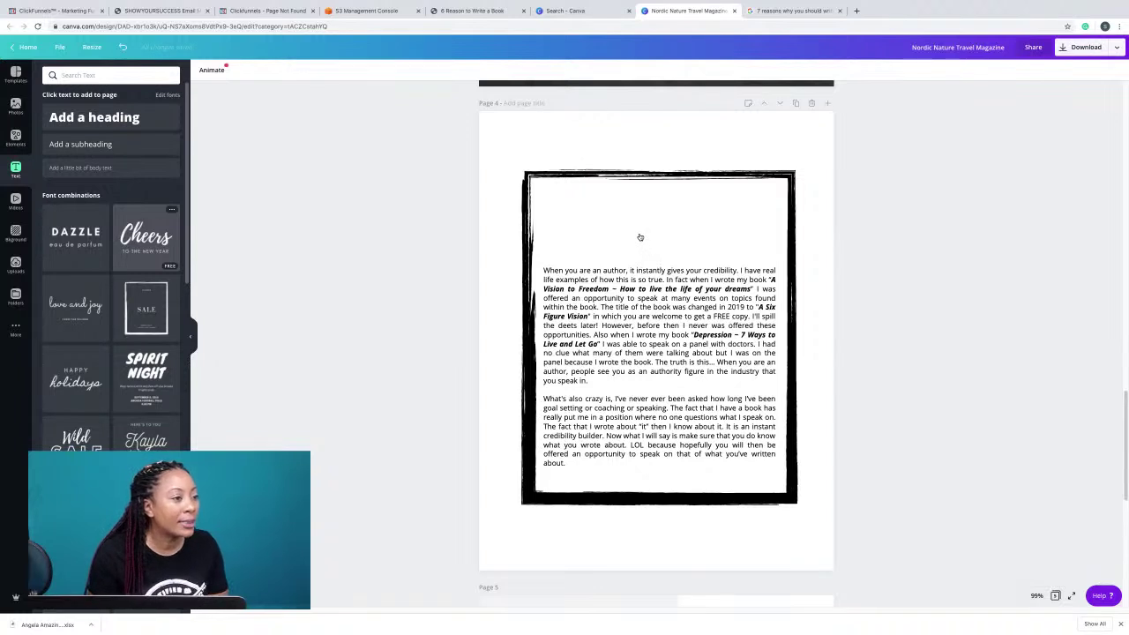
scroll(640, 237, "up", 2)
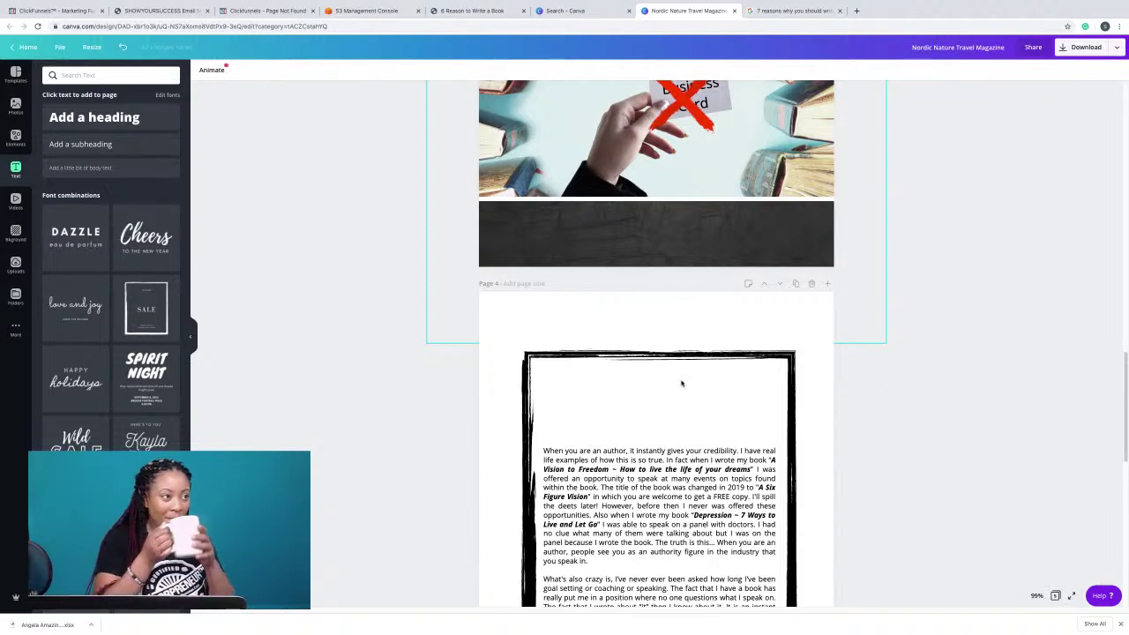
Add the "Cheers to the New Year" font combination to page 4 and place it inside the black frame, above the body text.
scroll(681, 383, "down", 1)
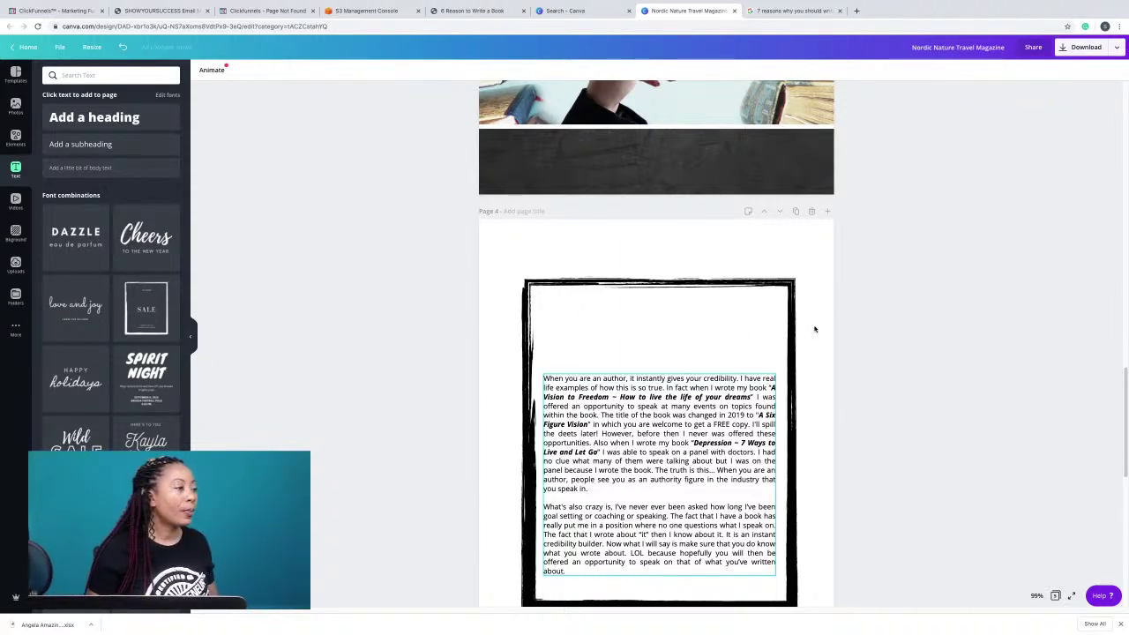
key("ctrl+z")
key("ctrl+z")
key("ctrl+z")
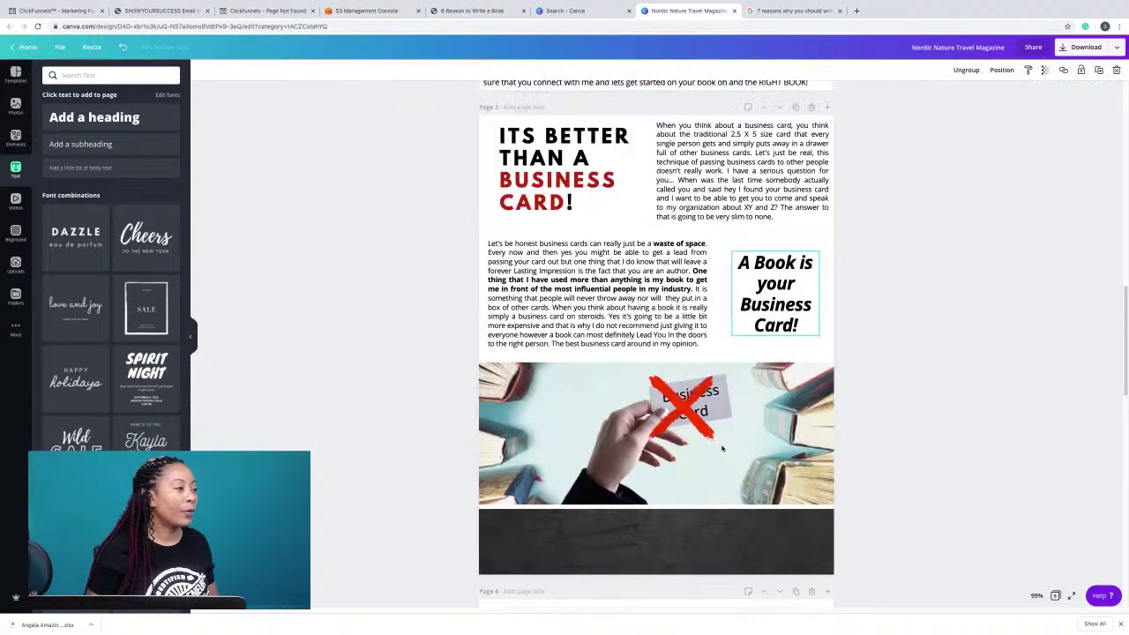
scroll(780, 405, "down", 3)
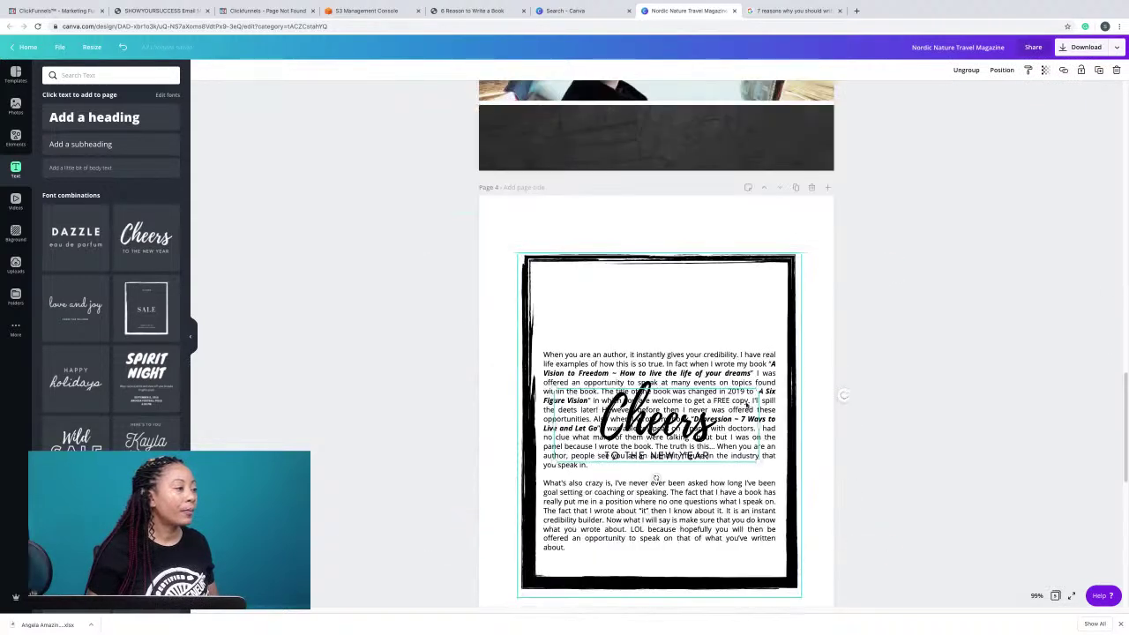
left_click(889, 389)
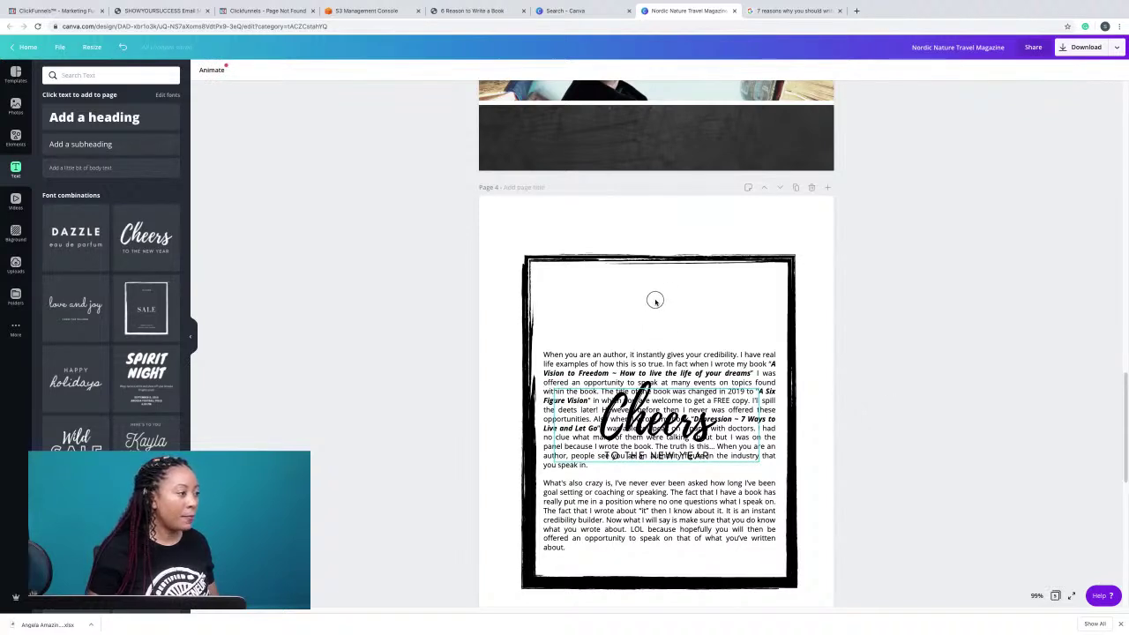
left_click_drag(655, 301, 660, 294)
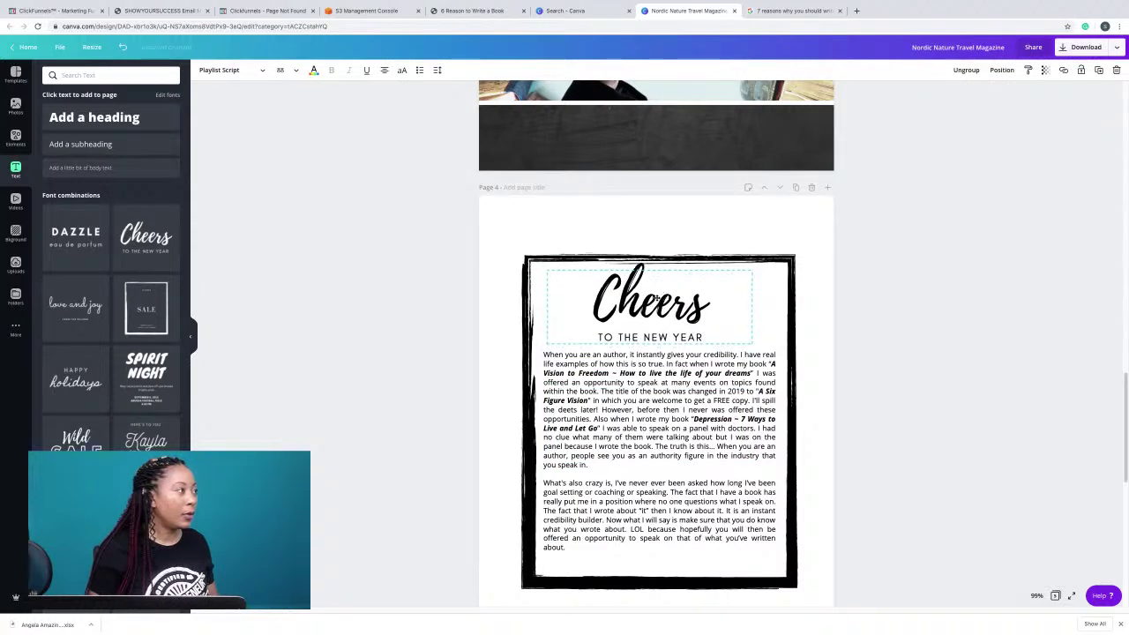
Replace the word "Cheers" with the title "It Builds Your Credibility" copied from the 6 Reason to Write a Book PDF.
left_click(494, 11)
right_click(571, 285)
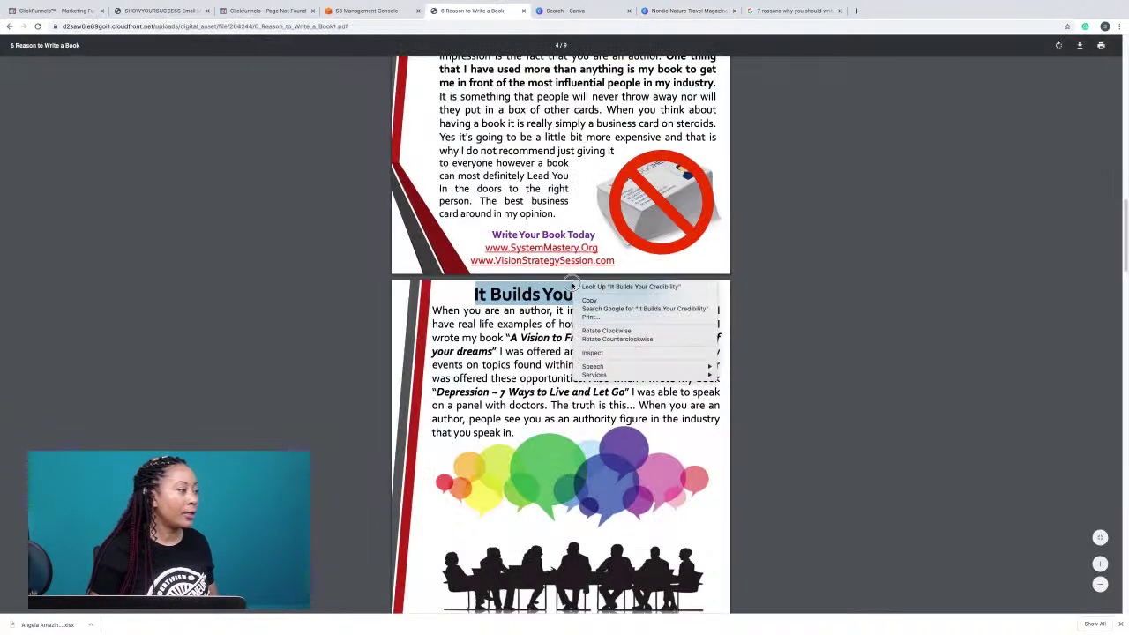
left_click(589, 300)
left_click(690, 10)
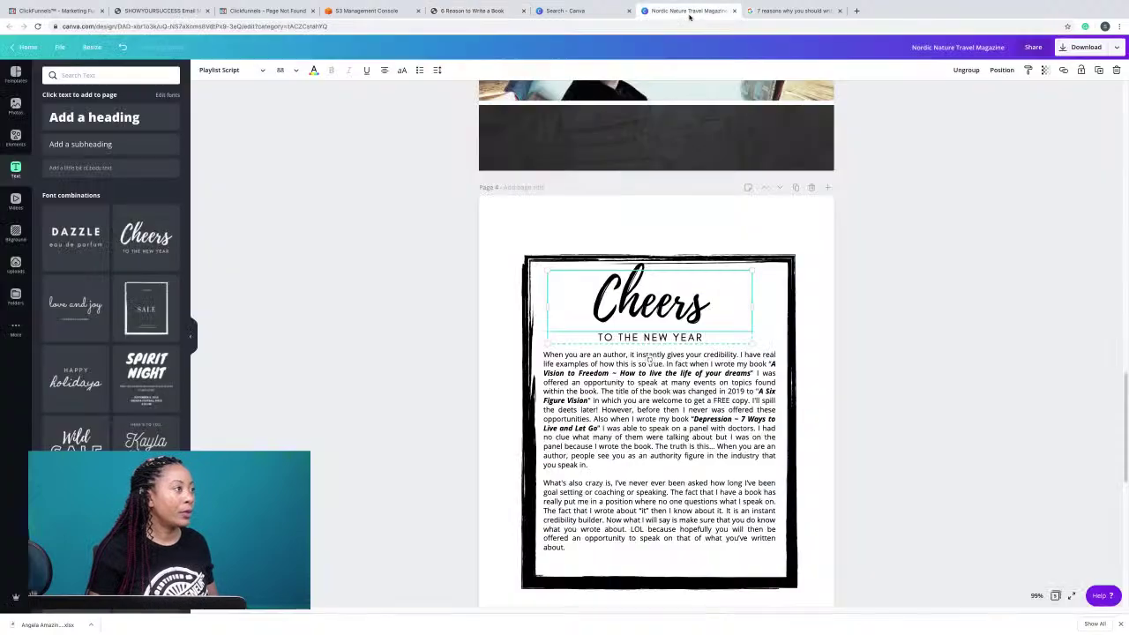
left_click(621, 352)
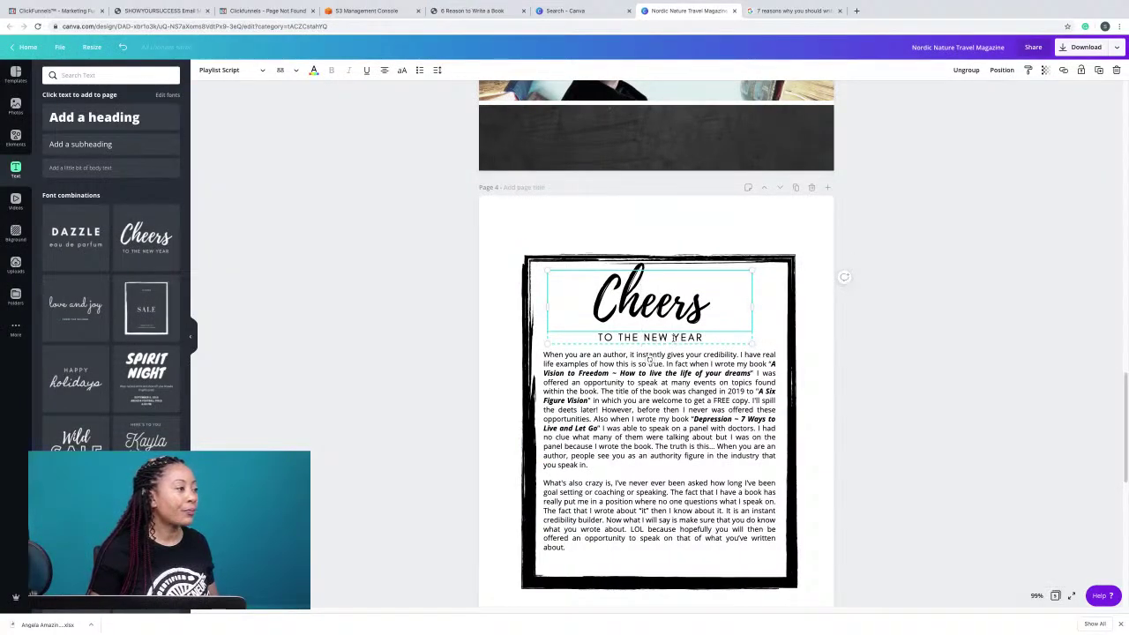
double_click(657, 300)
right_click(660, 289)
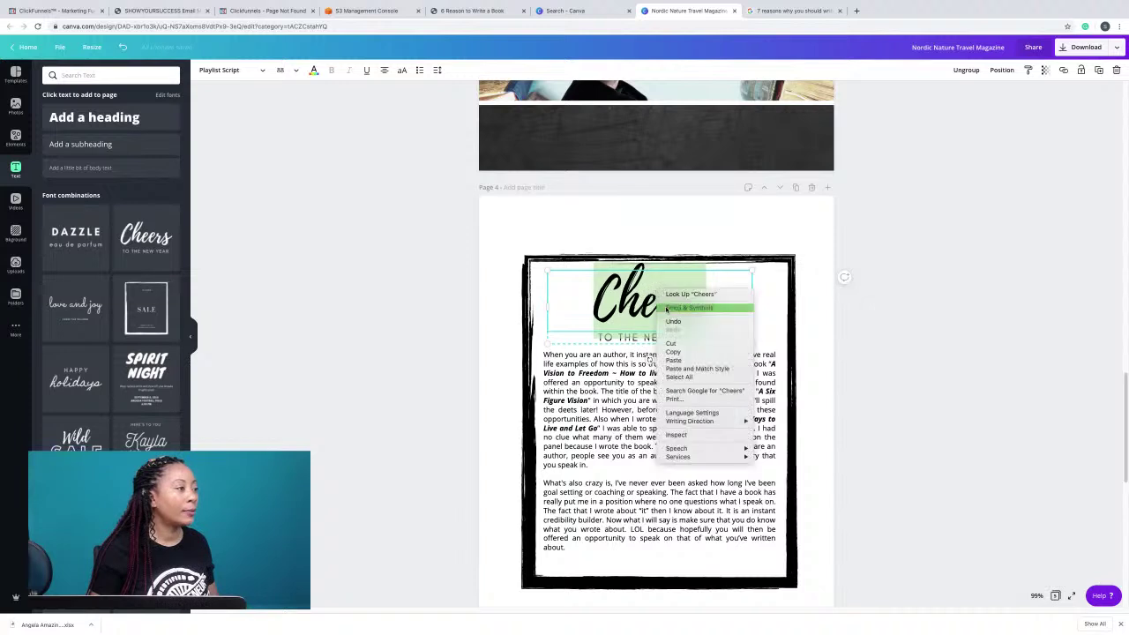
left_click(703, 361)
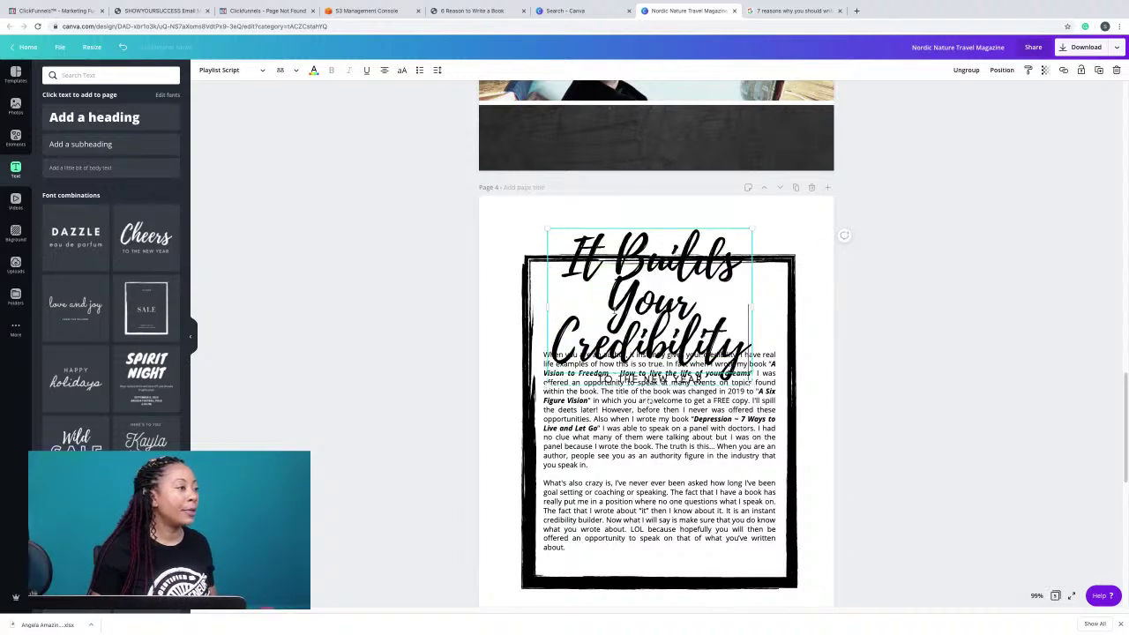
Cut "Your Credibility" out of the script heading and paste it over the "To the New Year" subheading.
key("ctrl+a")
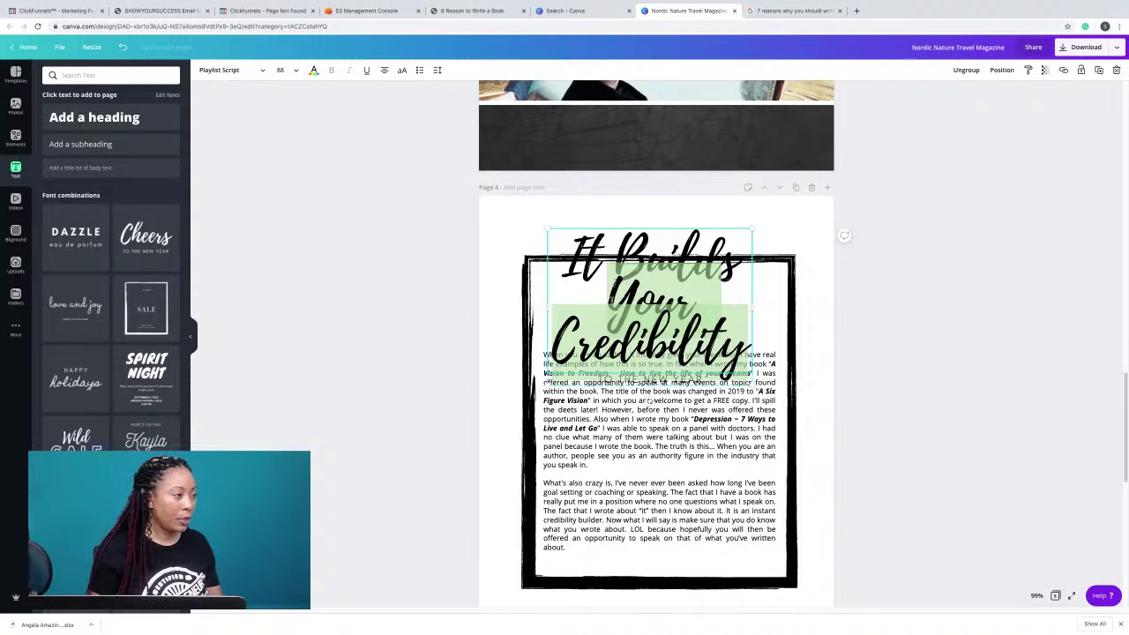
right_click(611, 300)
left_click(650, 357)
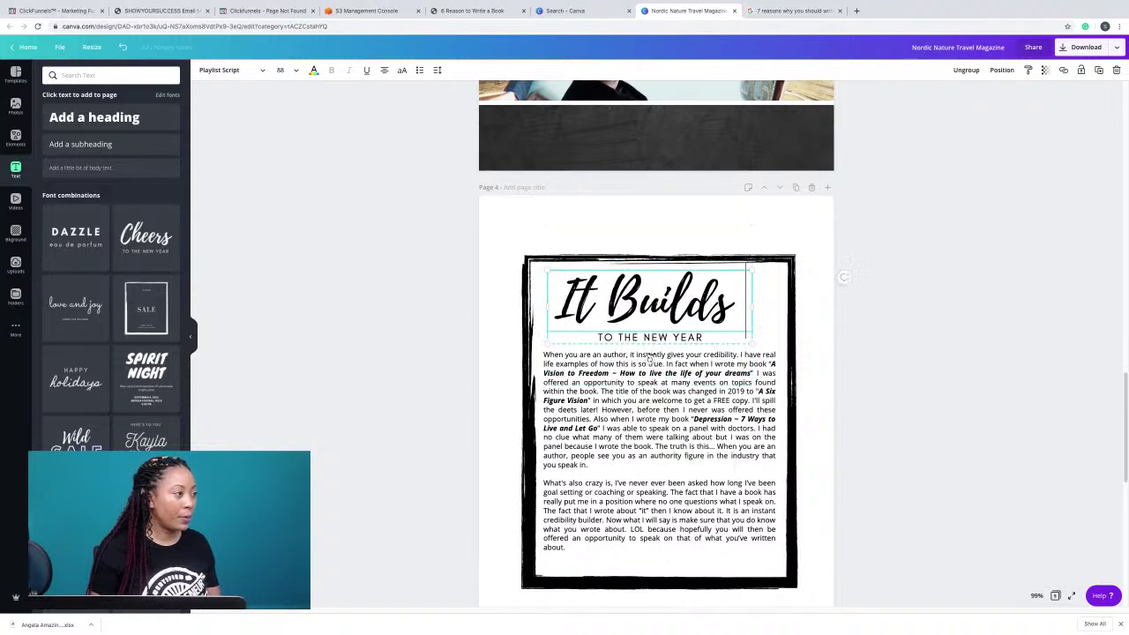
left_click(647, 338)
left_click(646, 339)
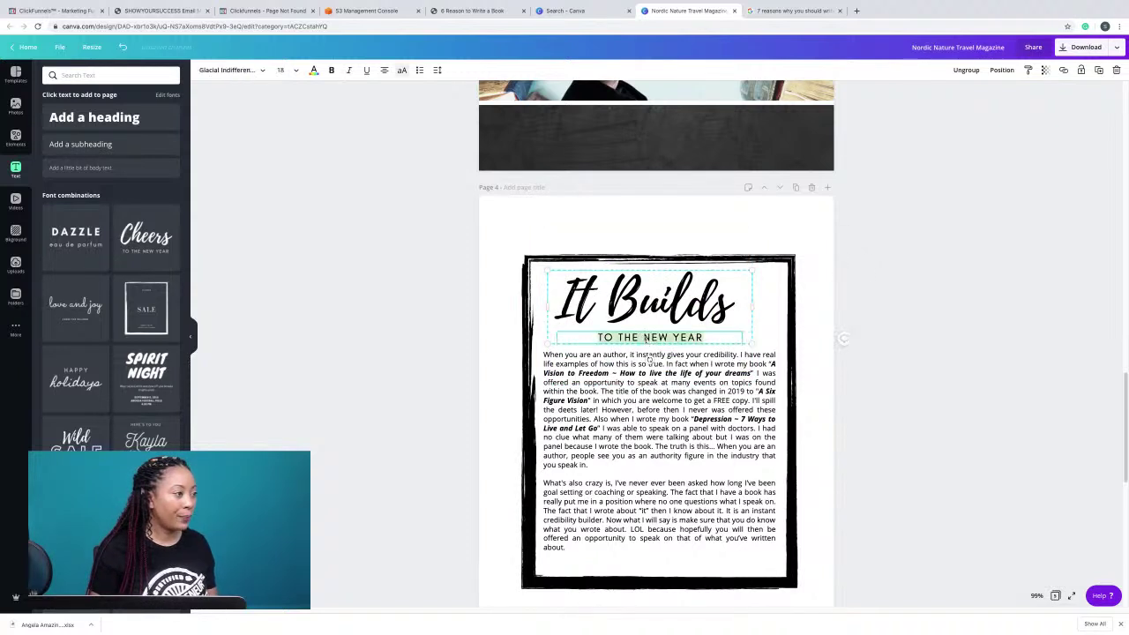
right_click(648, 359)
left_click(745, 400)
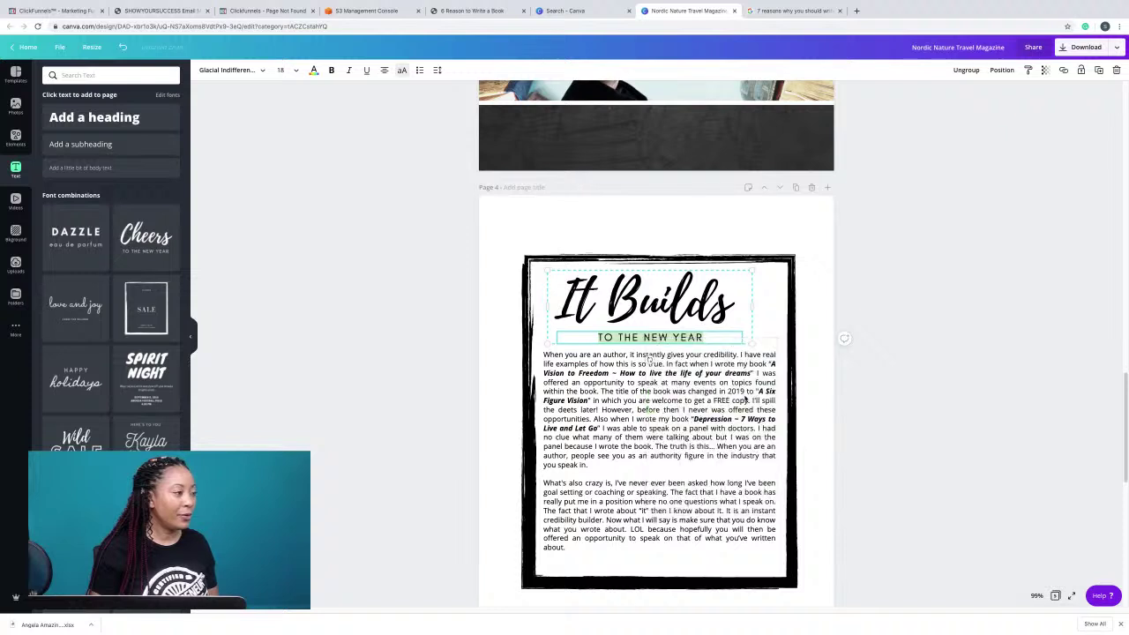
left_click(872, 351)
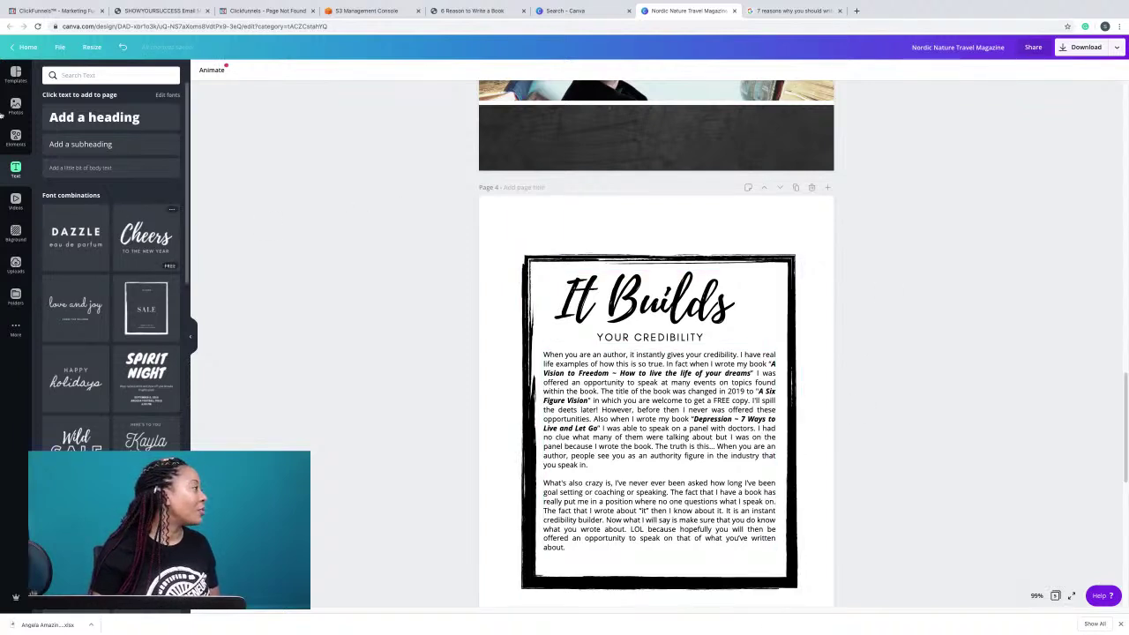
Search the photos for "books" and set the full bookshelf picture as the background of page 4.
left_click(15, 106)
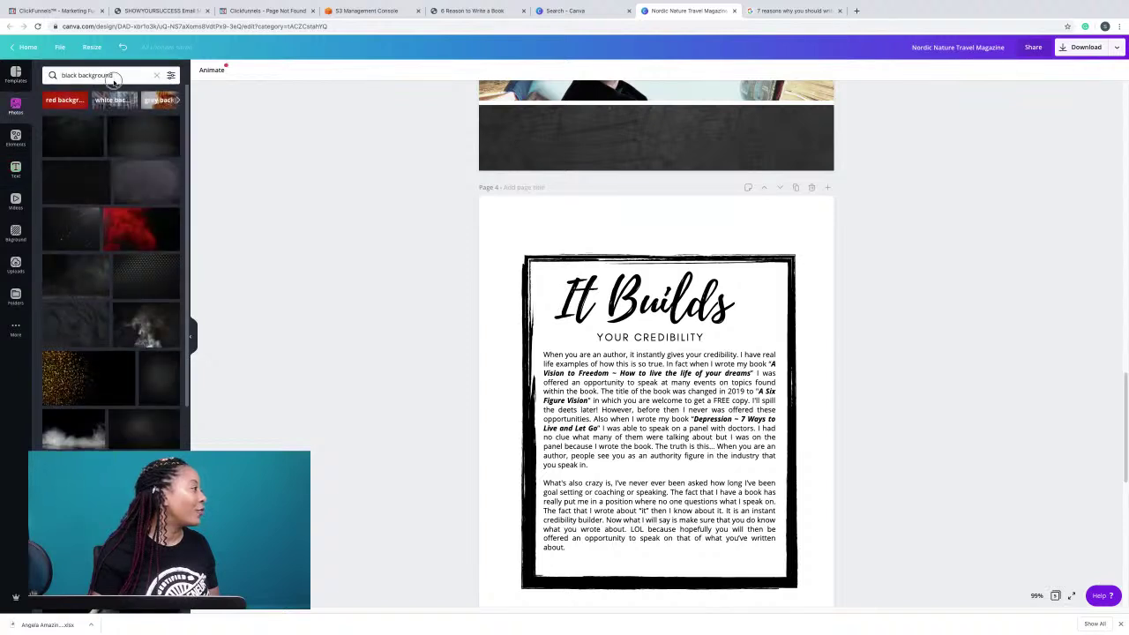
left_click(115, 75)
triple_click(115, 75)
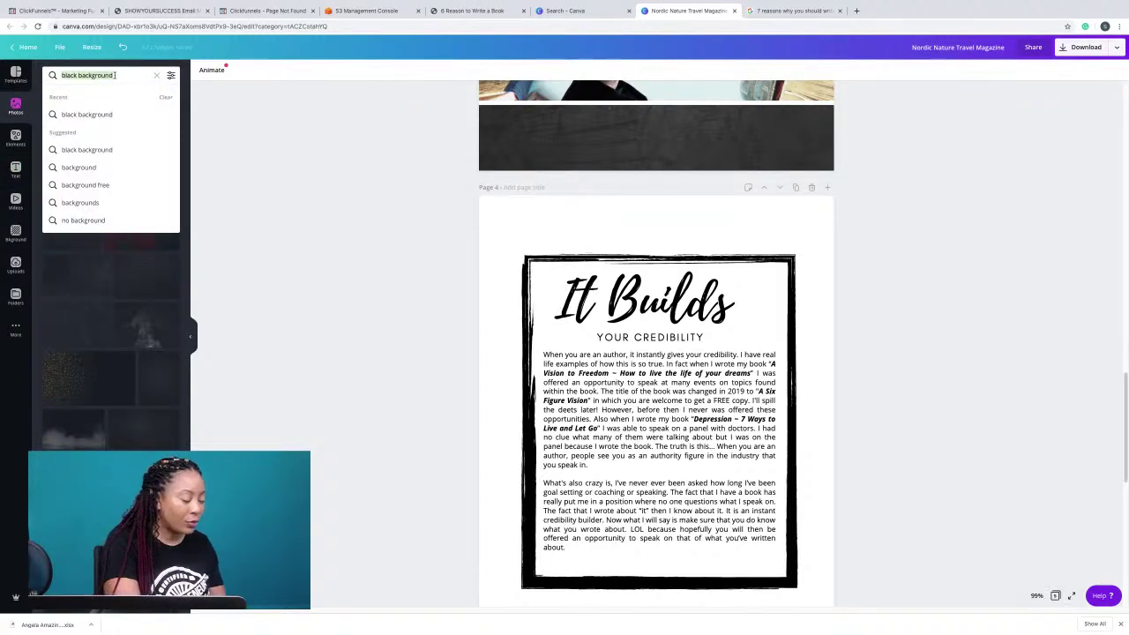
type("books")
key("Return")
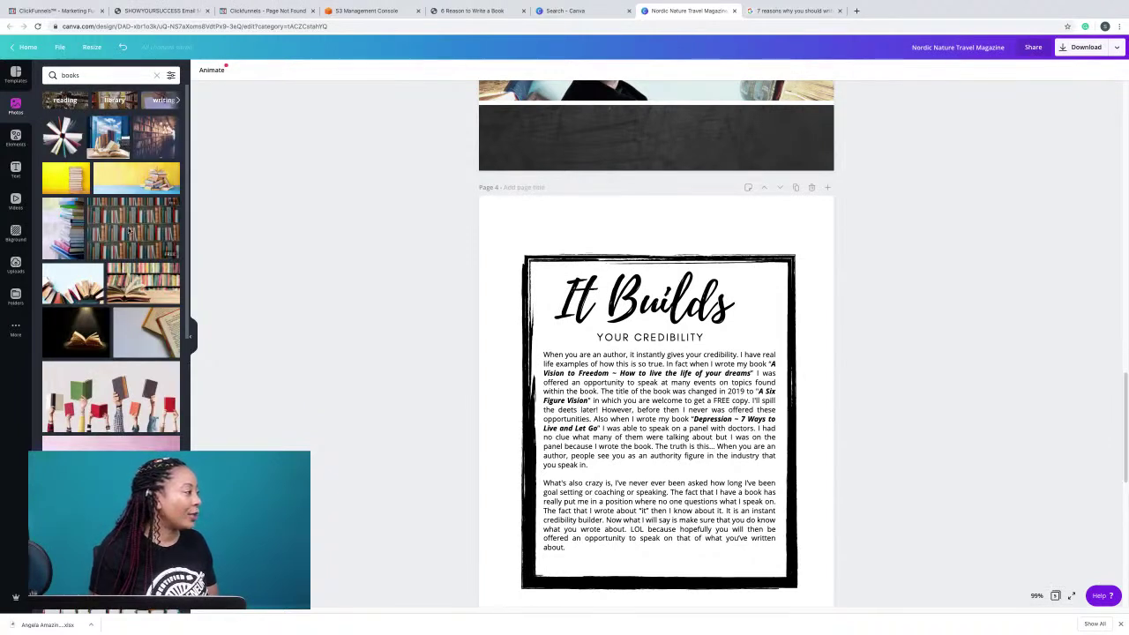
left_click_drag(130, 229, 524, 219)
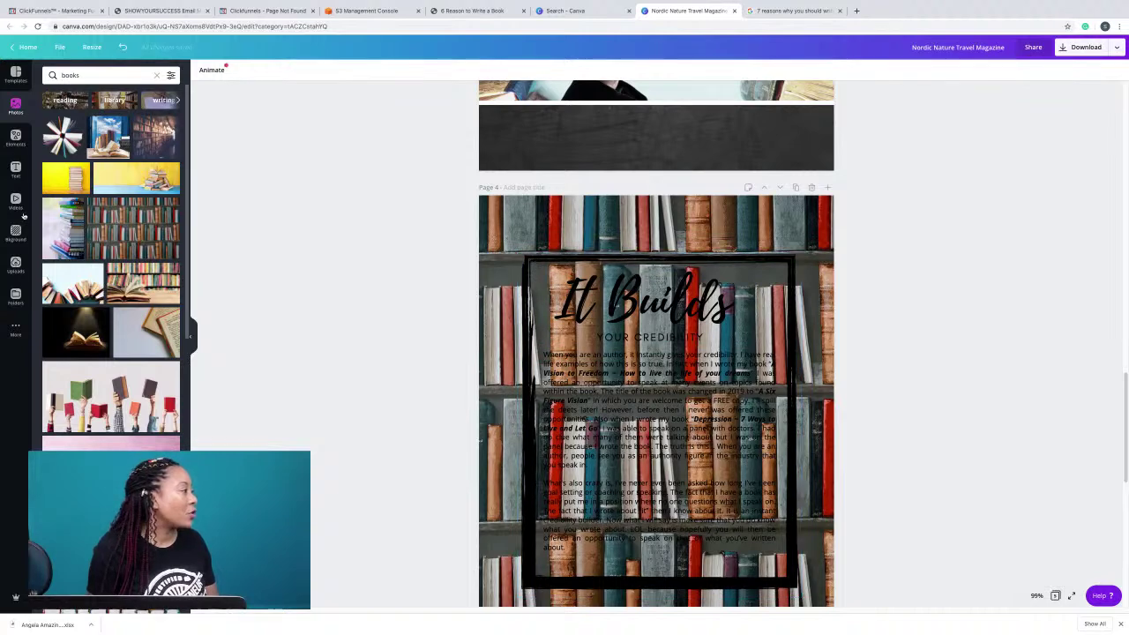
Add a square shape to page 4 and colour it white.
left_click(15, 136)
left_click(157, 77)
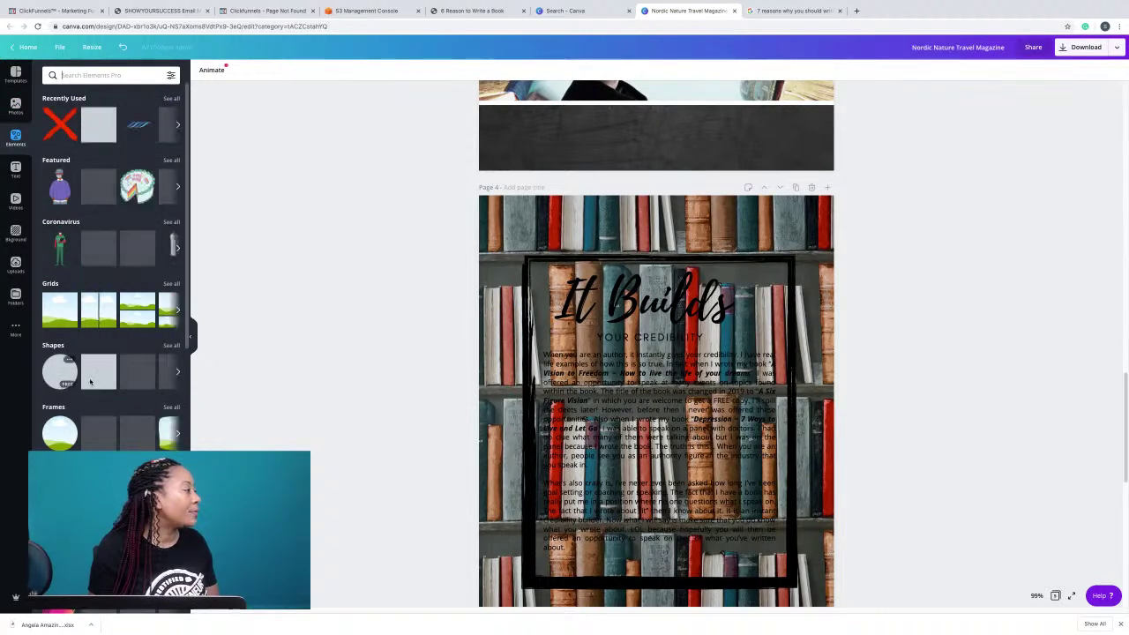
left_click(91, 381)
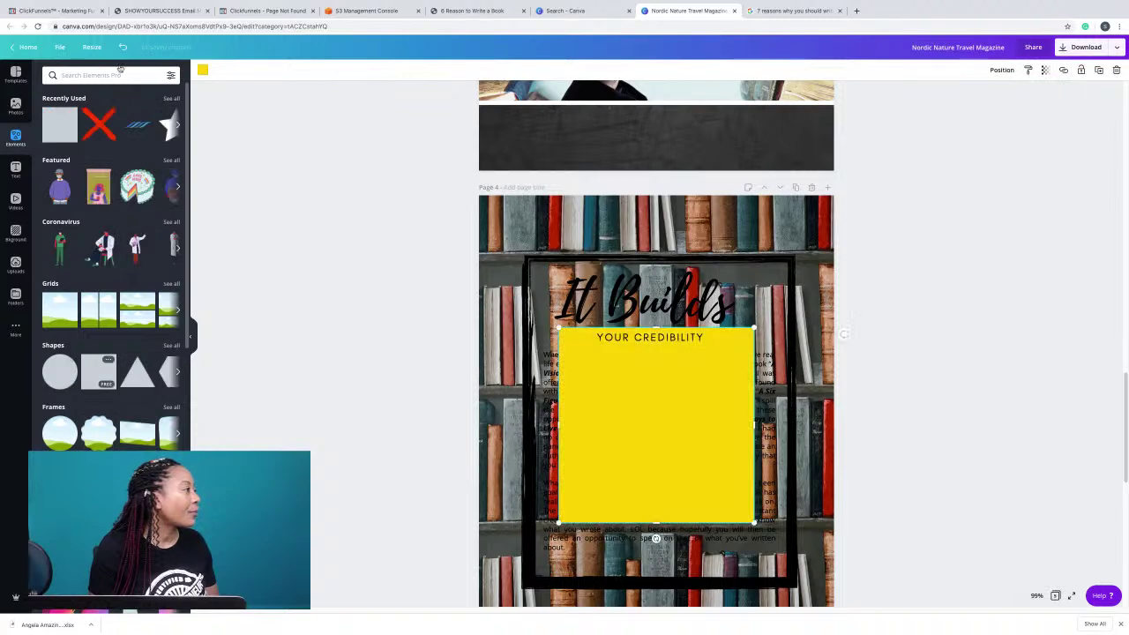
left_click(202, 70)
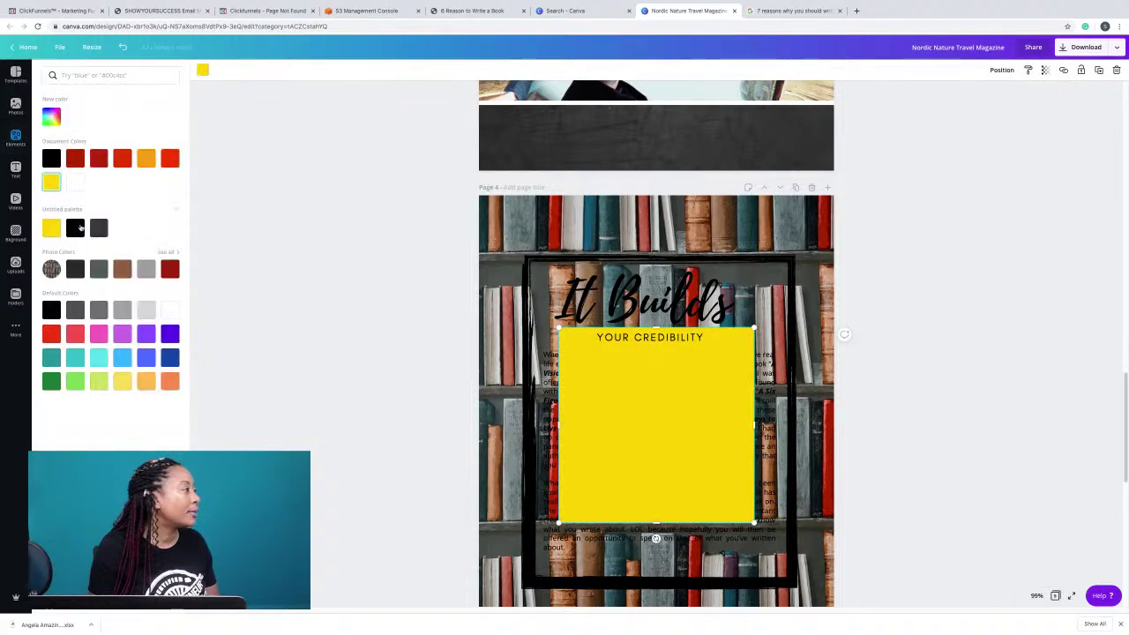
left_click(76, 182)
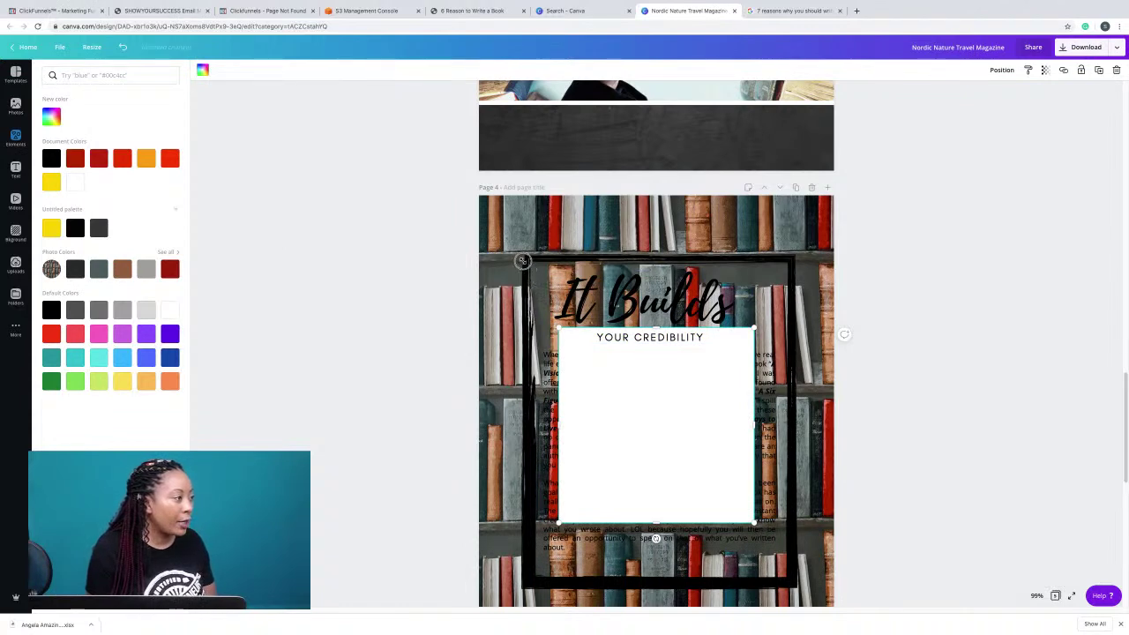
Stretch the white square to cover the black frame, about 6.5 wide by 7.9 high, and send it to the back.
left_click_drag(522, 261, 522, 291)
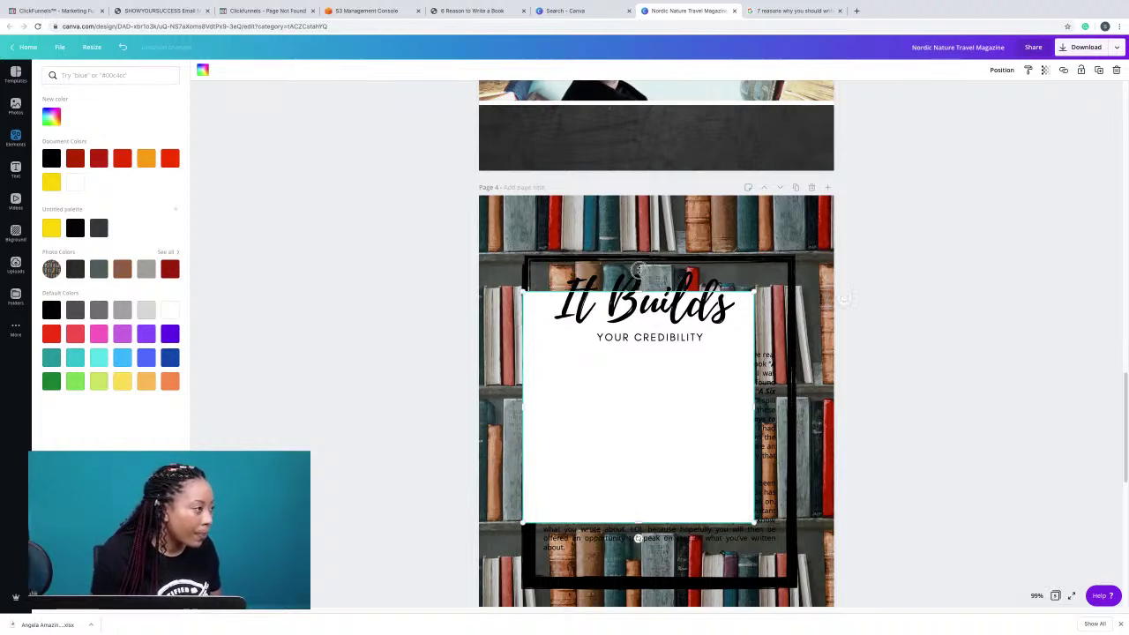
left_click_drag(638, 257, 638, 255)
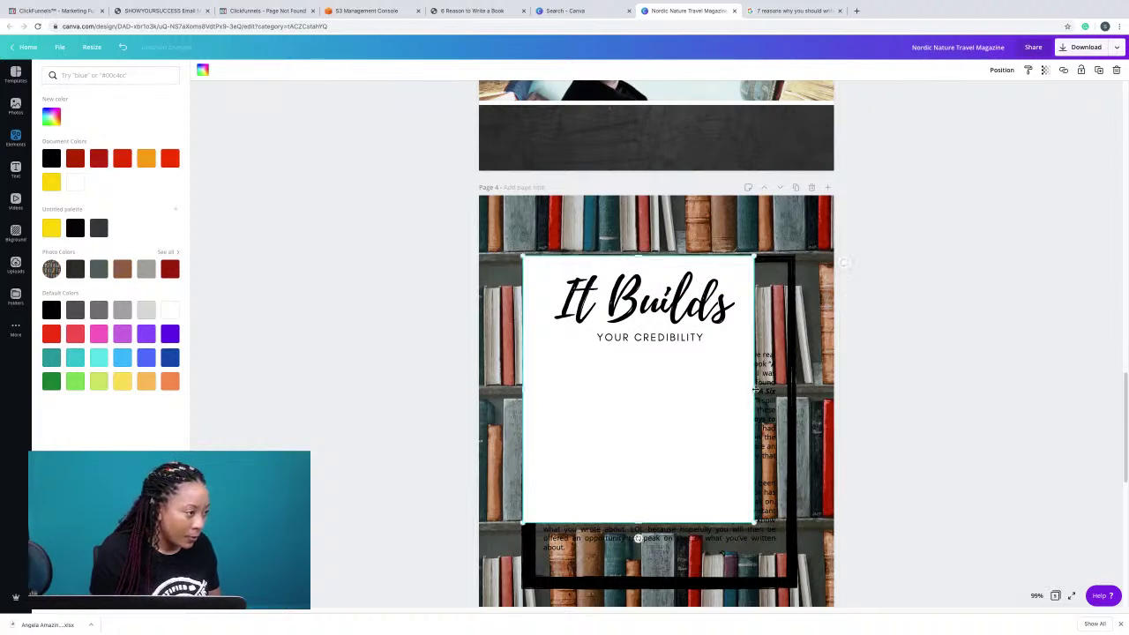
left_click_drag(792, 392, 795, 392)
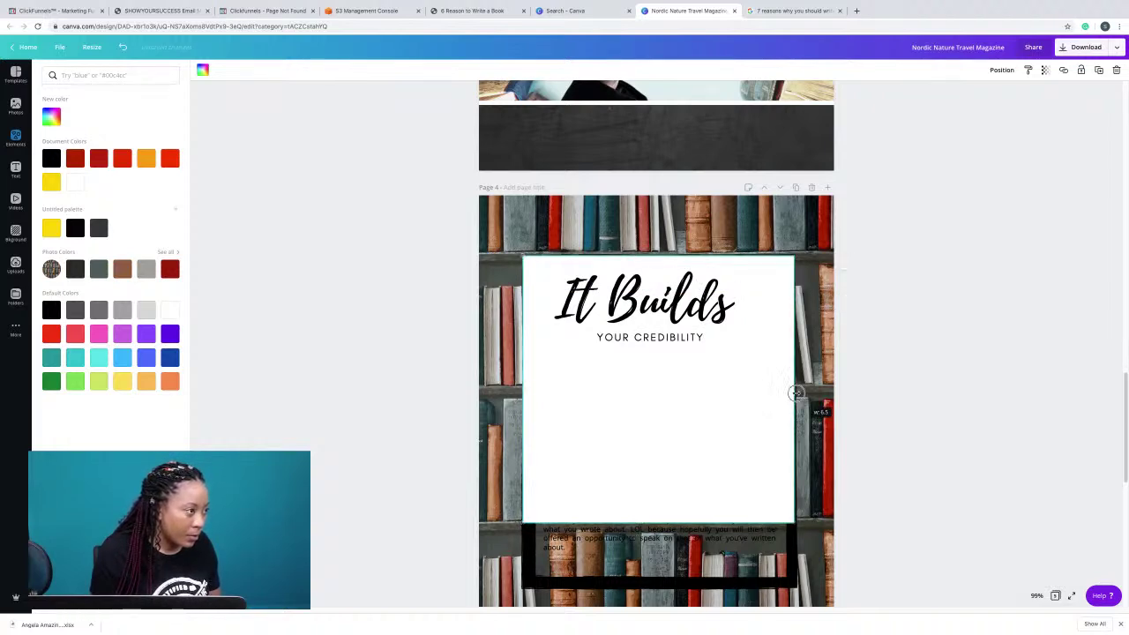
scroll(657, 523, "down", 1)
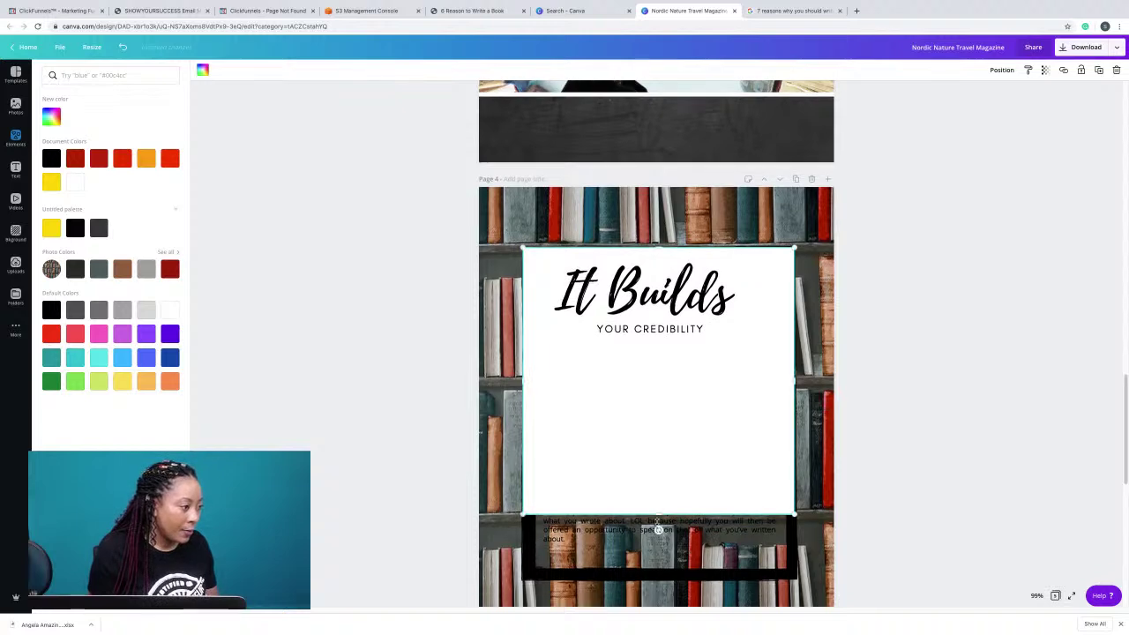
left_click(658, 512)
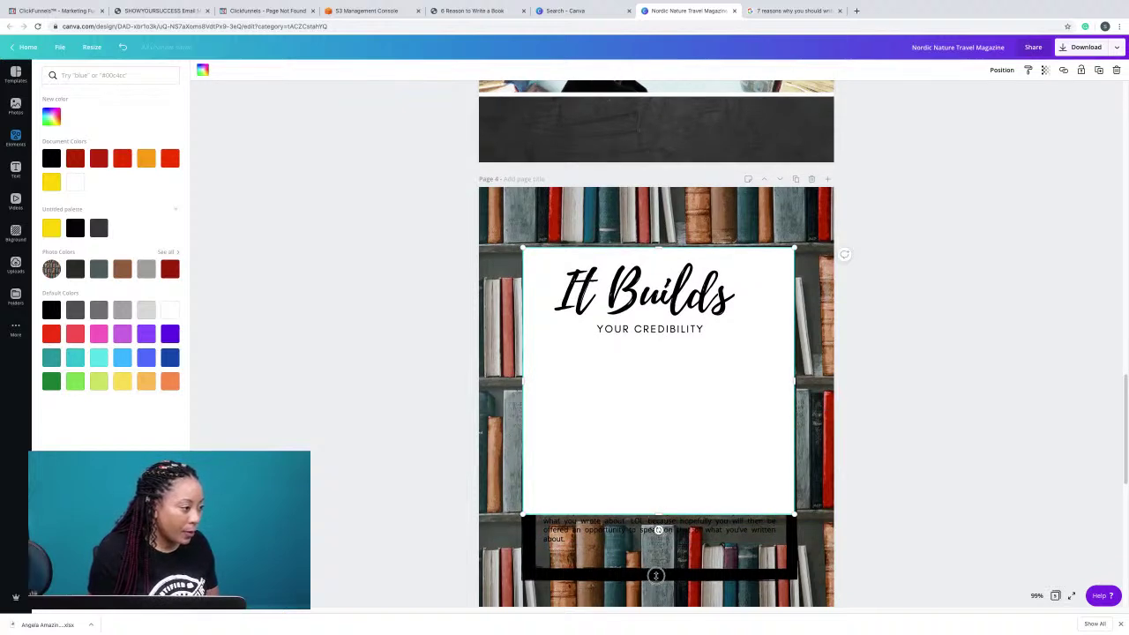
left_click_drag(655, 572, 656, 579)
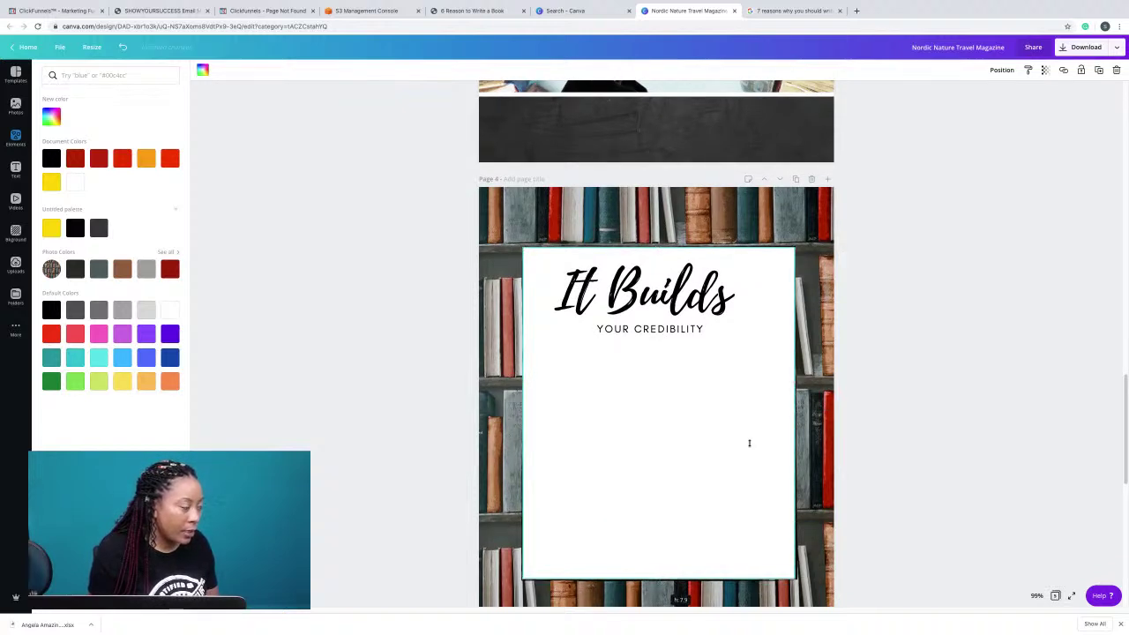
left_click(1002, 71)
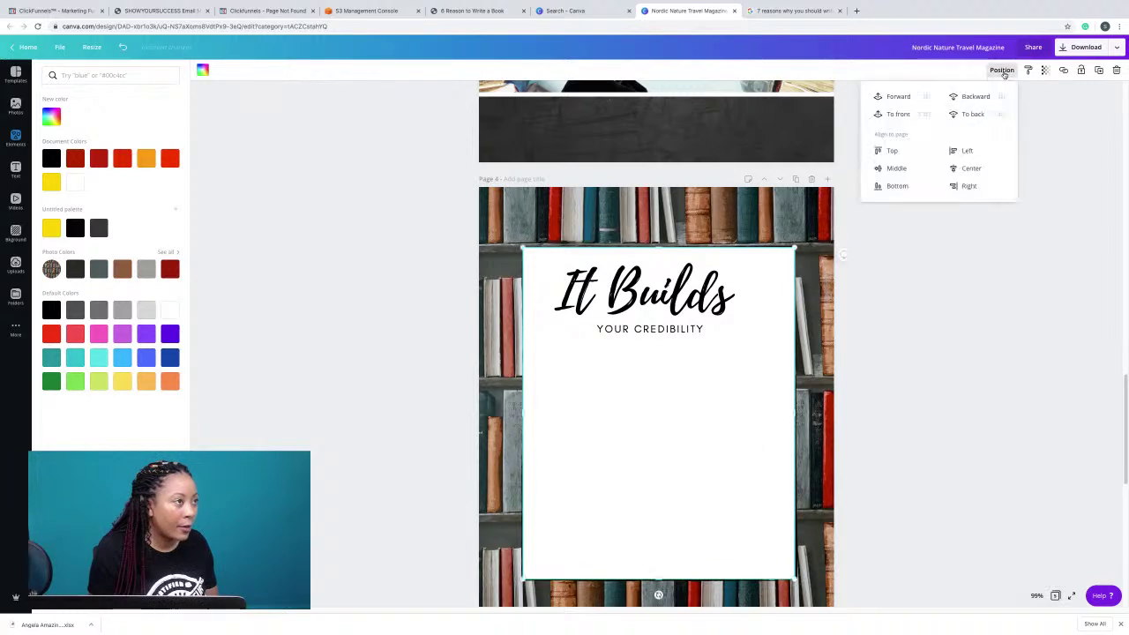
left_click(970, 115)
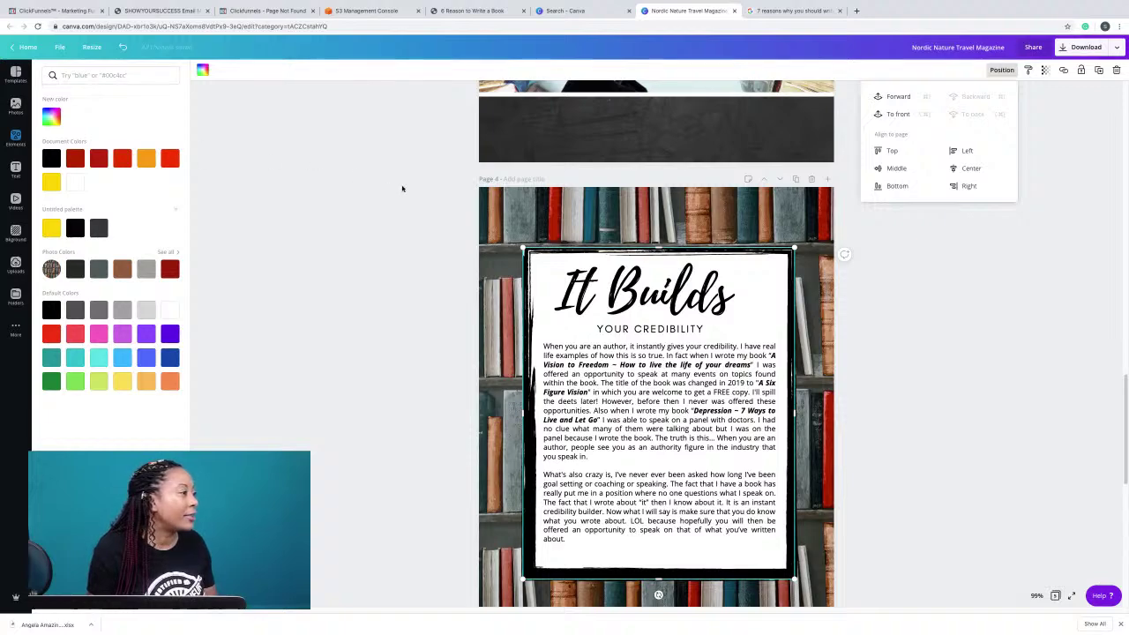
Duplicate the Book Profits Club logo from page 2 and place the copy on page 3 beneath "A Book is your Business Card!".
scroll(398, 187, "up", 4)
scroll(399, 187, "up", 3)
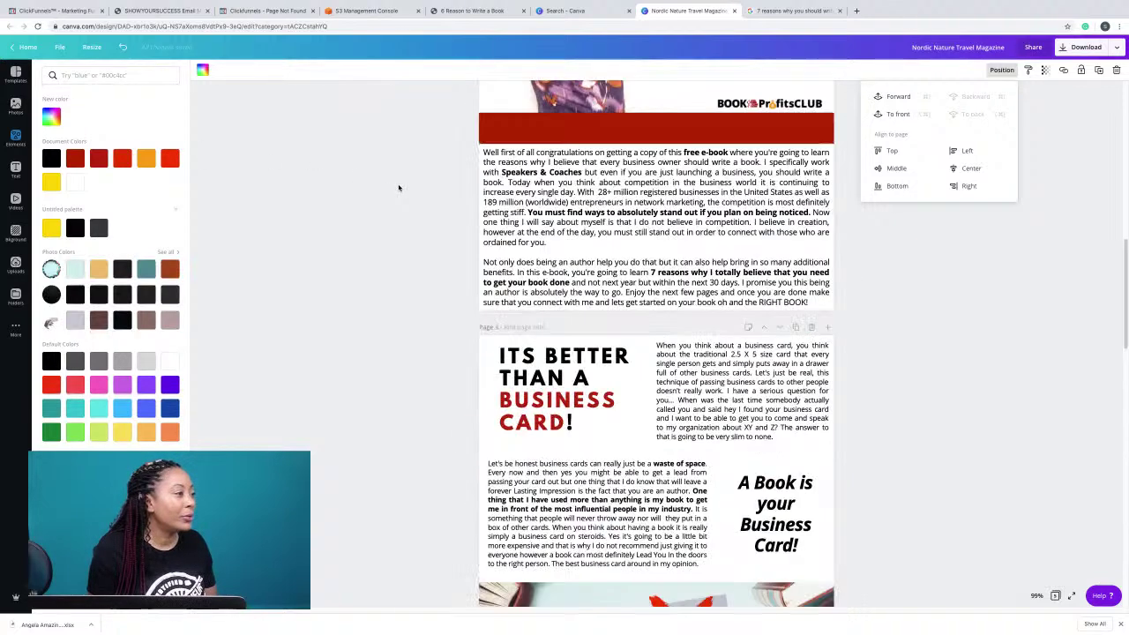
left_click(790, 104)
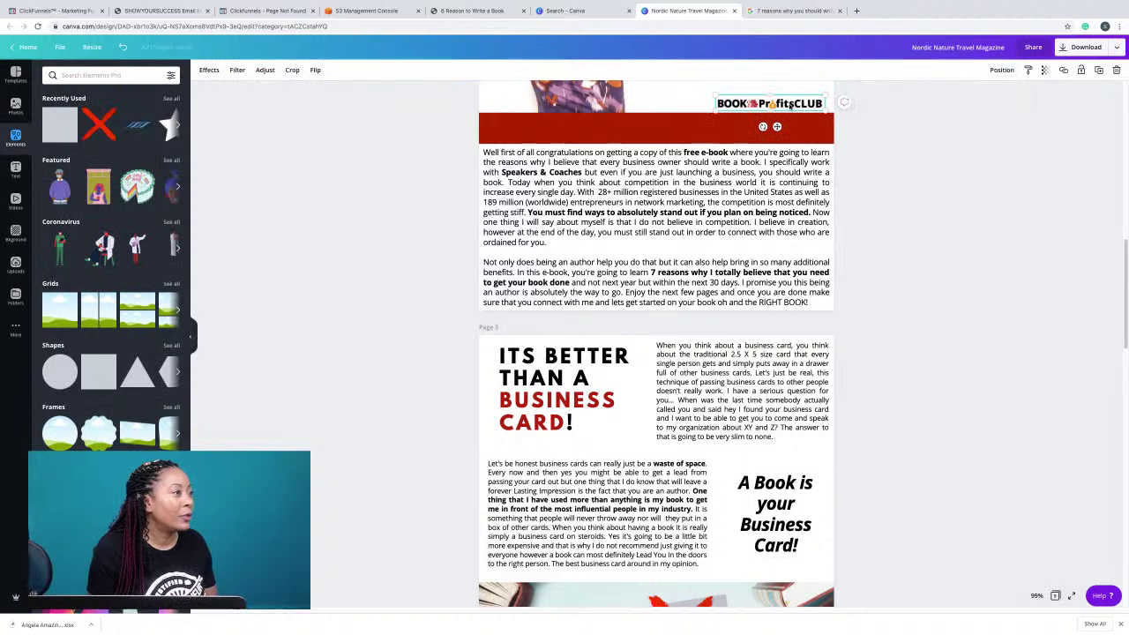
left_click(1098, 71)
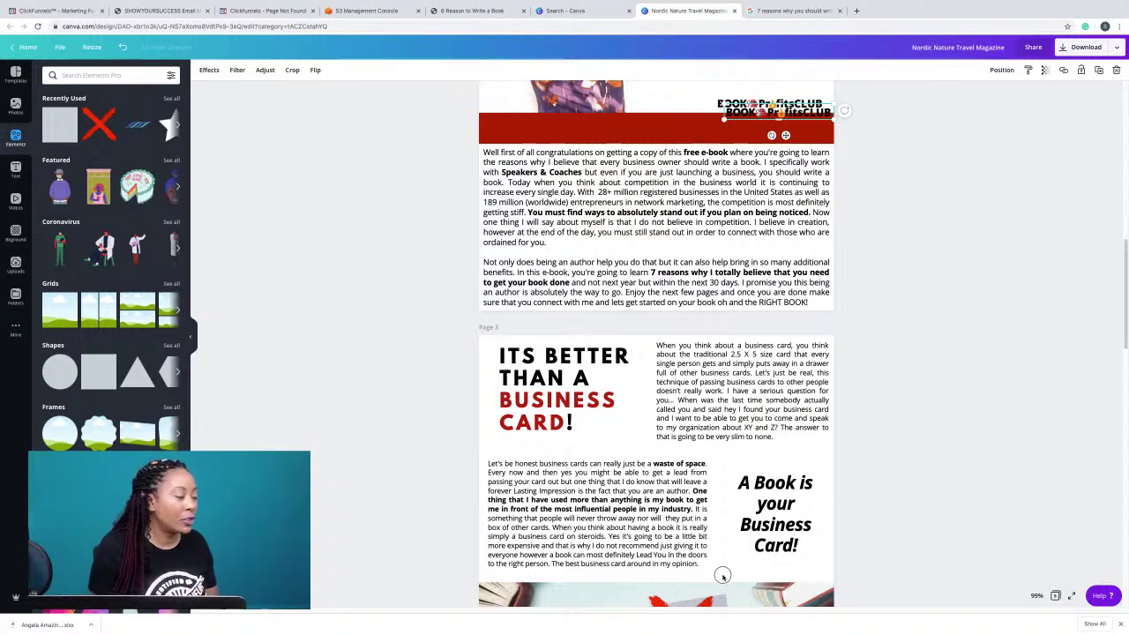
key("Delete")
left_click_drag(721, 569, 727, 544)
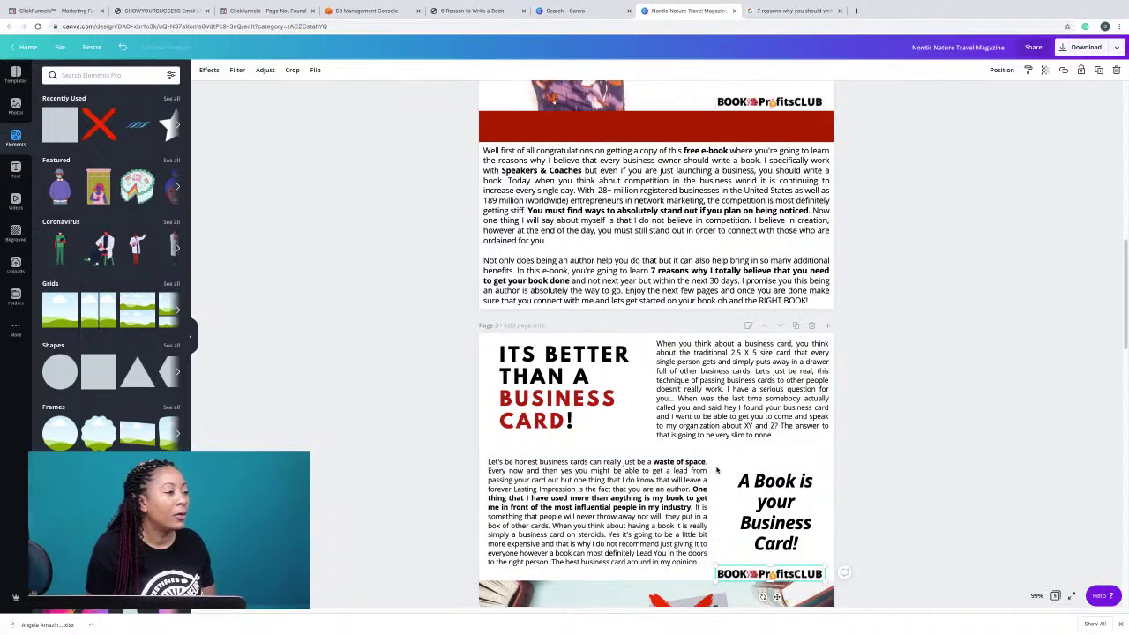
Nudge the "A Book is your Business Card!" text on page 3 slightly upward, away from the logo.
scroll(730, 476, "down", 2)
scroll(730, 452, "down", 2)
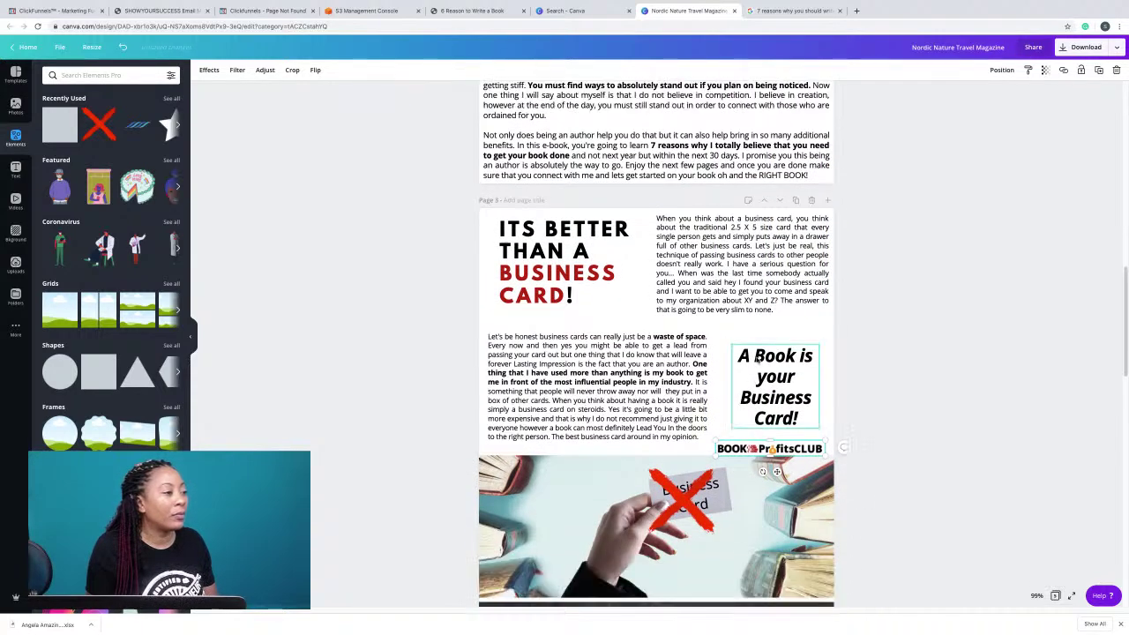
left_click_drag(757, 355, 756, 353)
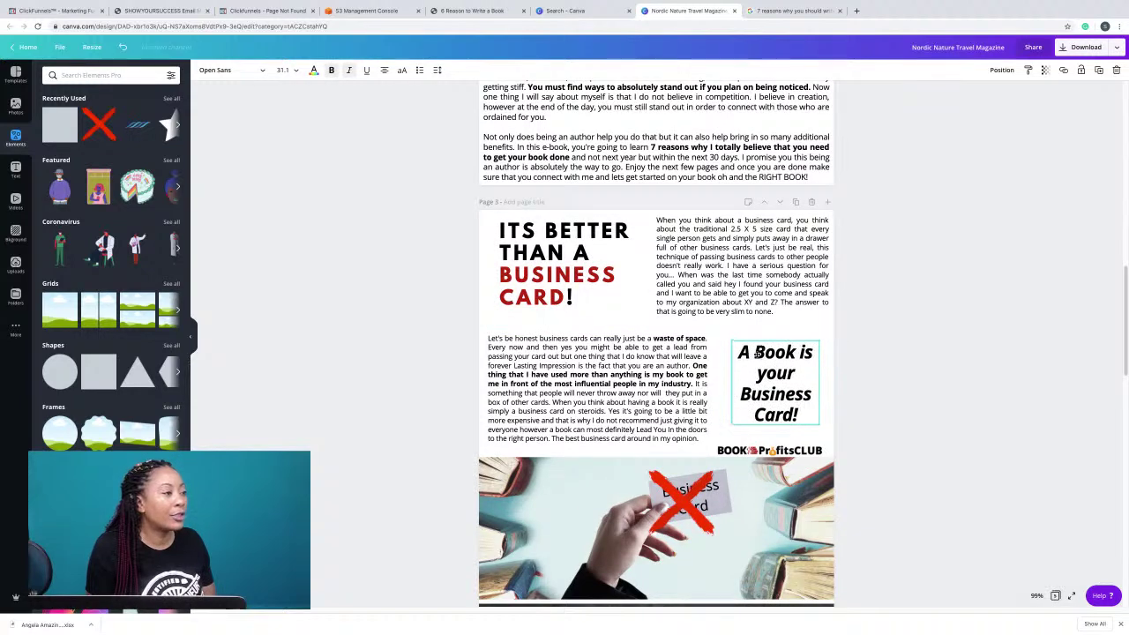
Duplicate the Book Profits Club logo from page 3 and centre the copy beneath the body text inside page 4's black frame.
scroll(775, 382, "down", 2)
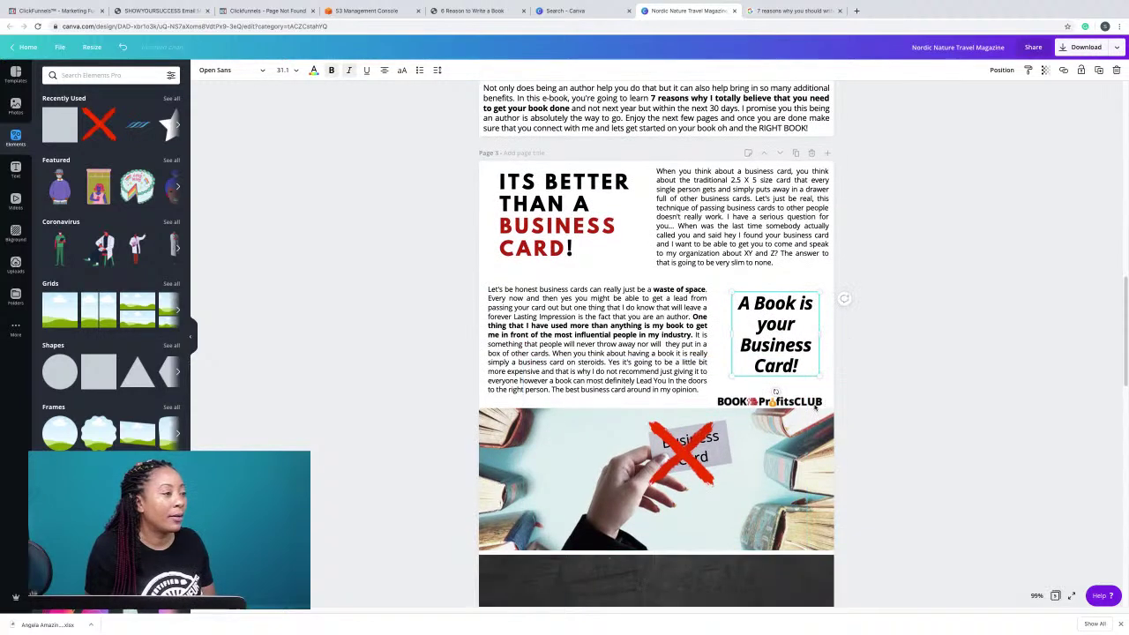
left_click(794, 403)
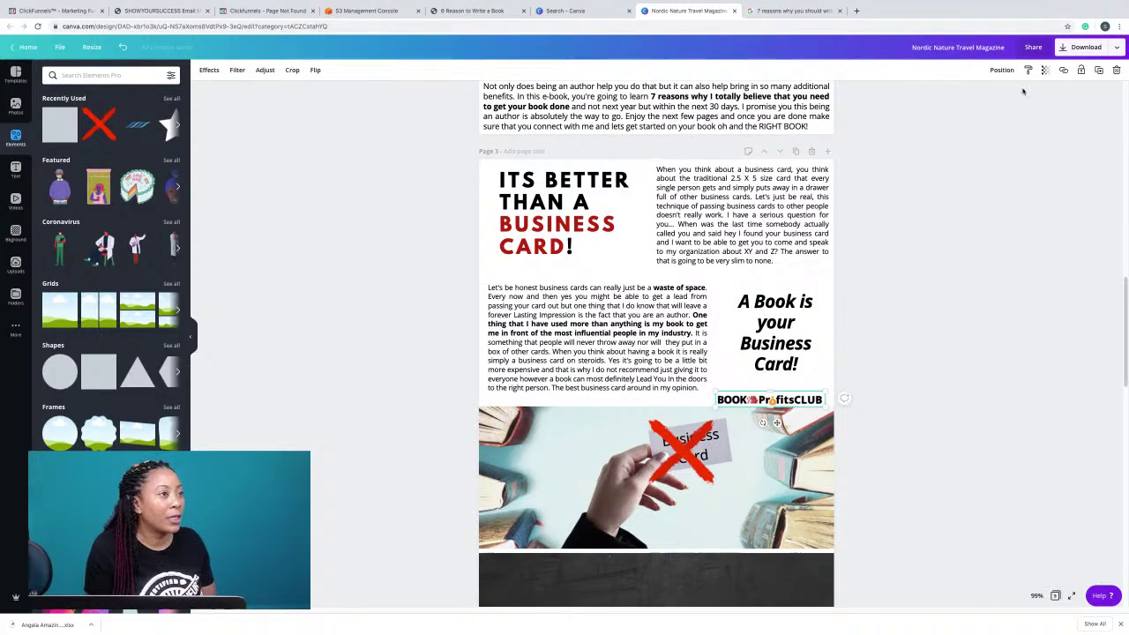
left_click(1096, 70)
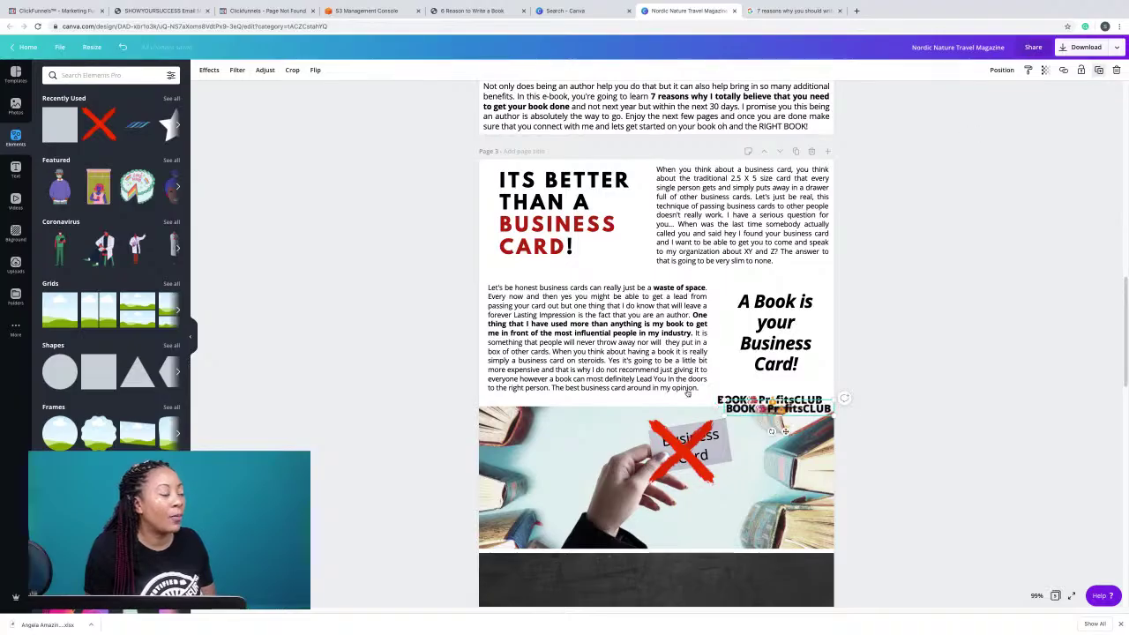
scroll(739, 402, "down", 2)
scroll(740, 402, "down", 3)
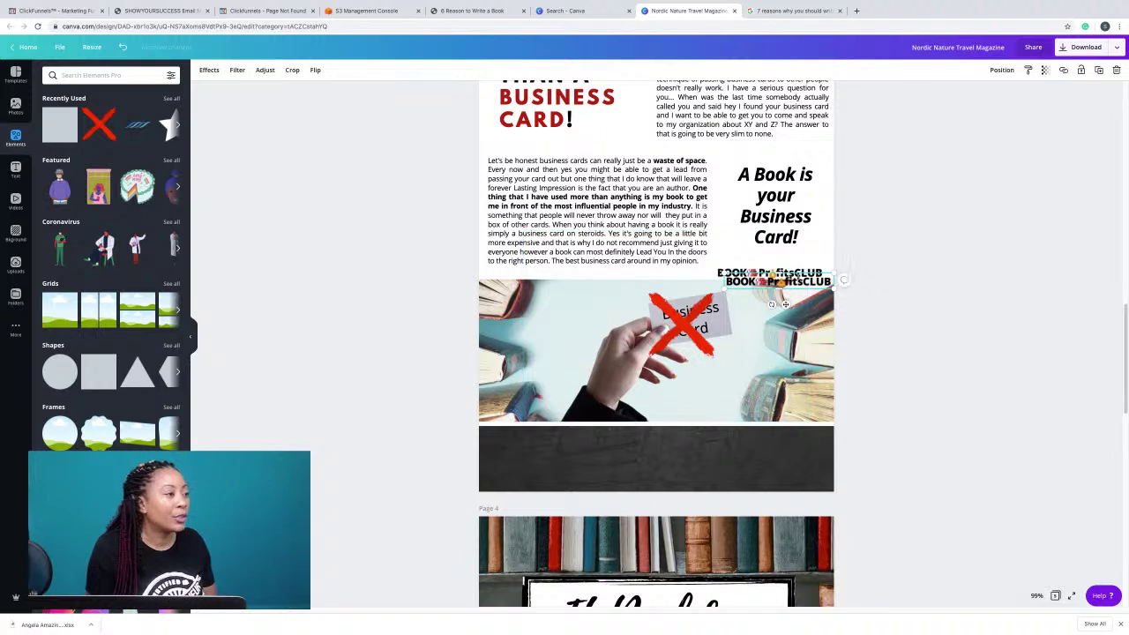
left_click_drag(785, 304, 741, 567)
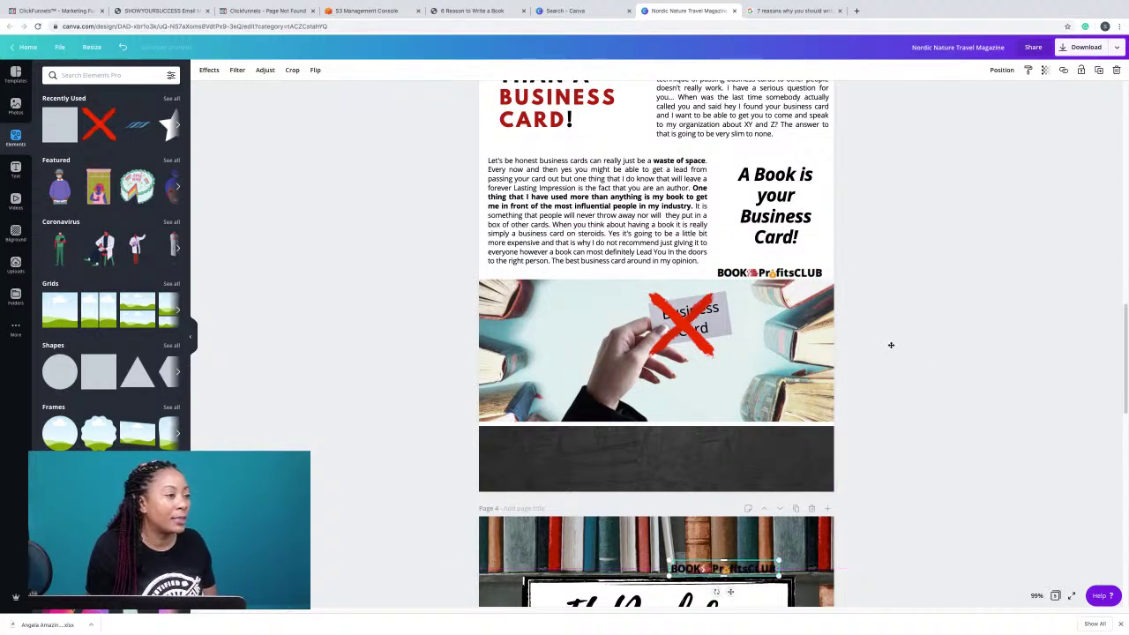
scroll(889, 345, "down", 5)
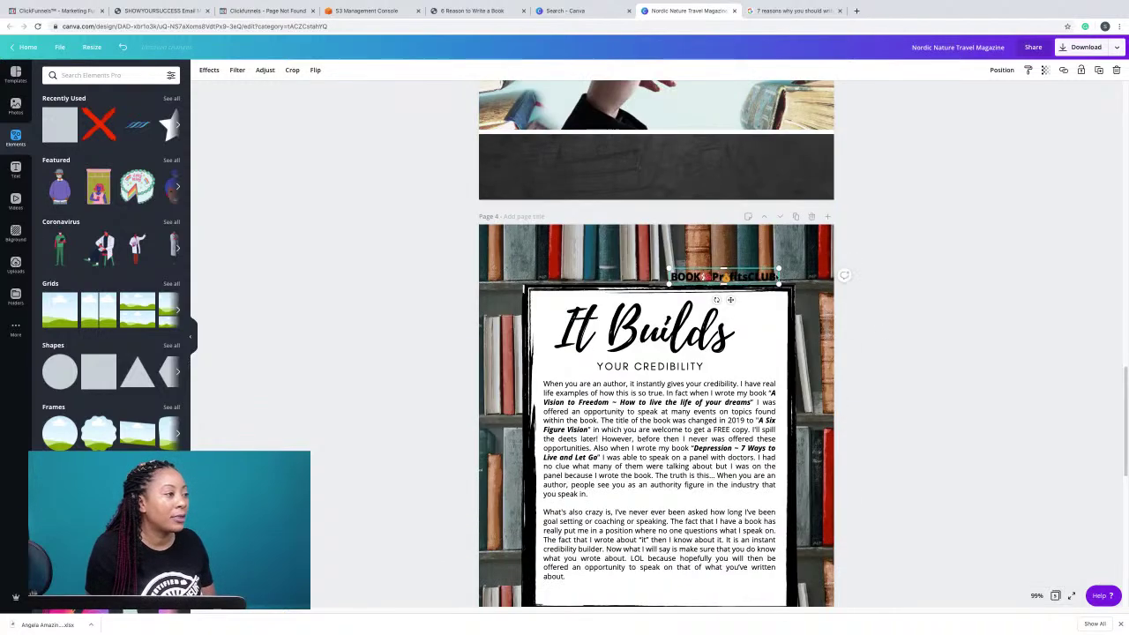
scroll(722, 200, "down", 2)
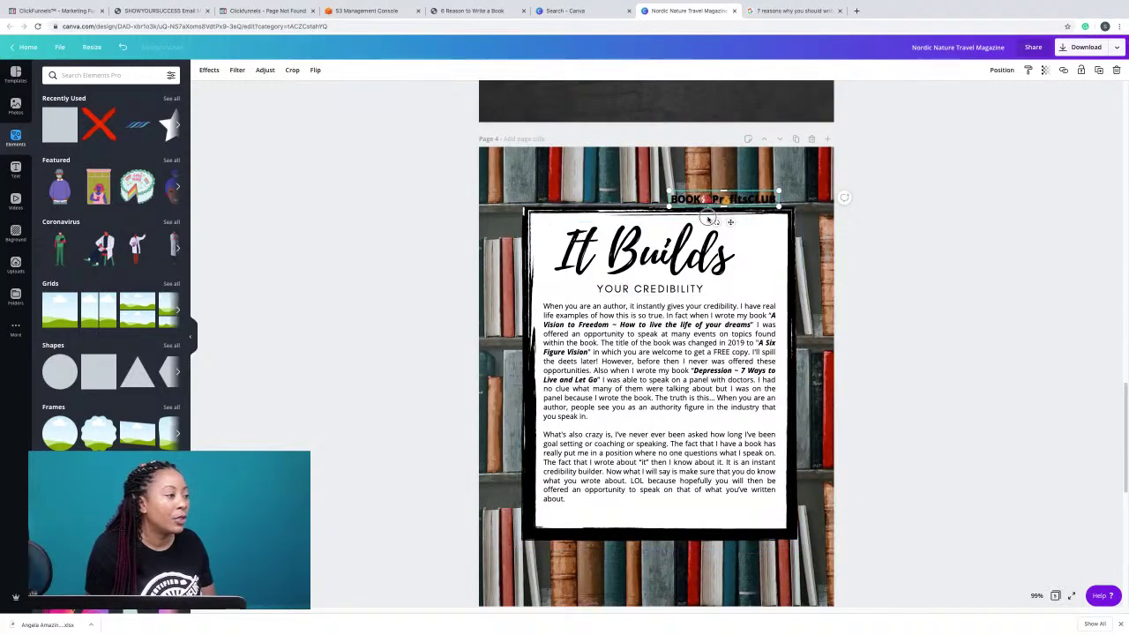
left_click_drag(709, 217, 655, 519)
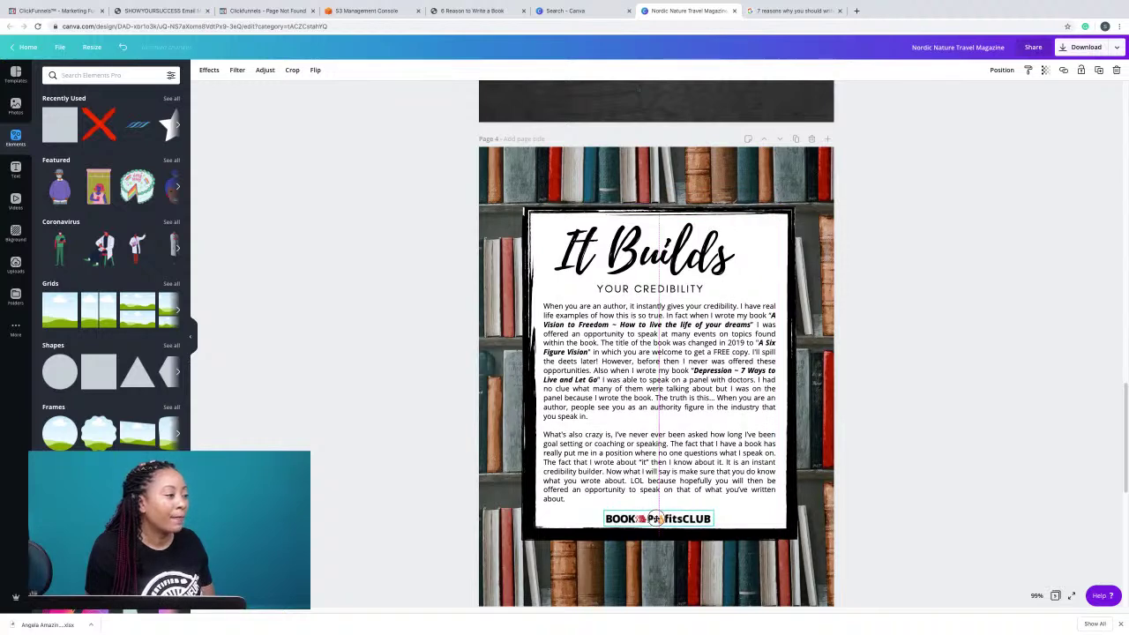
left_click(913, 458)
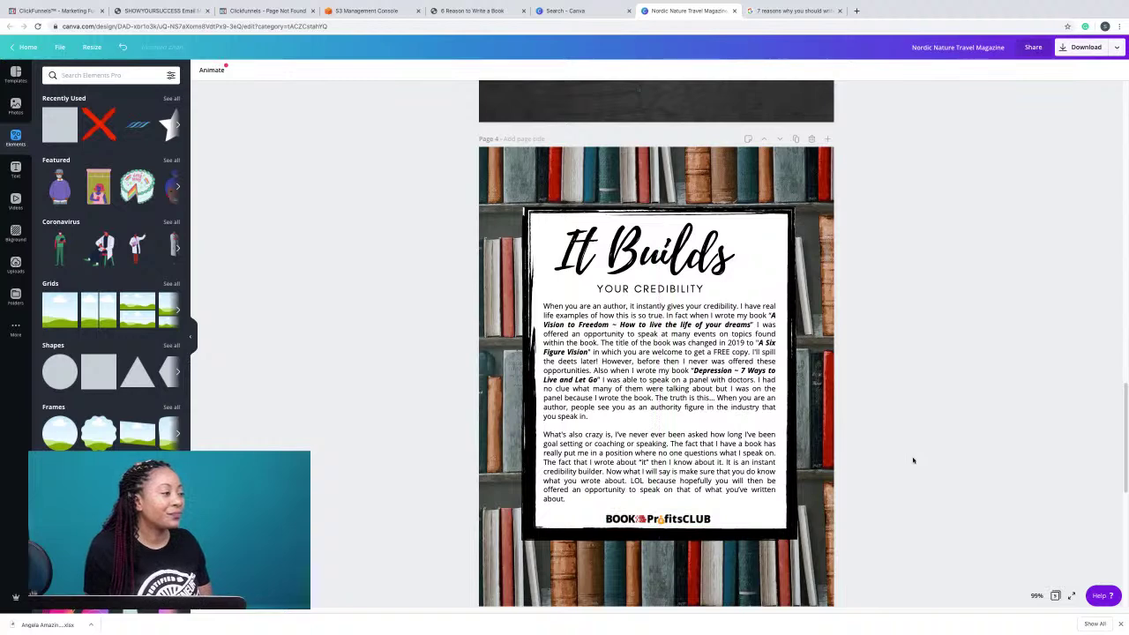
Set the font size of the "YOUR CREDIBILITY" subtitle on page 4 to 28.
left_click(676, 292)
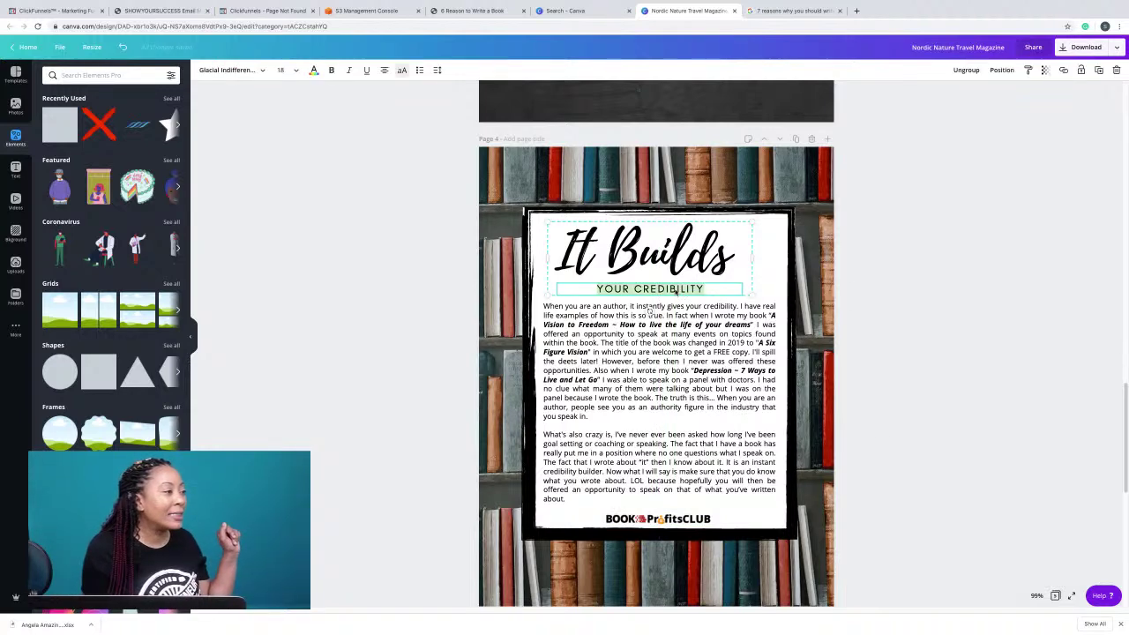
left_click(298, 70)
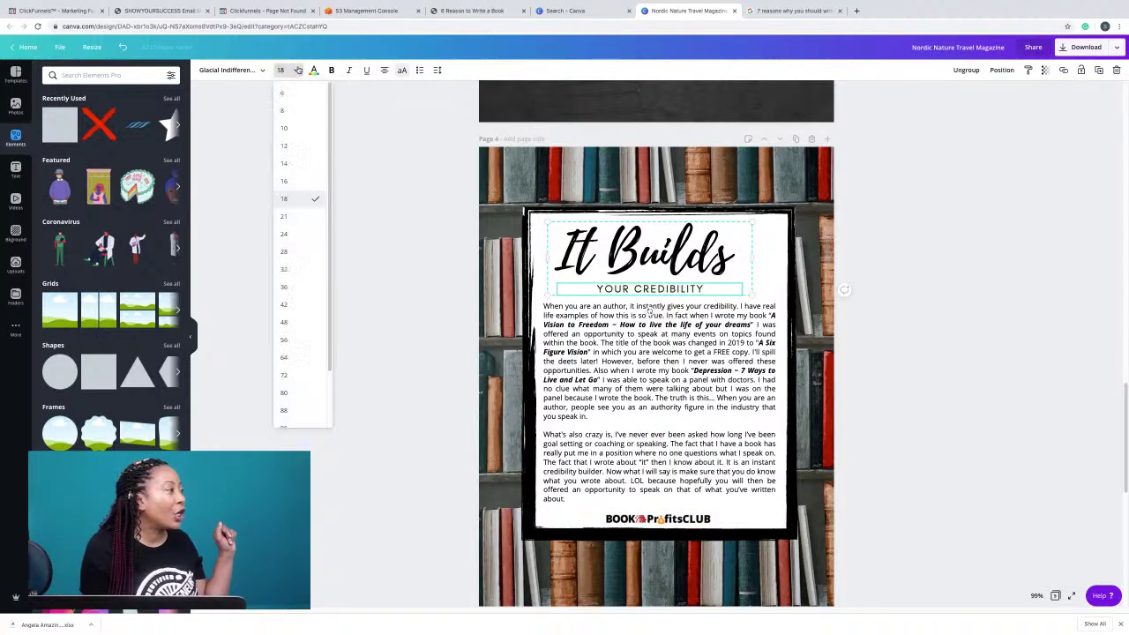
left_click(284, 251)
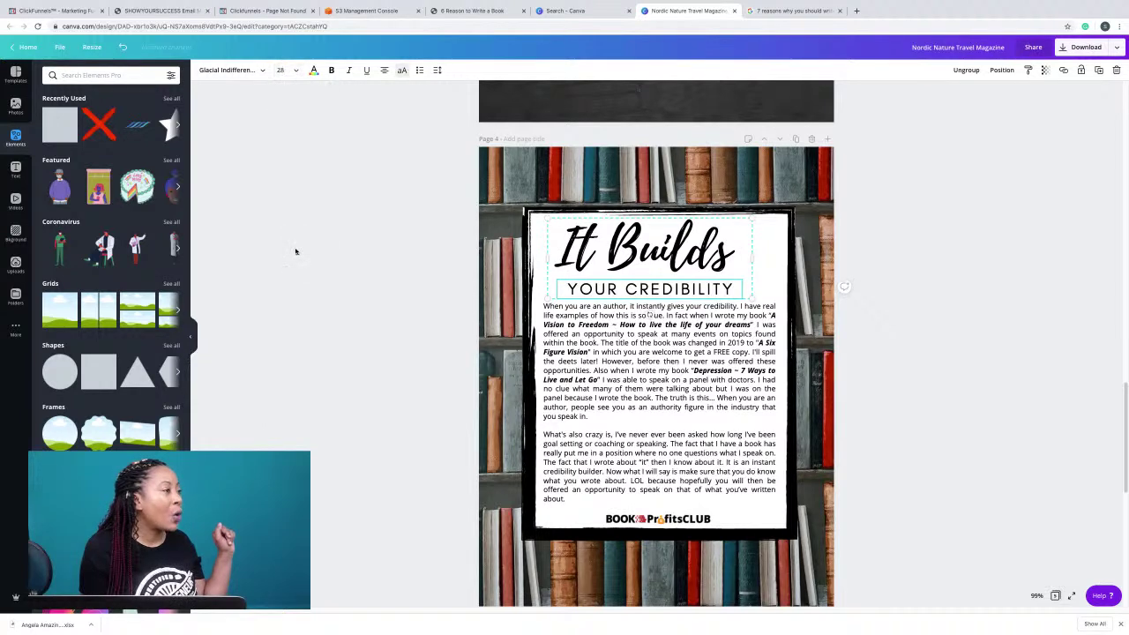
left_click(299, 223)
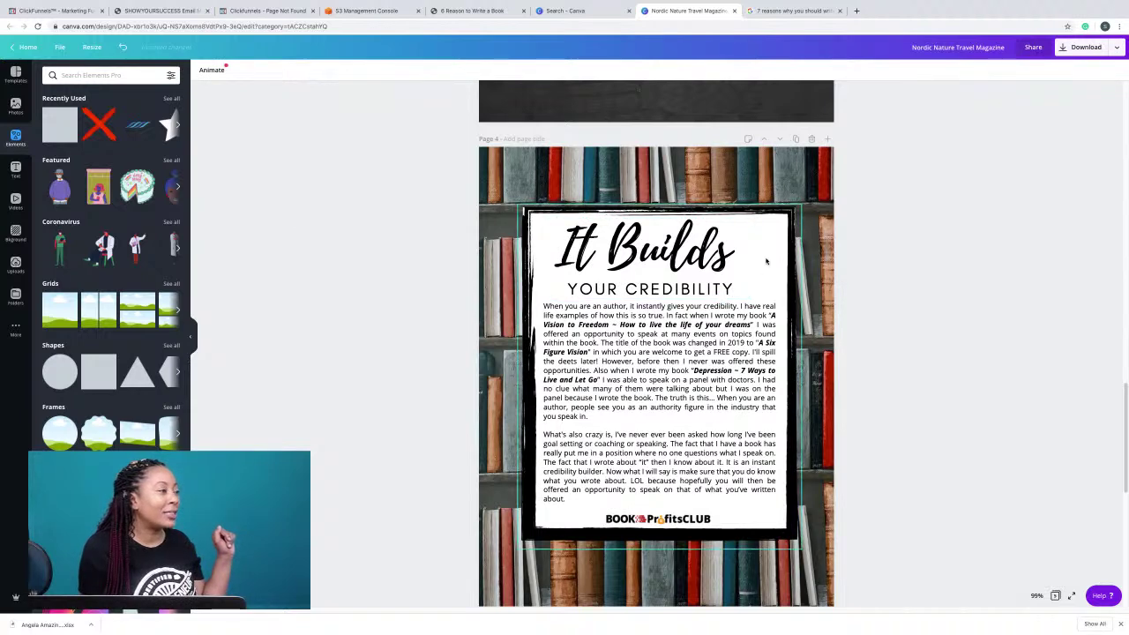
Review the redesigned e-book pages and compare them with the original "6 Reason to Write a Book" PDF.
scroll(771, 262, "down", 5)
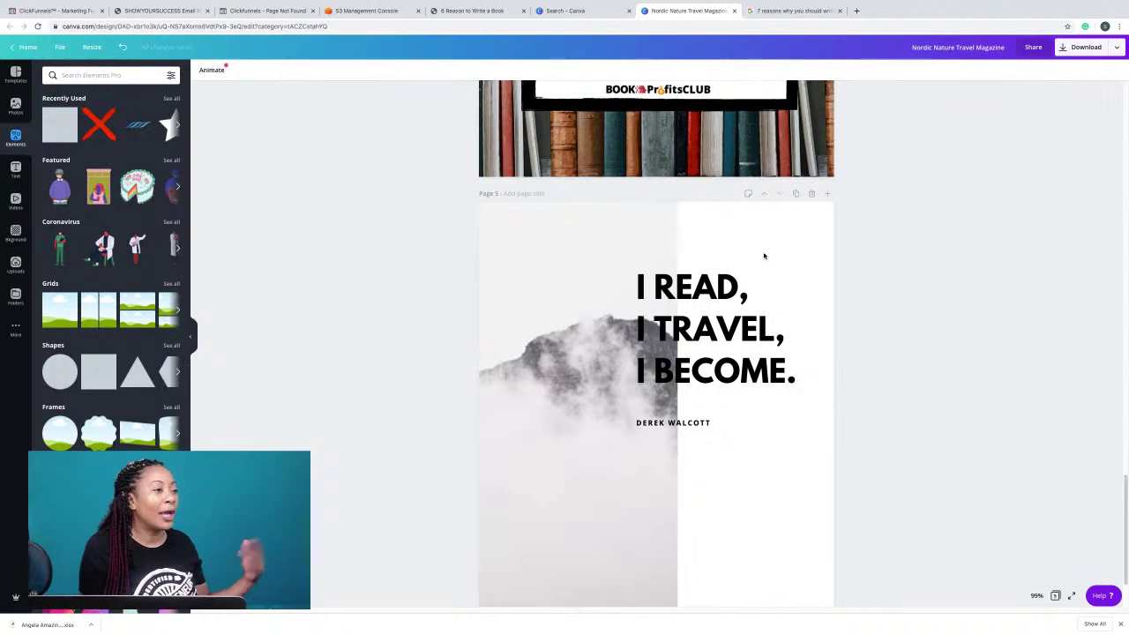
scroll(765, 255, "up", 15)
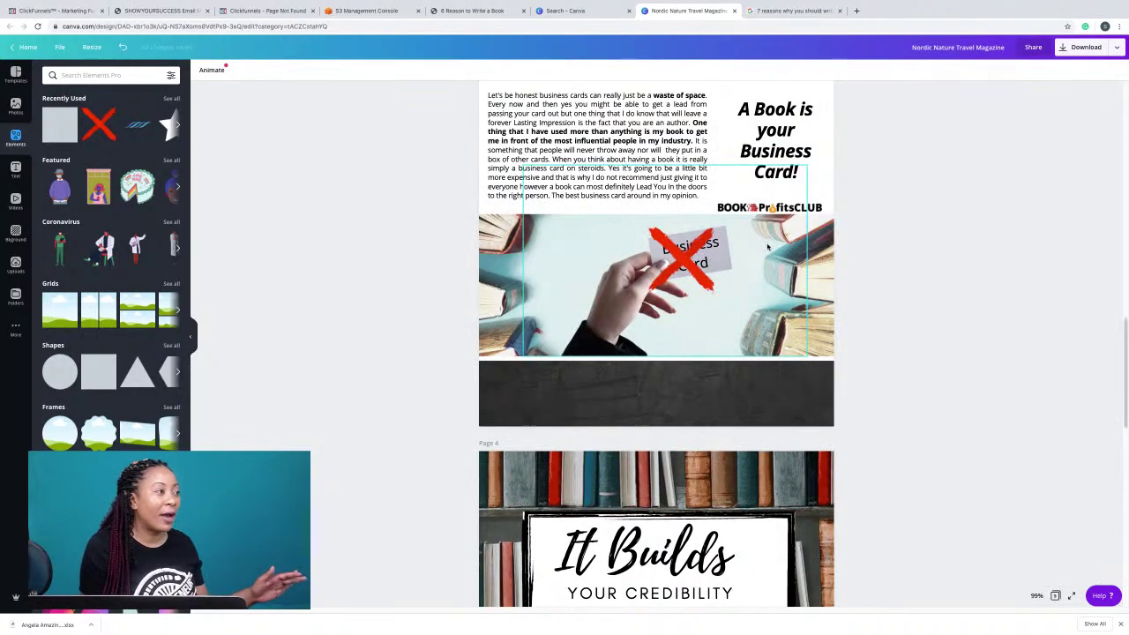
scroll(764, 241, "up", 3)
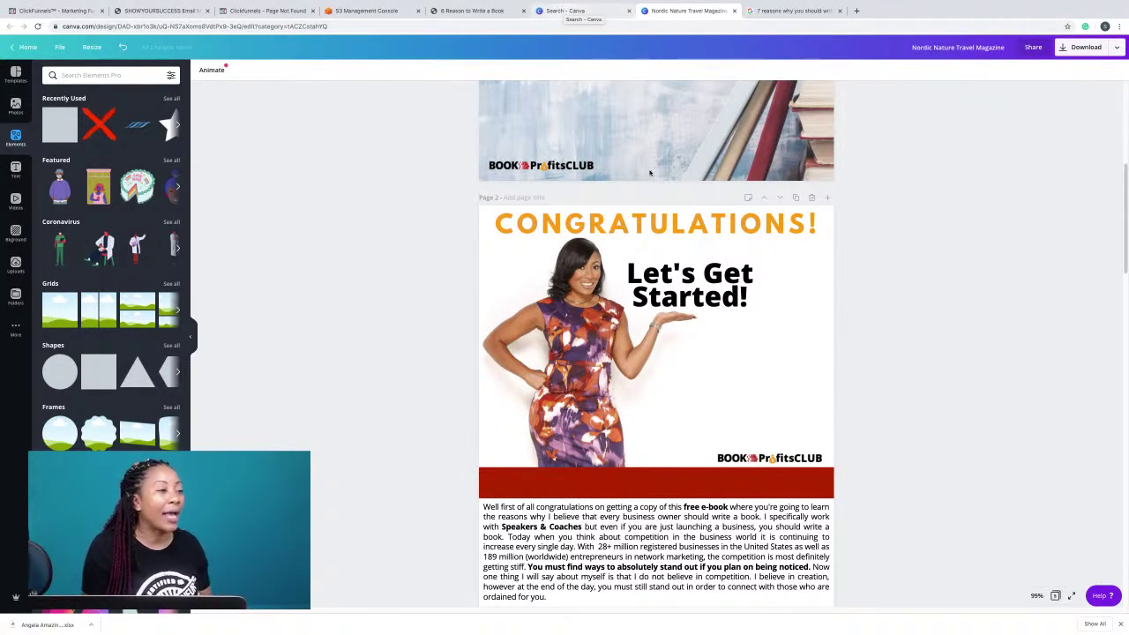
left_click(462, 11)
scroll(614, 322, "down", 3)
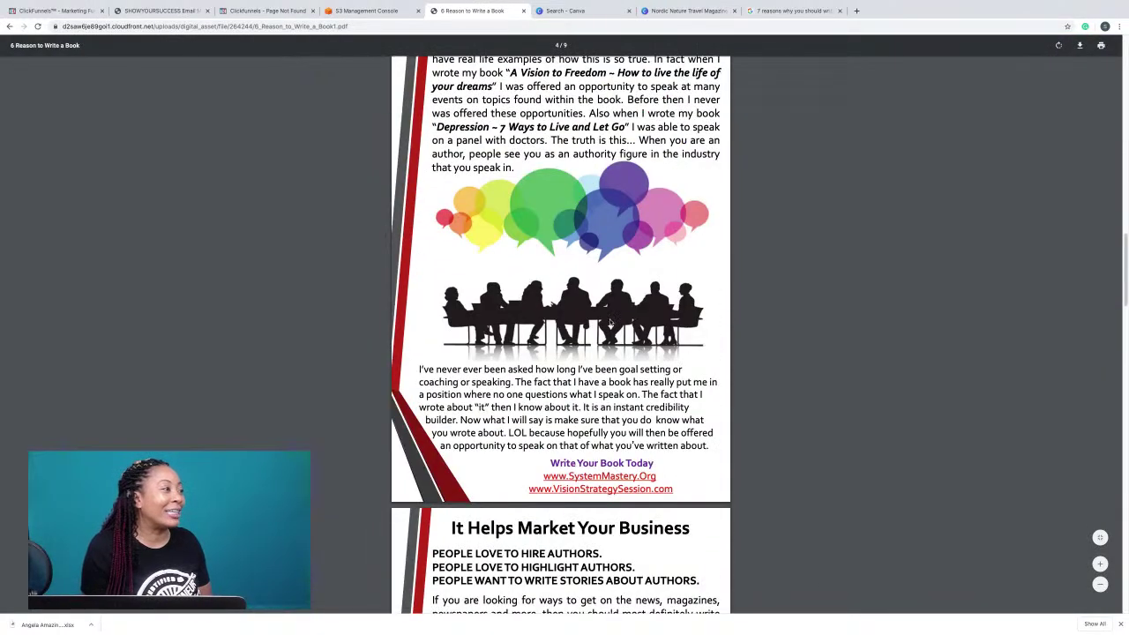
scroll(603, 177, "up", 5)
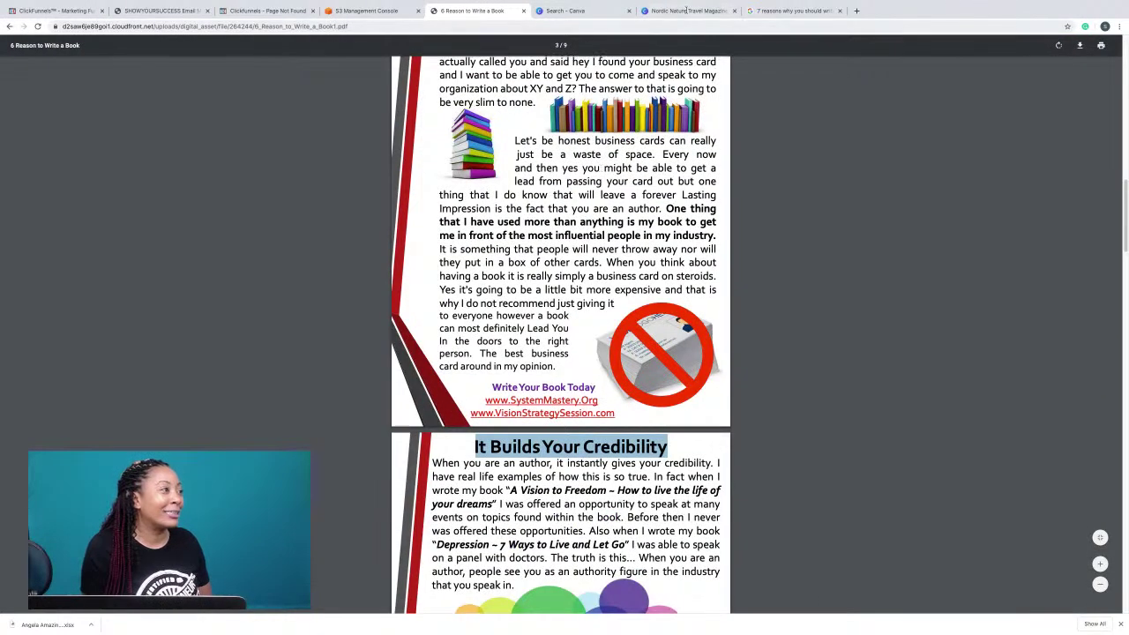
left_click(688, 11)
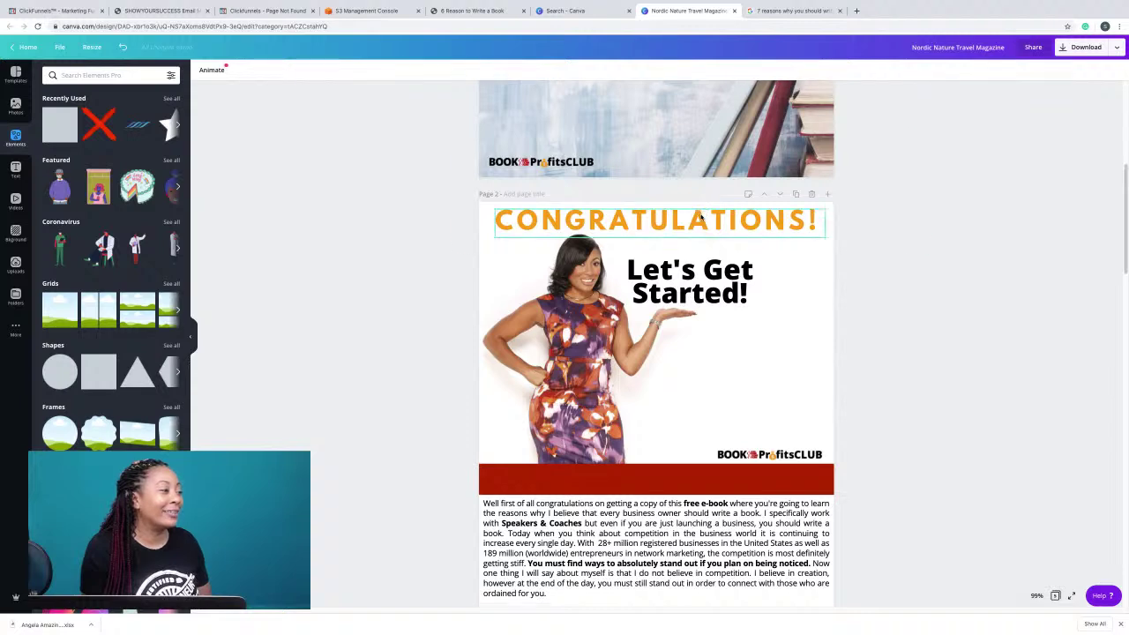
scroll(701, 216, "down", 1)
scroll(701, 224, "down", 2)
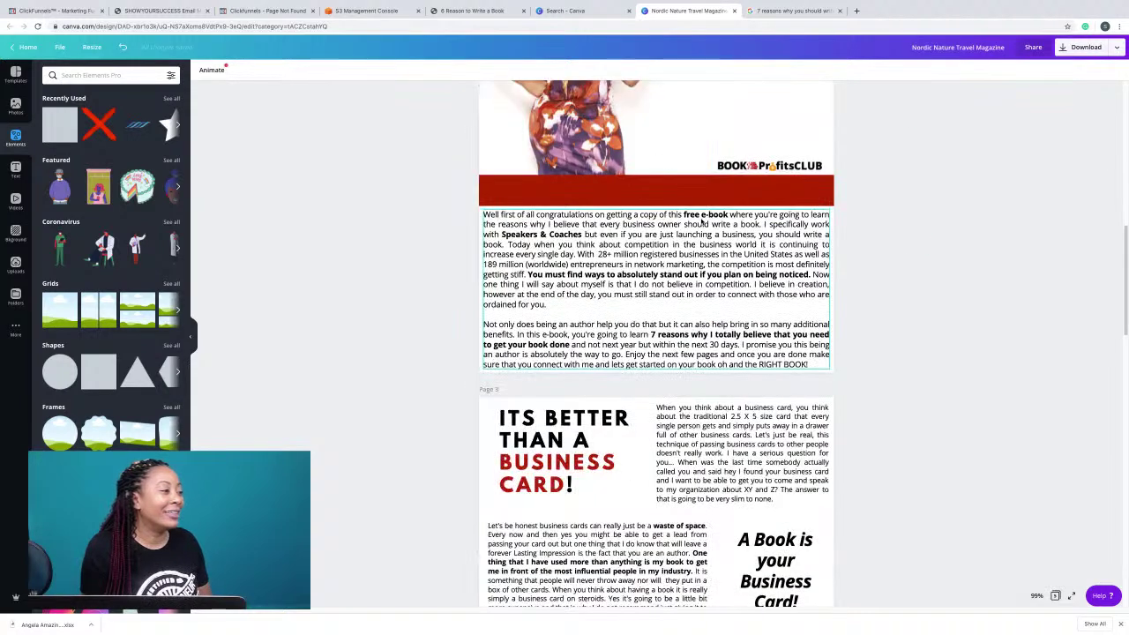
scroll(703, 223, "down", 1)
scroll(701, 223, "down", 1)
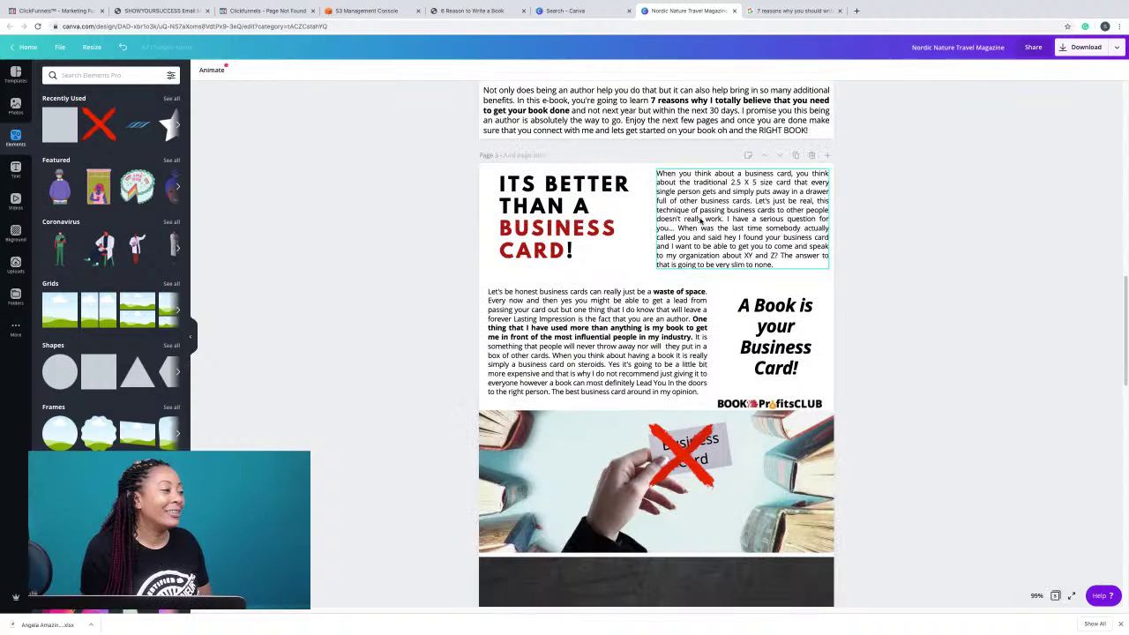
scroll(701, 223, "down", 1)
scroll(701, 222, "down", 1)
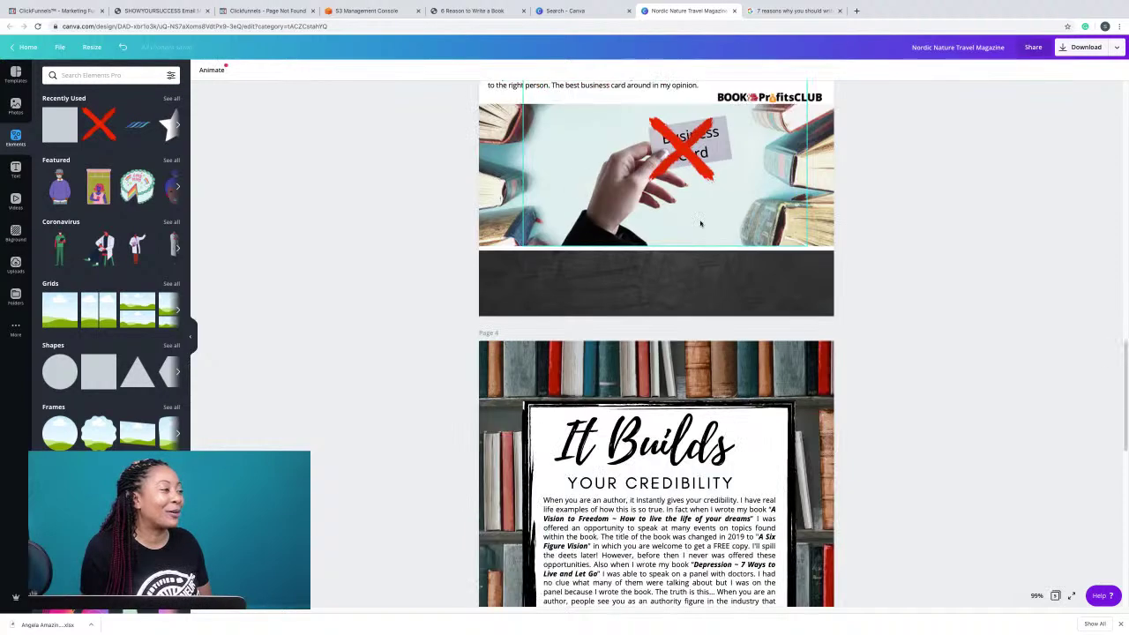
Switch to the "6 Reason to Write a Book" PDF and copy the Conclusion body text through "Write Your Book in 30 Days.".
left_click(490, 12)
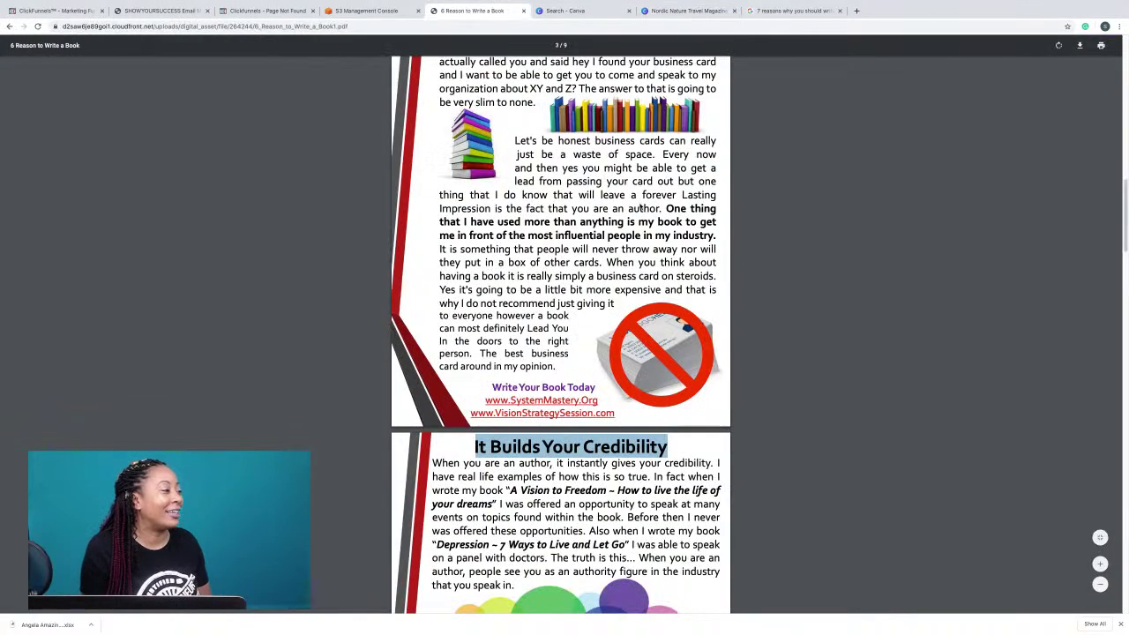
scroll(641, 207, "down", 7)
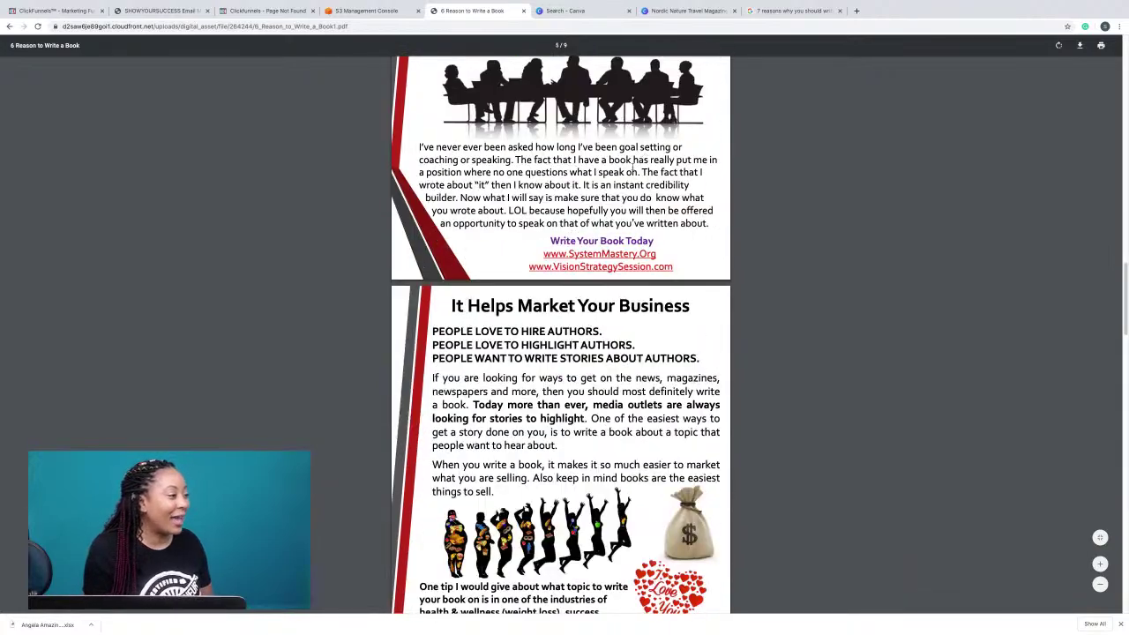
scroll(632, 164, "down", 20)
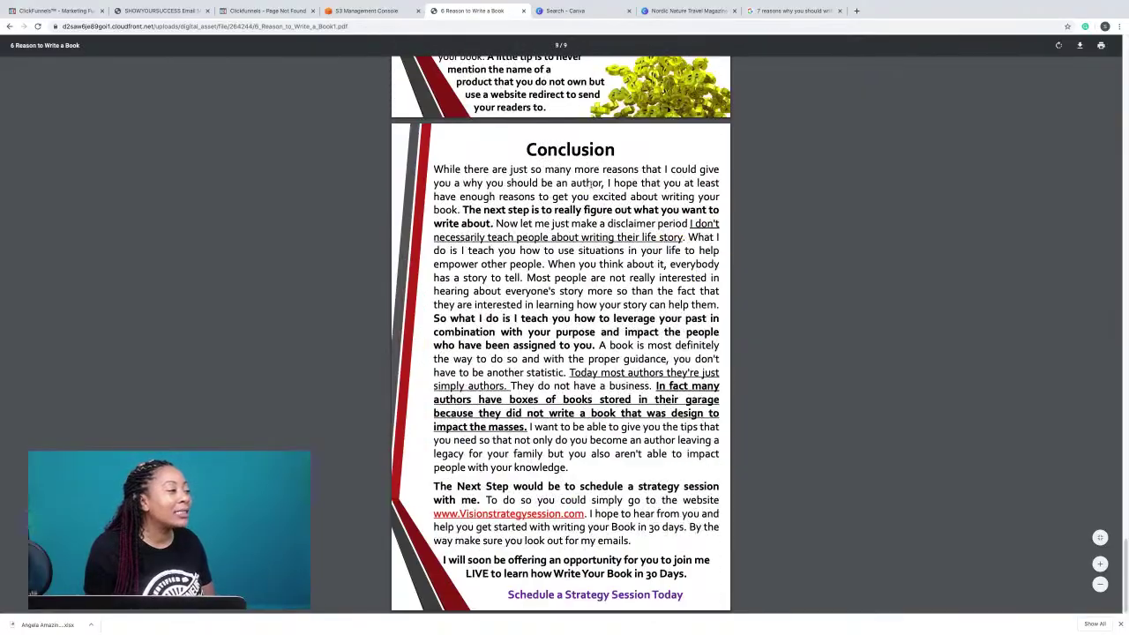
left_click_drag(437, 169, 688, 572)
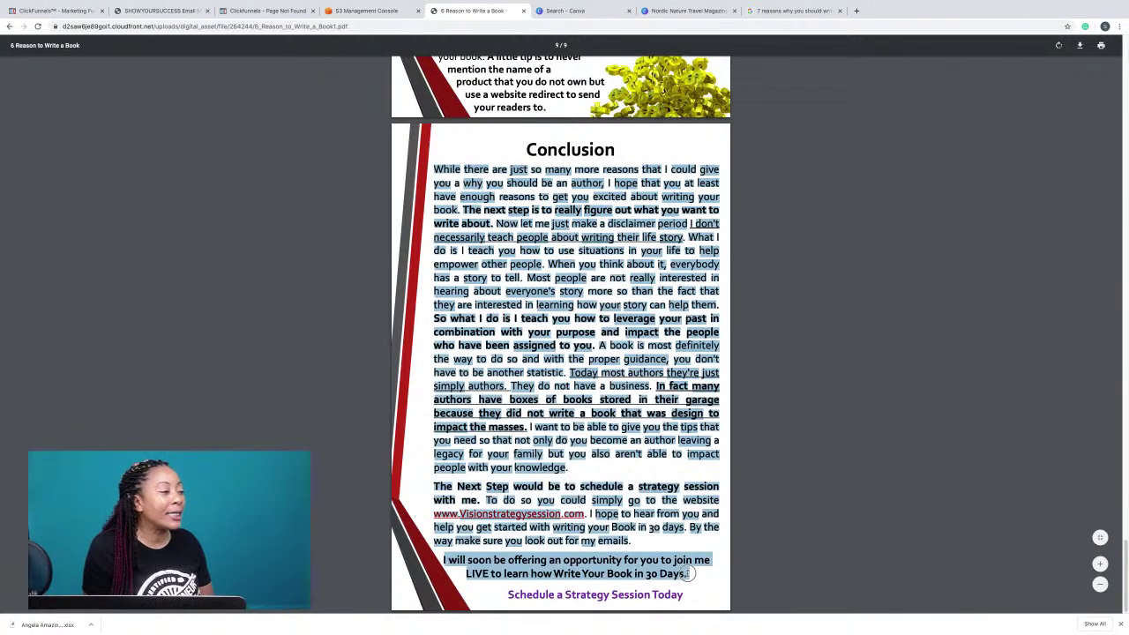
right_click(622, 425)
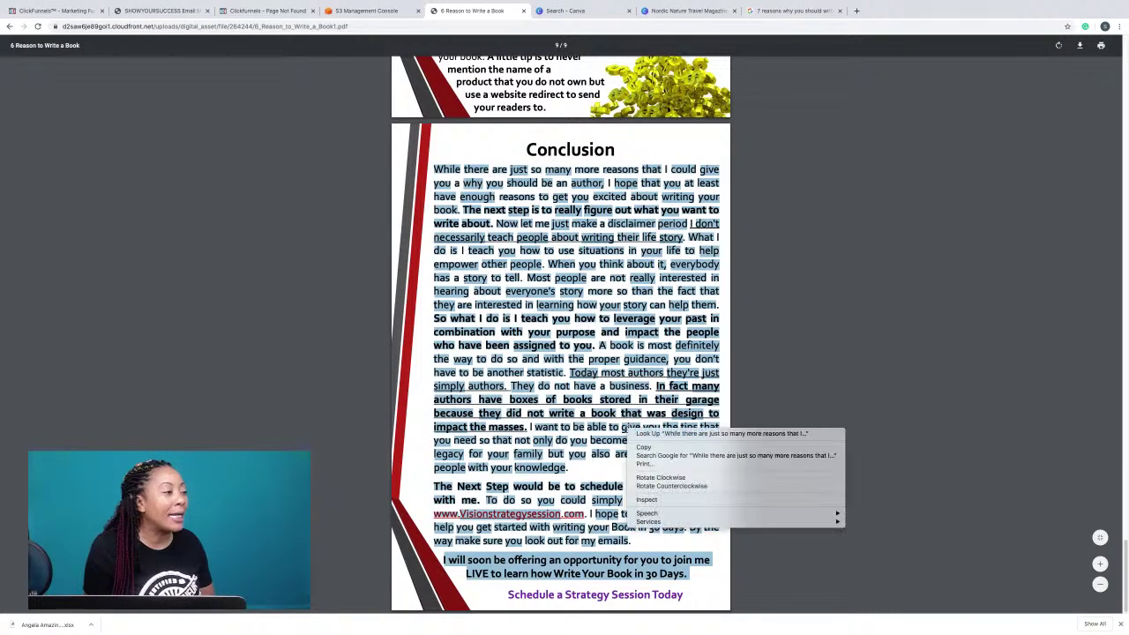
left_click(661, 450)
Switch back to the Canva design and replace the three-line quote title on page 5 with "WHATS NEXT???".
left_click(676, 9)
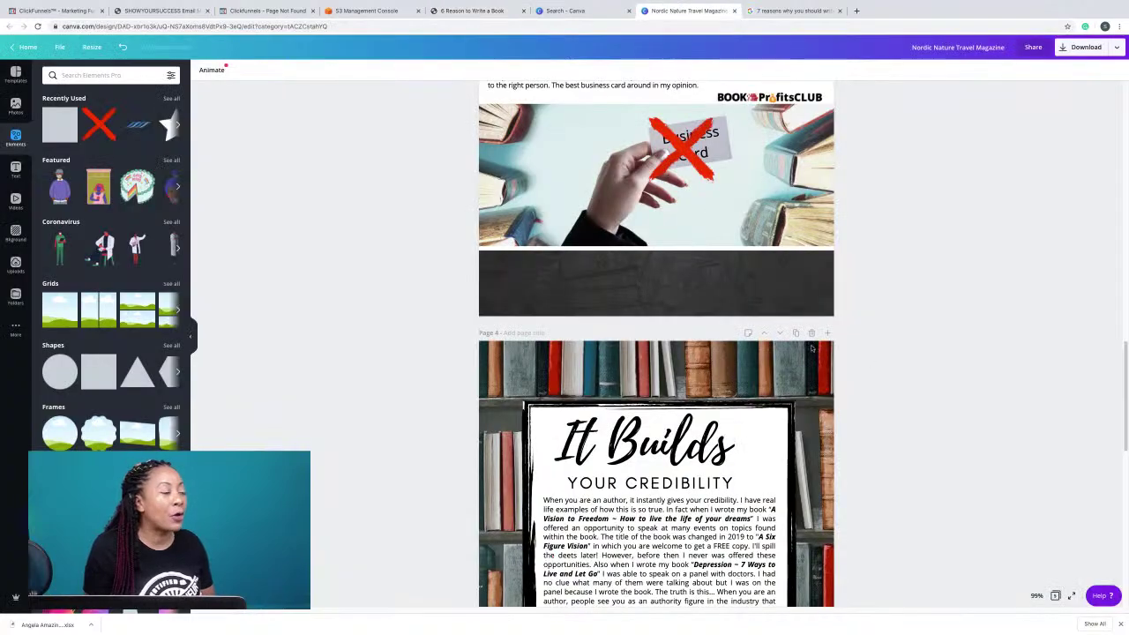
scroll(909, 366, "down", 5)
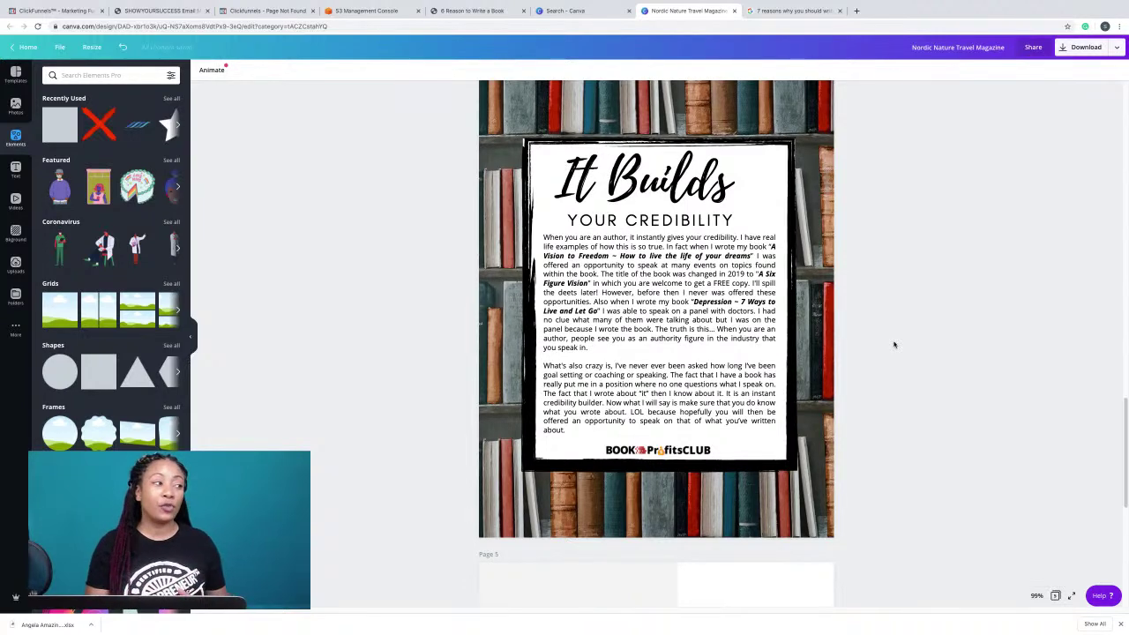
scroll(719, 353, "down", 5)
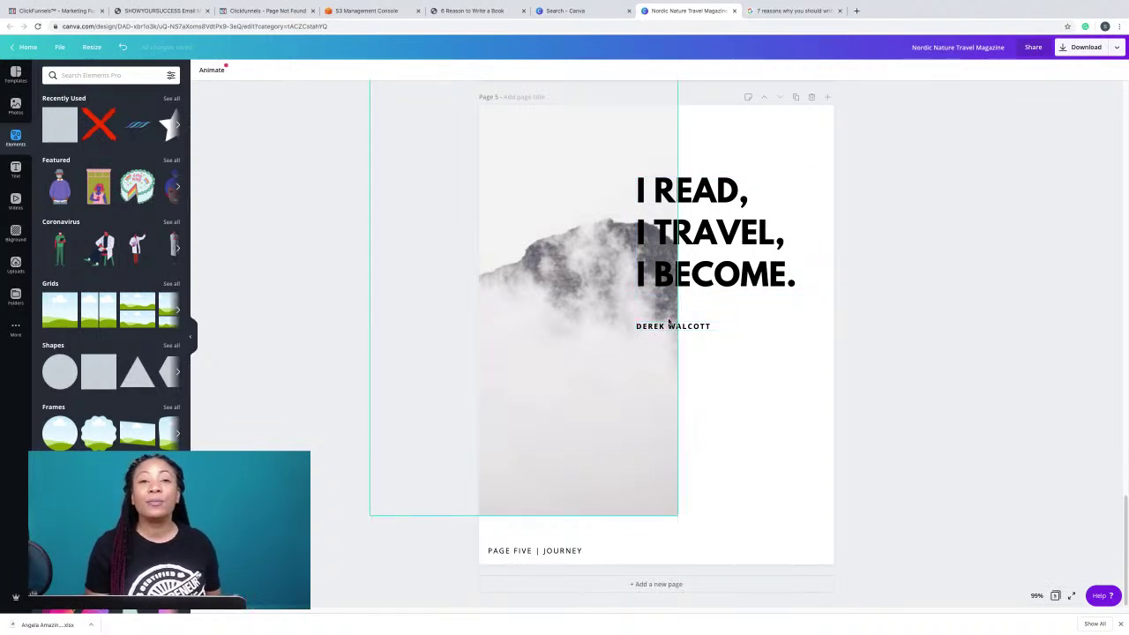
left_click(731, 232)
left_click(703, 326)
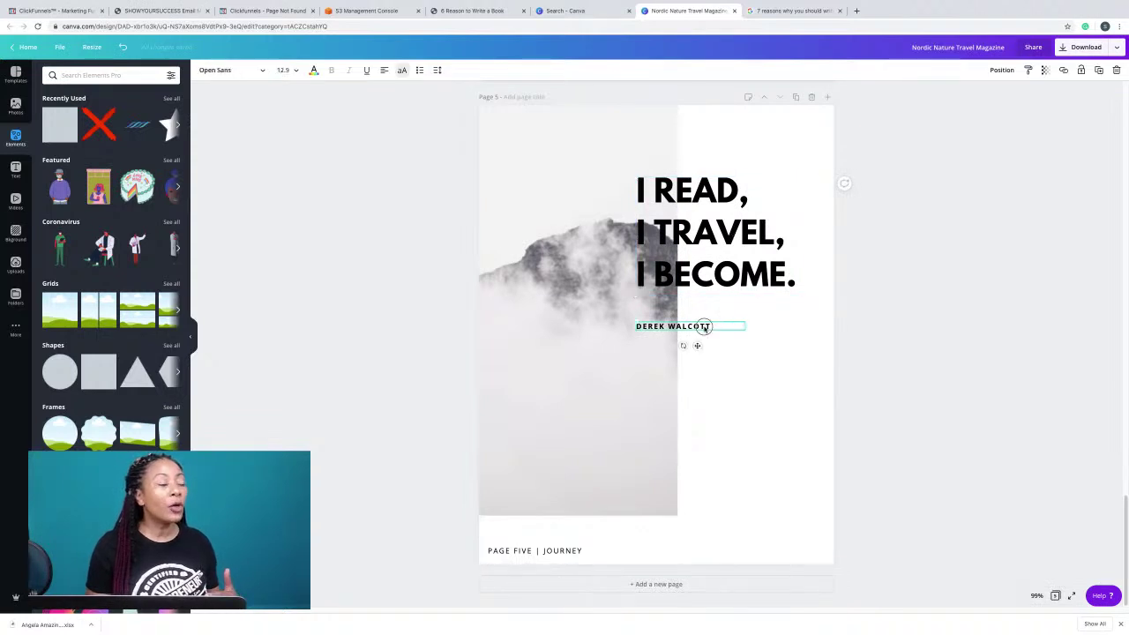
left_click(747, 193)
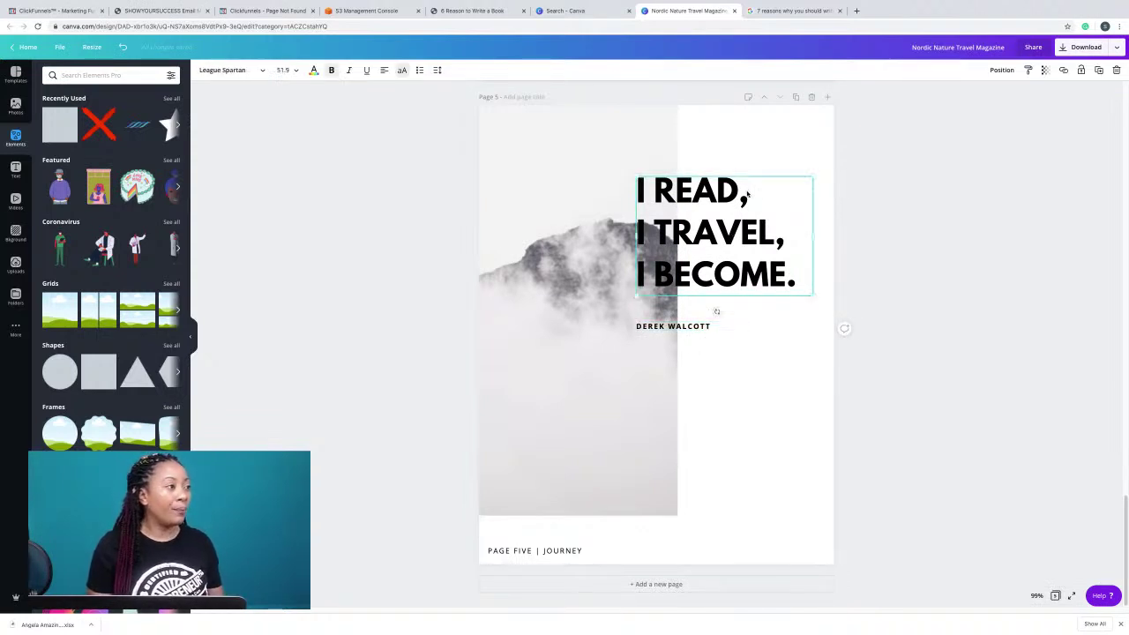
triple_click(735, 208)
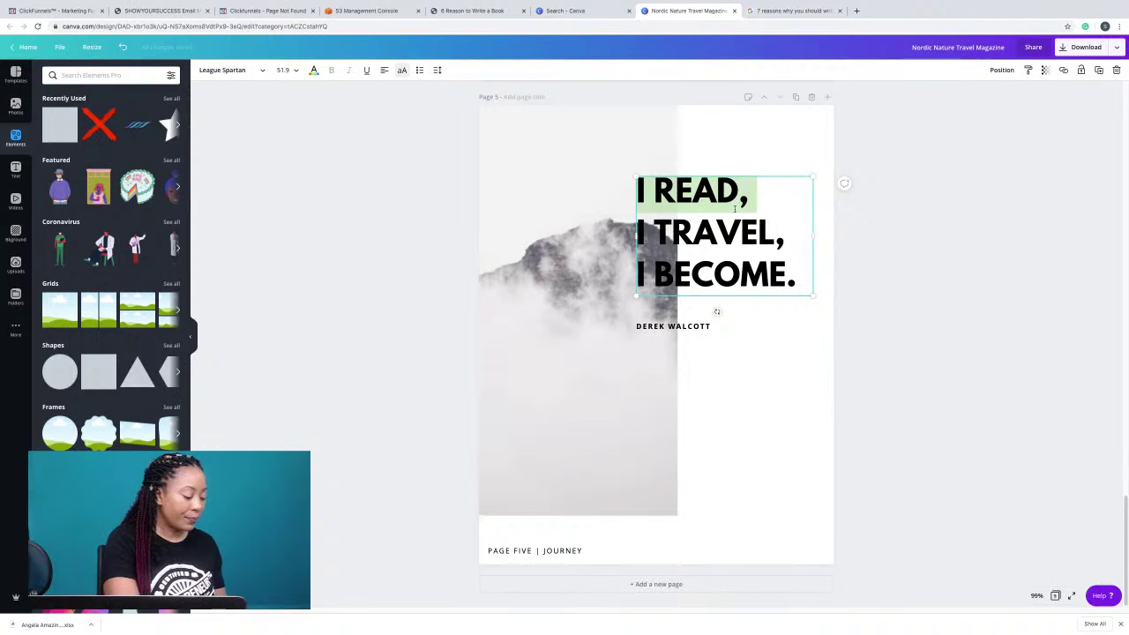
key("ctrl+a")
type("WHATS")
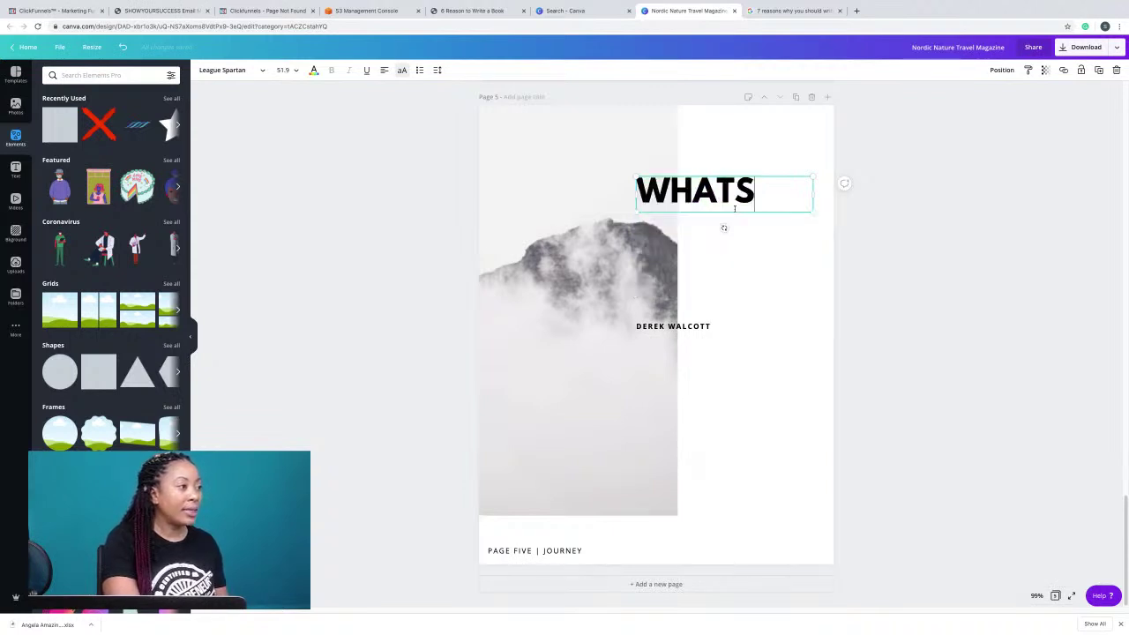
type(" NEXT???")
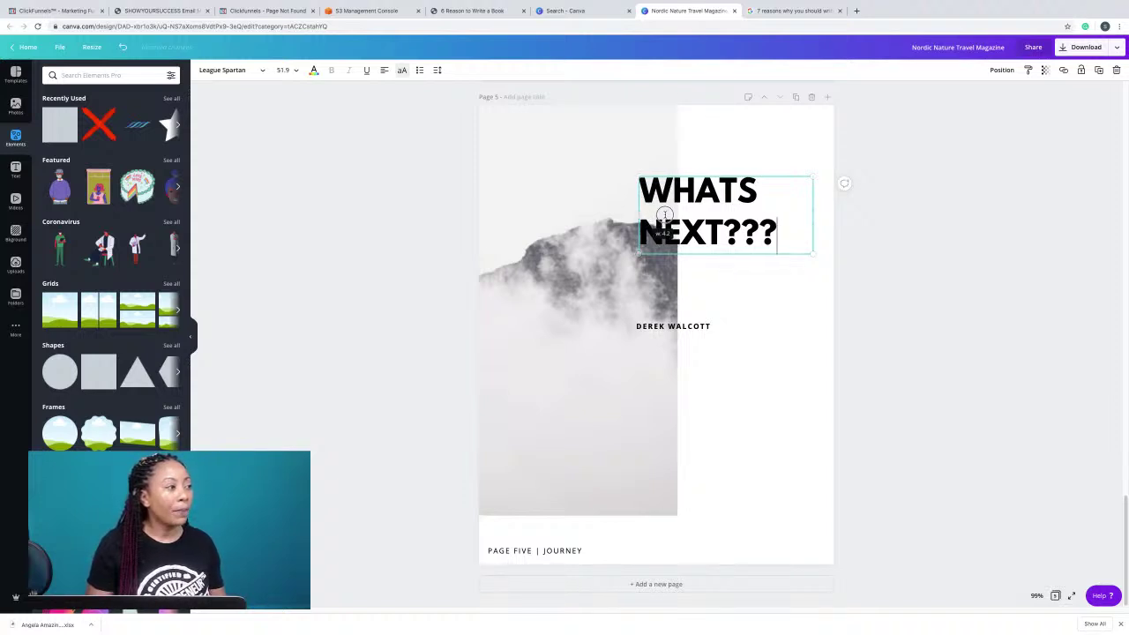
Narrow the "WHATS NEXT???" title box on page 5 and move it up to the page's upper right corner.
left_click_drag(637, 216, 665, 217)
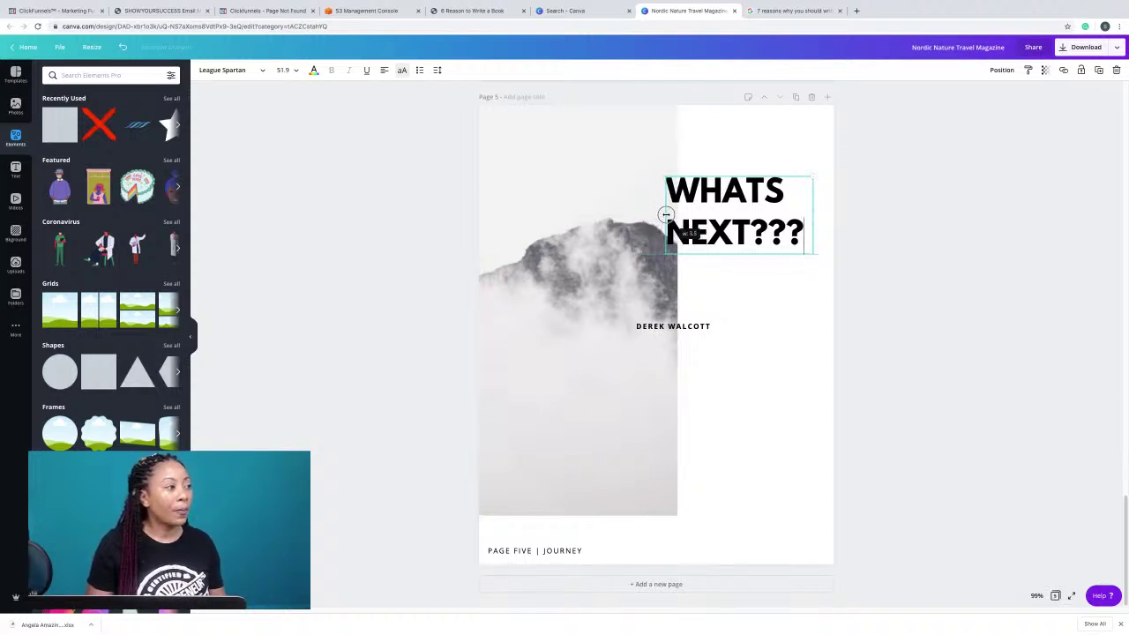
left_click(878, 235)
left_click_drag(787, 222, 780, 157)
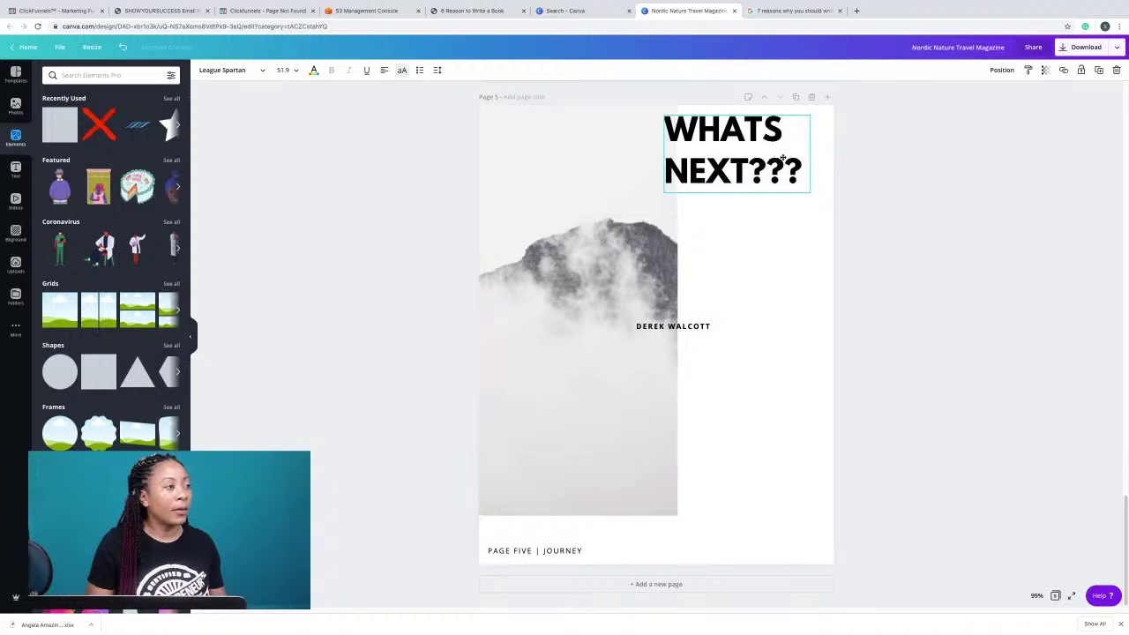
Move the quote attribution text on page 5 beneath the title and replace it with the copied Conclusion text.
left_click(706, 325)
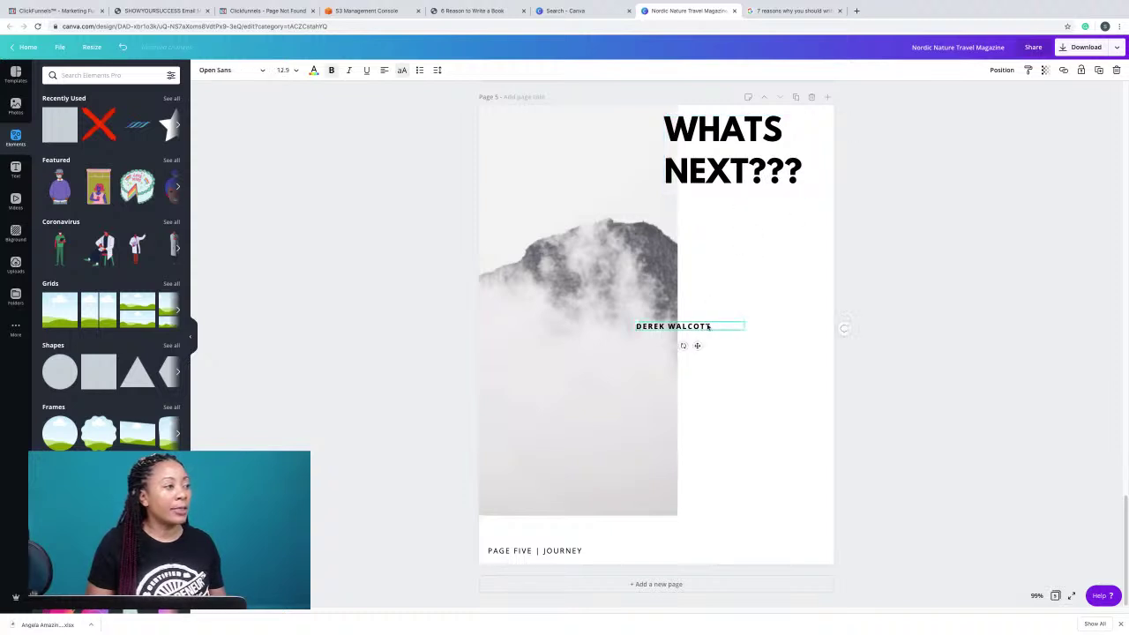
left_click_drag(708, 324, 760, 210)
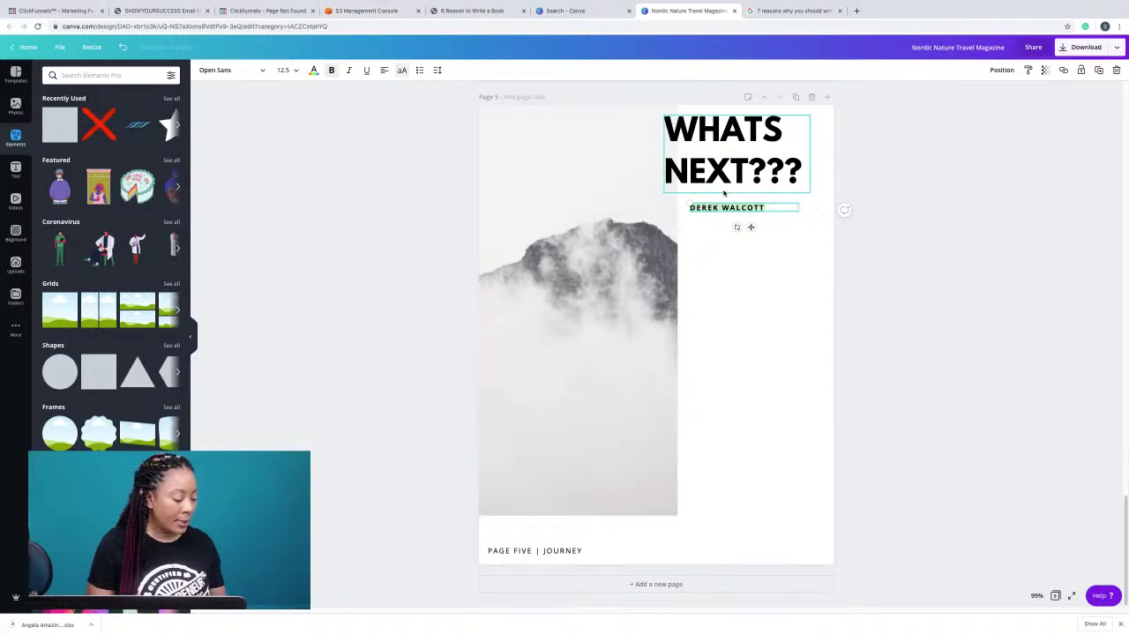
key("ctrl+v")
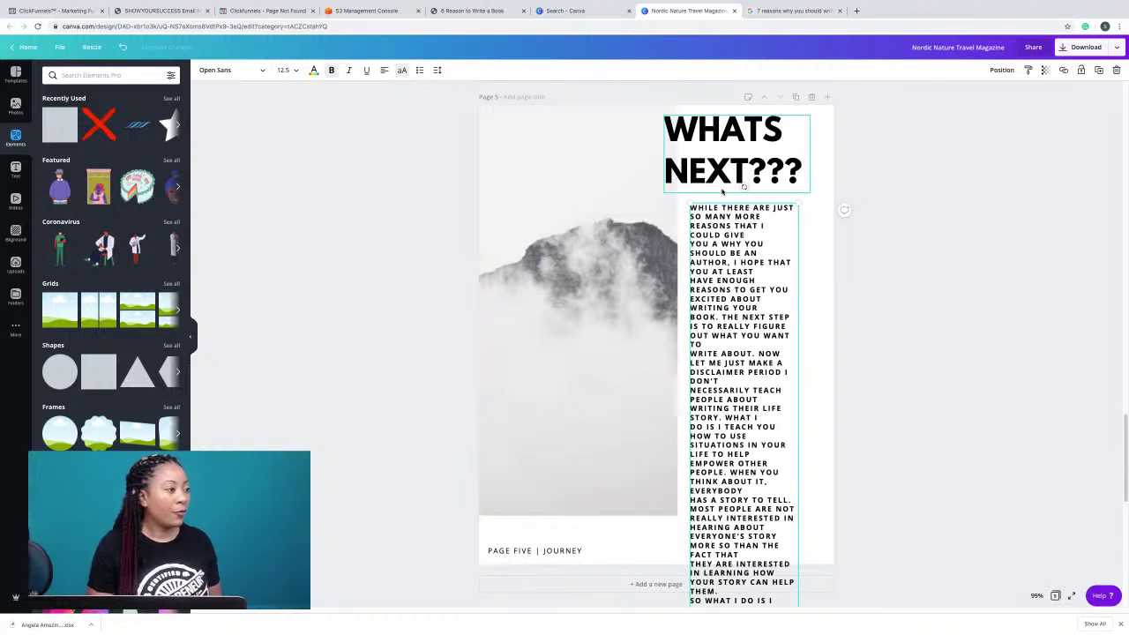
Turn off uppercase and bold formatting for all of the pasted Conclusion text on page 5.
left_click(402, 71)
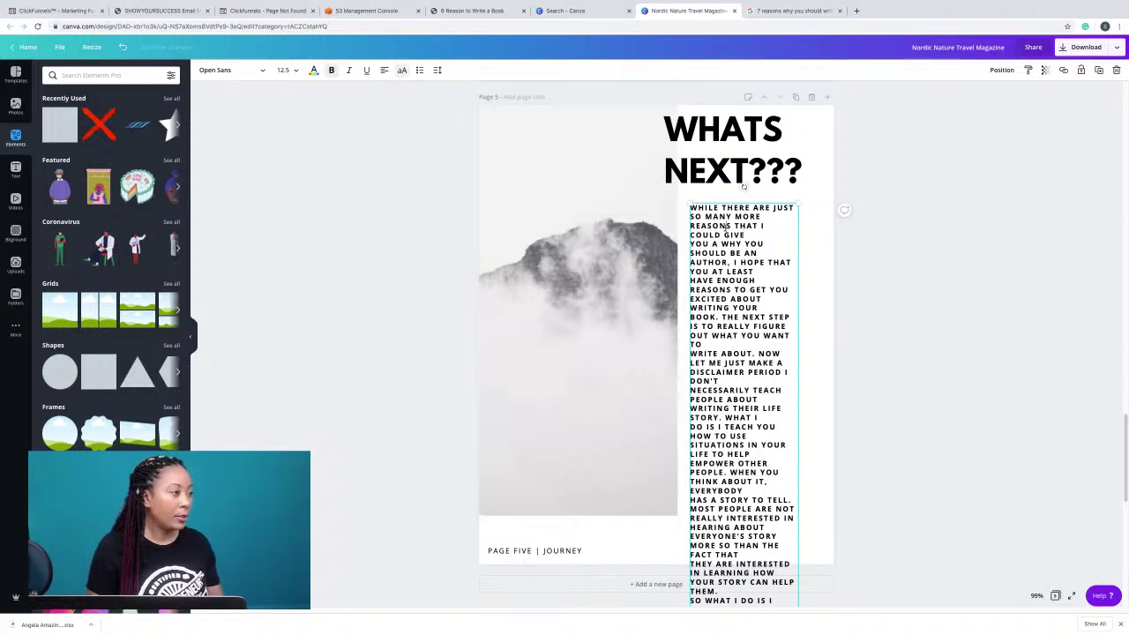
key("ctrl+a")
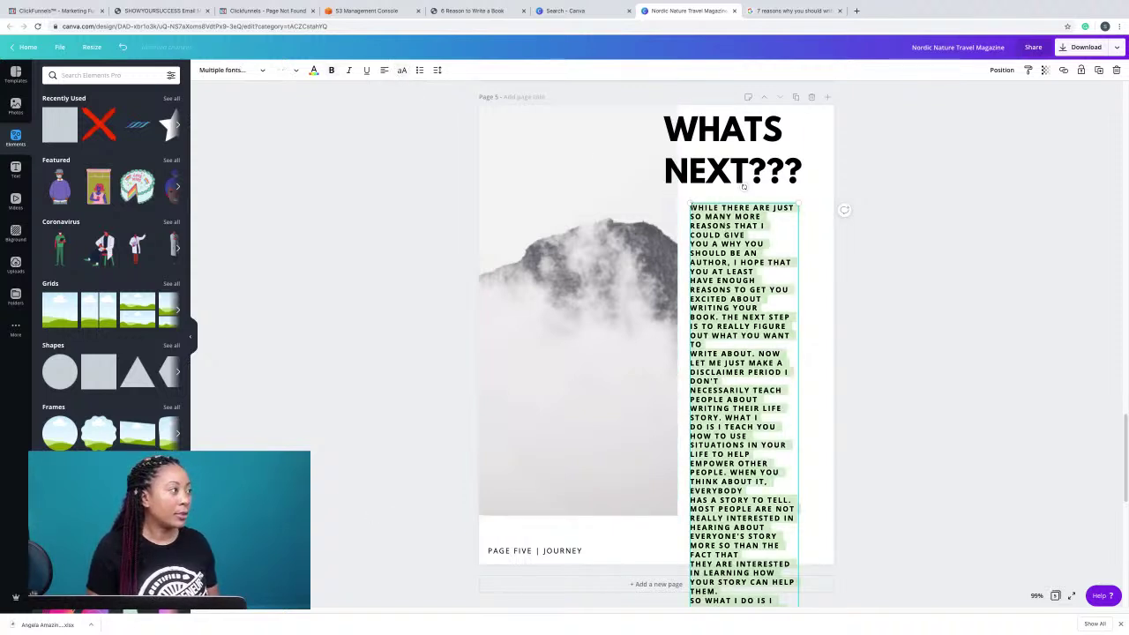
left_click(403, 71)
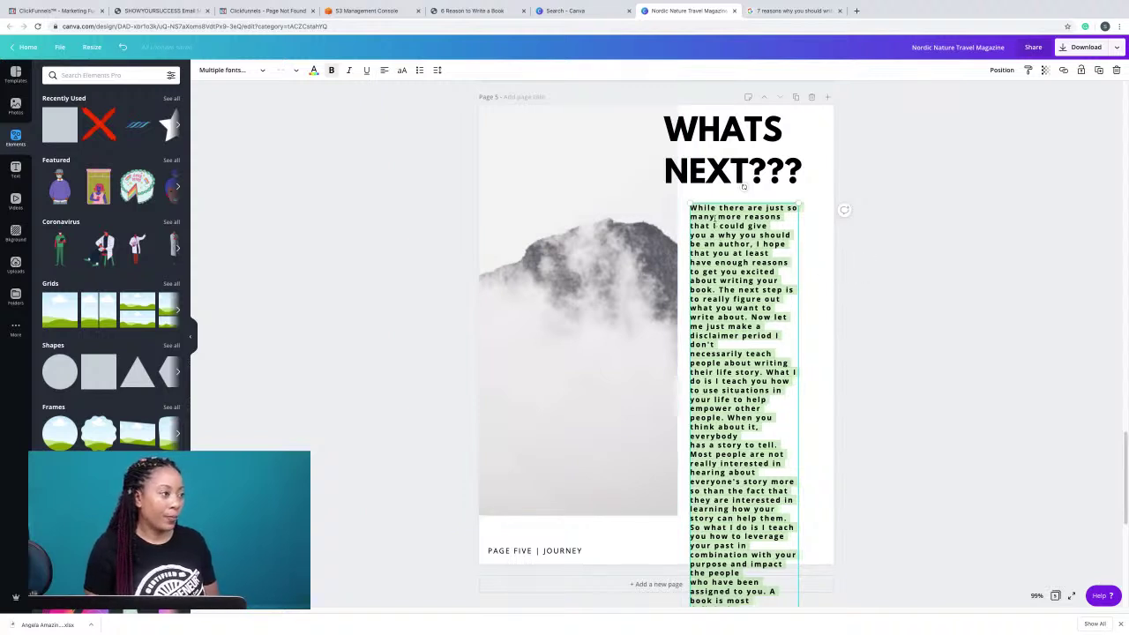
left_click(715, 216)
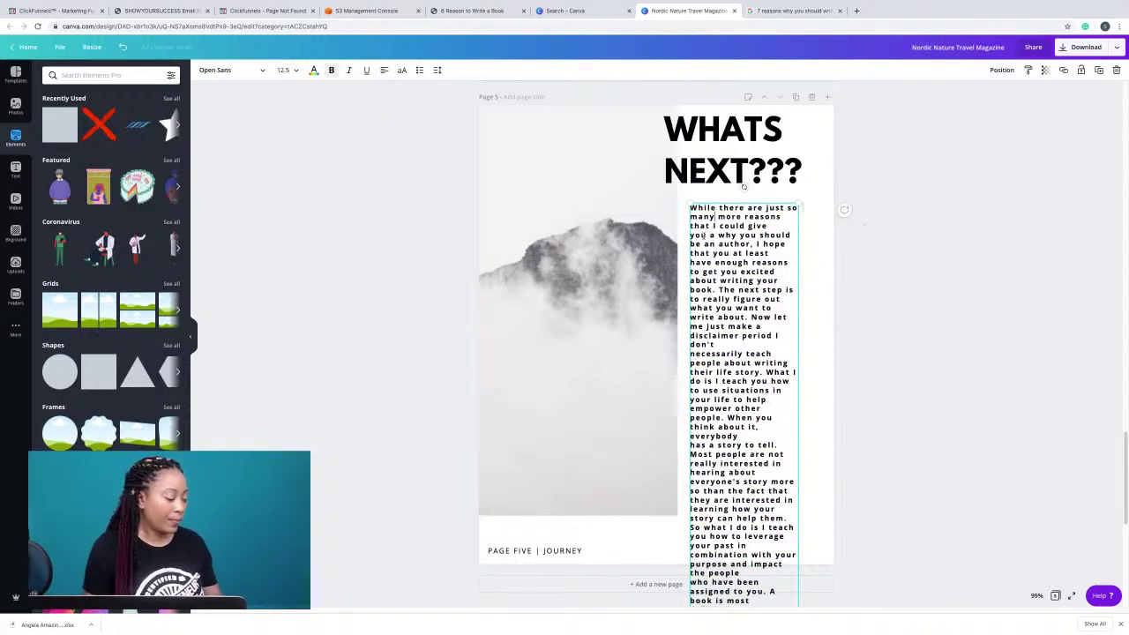
key("ctrl+a")
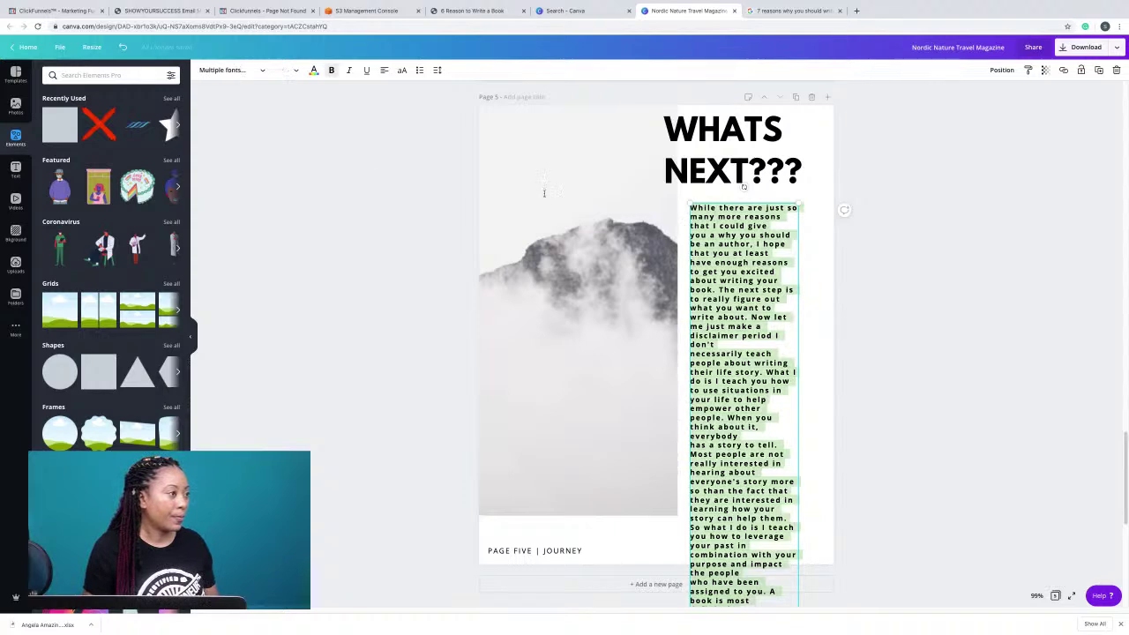
left_click(331, 71)
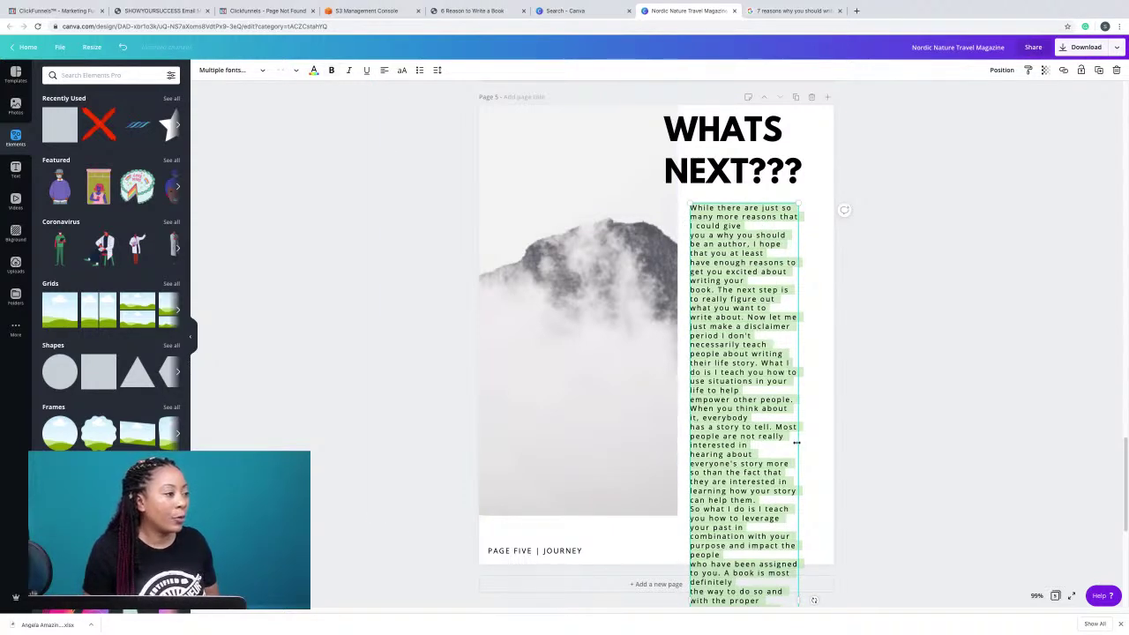
Widen the Conclusion text box on page 5 toward the page's right edge.
scroll(799, 439, "down", 3)
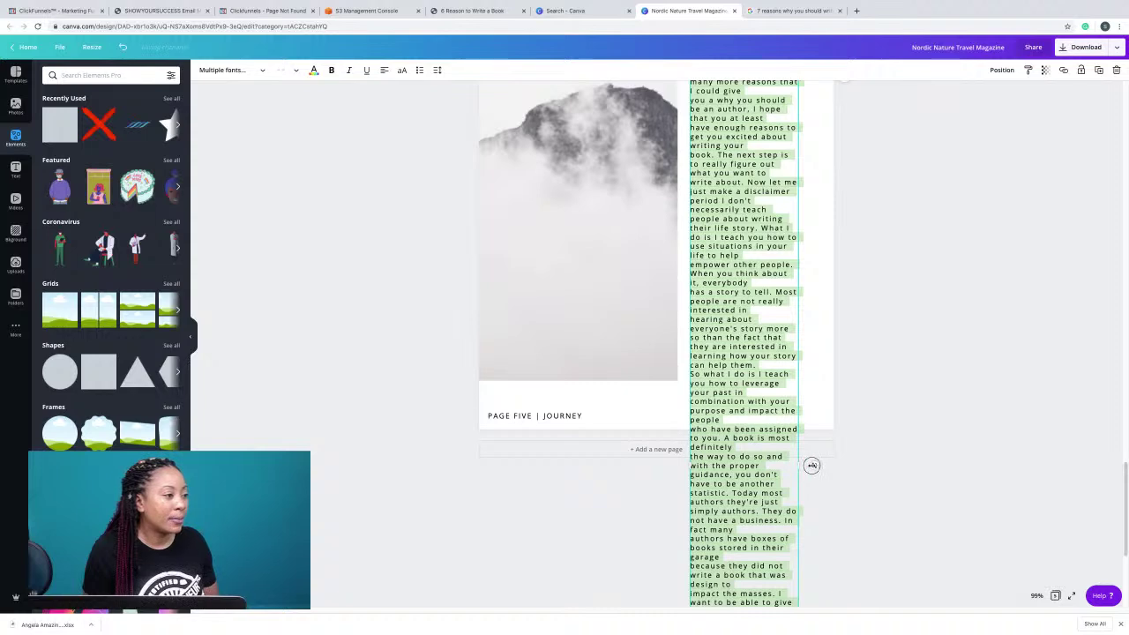
left_click_drag(839, 470, 852, 433)
scroll(852, 433, "up", 3)
Nudge the foggy mountain photo on page 5 left until it clears the "WHATS NEXT???" title.
left_click(613, 332)
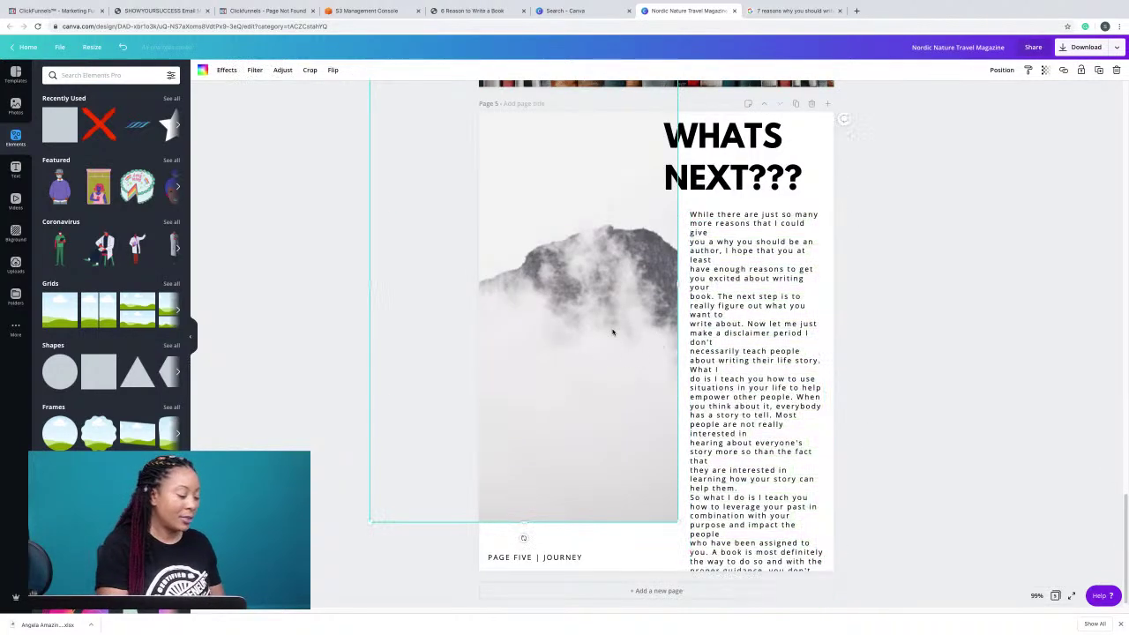
key("shift+Left")
key("shift+Left")
key("shift+Left")
key("Left")
key("Left")
key("Left")
key("Left")
key("Left")
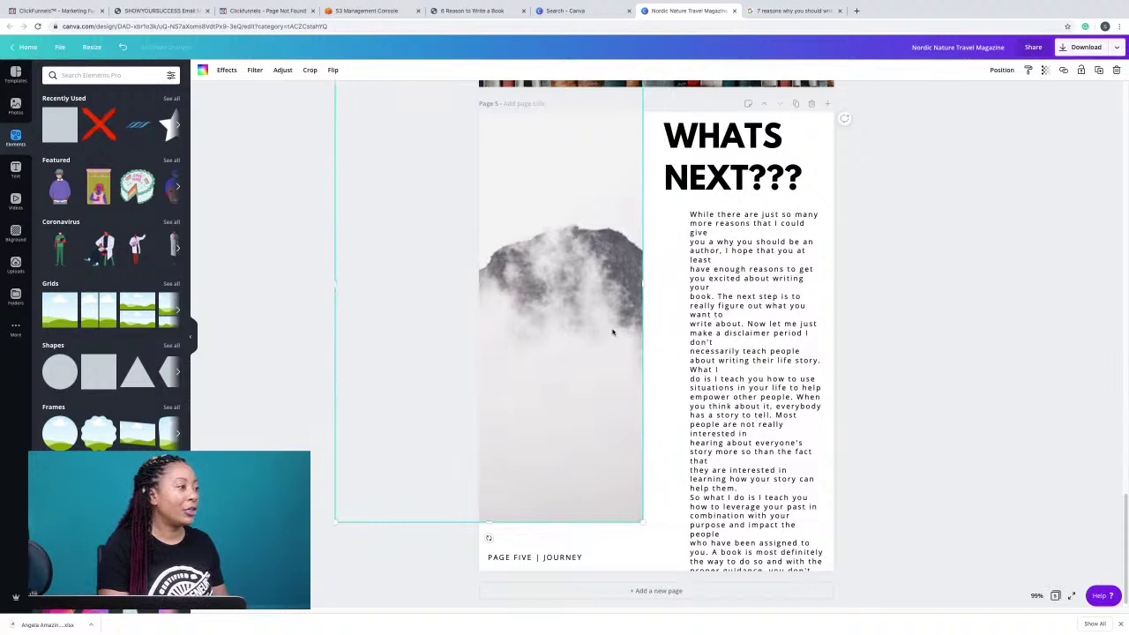
Extend the Conclusion text box leftward to the edge of the mountain photo.
left_click(708, 293)
scroll(700, 487, "down", 1)
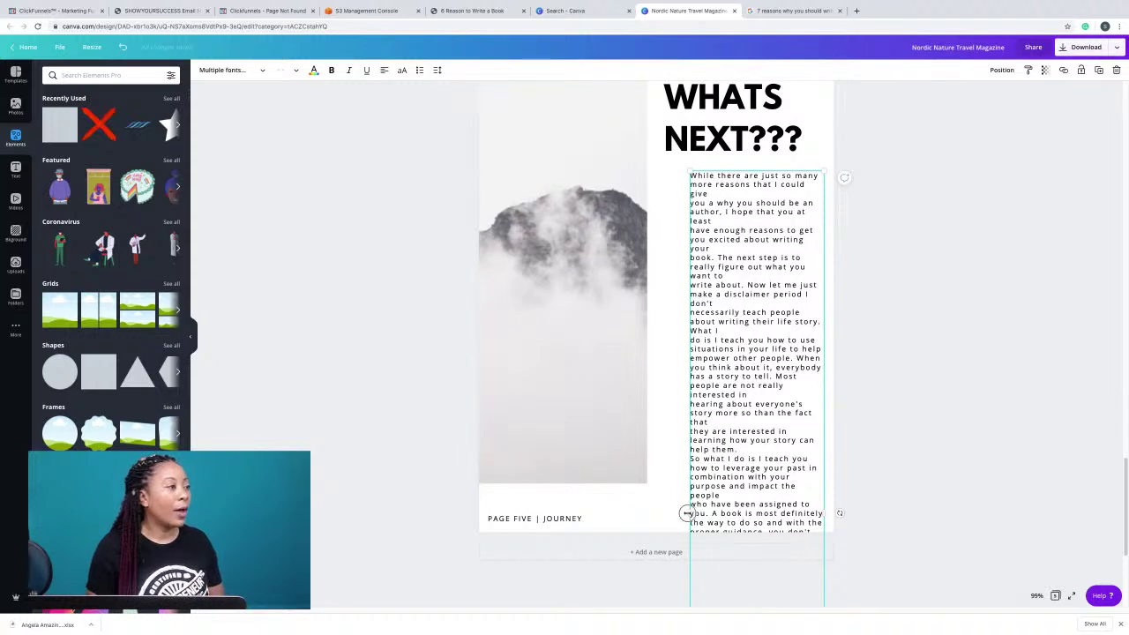
left_click_drag(662, 510, 657, 516)
Remove the stray line breaks from the Conclusion's opening sentence on page 5, from "give you a why" through "writing your book".
left_click_drag(771, 184, 777, 184)
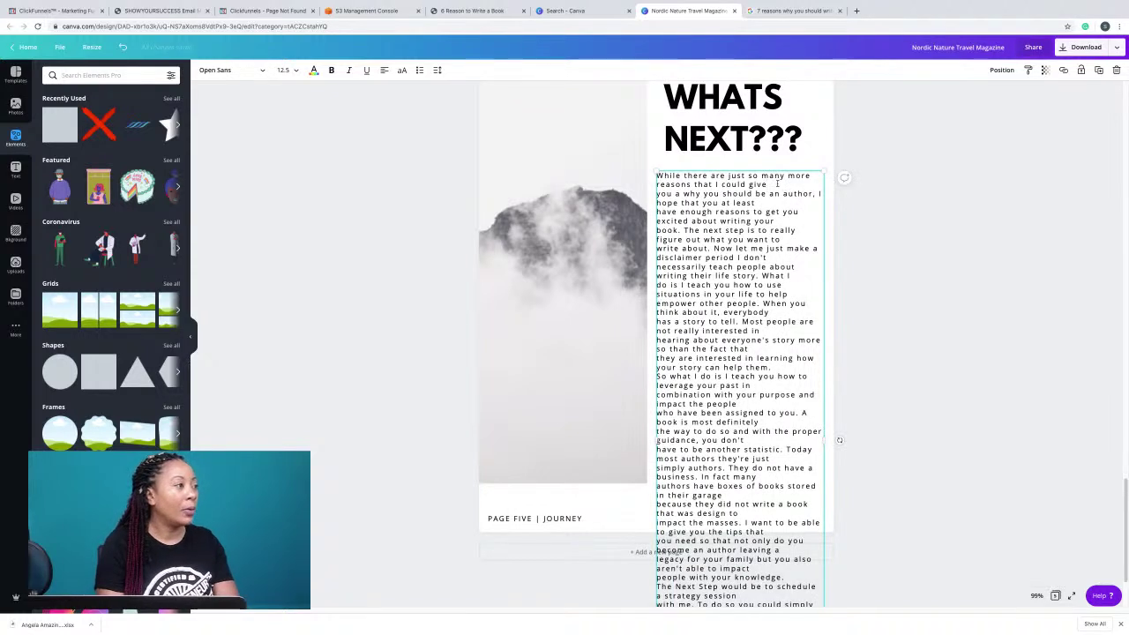
key("Delete")
key("Down")
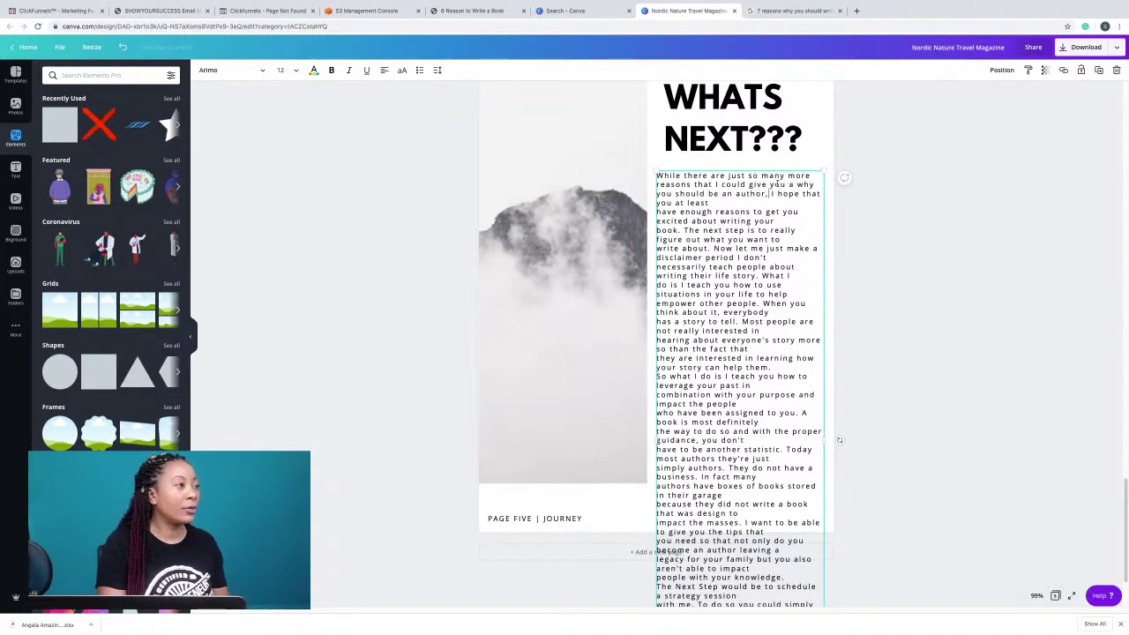
key("Down")
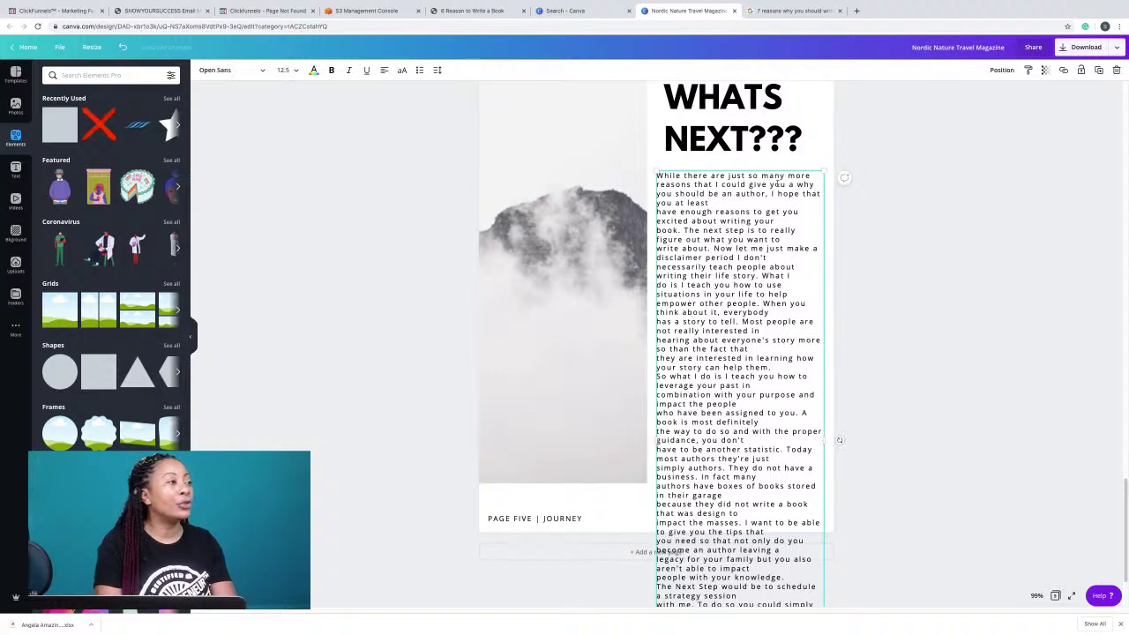
key("Delete")
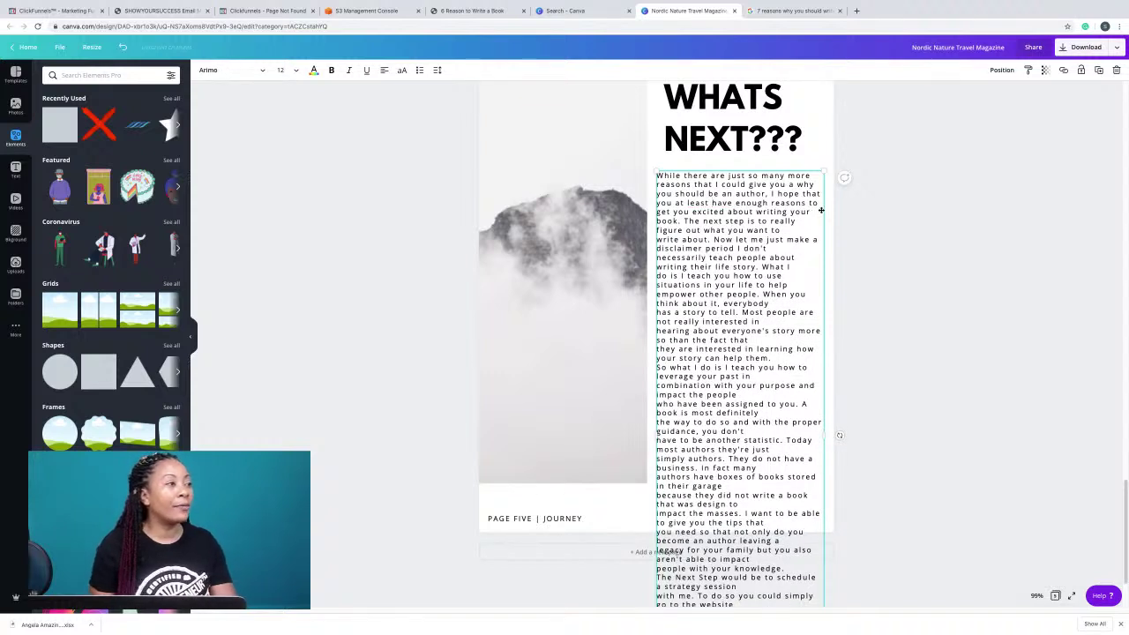
Join the broken lines from "The next step is to really" through "empower other people" in the Conclusion text.
left_click(801, 219)
key("Delete")
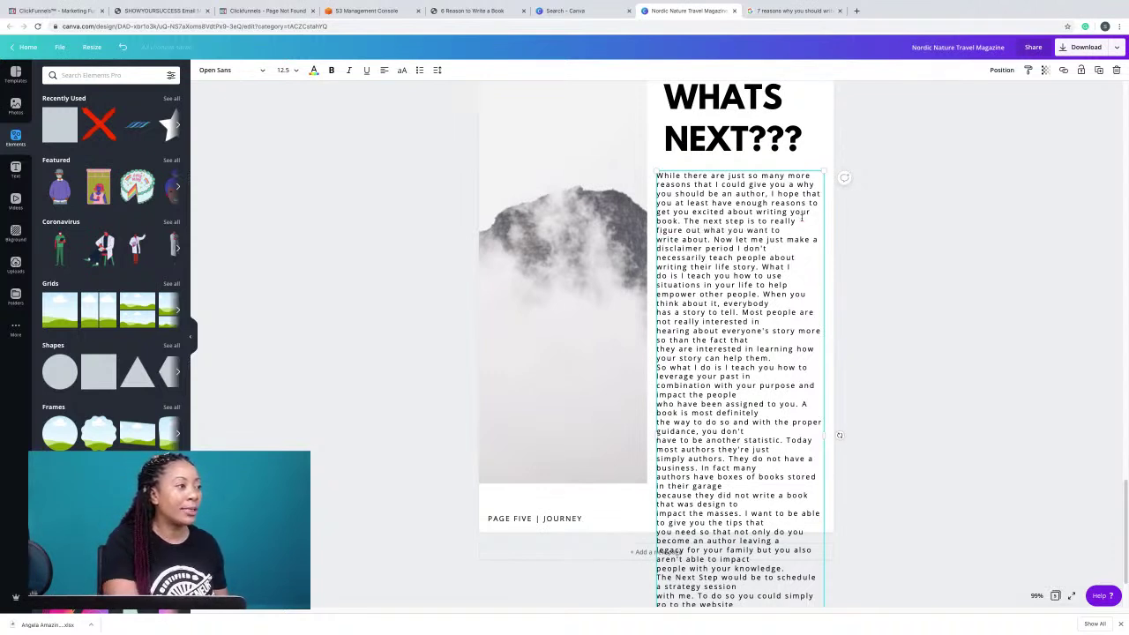
key("Delete")
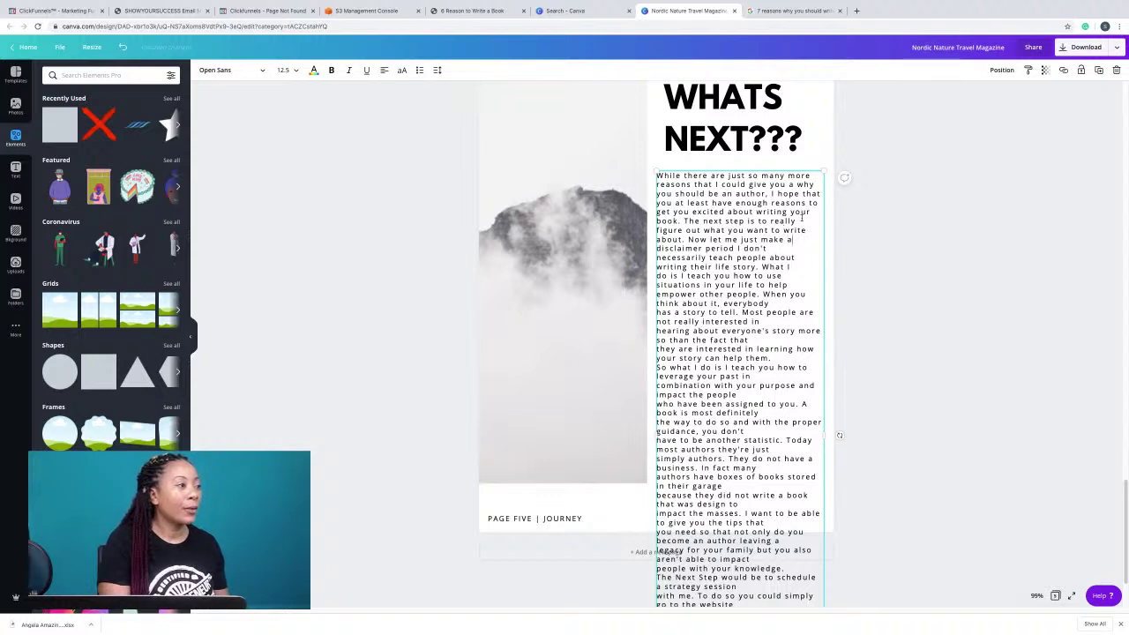
key("Delete")
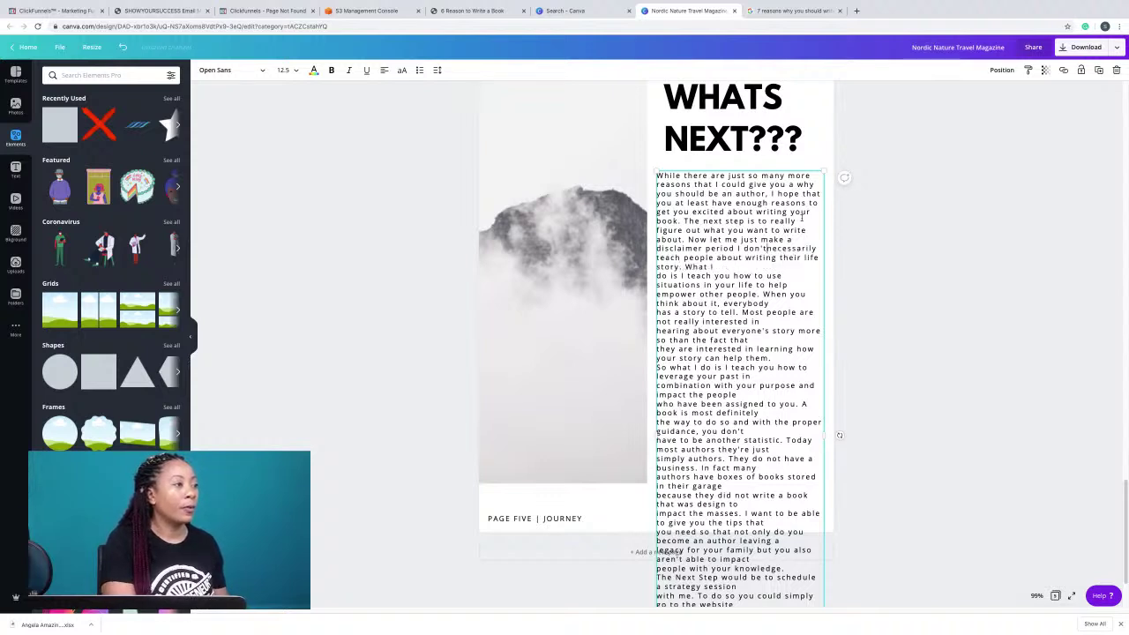
key("Delete")
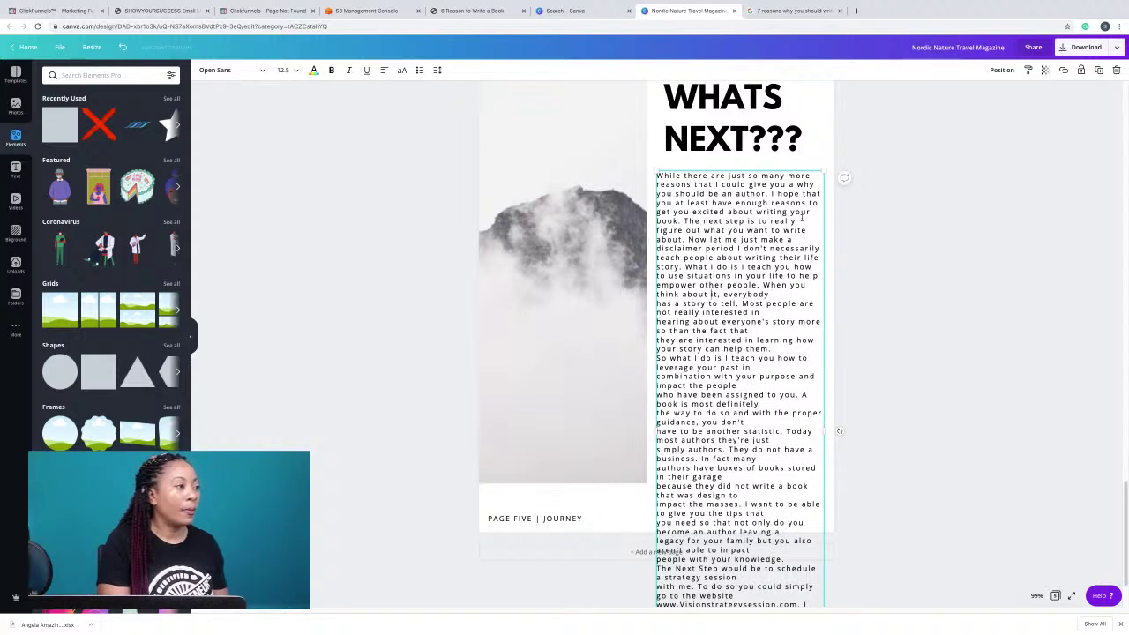
Remove the line breaks from "everybody has a story to tell" through "help them. So what I do" in the Conclusion text.
key("ctrl+Left")
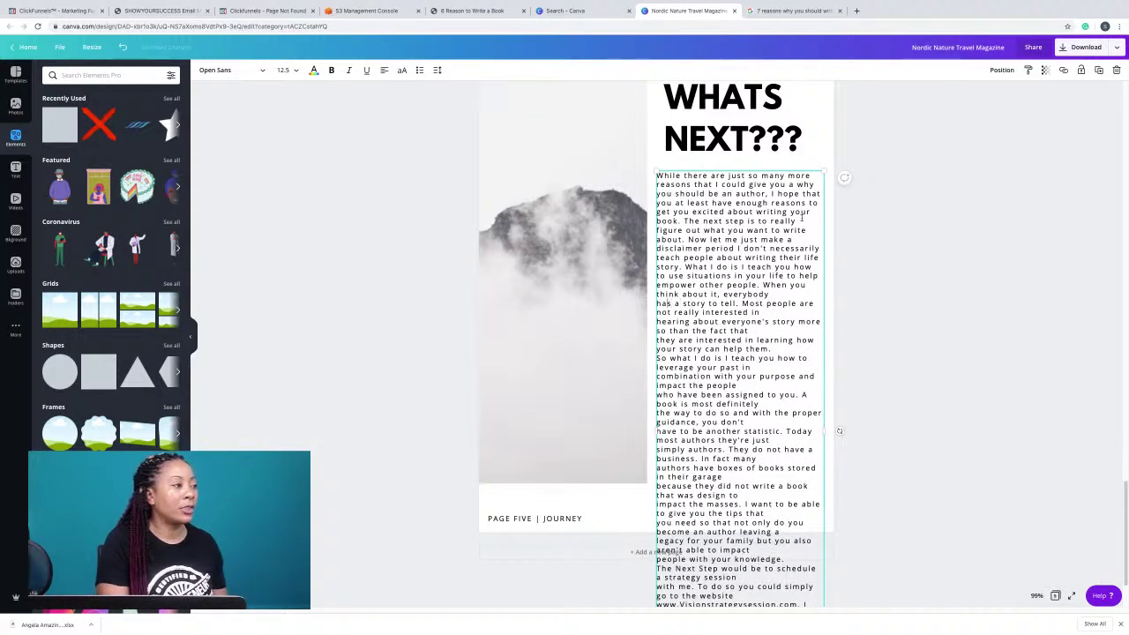
key("Delete")
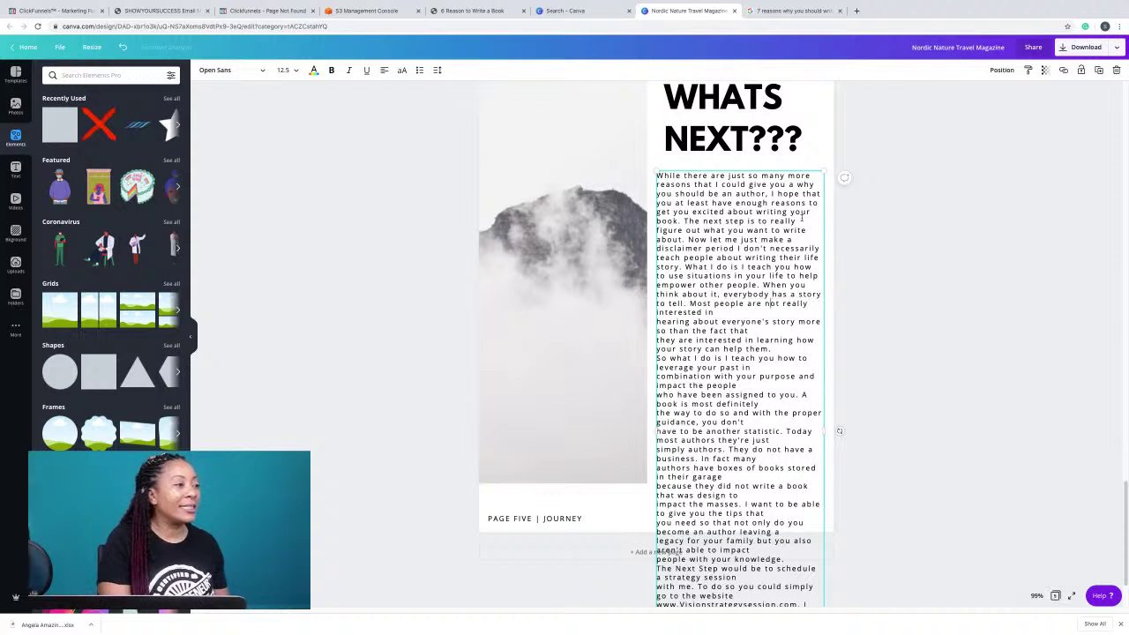
key("Delete")
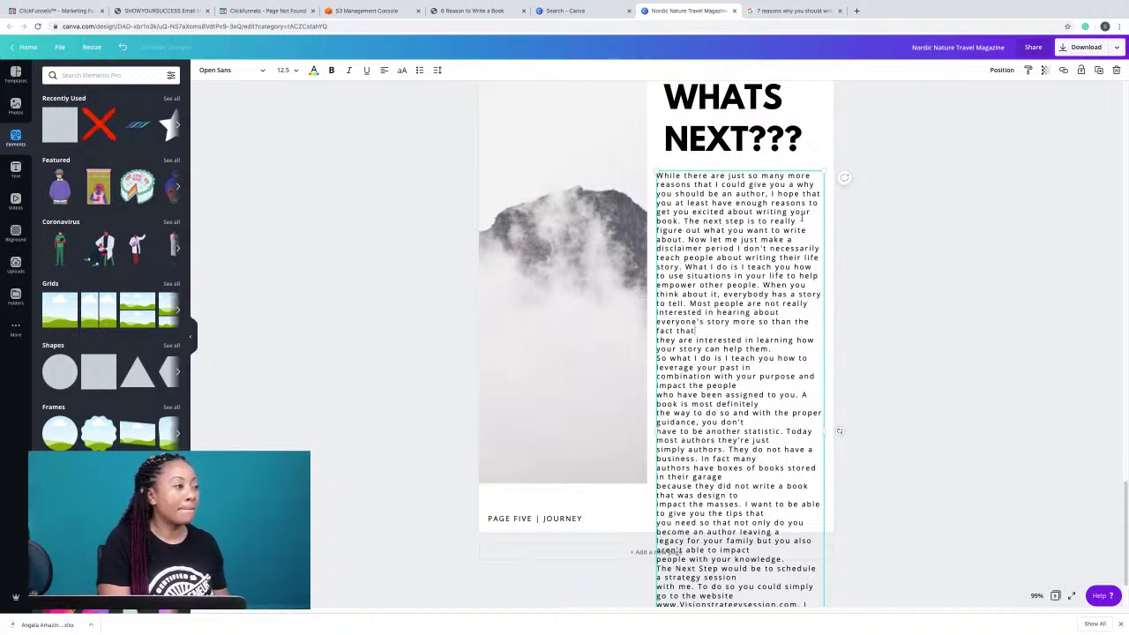
key("Delete")
key("Delete")
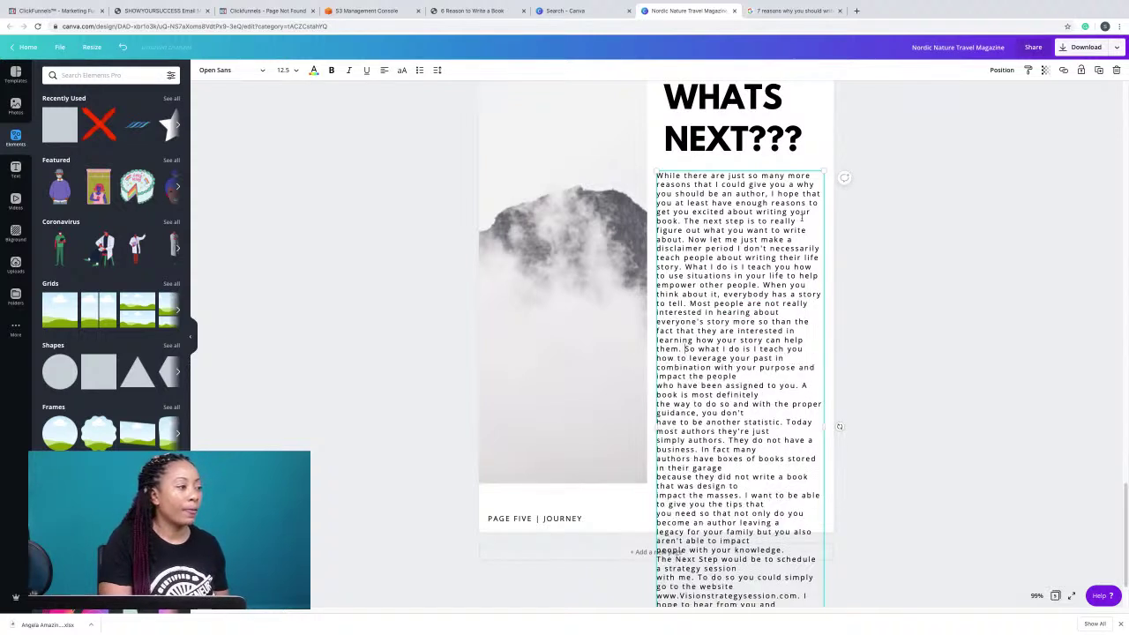
Join the broken lines from "impact the people who have been assigned" through "the proper guidance" in the Conclusion text.
key("Down")
key("Down")
key("Down")
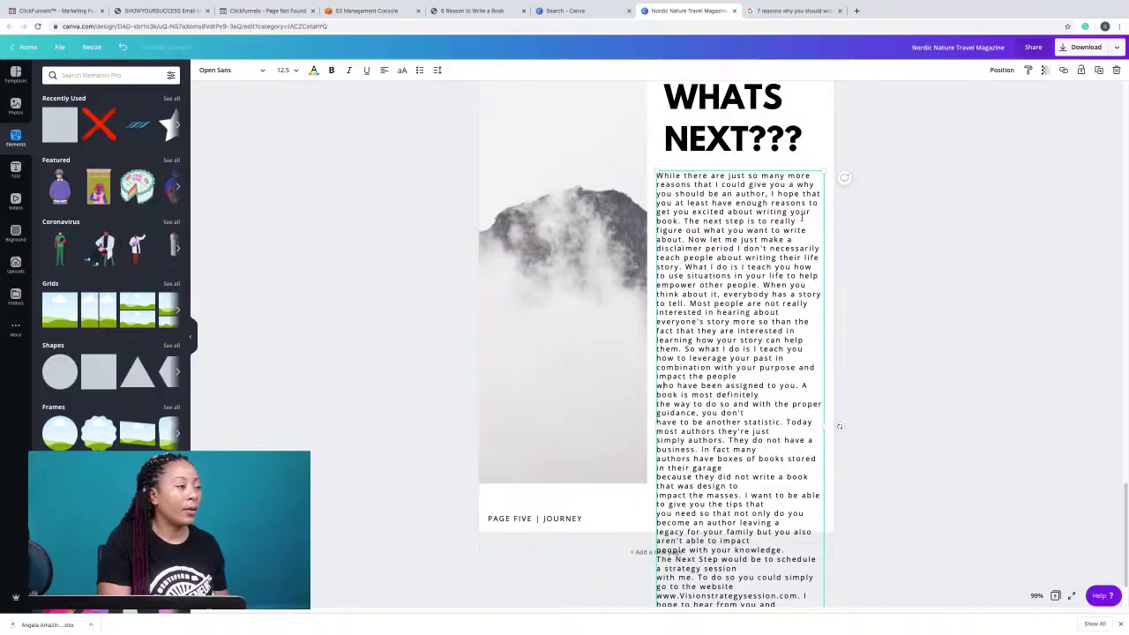
key("BackSpace")
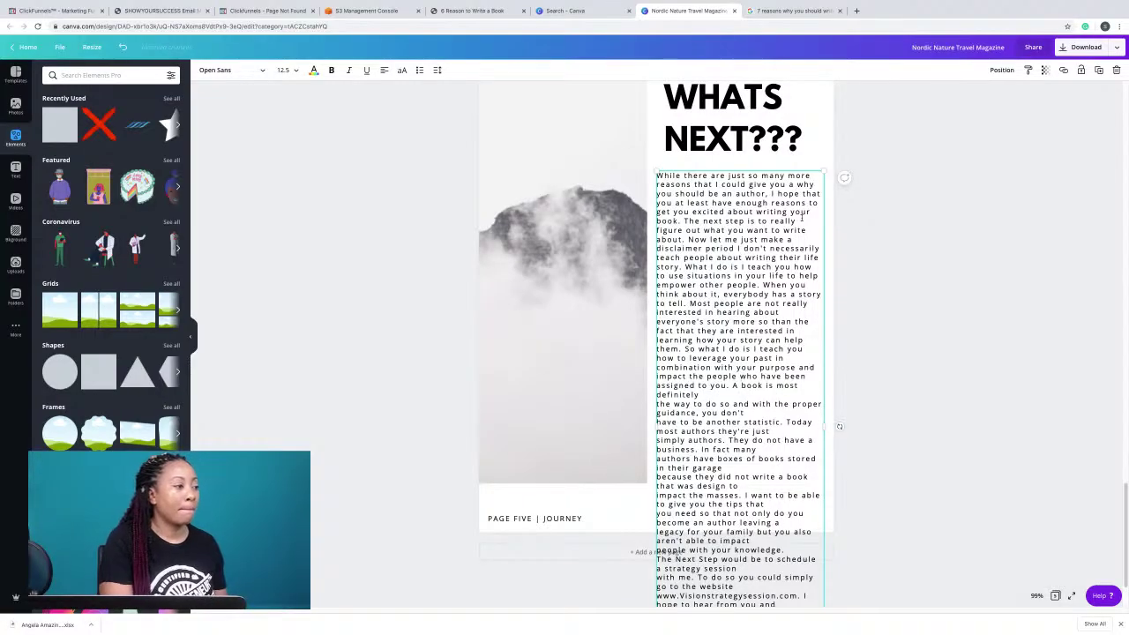
key("BackSpace")
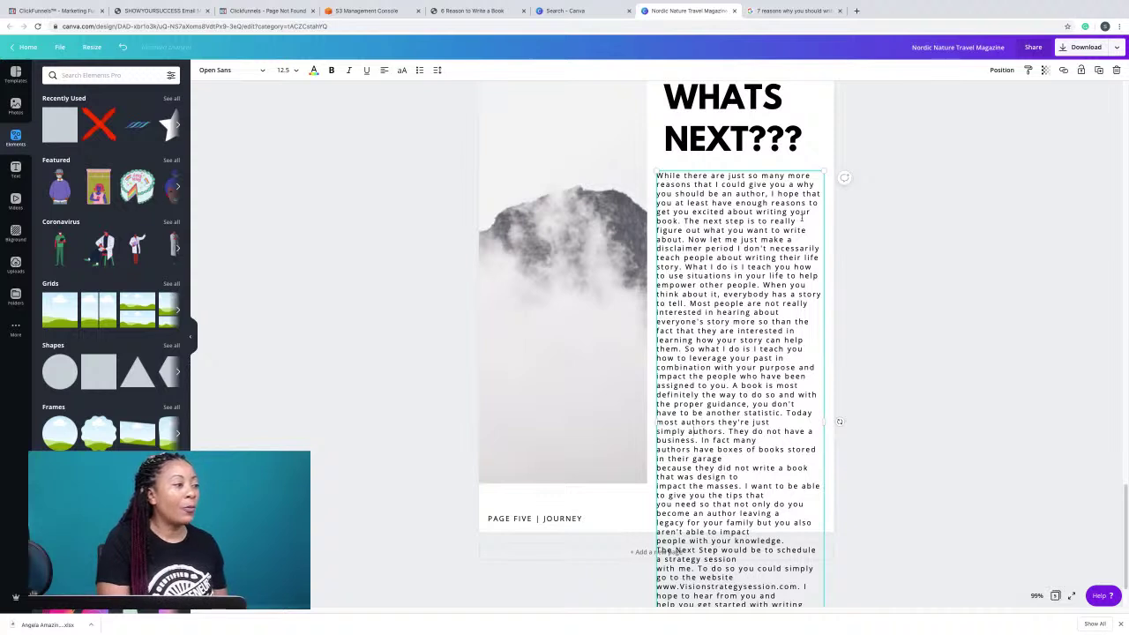
Remove the line breaks from "most authors they're just simply authors" through "design to impact the masses" in the Conclusion text.
key("BackSpace")
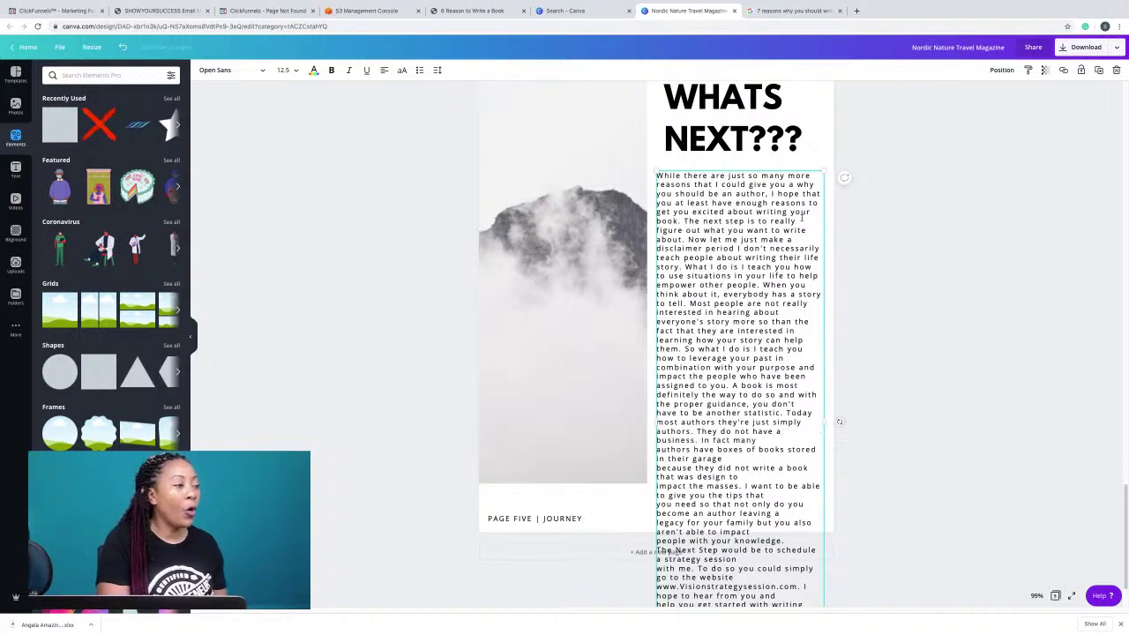
key("BackSpace")
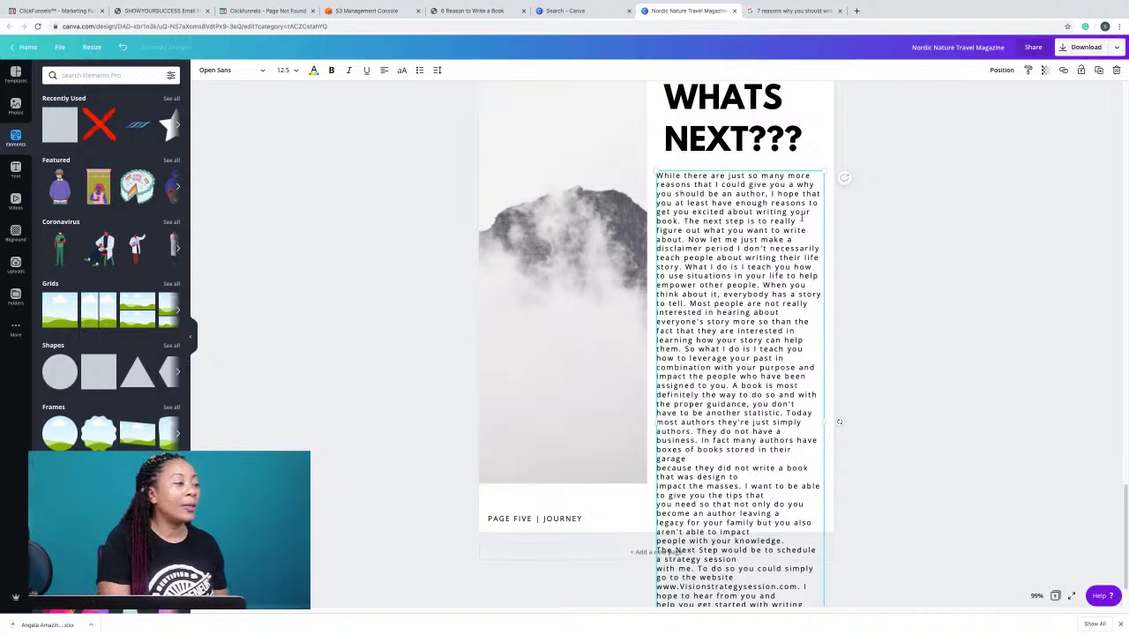
key("BackSpace")
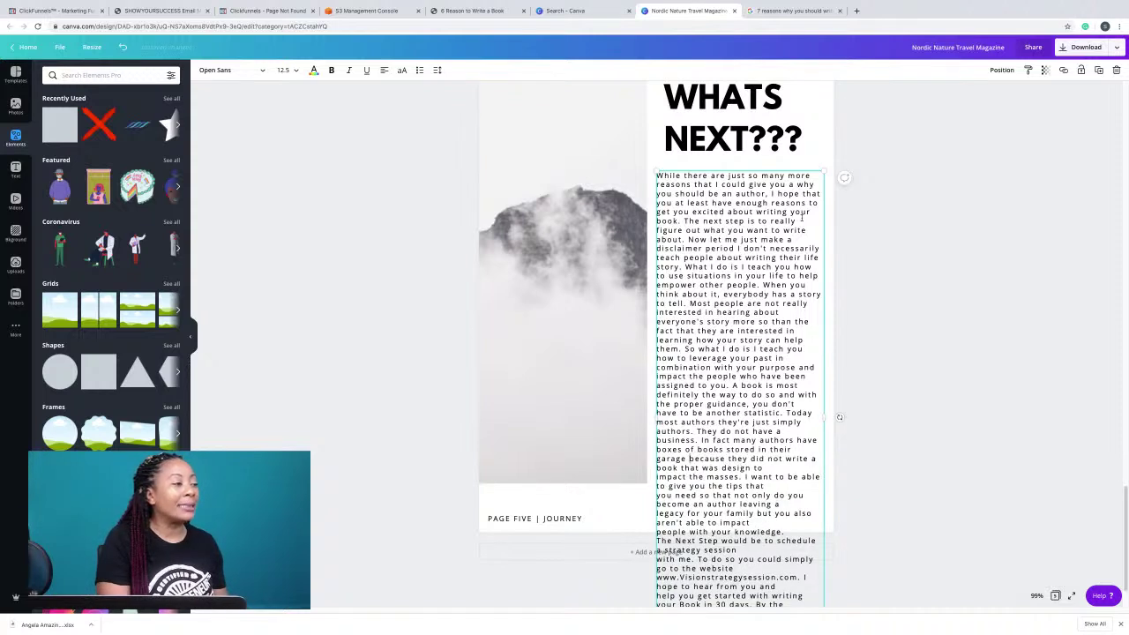
left_click(774, 467)
key("Delete")
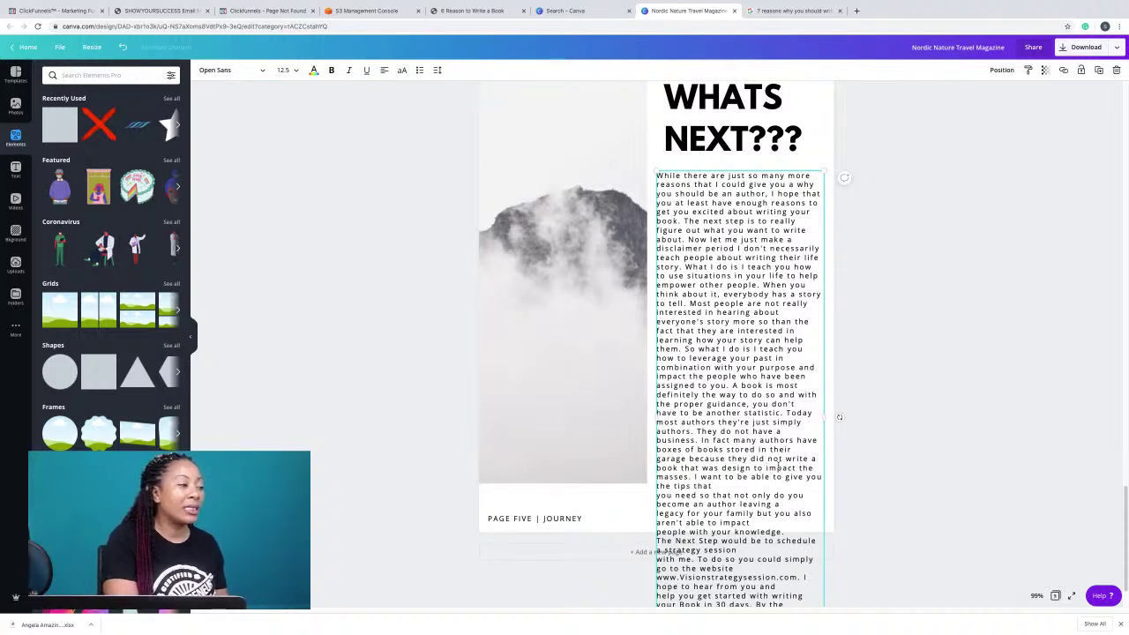
Join the broken lines from "the tips that you need" through "able to impact people with your knowledge" in the Conclusion text.
key("Down")
key("Down")
key("Delete")
key("Delete")
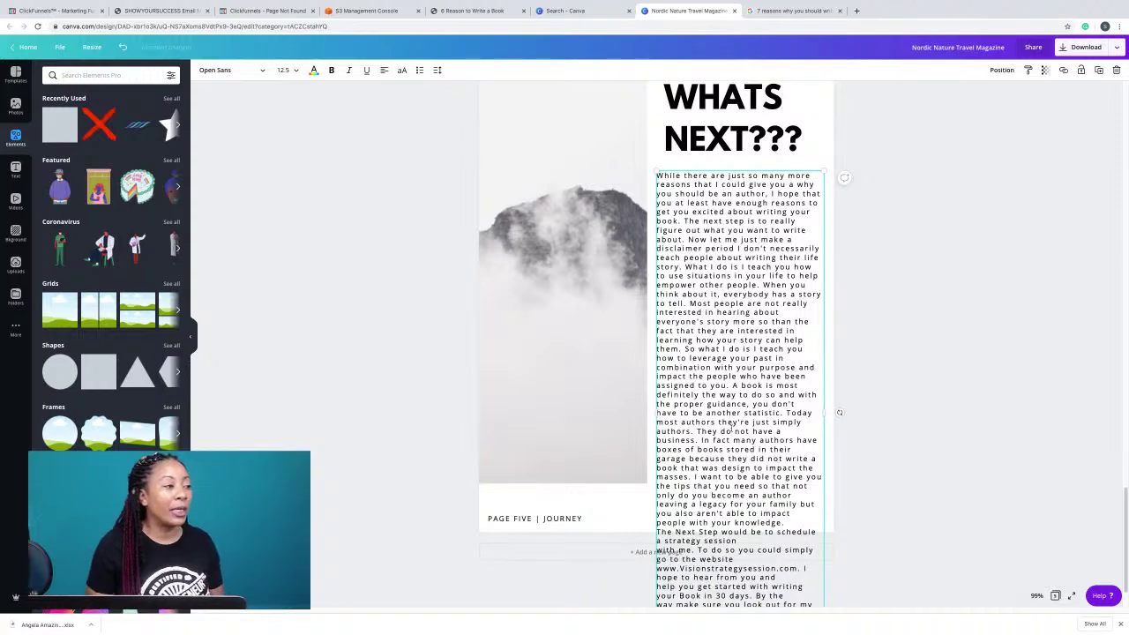
scroll(731, 424, "down", 1)
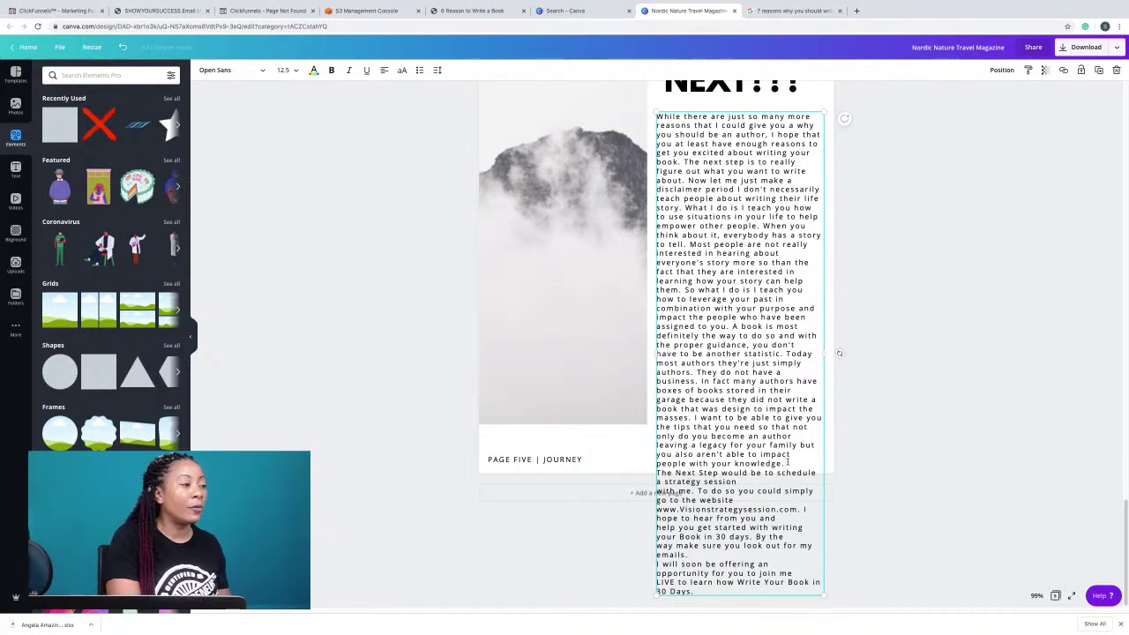
key("Delete")
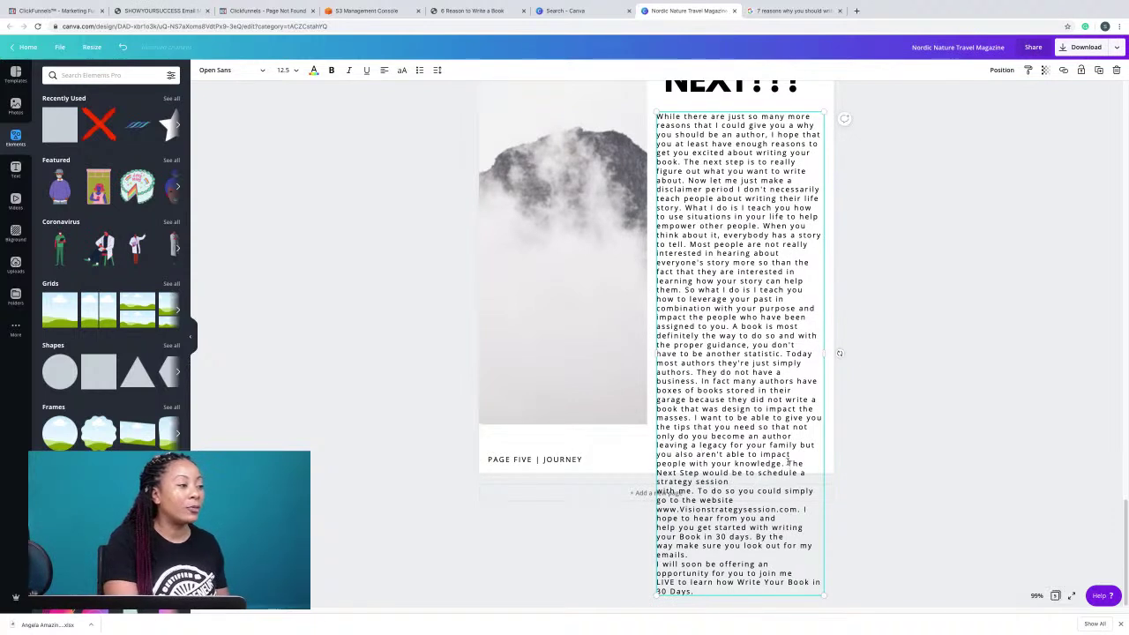
key("Delete")
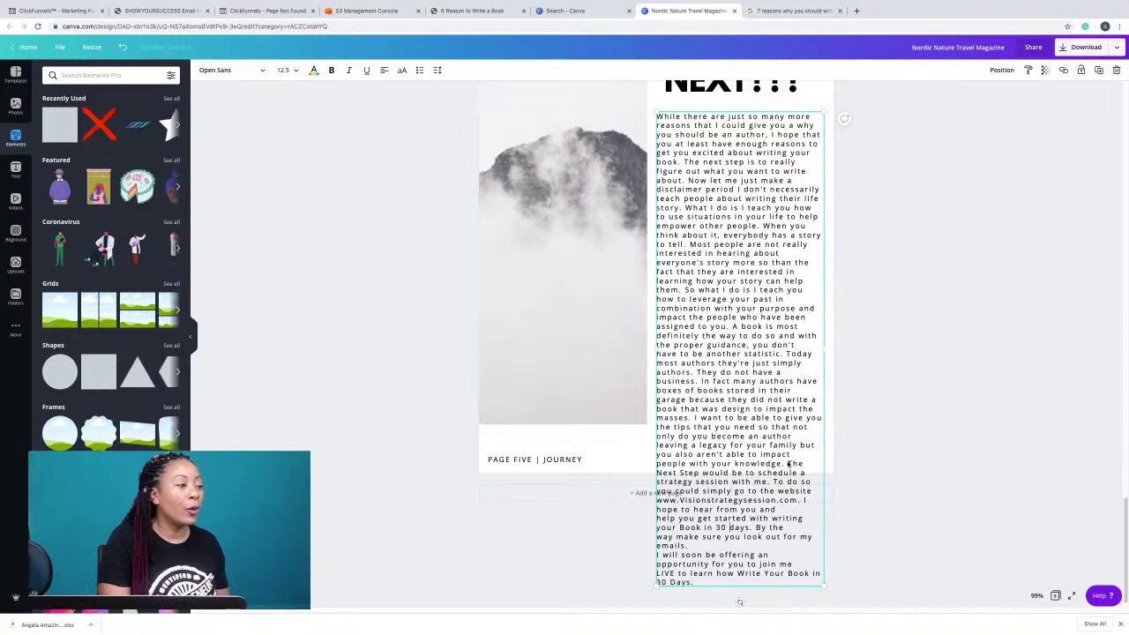
key("Delete")
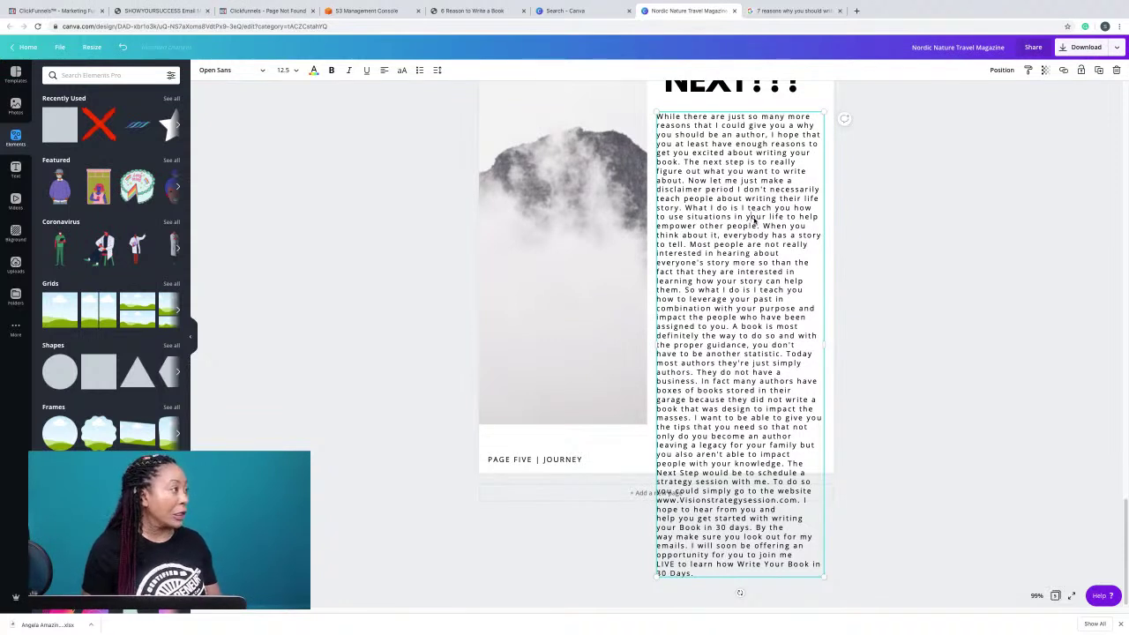
Set the letter spacing of the entire Conclusion text on page 5 to 0.
left_click(755, 221)
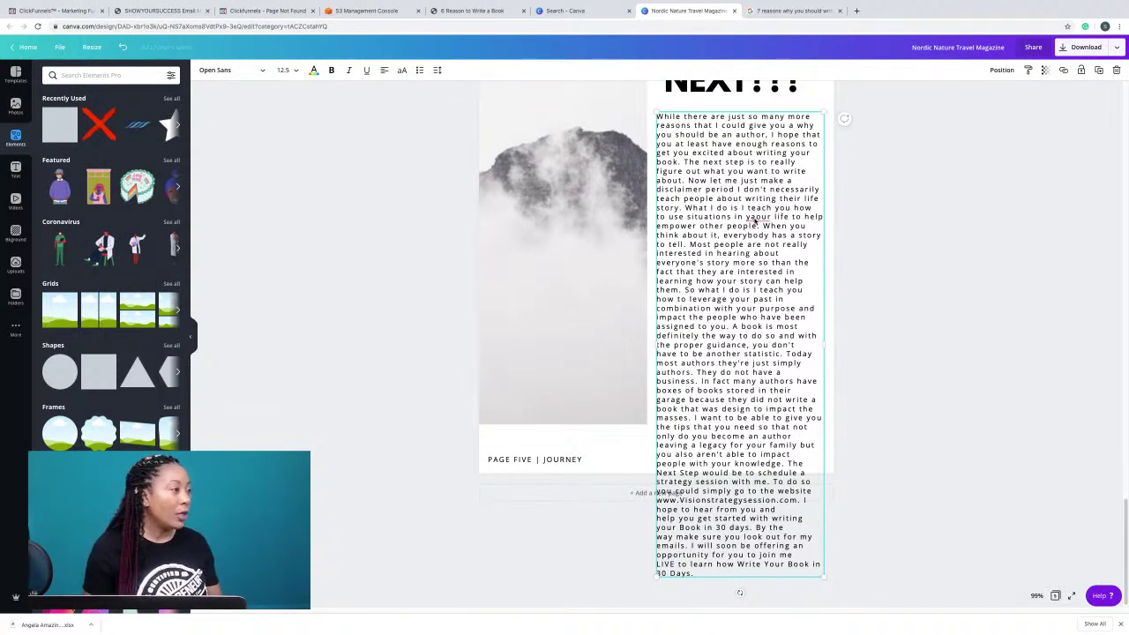
key("BackSpace")
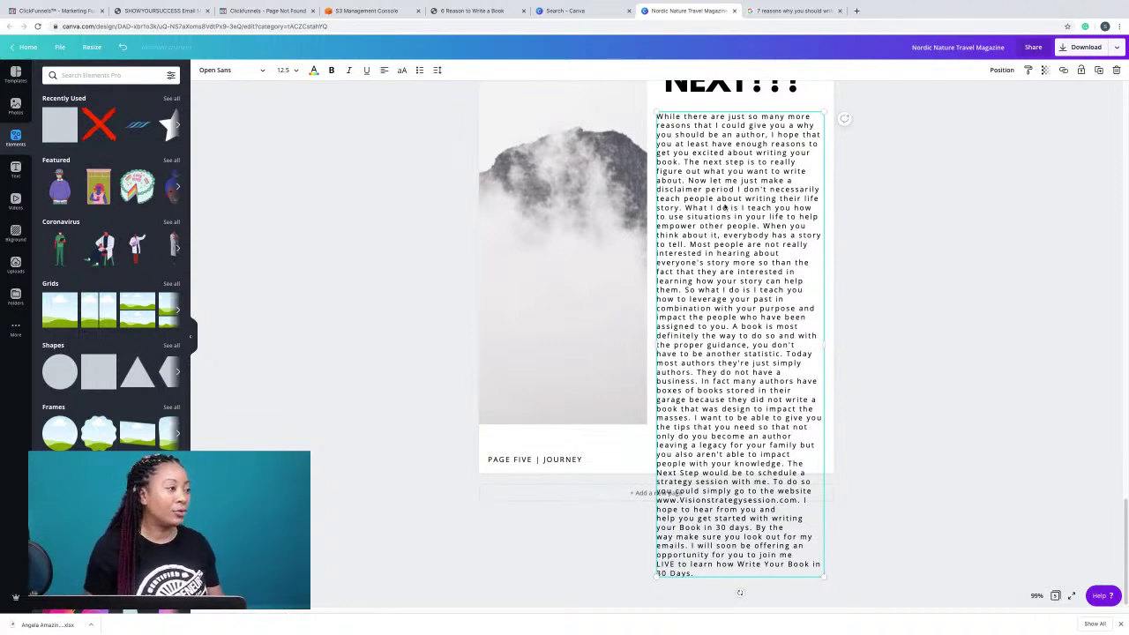
key("ctrl+a")
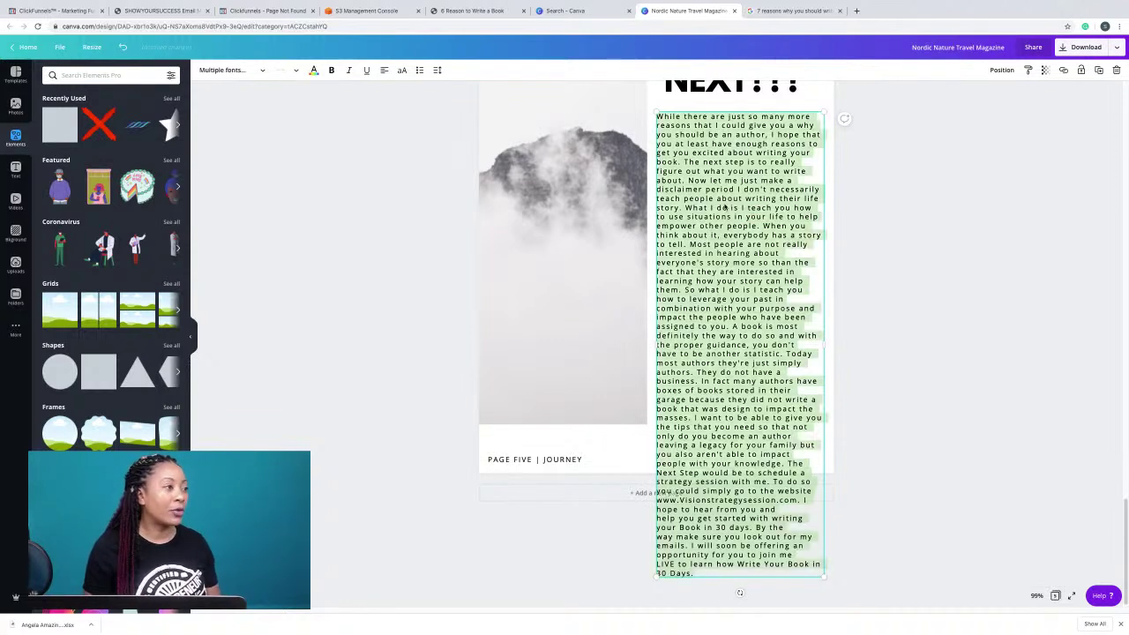
left_click(293, 74)
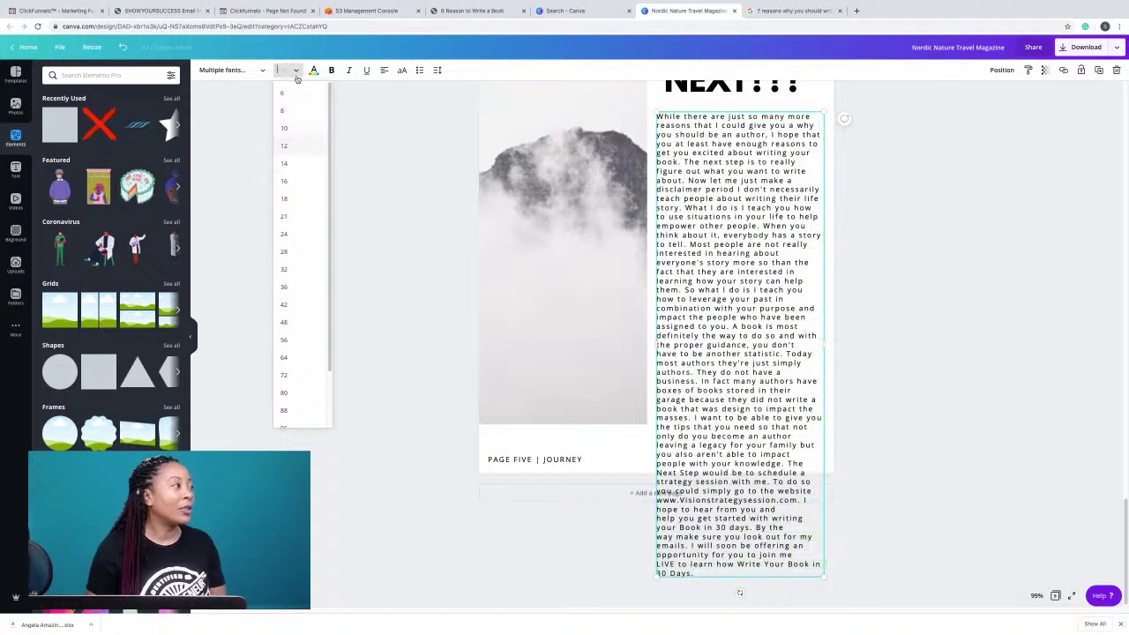
left_click(437, 70)
left_click(436, 70)
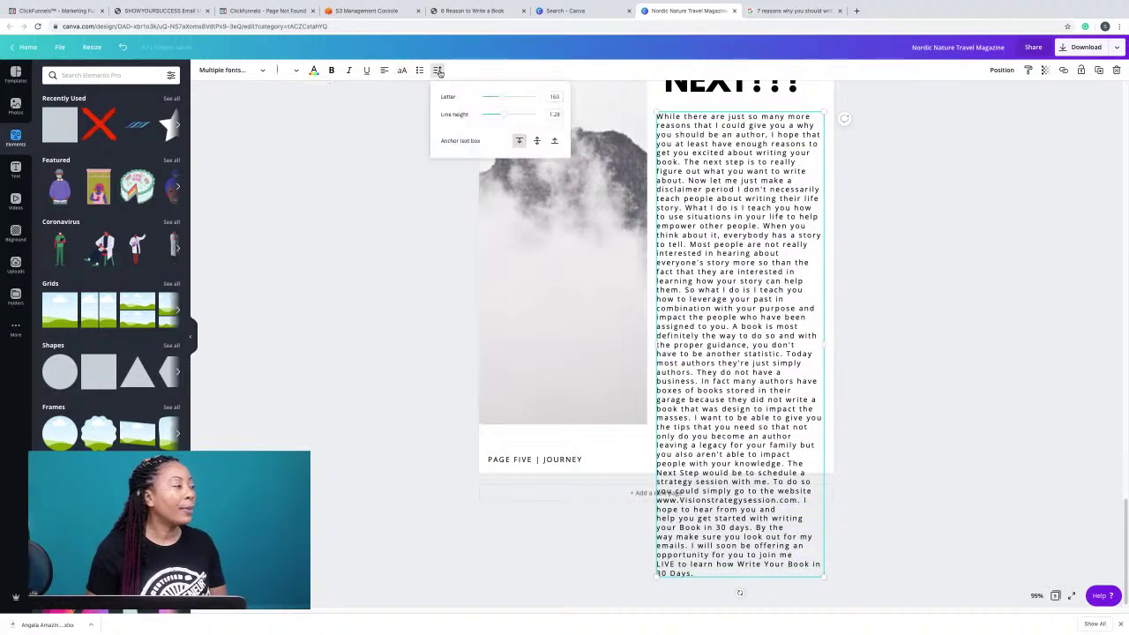
left_click(556, 96)
type("0")
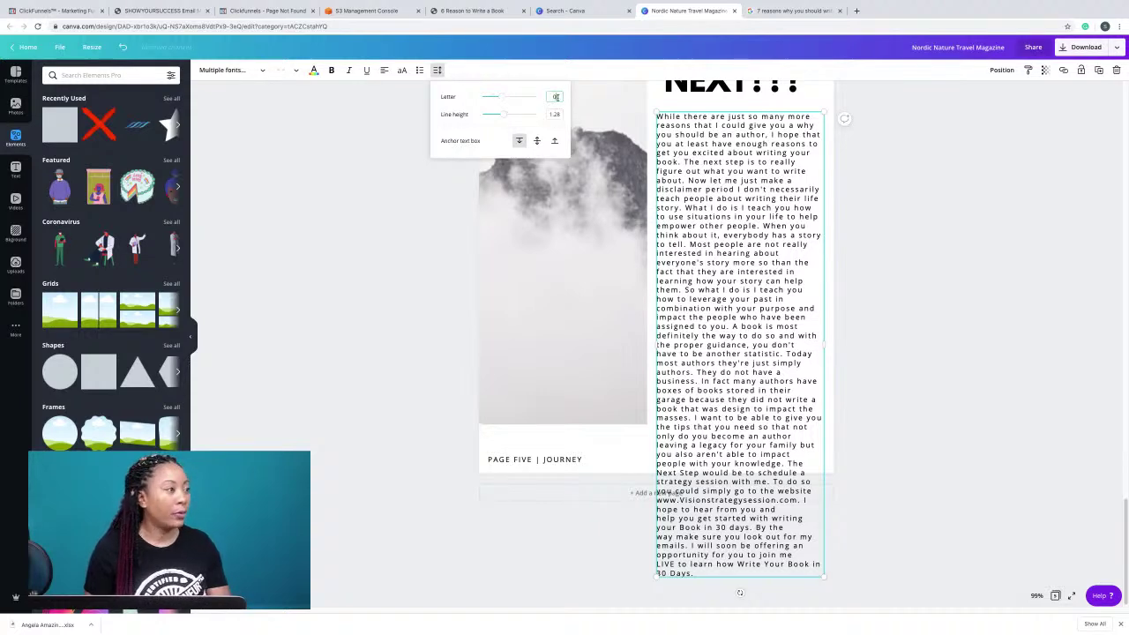
key("Return")
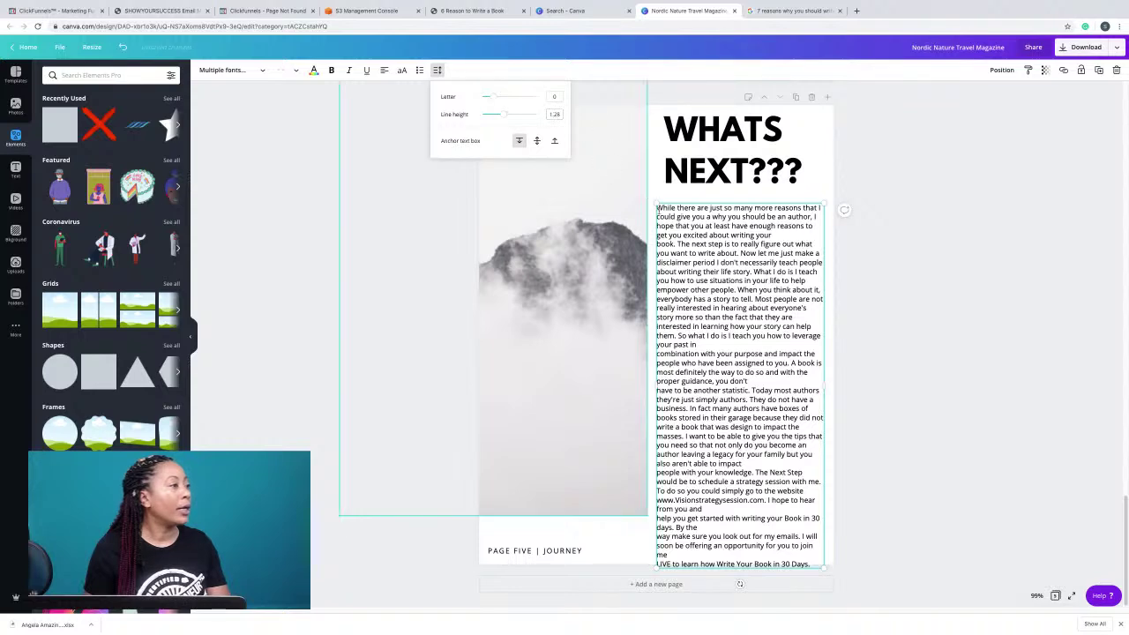
Check the letter spacing and line height of the "Let's be honest business cards" paragraph on page 3.
scroll(661, 264, "up", 2)
left_click(673, 113)
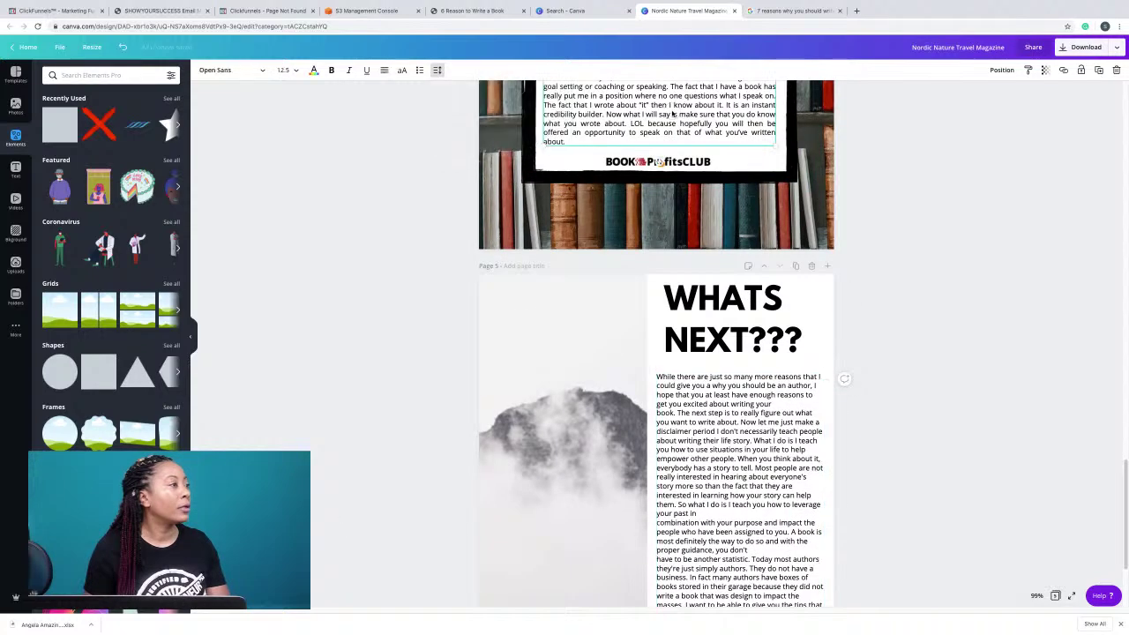
scroll(673, 113, "up", 5)
scroll(662, 176, "up", 2)
left_click(651, 199)
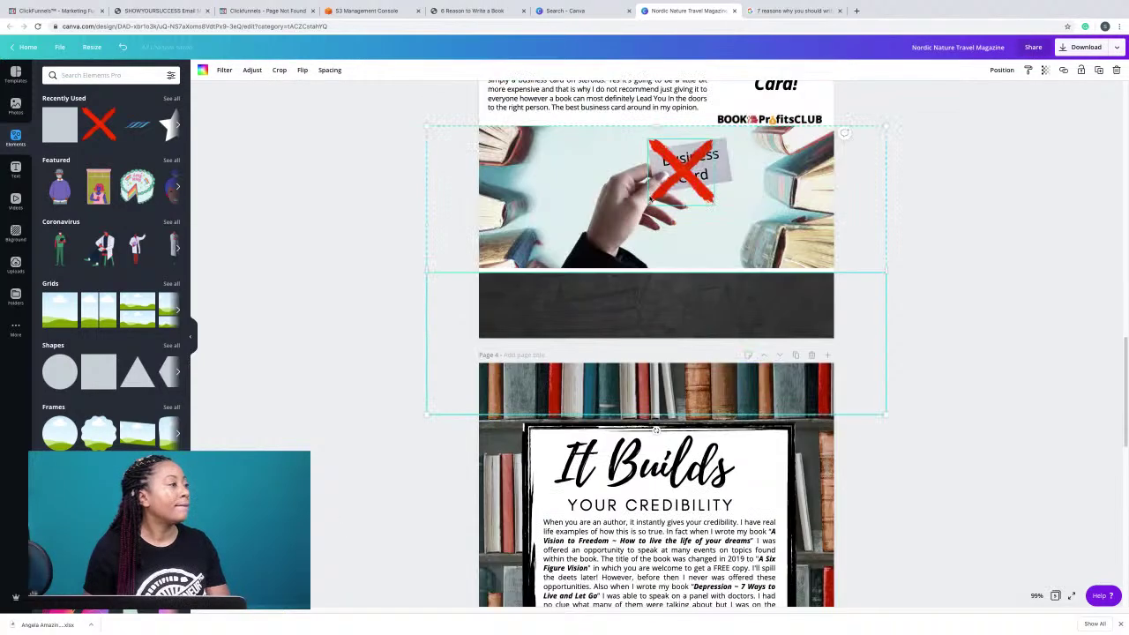
scroll(651, 199, "up", 2)
left_click(632, 201)
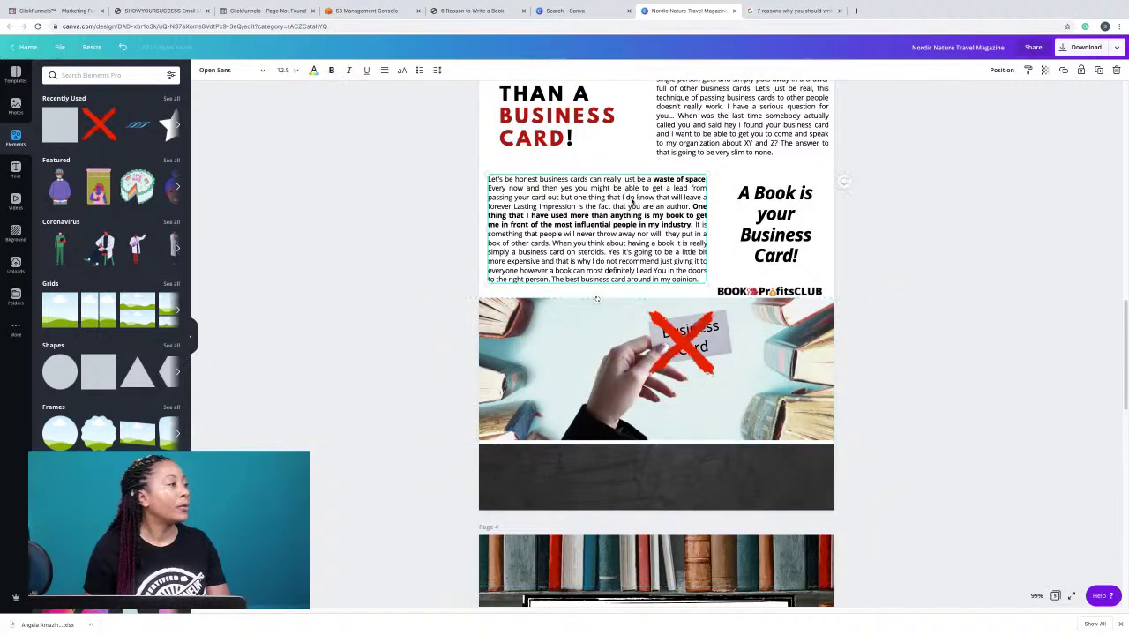
left_click(438, 70)
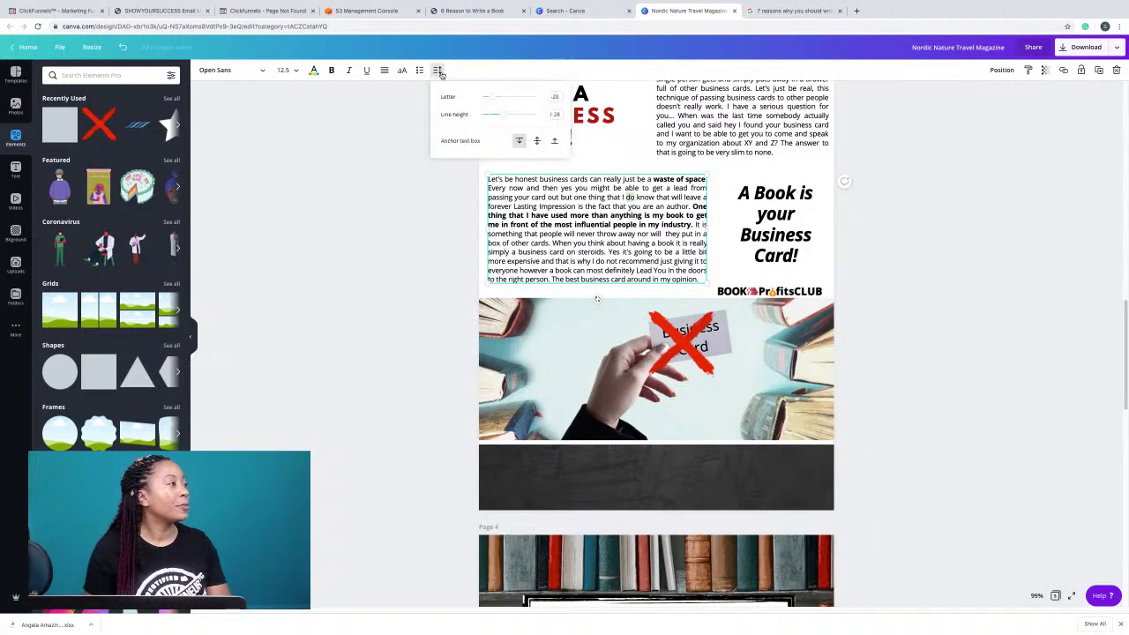
Set the letter spacing of the entire body text under "WHATS NEXT???" on page 5 to -10.
scroll(741, 214, "down", 10)
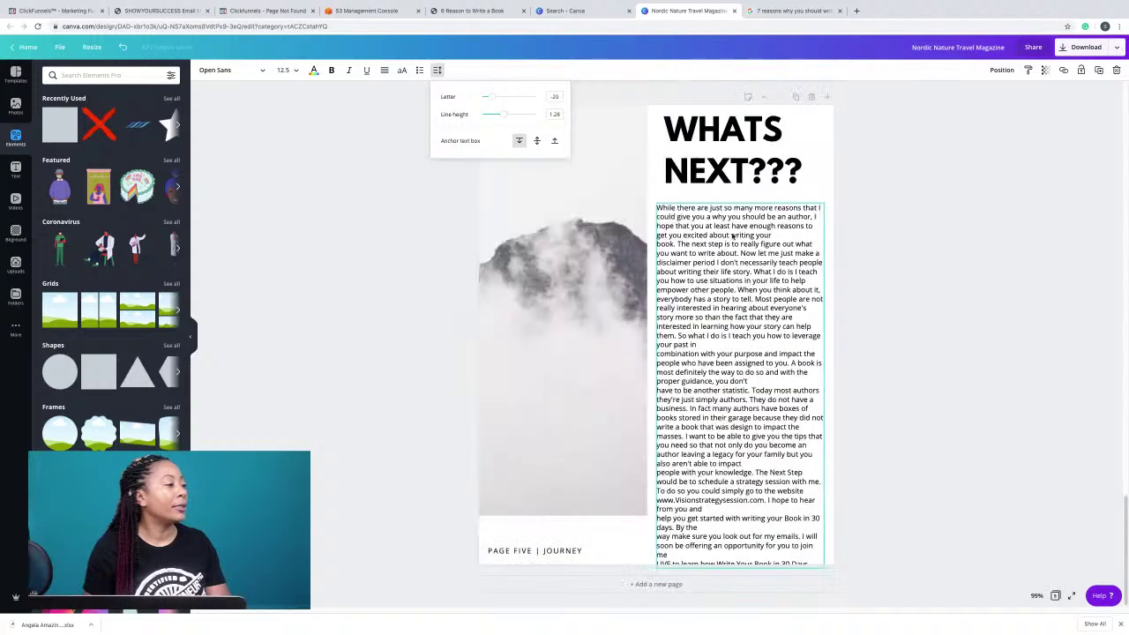
triple_click(731, 245)
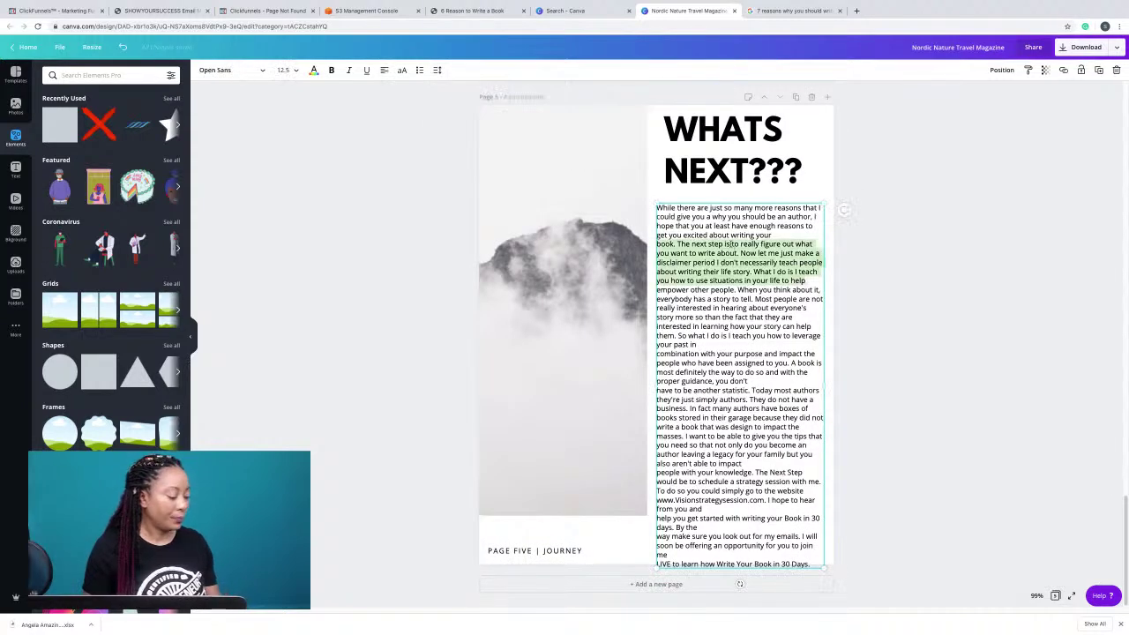
key("ctrl+a")
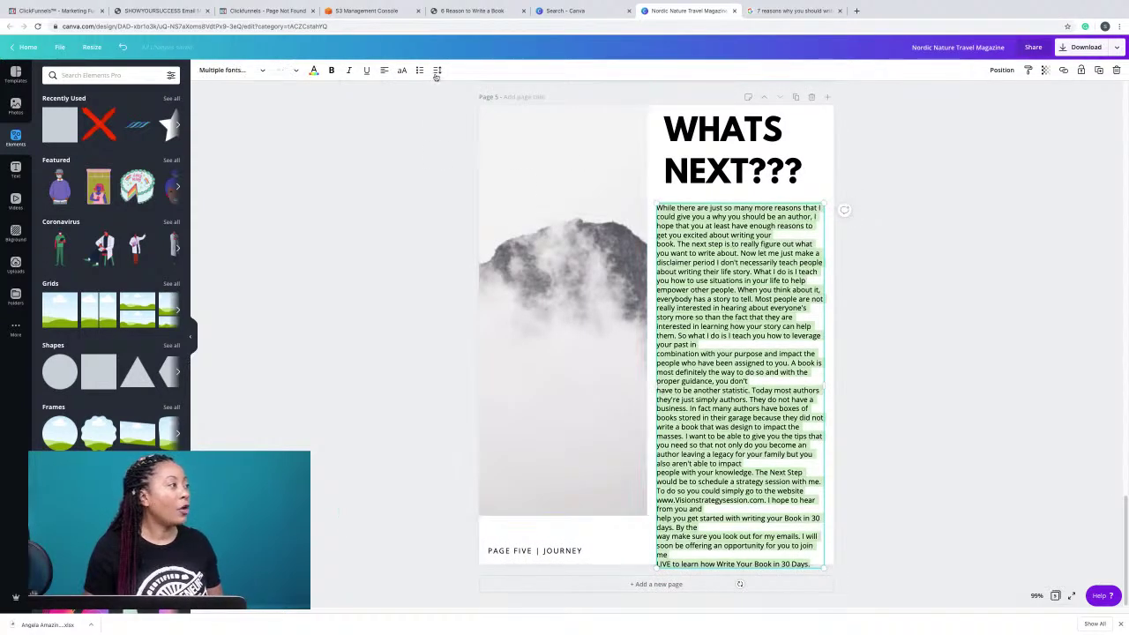
left_click(436, 71)
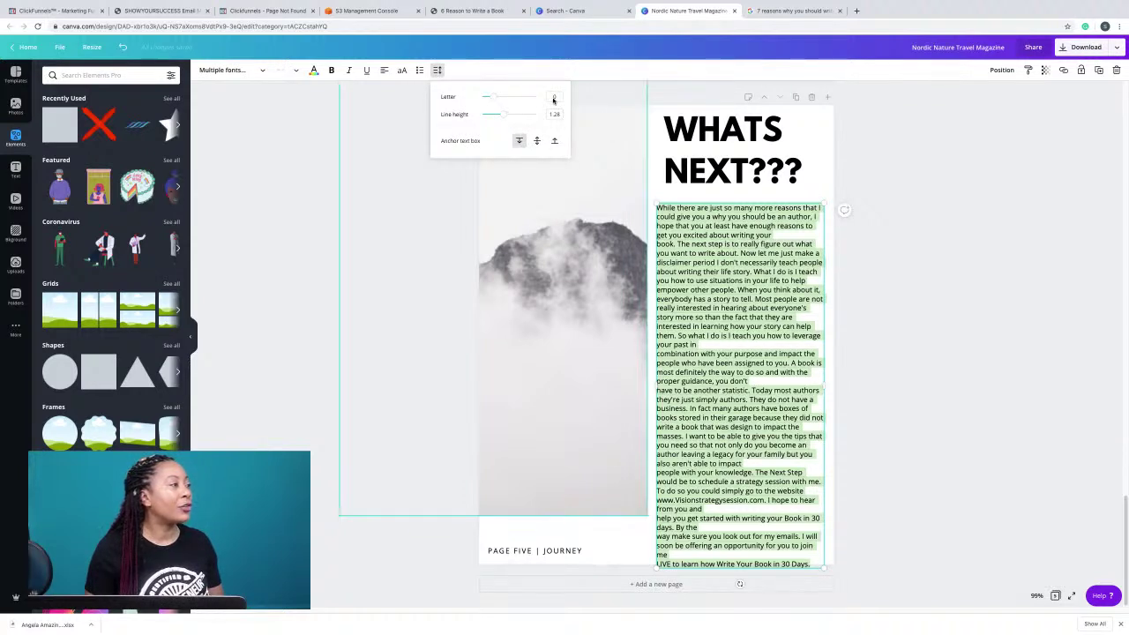
left_click(554, 97)
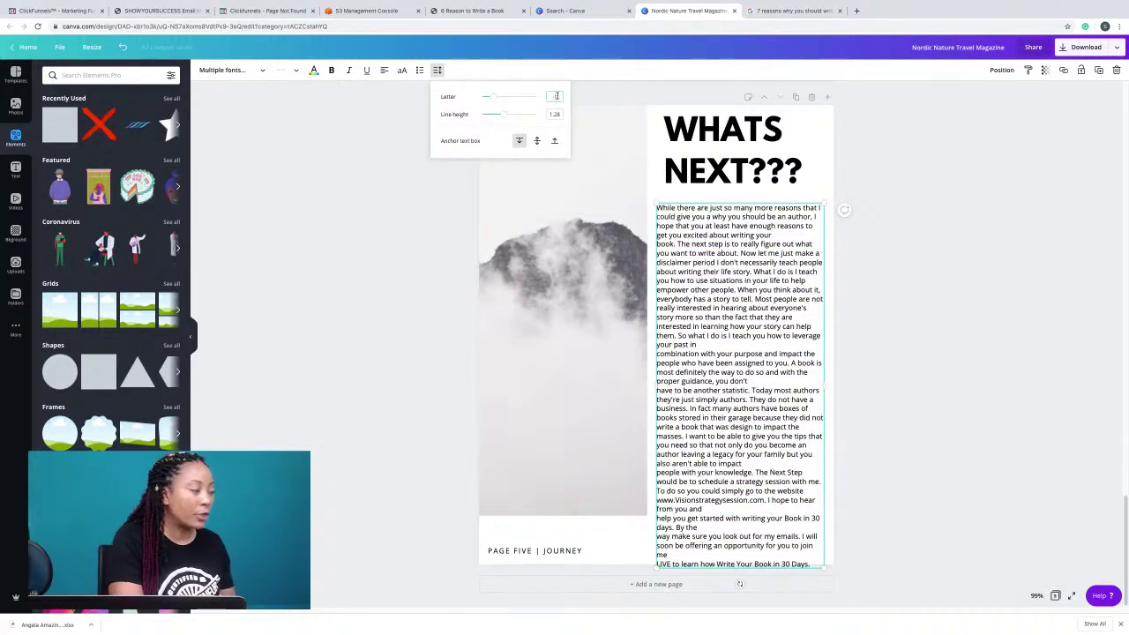
type("-10")
key("Return")
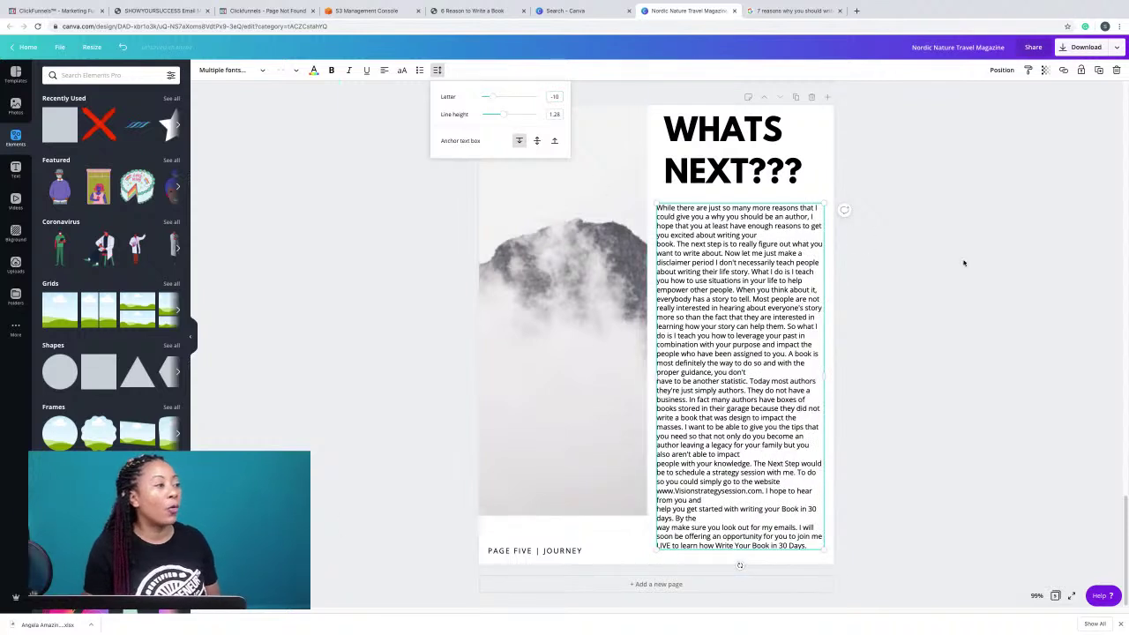
Remove the line breaks in the page 5 body text from "writing your book" through "you don't have to be another statistic".
left_click(792, 244)
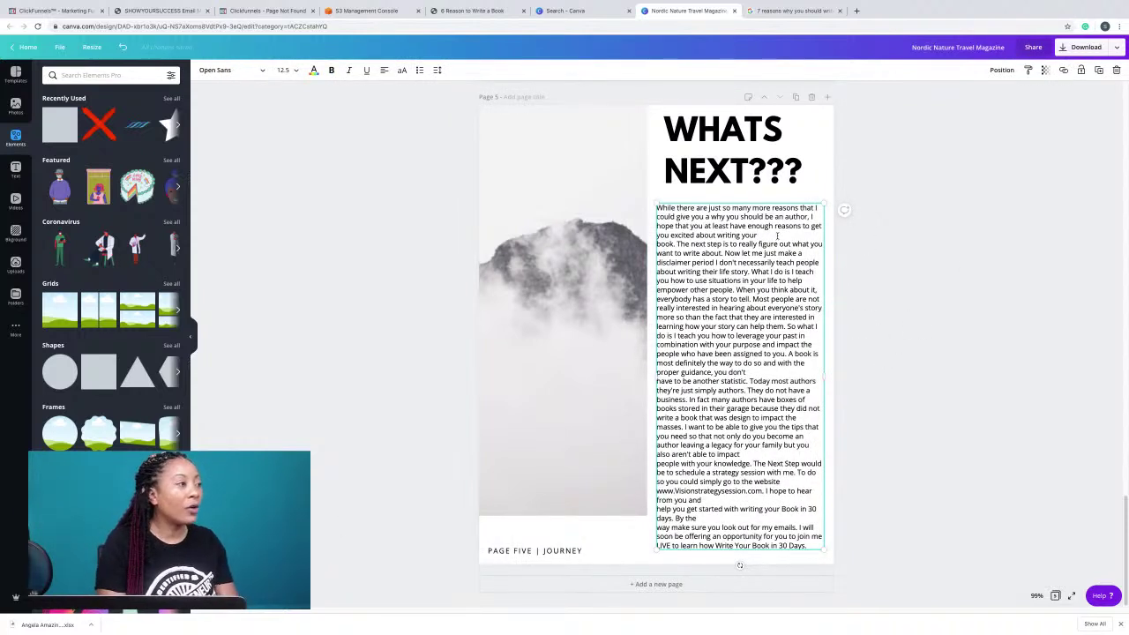
key("Delete")
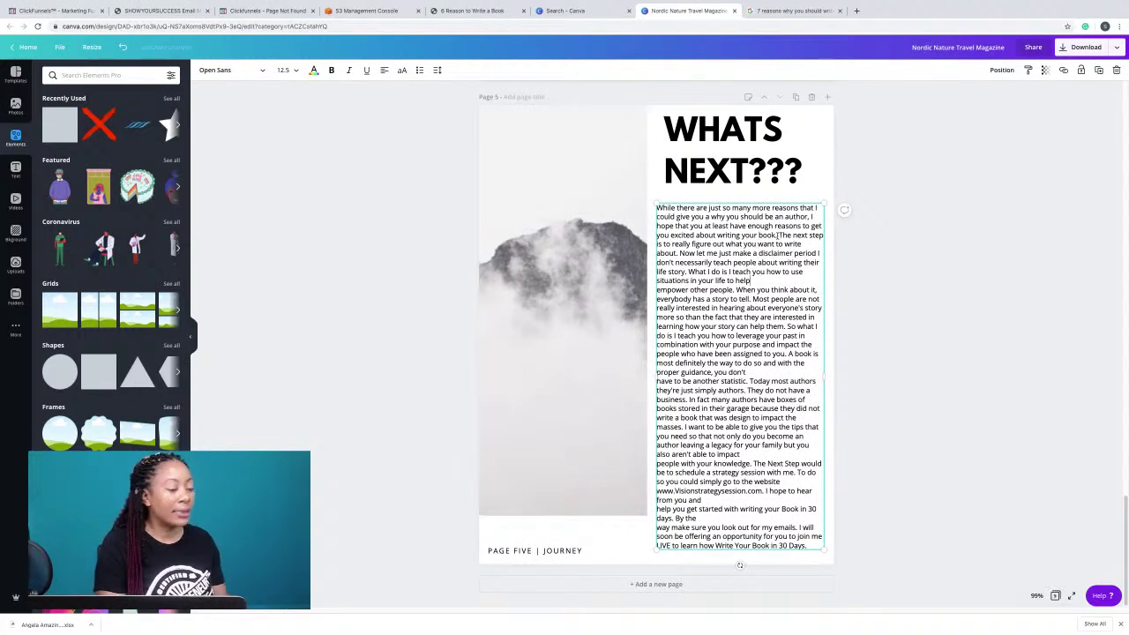
key("Delete")
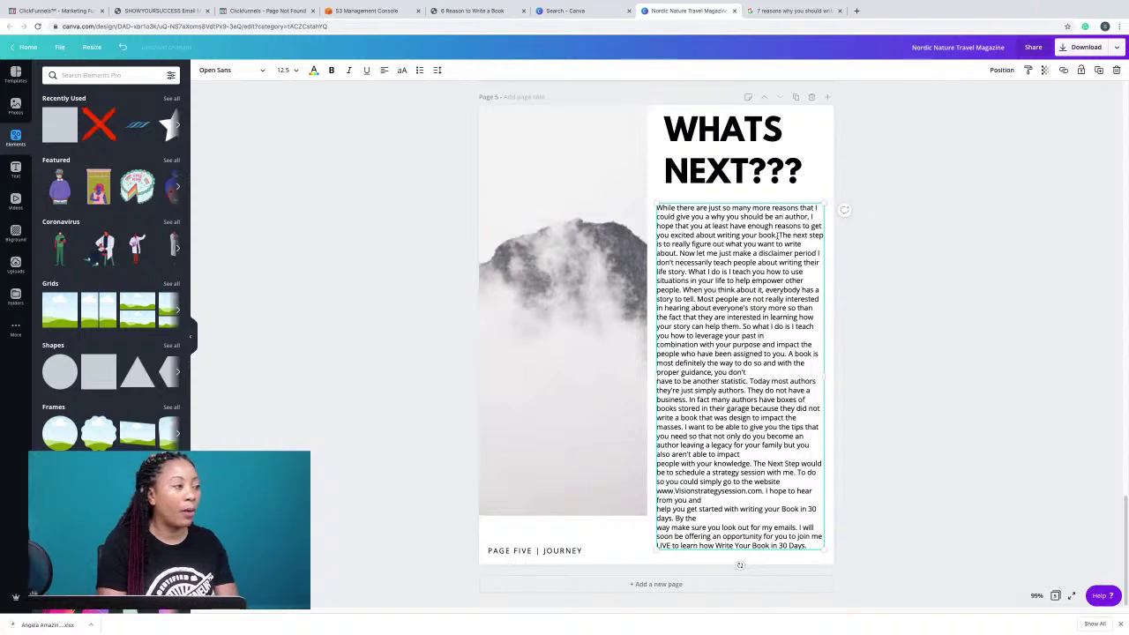
key("Delete")
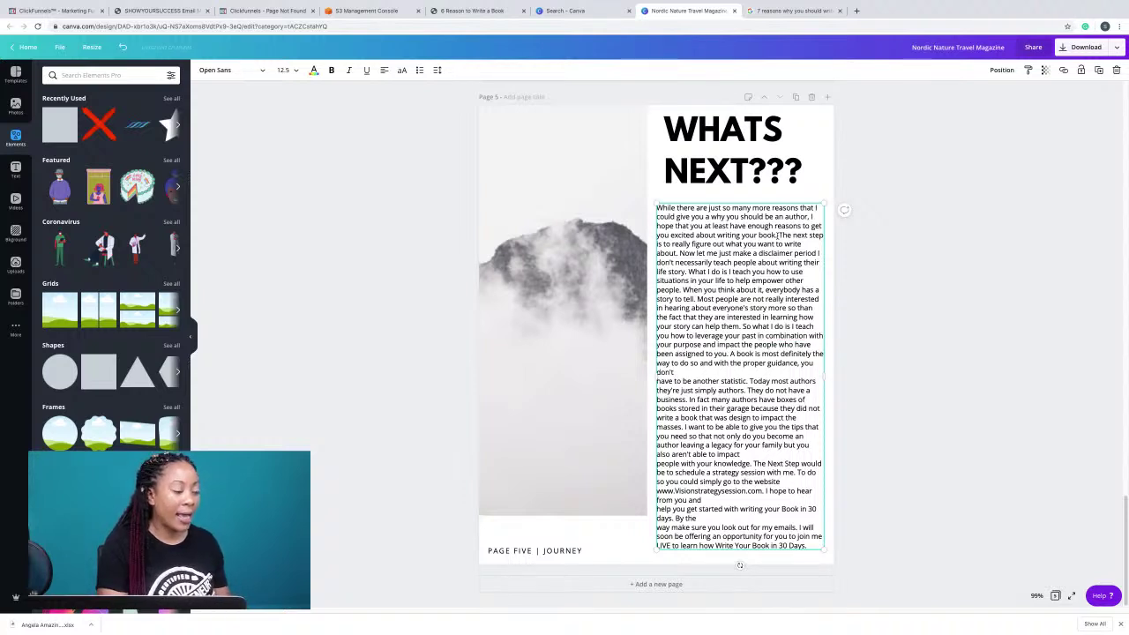
key("Delete")
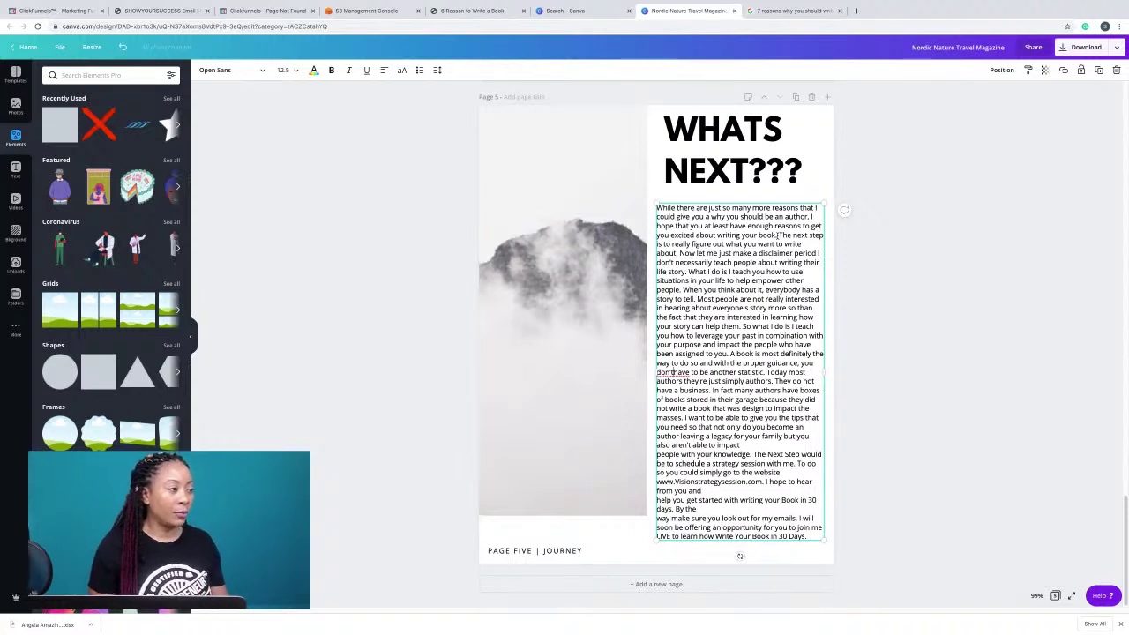
Join the remaining broken lines in the page 5 body text from "able to impact people" through "join me LIVE to learn".
left_click(779, 445)
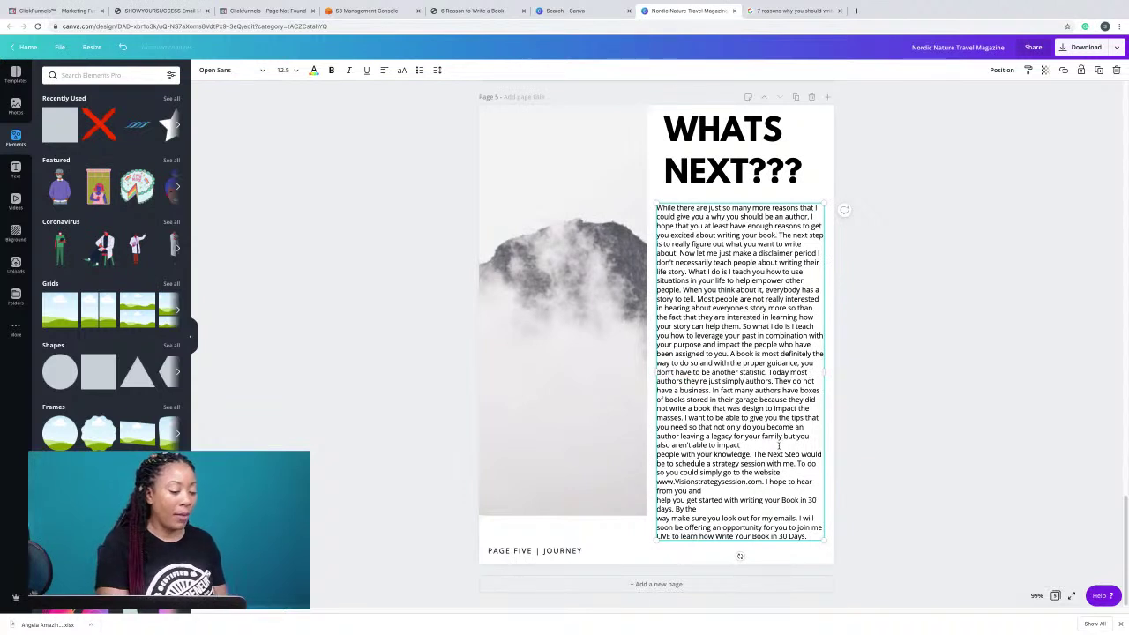
key("Delete")
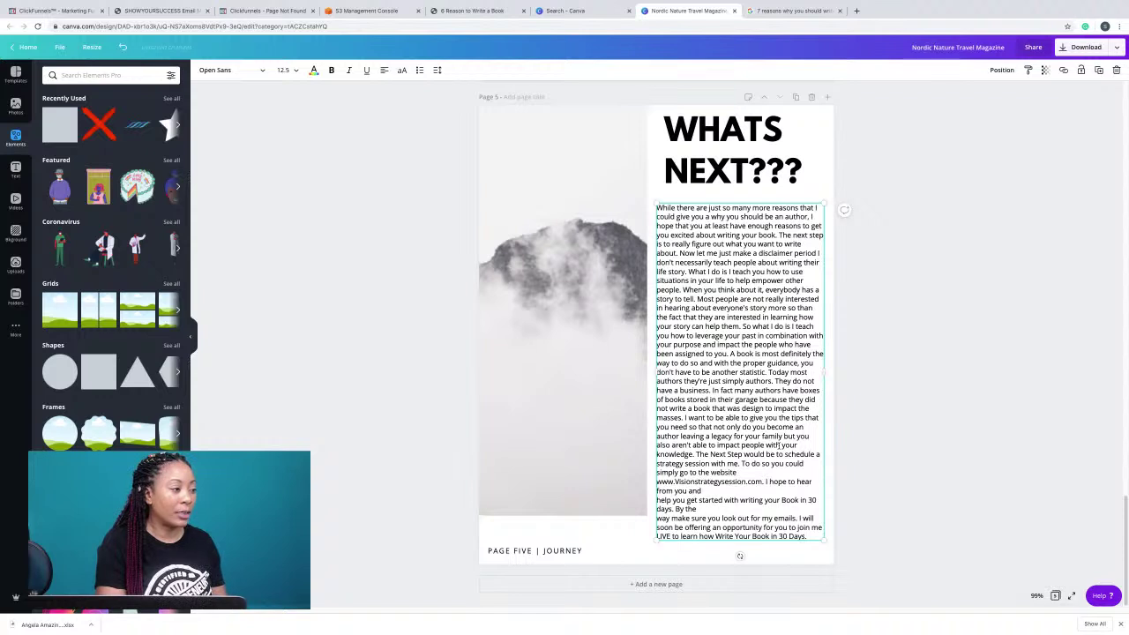
key("Delete")
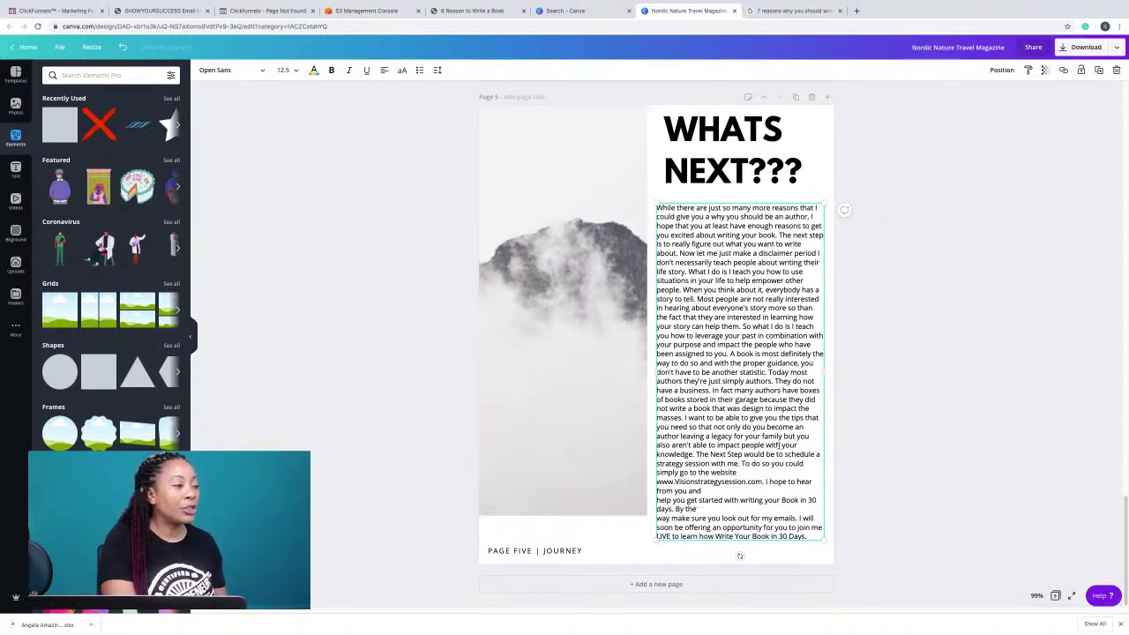
key("Delete")
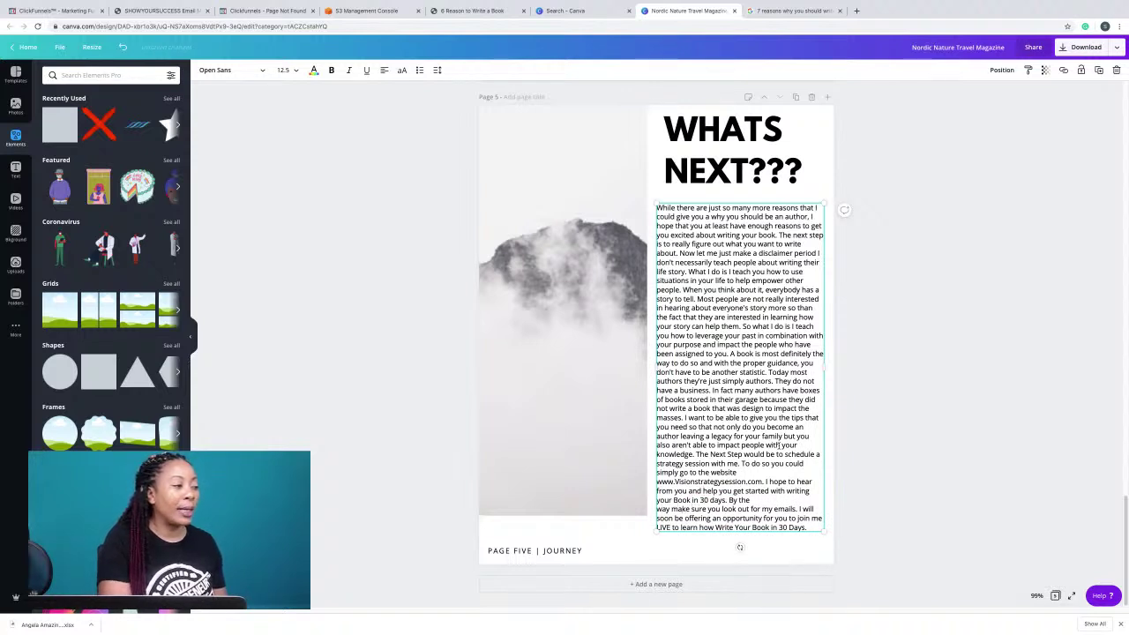
key("Delete")
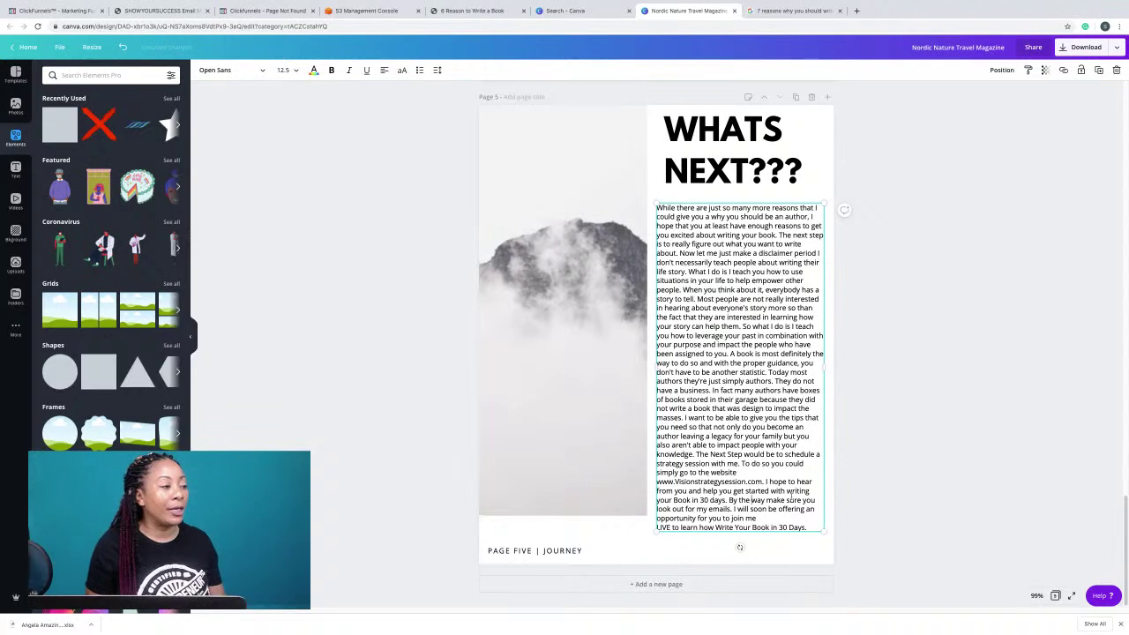
key("Delete")
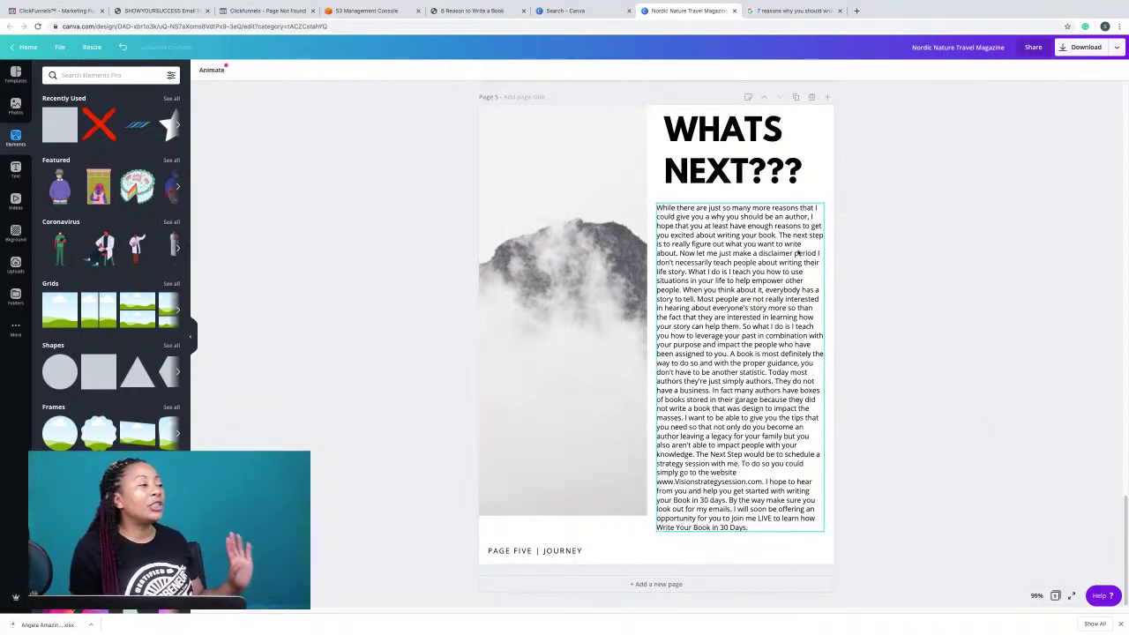
Search the photo library for "question" to find a replacement for page 5's mountain photo.
left_click(576, 214)
left_click(600, 218)
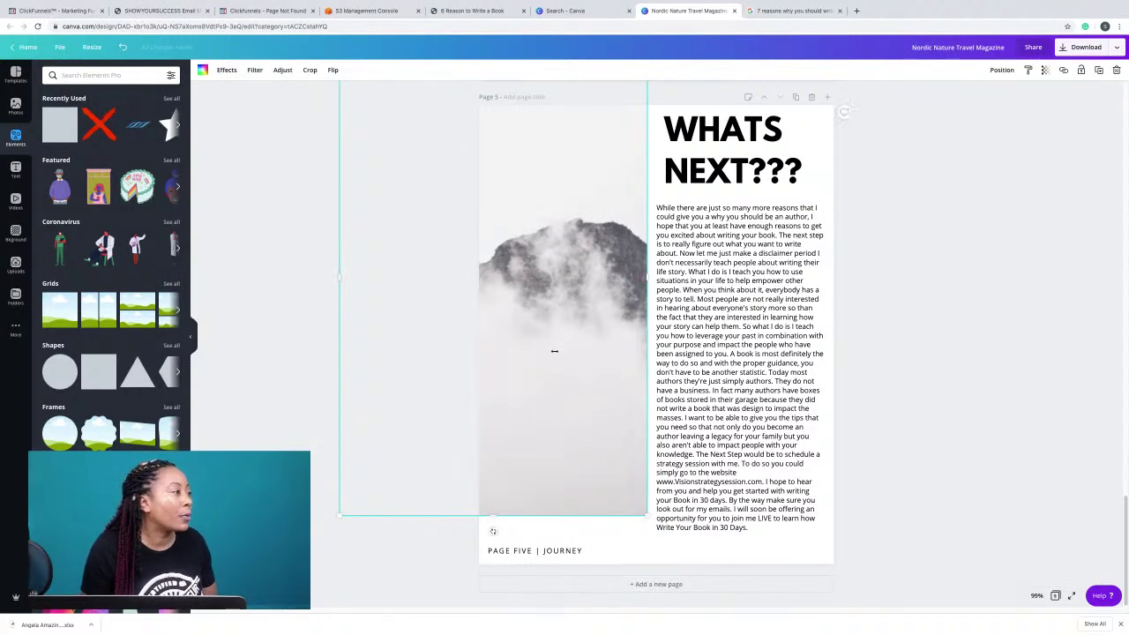
left_click(15, 106)
left_click(88, 75)
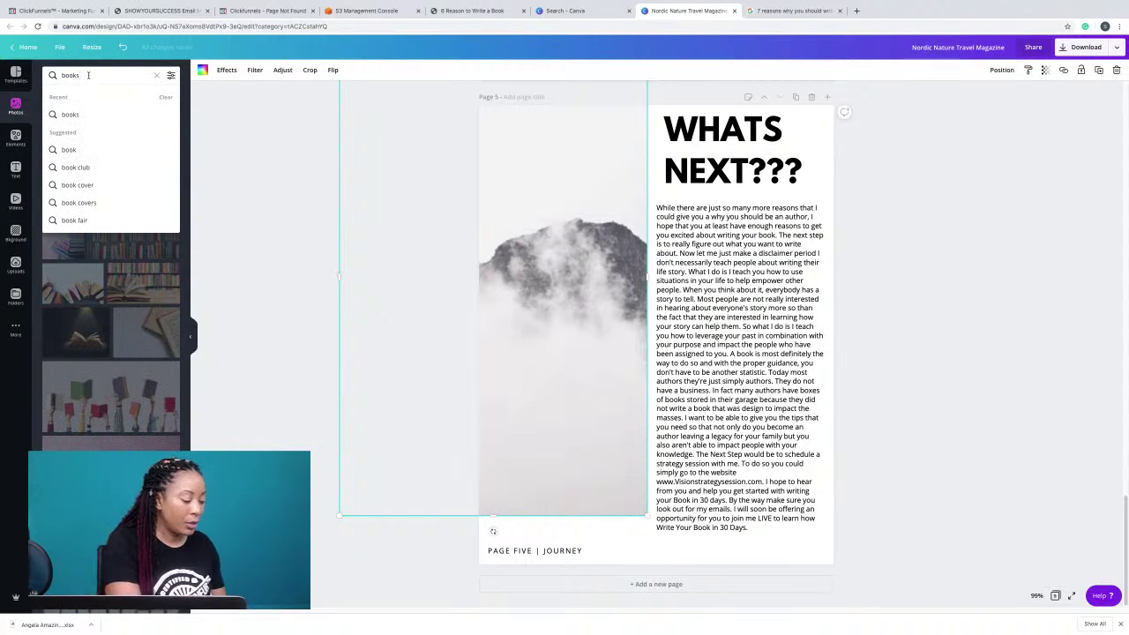
key("BackSpace")
key("BackSpace")
key("BackSpace")
key("BackSpace")
key("BackSpace")
type("qu")
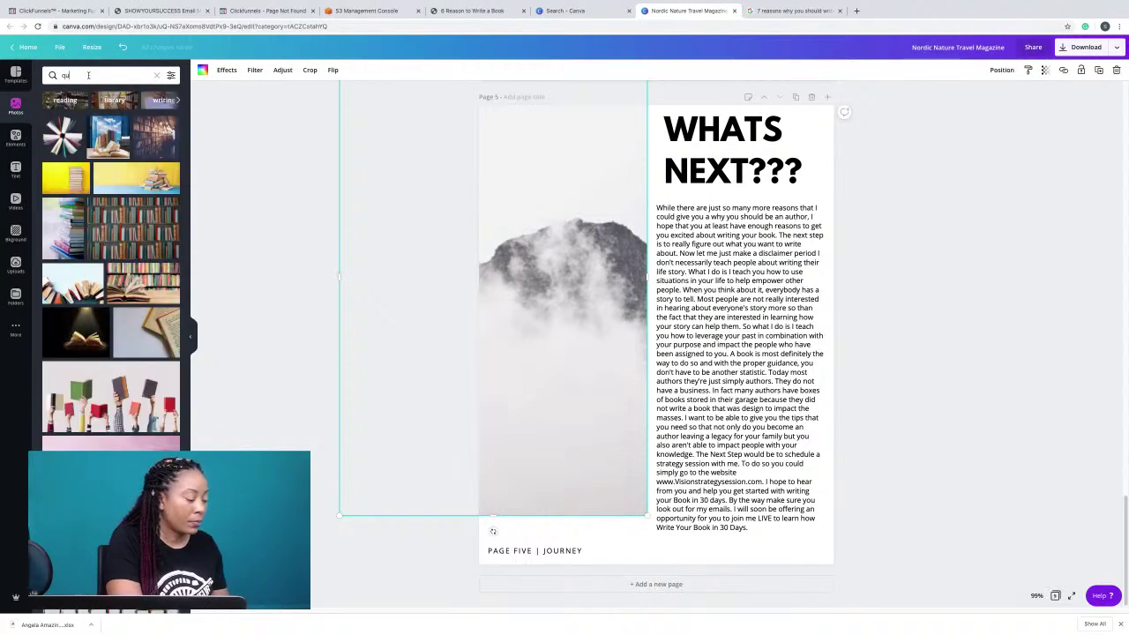
type("estion")
key("Return")
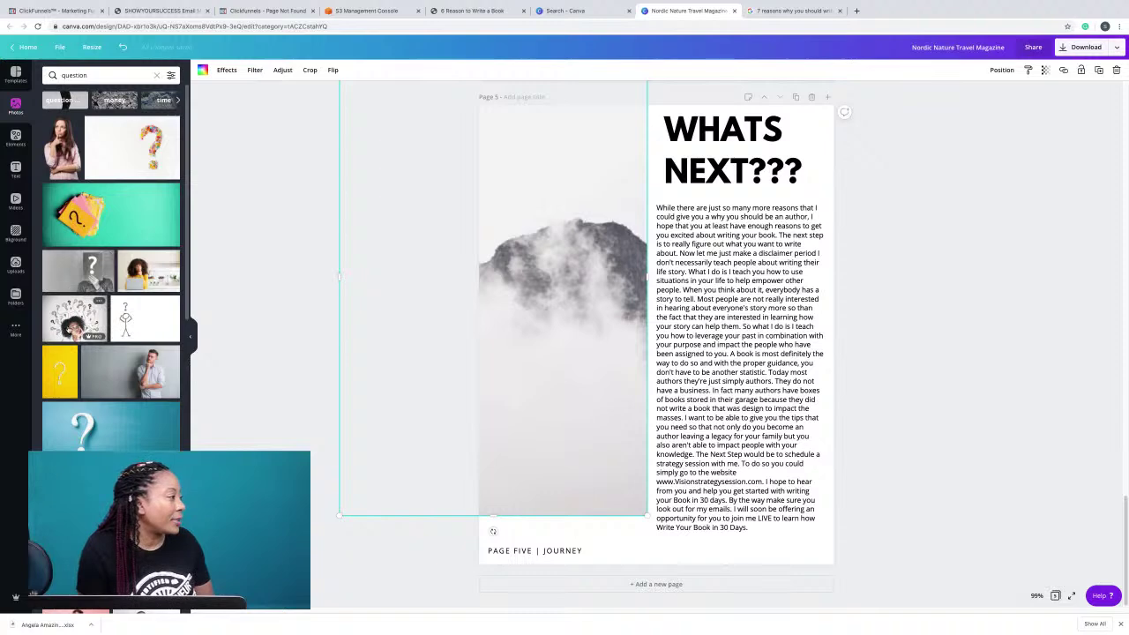
Replace the mountain photo with the woman surrounded by question marks, and shift the image within its frame so her face is fully visible.
left_click_drag(491, 215, 546, 256)
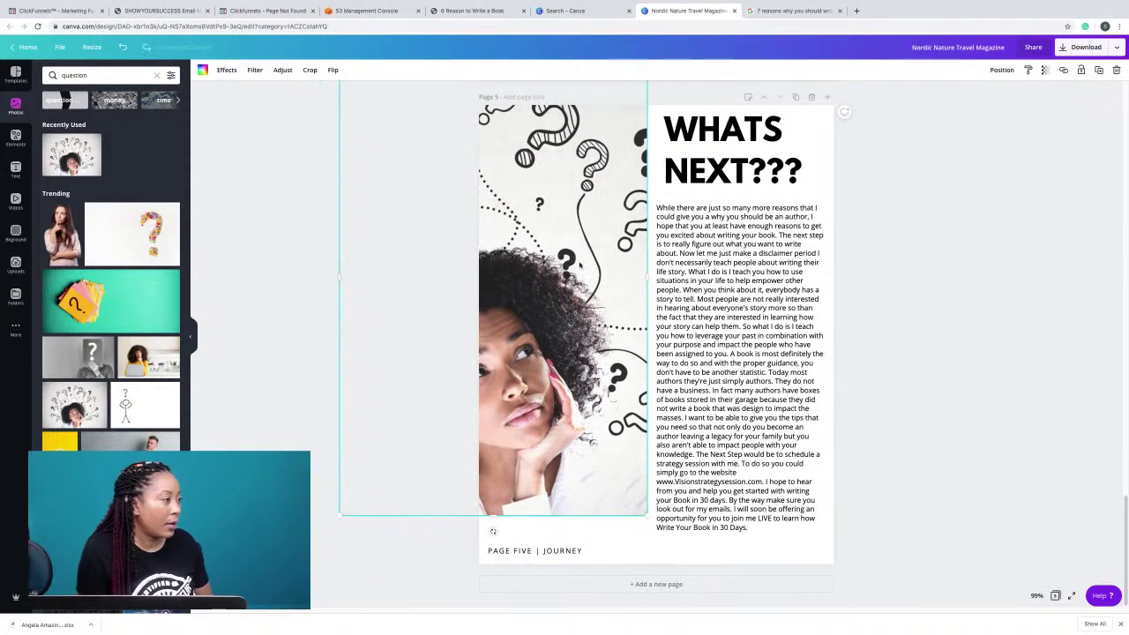
double_click(546, 267)
left_click_drag(551, 268, 603, 272)
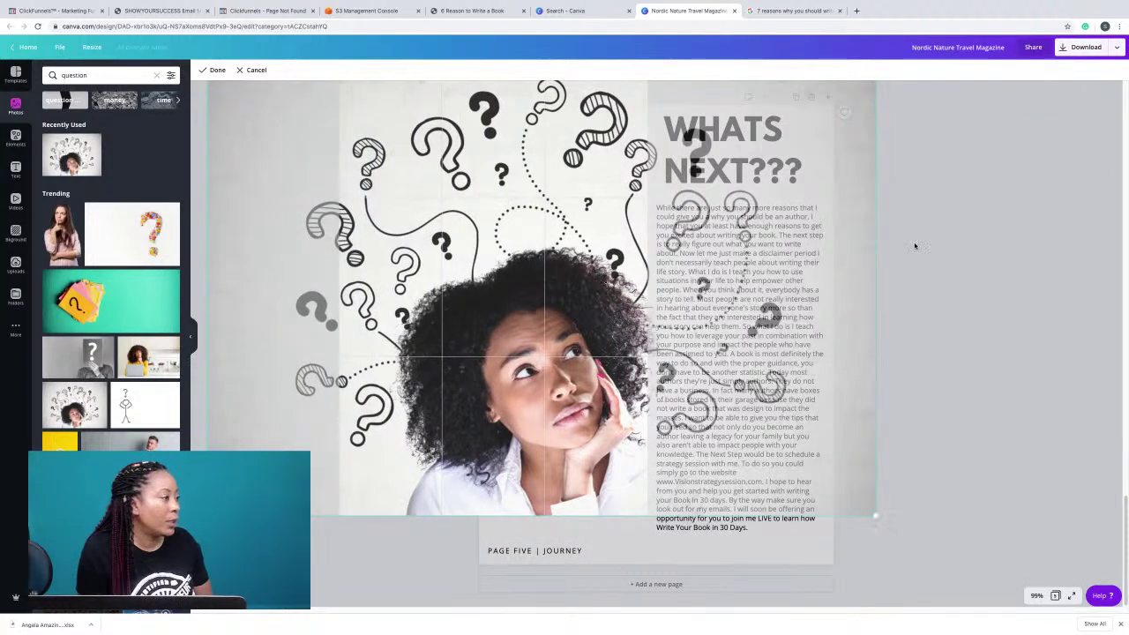
left_click(915, 244)
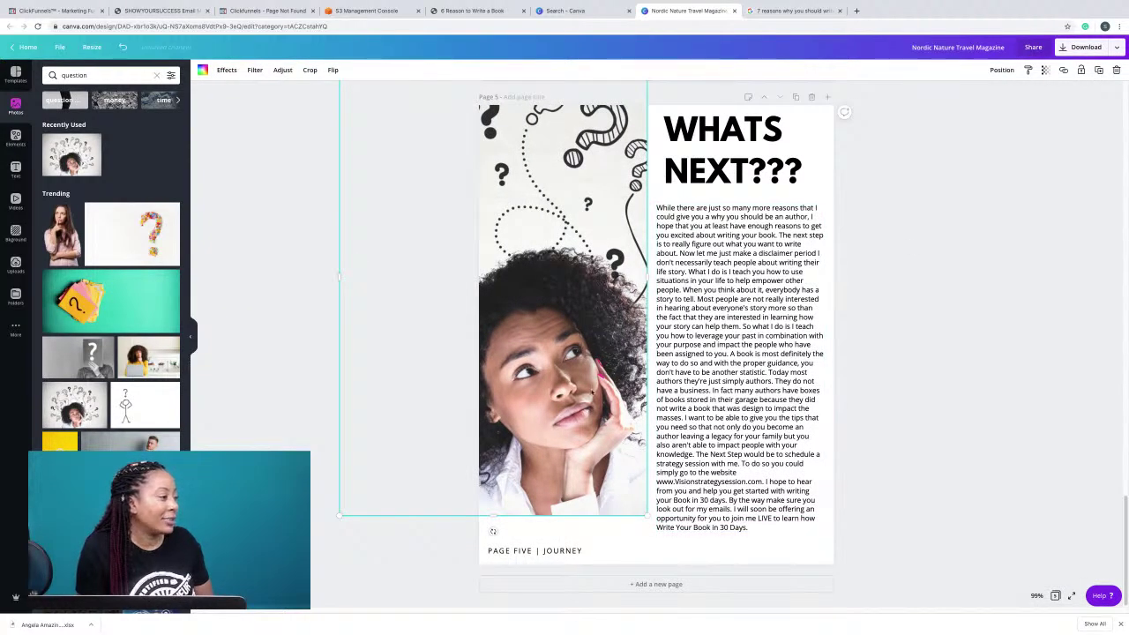
Duplicate the BOOK ProfitsCLUB logo at the foot of page 4 and move the copy onto page 5.
scroll(728, 322, "up", 3)
left_click(658, 287)
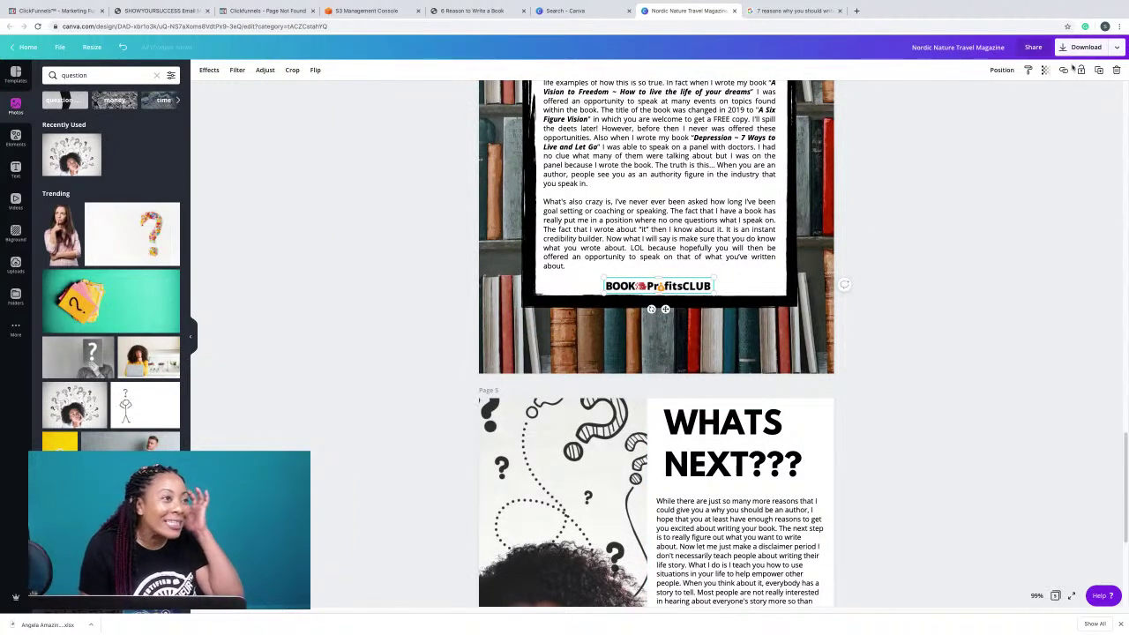
left_click(1098, 69)
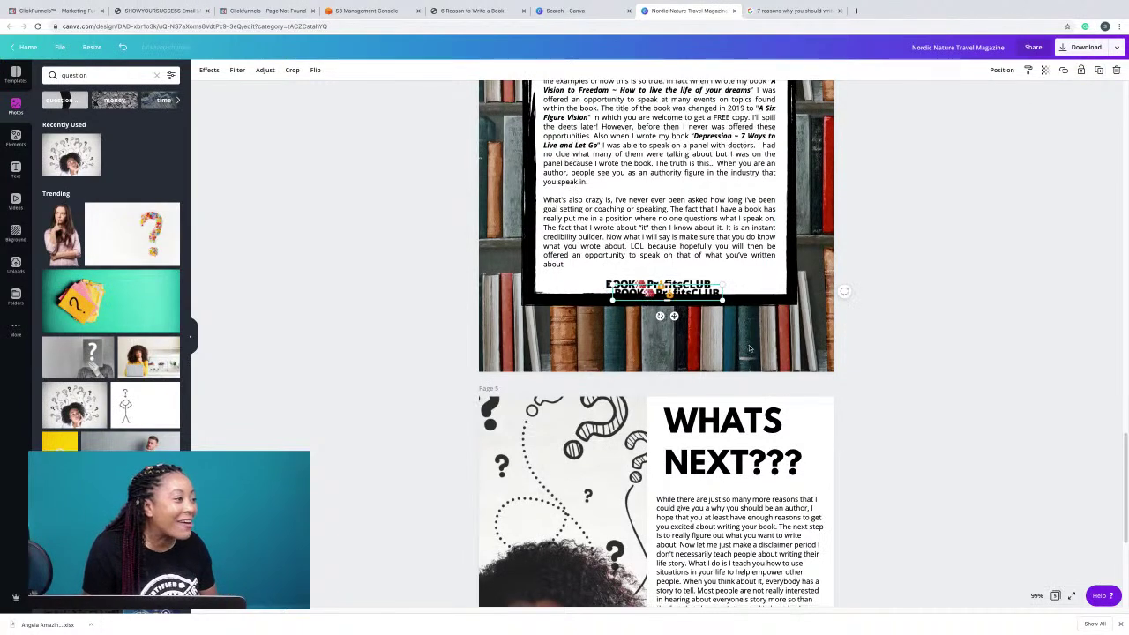
scroll(682, 349, "down", 5)
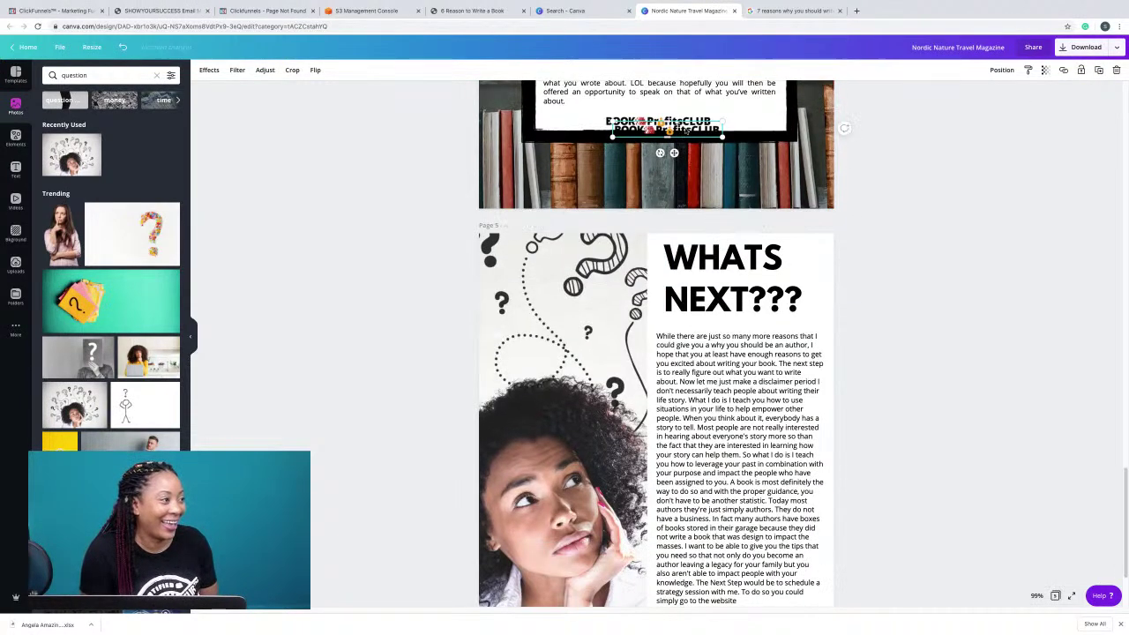
key("Delete")
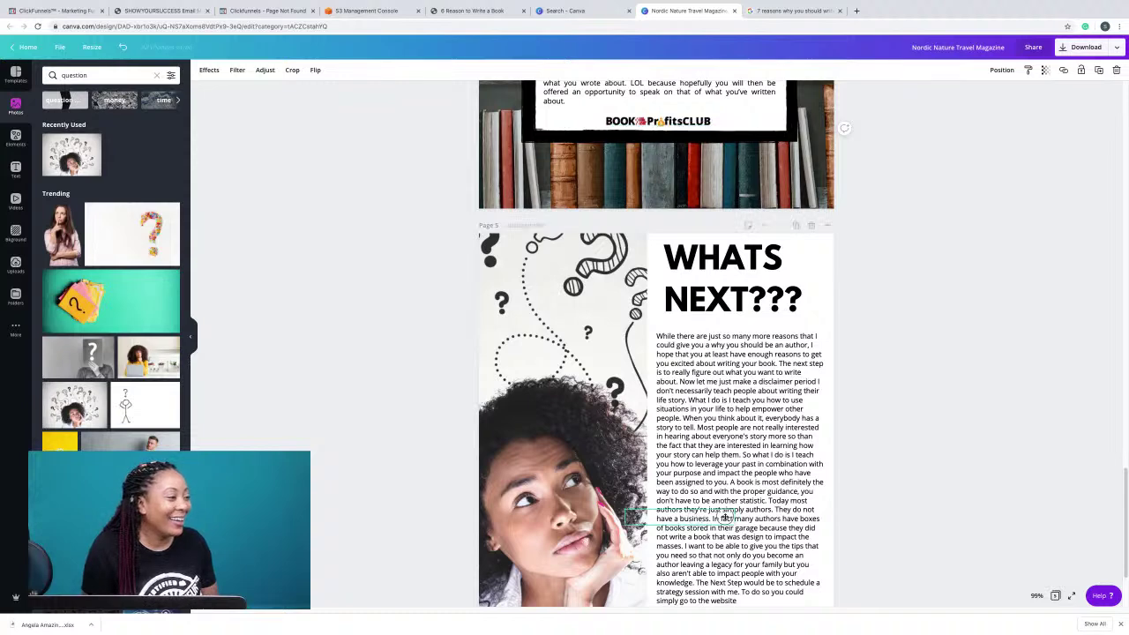
scroll(745, 452, "down", 3)
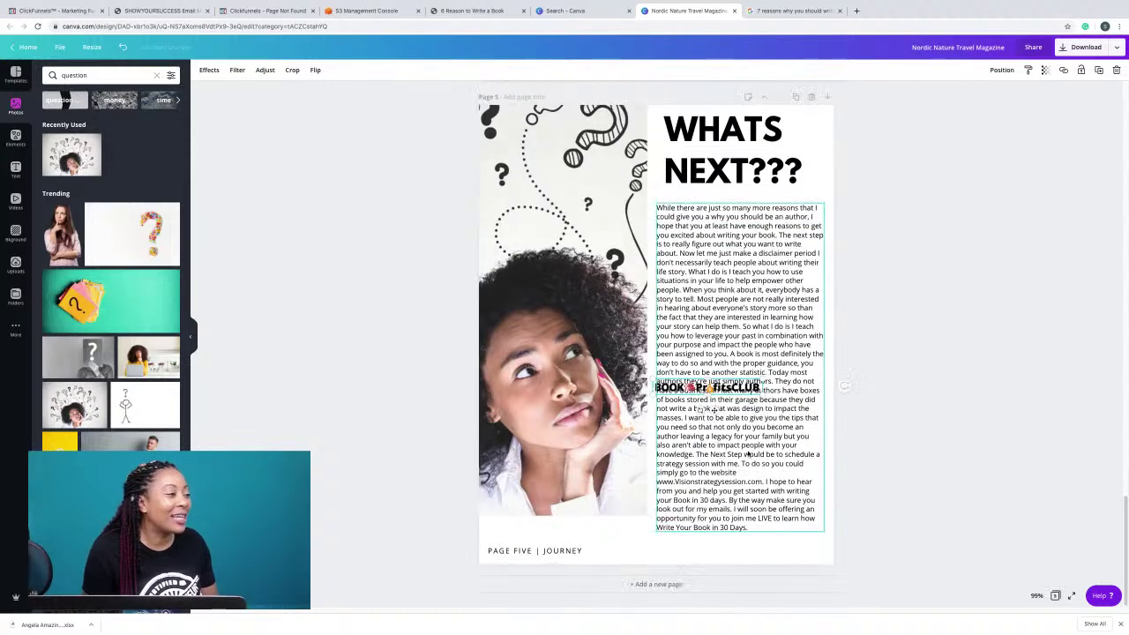
Delete the "PAGE FIVE | JOURNEY" footer and place the BOOK ProfitsCLUB logo in its spot beneath the photo.
left_click(569, 550)
key("Delete")
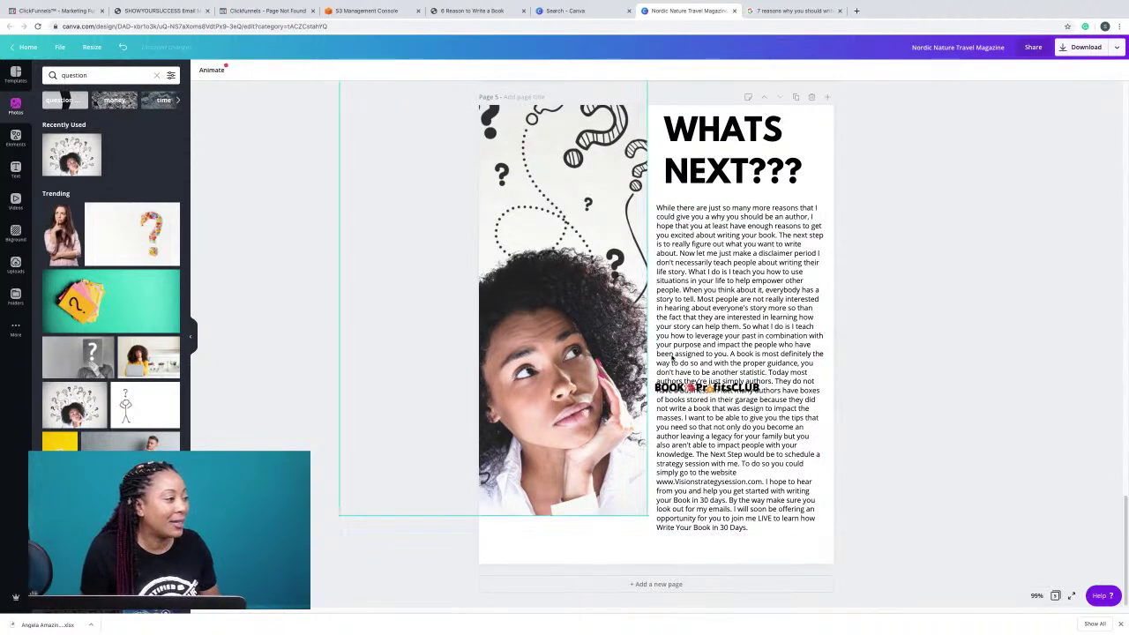
left_click(700, 404)
left_click_drag(596, 551, 542, 550)
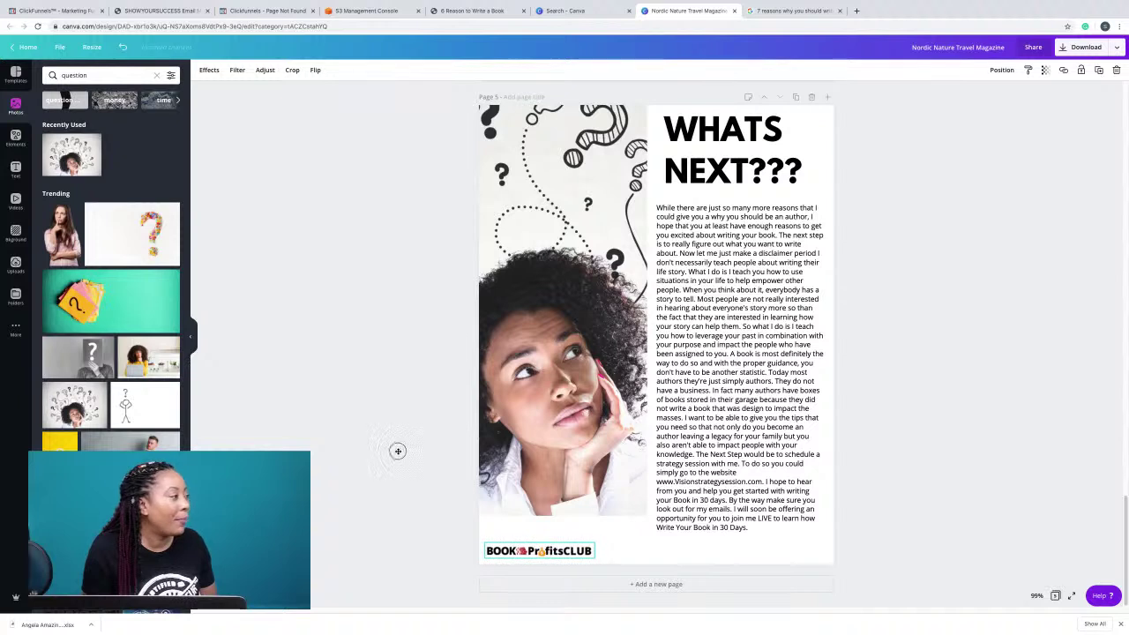
key("Escape")
scroll(111, 264, "down", 5)
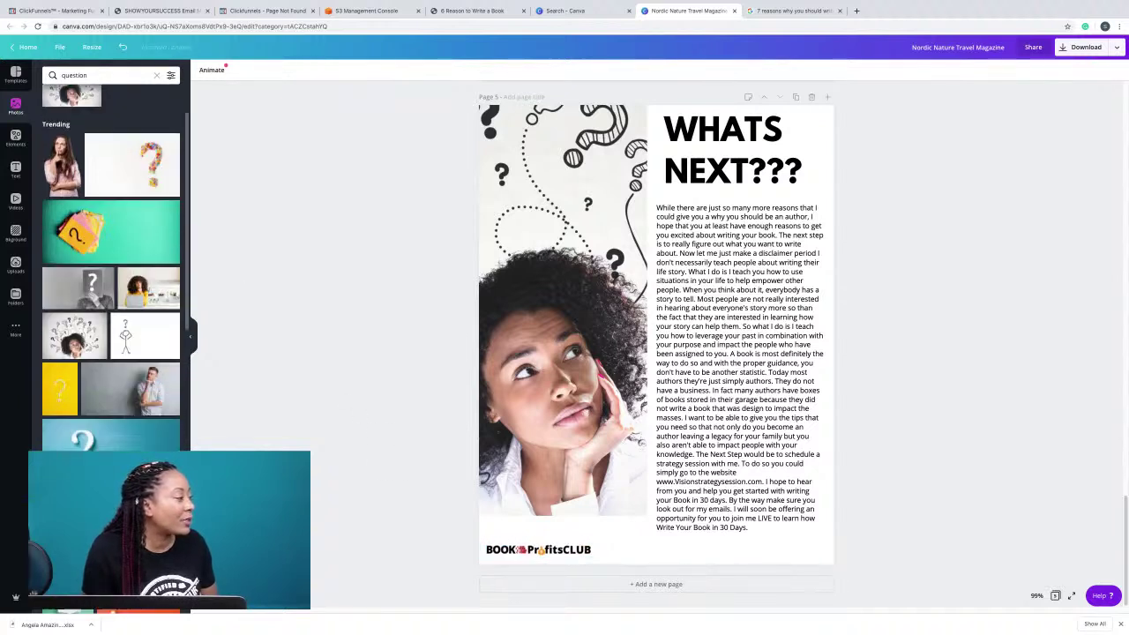
scroll(111, 443, "up", 8)
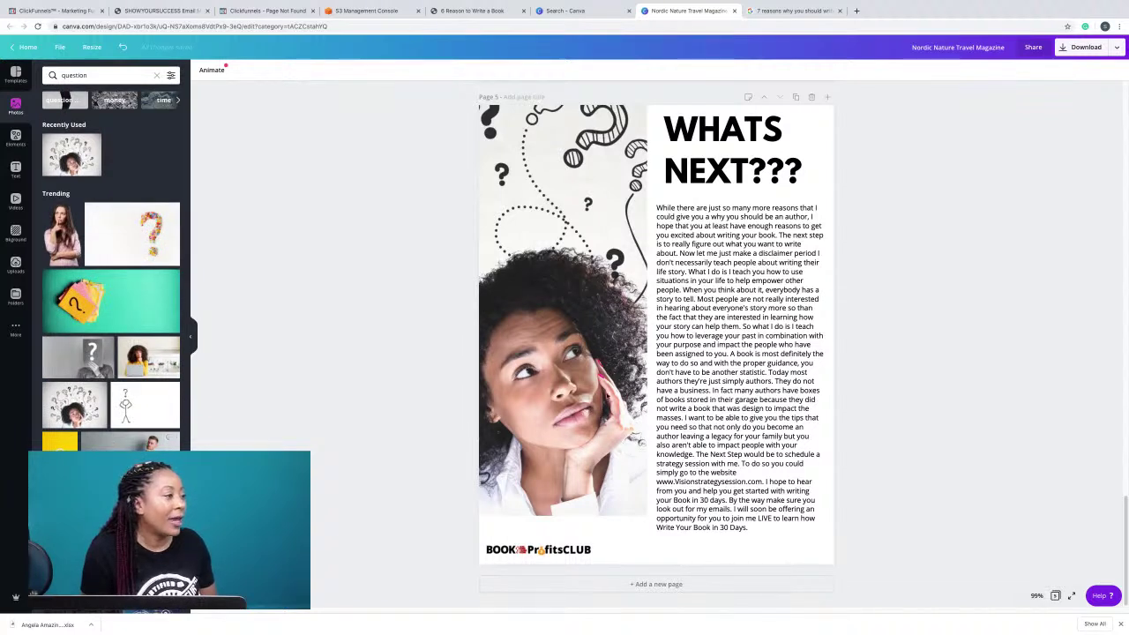
Insert a line break before "The Next Step would be to schedule a strategy session" in the page 5 body text.
left_click(761, 477)
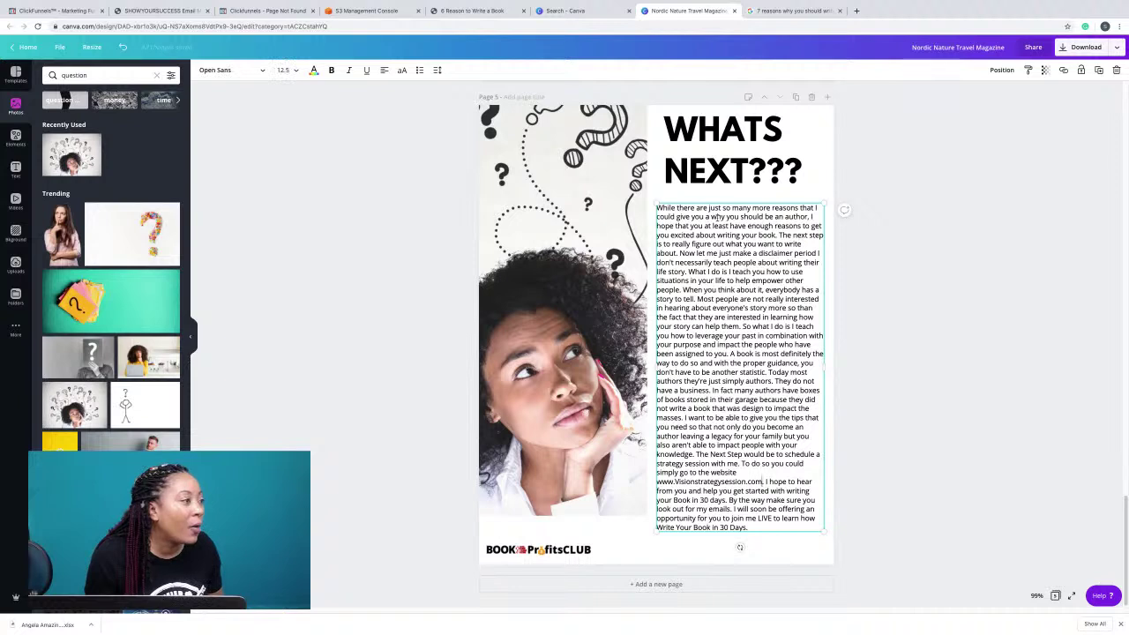
left_click(705, 455)
key("Return")
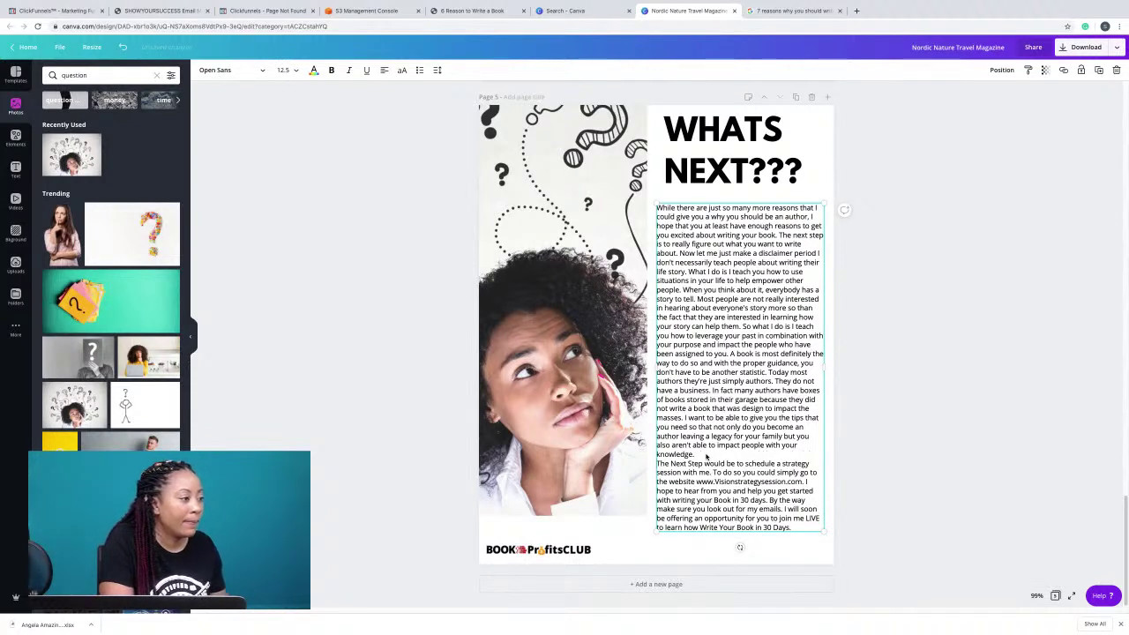
Add a blank line before the closing paragraph of page 5's body text and make its opening words "The Next Step" bold.
key("Return")
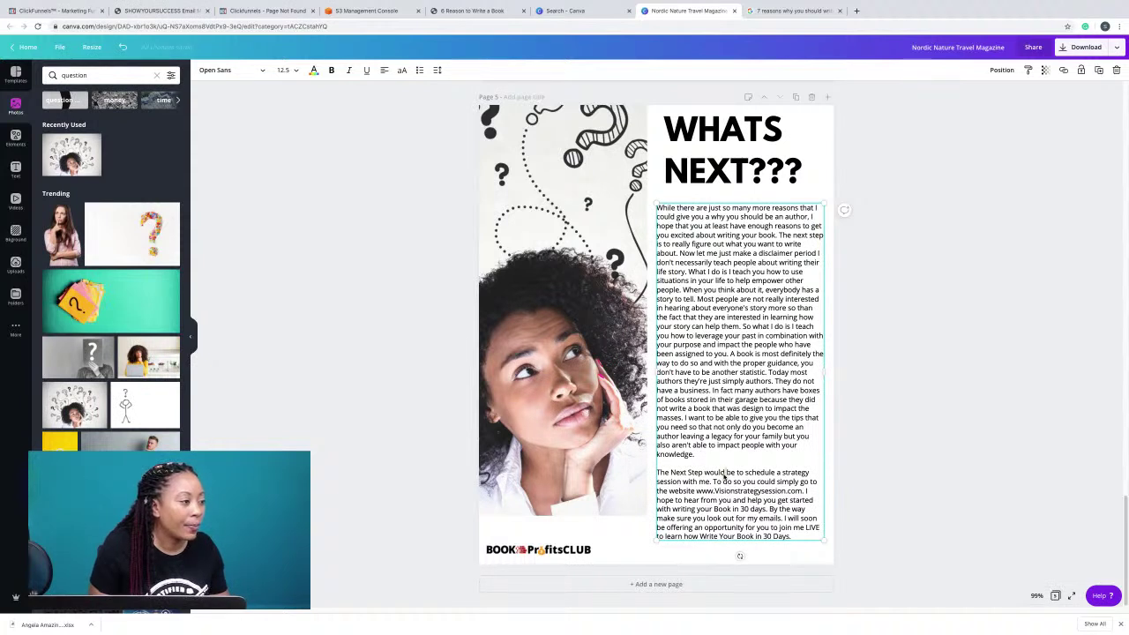
left_click_drag(704, 474, 657, 474)
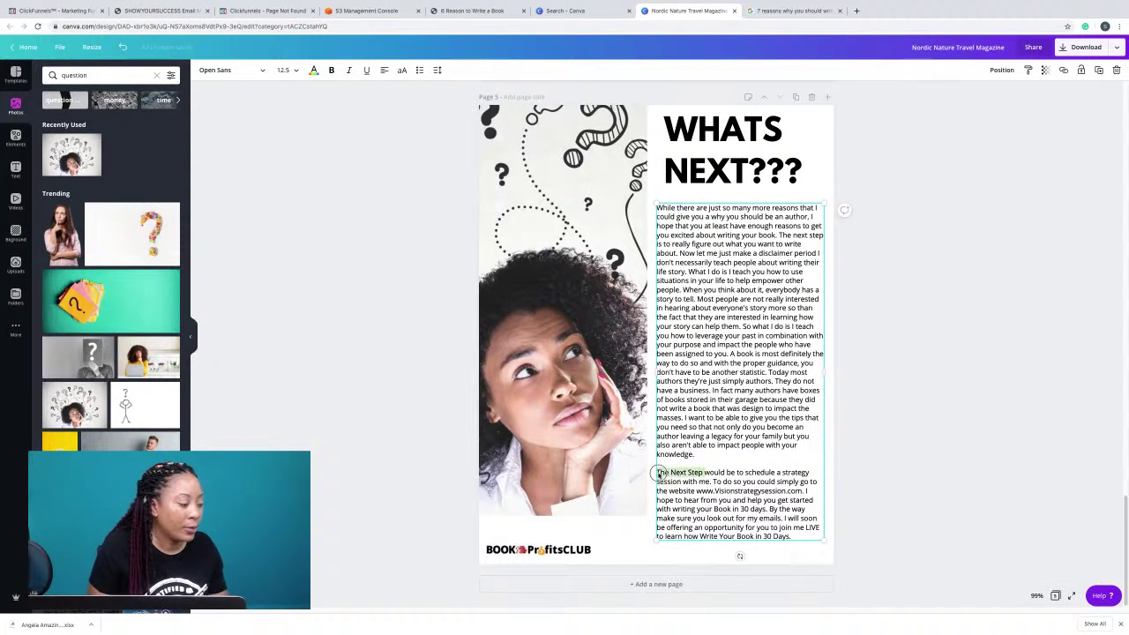
key("ctrl+b")
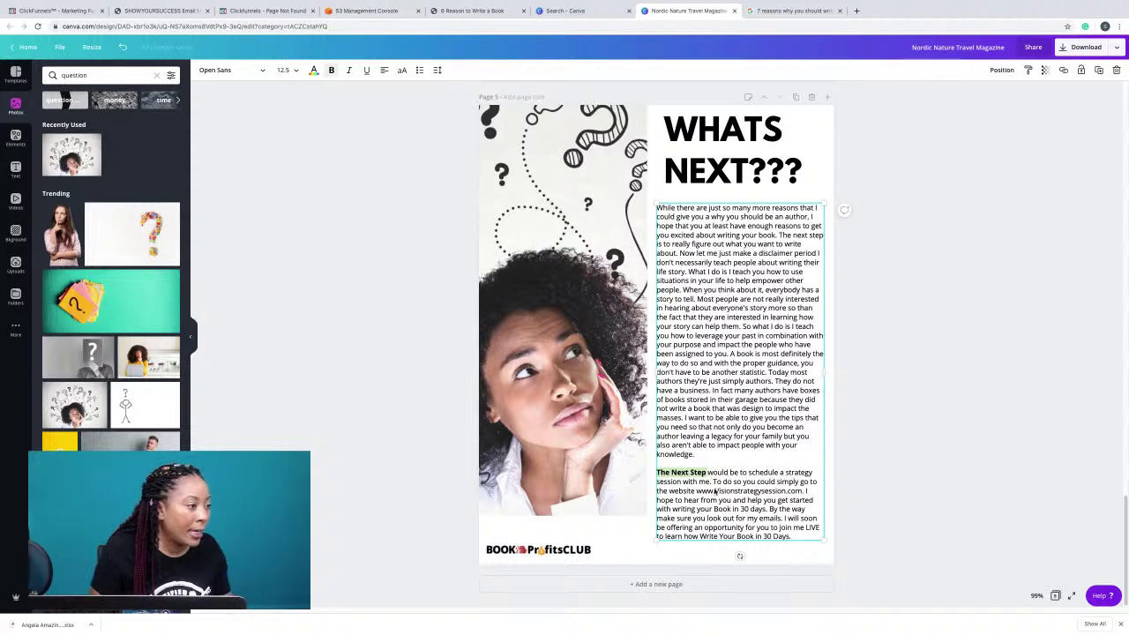
left_click(716, 493)
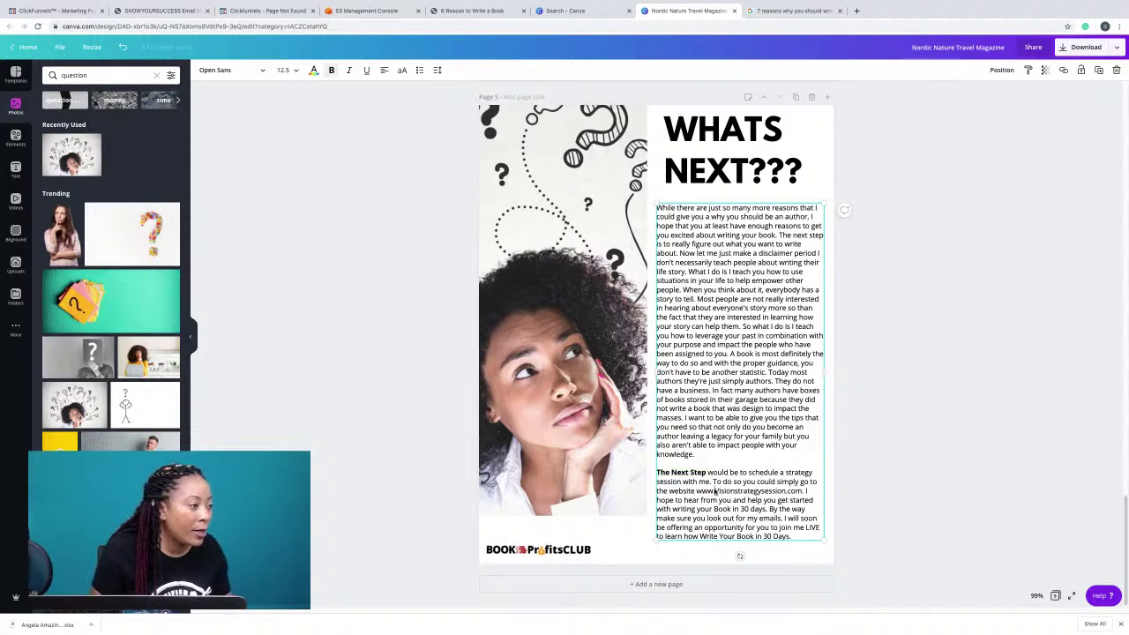
left_click(788, 493, "shift")
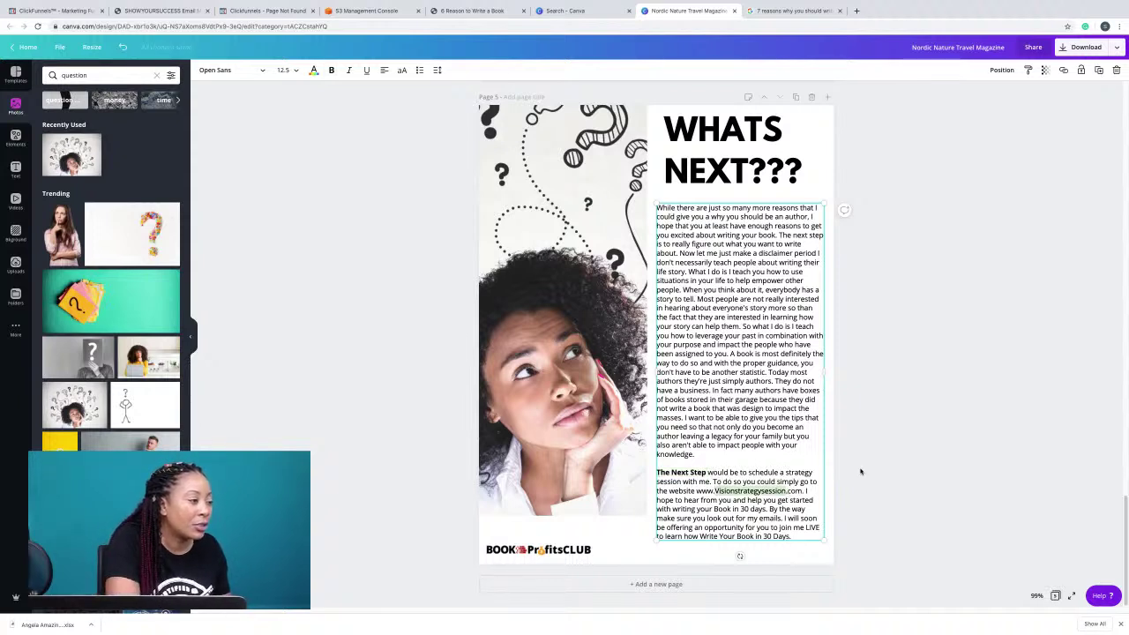
type("VisionDiscove")
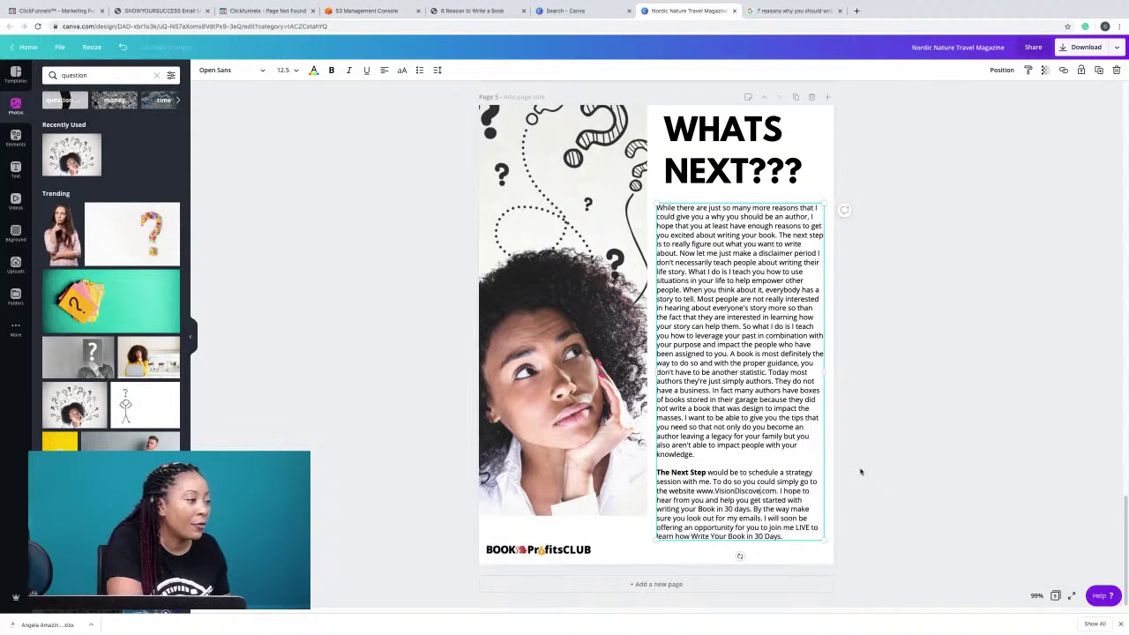
type("rySession")
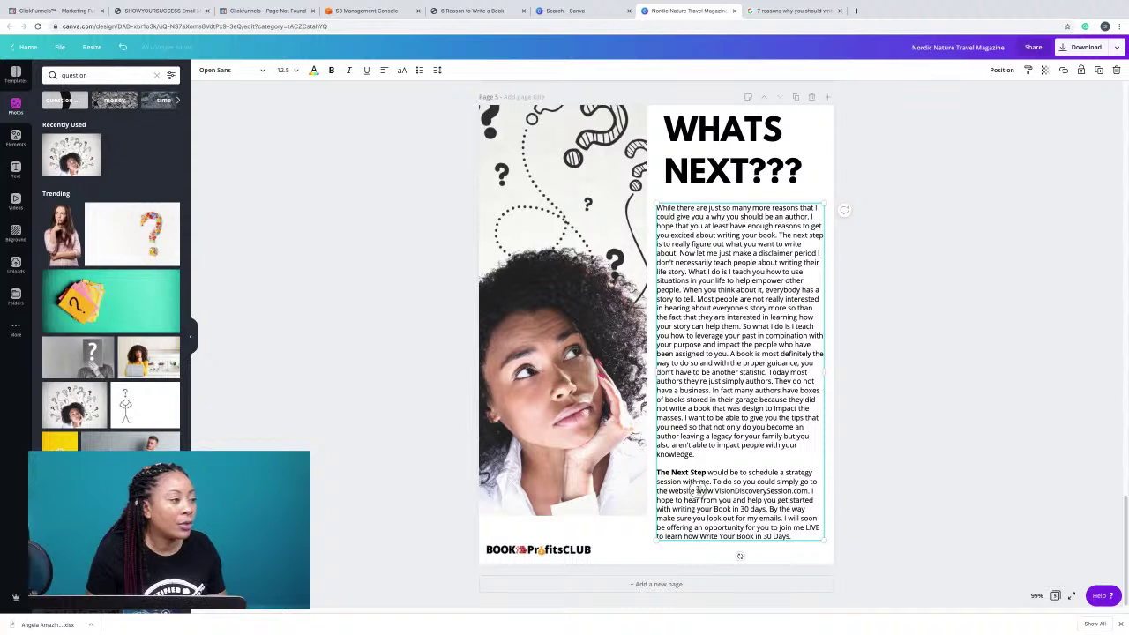
double_click(805, 490)
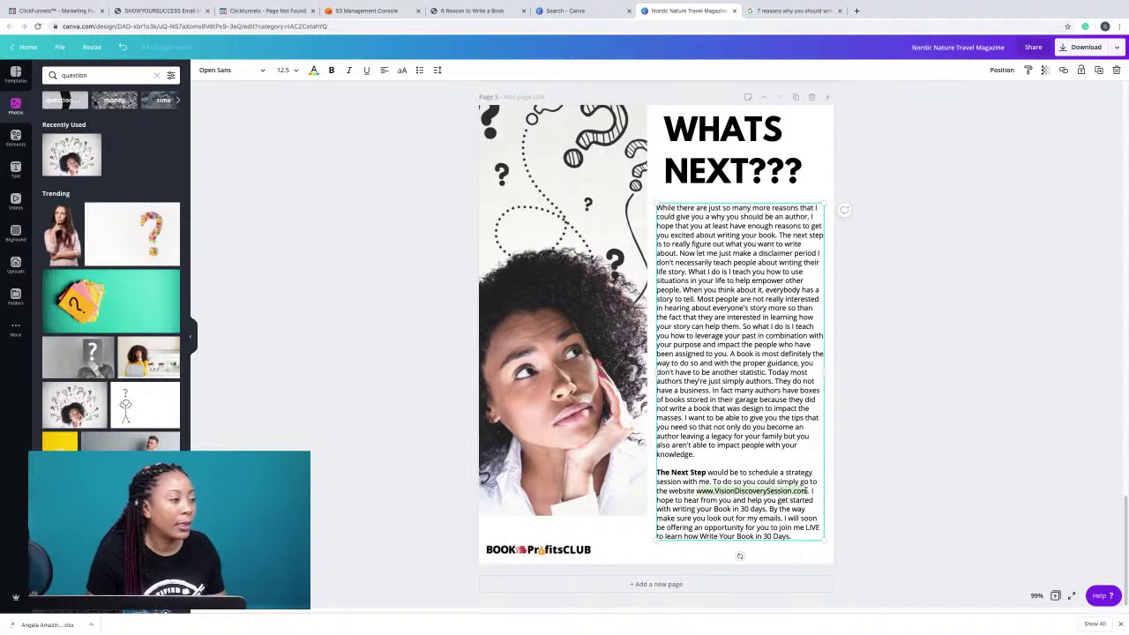
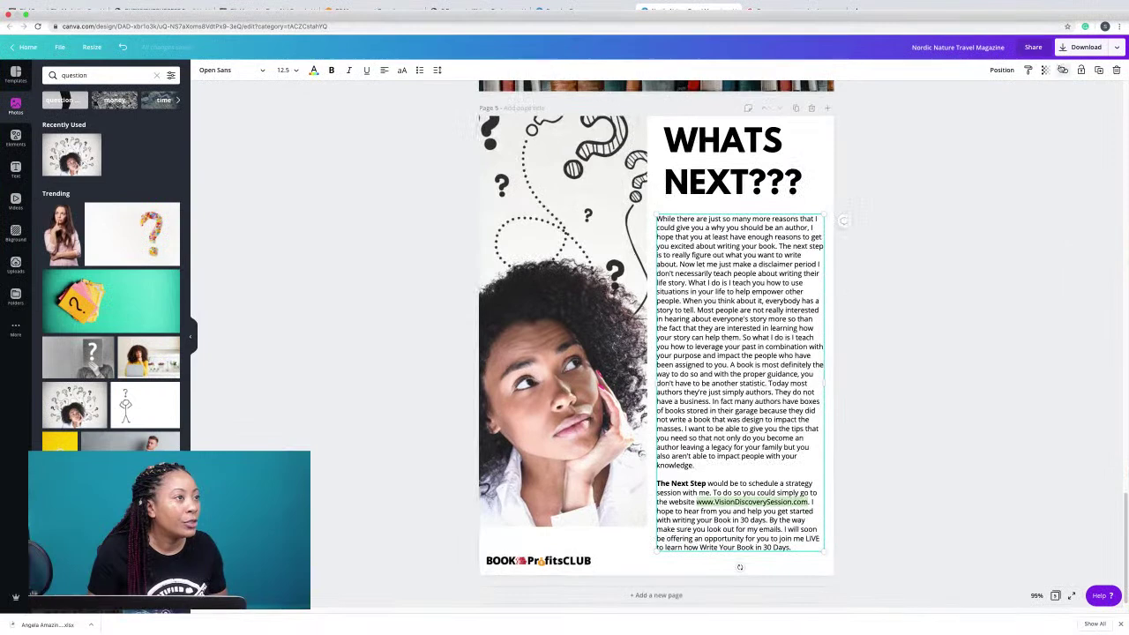
left_click(1064, 74)
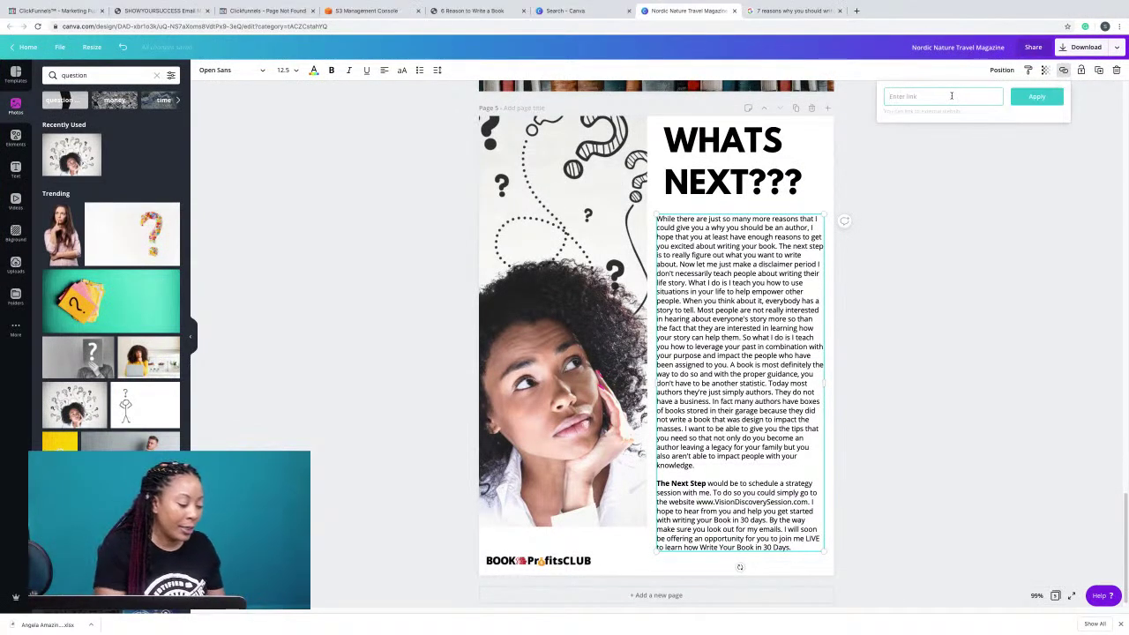
left_click(723, 523)
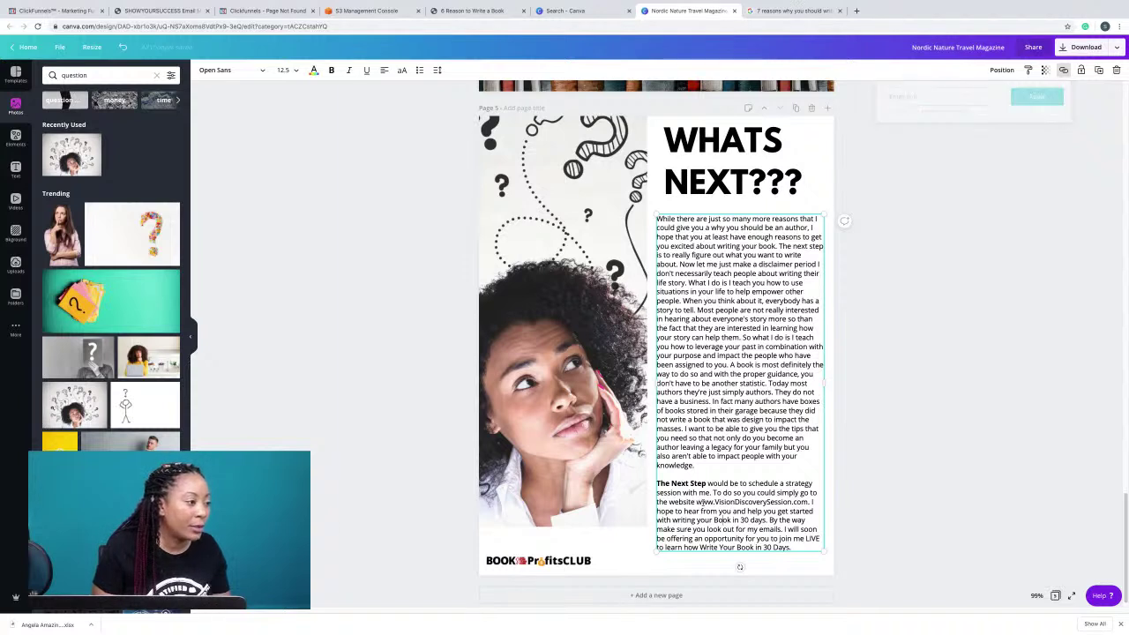
left_click_drag(697, 501, 806, 501)
key("ctrl+c")
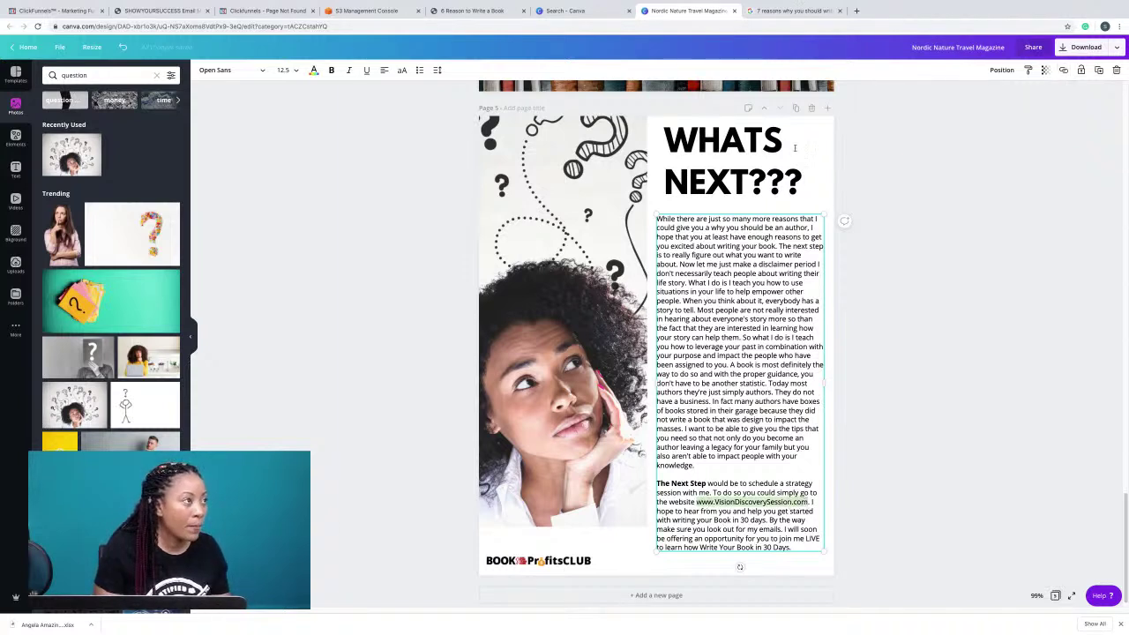
left_click(855, 10)
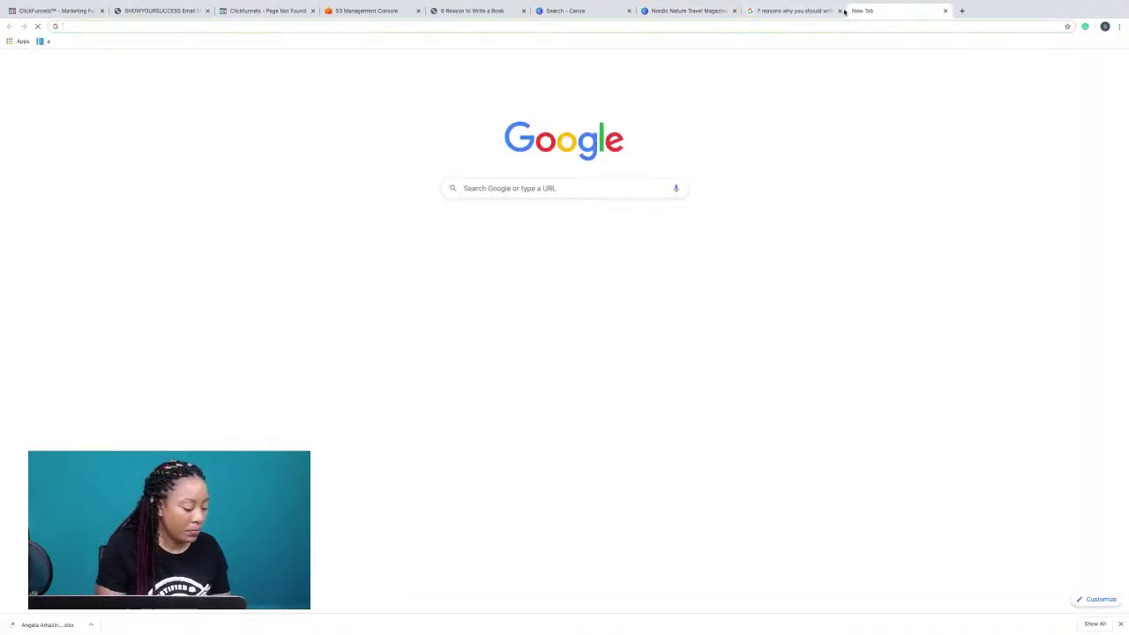
key("ctrl+v")
key("Return")
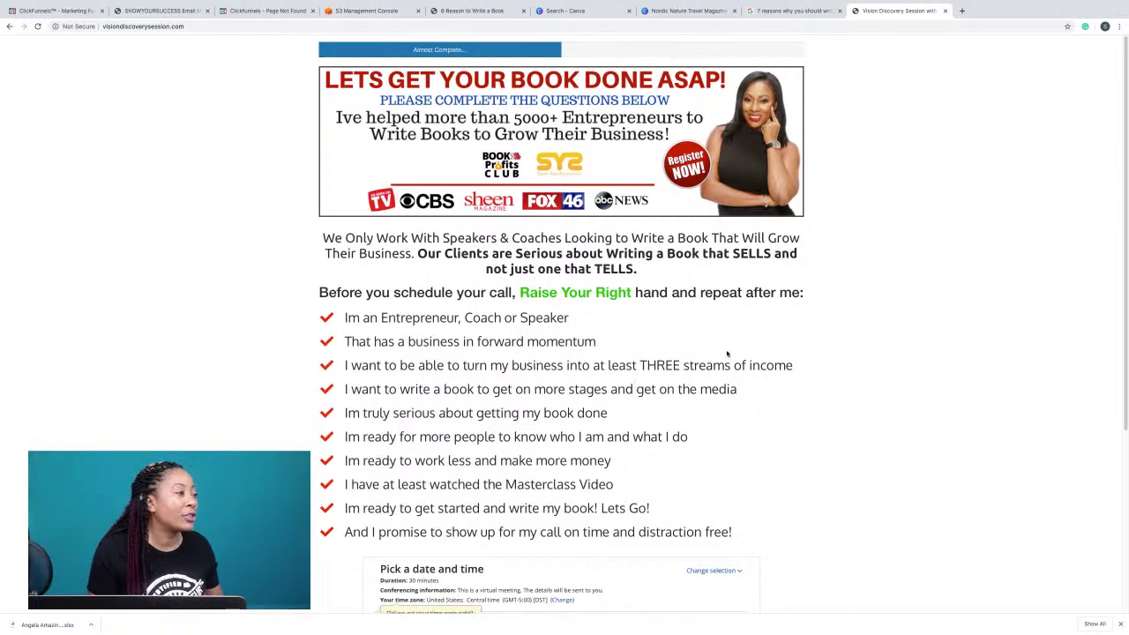
Choose the 3:00 PM slot on Thu, Jun 11, 2020 in the booking calendar and continue to the information form.
scroll(727, 354, "down", 3)
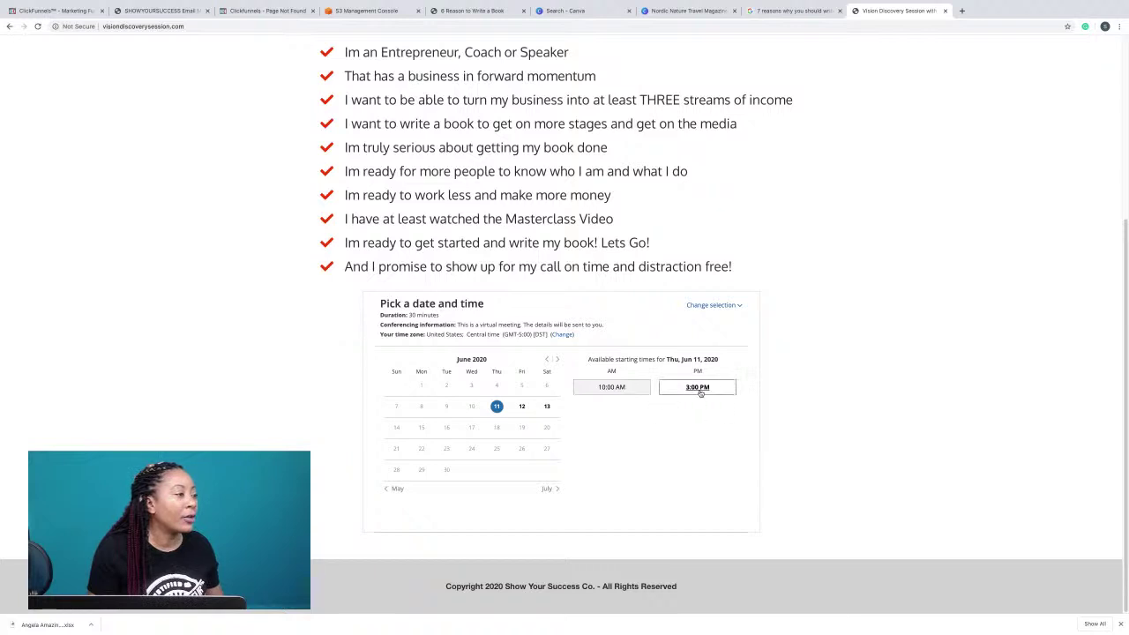
left_click(700, 390)
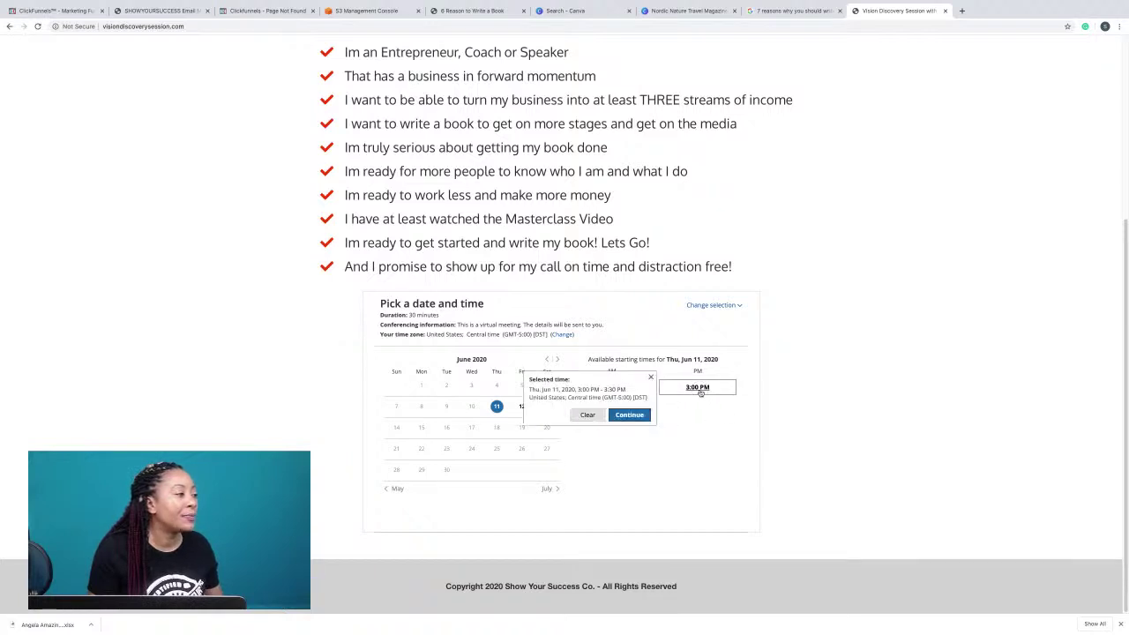
left_click(629, 415)
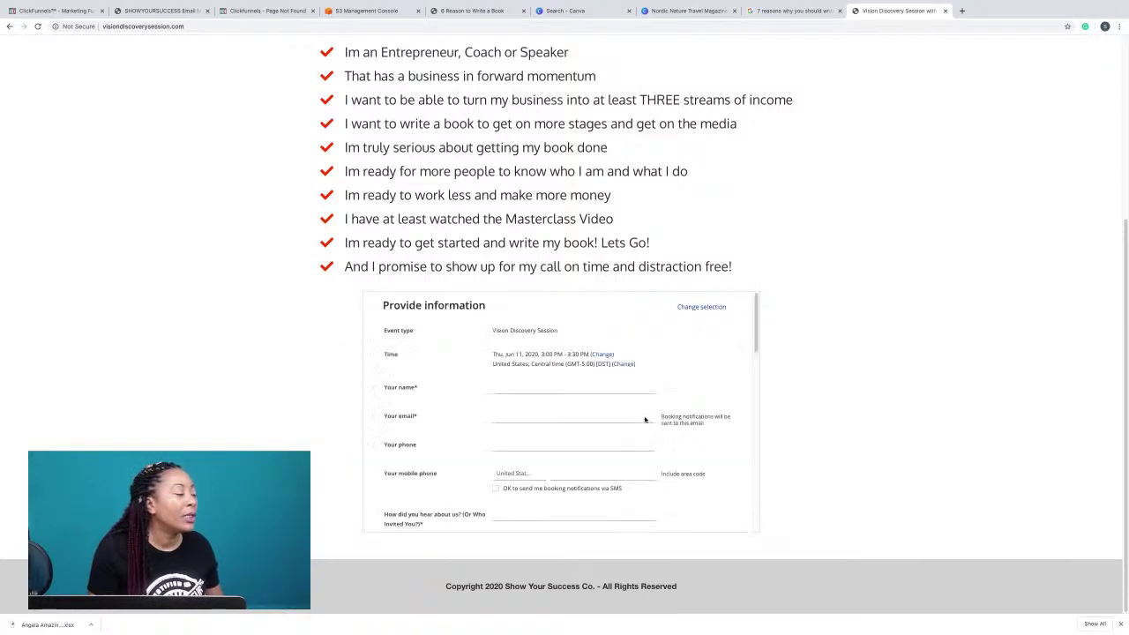
Examine the booking form's questions from start to end and check the page behind its 40 Min Masterclass Training registration link.
scroll(651, 412, "down", 5)
scroll(650, 412, "down", 8)
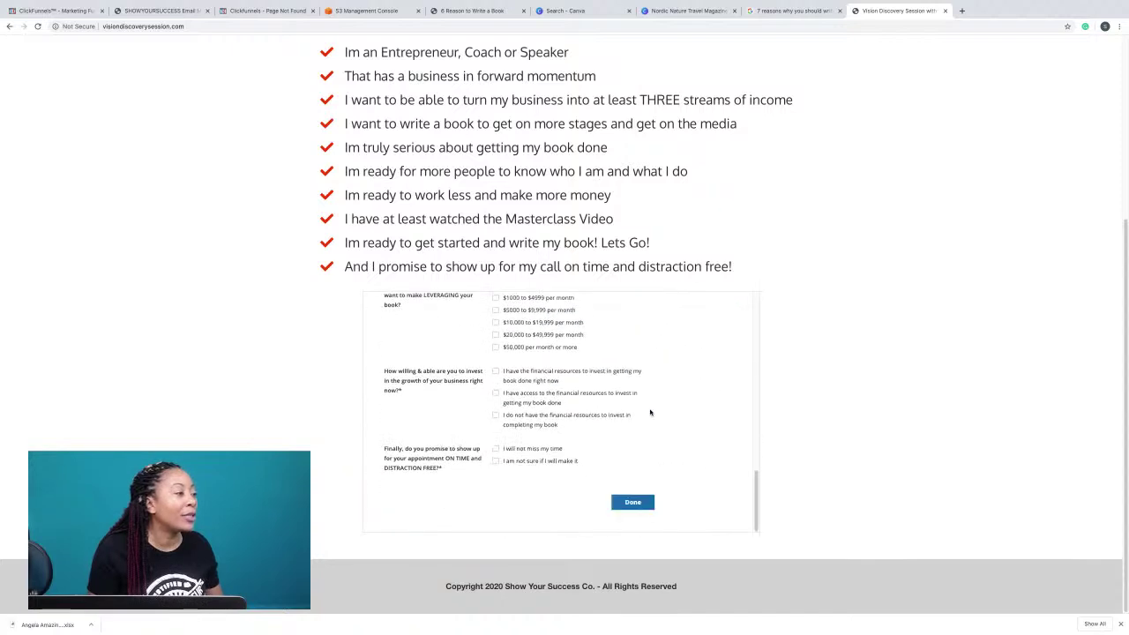
scroll(651, 412, "up", 12)
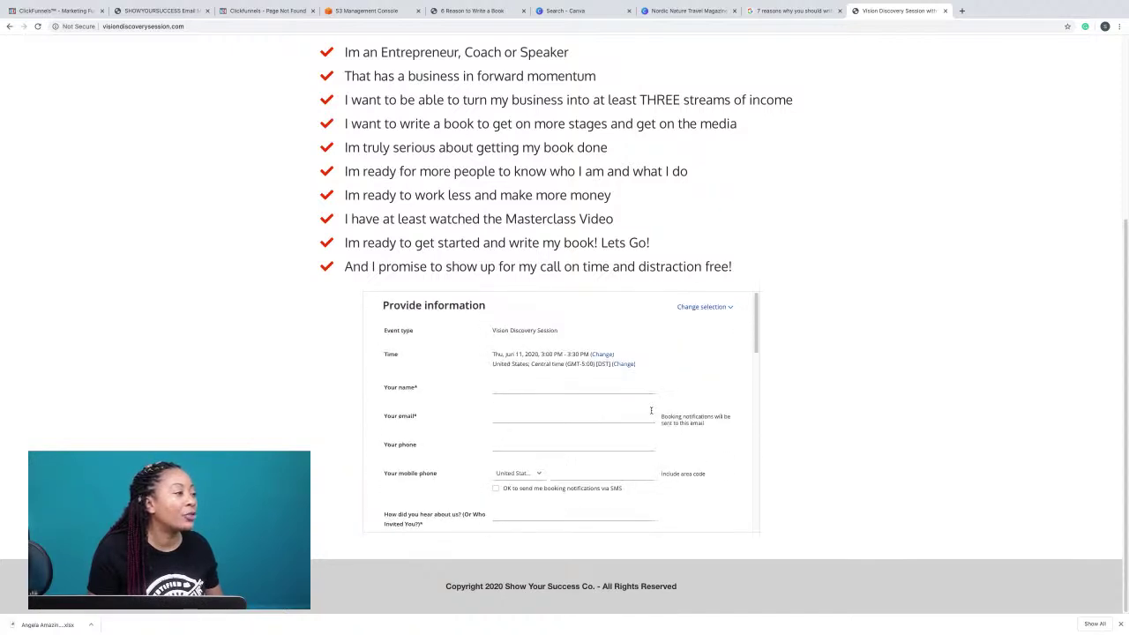
scroll(651, 411, "down", 12)
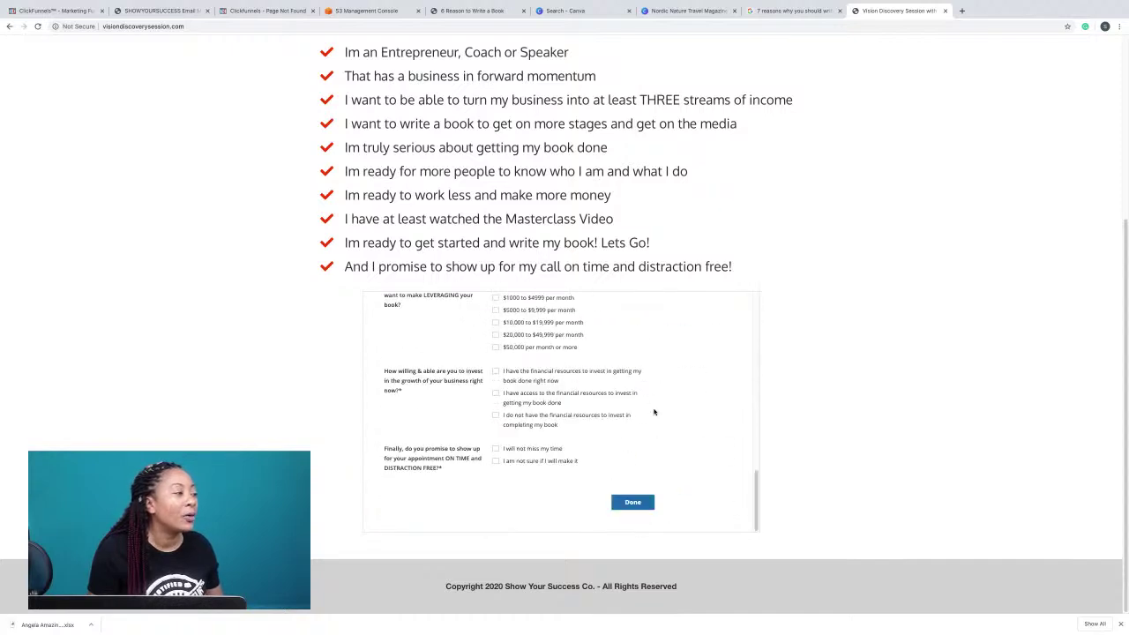
scroll(653, 412, "up", 4)
scroll(651, 412, "up", 4)
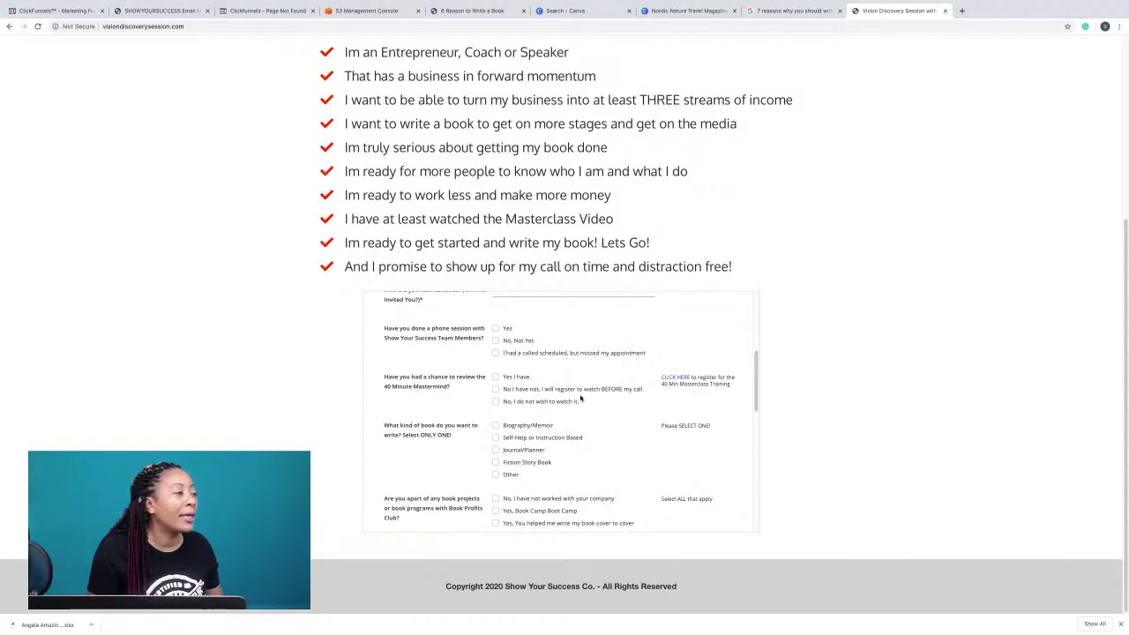
left_click(675, 378)
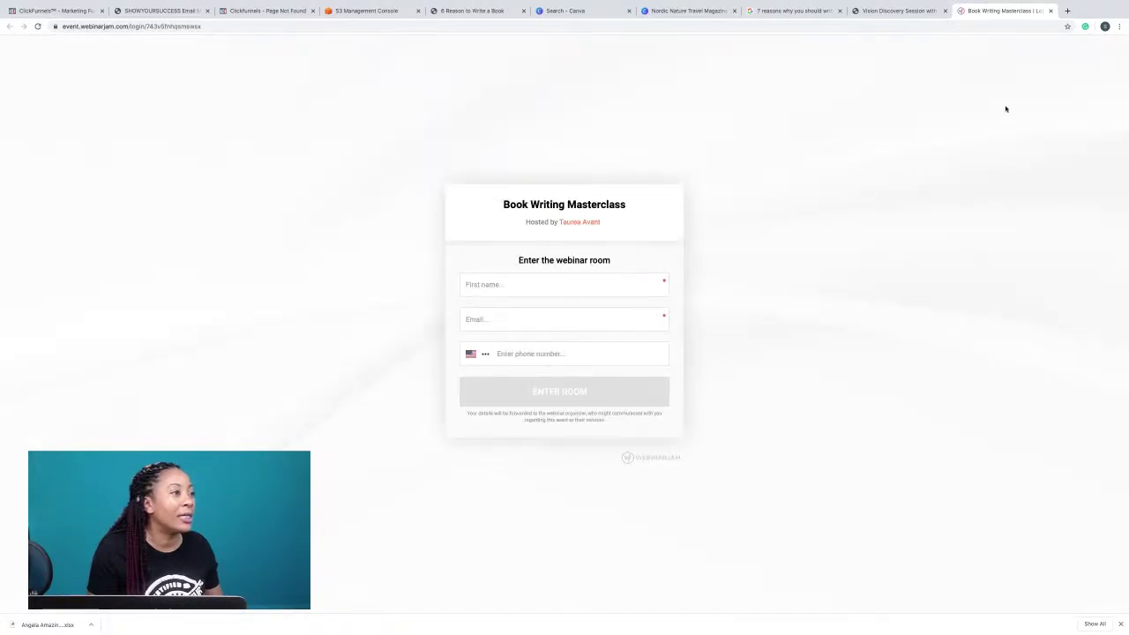
left_click(1051, 10)
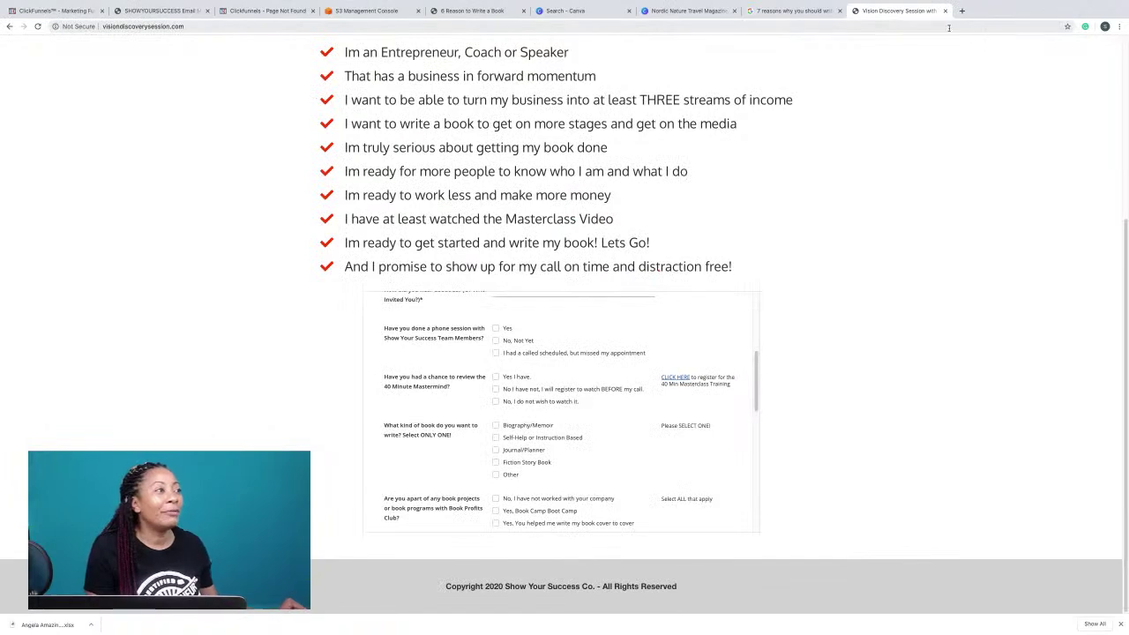
left_click(801, 26)
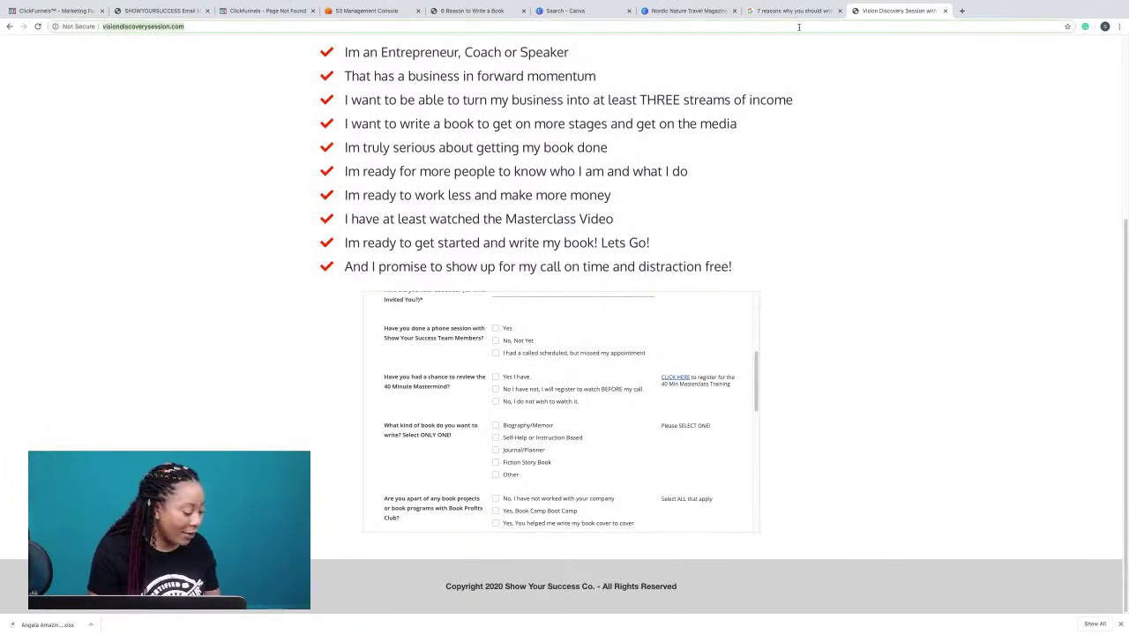
left_click(687, 12)
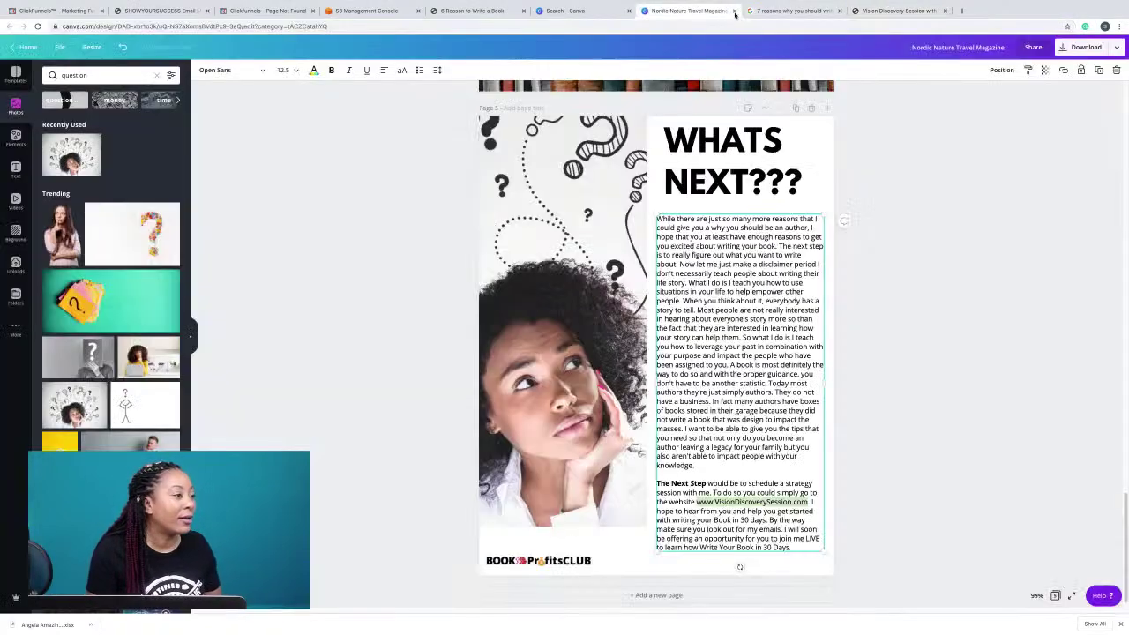
left_click(1062, 70)
left_click(975, 92)
key("ctrl+v")
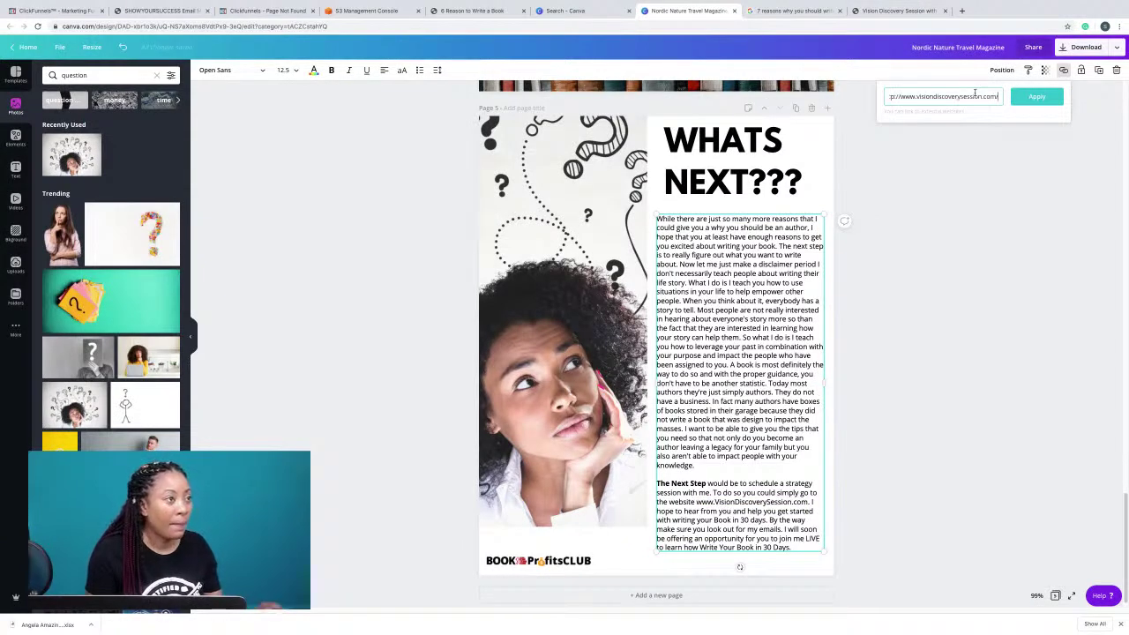
left_click(1028, 102)
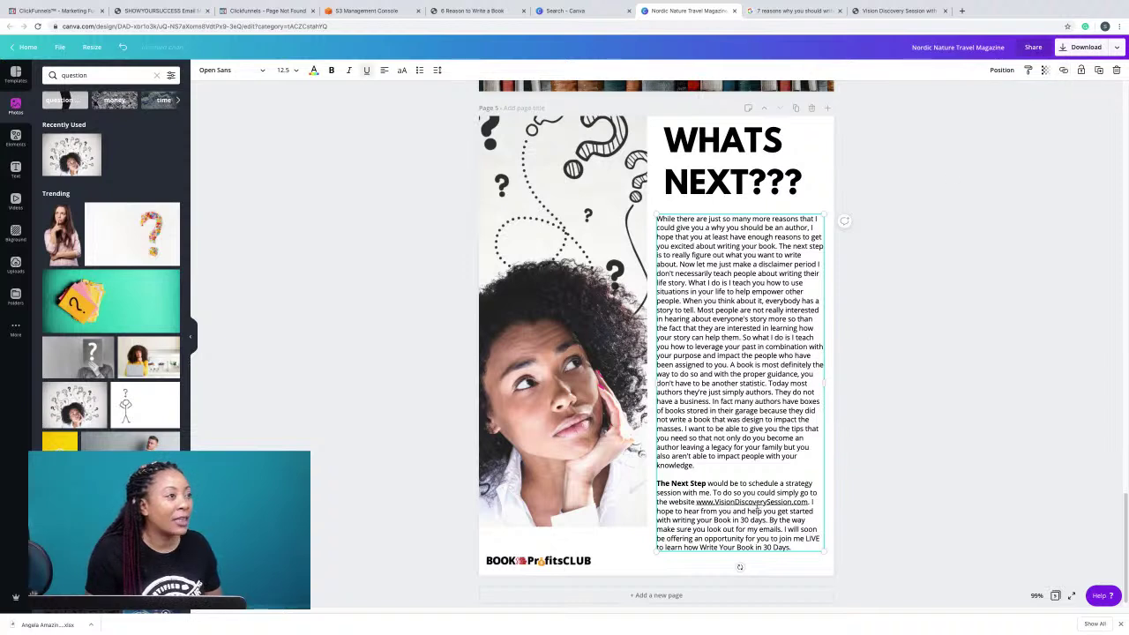
left_click(859, 342)
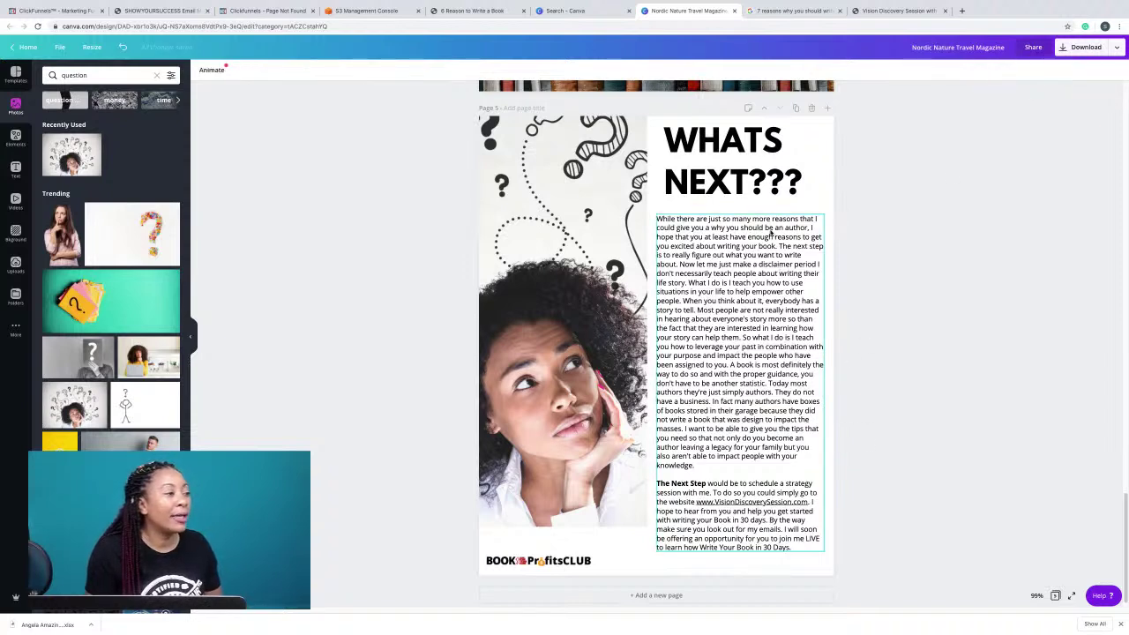
Download all five pages of the design as PDF Print and dismiss the publishing message.
scroll(774, 282, "up", 2)
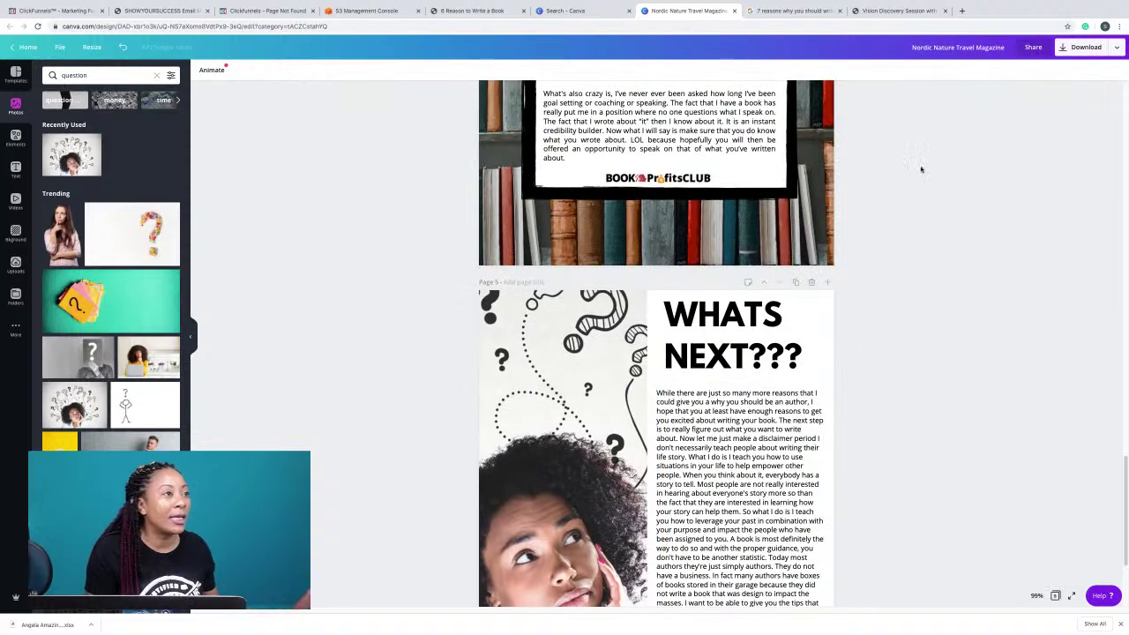
left_click(1080, 48)
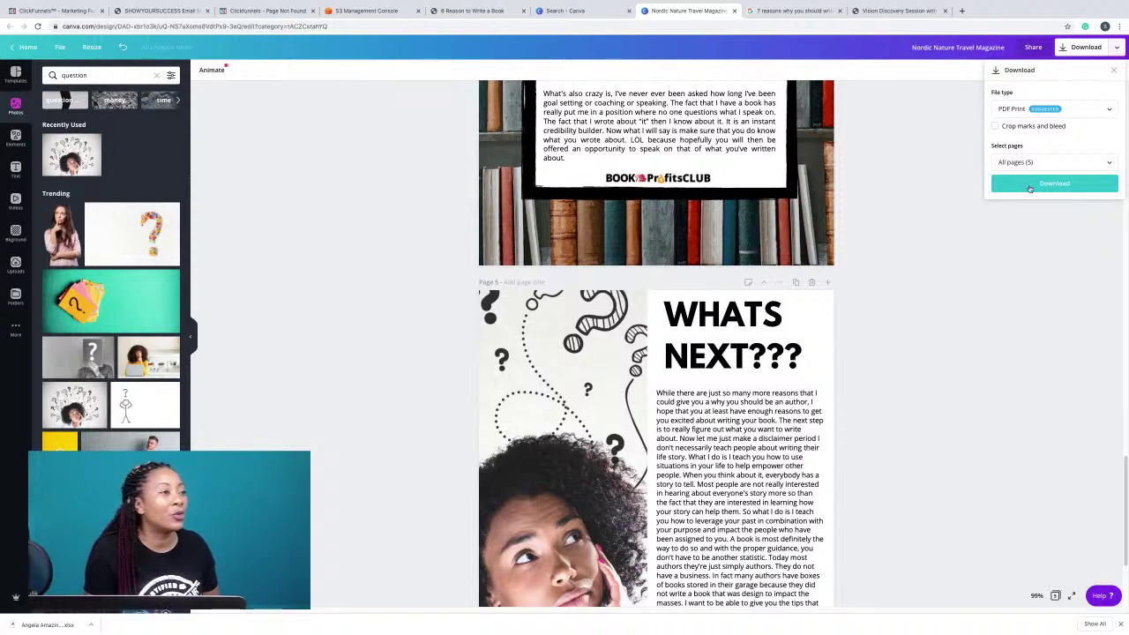
left_click(1030, 185)
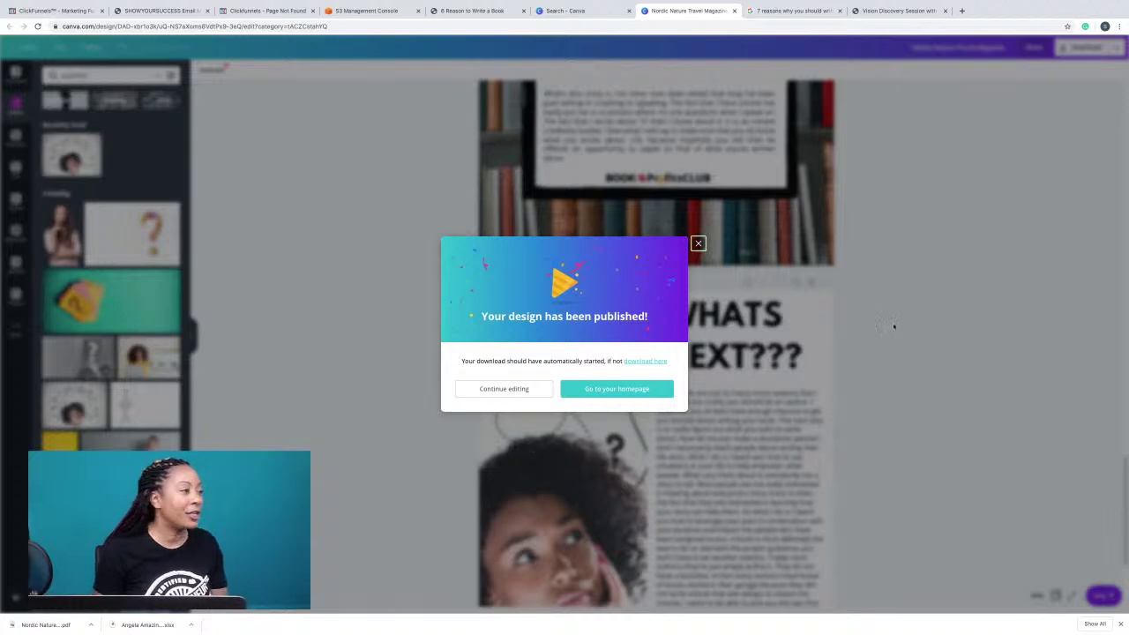
left_click(698, 244)
Rename the design as 7 Reasons Why You Should Write a Book.
scroll(872, 218, "up", 3)
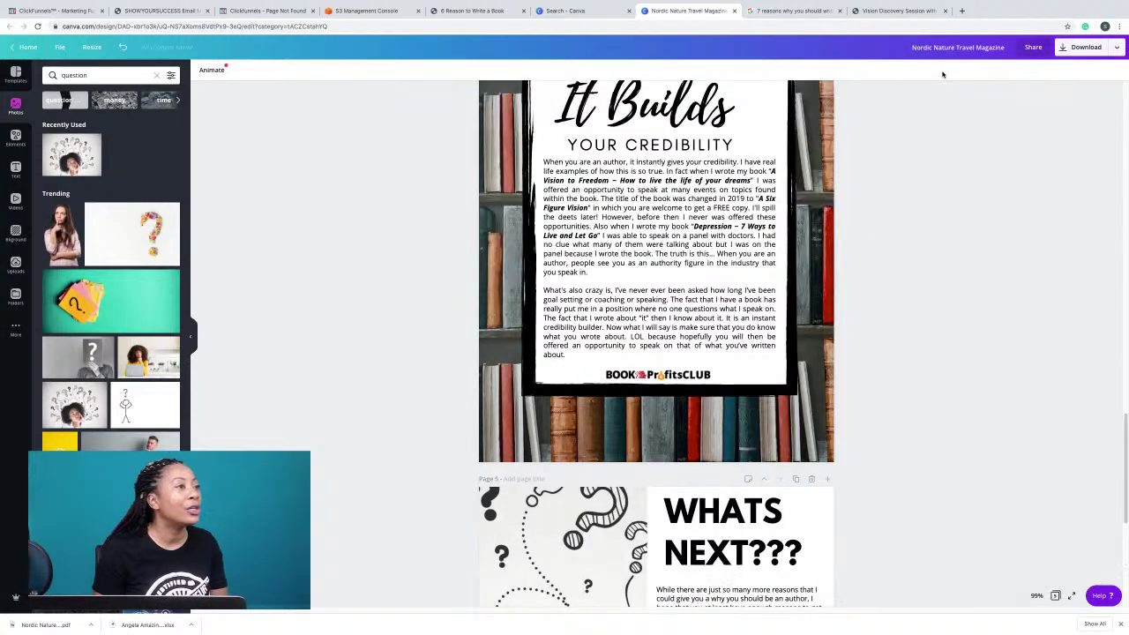
left_click(933, 47)
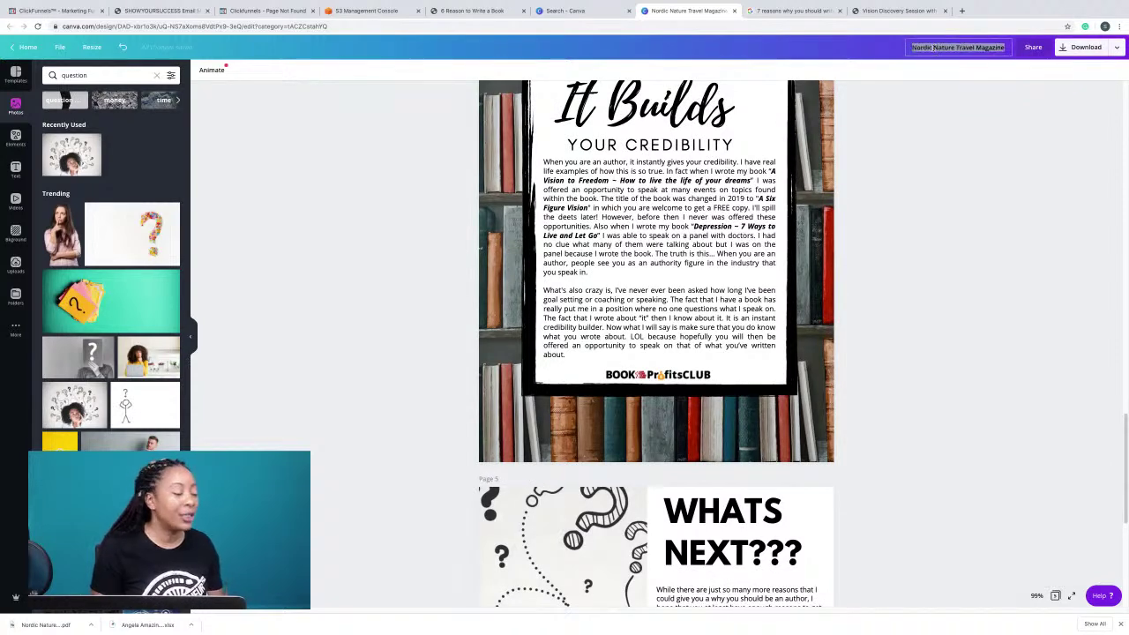
type("7 Re")
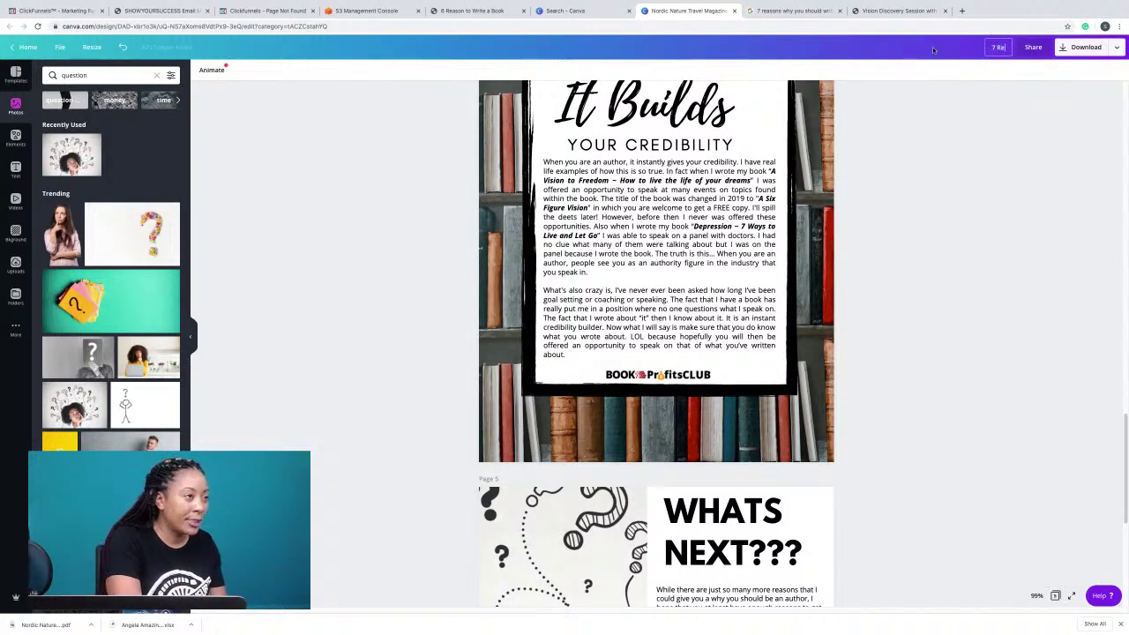
type("asons Why You")
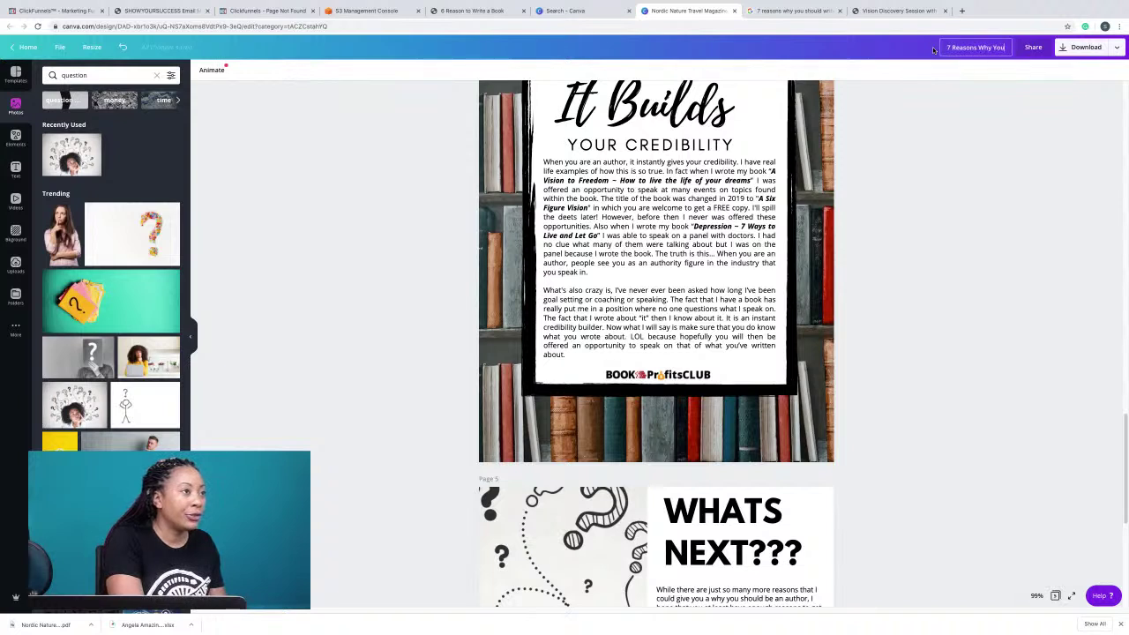
type(" Should W")
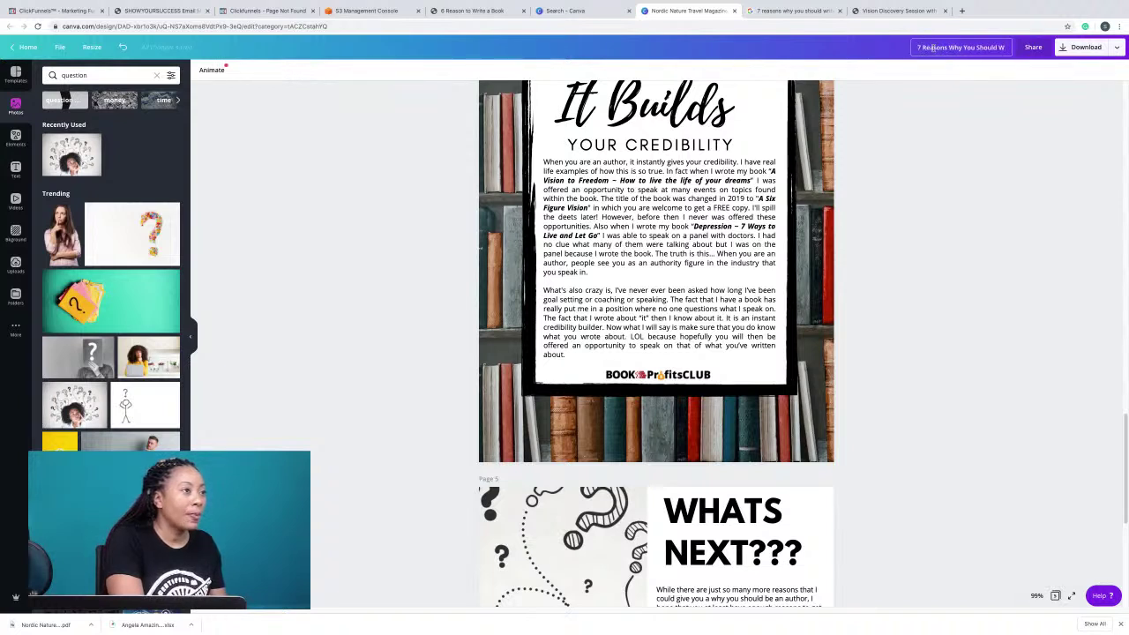
type("rite a Book")
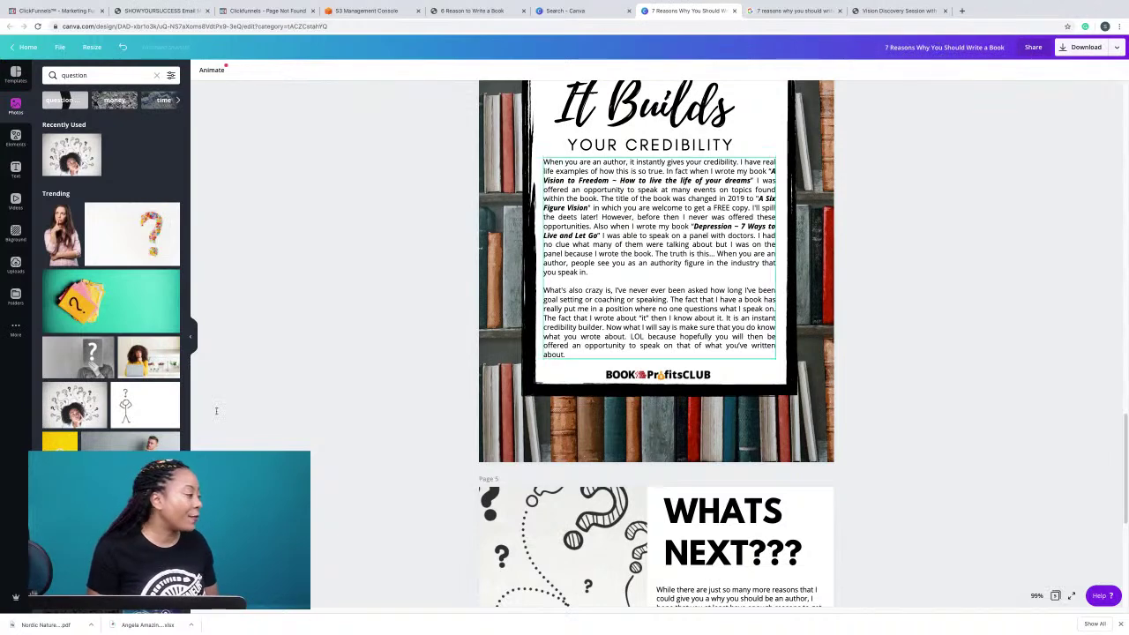
Open the downloaded Nordic Nature Travel Magazine PDF and look through its pages from the cover to the end.
left_click(53, 625)
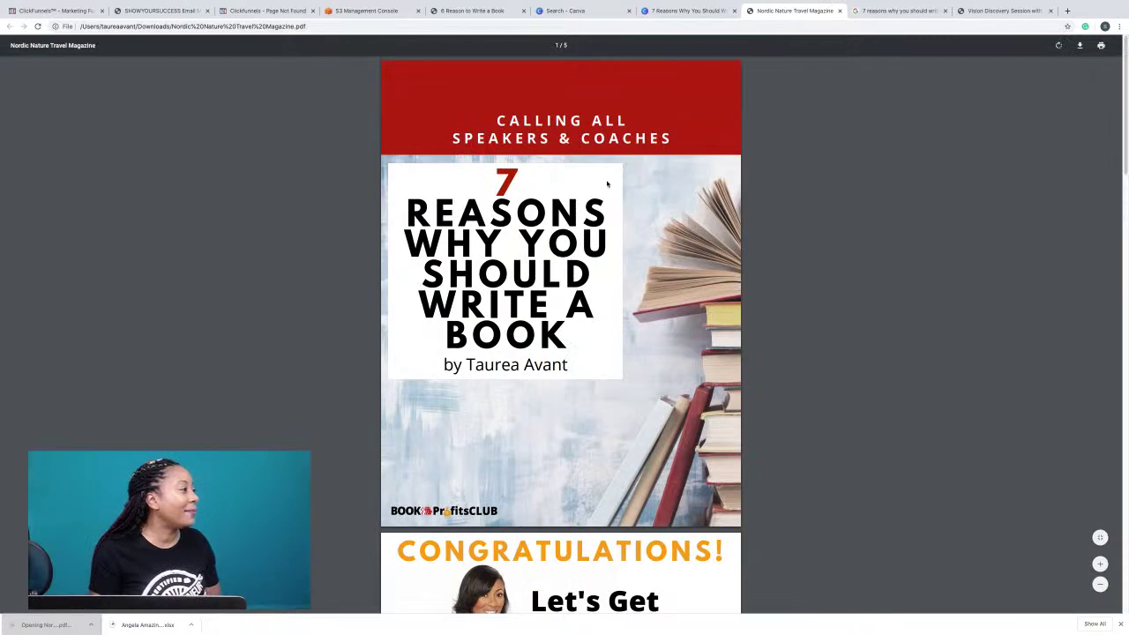
scroll(749, 369, "down", 1)
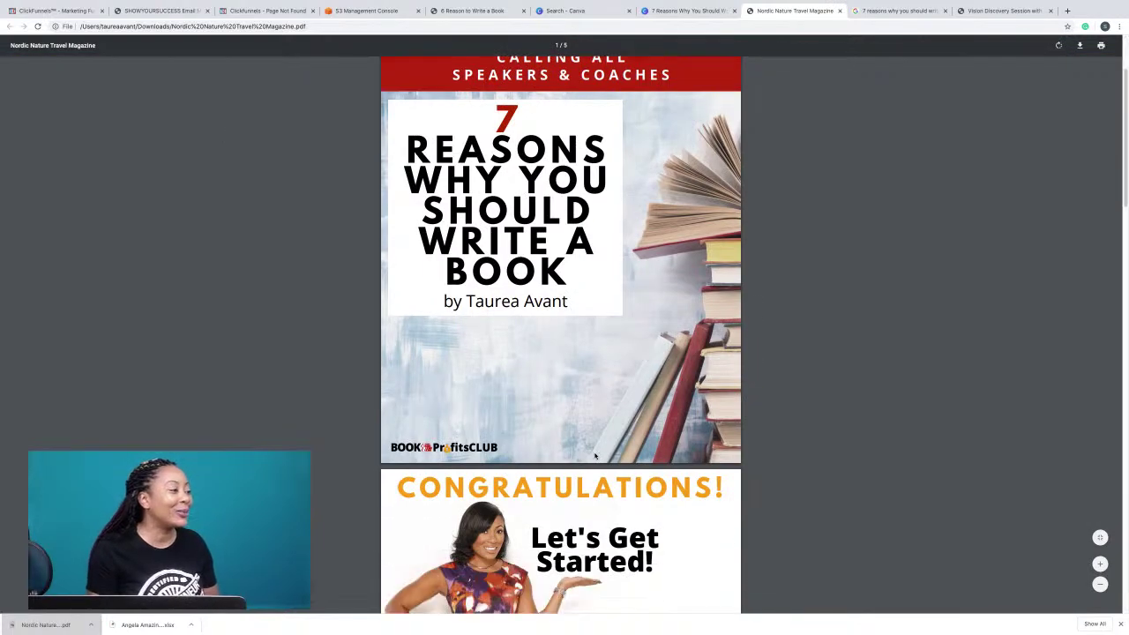
scroll(601, 458, "down", 8)
scroll(602, 454, "down", 10)
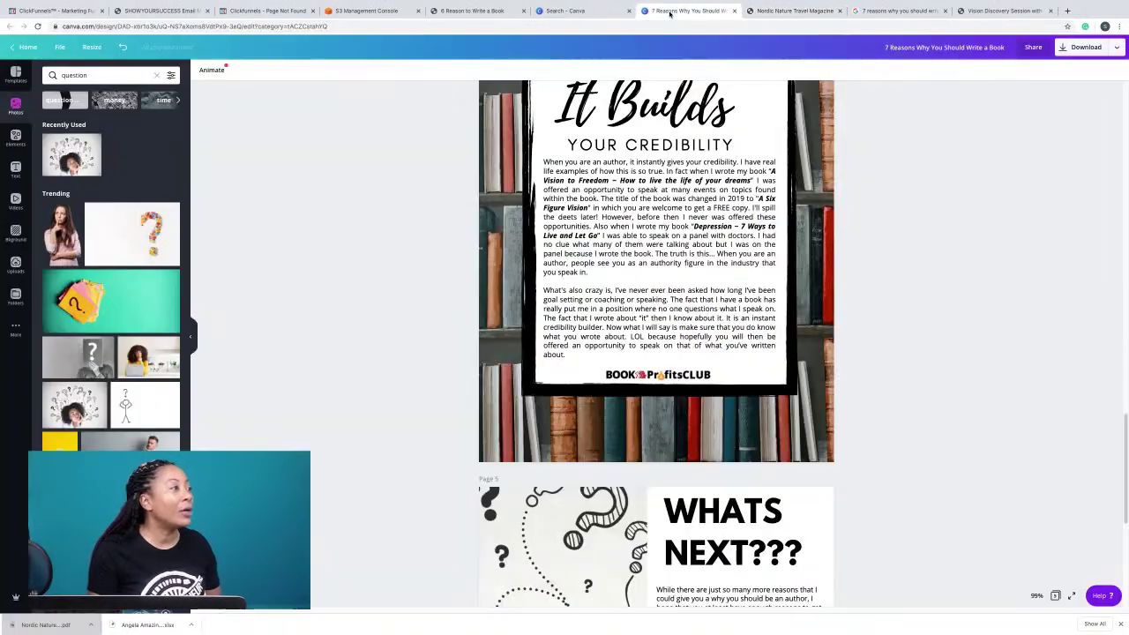
left_click(675, 10)
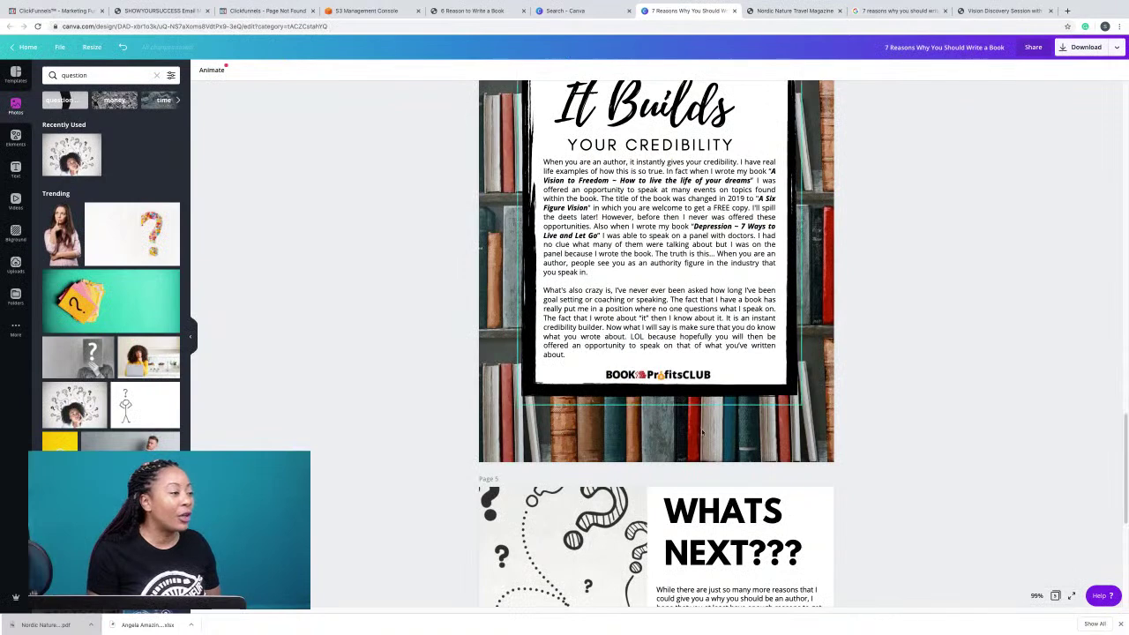
scroll(713, 443, "down", 5)
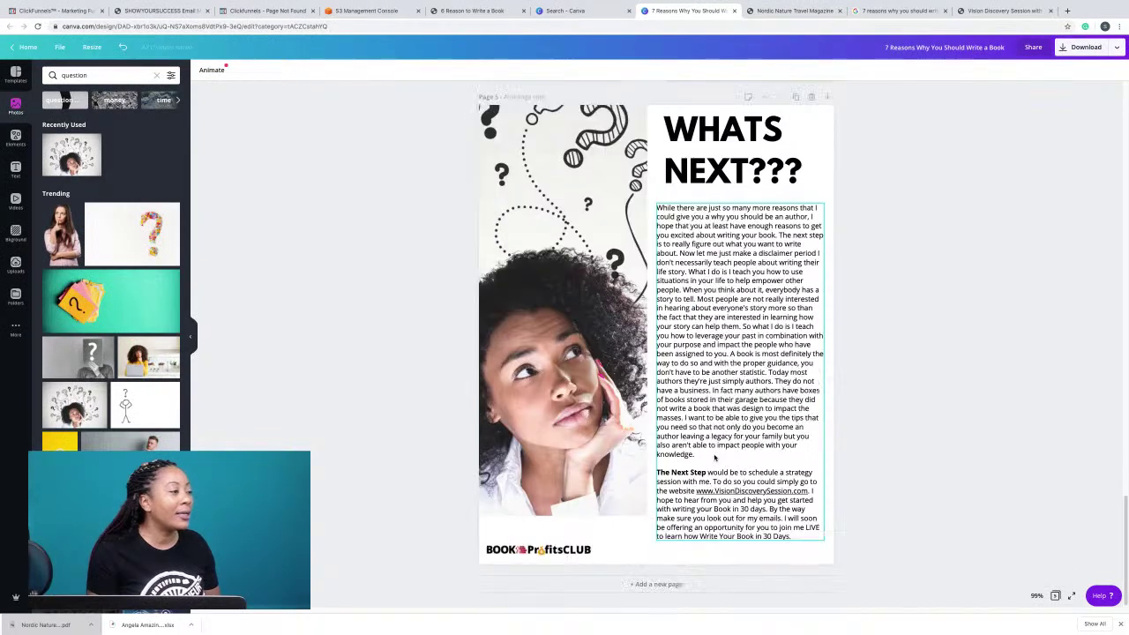
left_click(809, 493)
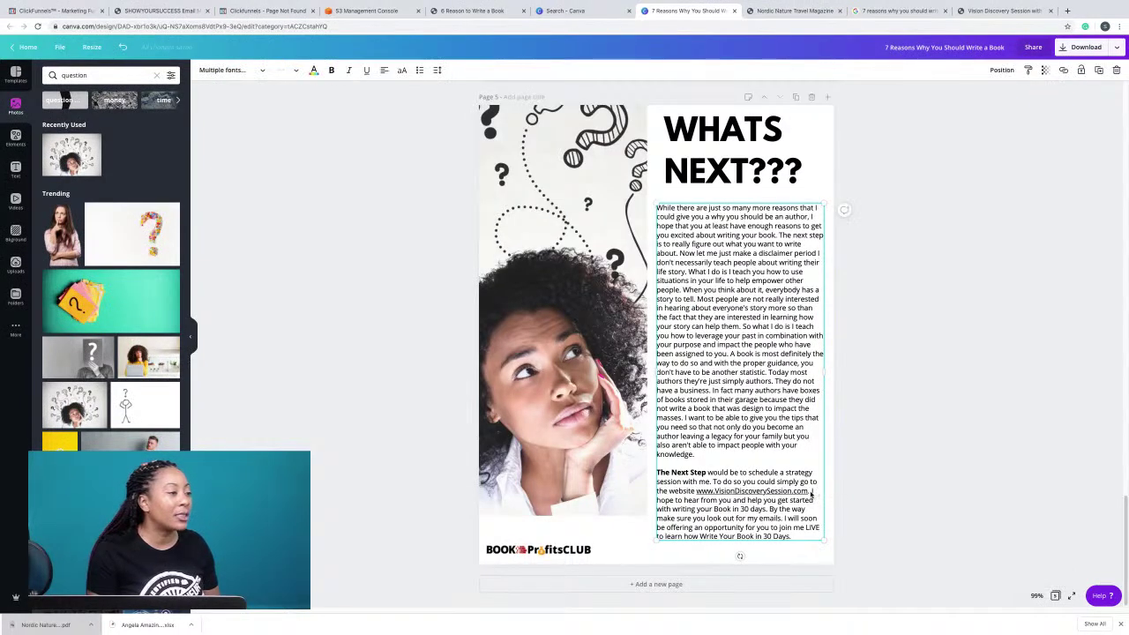
left_click_drag(810, 491, 698, 488)
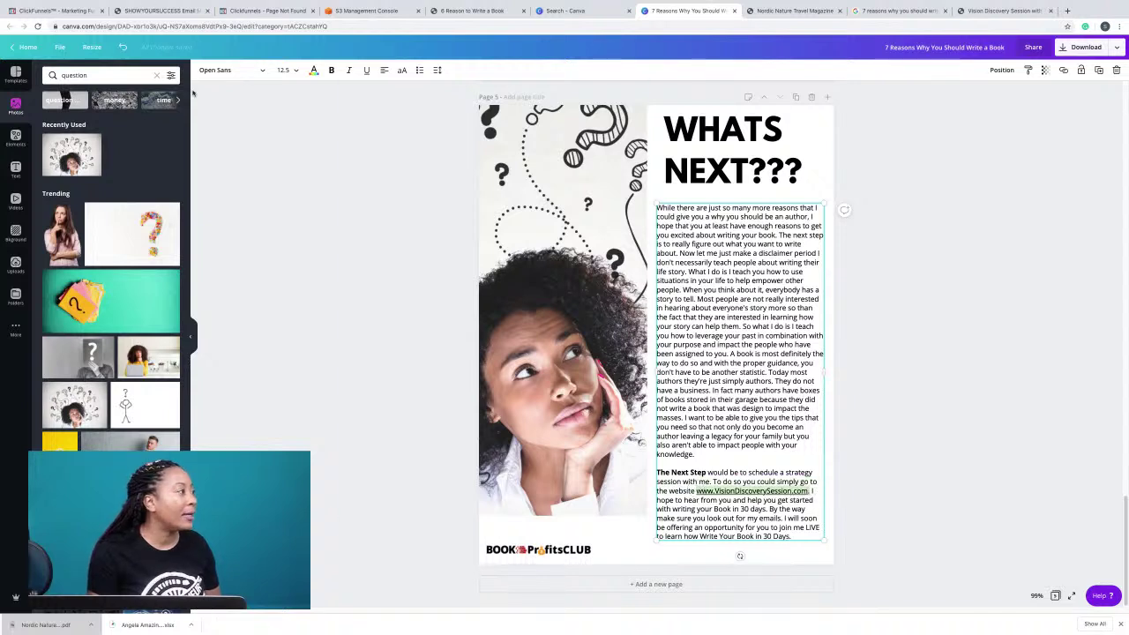
left_click(314, 69)
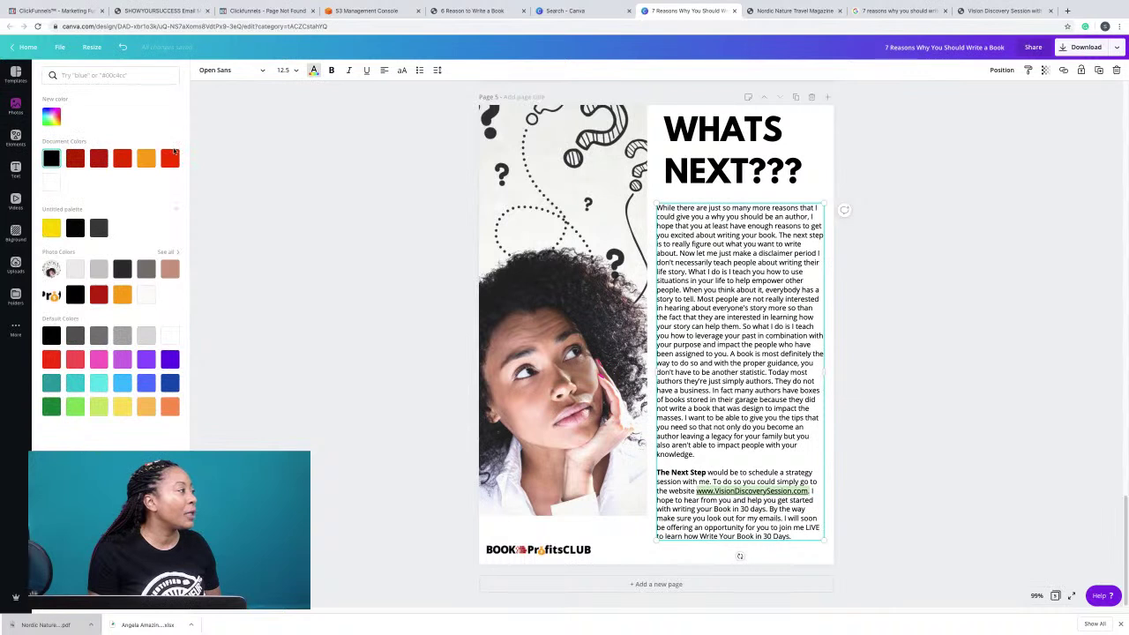
left_click(122, 158)
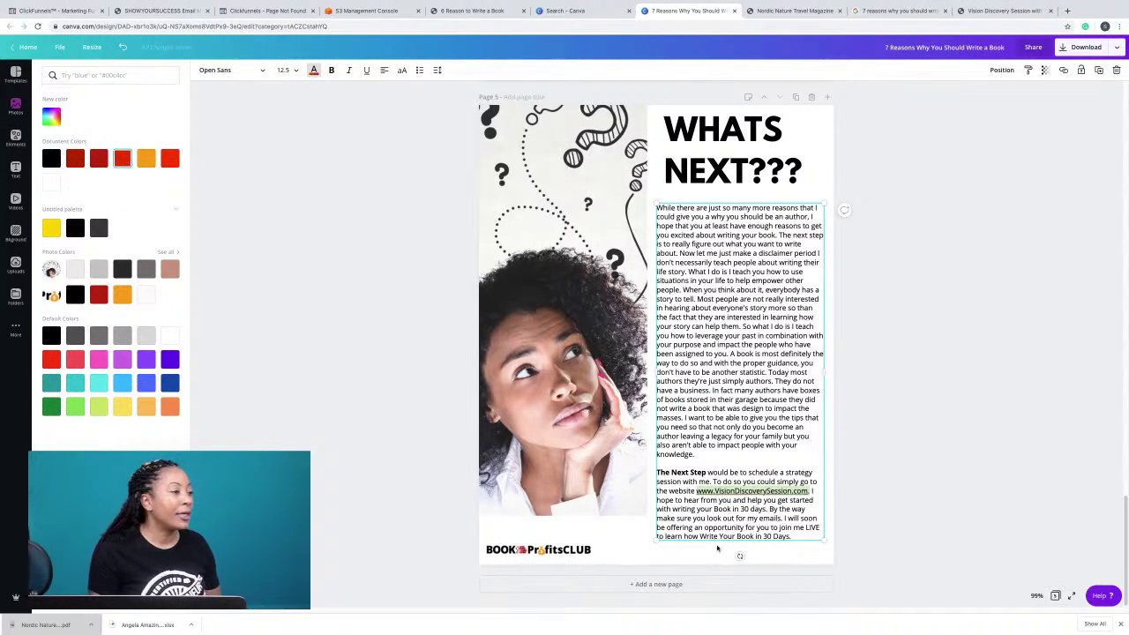
left_click(330, 69)
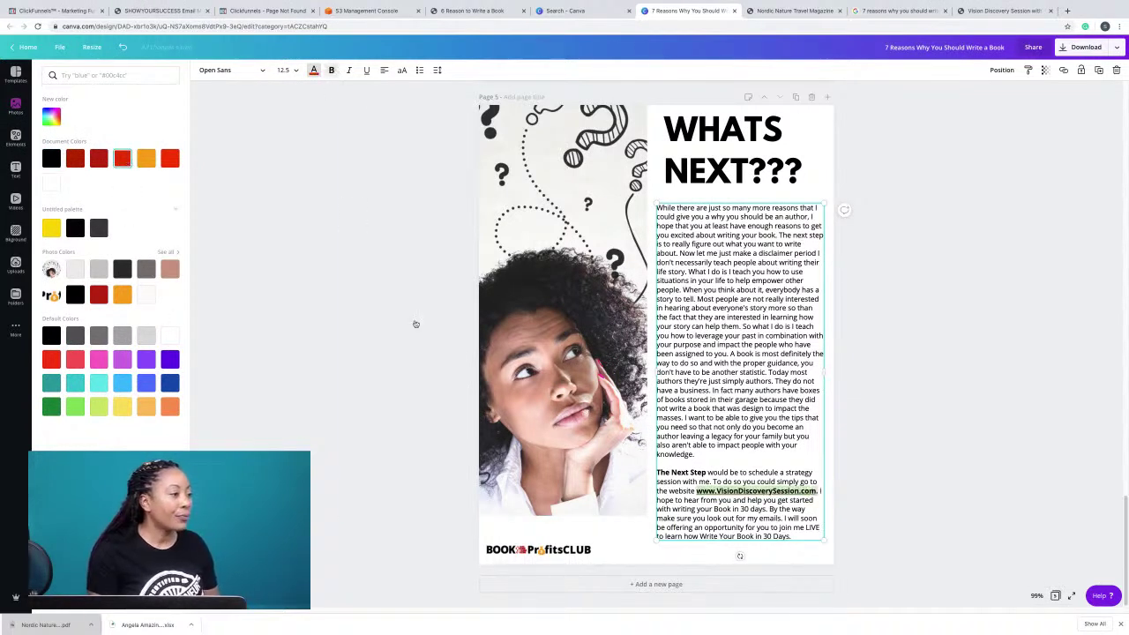
left_click(865, 494)
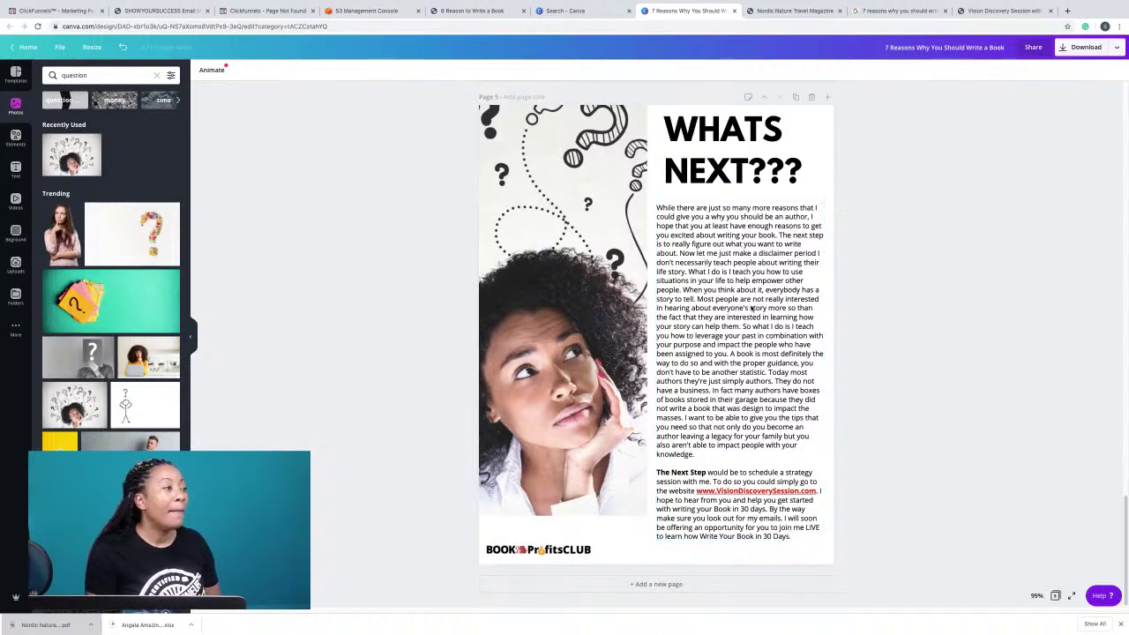
Review the e-book's pages from the cover through to the end, and return to the downloaded PDF for comparison.
scroll(758, 307, "up", 3)
scroll(754, 319, "up", 15)
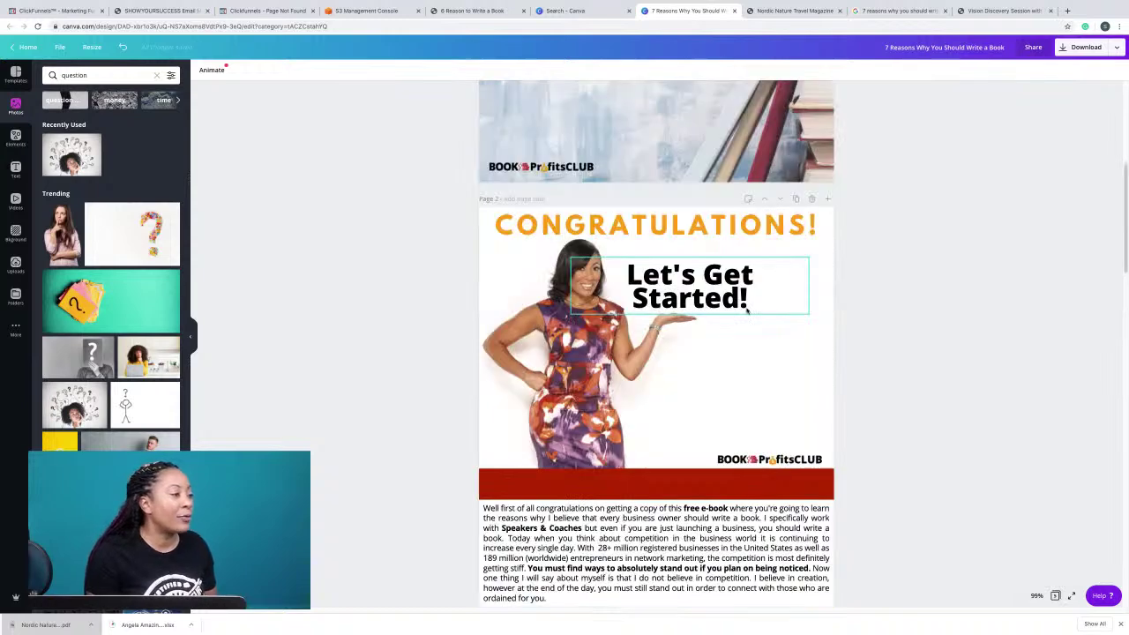
scroll(748, 306, "up", 3)
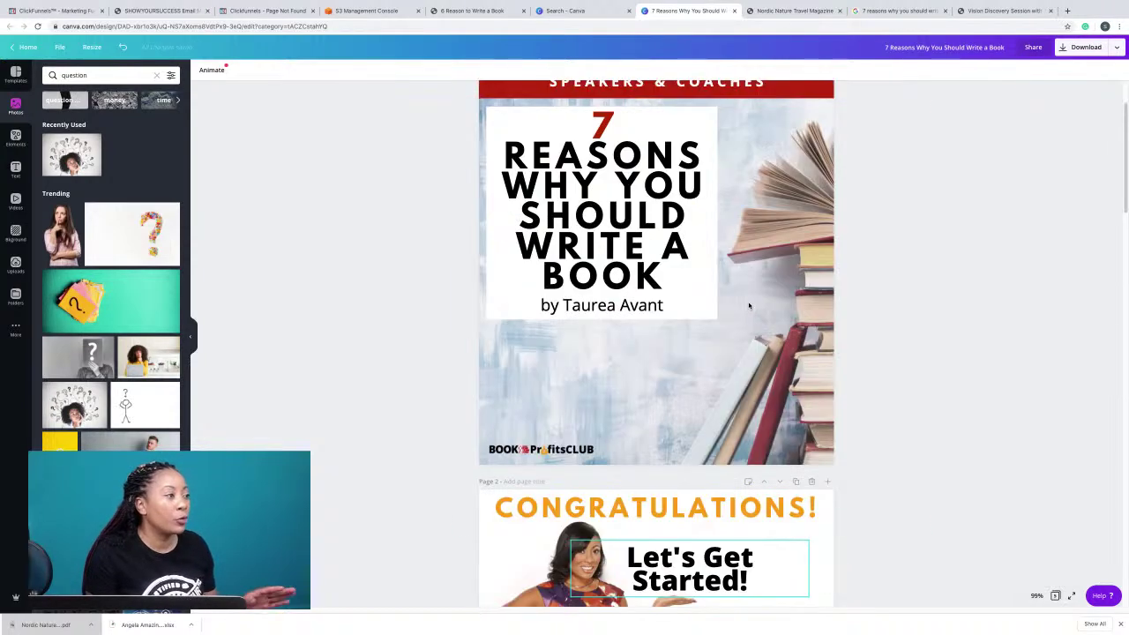
scroll(750, 313, "down", 4)
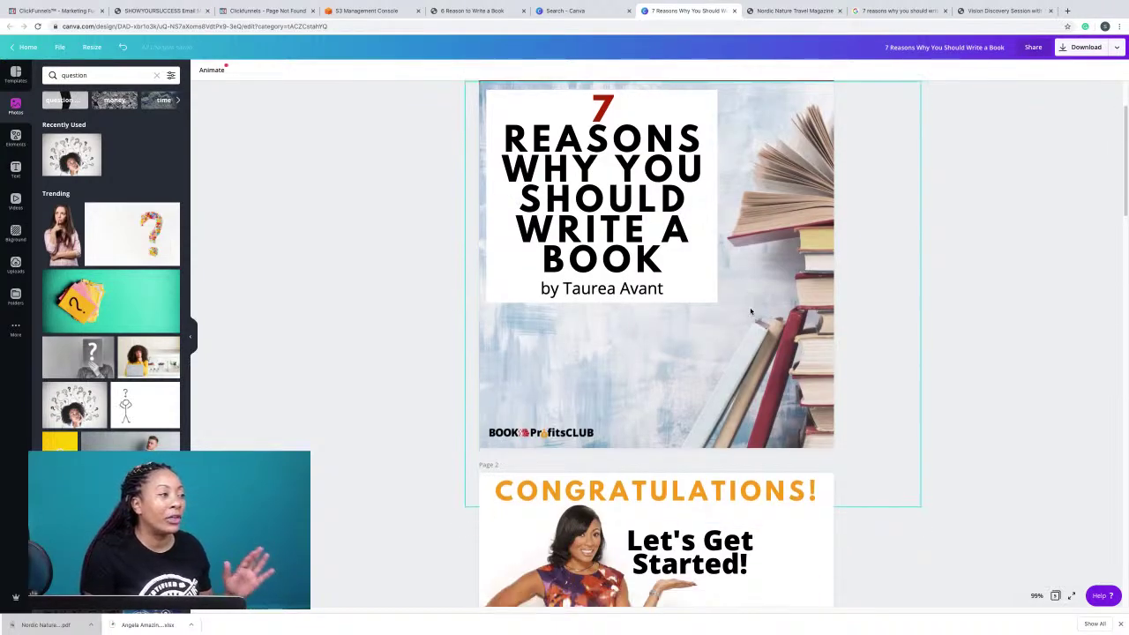
scroll(748, 311, "down", 5)
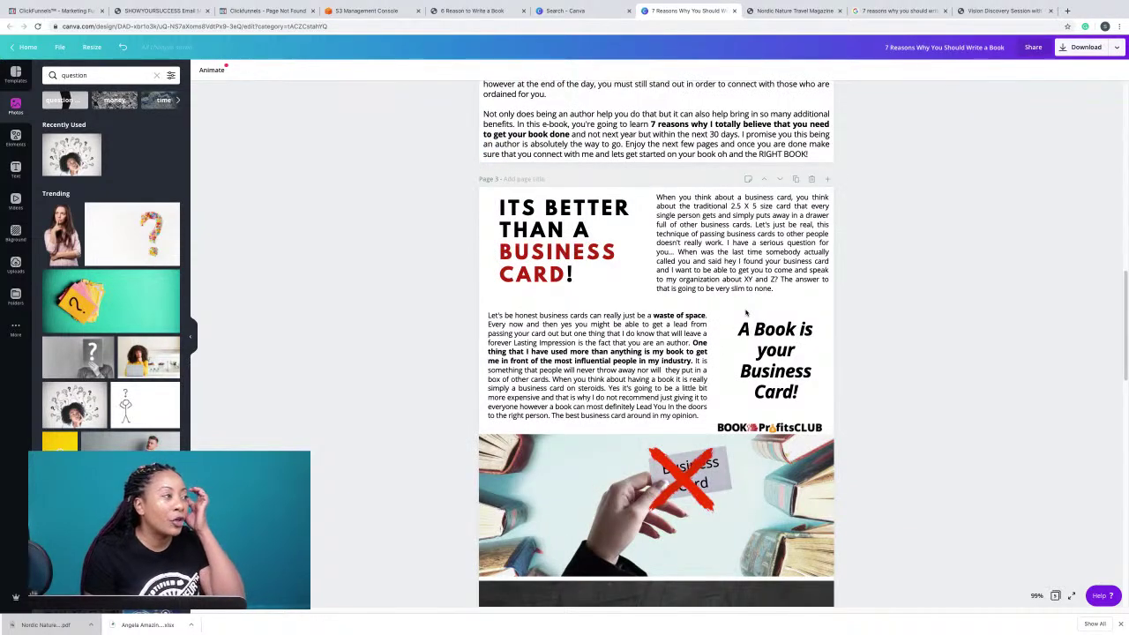
scroll(747, 314, "up", 10)
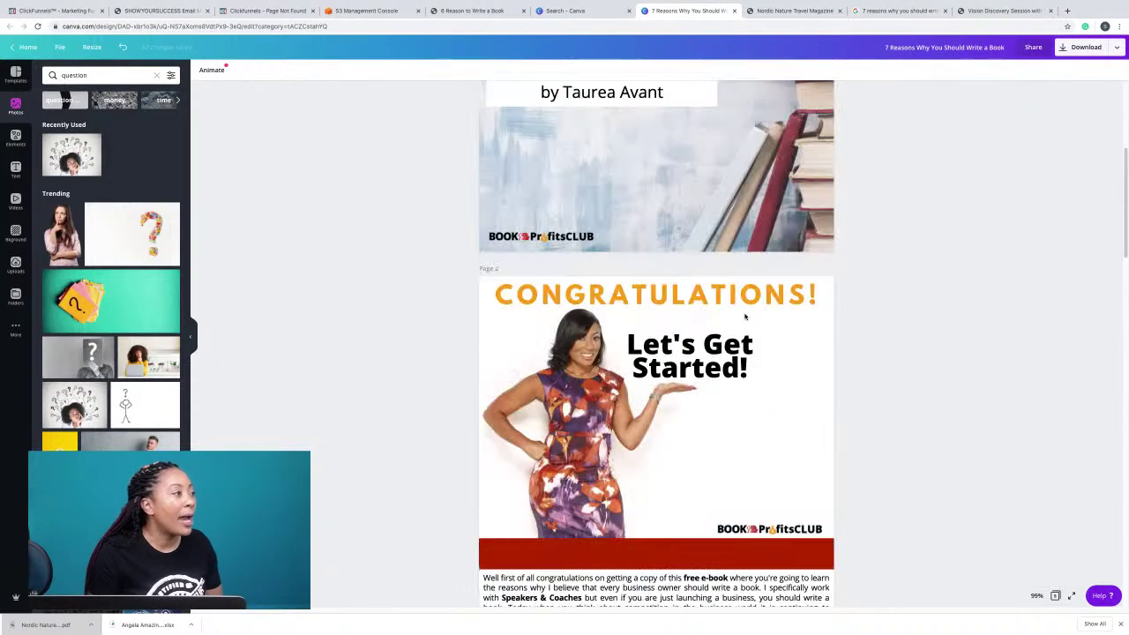
scroll(744, 322, "down", 8)
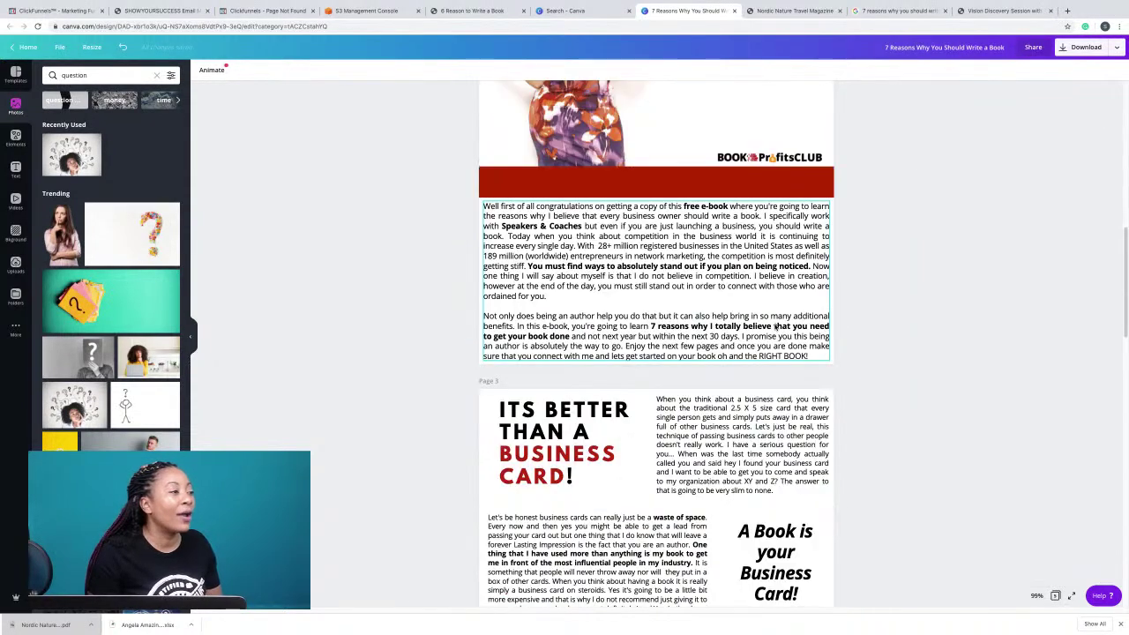
scroll(776, 326, "down", 5)
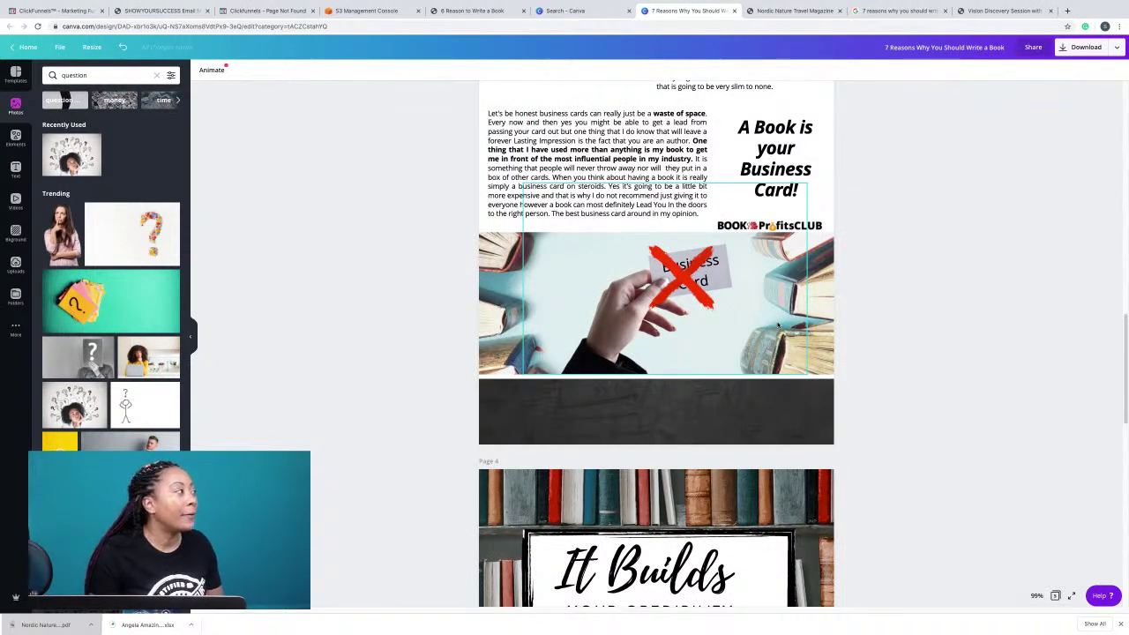
scroll(778, 328, "down", 4)
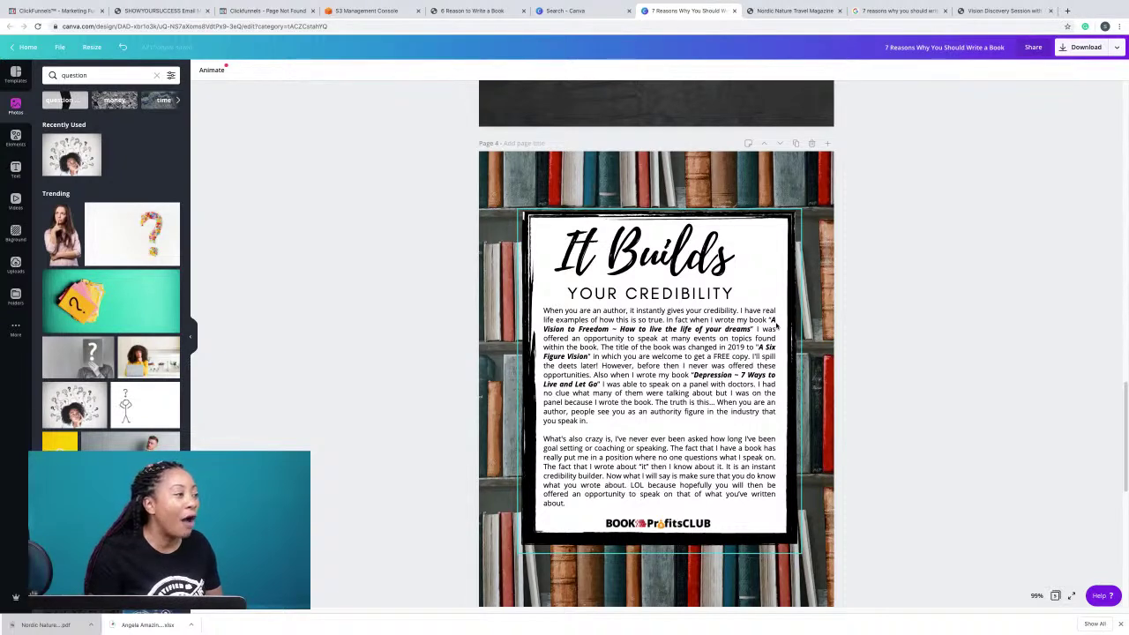
scroll(771, 331, "down", 6)
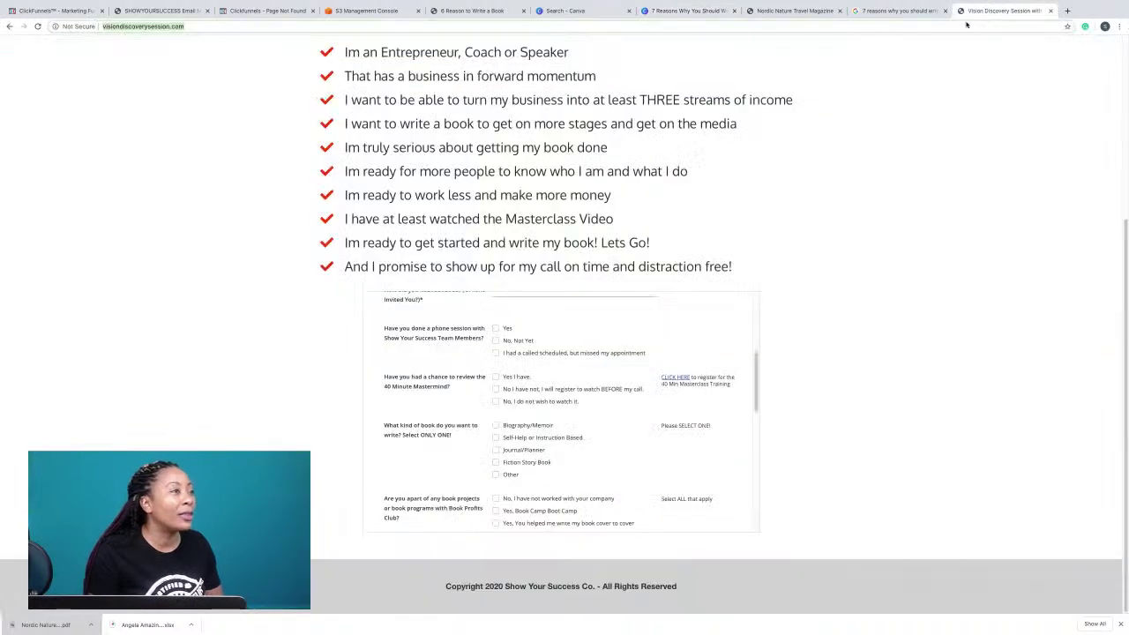
left_click(873, 10)
left_click(799, 12)
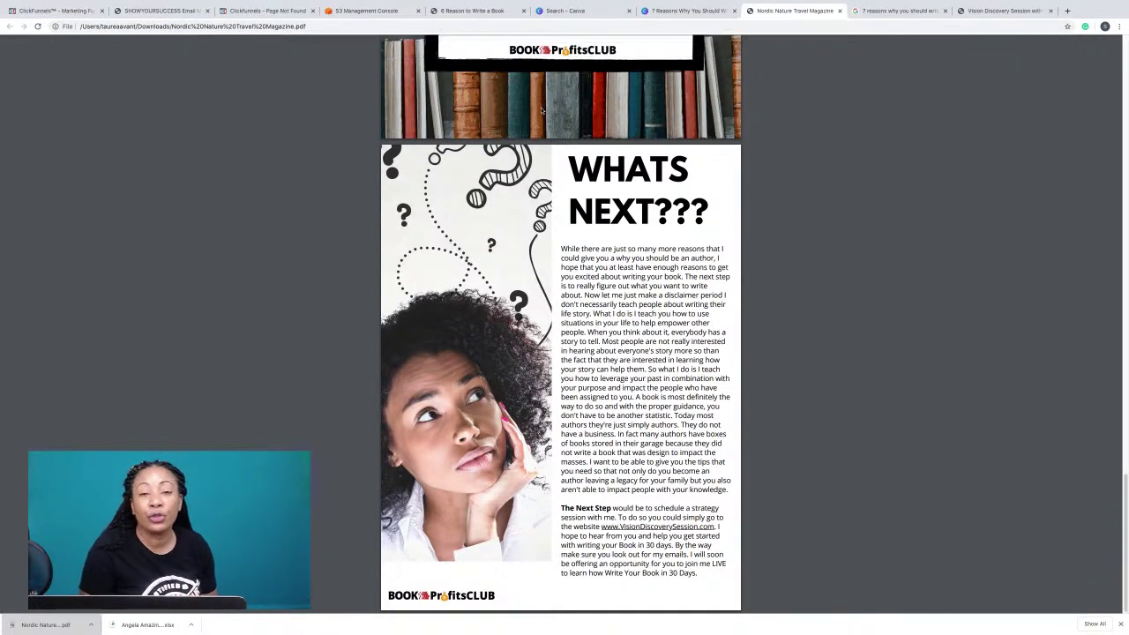
Switch to the Amazon S3 console and start a new bucket with the name Book Profit Club Hook Items.
left_click(372, 10)
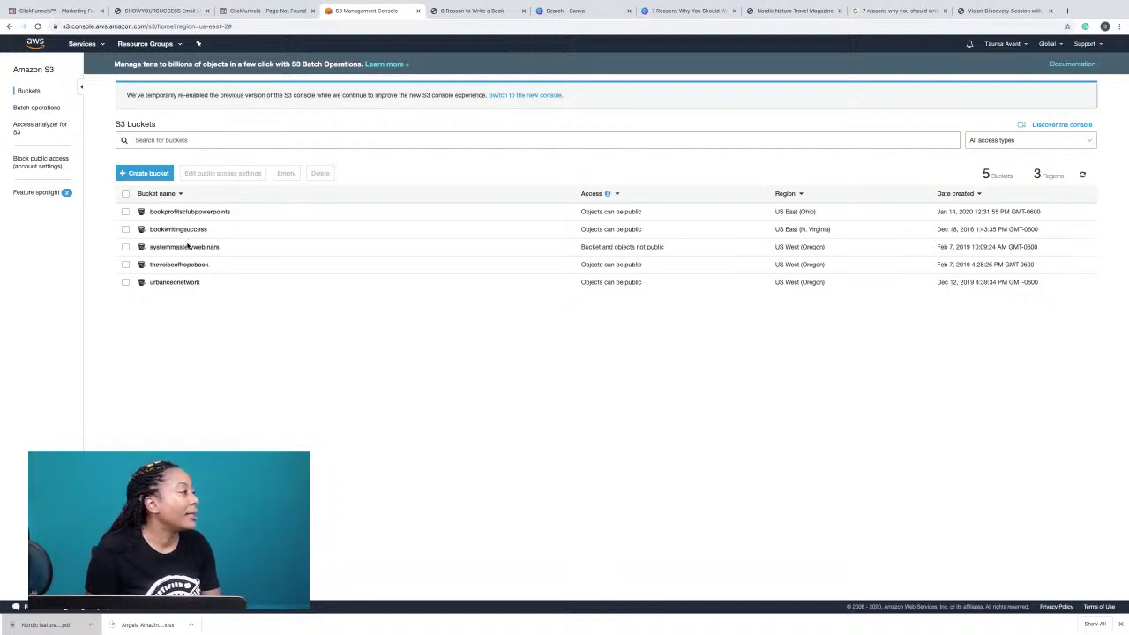
left_click(150, 183)
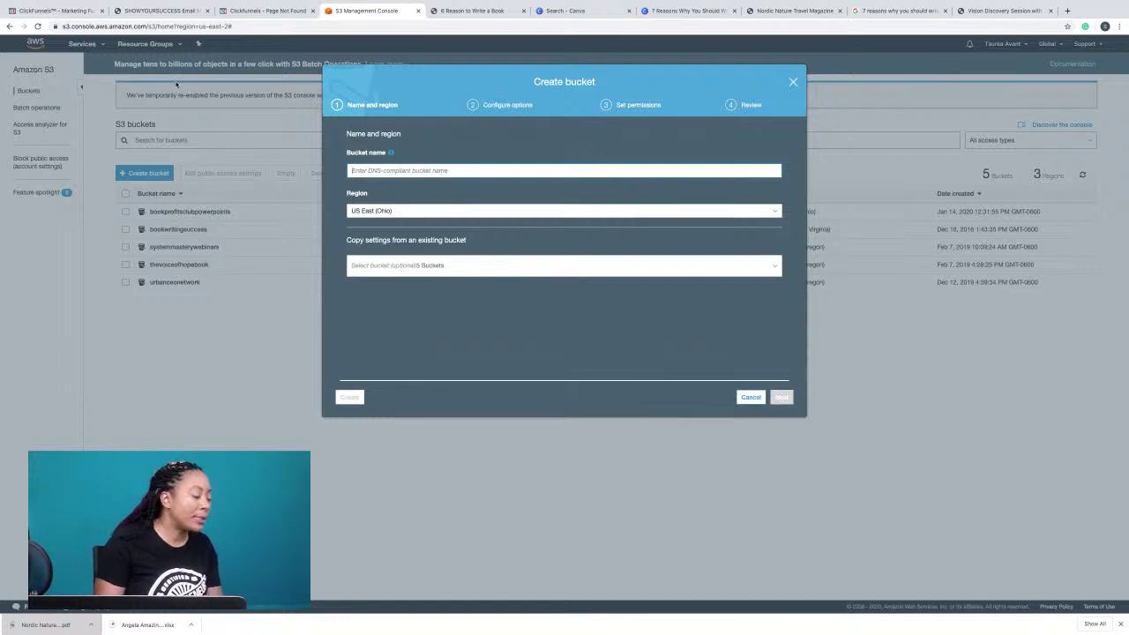
type("Bo")
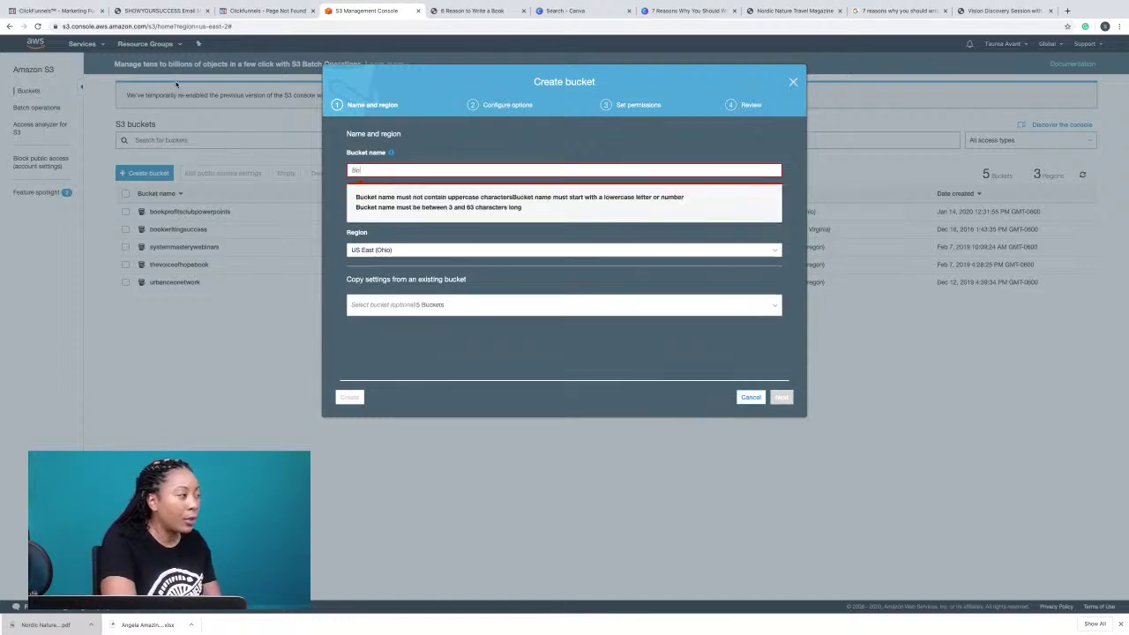
type("ok Profit Club Hook B")
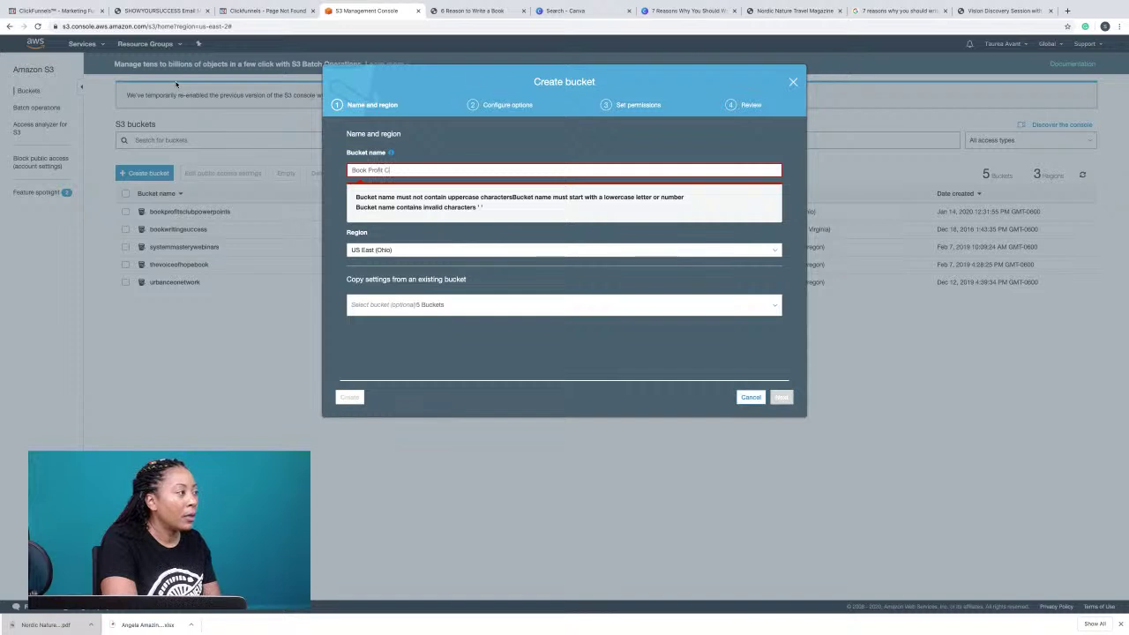
type("tems")
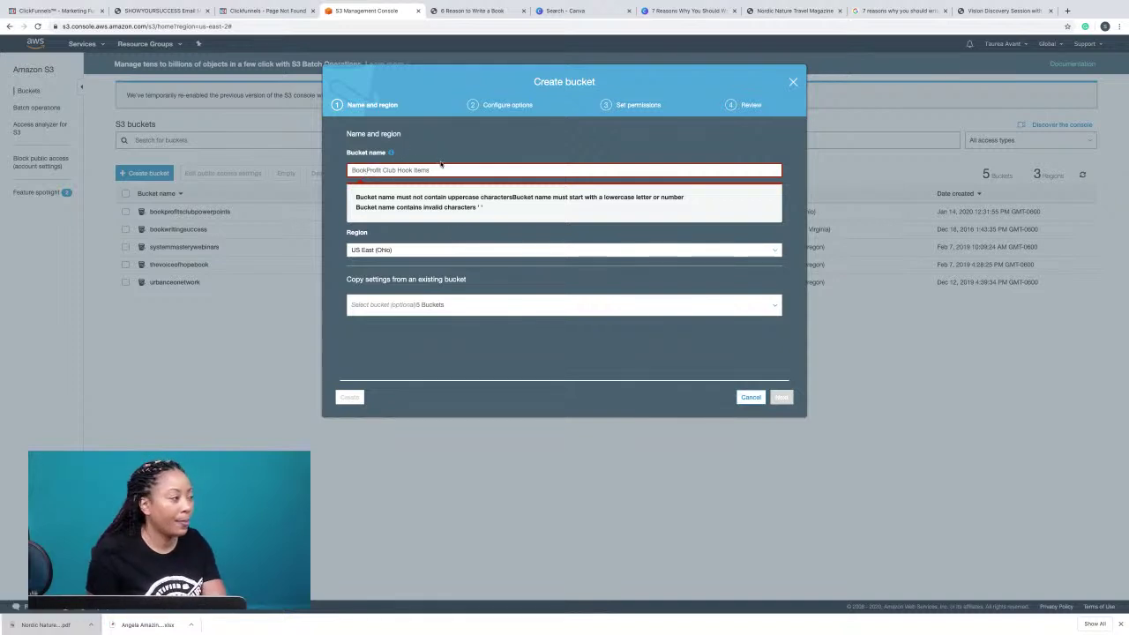
Remove all spaces from the new bucket's name so it reads BookProfitClubHookItems.
left_click(409, 169)
key("BackSpace")
left_click(381, 170)
key("BackSpace")
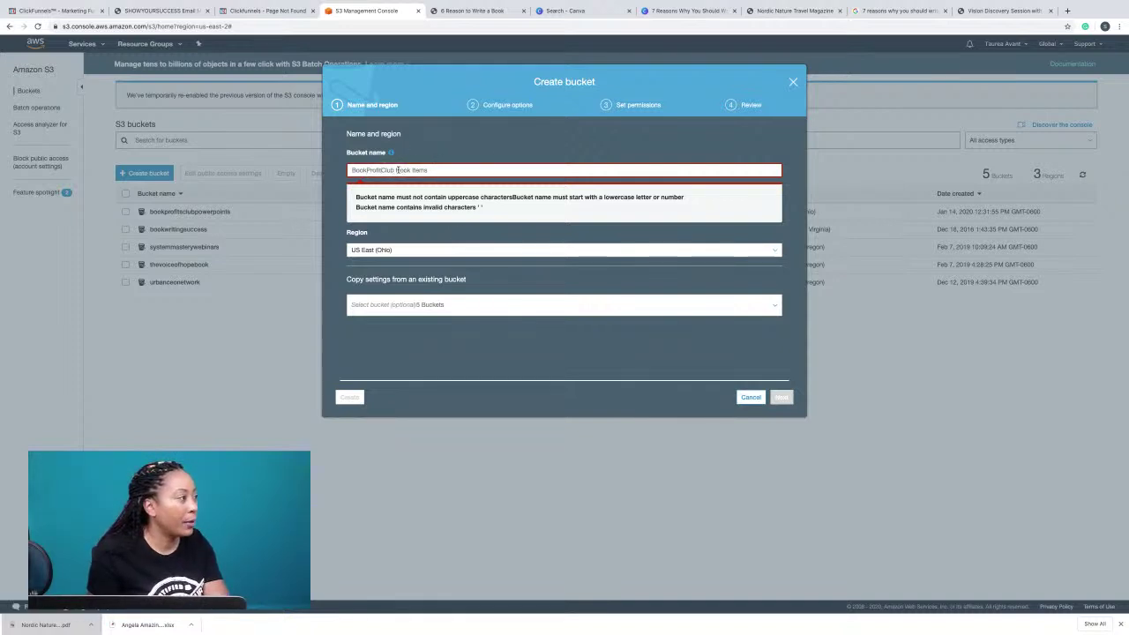
left_click(398, 169)
key("BackSpace")
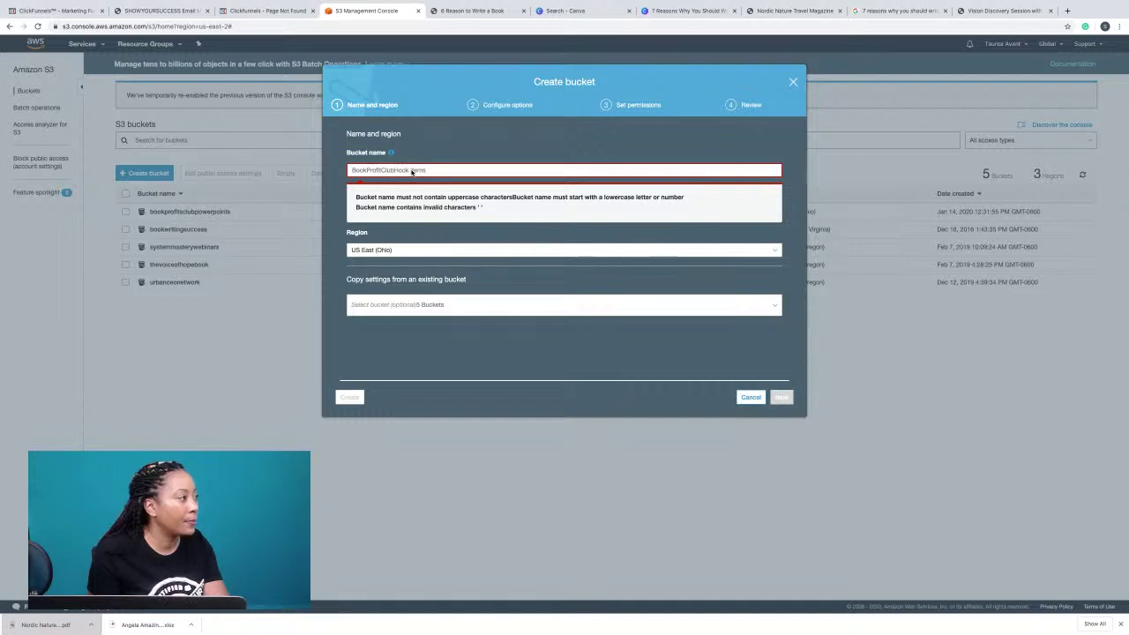
key("BackSpace")
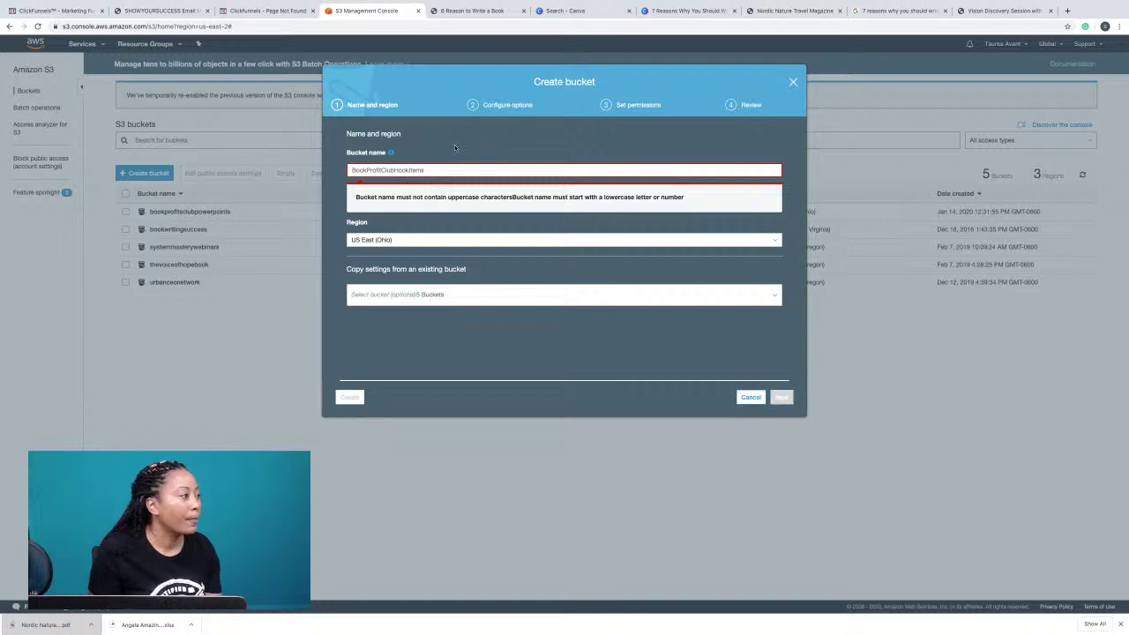
Replace the new bucket's name with the all-lowercase name bookprofitclubhookitems.
left_click(434, 293)
left_click(441, 294)
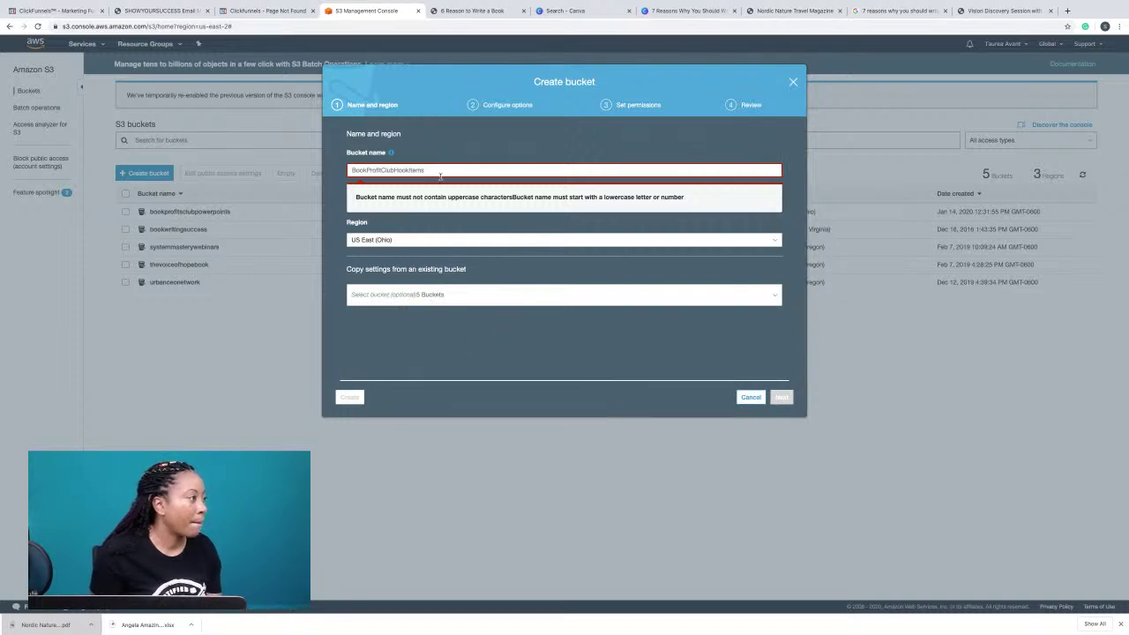
double_click(396, 170)
type("book")
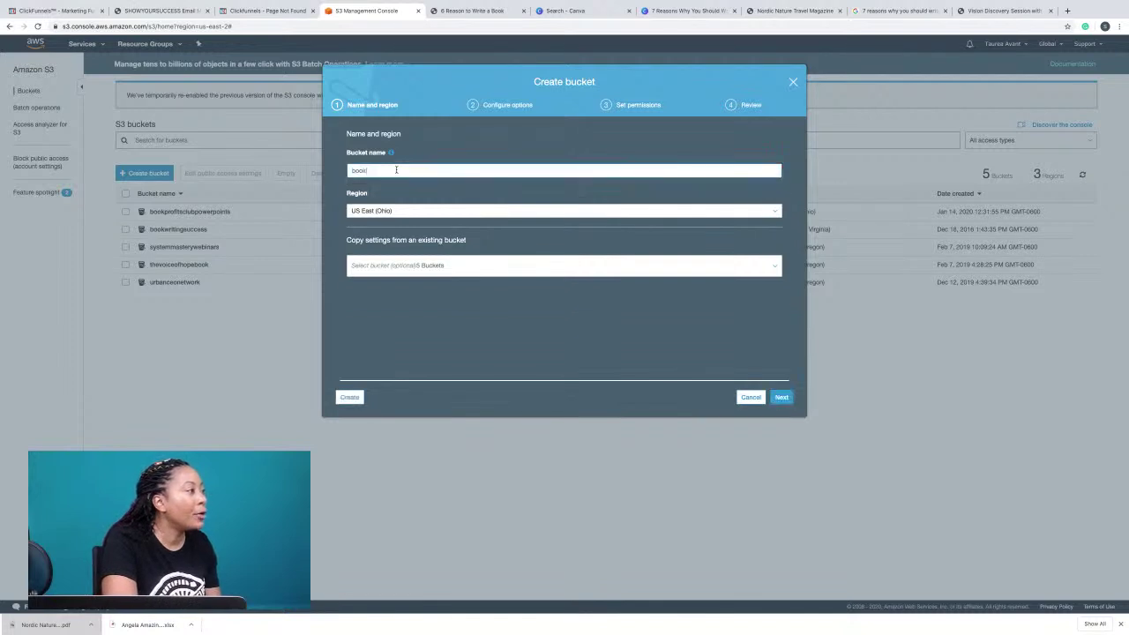
type("profitclubin")
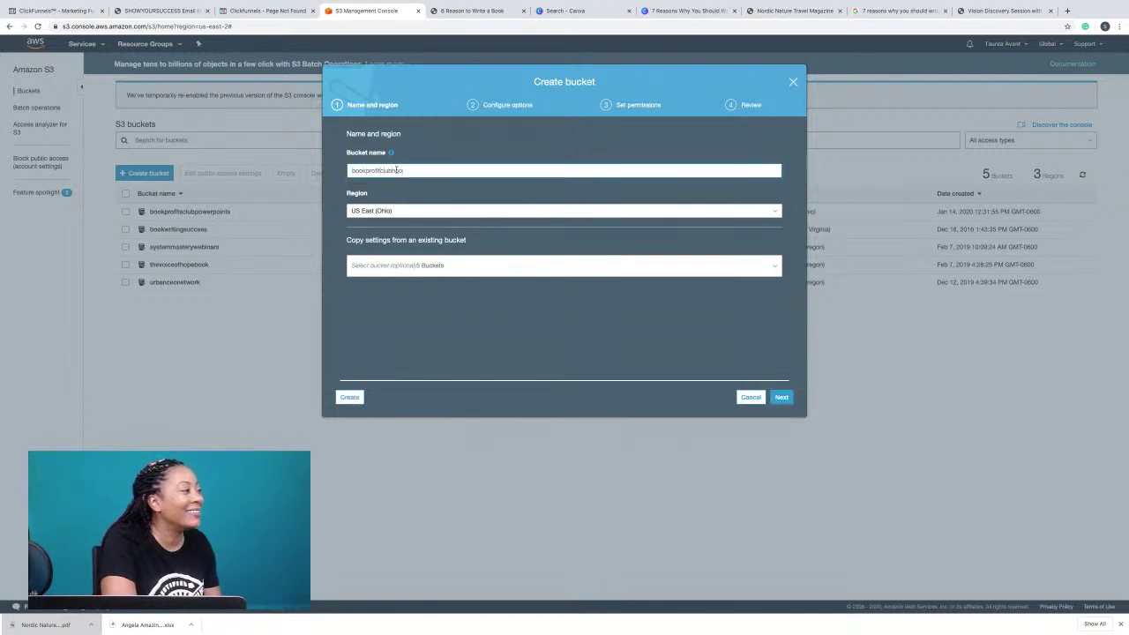
type("oki")
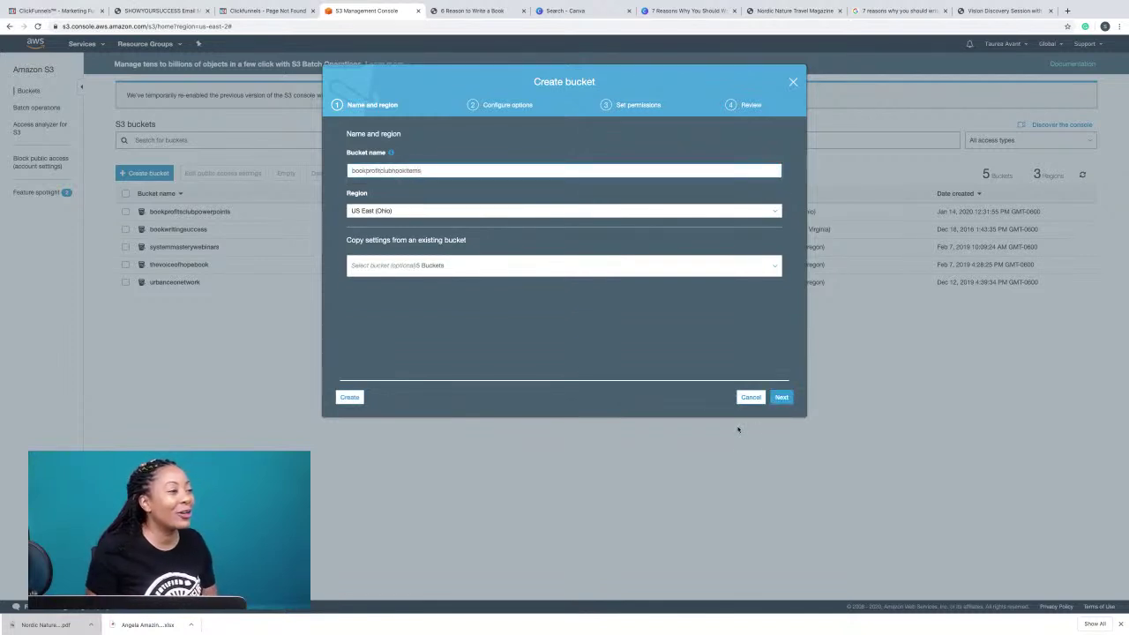
type("tems")
Create the bucket with the default configuration options and permissions.
left_click(783, 397)
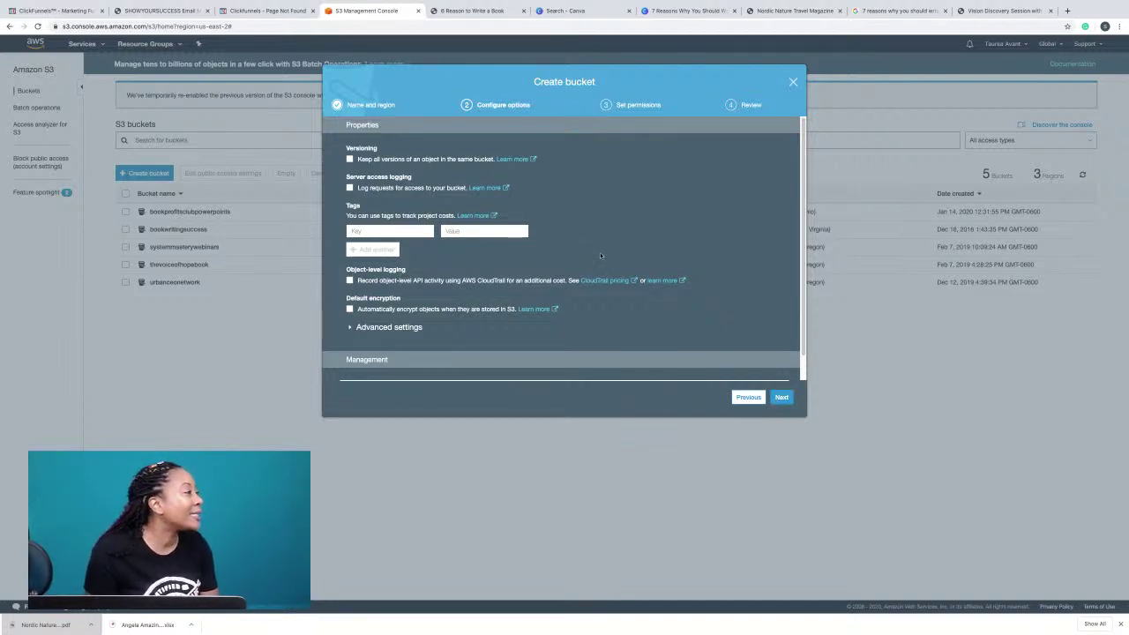
left_click(781, 396)
left_click(781, 397)
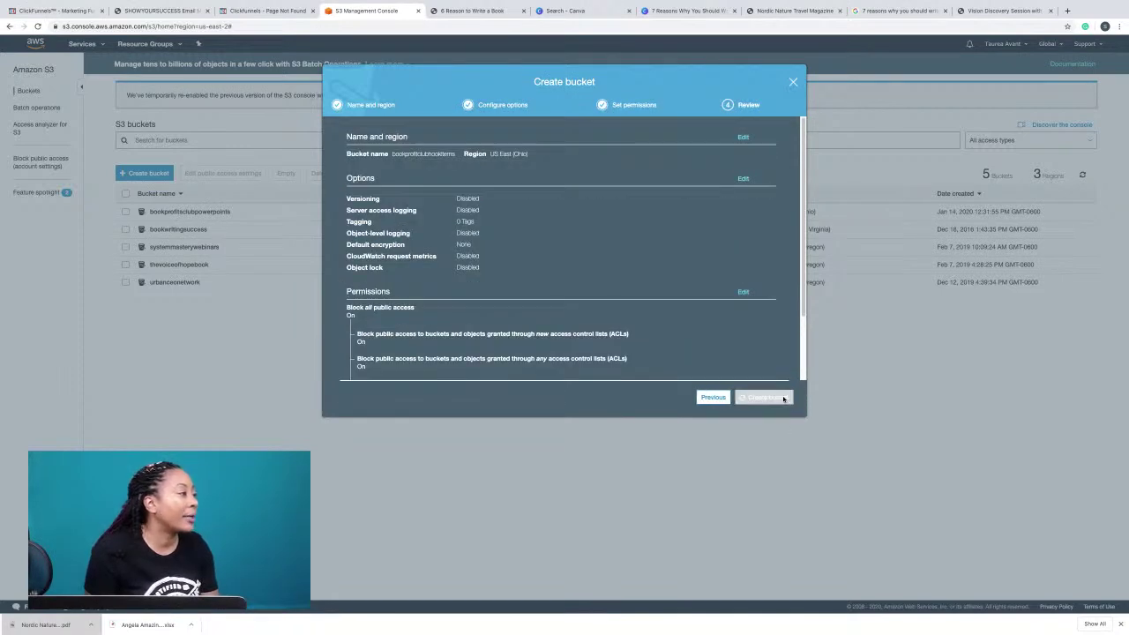
left_click(783, 398)
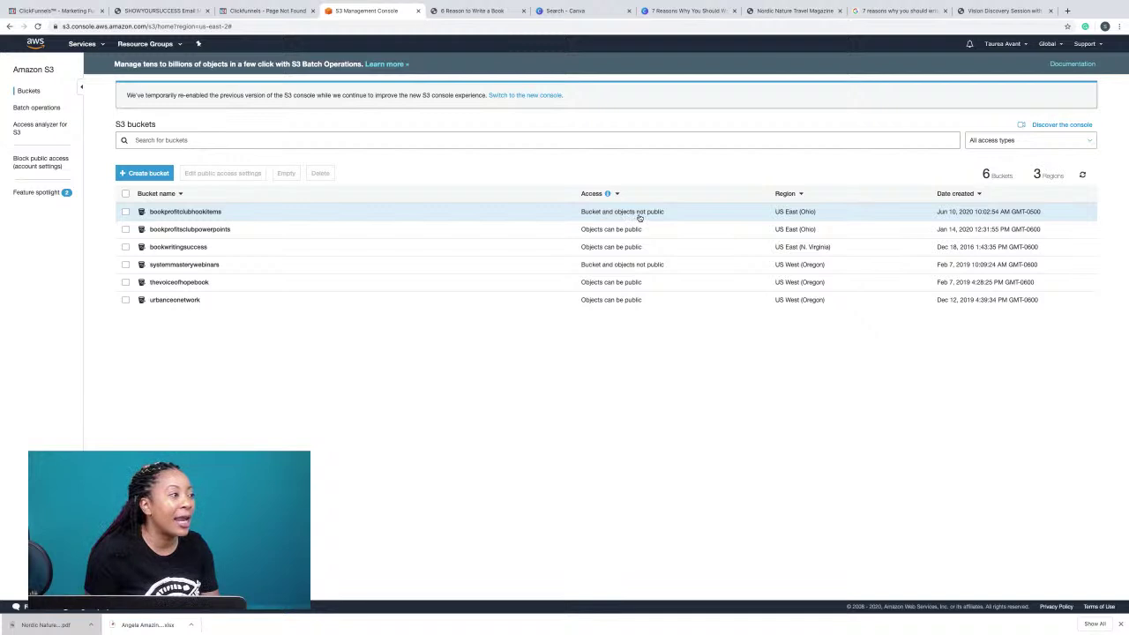
Start an upload into the bookprofitclubhookitems bucket and rename Nordic Nature Travel Magazine.pdf in Downloads as 7 Reasons to Write a Book.pdf.
left_click(181, 217)
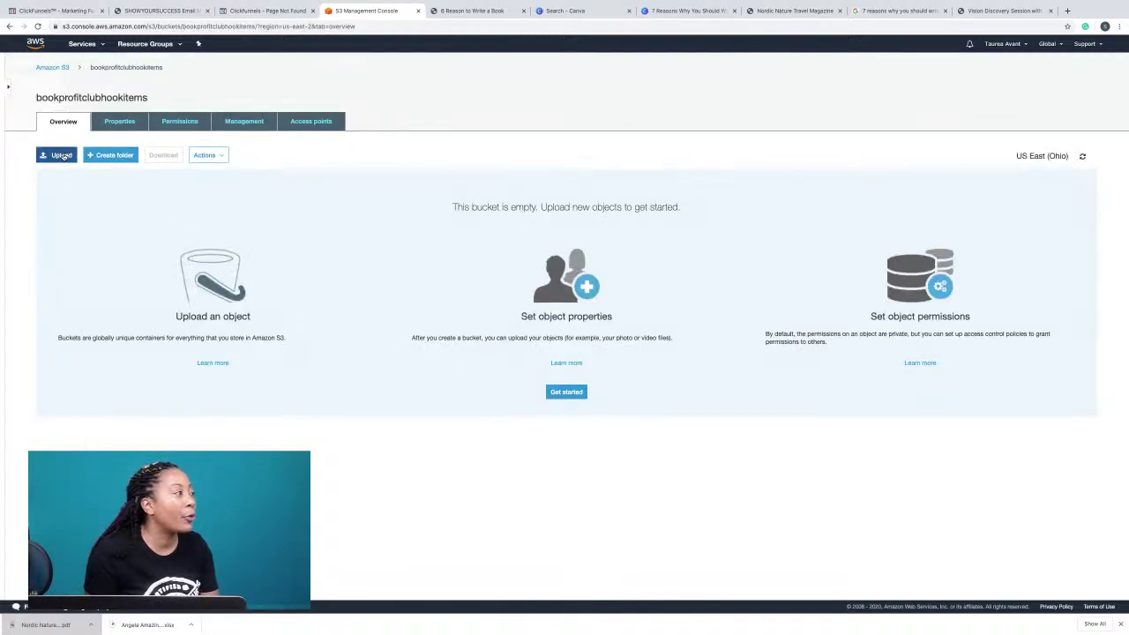
left_click(53, 156)
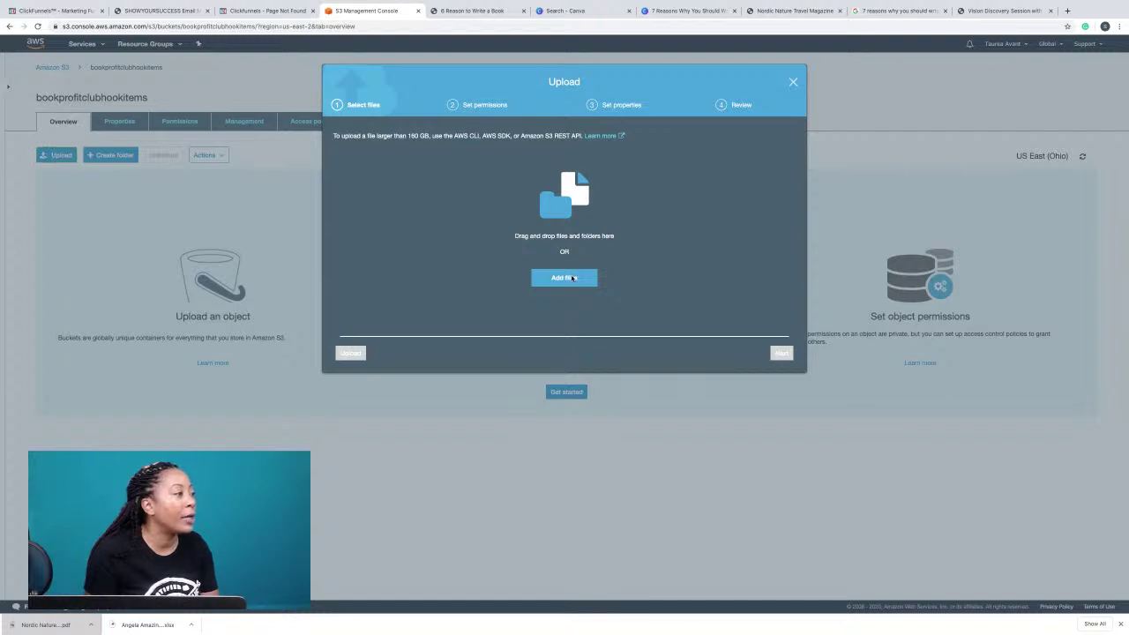
left_click(571, 283)
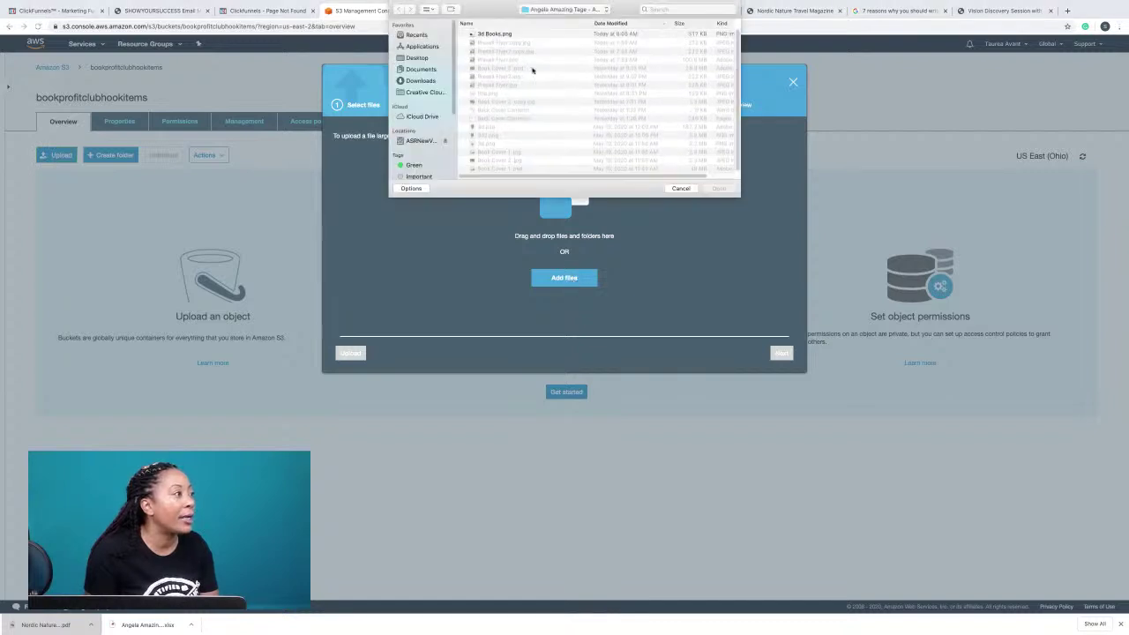
left_click(421, 81)
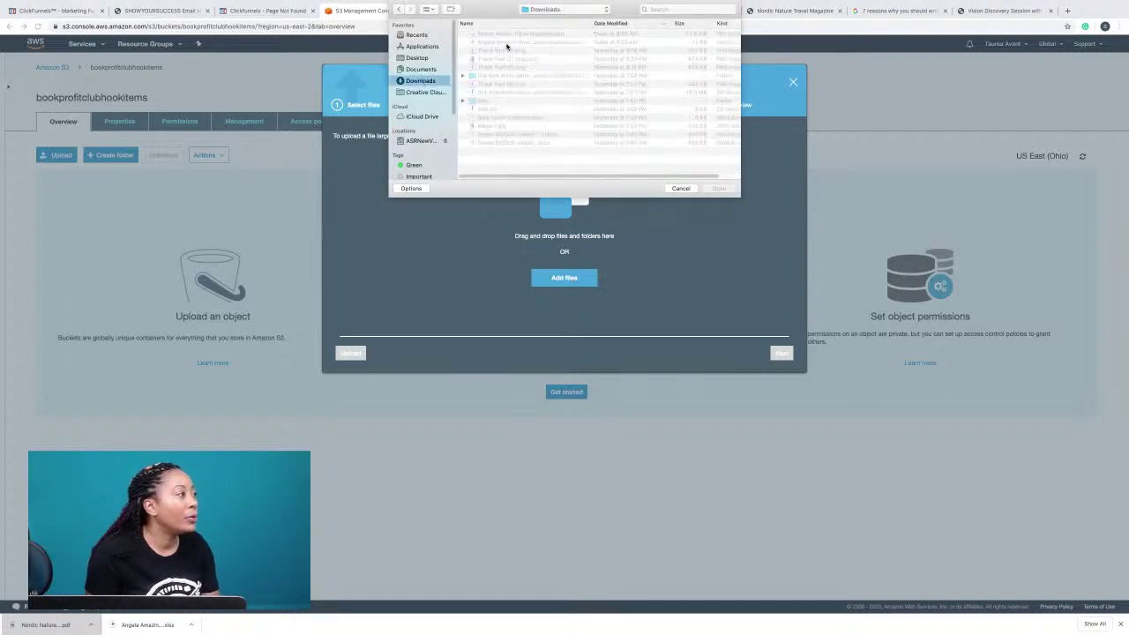
left_click(508, 42)
left_click(513, 34)
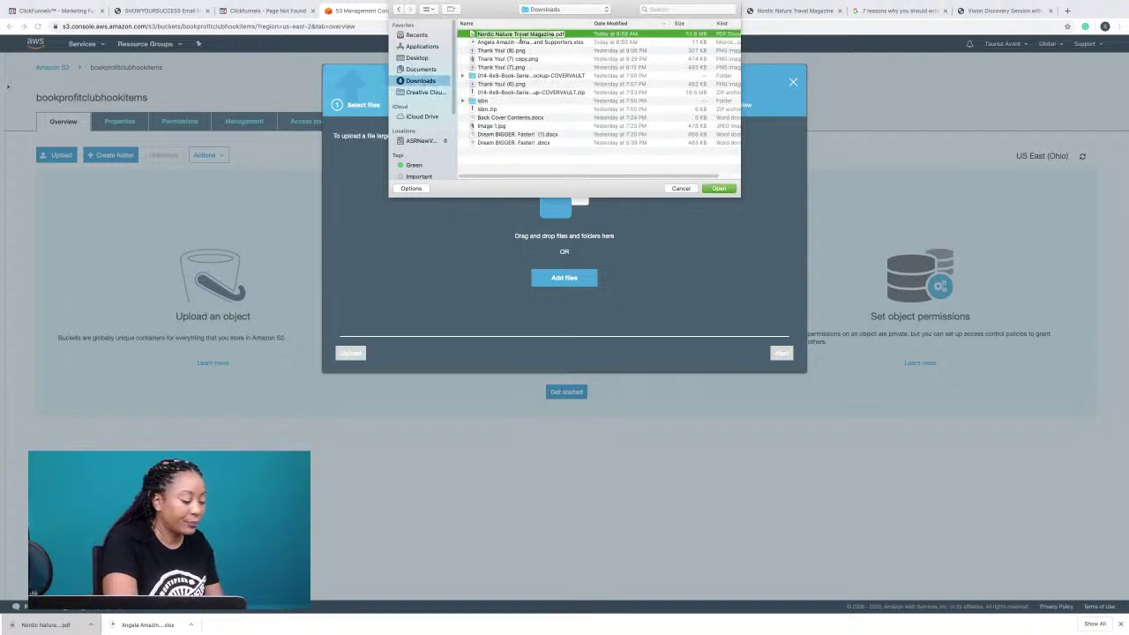
type("1")
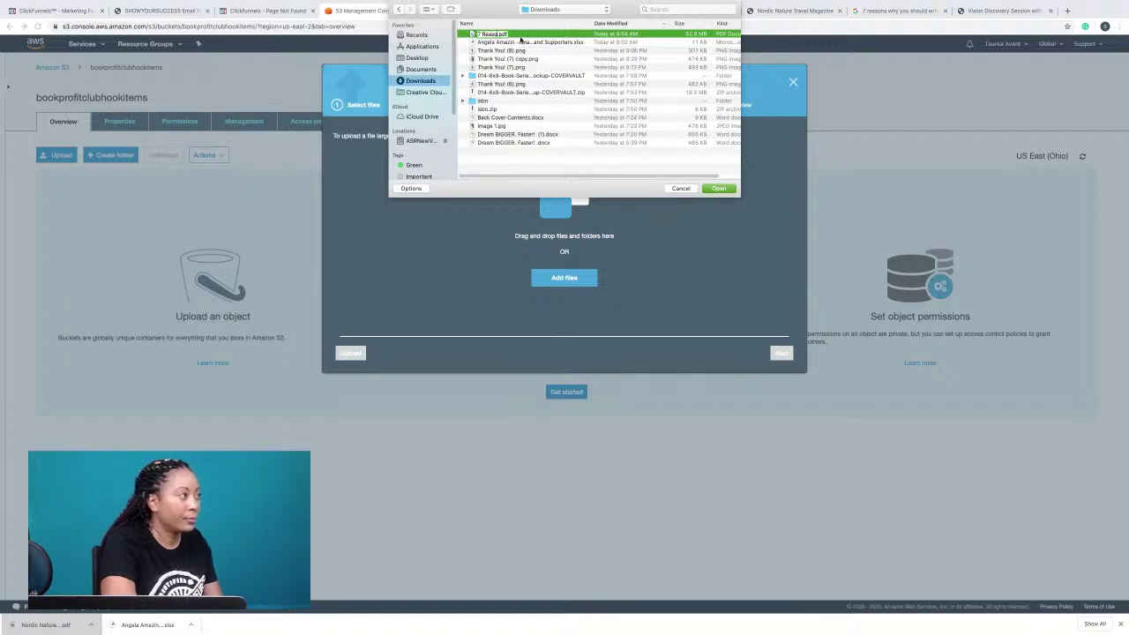
type(" Reasons to Write a Bo")
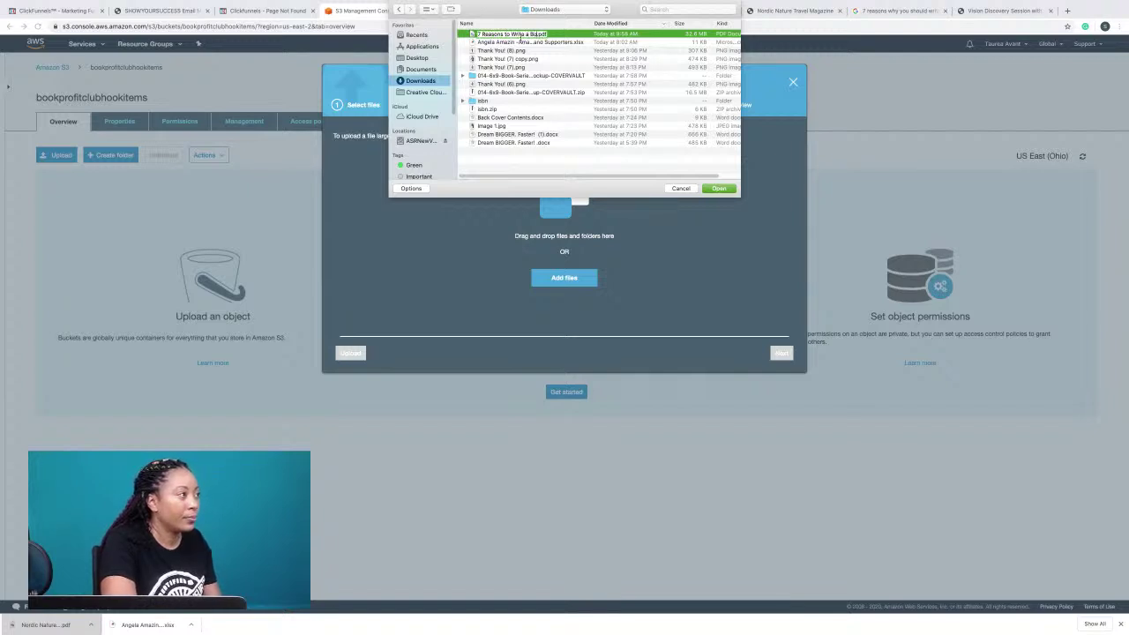
type("ok")
key("Return")
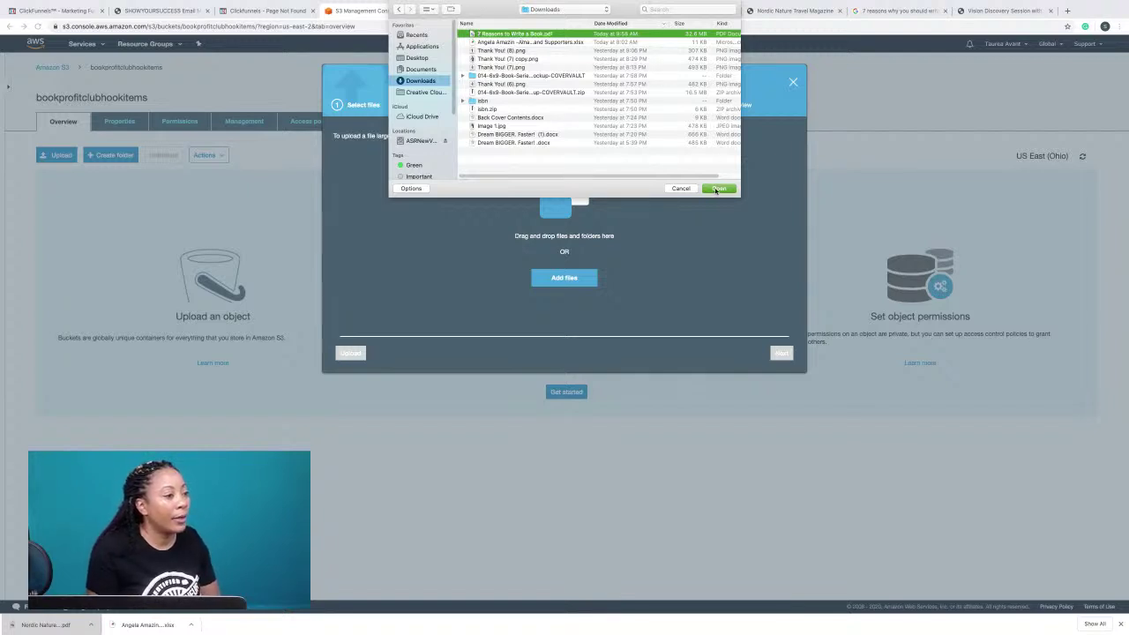
Upload 7 Reasons to Write a Book.pdf to the bucket with the default permissions and properties.
left_click(719, 188)
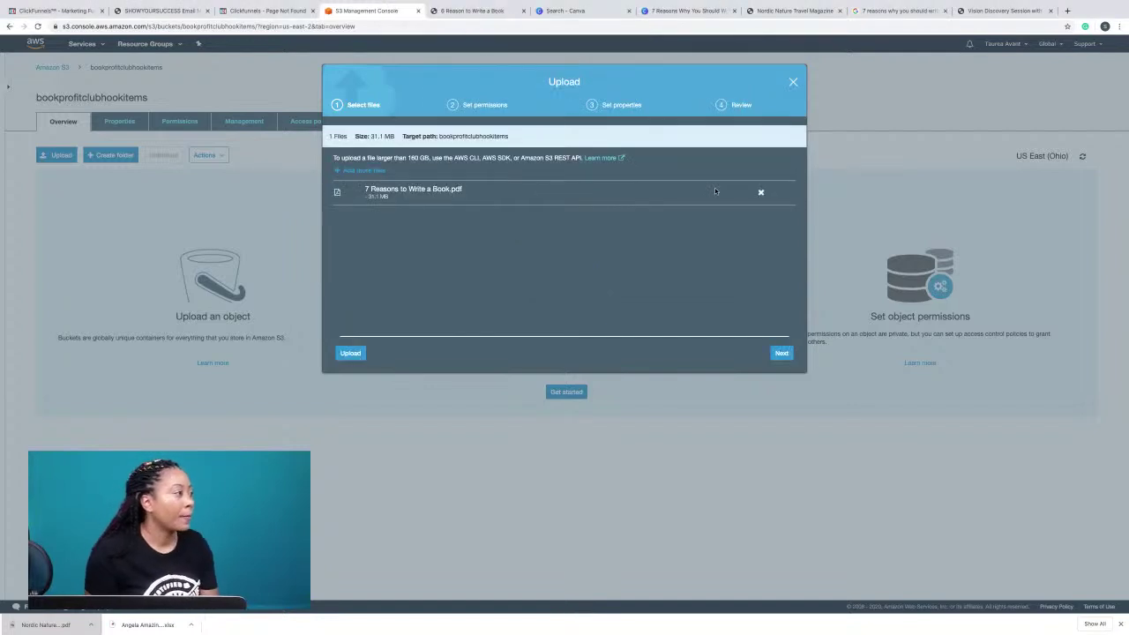
left_click(781, 353)
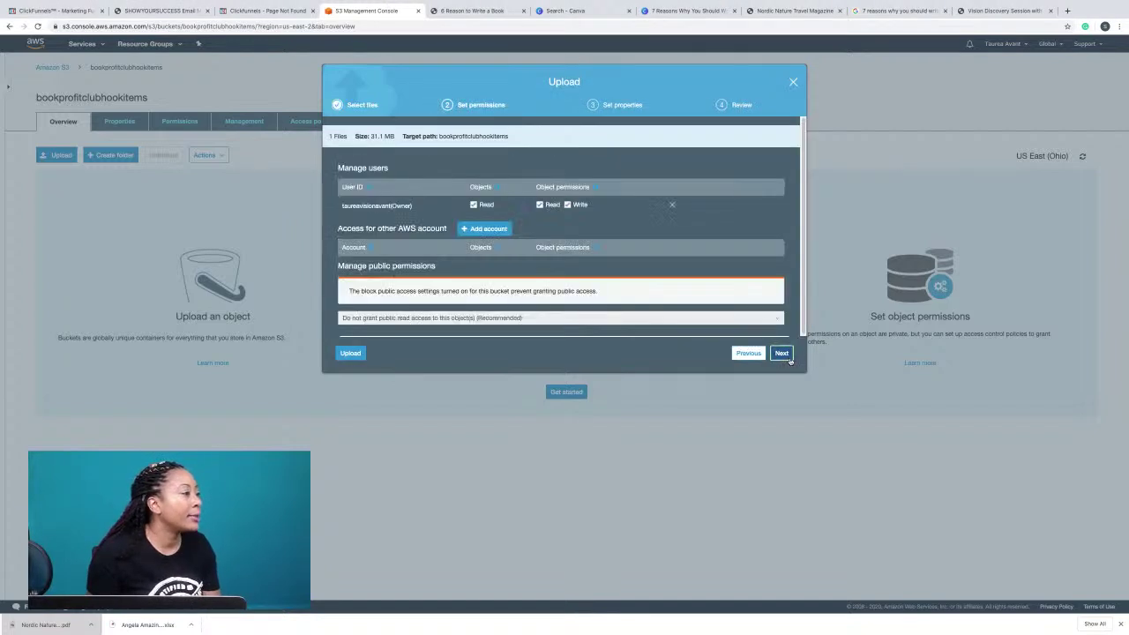
left_click(781, 353)
left_click(781, 353)
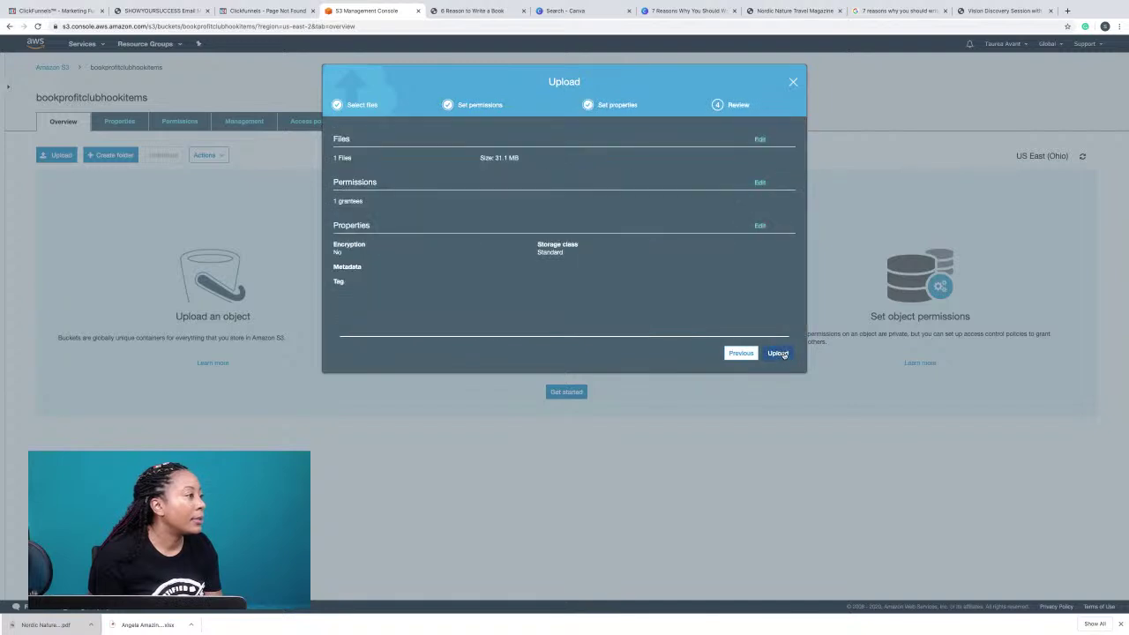
left_click(778, 353)
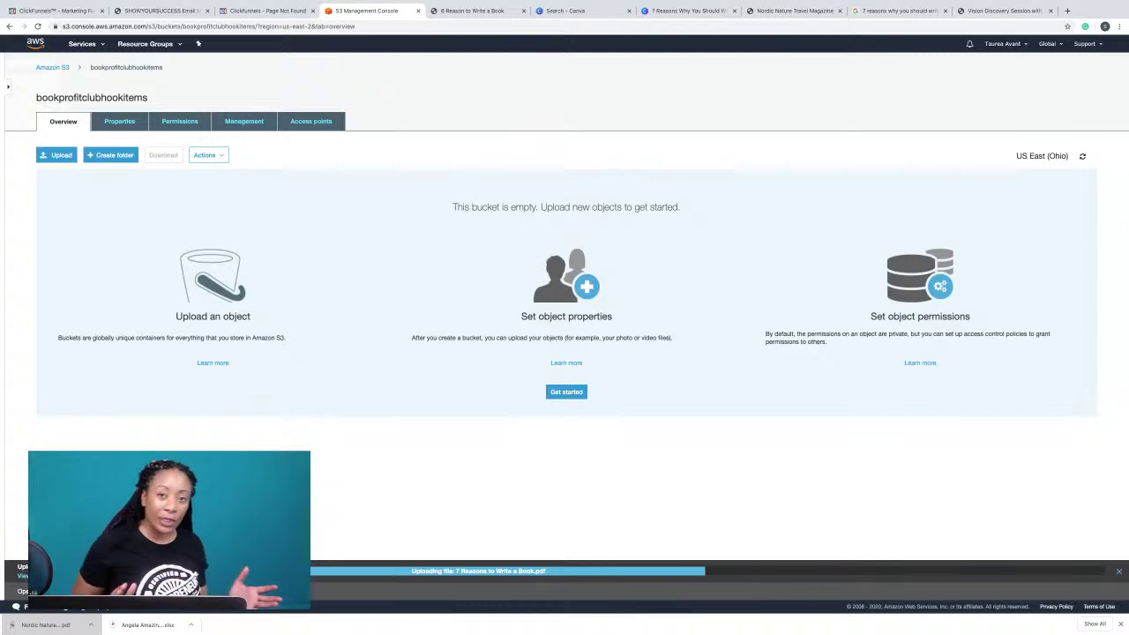
Look at the old 6 Reasons PDF and the email design that links to it, and return to the S3 bucket.
left_click(466, 12)
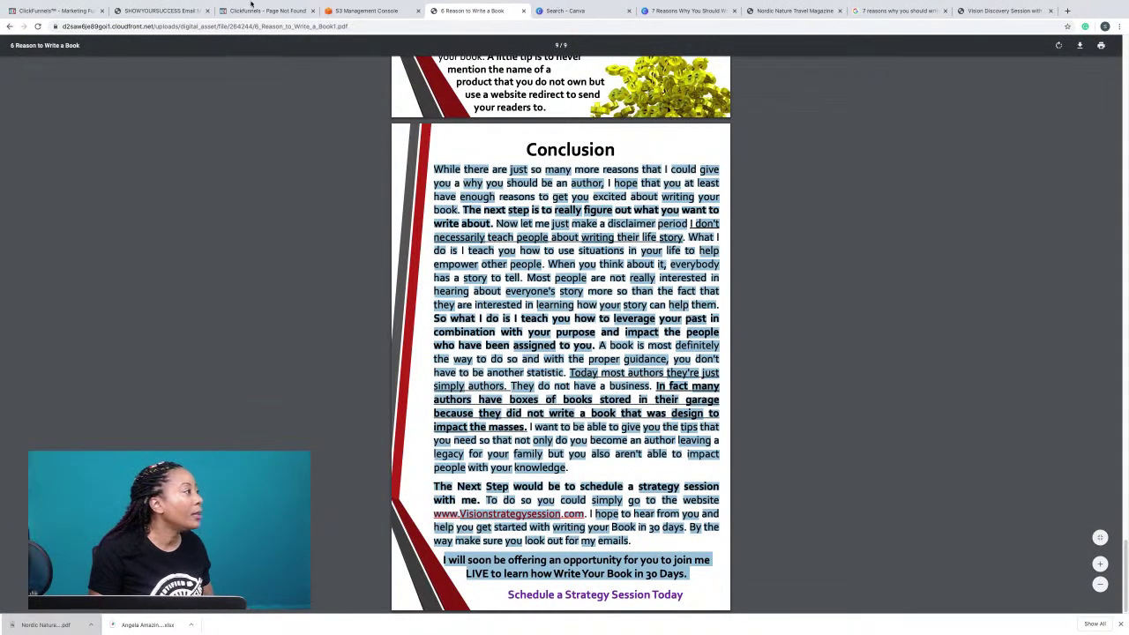
left_click(159, 10)
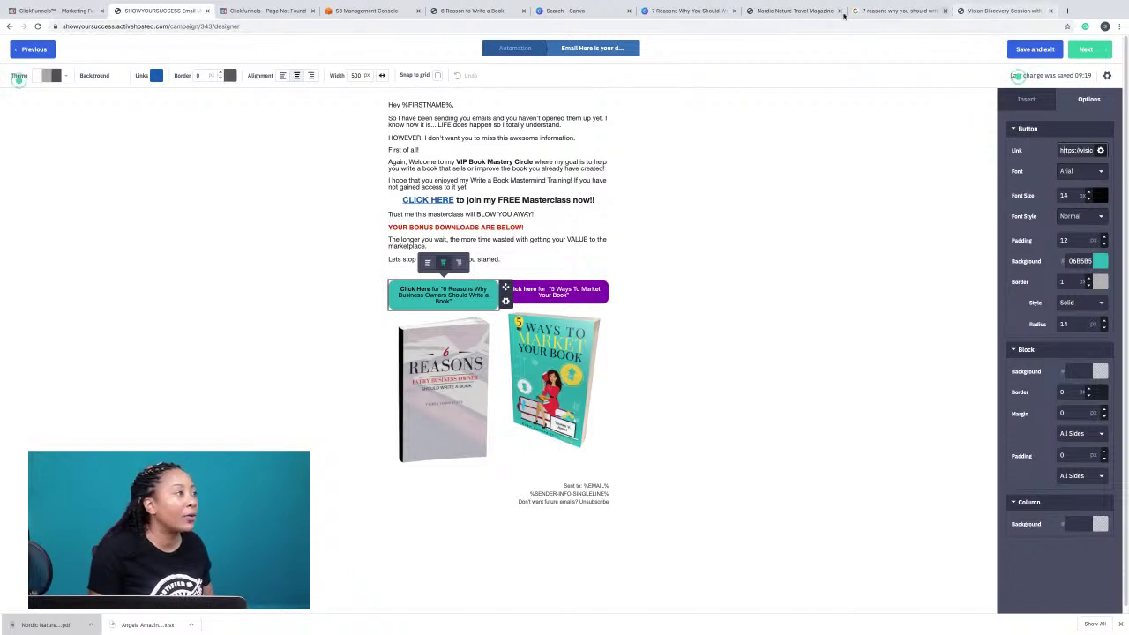
left_click(366, 11)
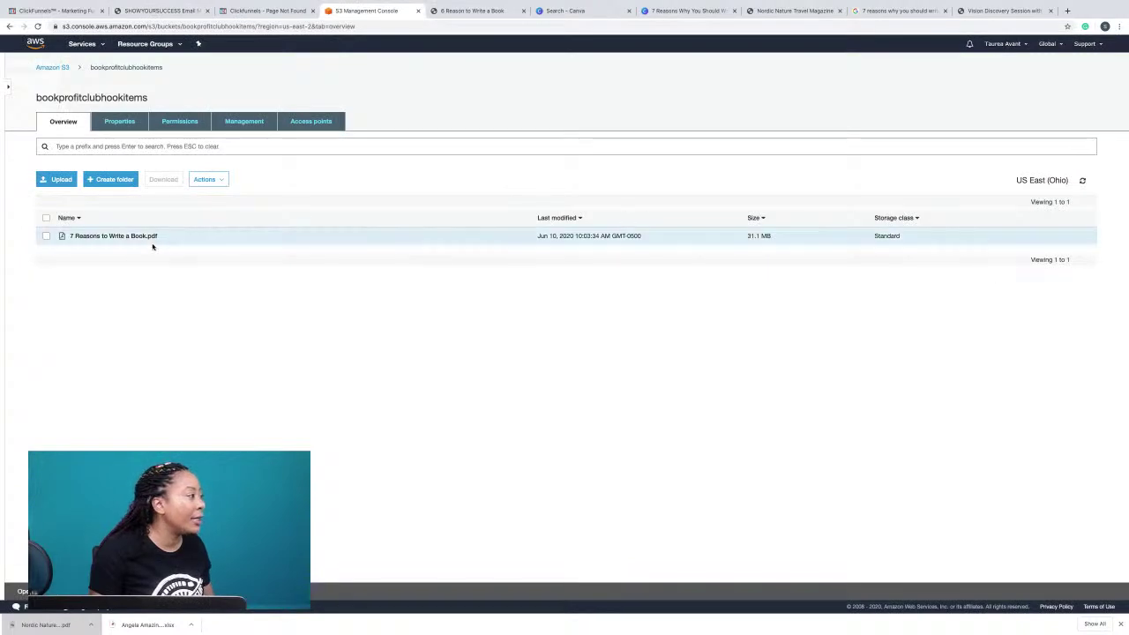
Check the public access permissions of 7 Reasons to Write a Book.pdf and return to the list of buckets.
left_click(126, 236)
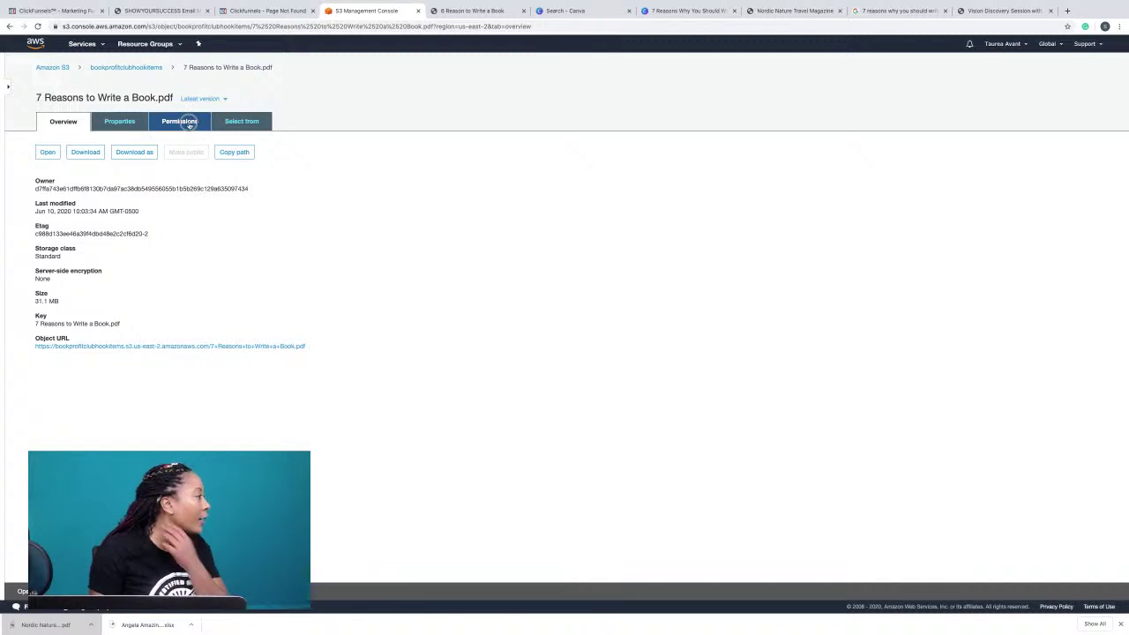
left_click(180, 122)
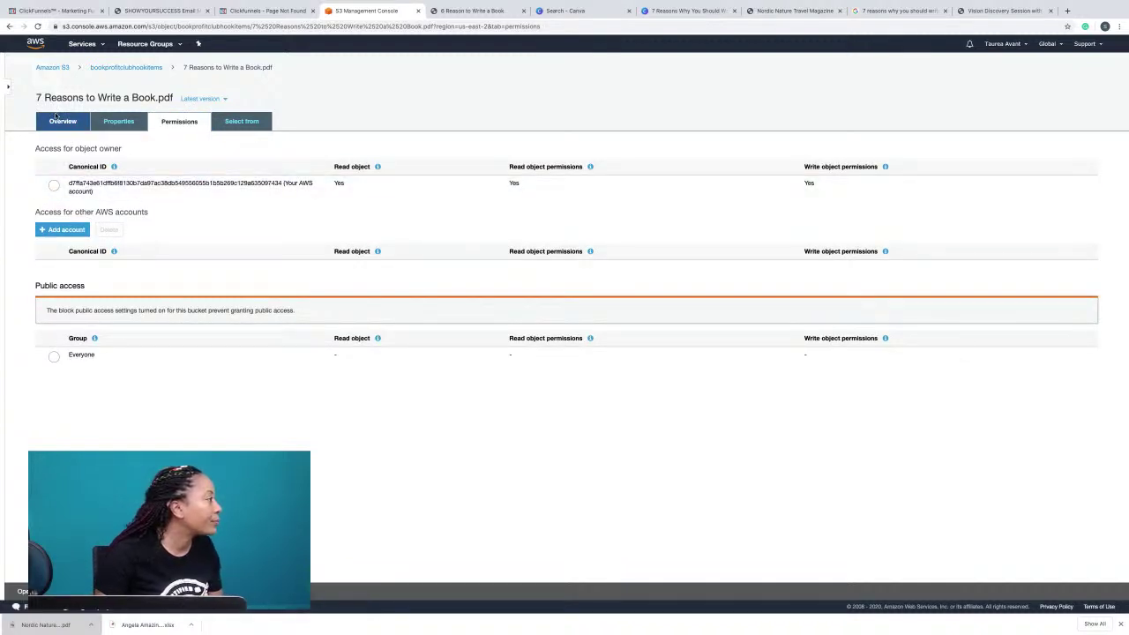
left_click(125, 68)
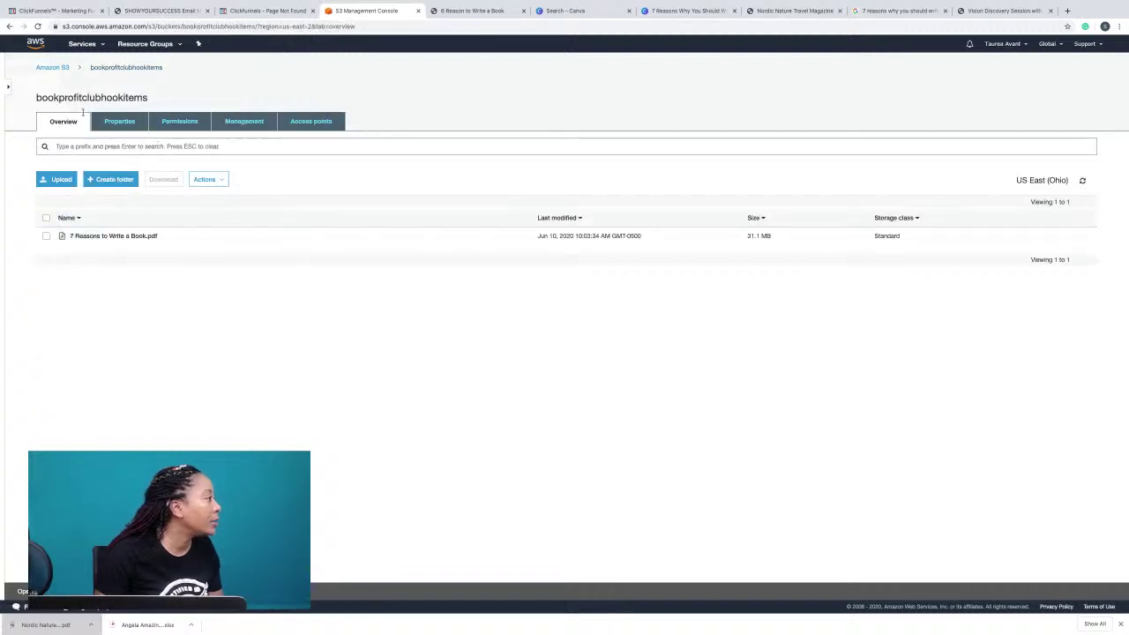
left_click(52, 67)
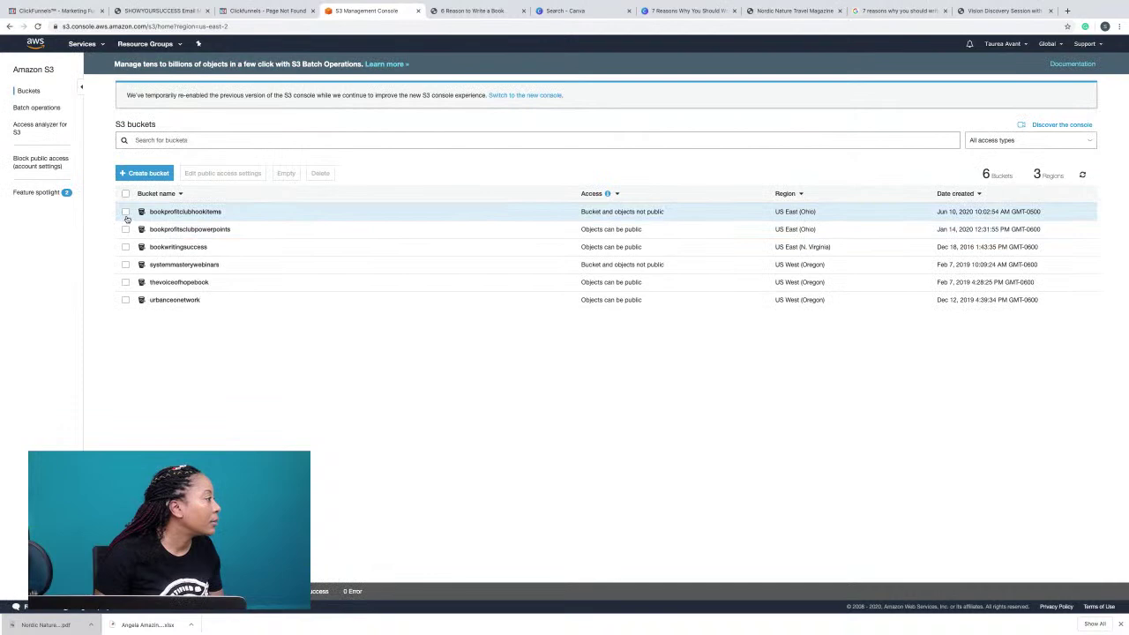
Turn off Block all public access for the bookprofitclubhookitems bucket and confirm the change by entering confirm.
left_click(125, 214)
left_click(125, 214)
left_click(126, 215)
left_click(125, 214)
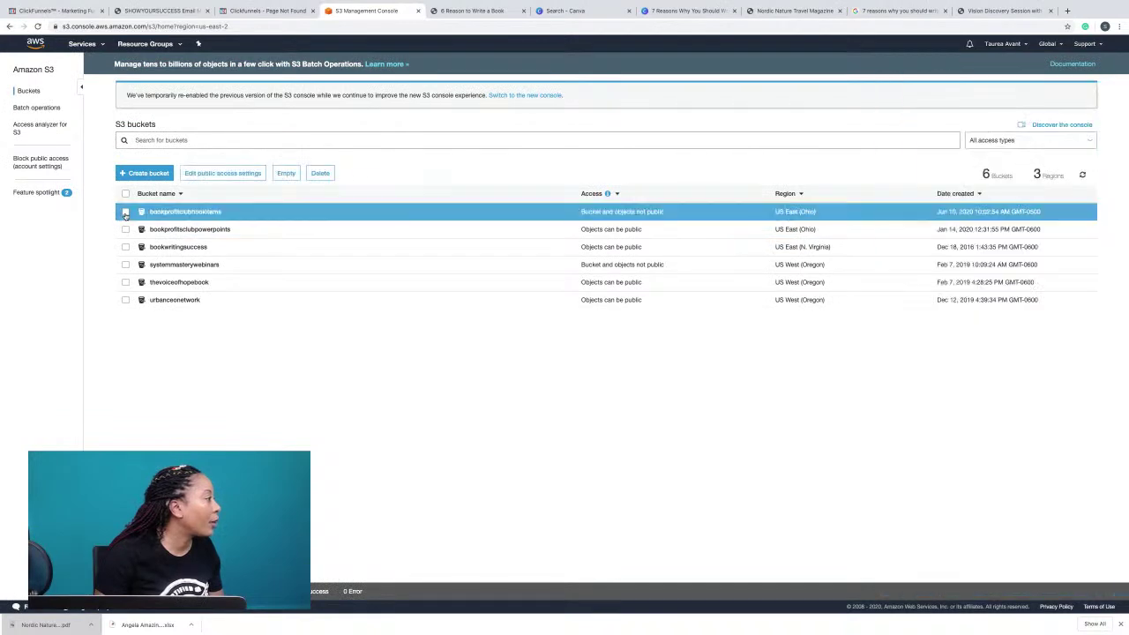
left_click(125, 215)
left_click(237, 177)
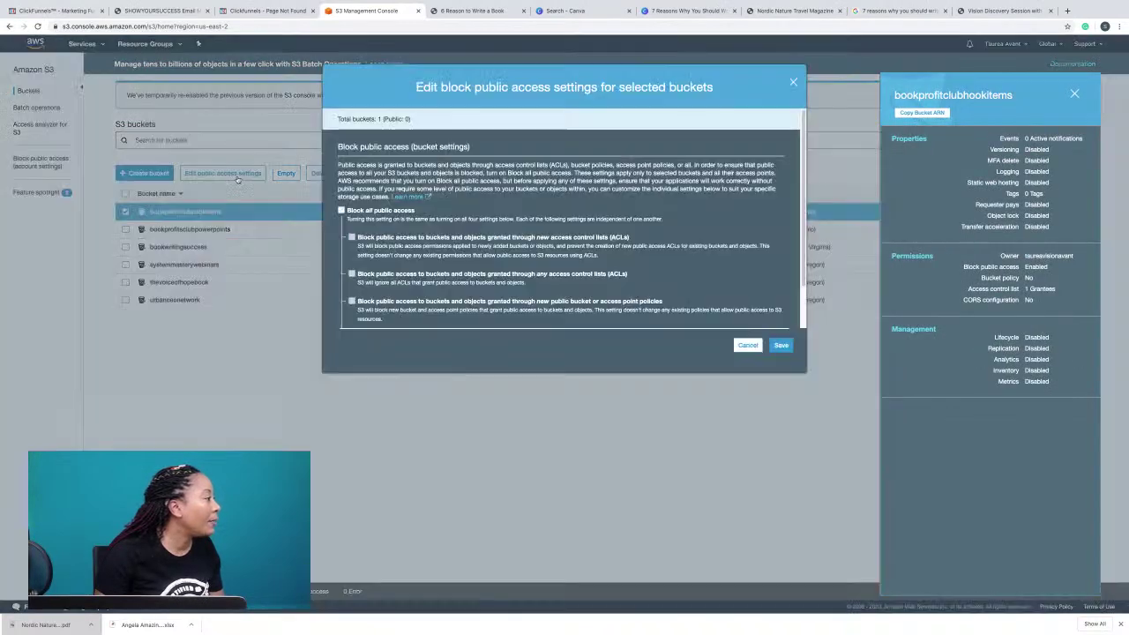
left_click(341, 211)
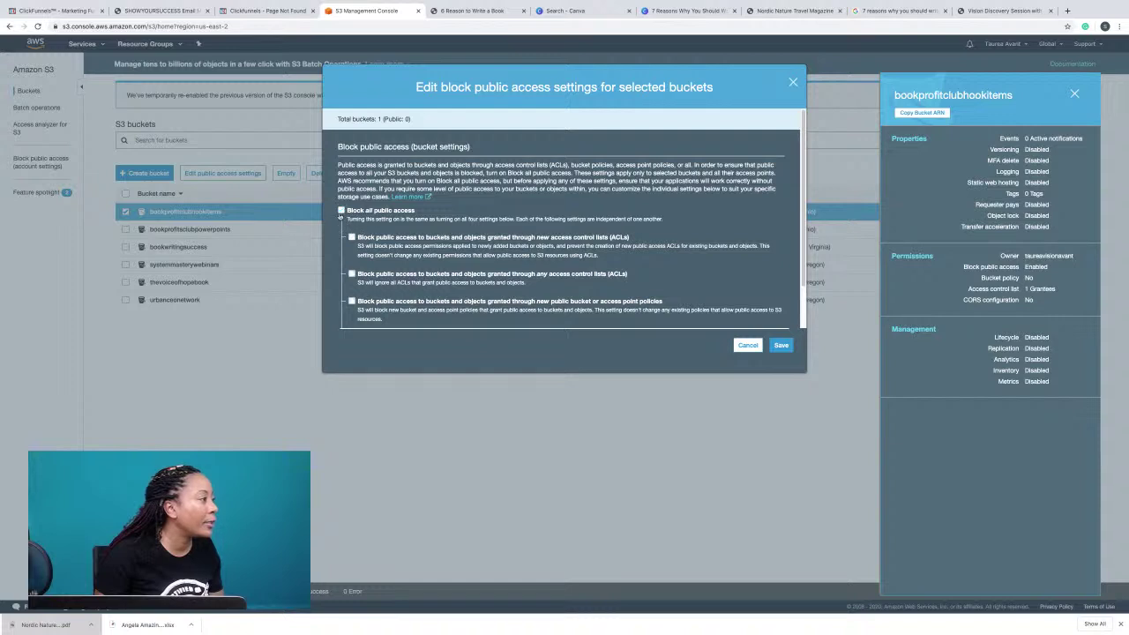
scroll(413, 255, "down", 1)
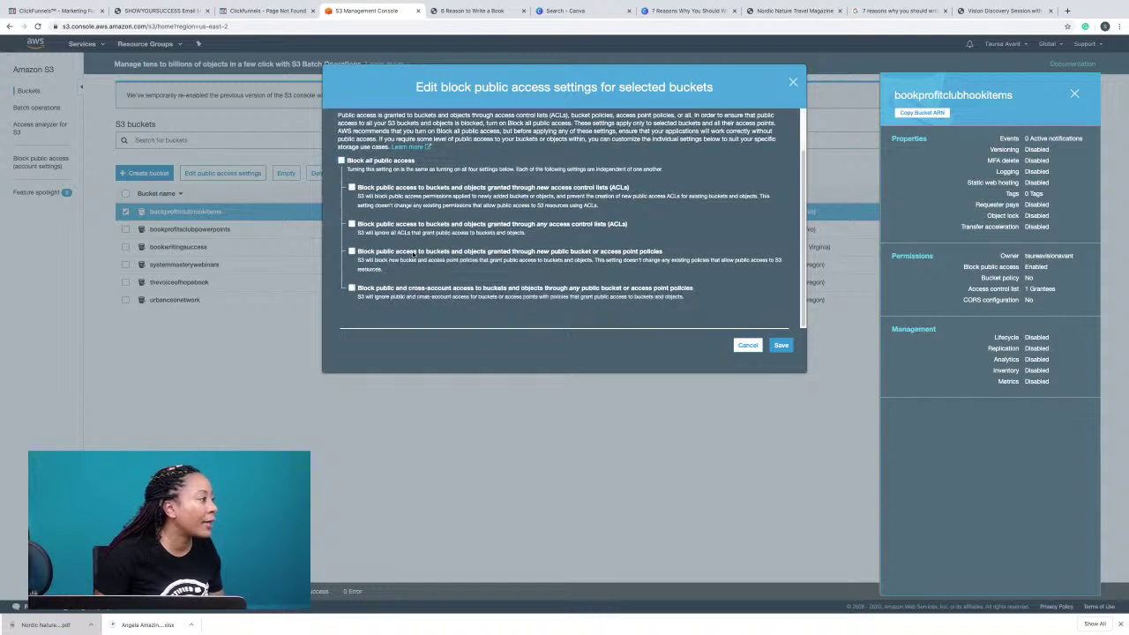
left_click(782, 344)
left_click(567, 376)
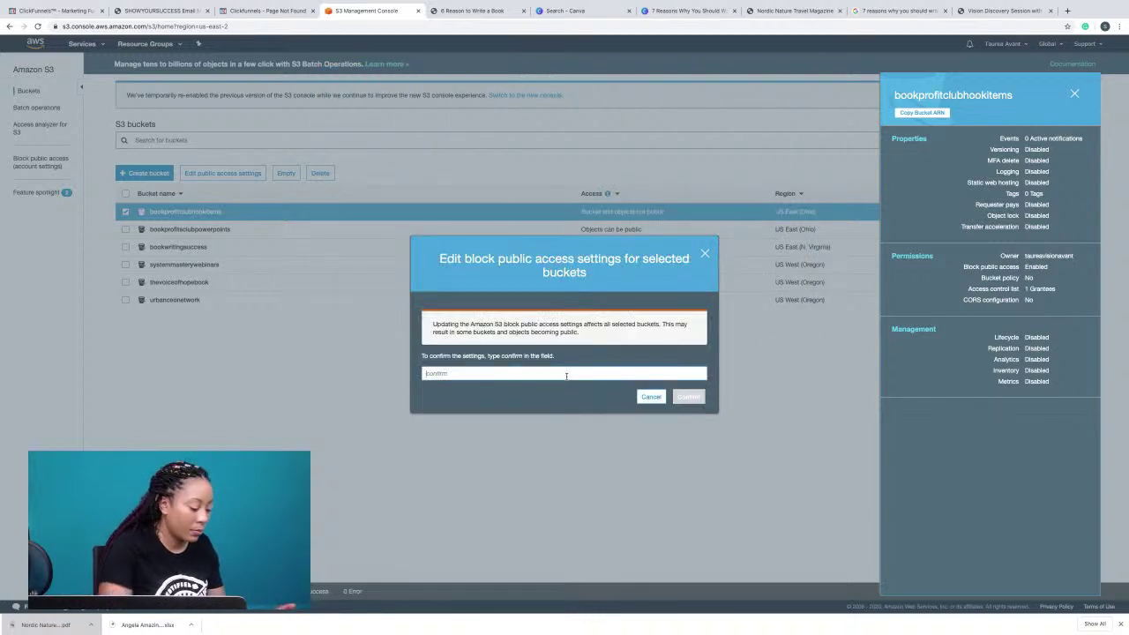
type("confirm")
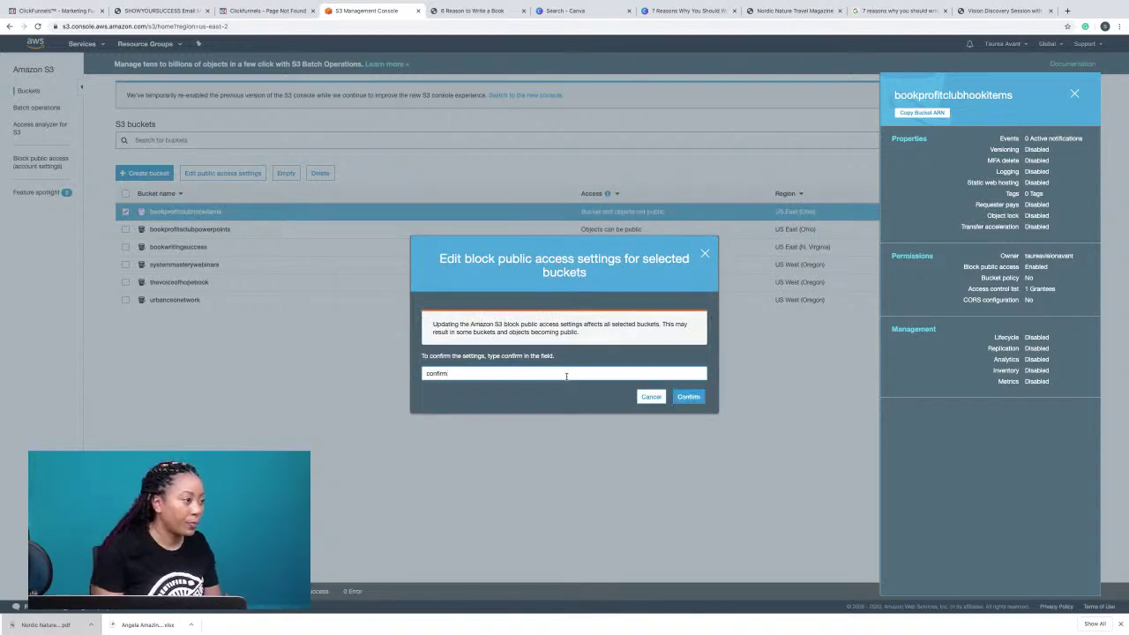
left_click(689, 396)
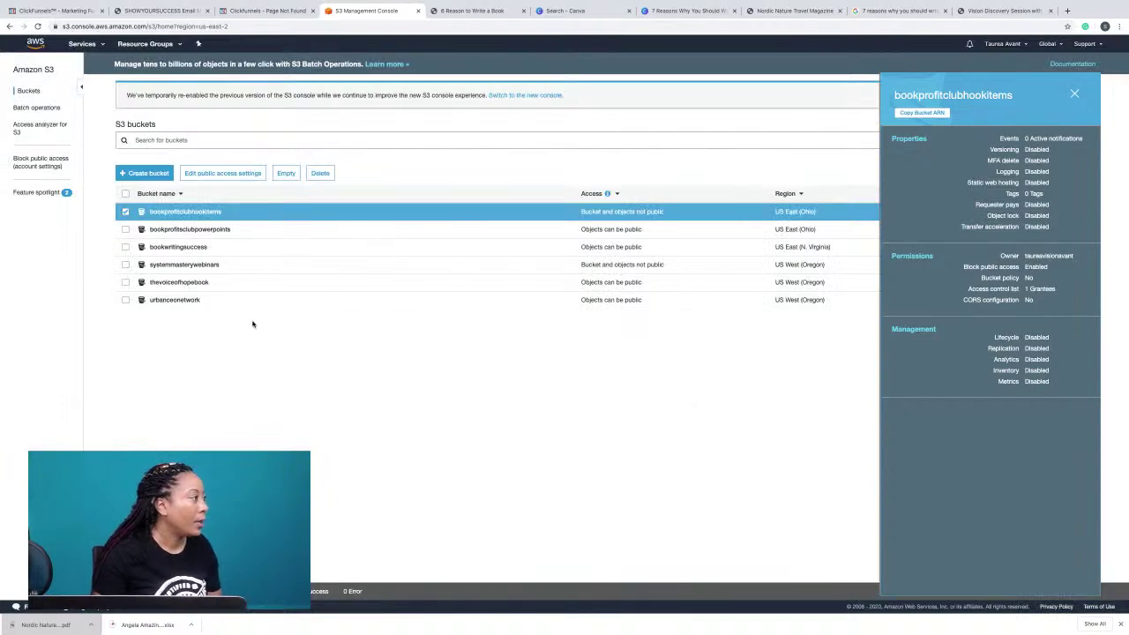
Open 7 Reasons to Write a Book.pdf in the bookprofitclubhookitems bucket and copy its object URL.
left_click(210, 209)
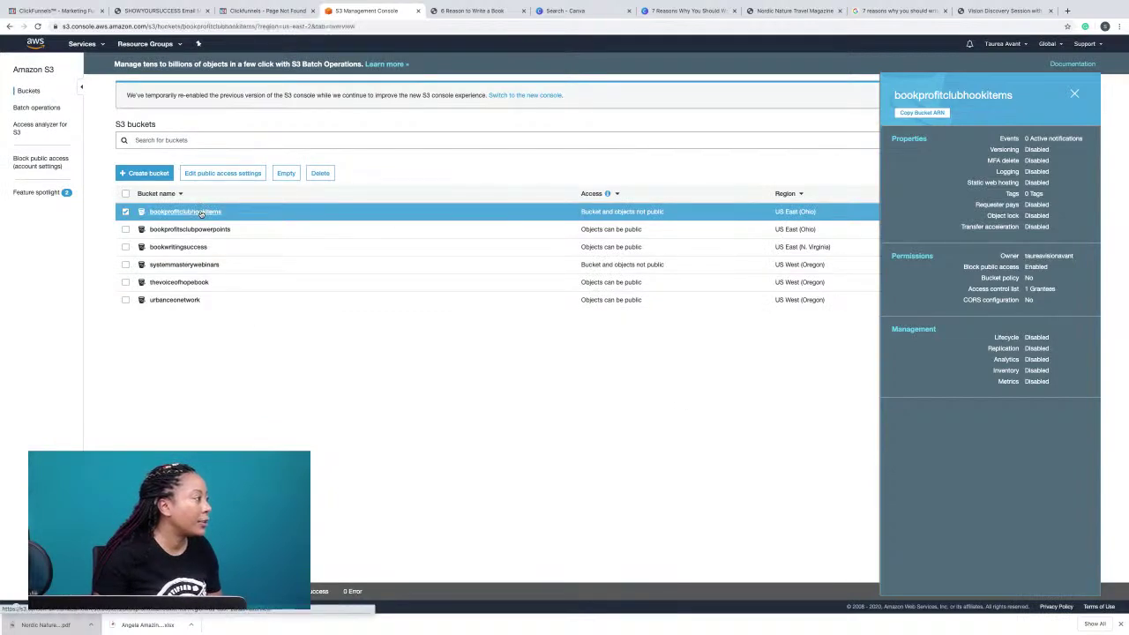
left_click(135, 237)
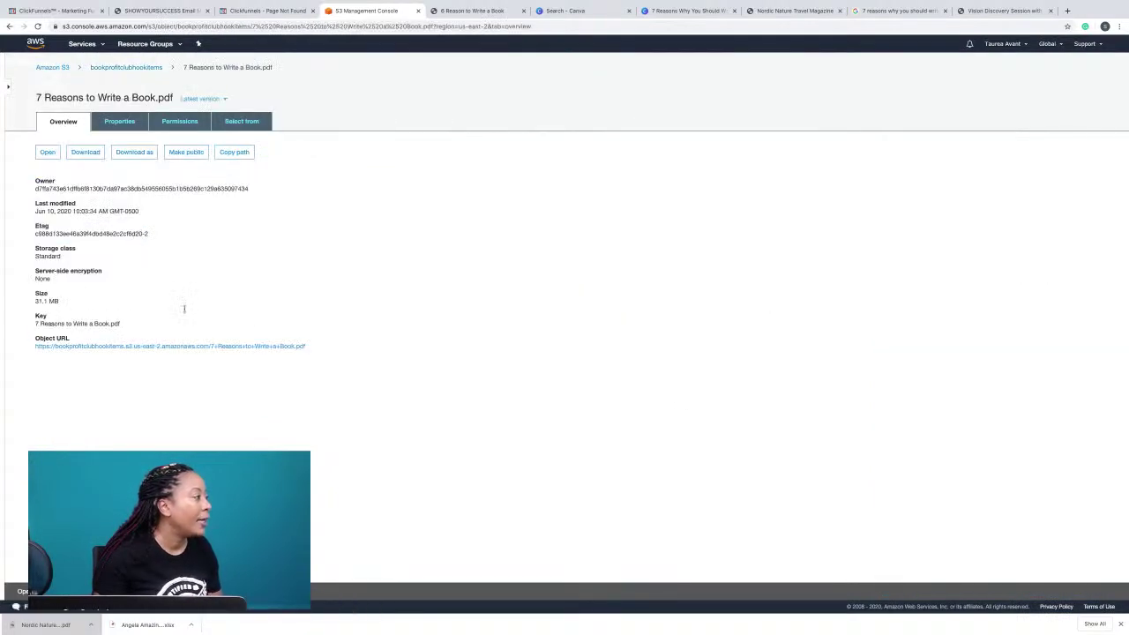
left_click_drag(305, 348, 32, 349)
right_click(69, 345)
left_click(41, 373)
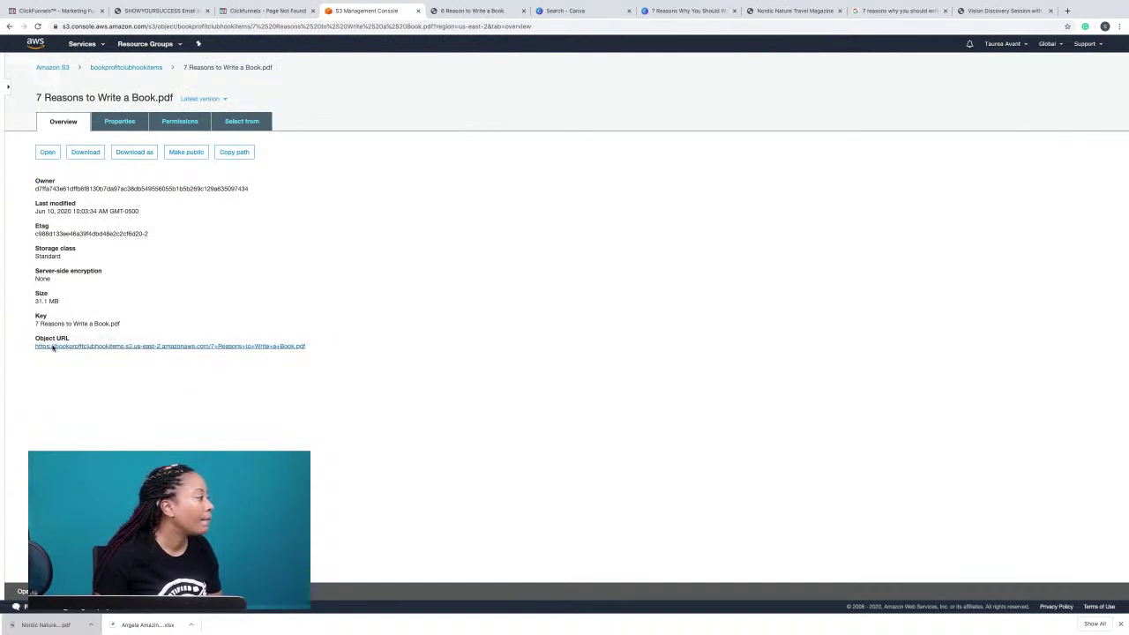
right_click(58, 345)
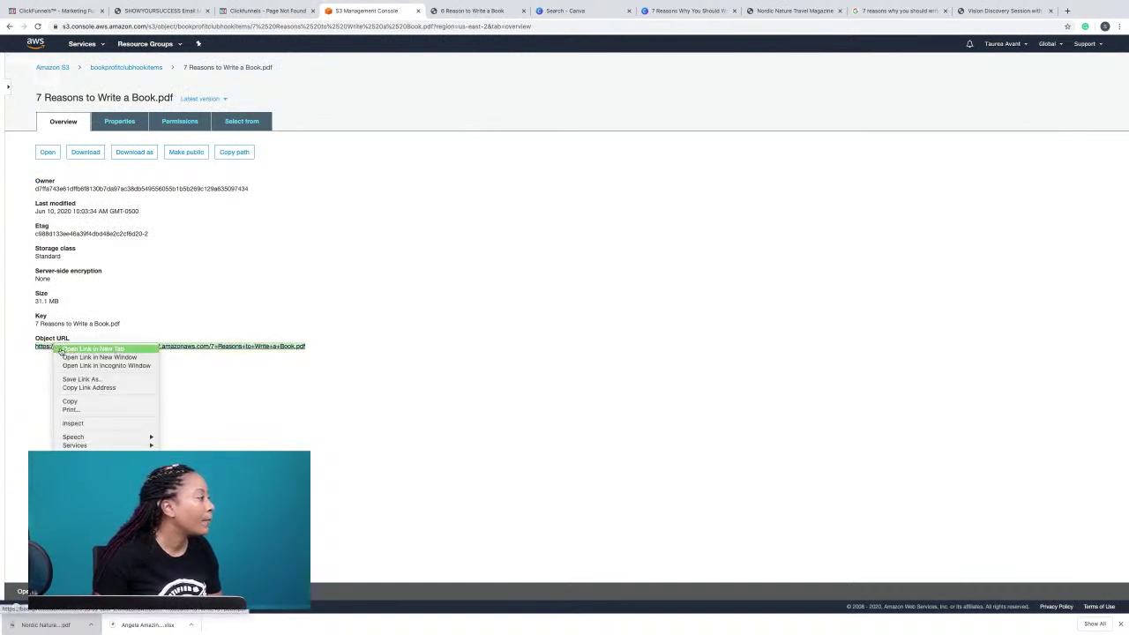
left_click(102, 390)
Test the PDF's object URL in a new incognito window and return to the S3 console.
left_click(61, 4)
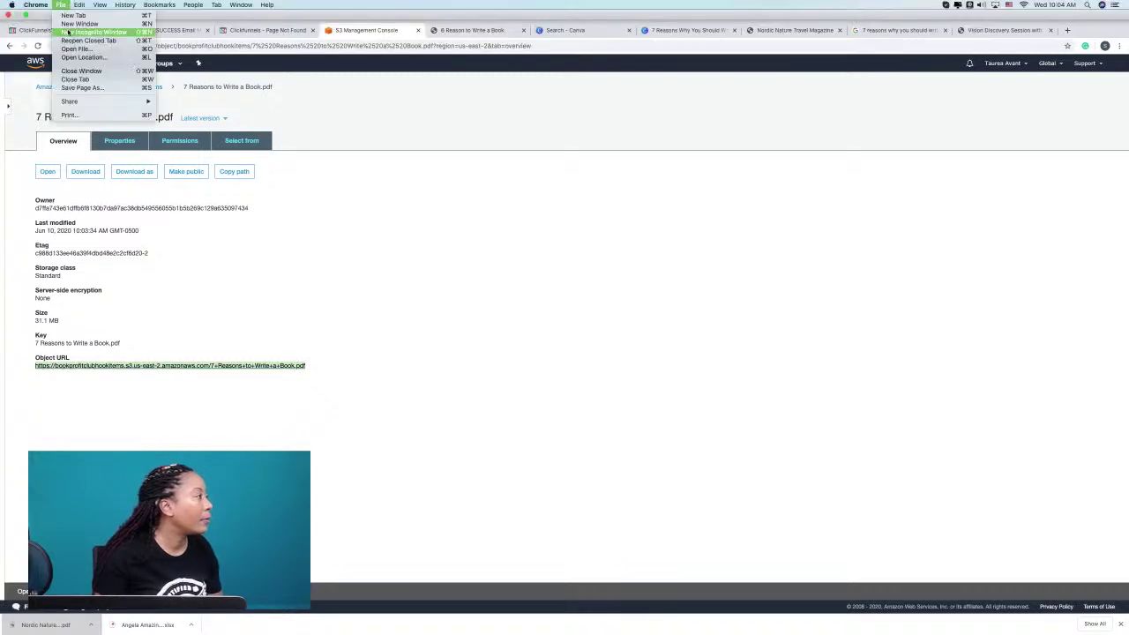
left_click(68, 32)
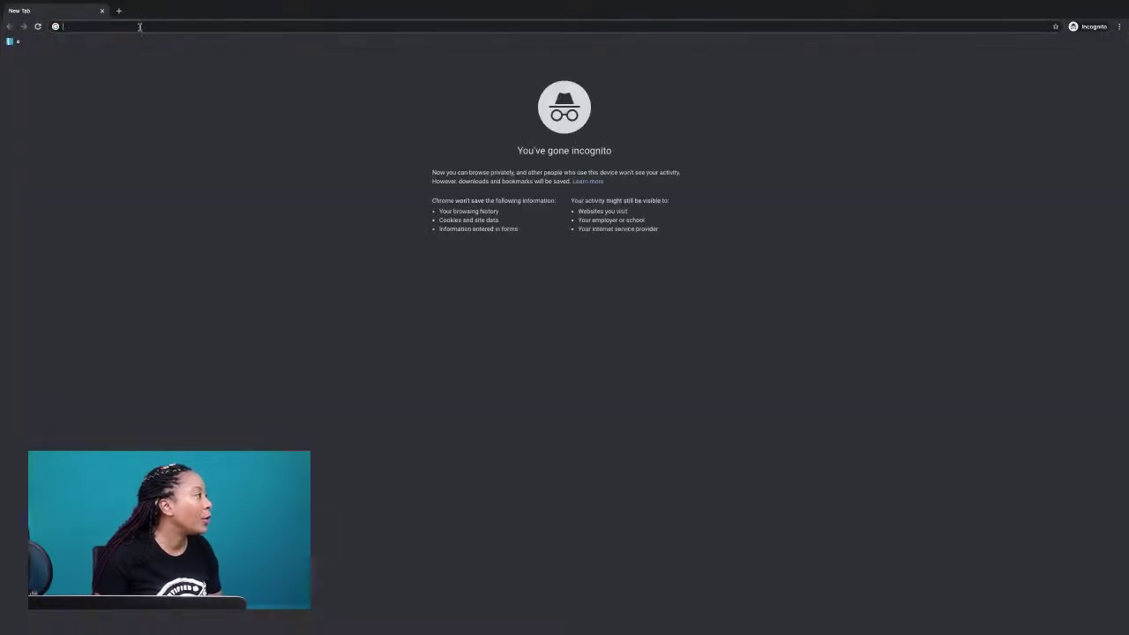
right_click(140, 26)
left_click(177, 75)
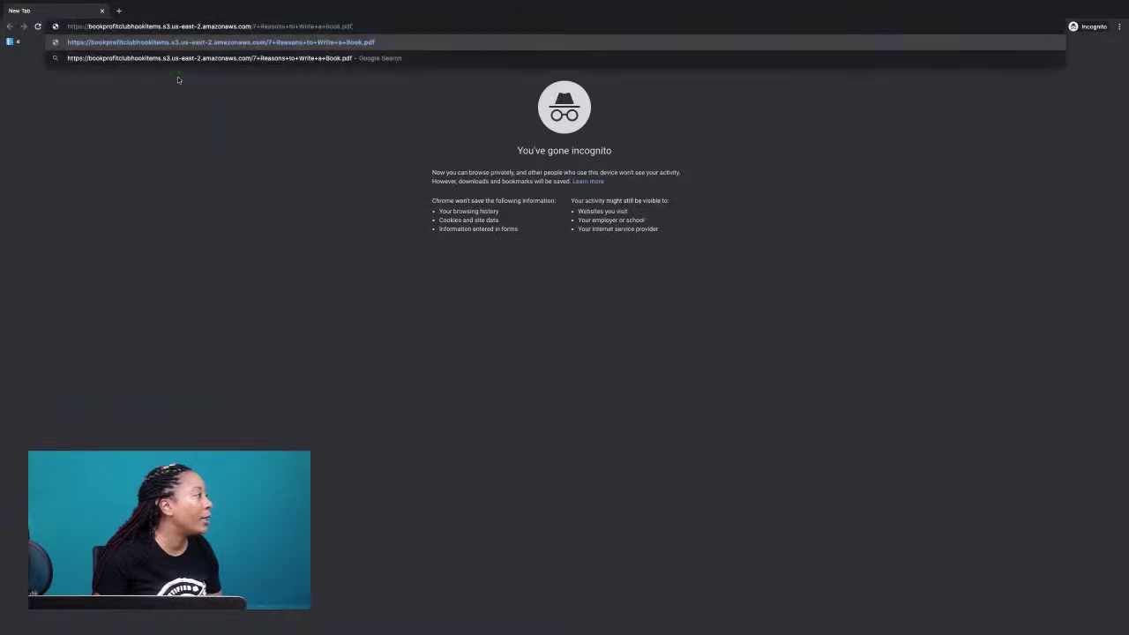
key("Return")
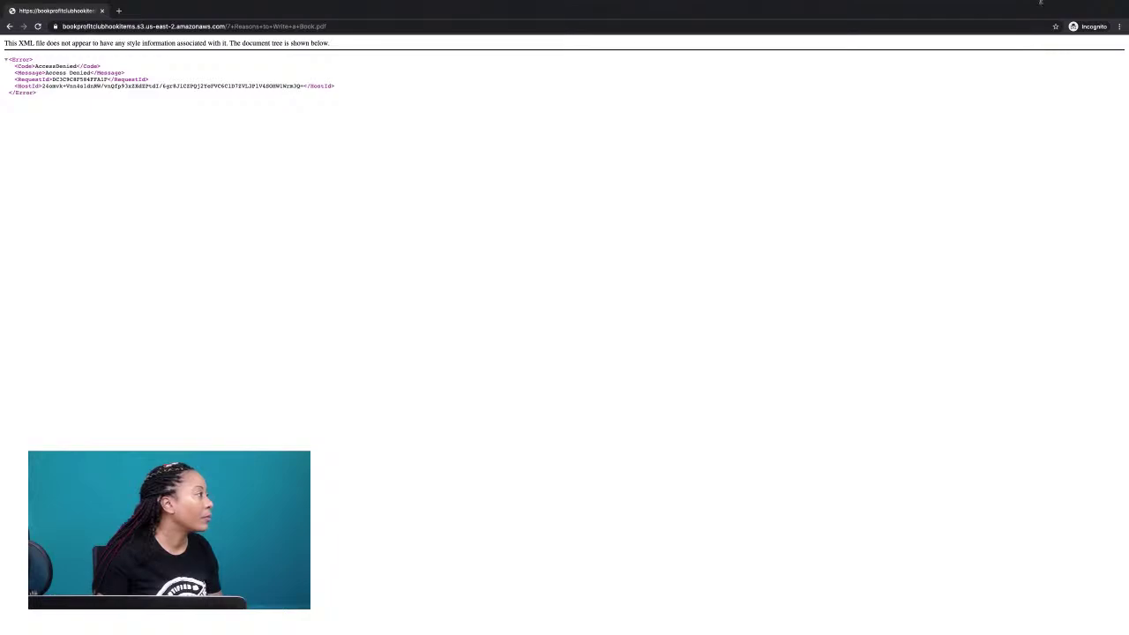
key("super+w")
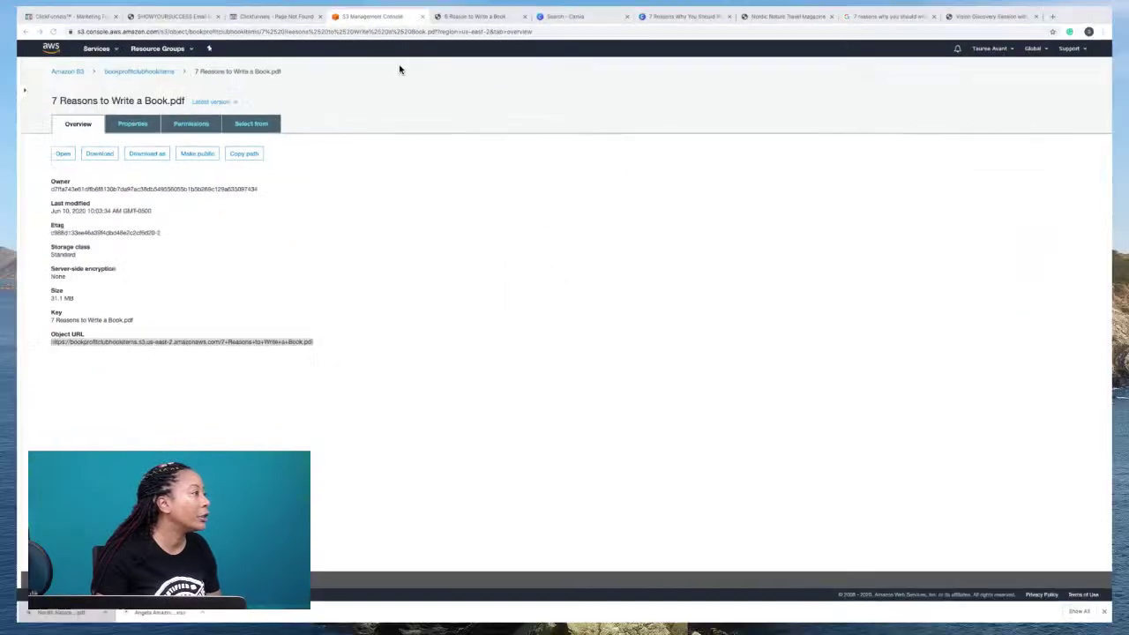
Copy the full object URL of 7 Reasons to Write a Book.pdf again.
left_click(337, 353)
left_click_drag(337, 354, 20, 345)
right_click(40, 349)
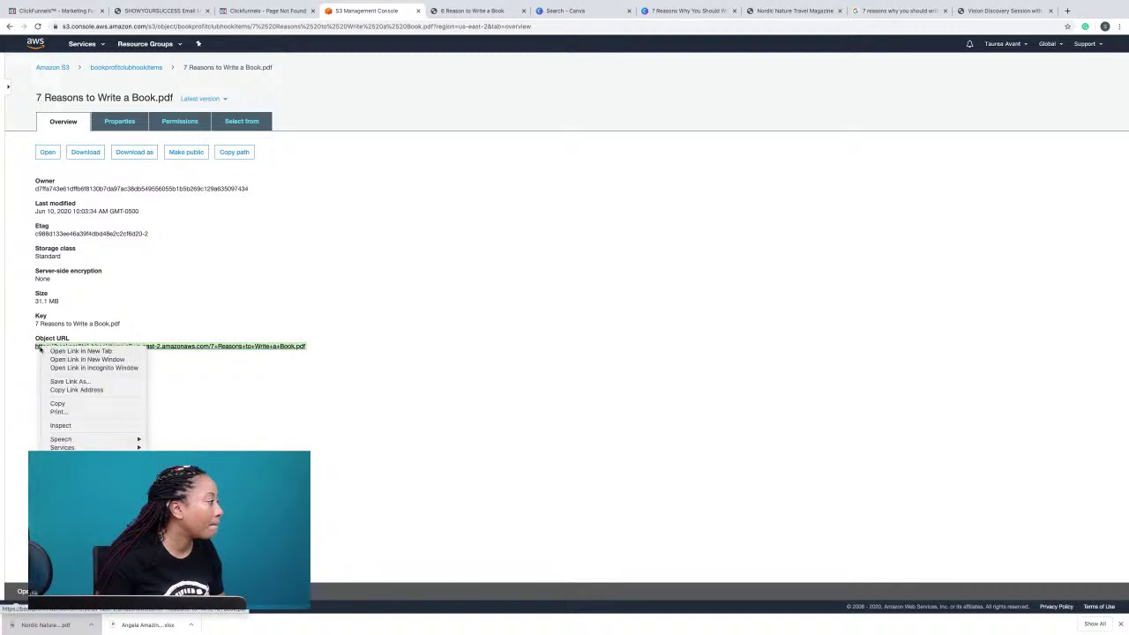
left_click(70, 403)
Load the newly copied object URL in the incognito window and return to the PDF's S3 page.
key("super+shift+n")
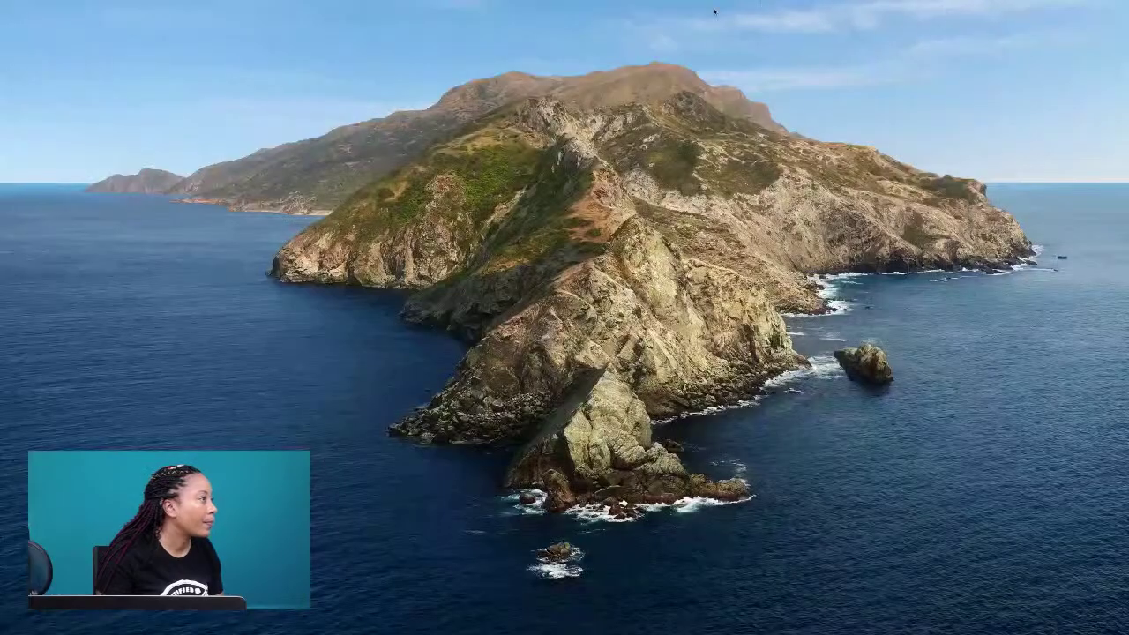
key("super+v")
key("Return")
left_click_drag(348, 26, 324, 26)
key("super+a")
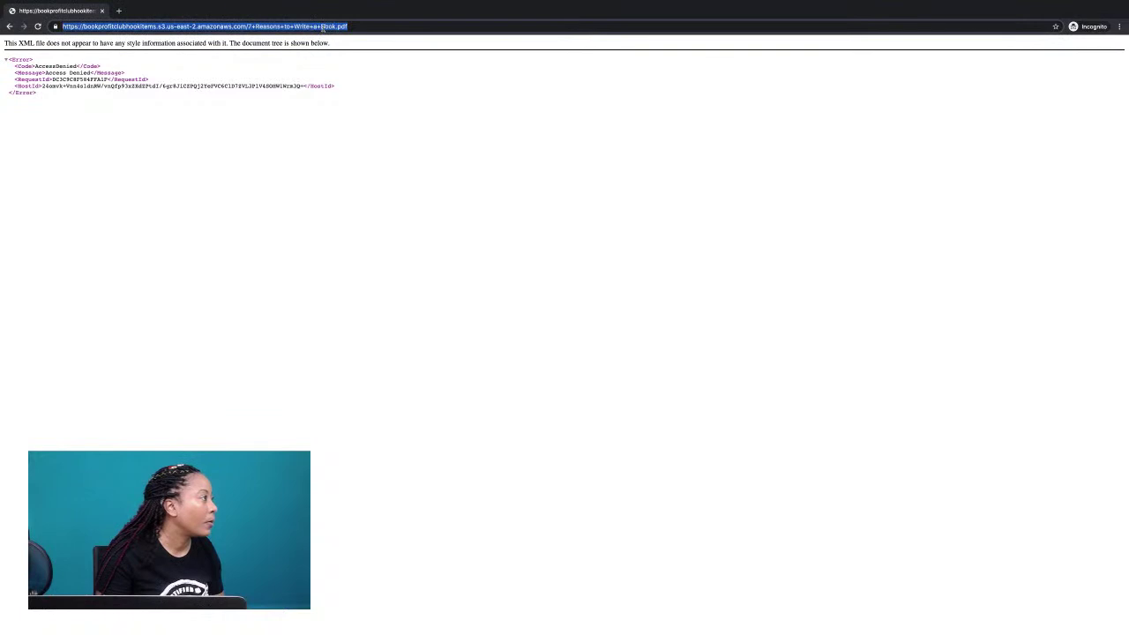
right_click(325, 26)
left_click(365, 90)
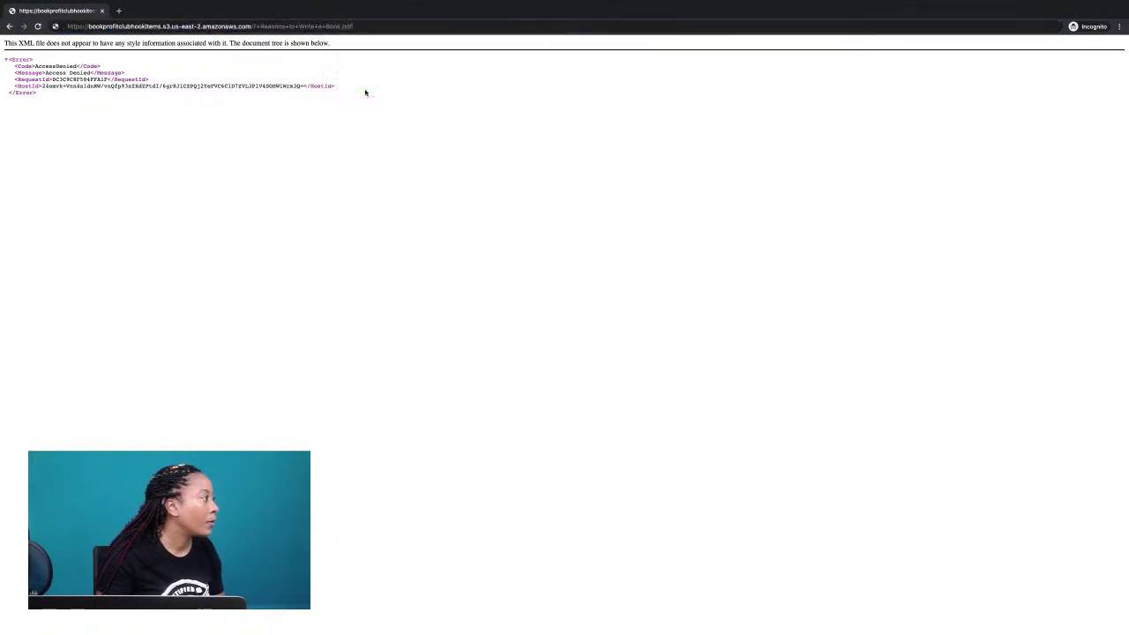
key("Return")
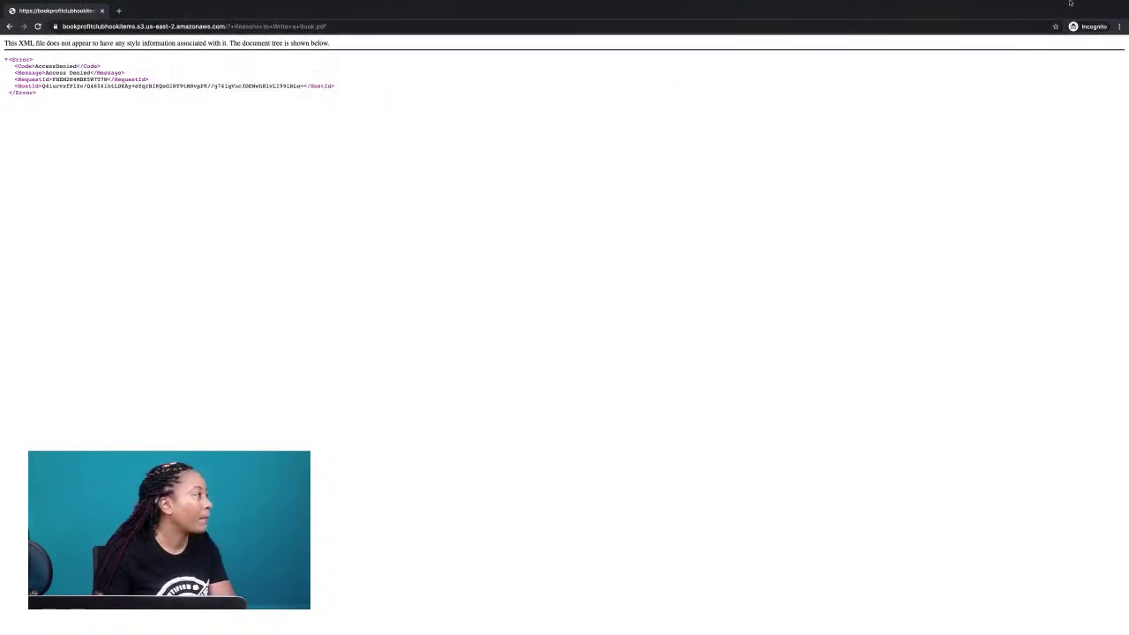
key("super+w")
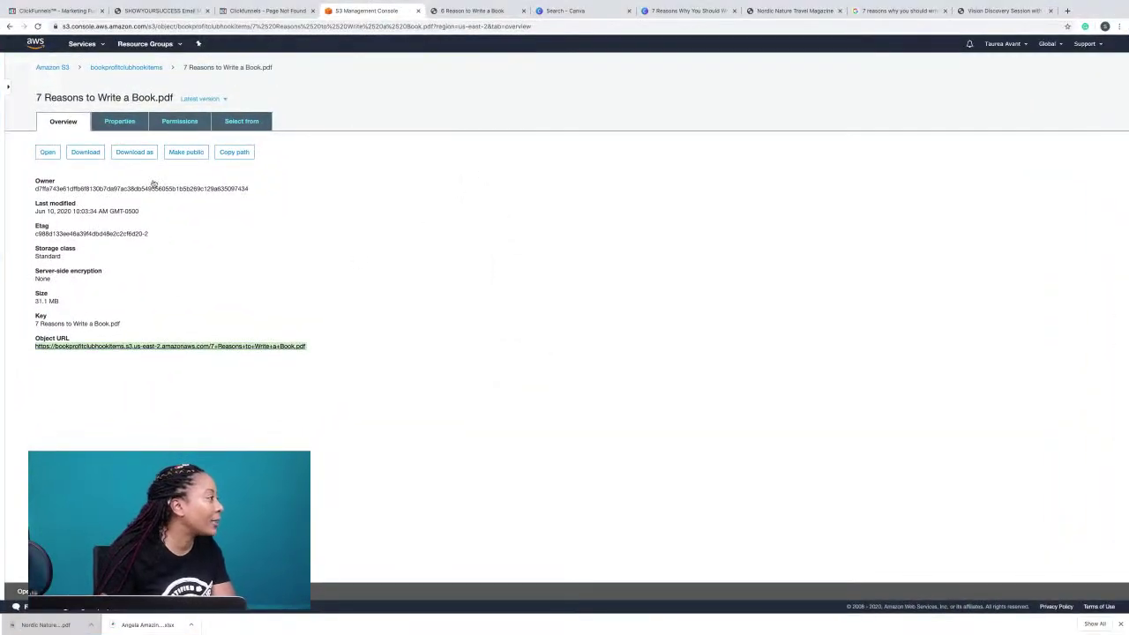
Grant Everyone the Read object permission on 7 Reasons to Write a Book.pdf and reload its link in the incognito window.
left_click(179, 122)
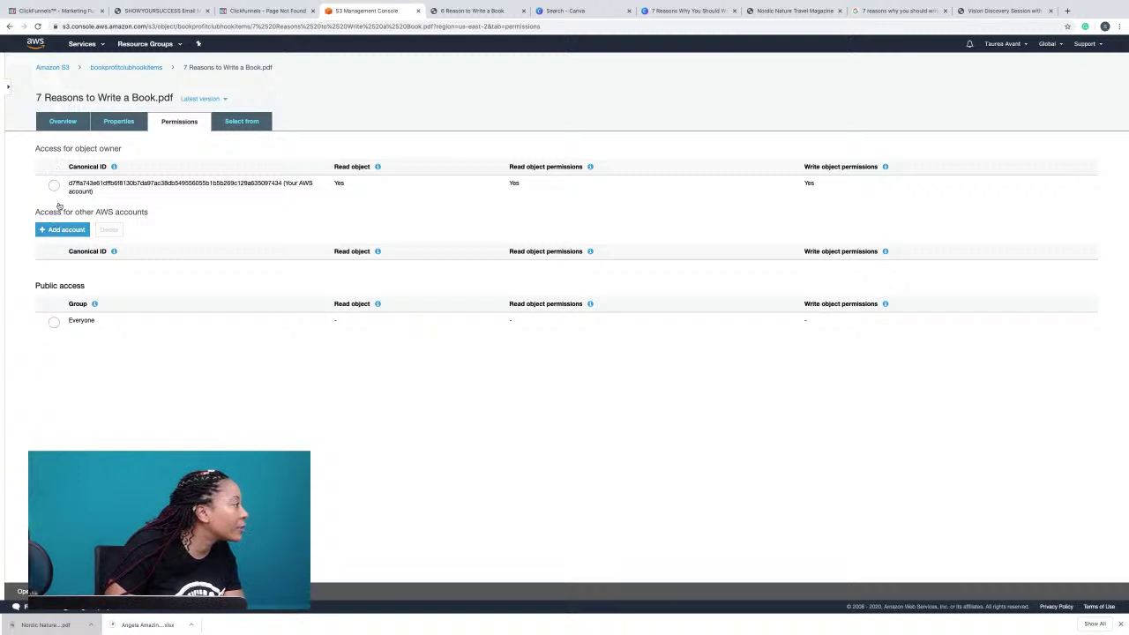
left_click(54, 321)
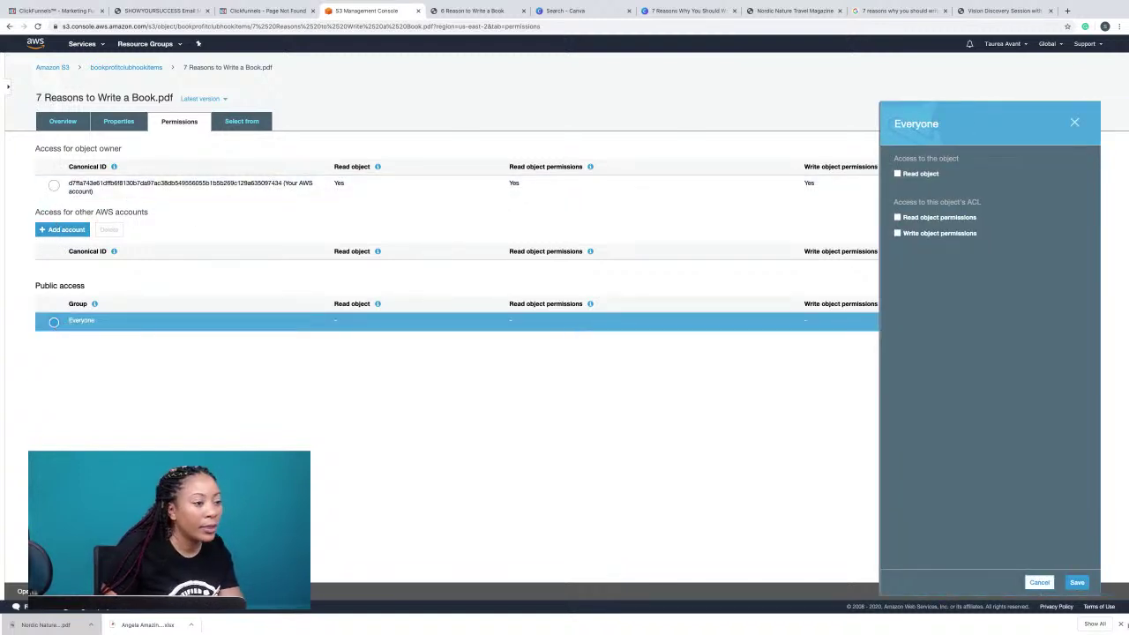
left_click(1039, 582)
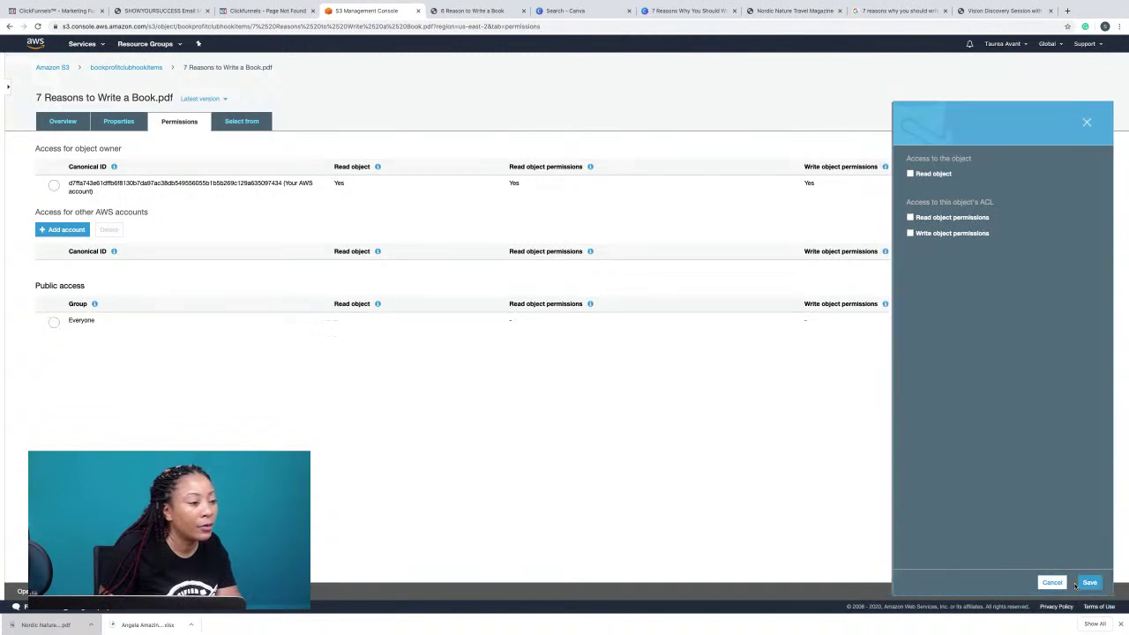
left_click(54, 323)
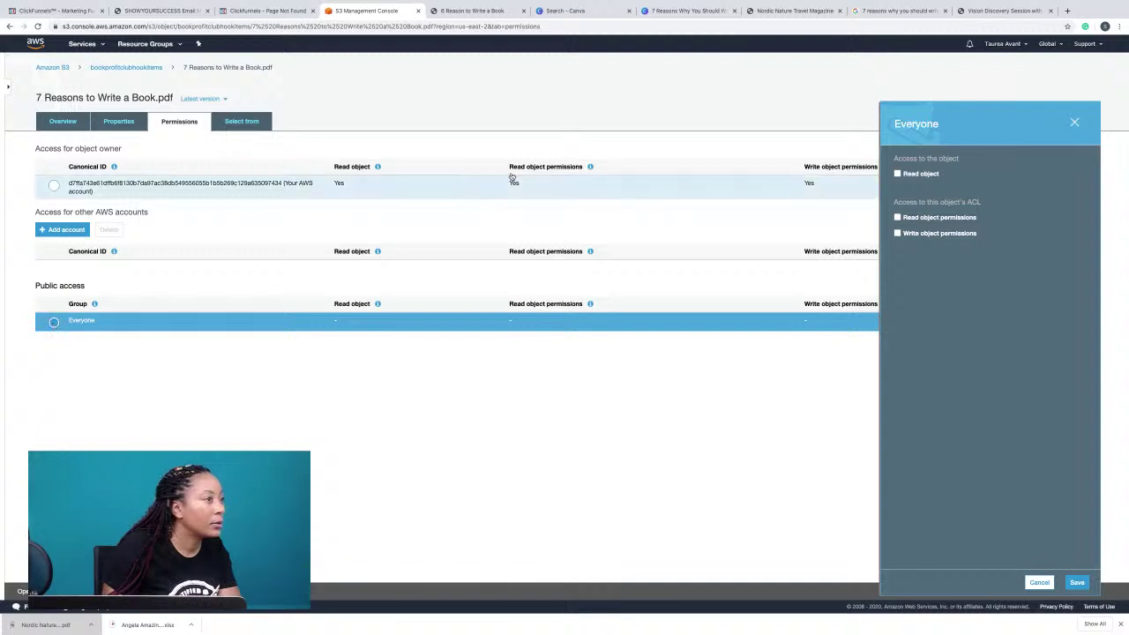
left_click(898, 174)
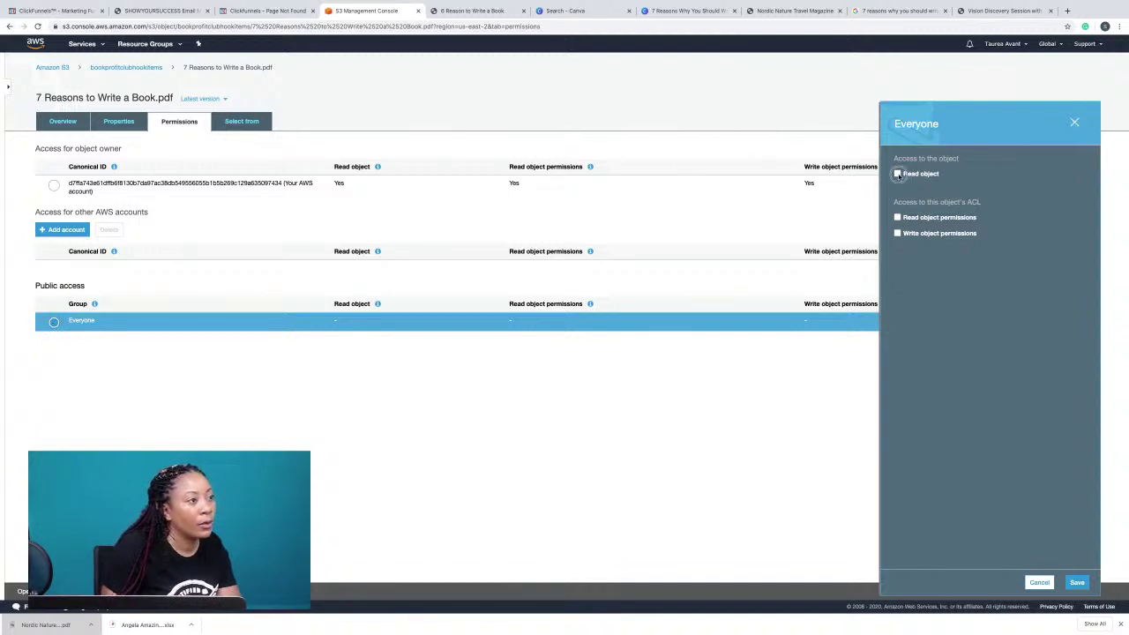
left_click(1077, 582)
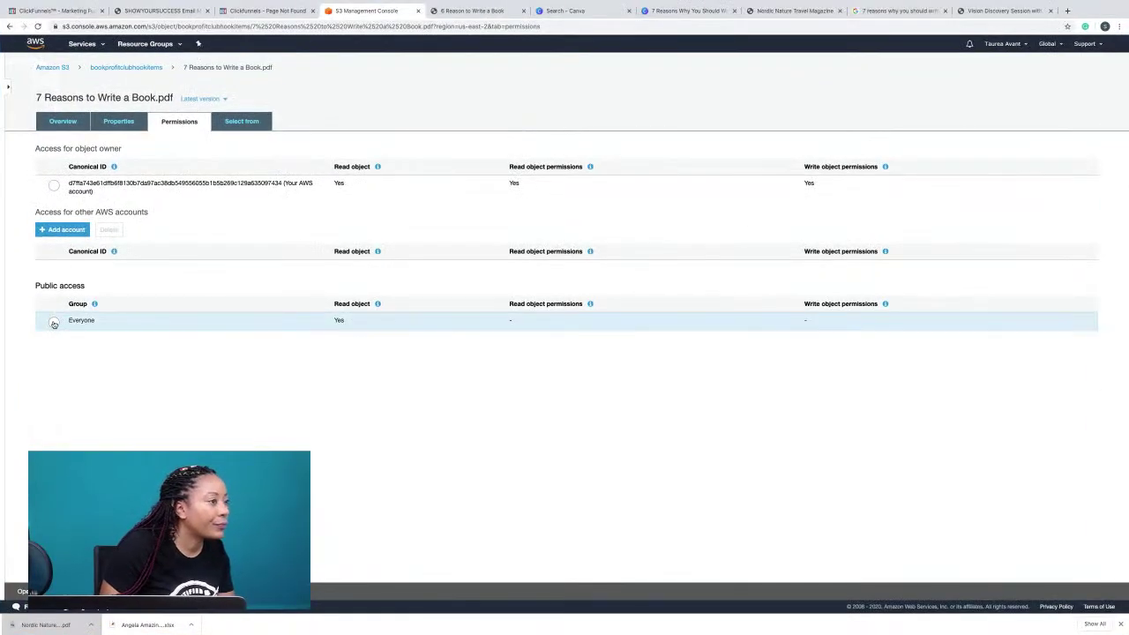
left_click(54, 323)
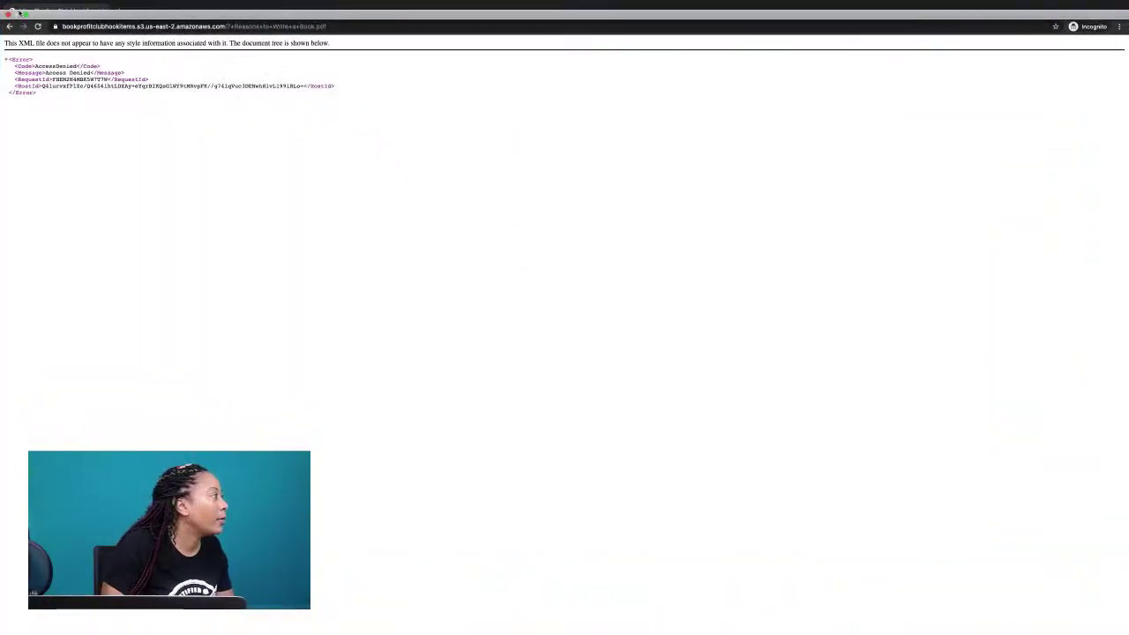
left_click(38, 26)
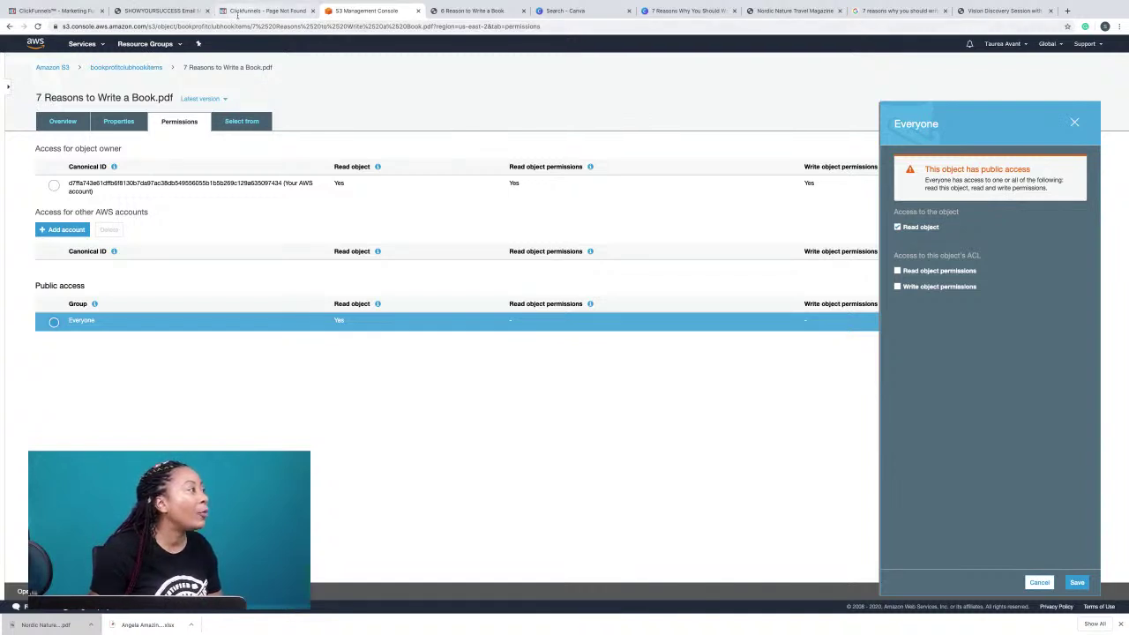
In the email designer, replace the 6 Reasons button's link with the copied S3 URL of 7 Reasons to Write a Book.pdf.
left_click(240, 13)
left_click(164, 11)
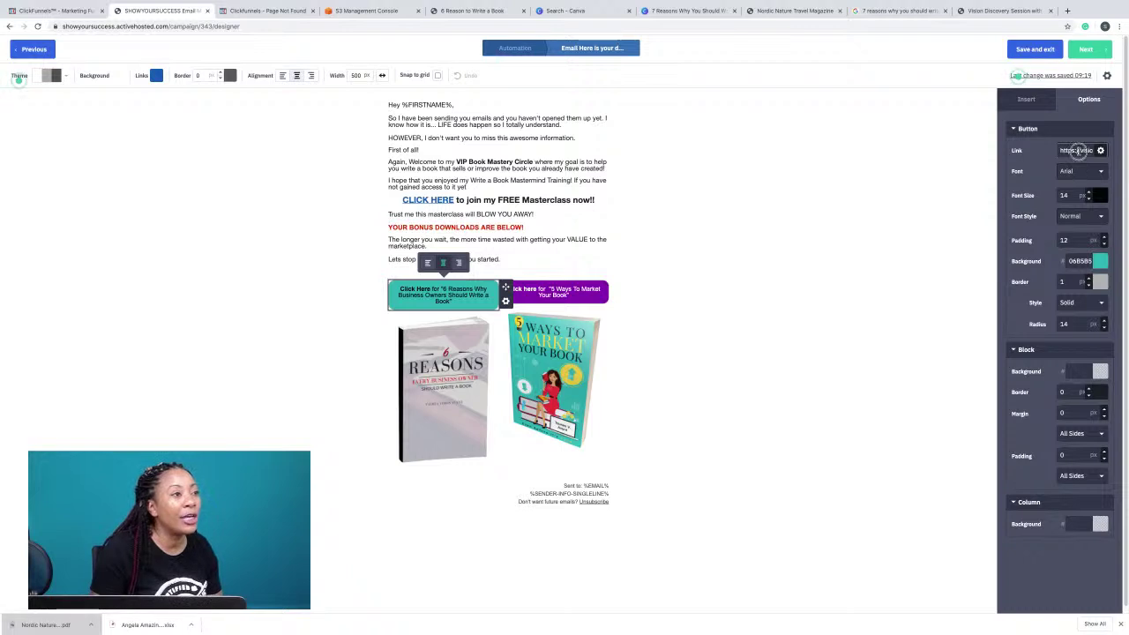
triple_click(1076, 152)
right_click(1076, 151)
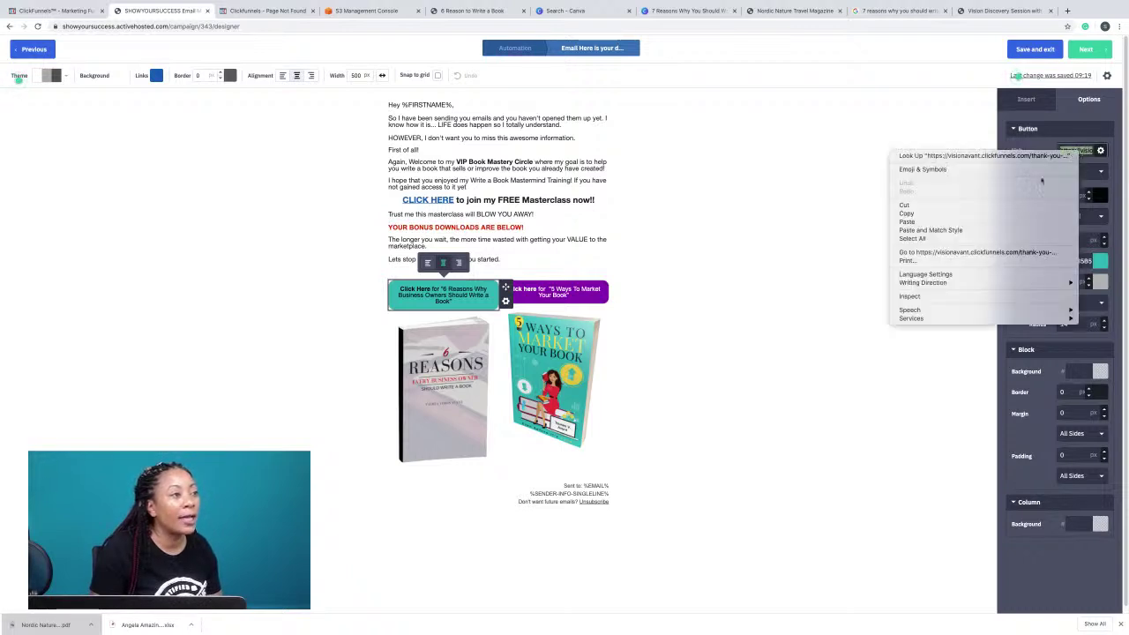
left_click(672, 442)
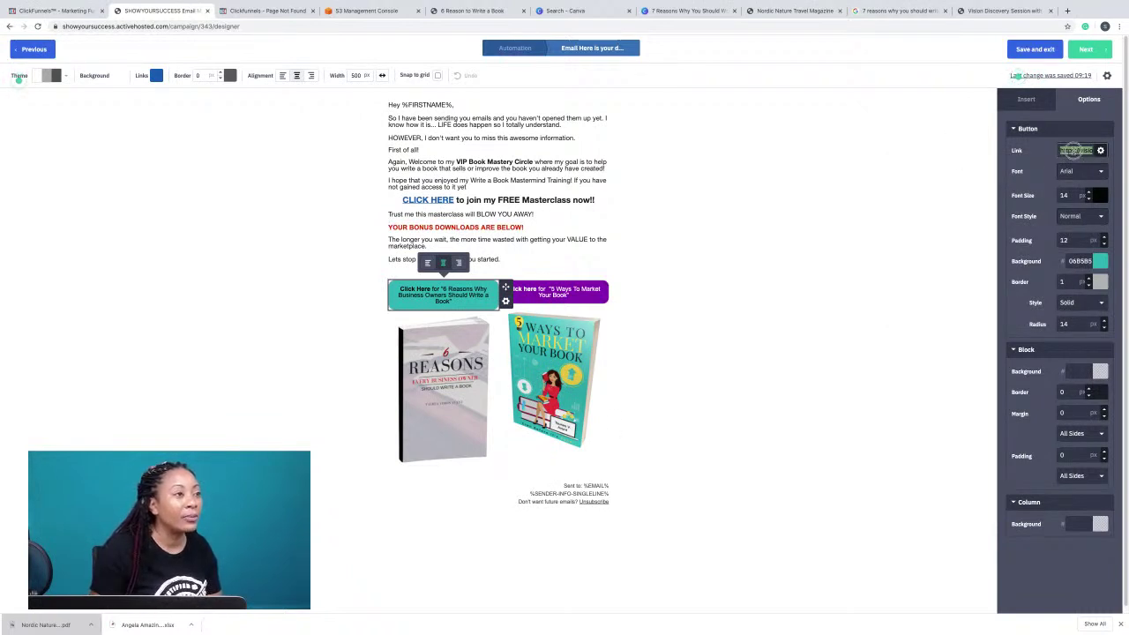
right_click(1074, 151)
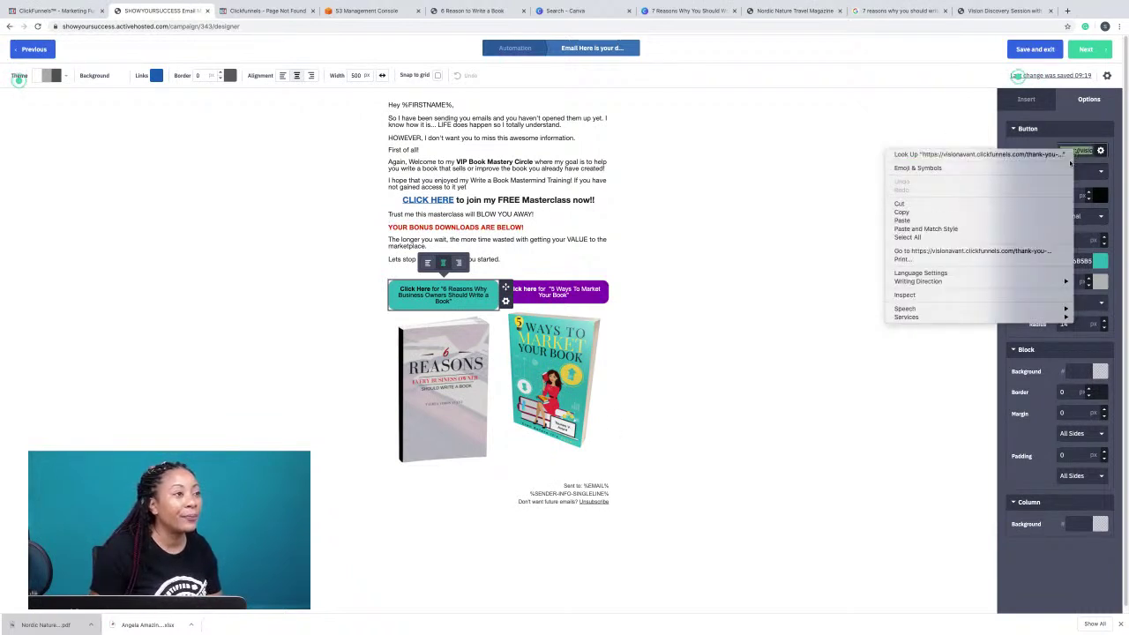
left_click(1009, 224)
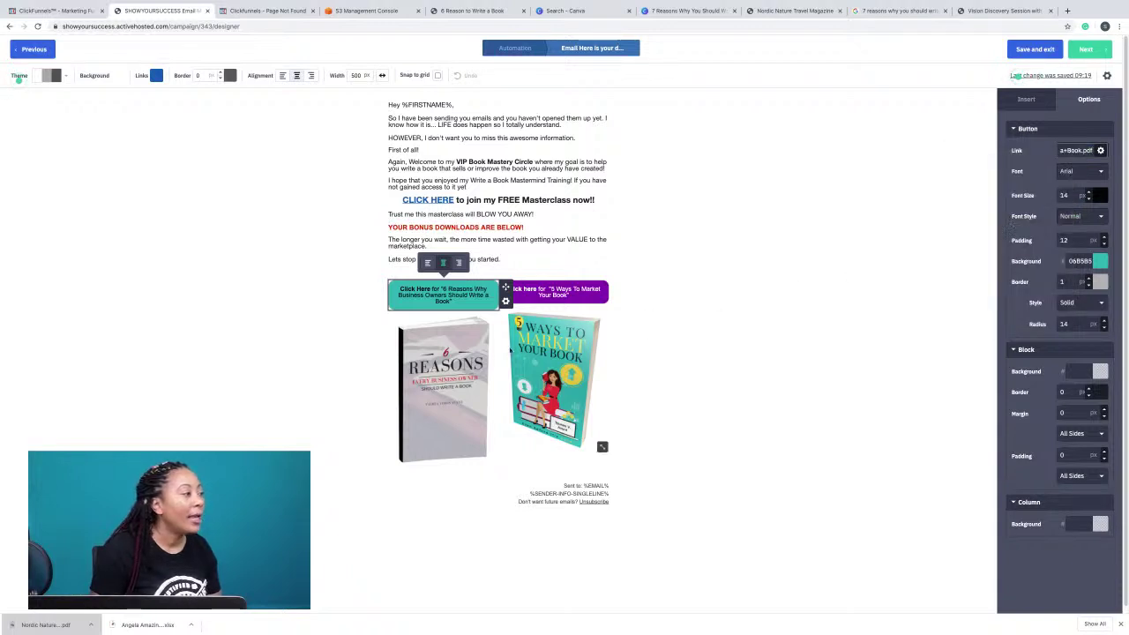
Select the 6 Reasons cover image in the email and search Google for "3d book cover template".
left_click(445, 354)
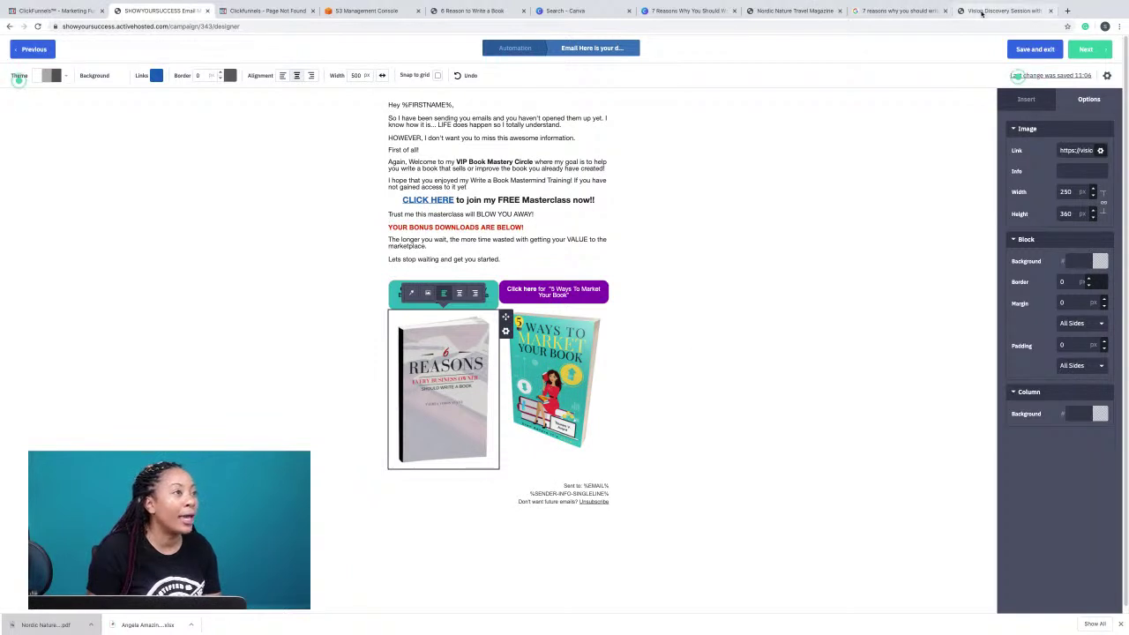
left_click(981, 12)
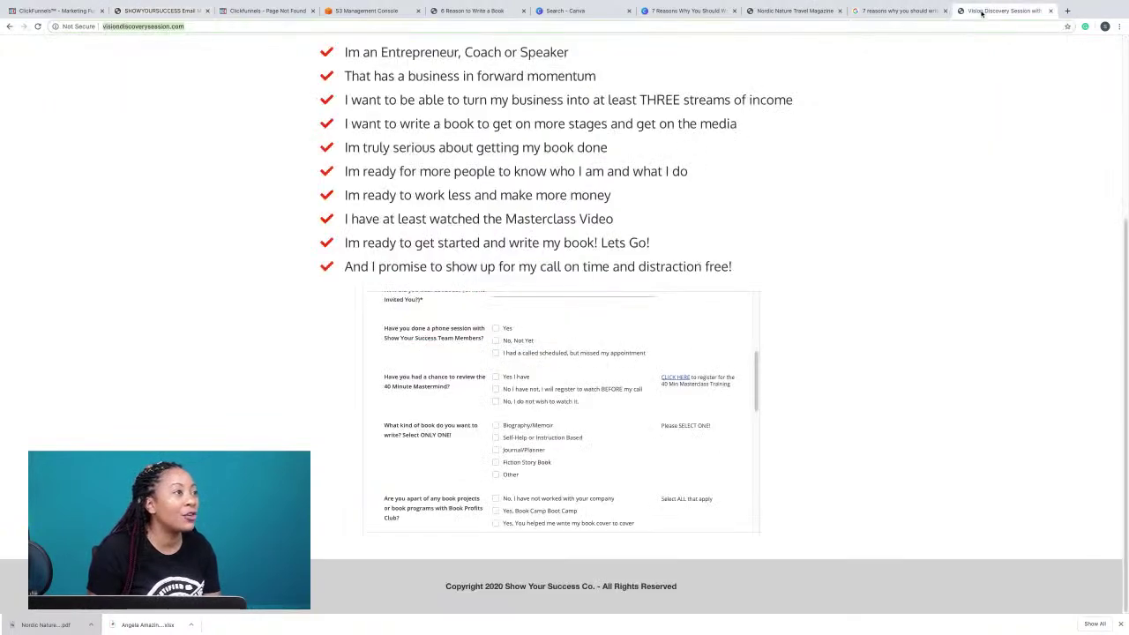
left_click(919, 27)
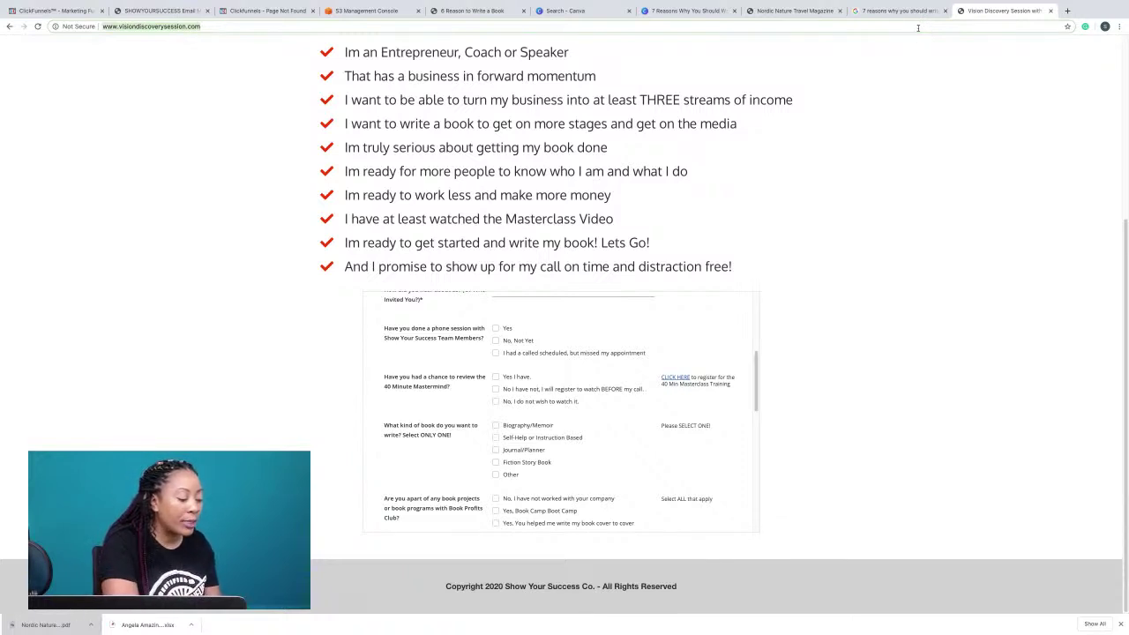
type("3d book canv")
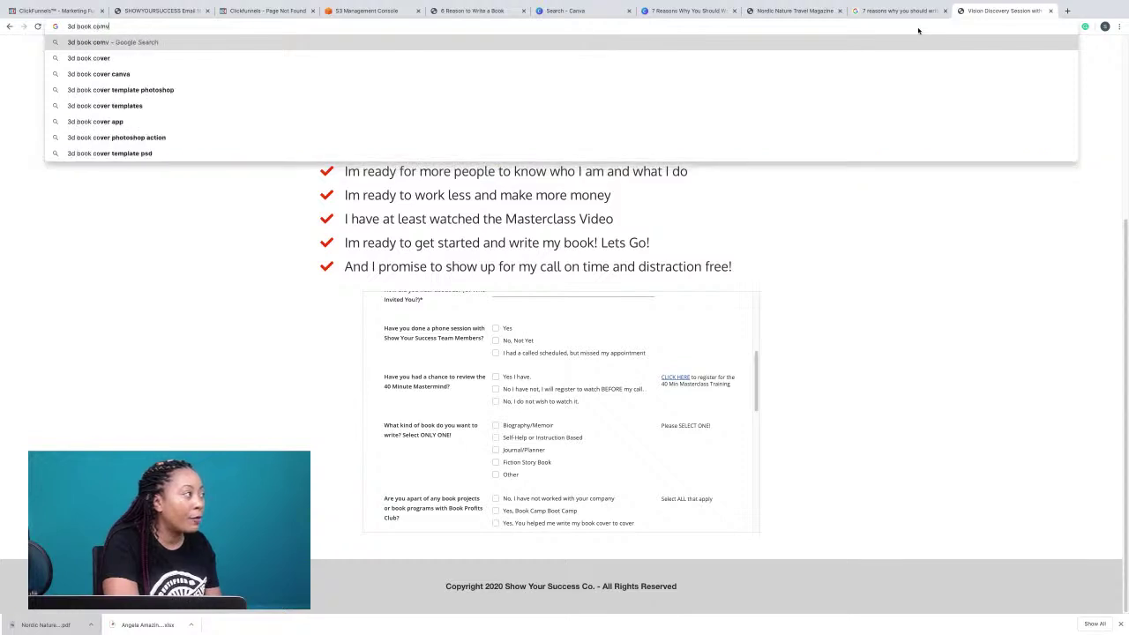
key("BackSpace")
key("BackSpace")
key("BackSpace")
type("over")
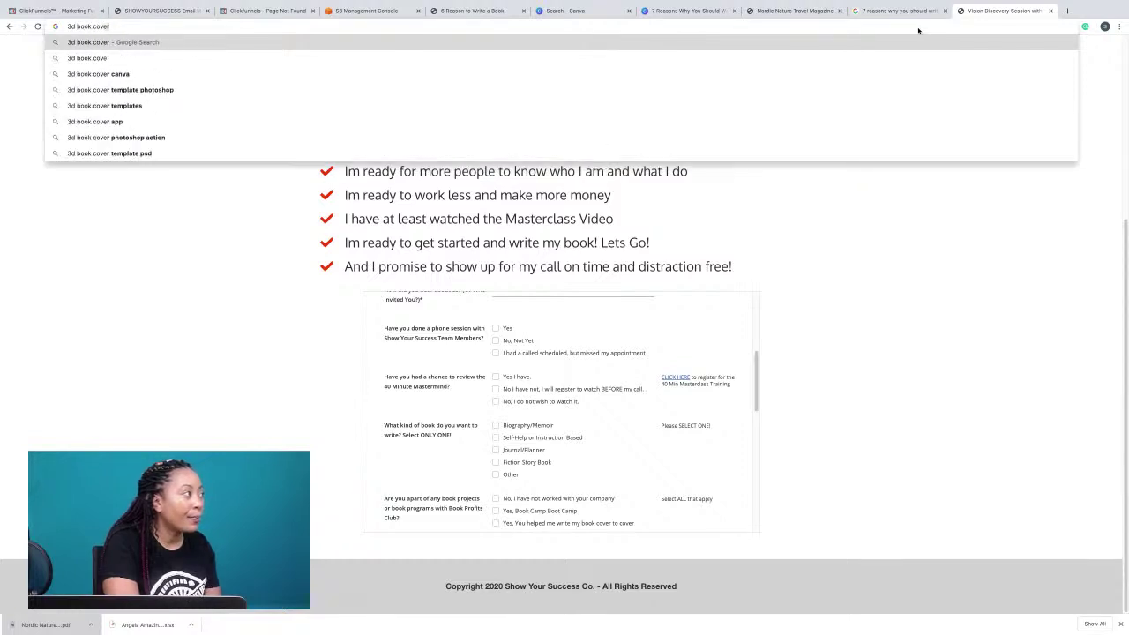
type(" tem")
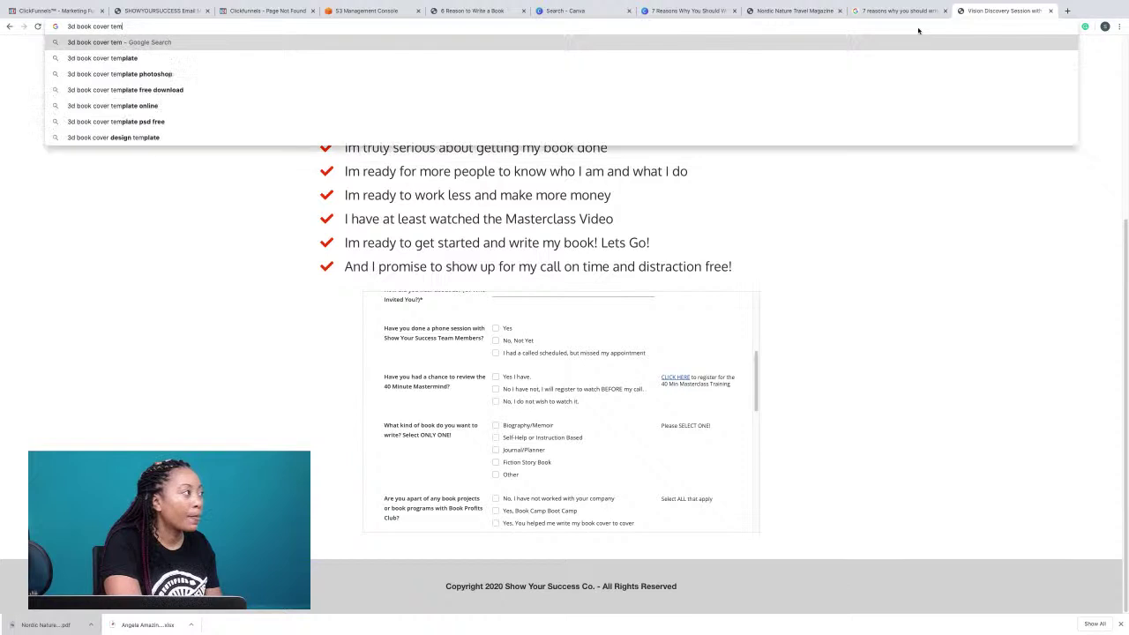
type("plate")
key("Return")
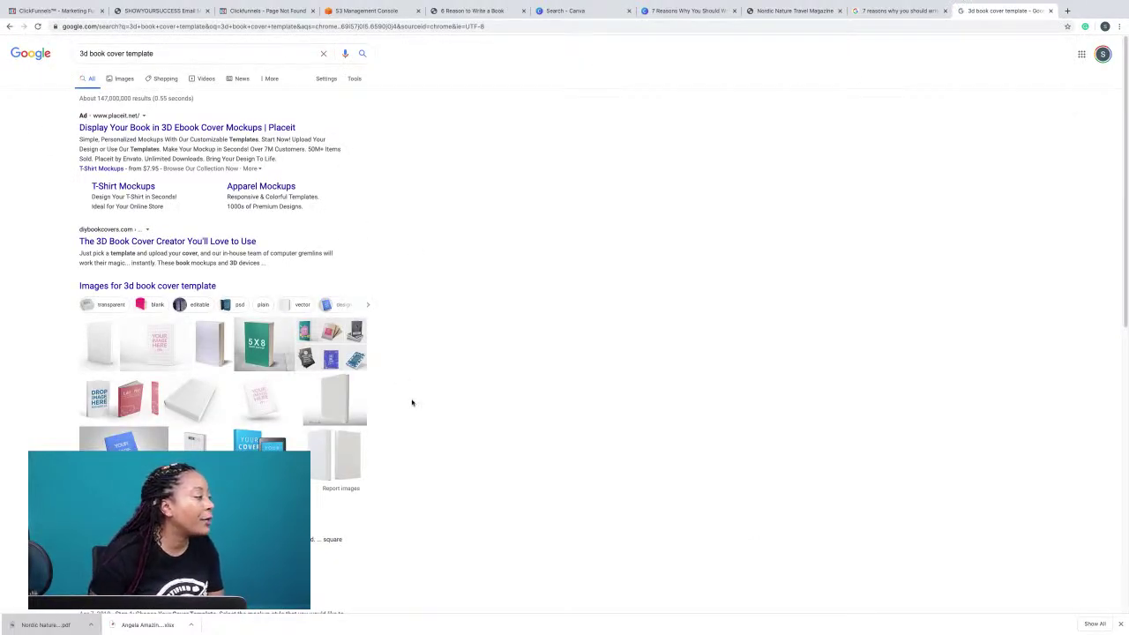
Open covervault.com and look through its free book cover mockups.
key("Return")
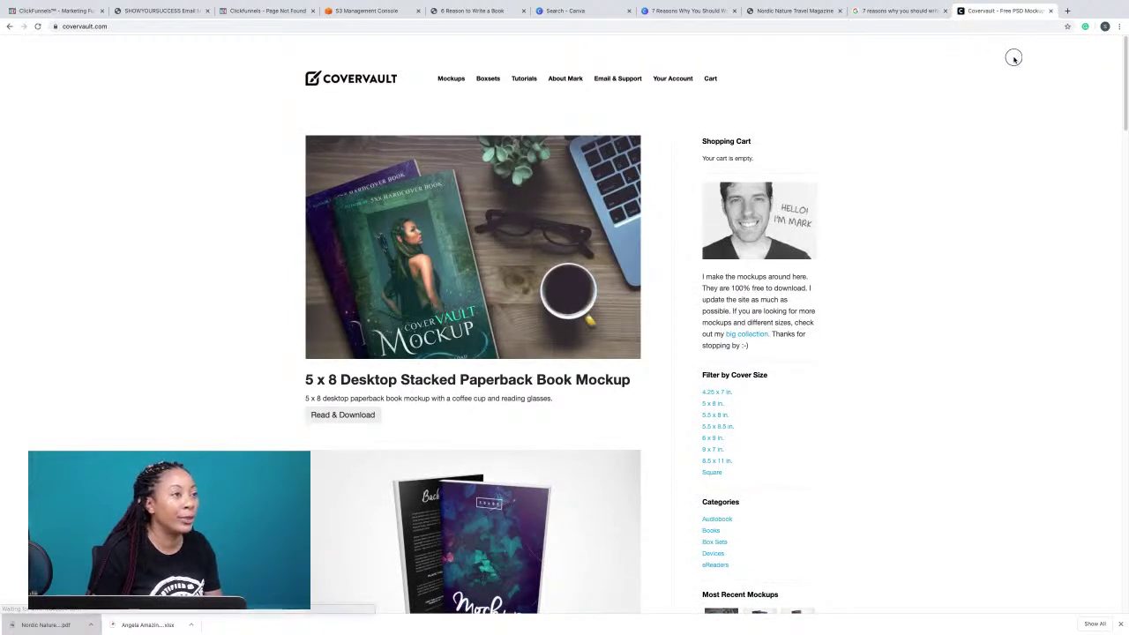
scroll(508, 287, "down", 7)
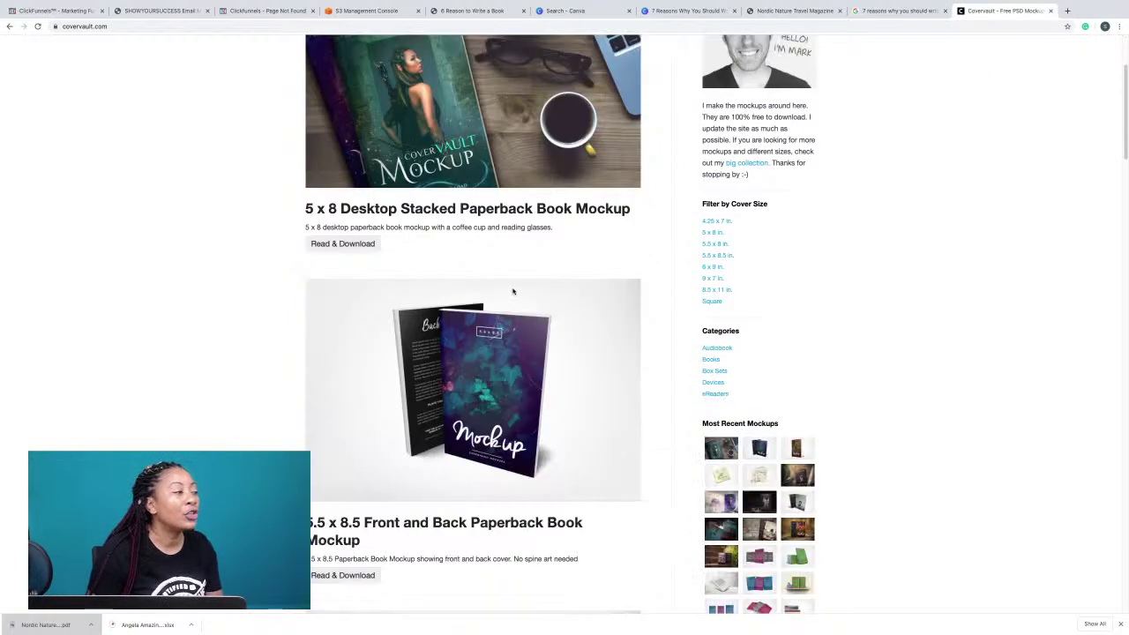
scroll(512, 295, "down", 3)
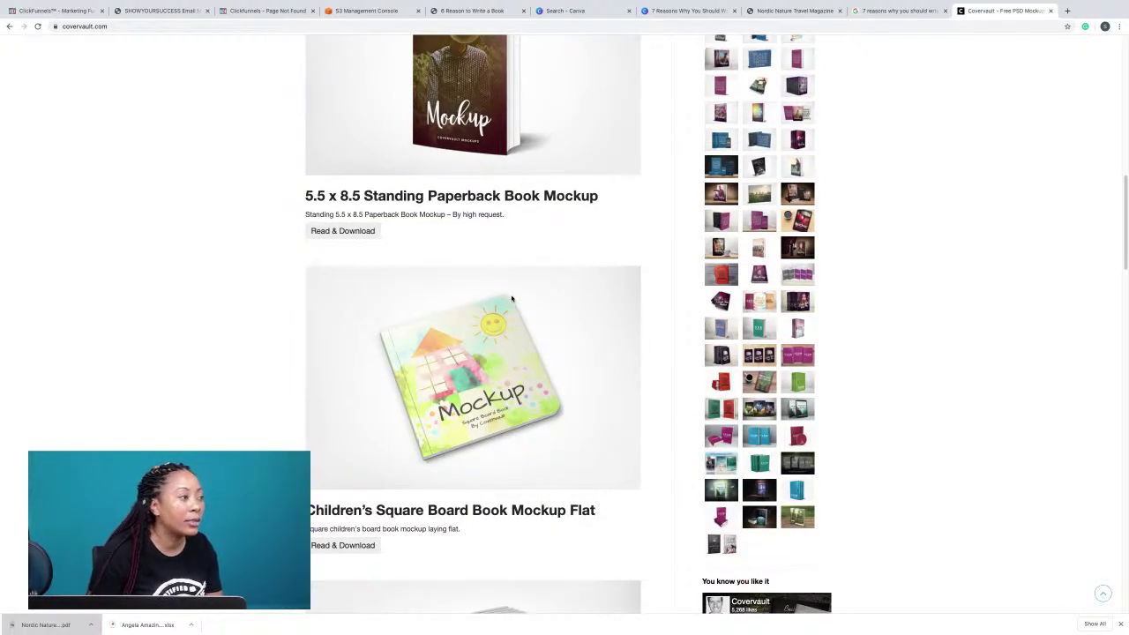
scroll(511, 299, "up", 8)
scroll(512, 299, "up", 2)
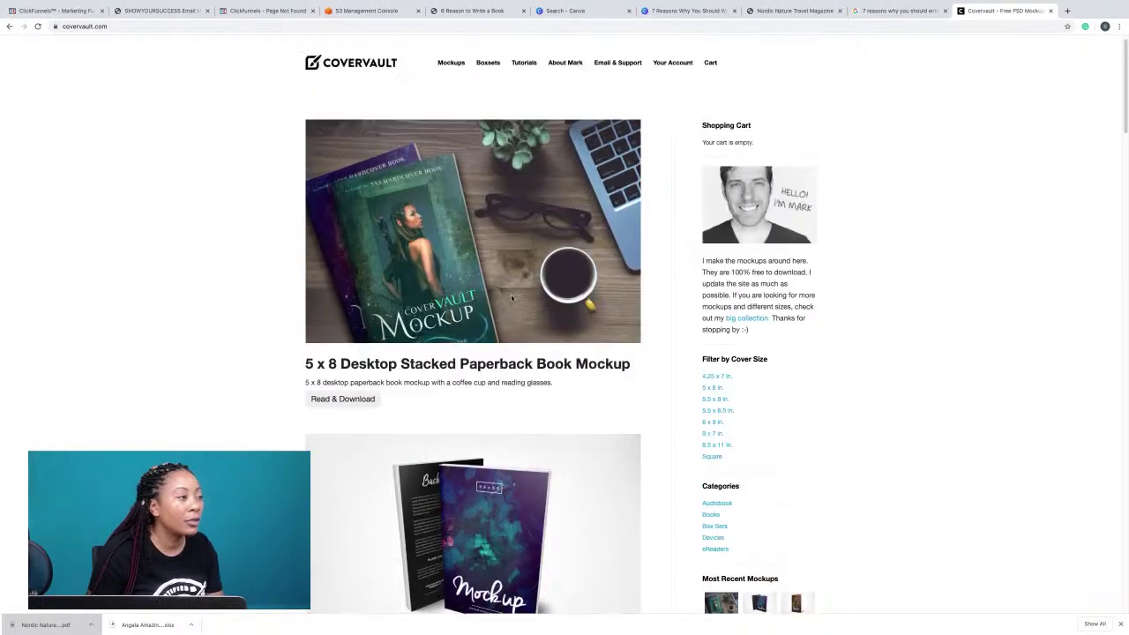
scroll(511, 300, "down", 7)
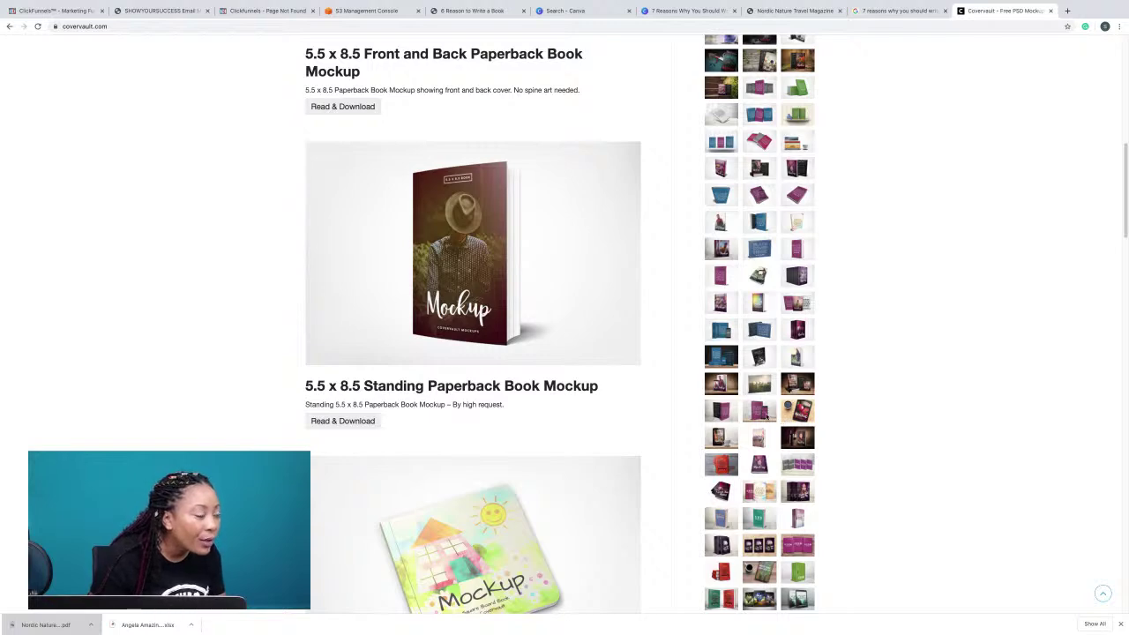
scroll(765, 412, "down", 4)
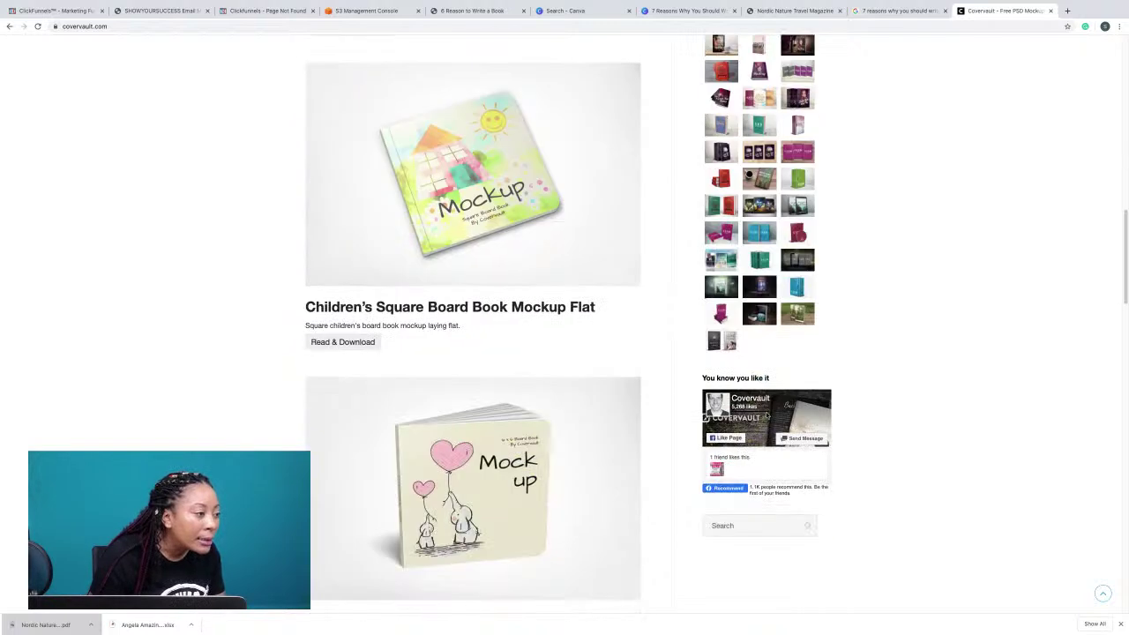
scroll(768, 416, "up", 1)
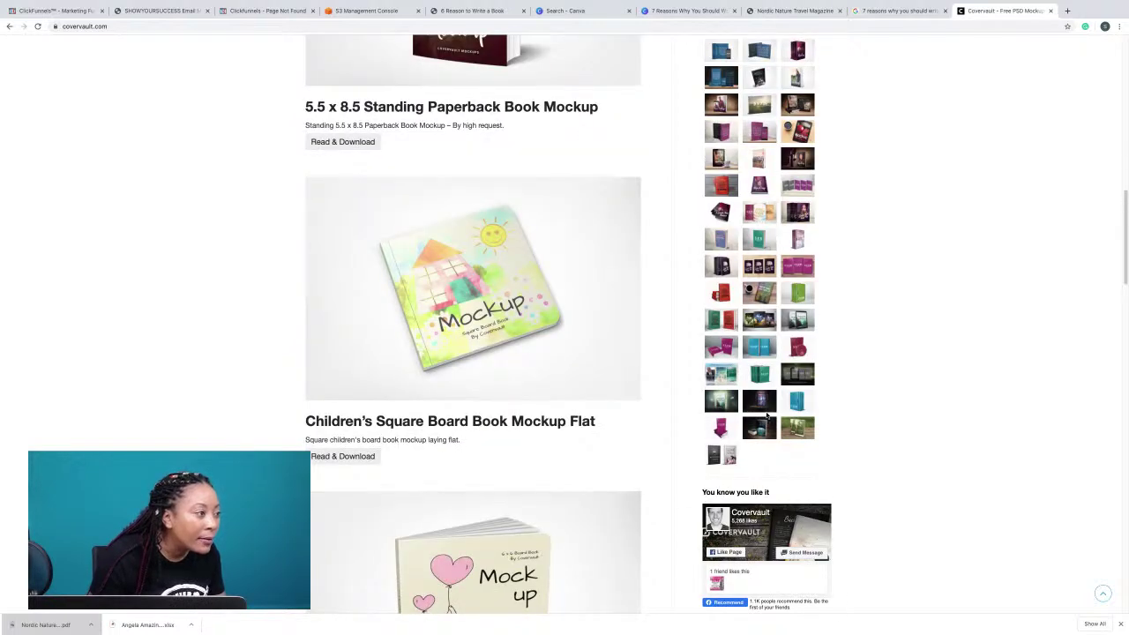
View the 6 X 9 Book with eReader Promo PSD Template and browse the mockups in the eReaders category.
left_click(799, 319)
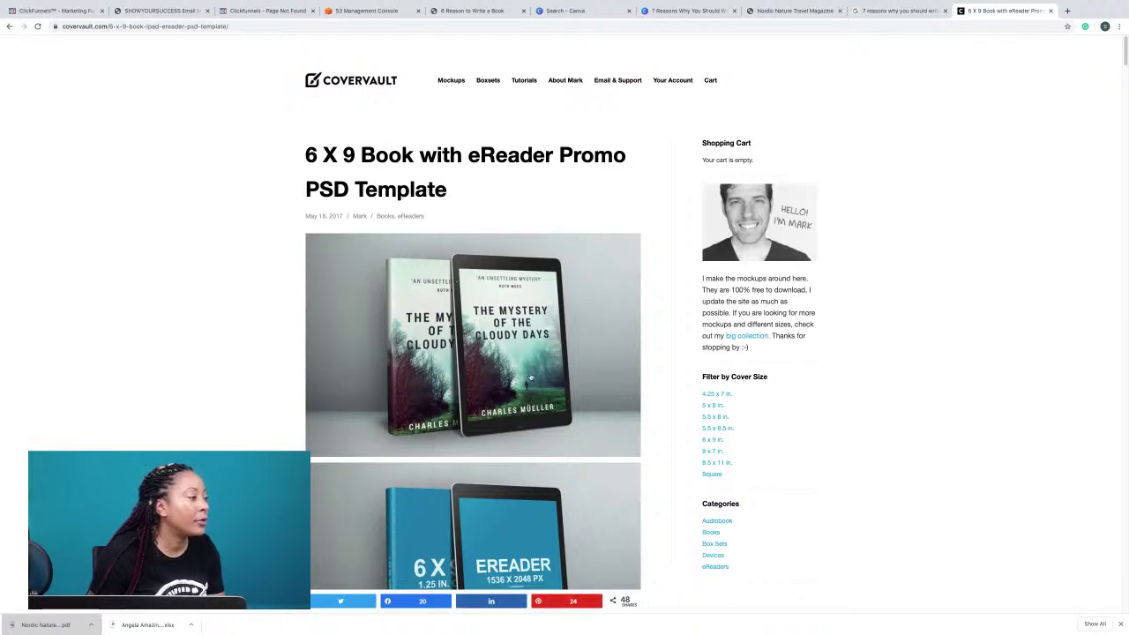
scroll(515, 424, "down", 1)
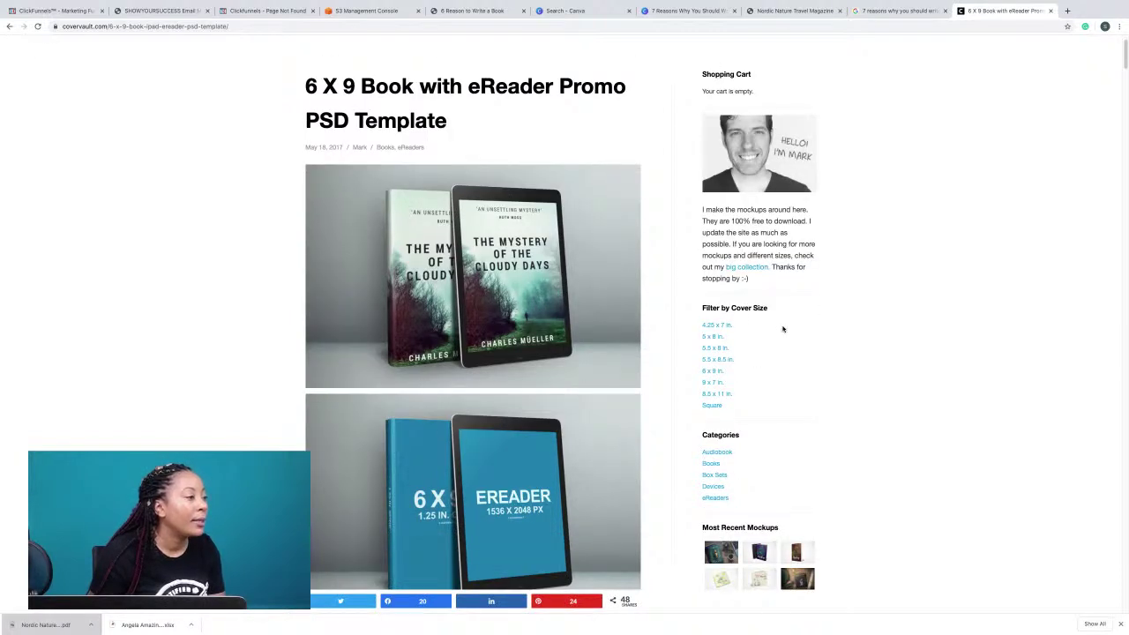
left_click(716, 499)
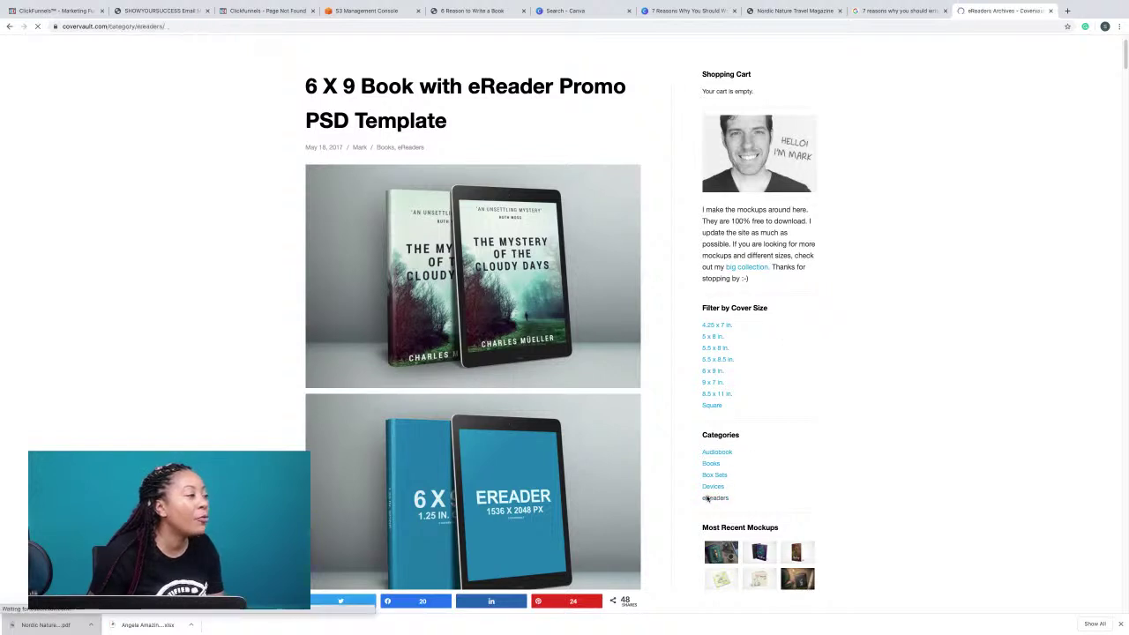
scroll(516, 328, "down", 5)
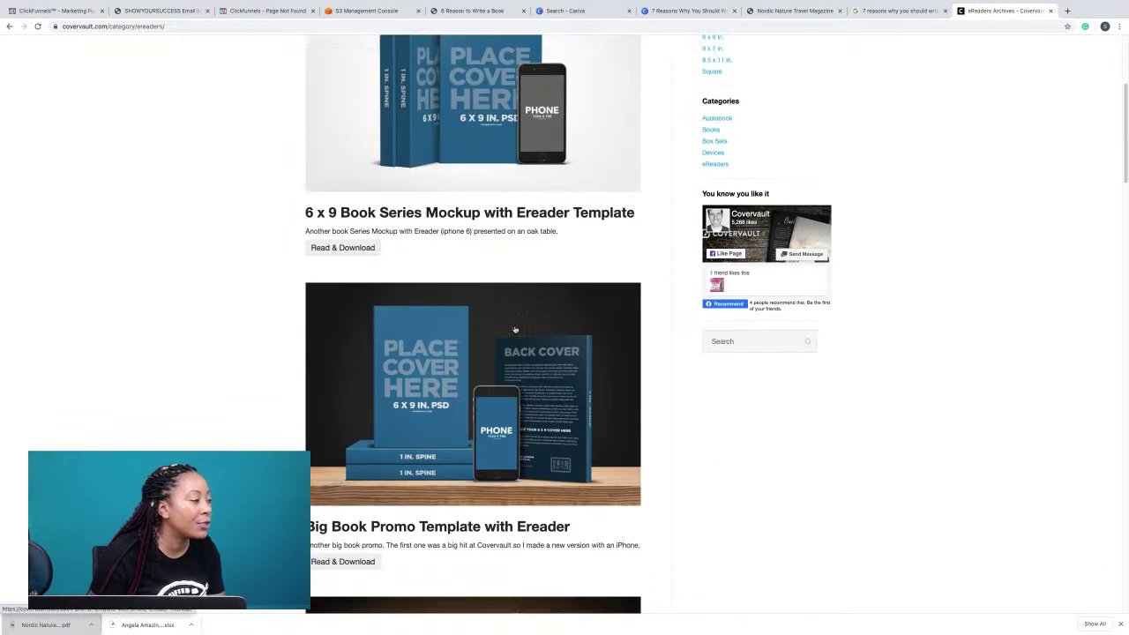
scroll(518, 326, "down", 8)
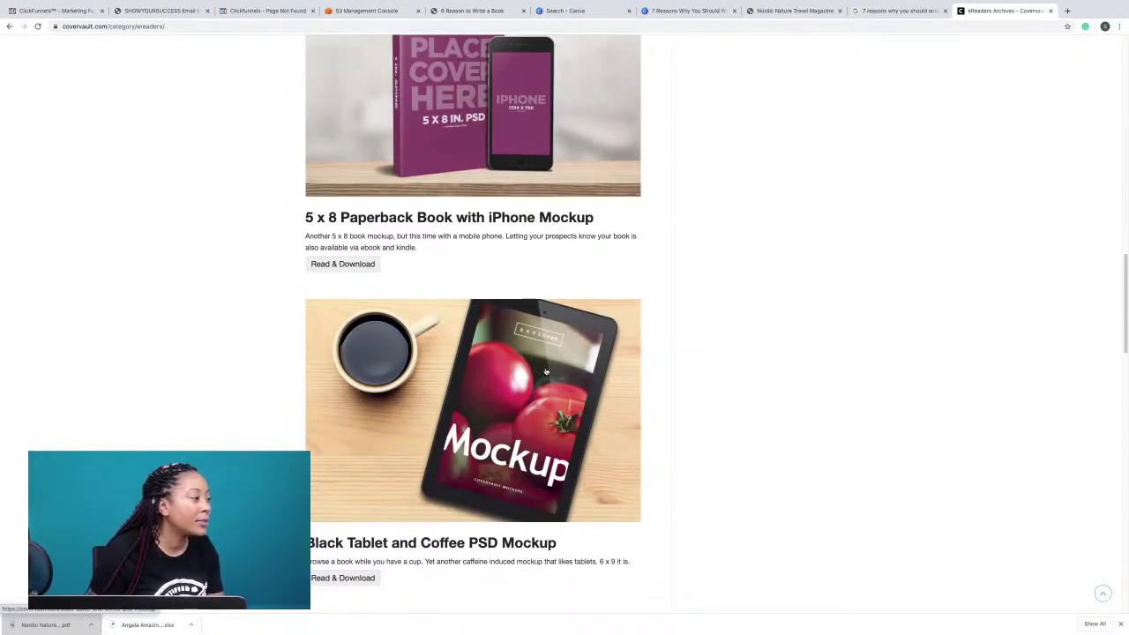
scroll(546, 372, "down", 3)
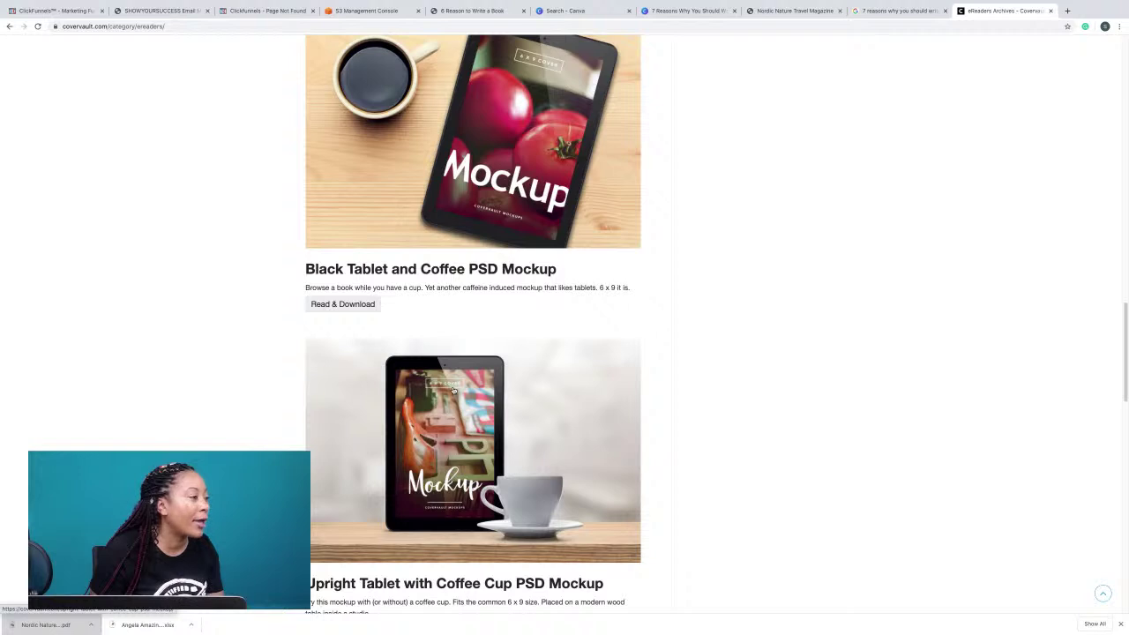
scroll(453, 389, "down", 2)
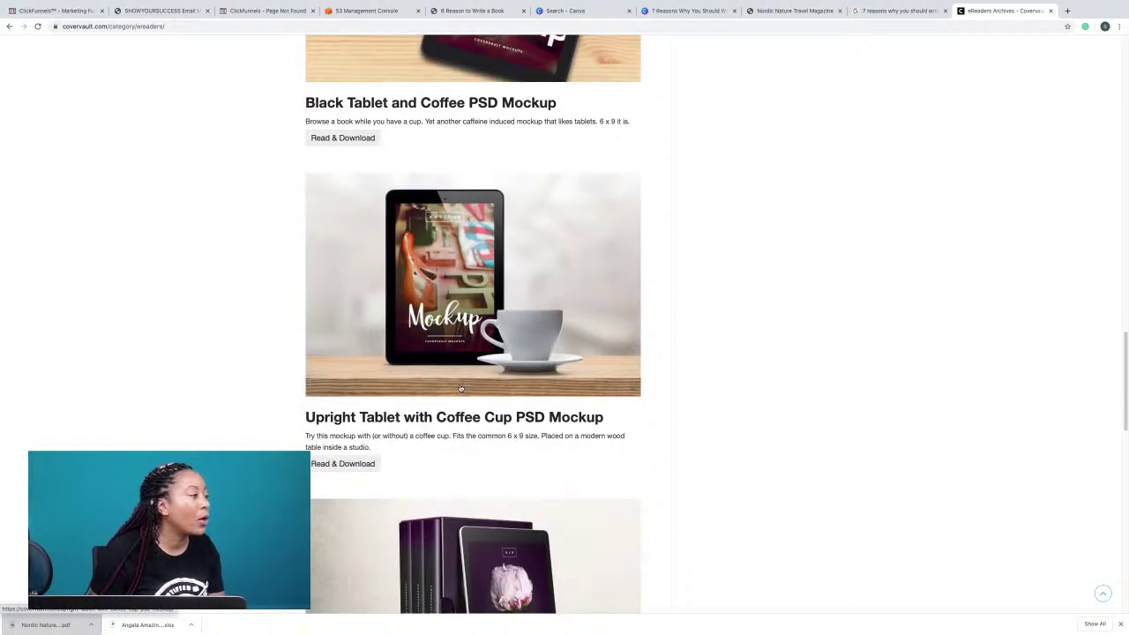
Open the Upright Tablet with Coffee Cup PSD Mockup and download its Photoshop file.
left_click(356, 466)
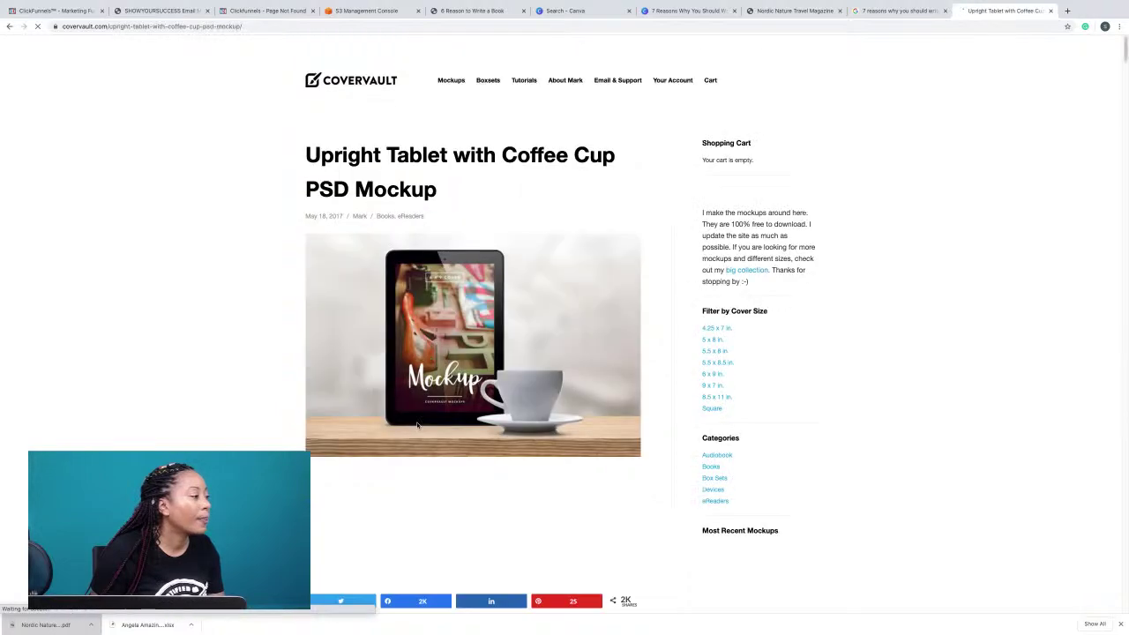
scroll(419, 423, "down", 2)
scroll(420, 419, "down", 5)
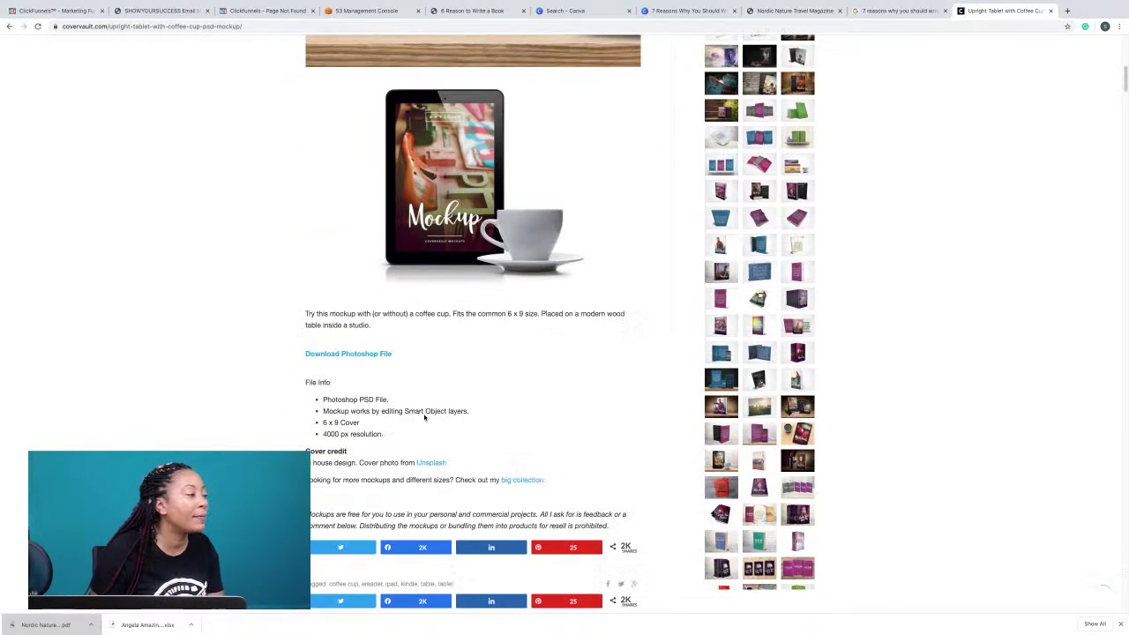
left_click(370, 354)
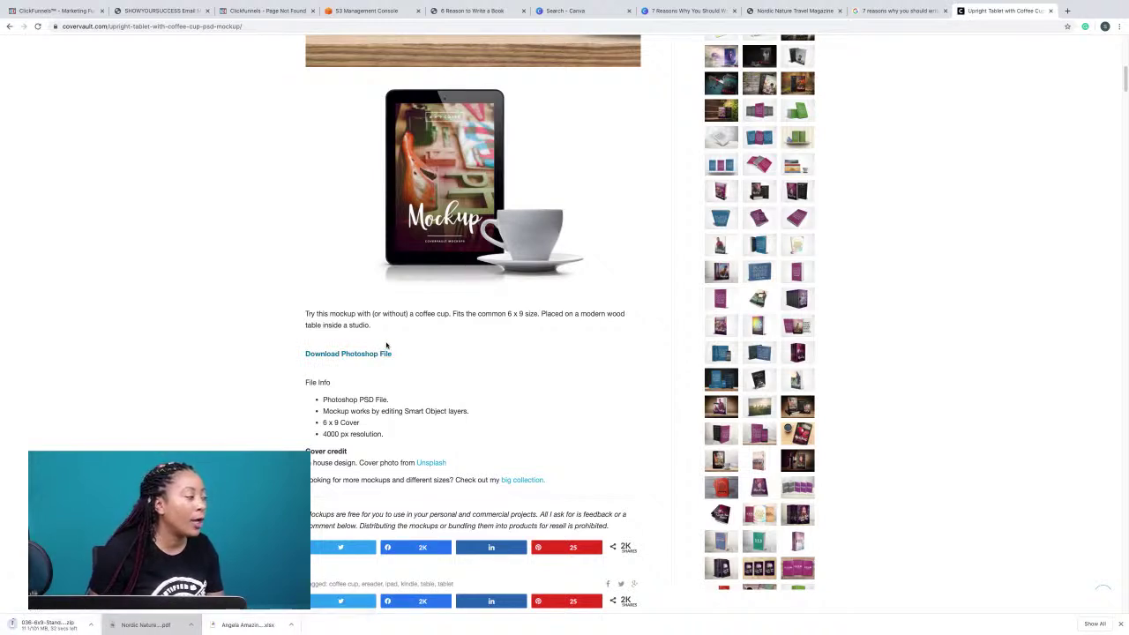
Switch to the 7 Reasons Why You Should Write a Book design in Canva and download only page 1 as a JPG.
left_click(703, 11)
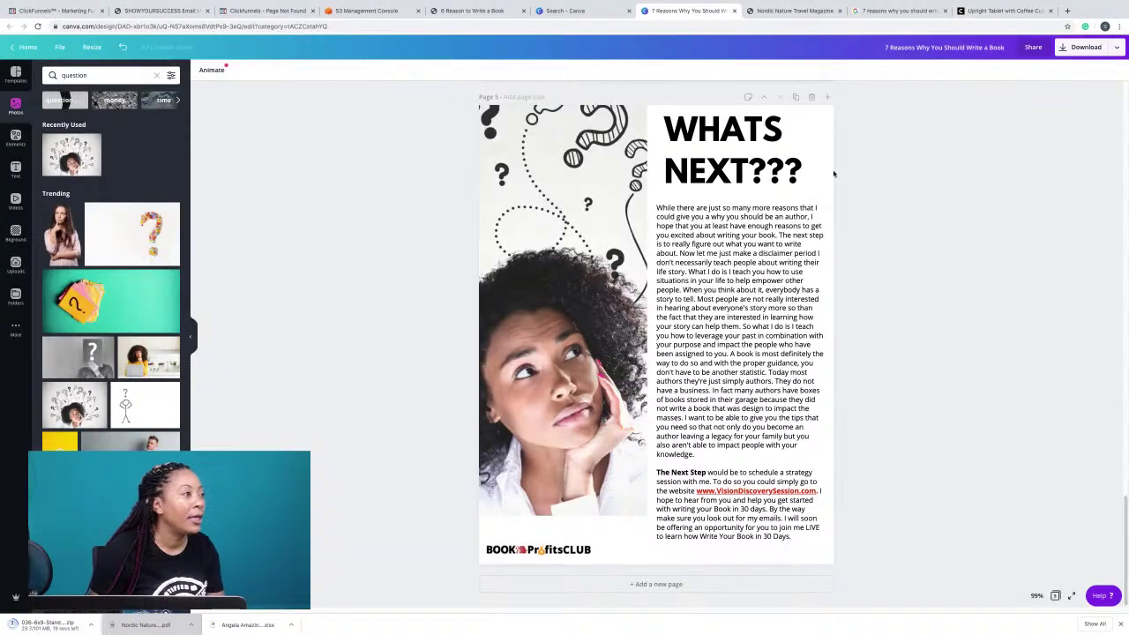
scroll(820, 179, "up", 6)
scroll(820, 179, "up", 5)
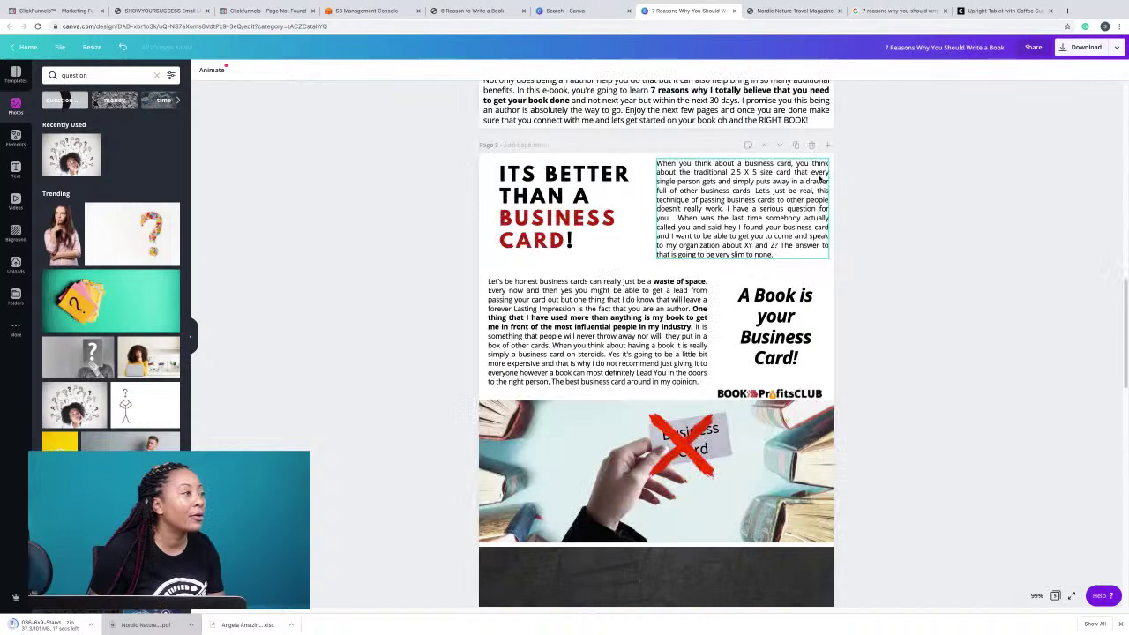
scroll(820, 179, "up", 10)
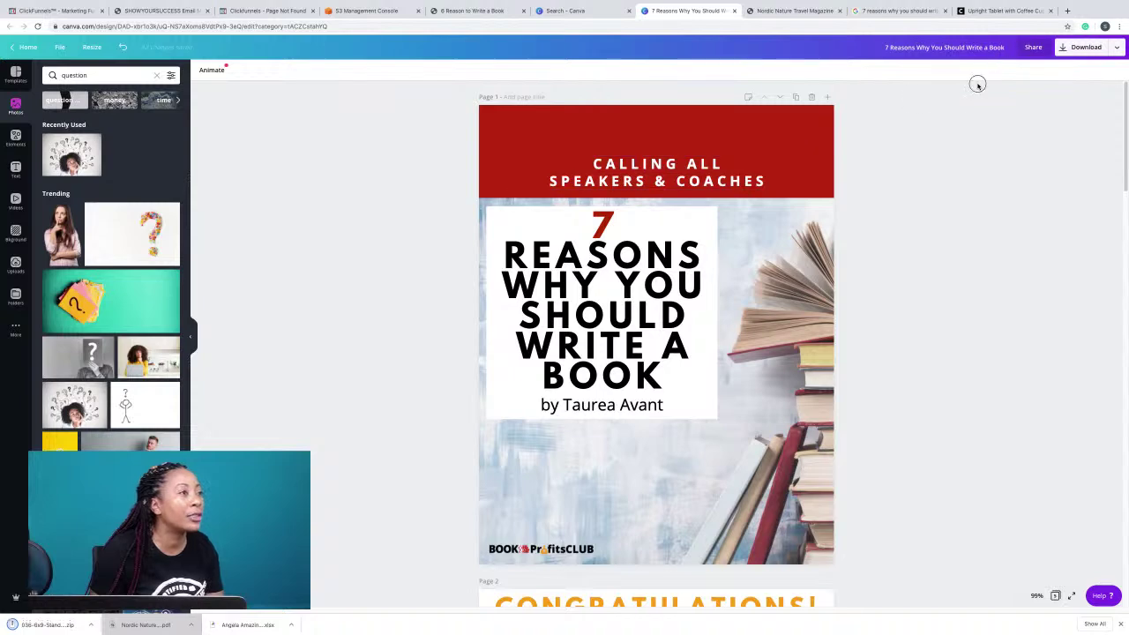
left_click(1080, 49)
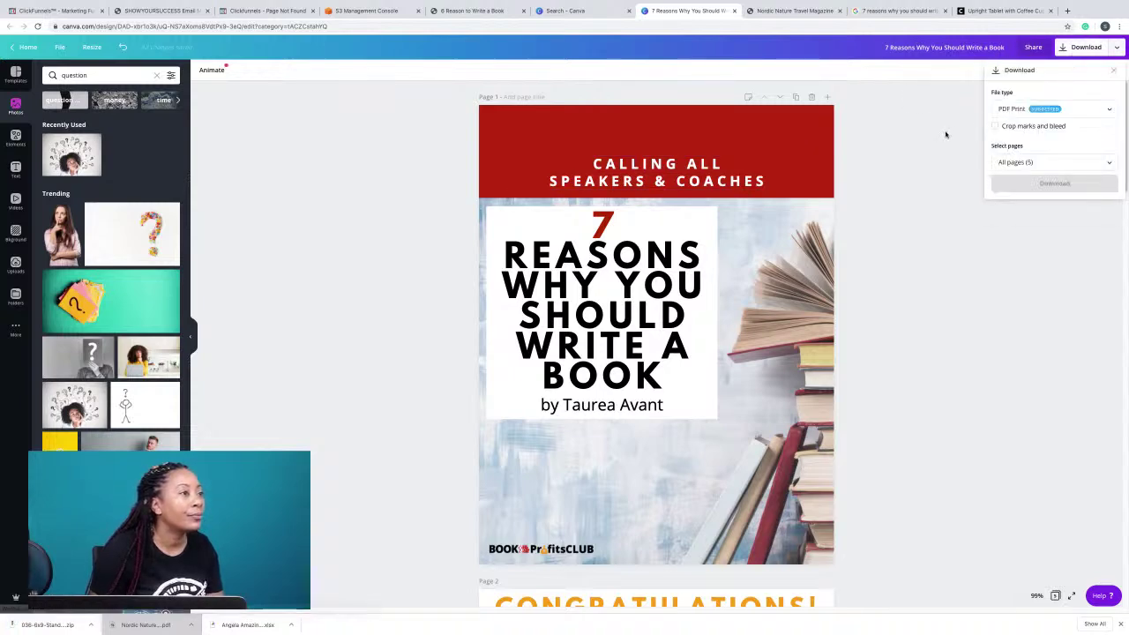
left_click(1061, 164)
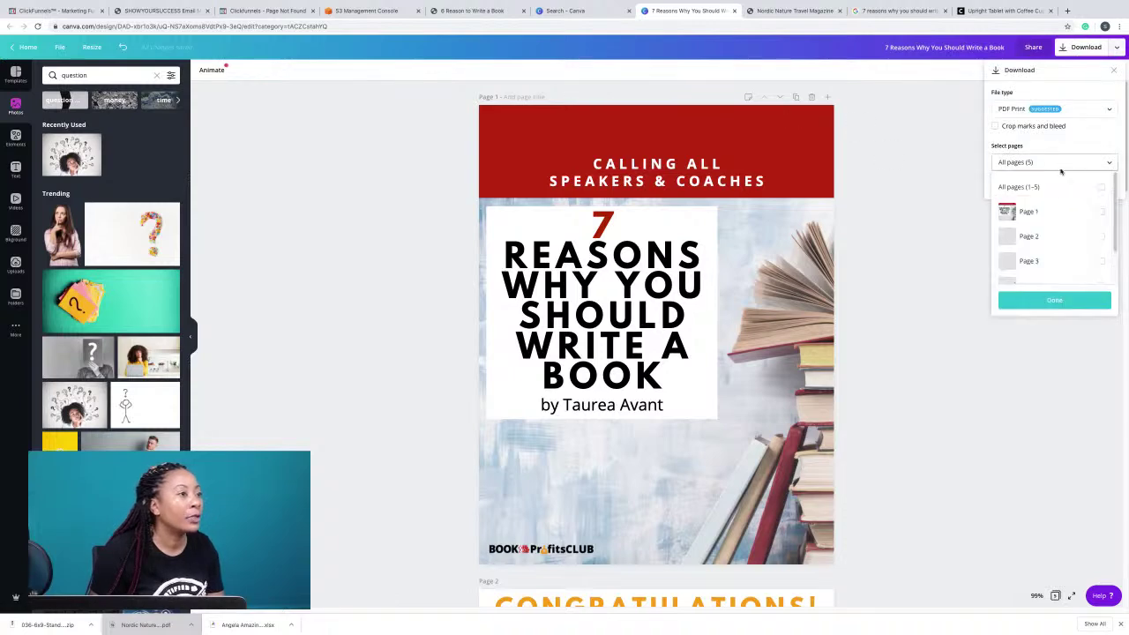
left_click(1060, 217)
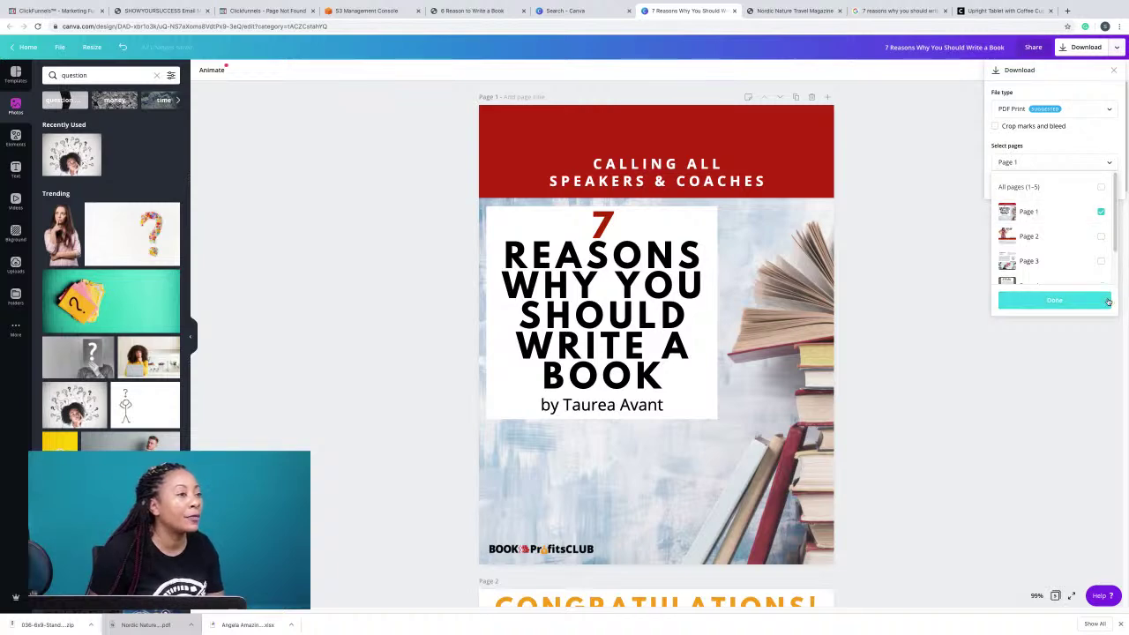
left_click(1106, 300)
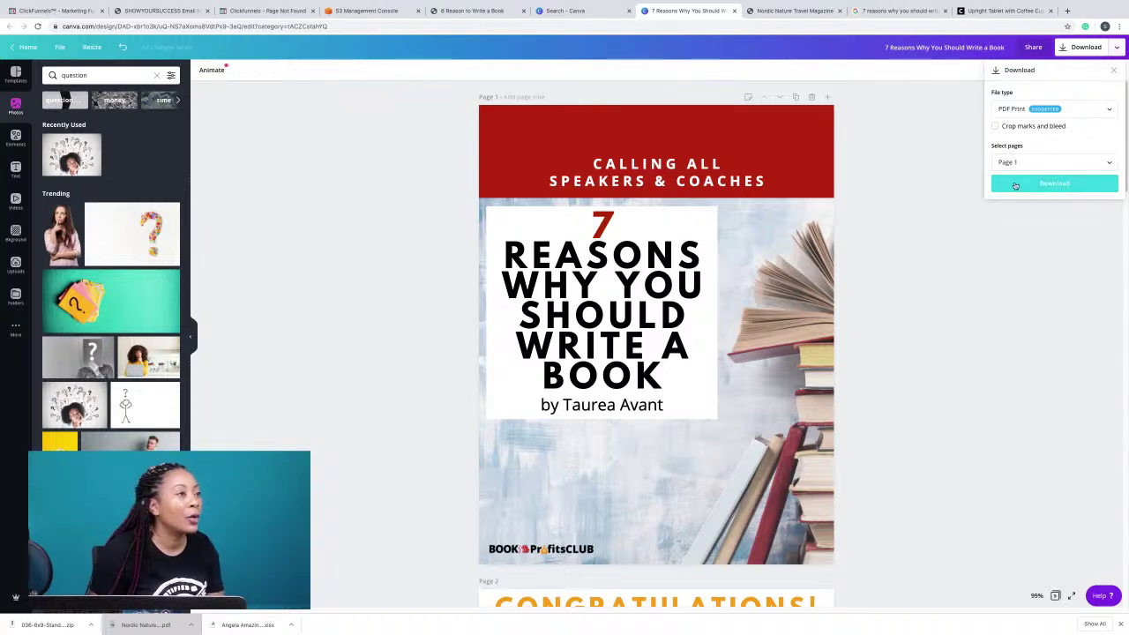
left_click(1023, 111)
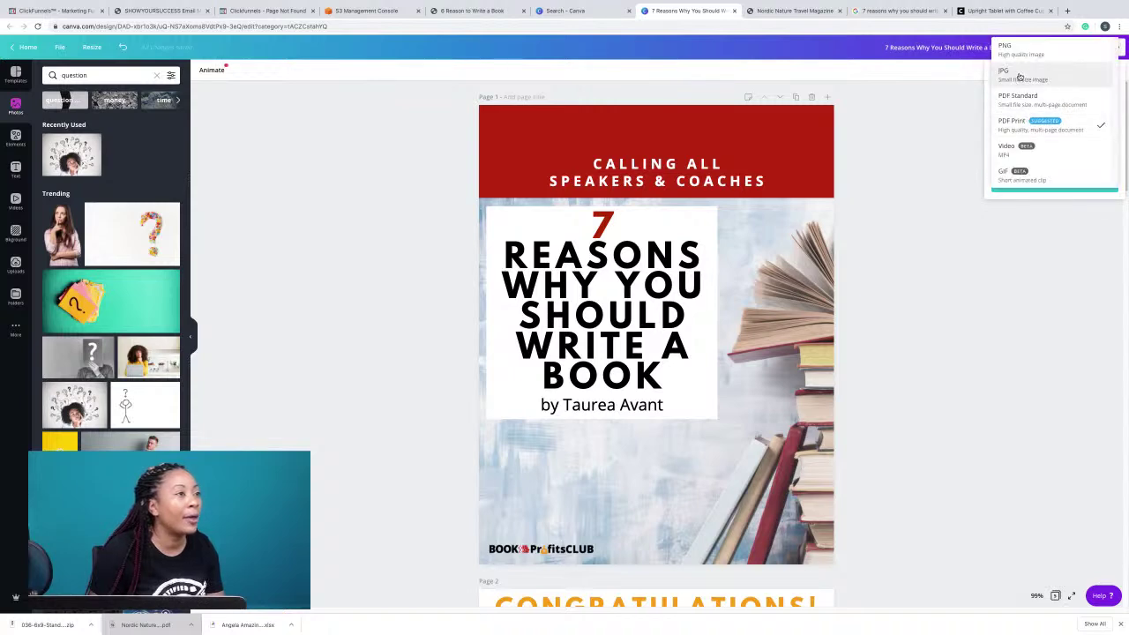
left_click(1018, 74)
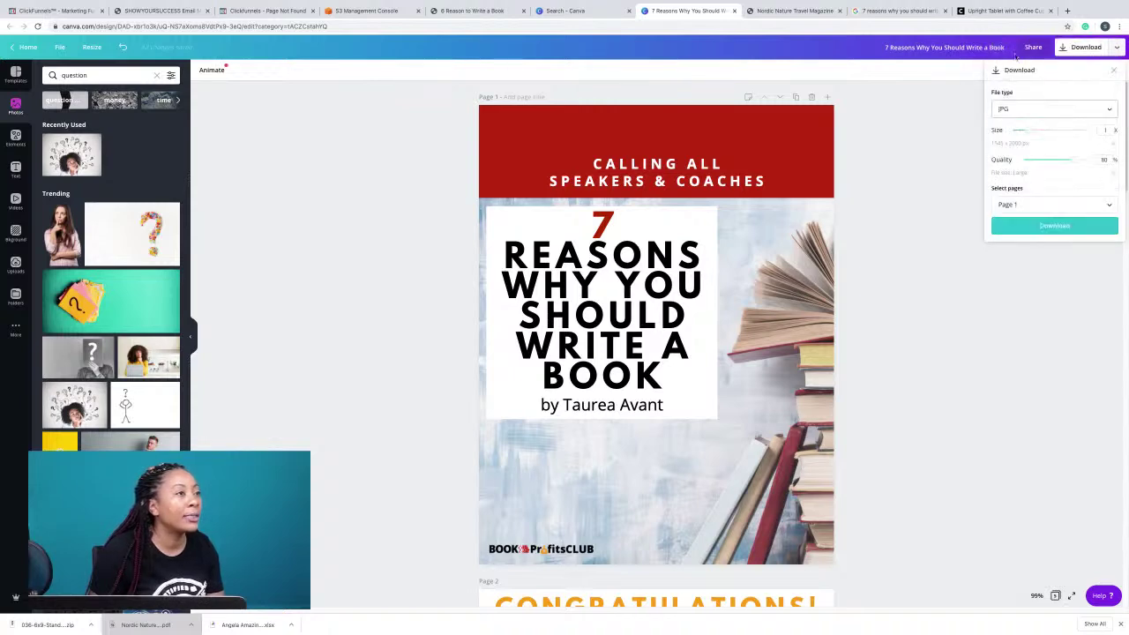
left_click(1044, 226)
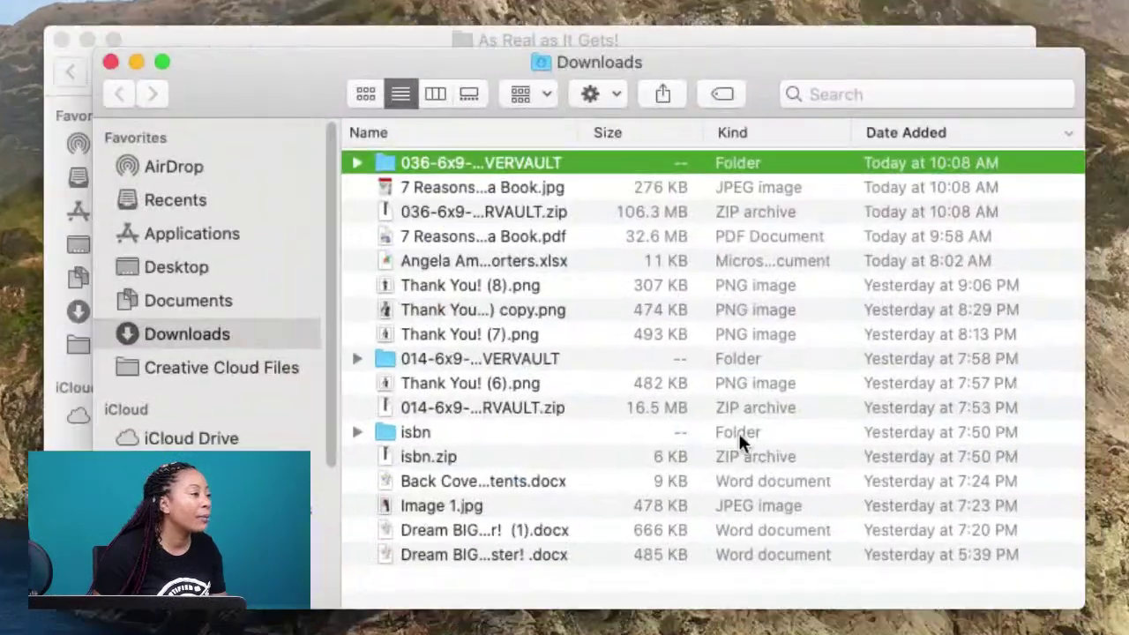
Open the PSD from the downloaded 036-6x9 COVERVAULT folder in Photoshop and hide the Backdrop, Background and Coffee cup layers.
left_click(599, 396)
double_click(385, 168)
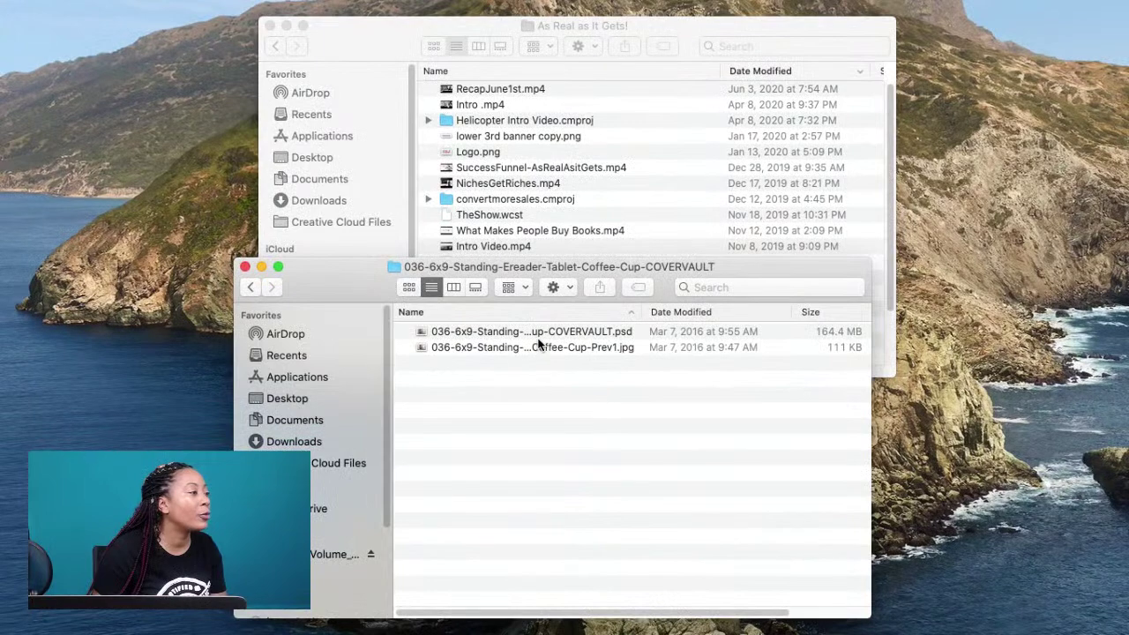
left_click(541, 333)
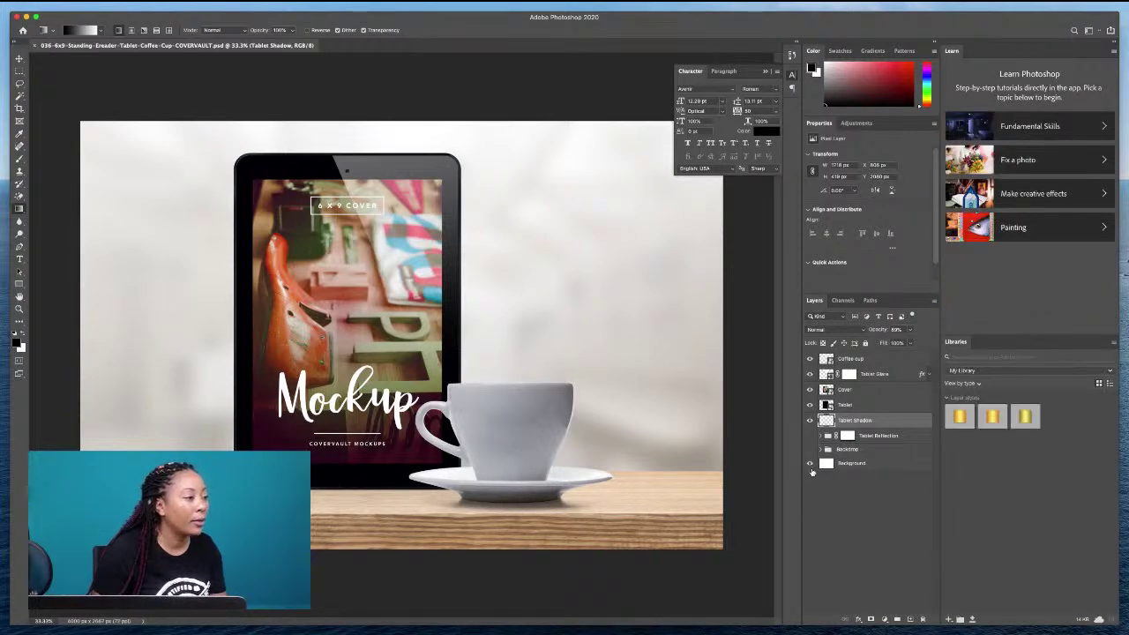
left_click(810, 464)
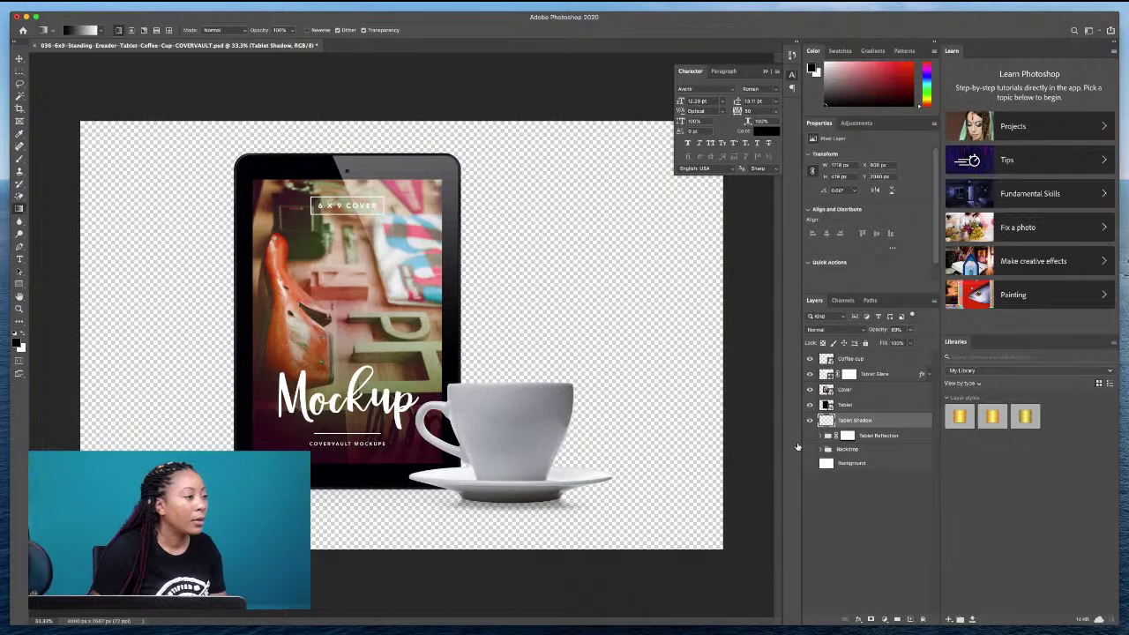
left_click(810, 359)
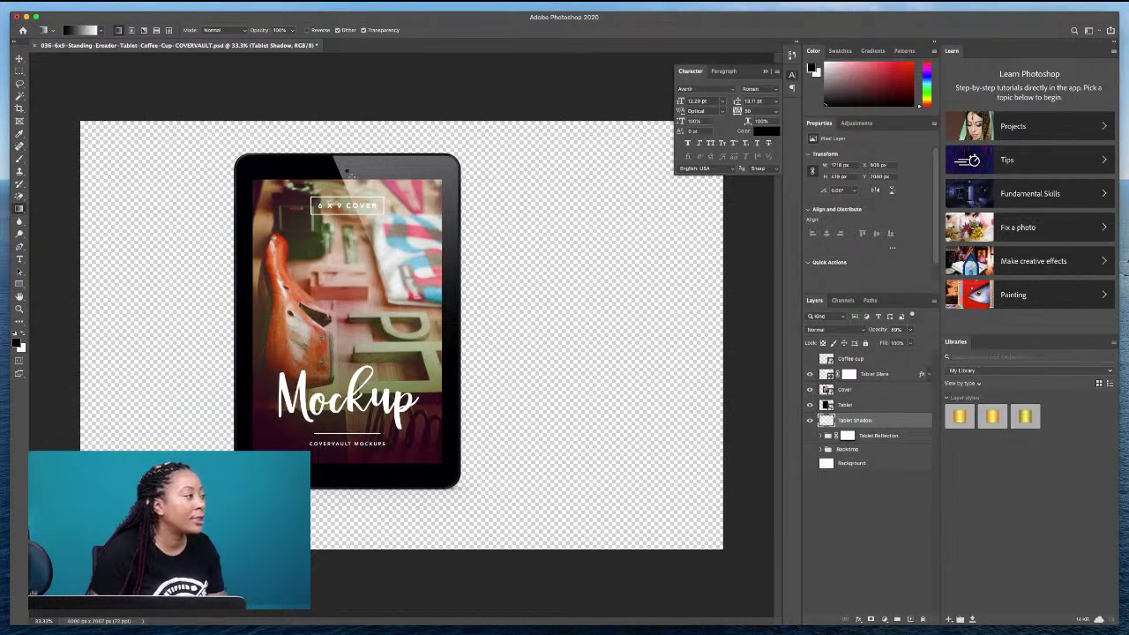
Crop the canvas closely around the tablet, leaving a narrow transparent margin on all four sides.
left_click(20, 108)
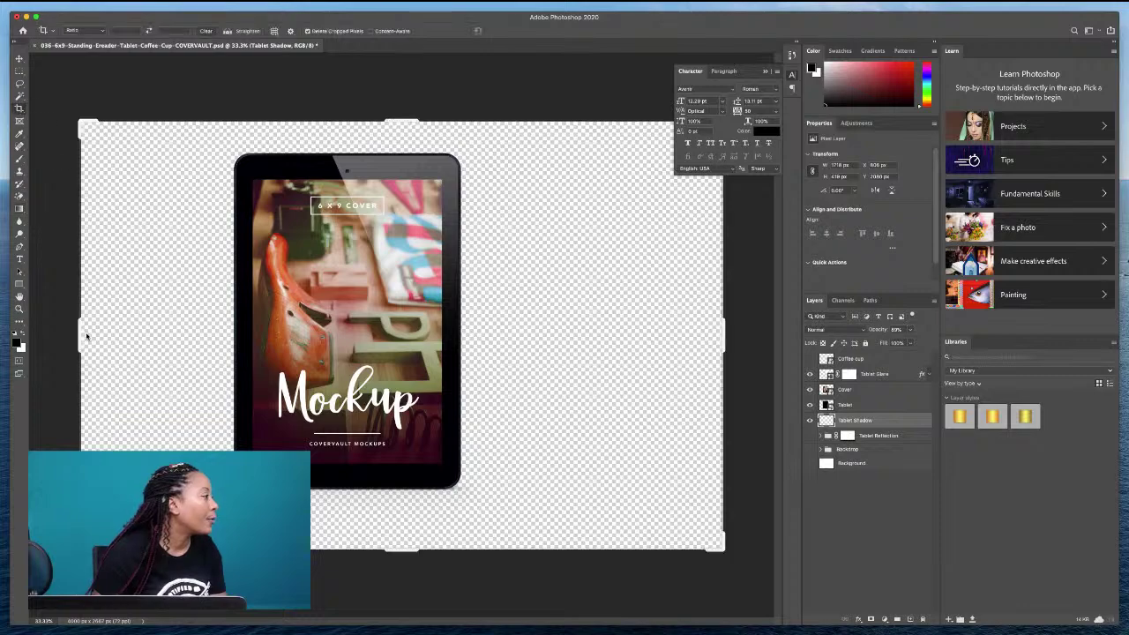
left_click_drag(82, 332, 173, 310)
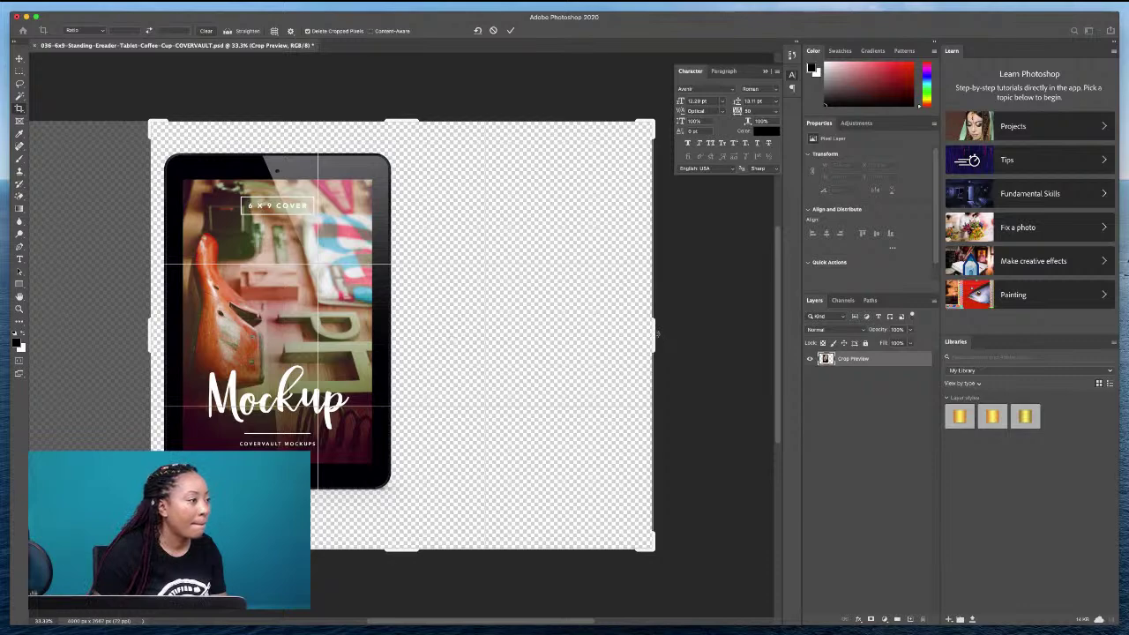
left_click_drag(654, 332, 534, 345)
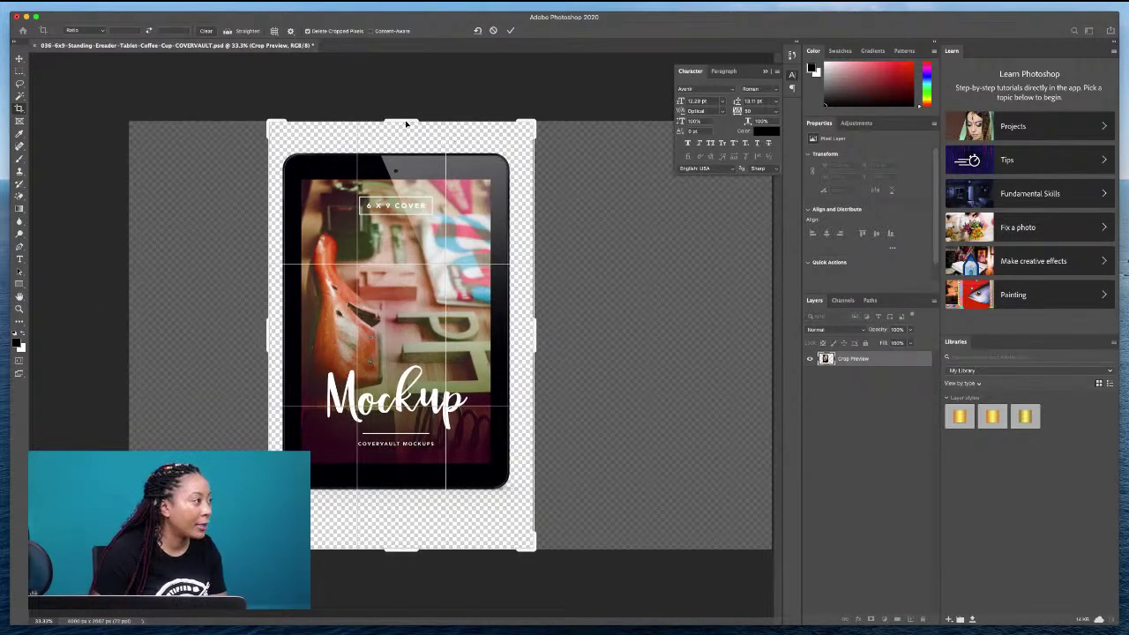
left_click_drag(402, 122, 397, 134)
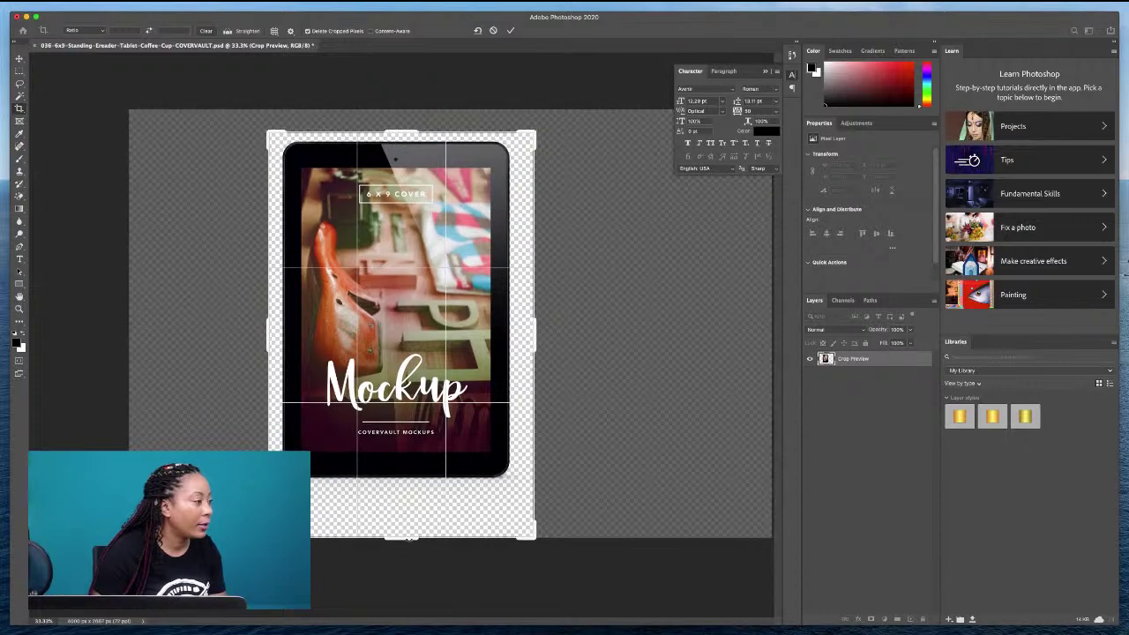
left_click_drag(402, 538, 401, 512)
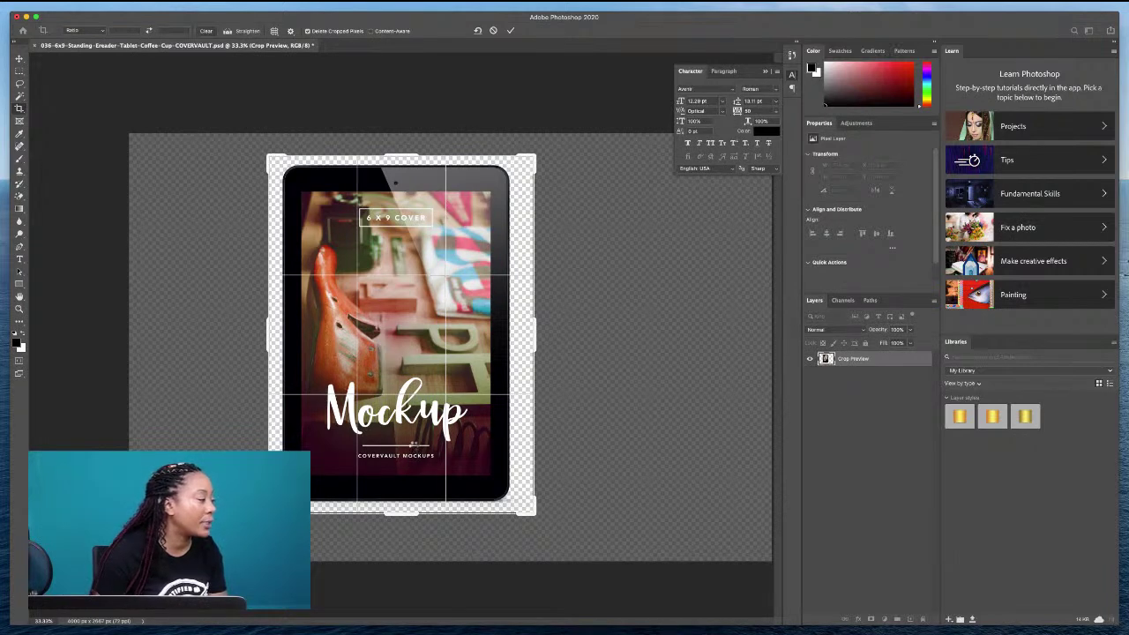
key("Return")
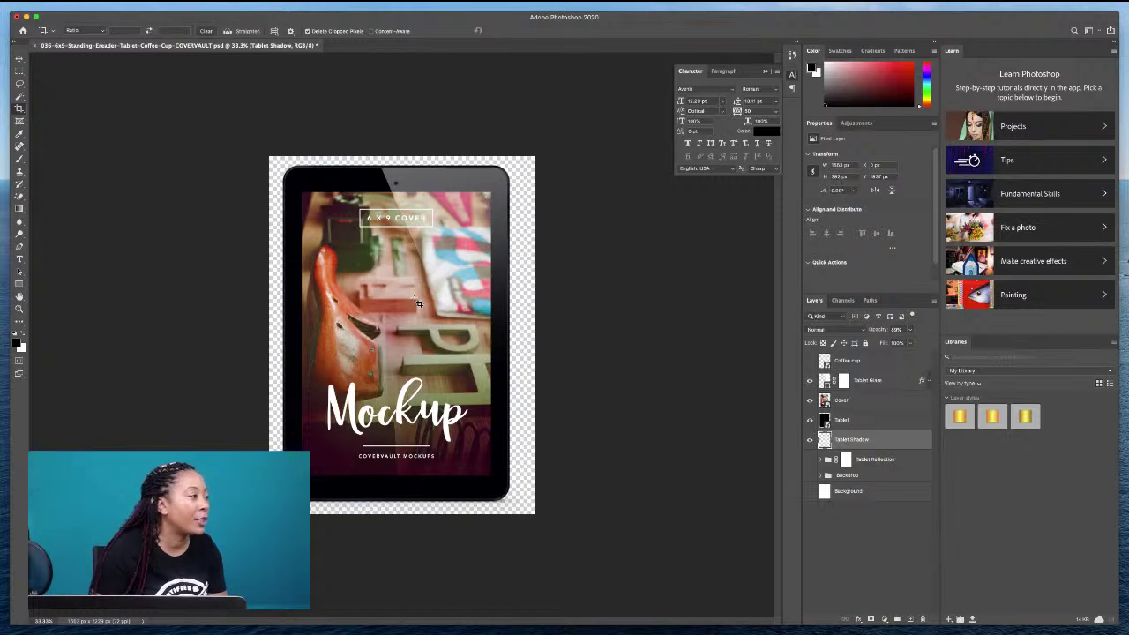
Open the Cover layer's smart object contents and place the 7 Reasons Why You Should Write a Book JPG from Downloads as embedded.
left_click(18, 58)
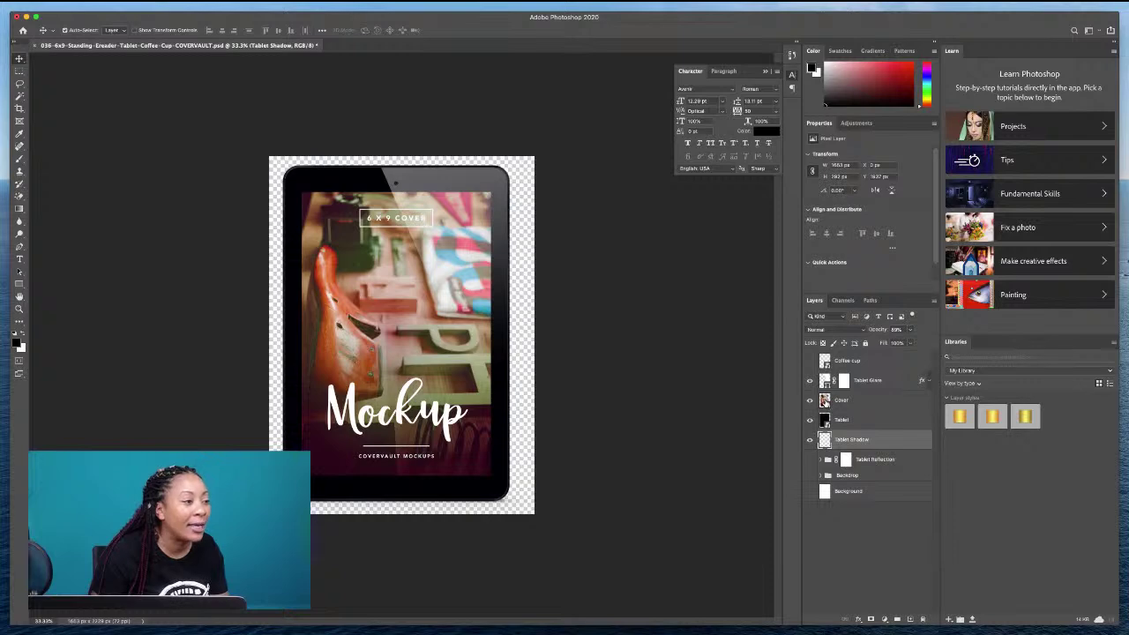
double_click(825, 400)
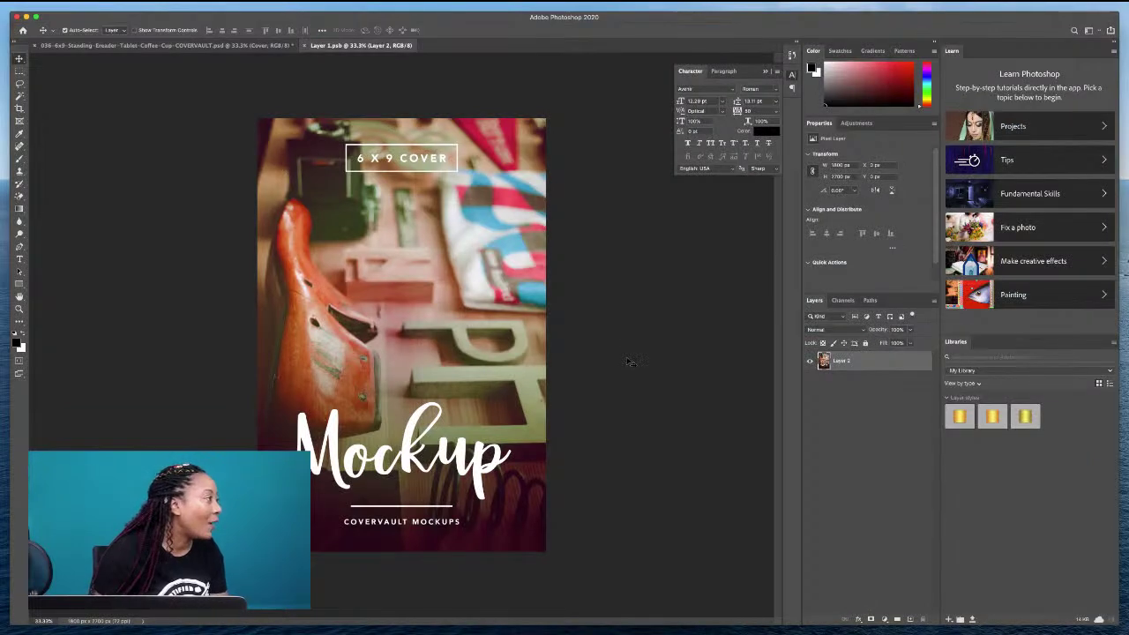
left_click(68, 4)
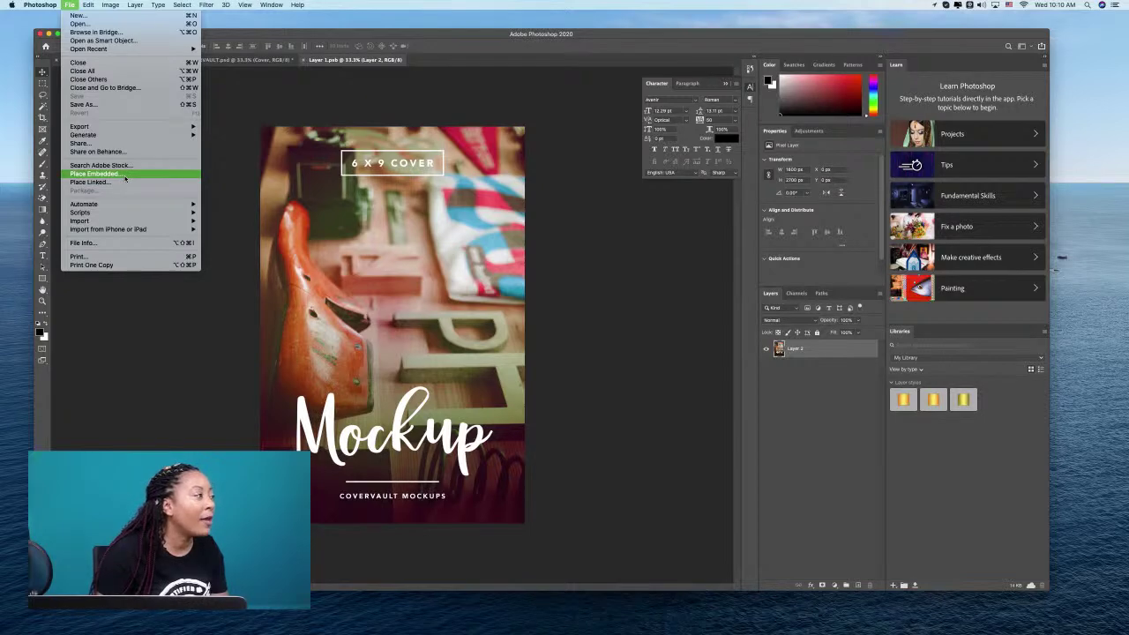
left_click(125, 178)
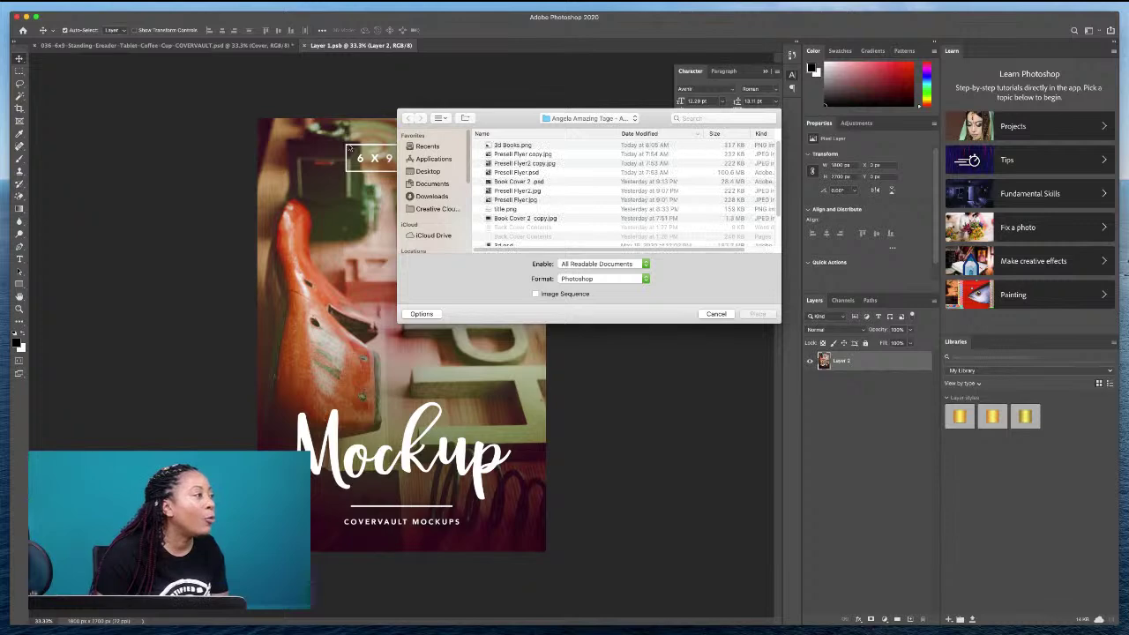
left_click(439, 201)
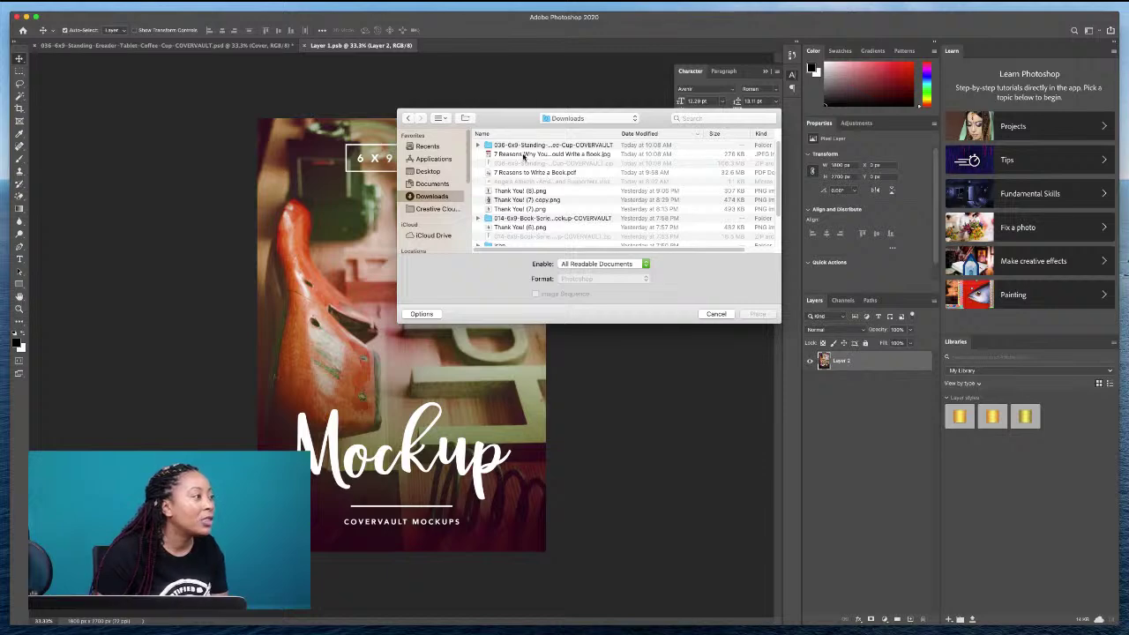
double_click(522, 155)
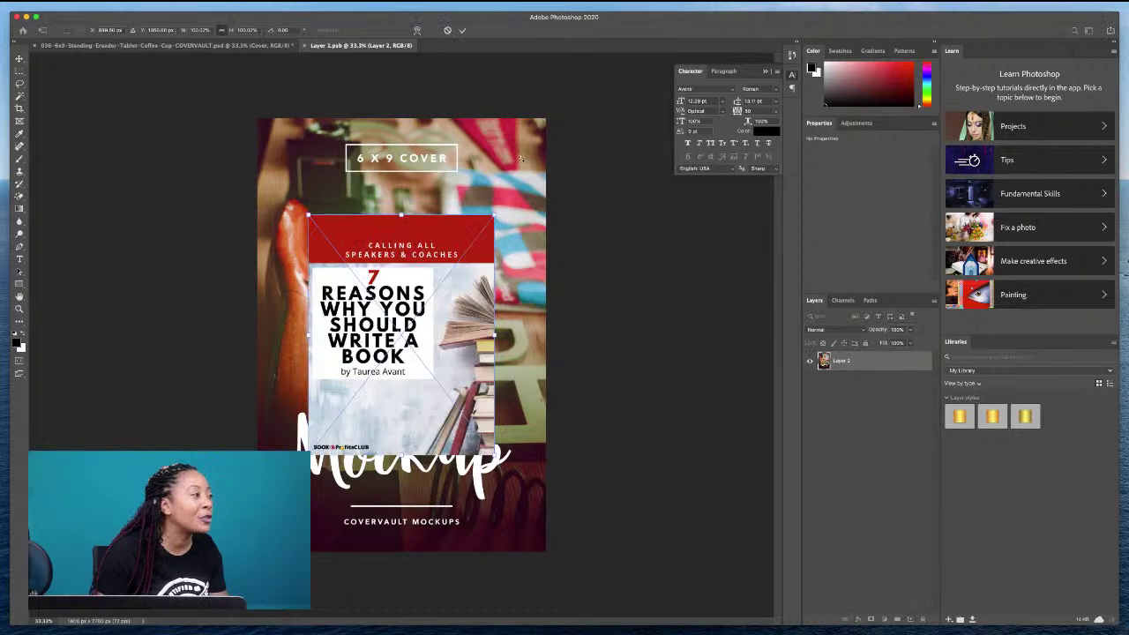
Move and stretch the placed 7 Reasons cover so it fills the entire 6 x 9 canvas, and commit the placement.
left_click_drag(397, 229, 339, 165)
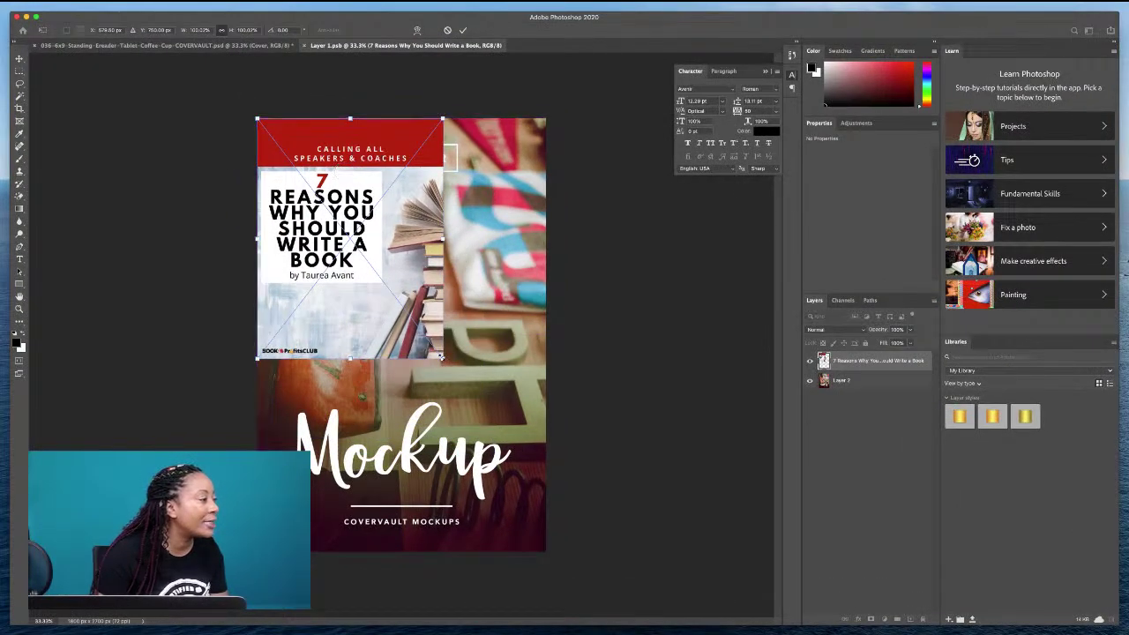
left_click_drag(441, 358, 546, 490)
right_click(546, 490)
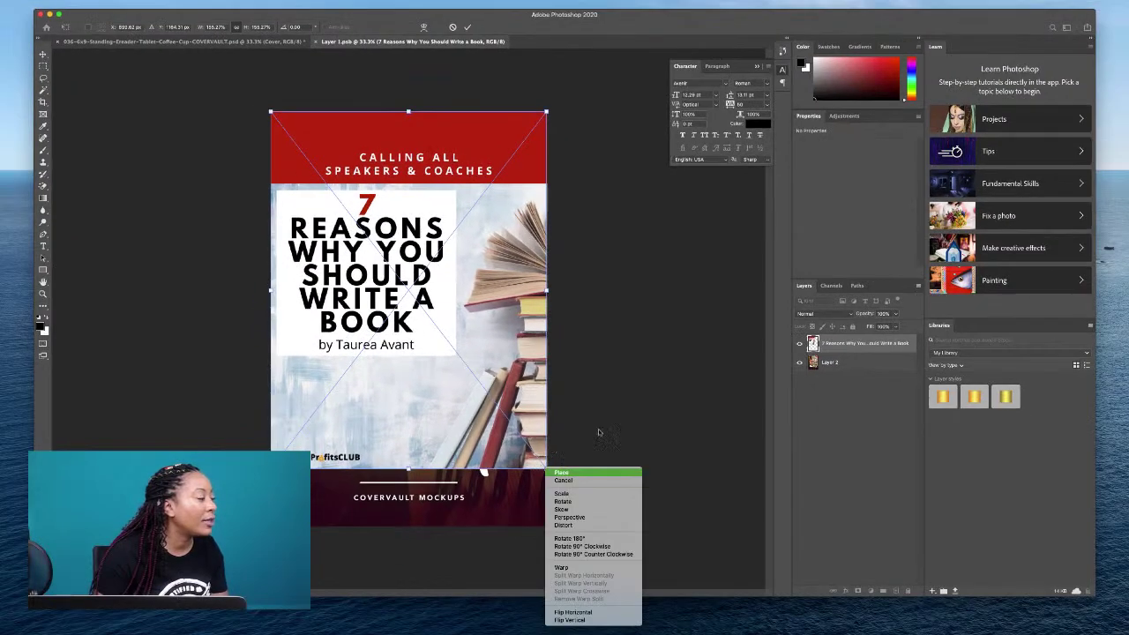
left_click(550, 359)
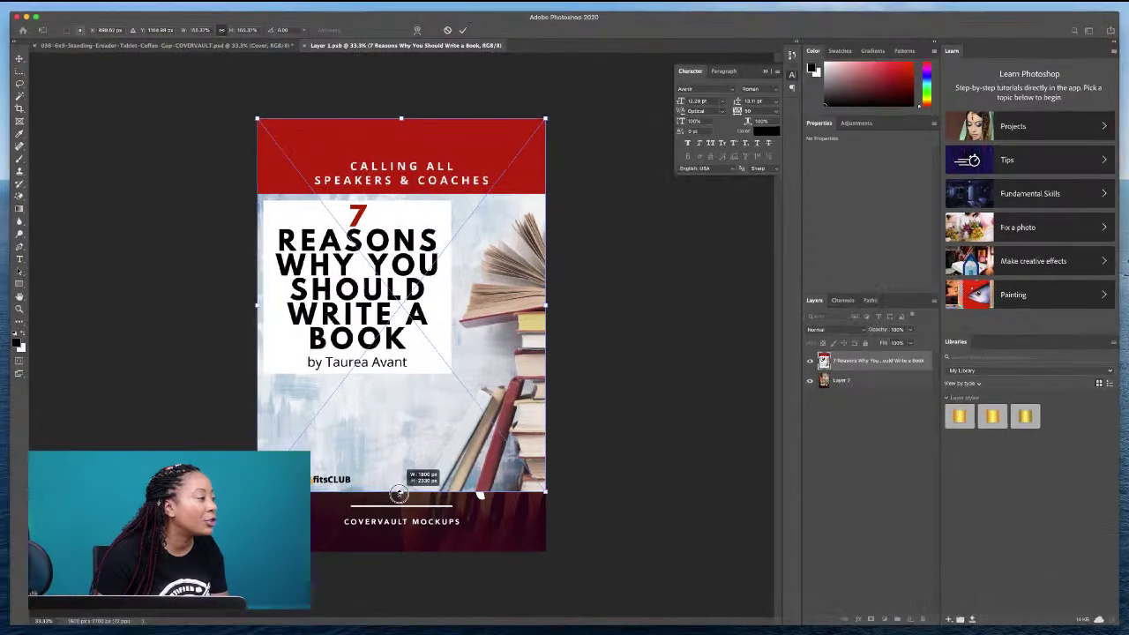
left_click_drag(400, 490, 391, 553)
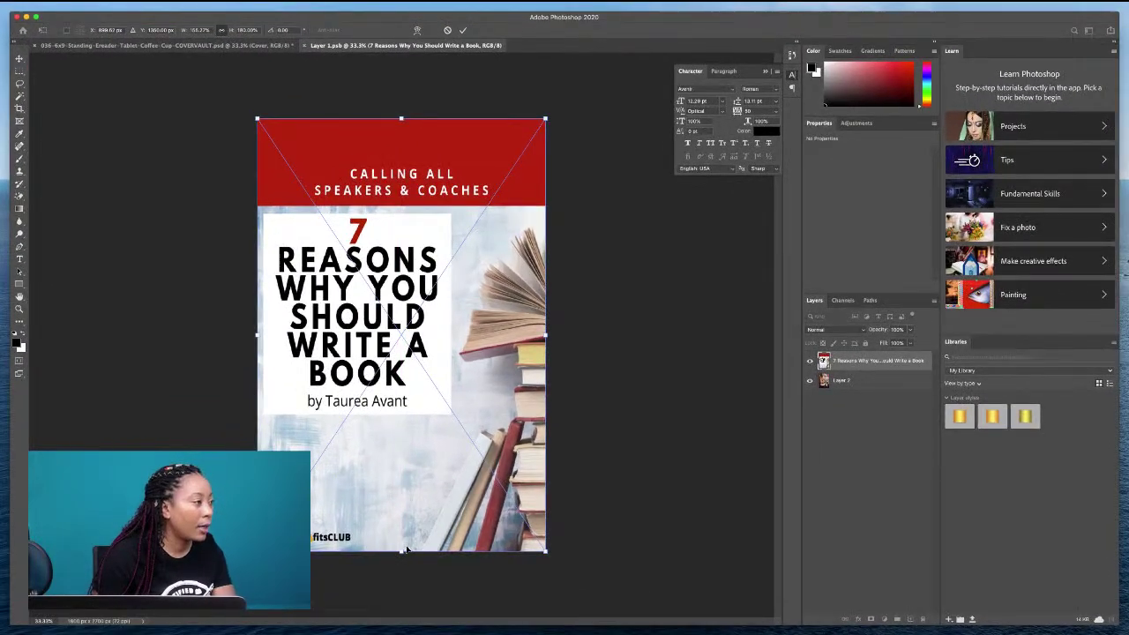
key("Return")
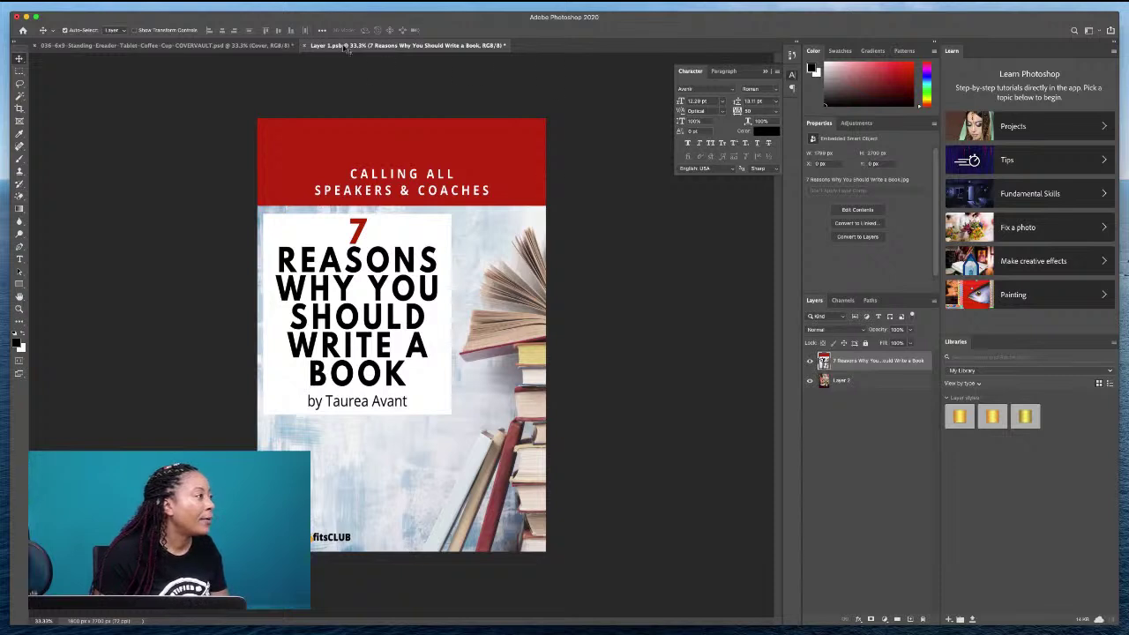
Close the Layer 1.psb smart object document and save its changes to update the tablet mockup.
left_click(304, 45)
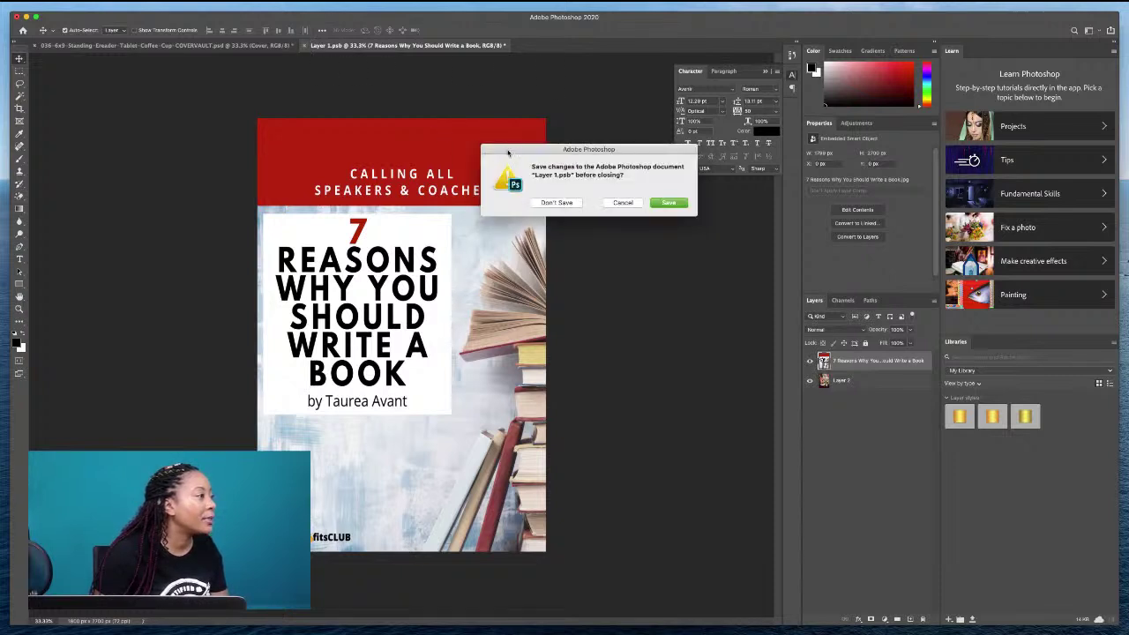
left_click_drag(515, 154, 514, 243)
left_click(671, 293)
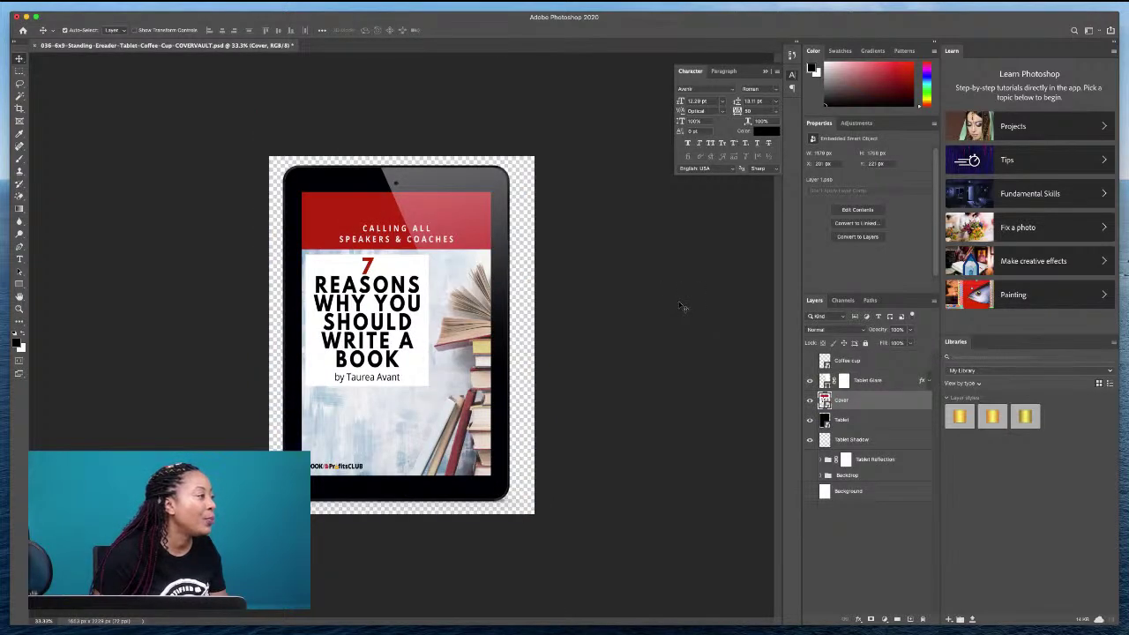
Set up saving the tablet mockup as a PNG copy in the Downloads folder.
left_click(50, 0)
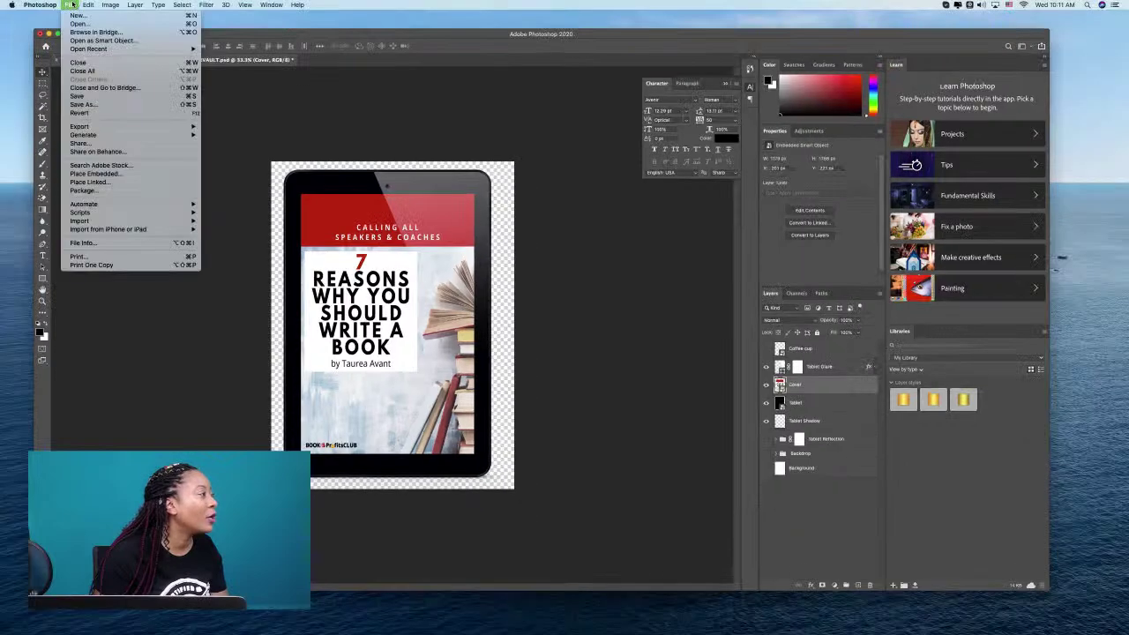
left_click(85, 105)
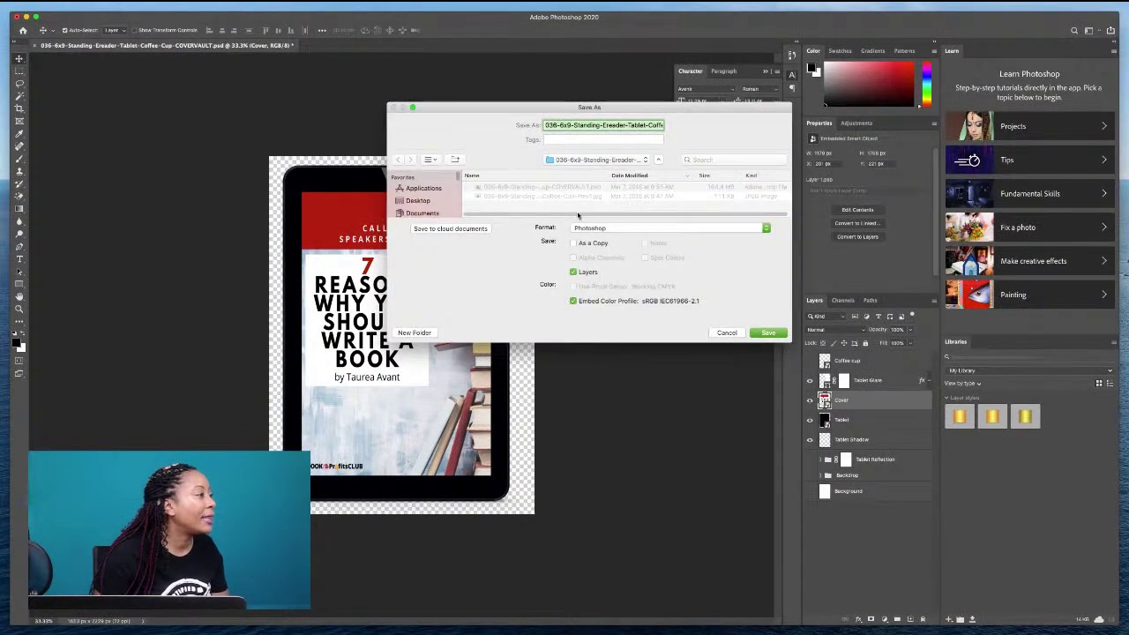
left_click(589, 228)
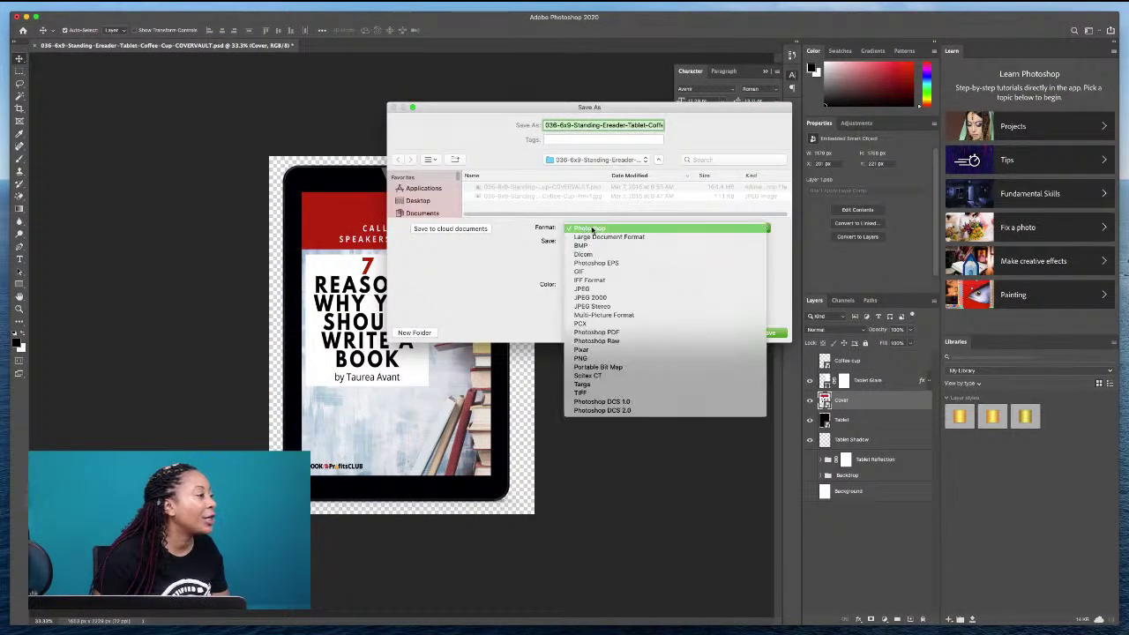
left_click(589, 358)
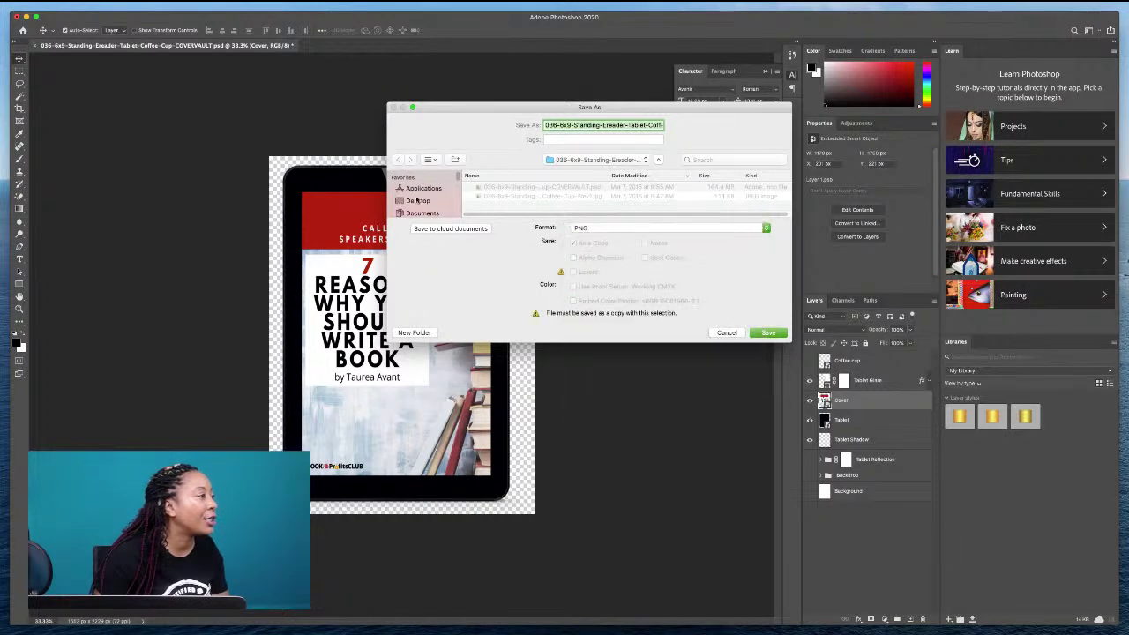
scroll(421, 202, "down", 1)
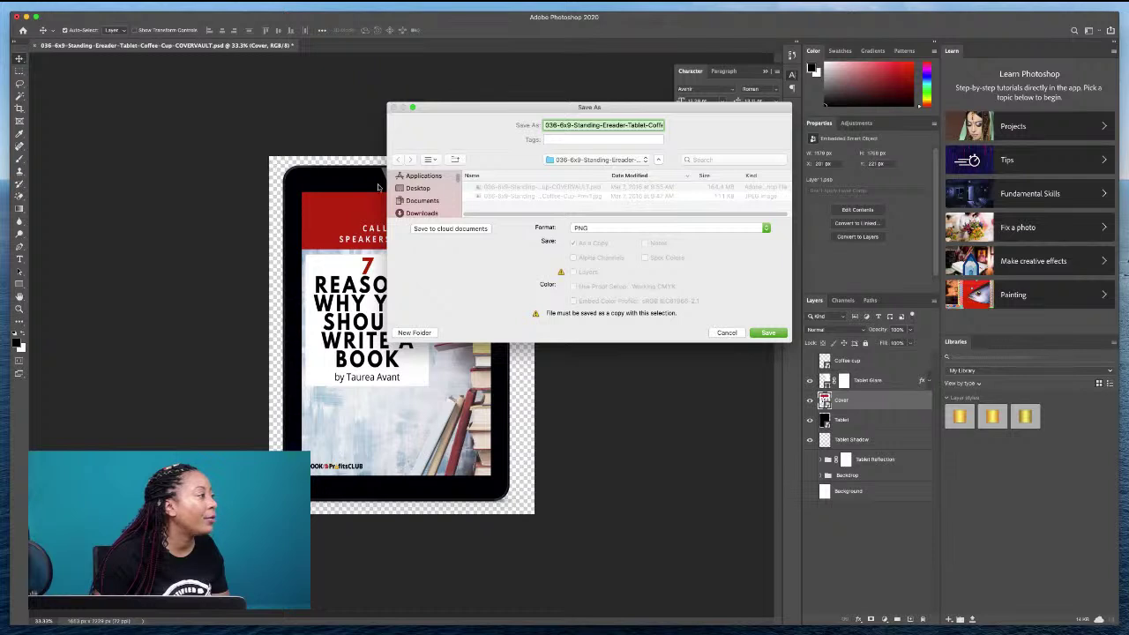
left_click(433, 212)
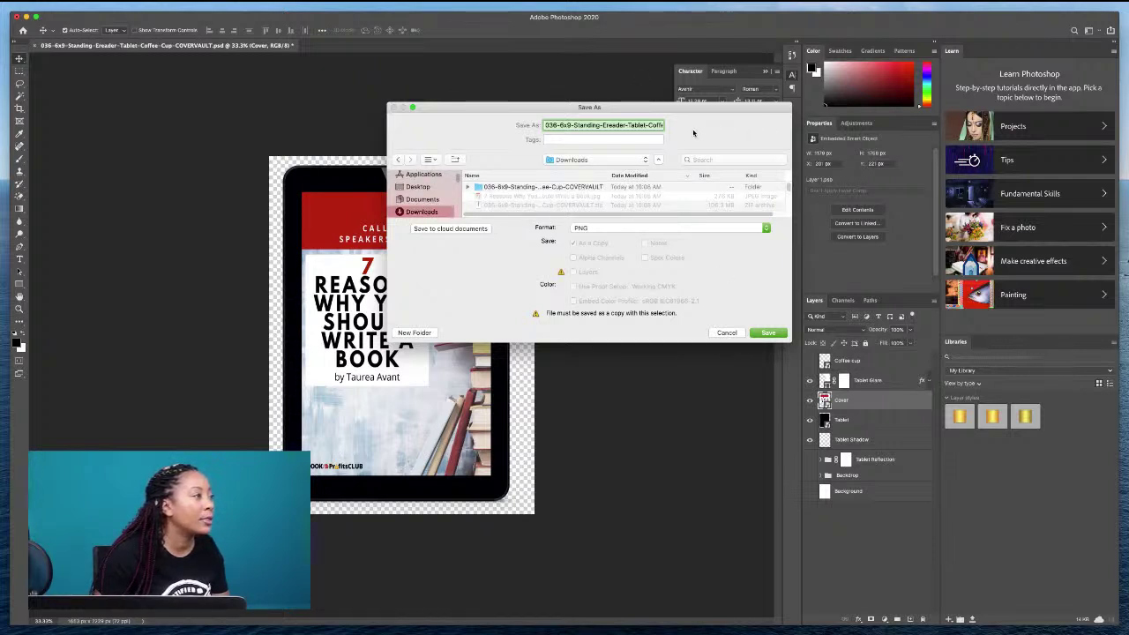
Name the PNG copy 8ReasonCover.png and save it with the offered PNG options.
left_click(651, 125)
key("Right")
key("Right")
key("Right")
key("Right")
key("Right")
key("Right")
key("Right")
key("Right")
key("Right")
key("Right")
key("Right")
key("Right")
key("Right")
key("Right")
key("Right")
key("Right")
key("Right")
key("Right")
key("Right")
key("Right")
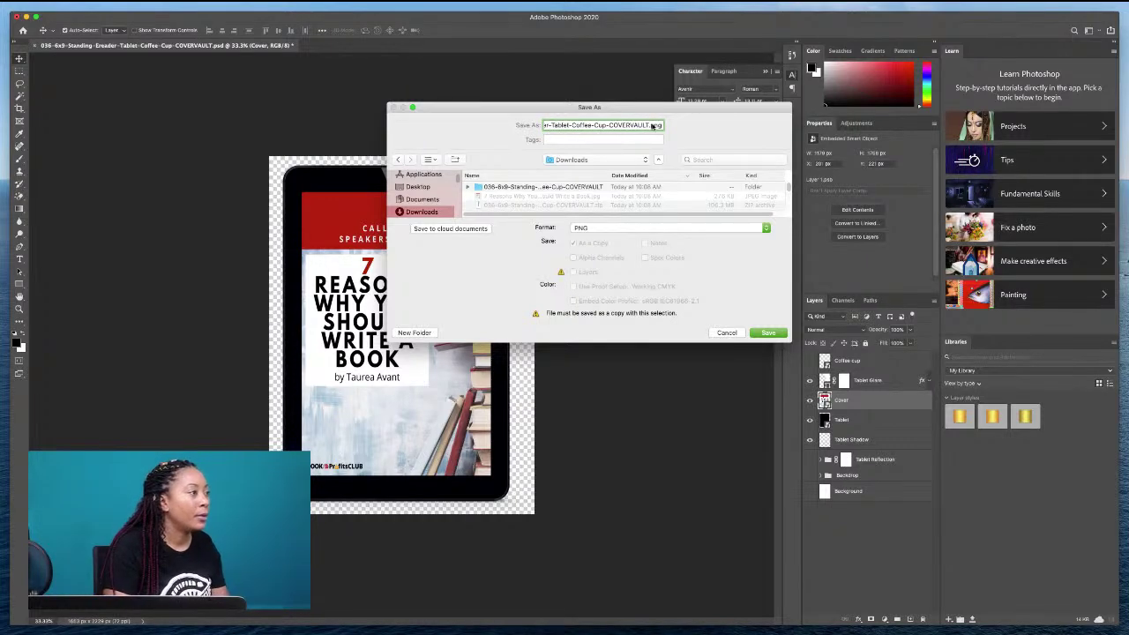
key("shift+super+Left")
type("8")
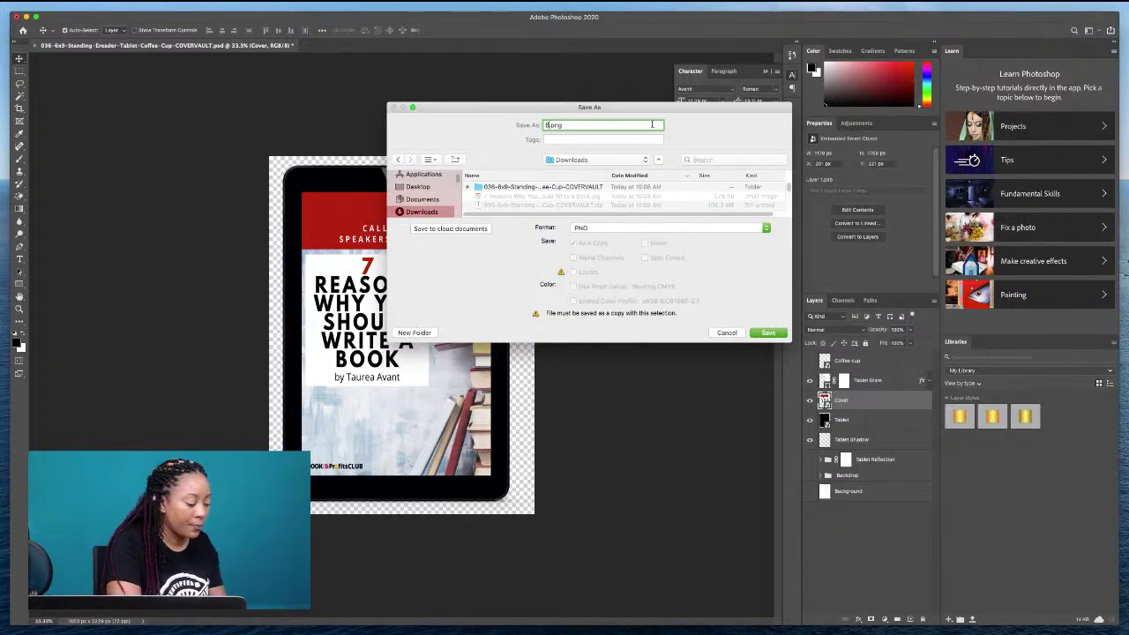
type("ReasonCover")
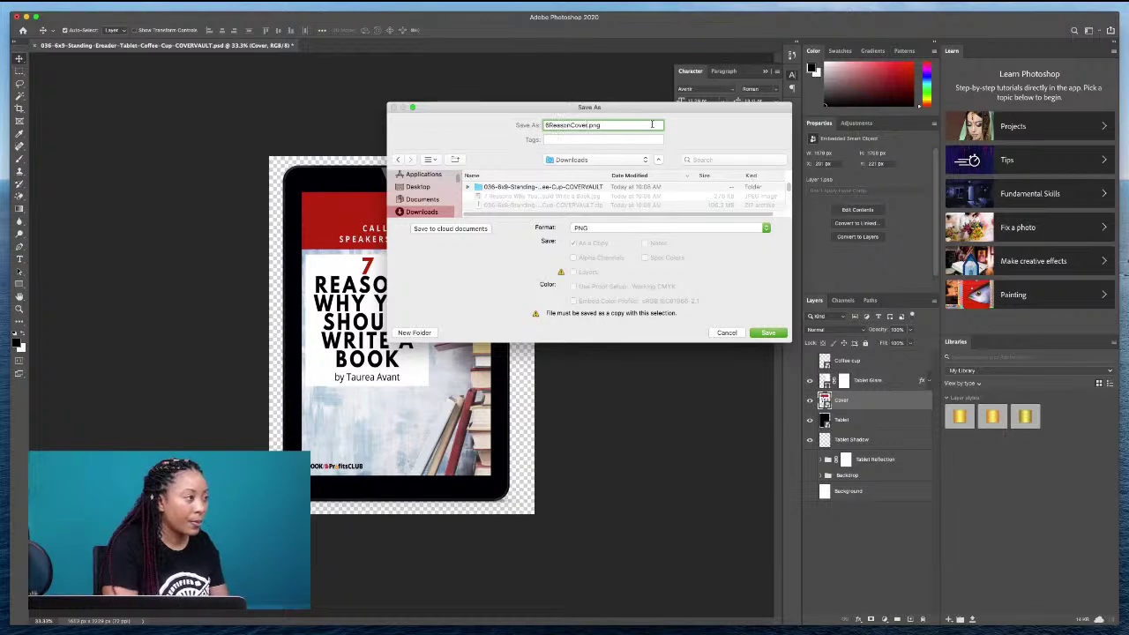
left_click(769, 332)
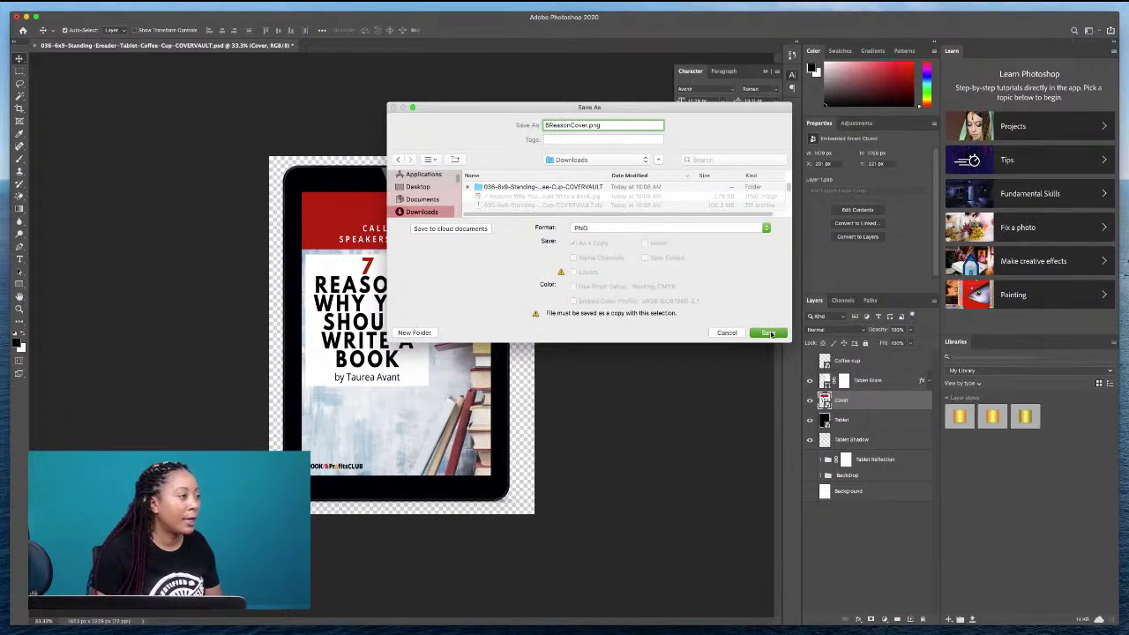
left_click(663, 312)
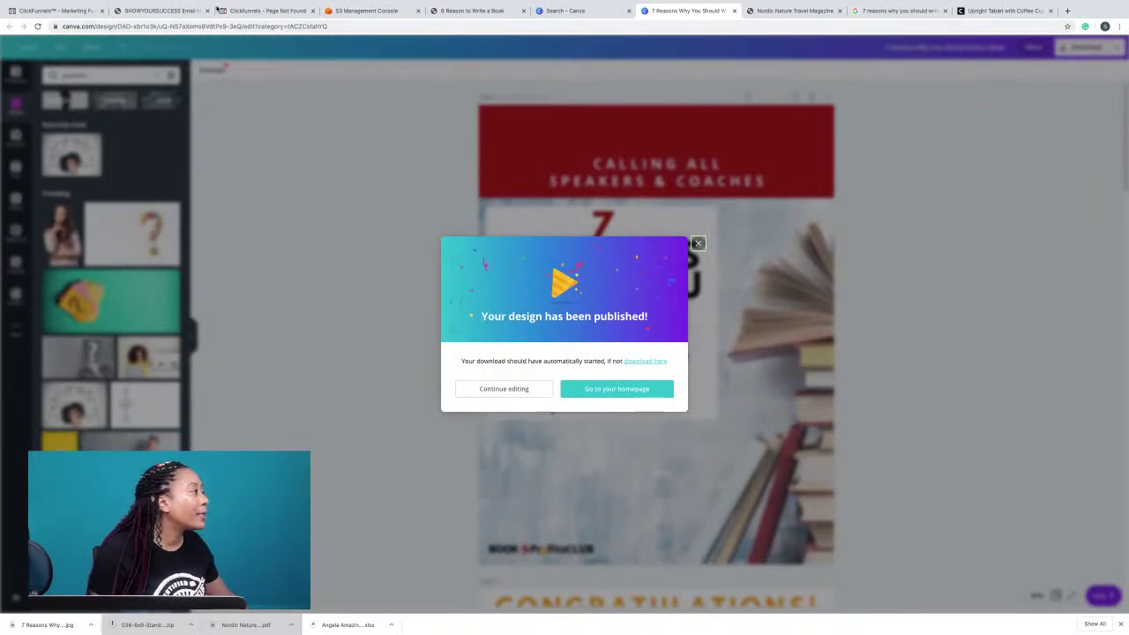
Switch to the SHOWYOURSUCCESS email designer in Chrome and delete the 6 Reasons book image block from the email.
left_click(159, 10)
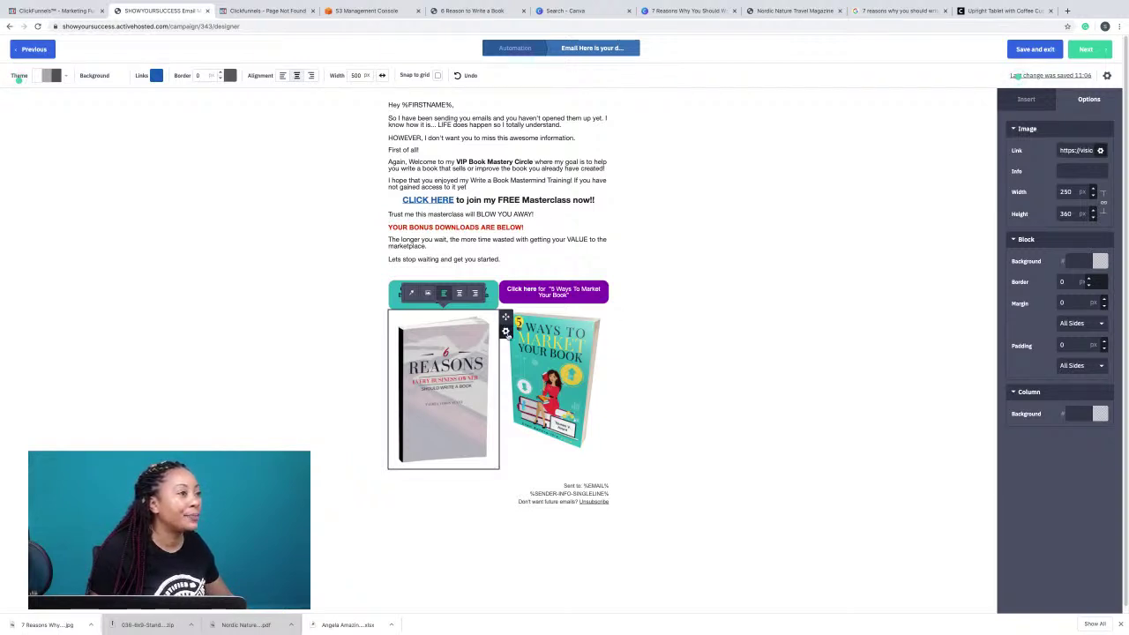
left_click(505, 332)
left_click(485, 396)
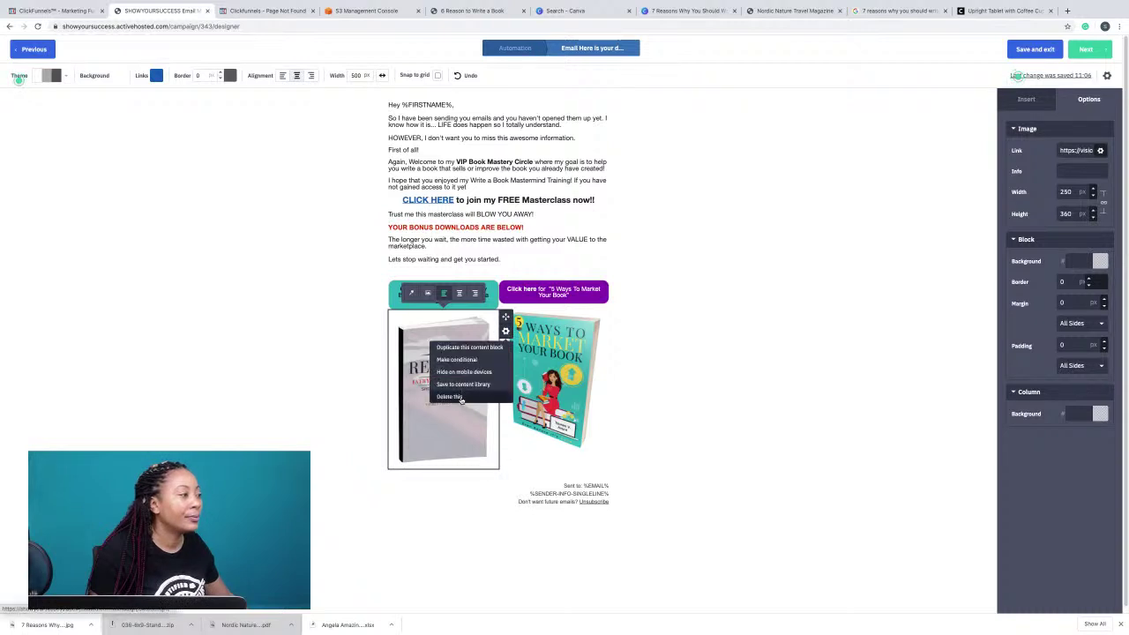
left_click(491, 396)
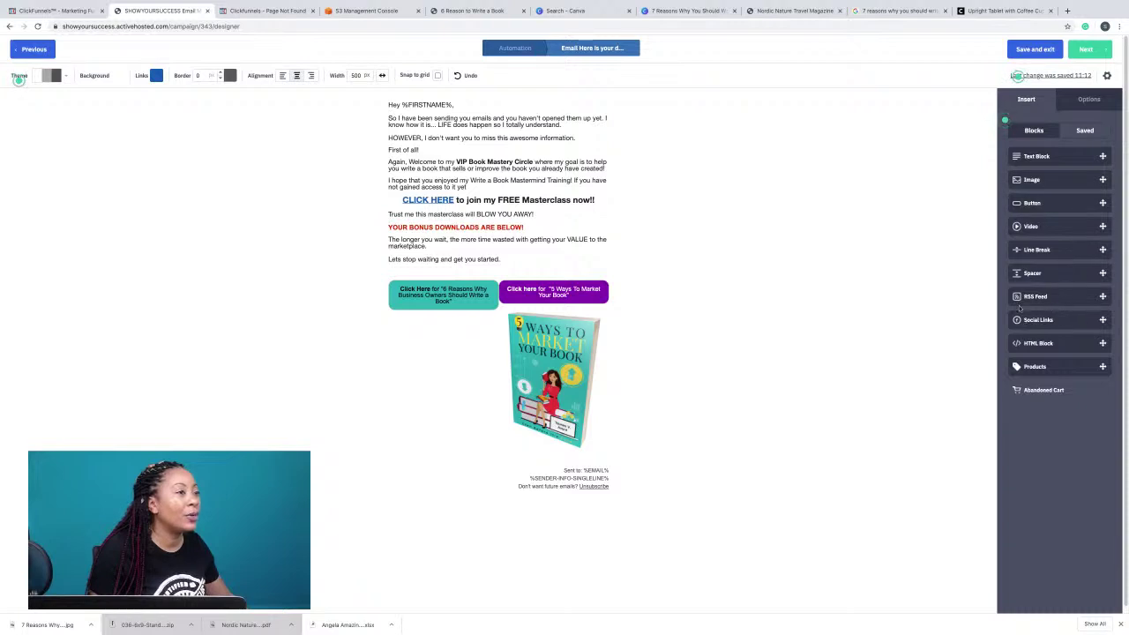
Add an image block to the email beneath the "6 Reasons Why Business Owners Should Write a Book" button.
left_click(1027, 181)
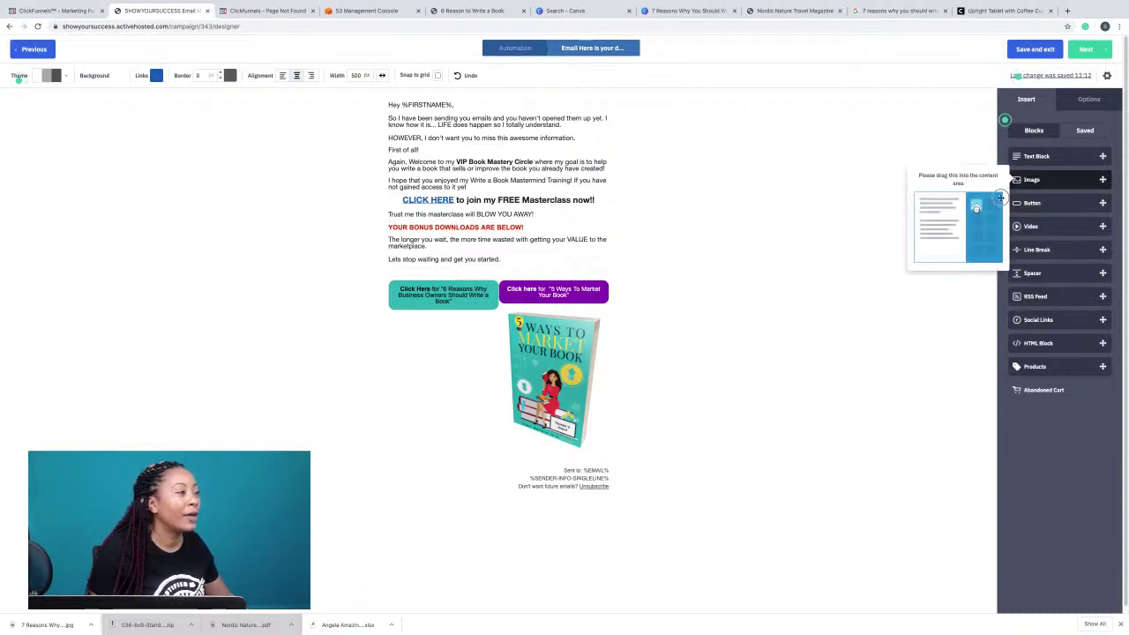
left_click_drag(1000, 197, 430, 312)
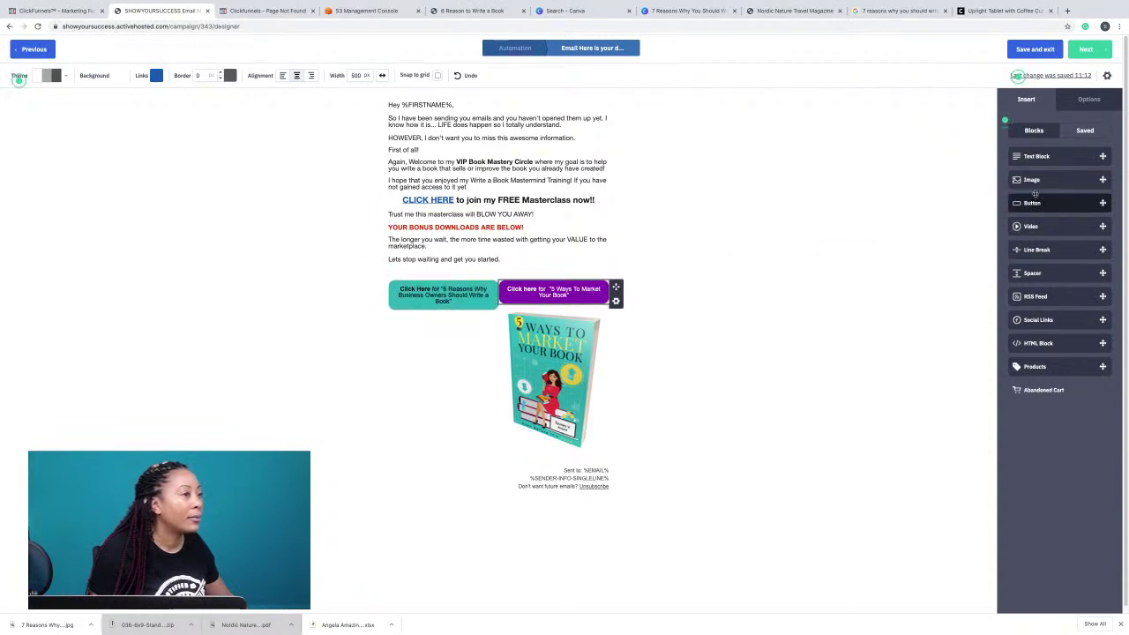
mouse_move(1032, 181)
left_mouse_down()
mouse_move(441, 300)
mouse_move(450, 316)
mouse_move(618, 320)
mouse_move(453, 307)
mouse_move(431, 344)
mouse_move(1050, 180)
mouse_move(906, 222)
mouse_move(423, 427)
mouse_move(448, 443)
mouse_move(386, 385)
mouse_move(382, 272)
mouse_move(388, 333)
mouse_move(373, 333)
mouse_move(394, 308)
mouse_move(386, 318)
mouse_move(404, 333)
mouse_move(425, 303)
mouse_move(445, 318)
left_mouse_up()
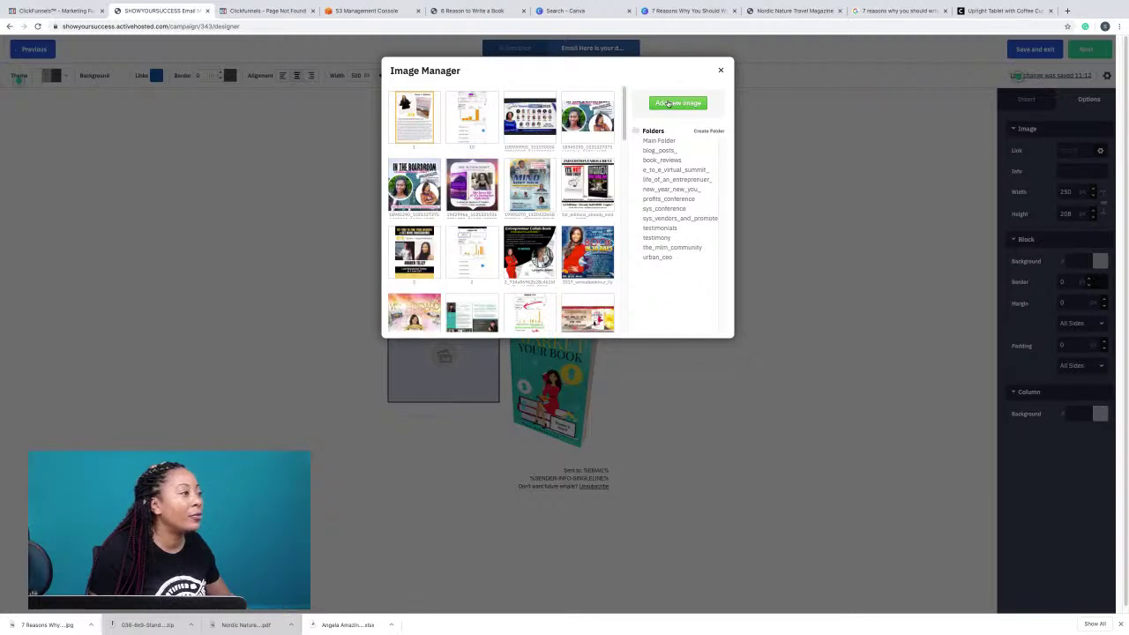
Create an image folder named Book Profits Club in the Image Manager and open it.
left_click(706, 131)
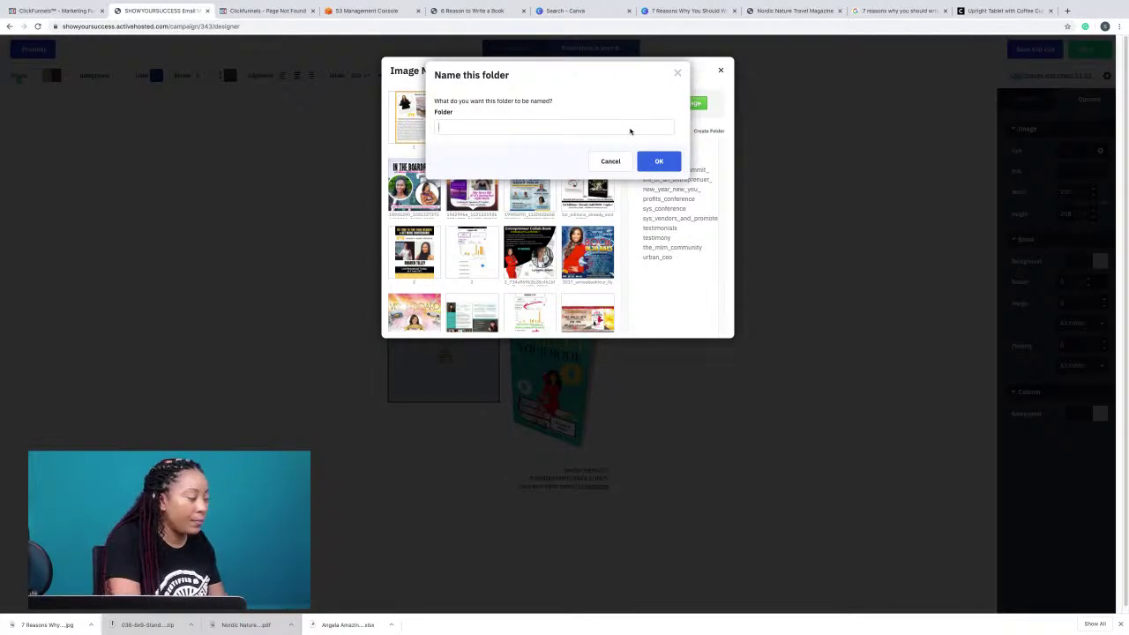
type("Book Profit")
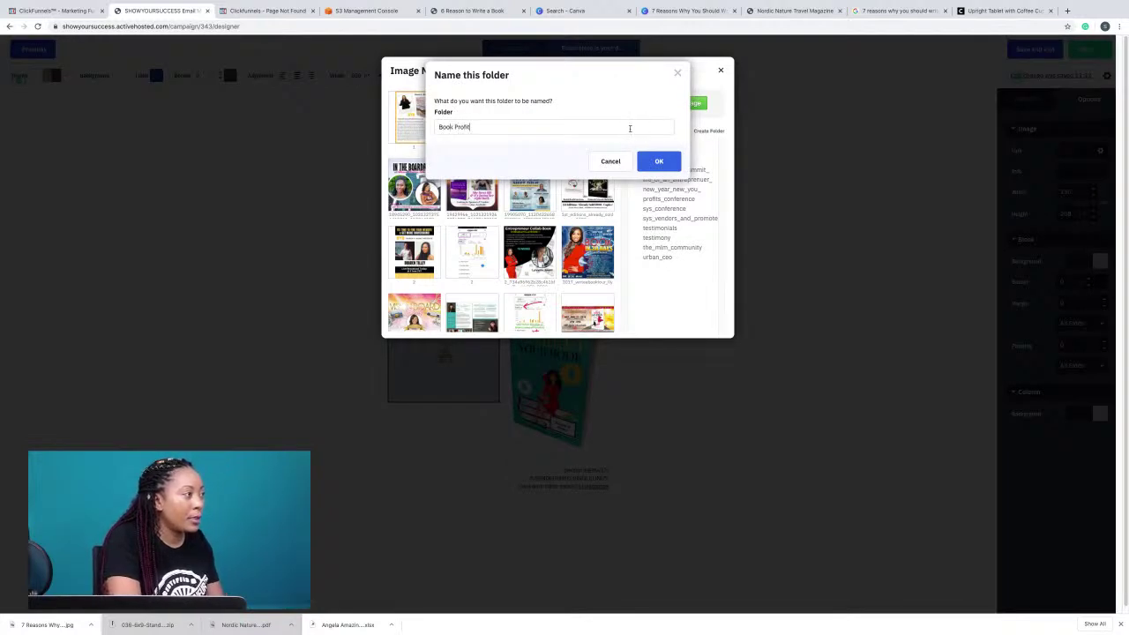
type("s Club")
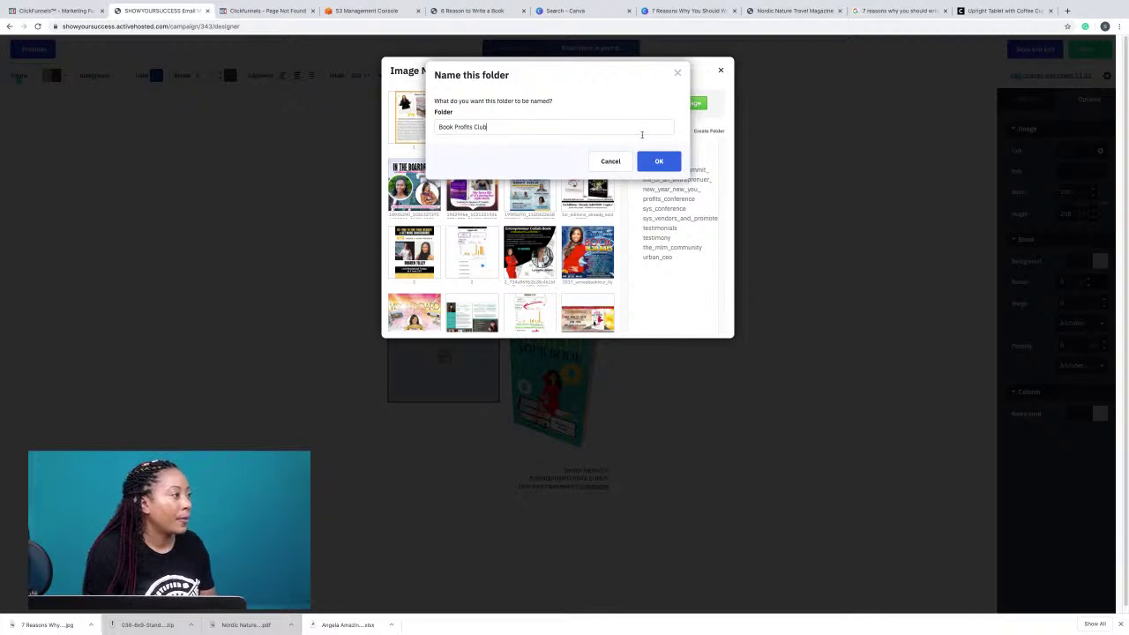
key("Return")
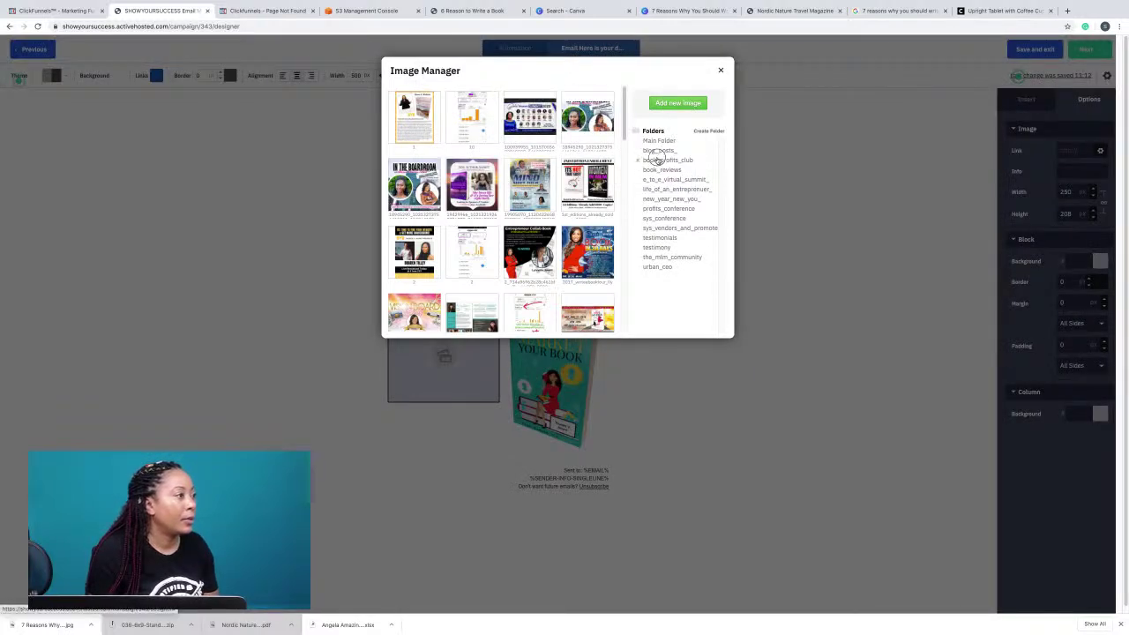
left_click(657, 160)
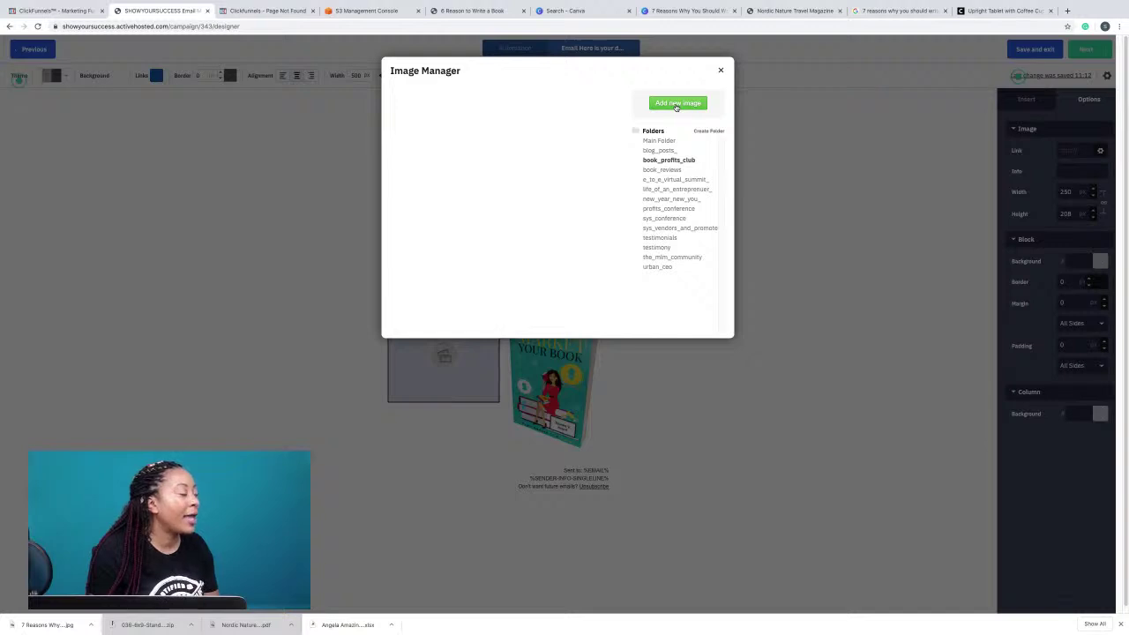
Upload 8ReasonCover.png from Downloads to the open folder and use it in the new image block.
left_click(676, 104)
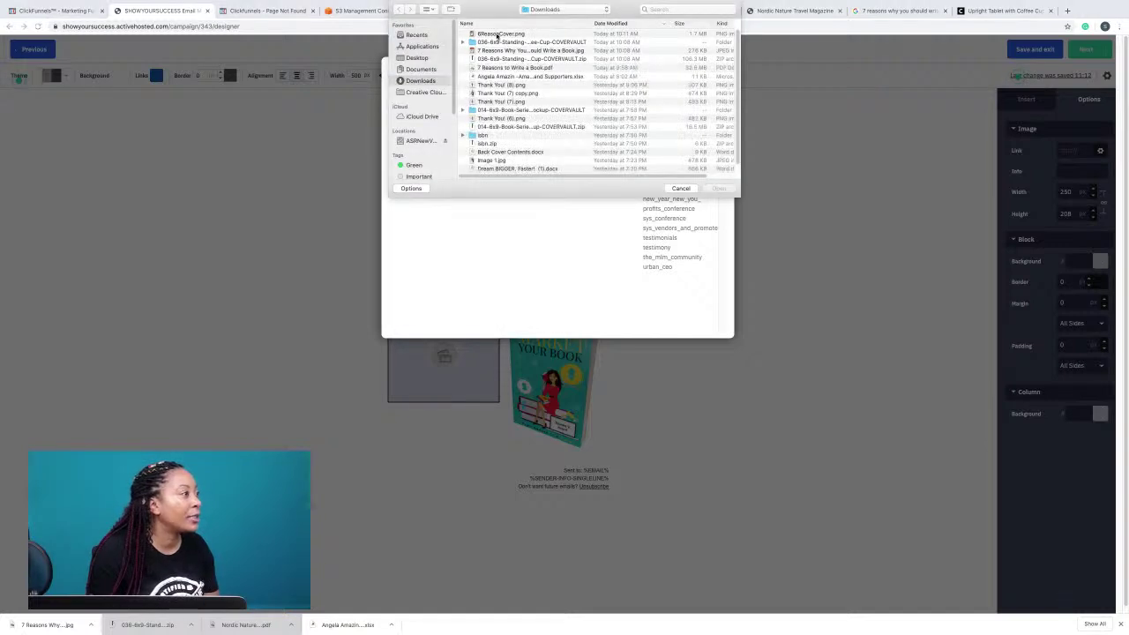
double_click(498, 34)
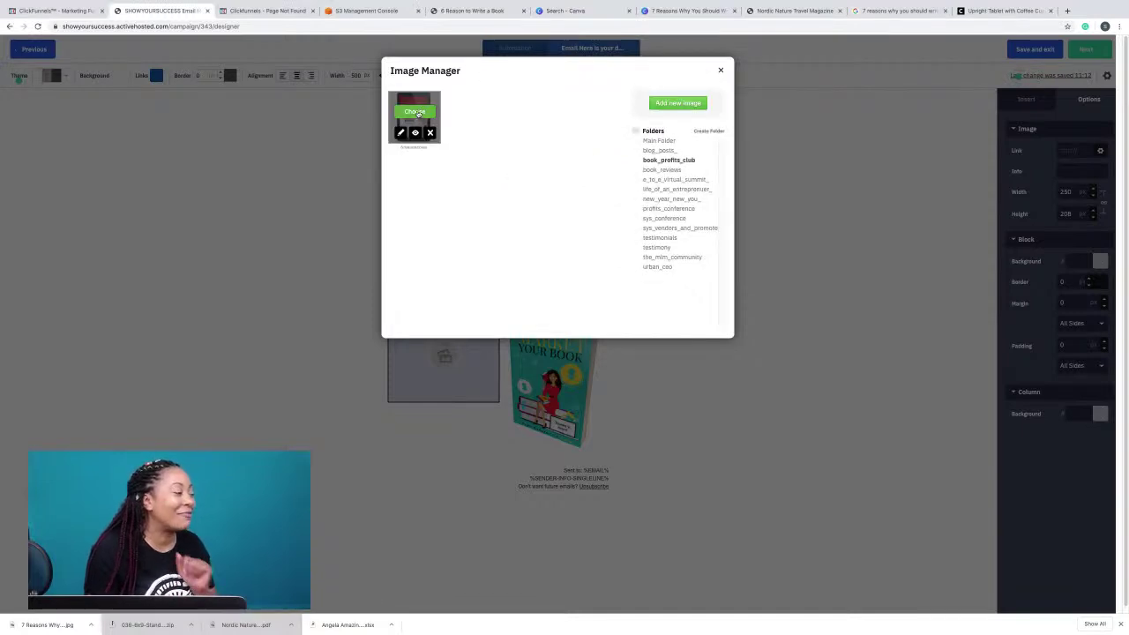
left_click(418, 112)
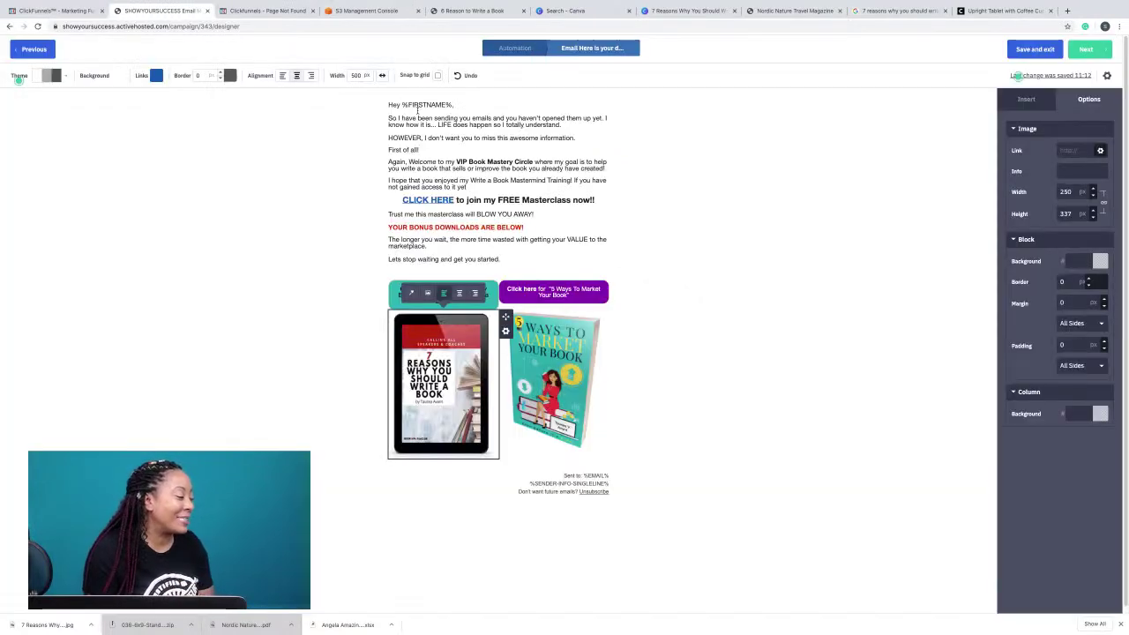
left_click(776, 348)
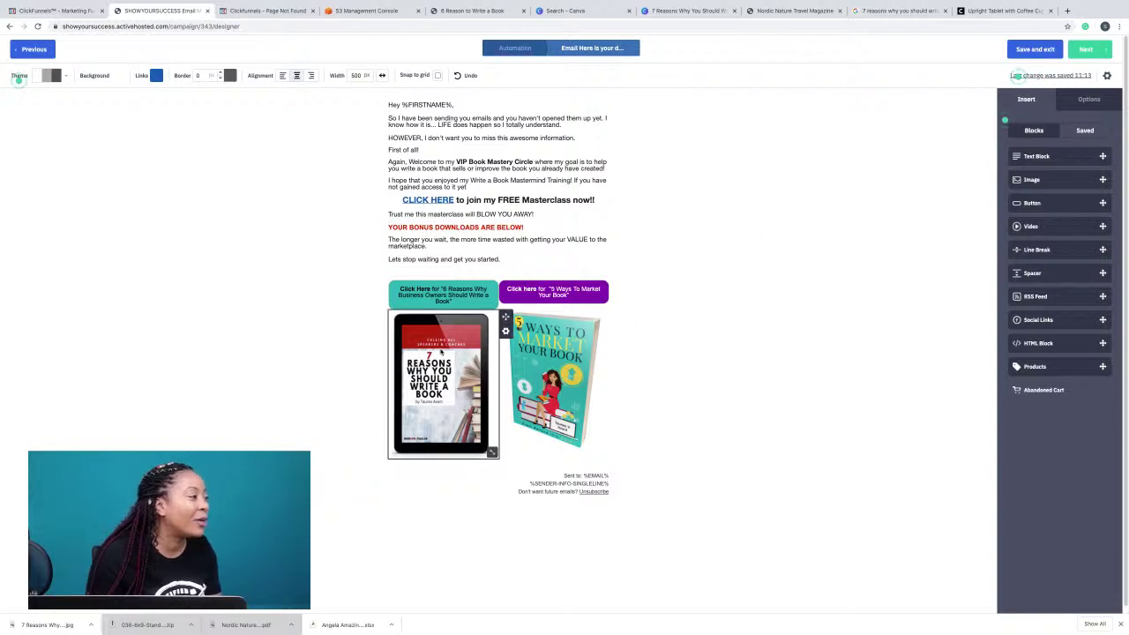
Select the tablet image, switch to the S3 console and copy the Object URL of 7 Reasons to Write a Book.pdf.
left_click(465, 316)
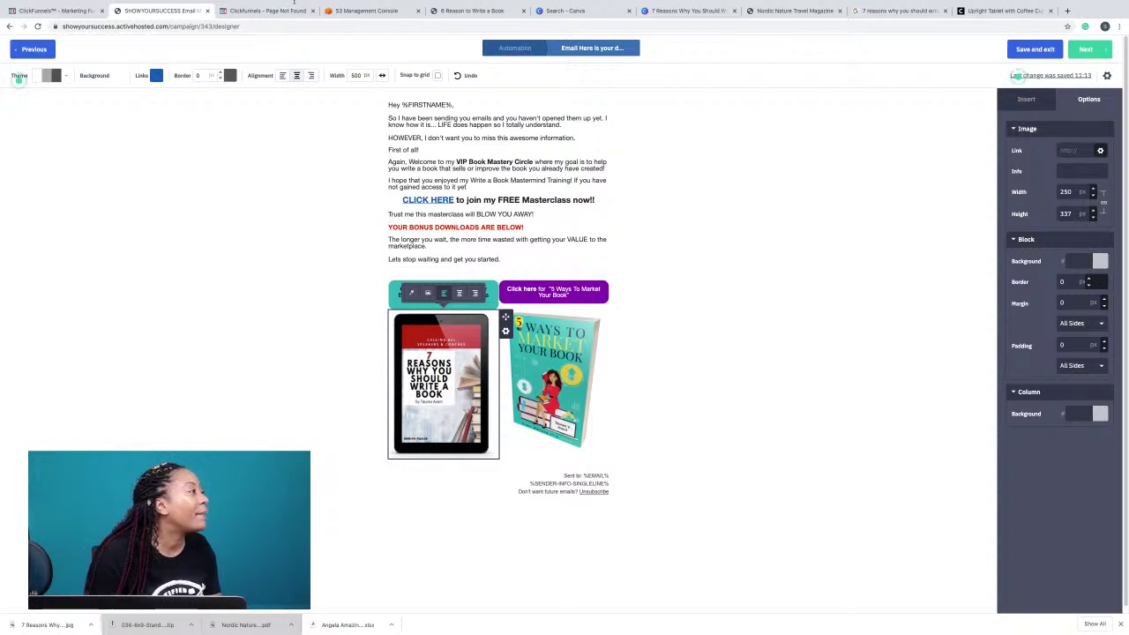
left_click(385, 12)
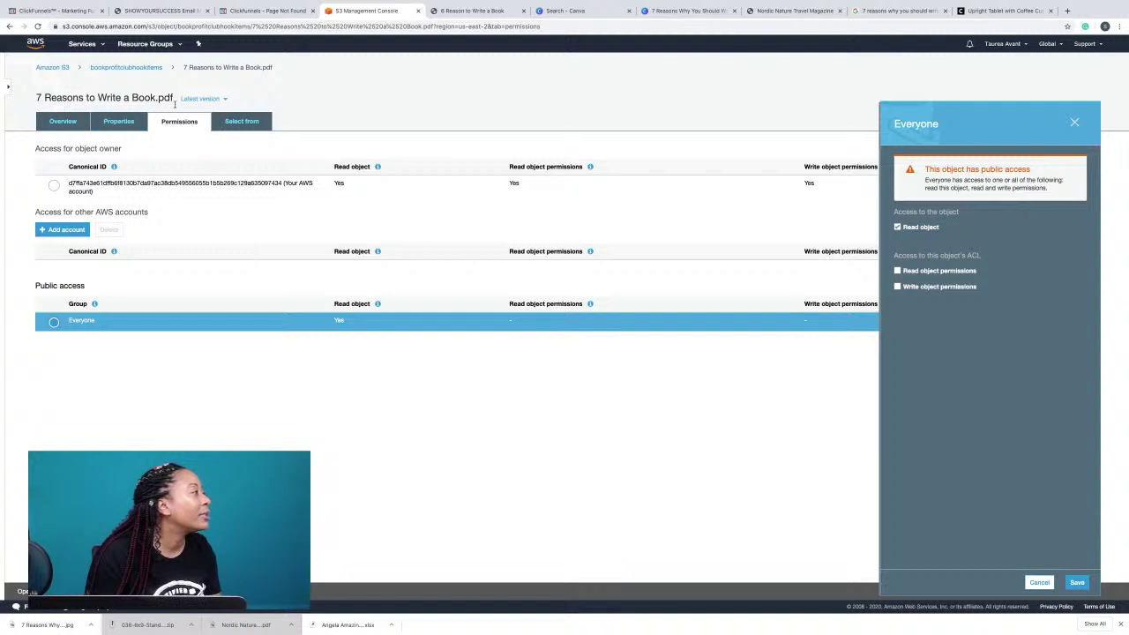
left_click(61, 127)
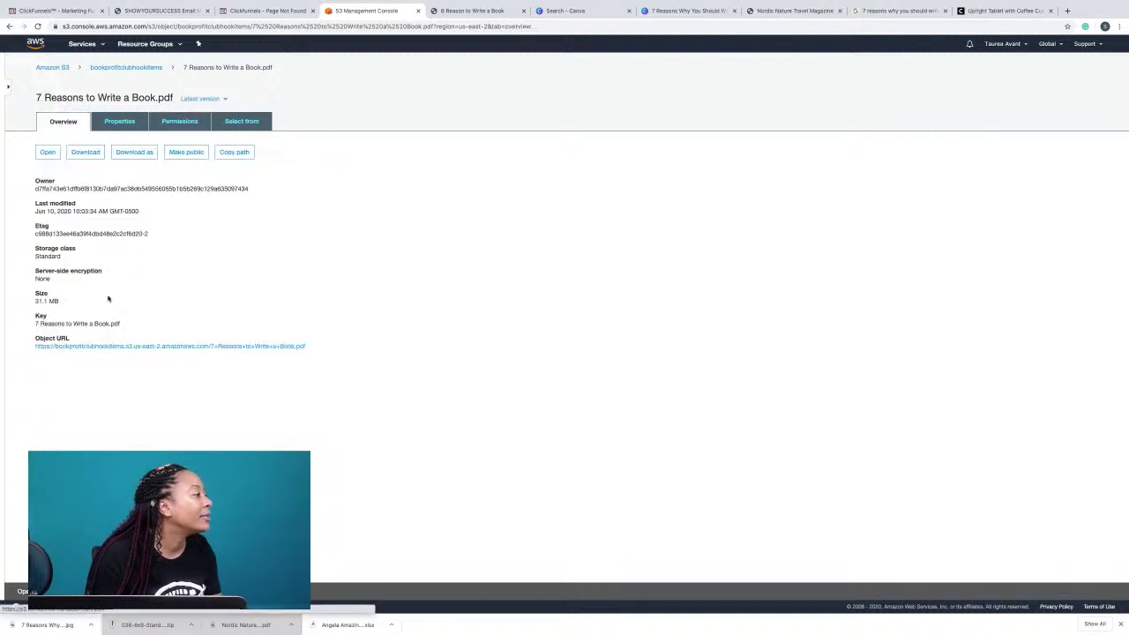
left_click_drag(343, 344, 60, 339)
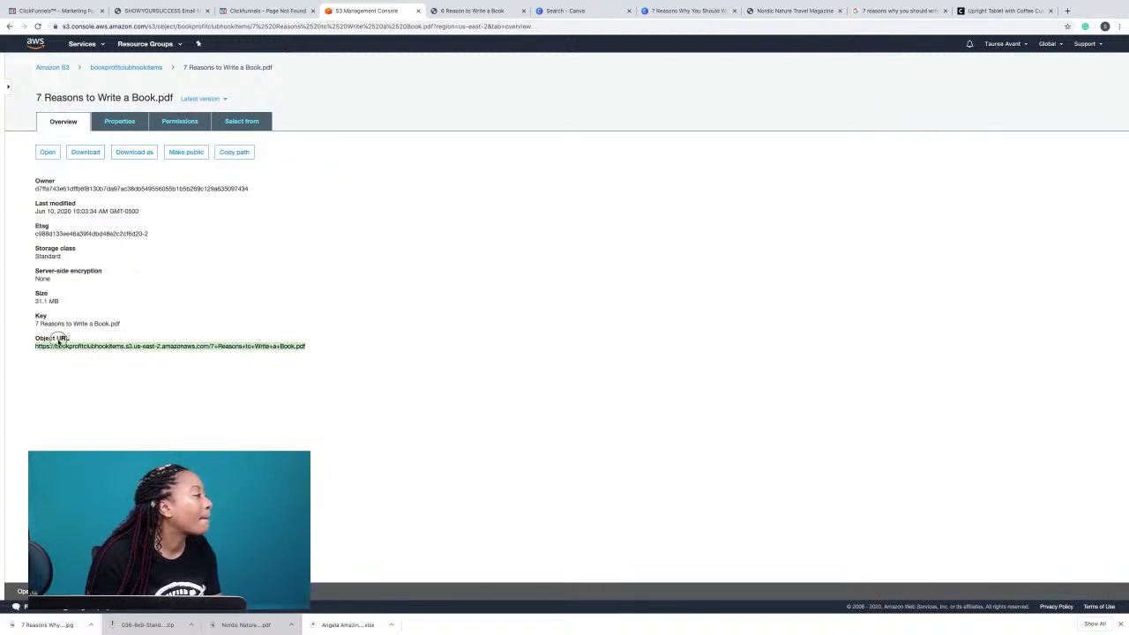
right_click(54, 346)
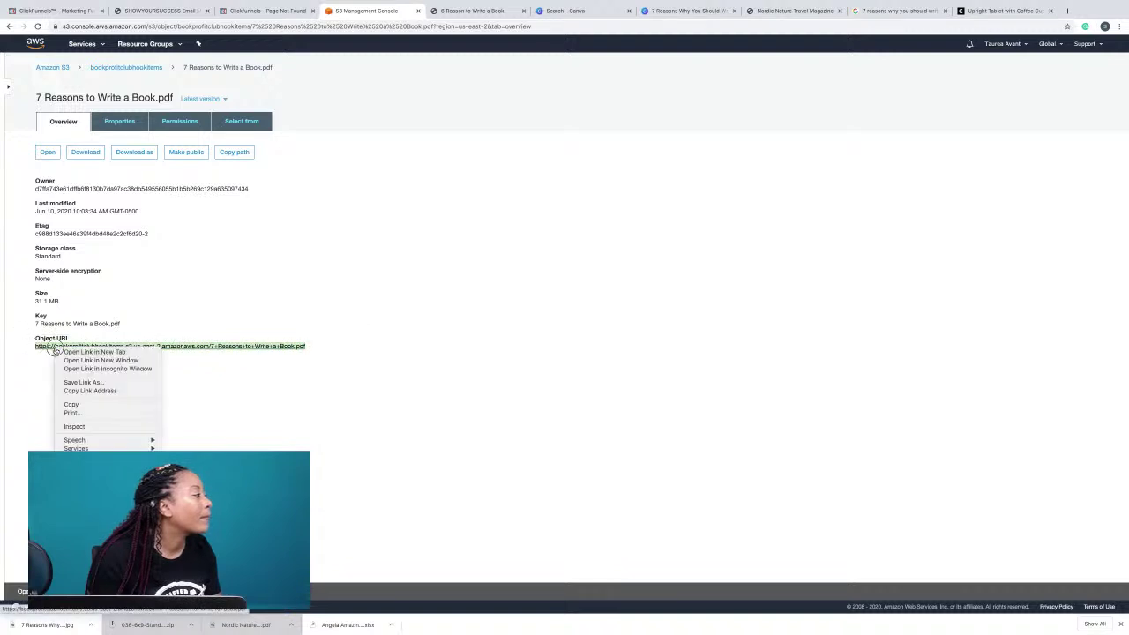
left_click(88, 405)
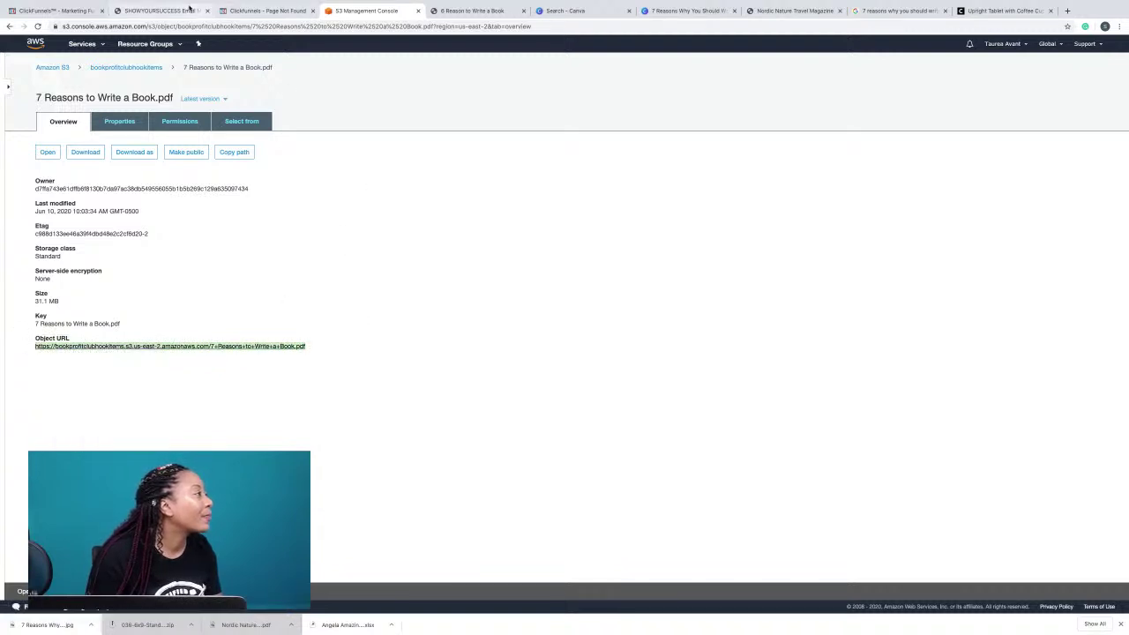
Return to the email designer and paste the copied PDF URL as the tablet image's link.
left_click(189, 9)
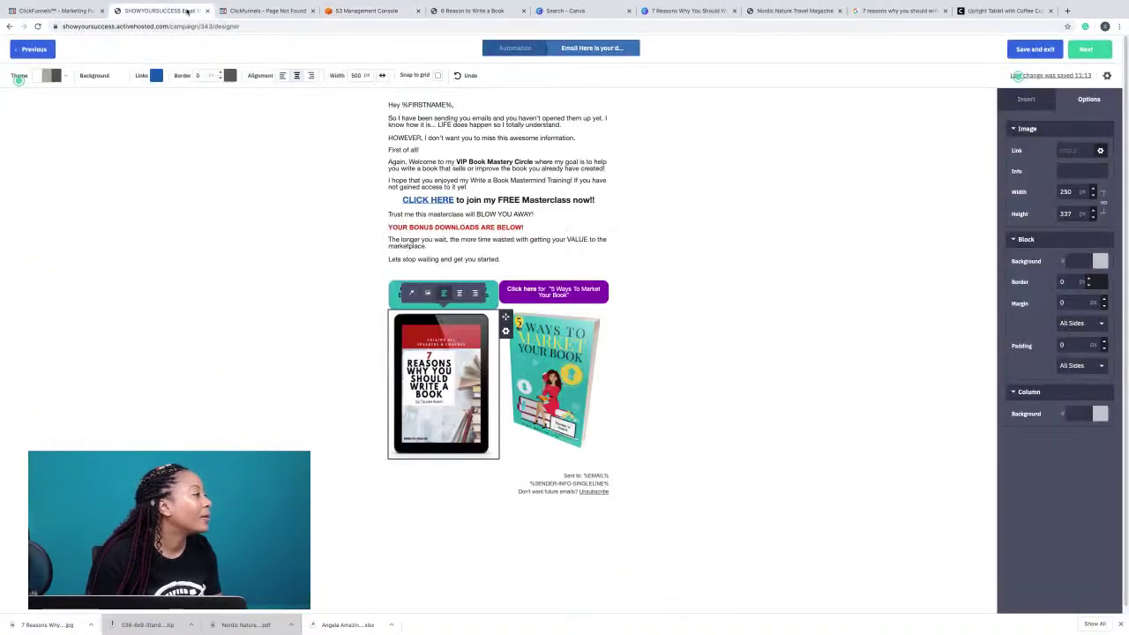
right_click(1076, 148)
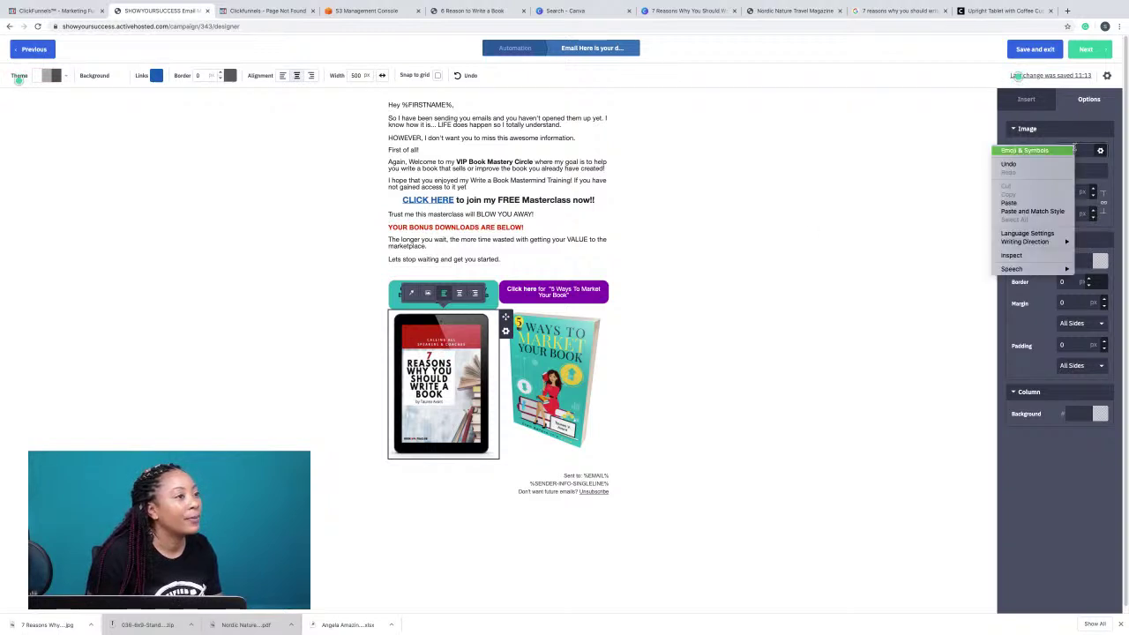
left_click(1032, 204)
Set the image's info to "Free Ebook on 7 Reasons why You should write a book by" plus the author's name, and save and exit the email.
left_click(1094, 169)
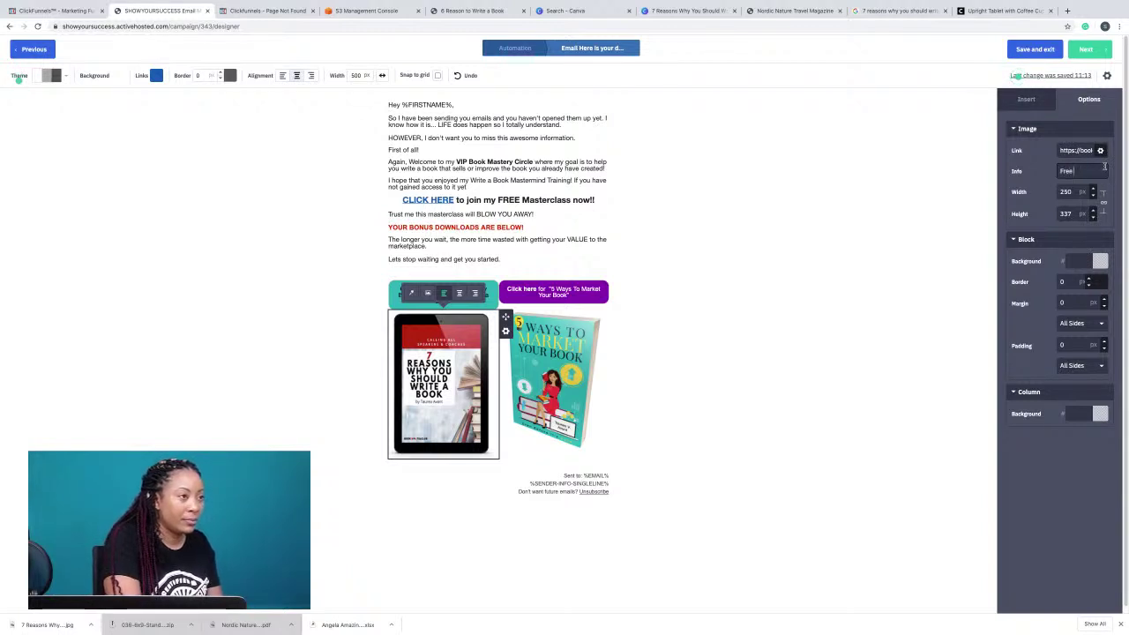
type("7")
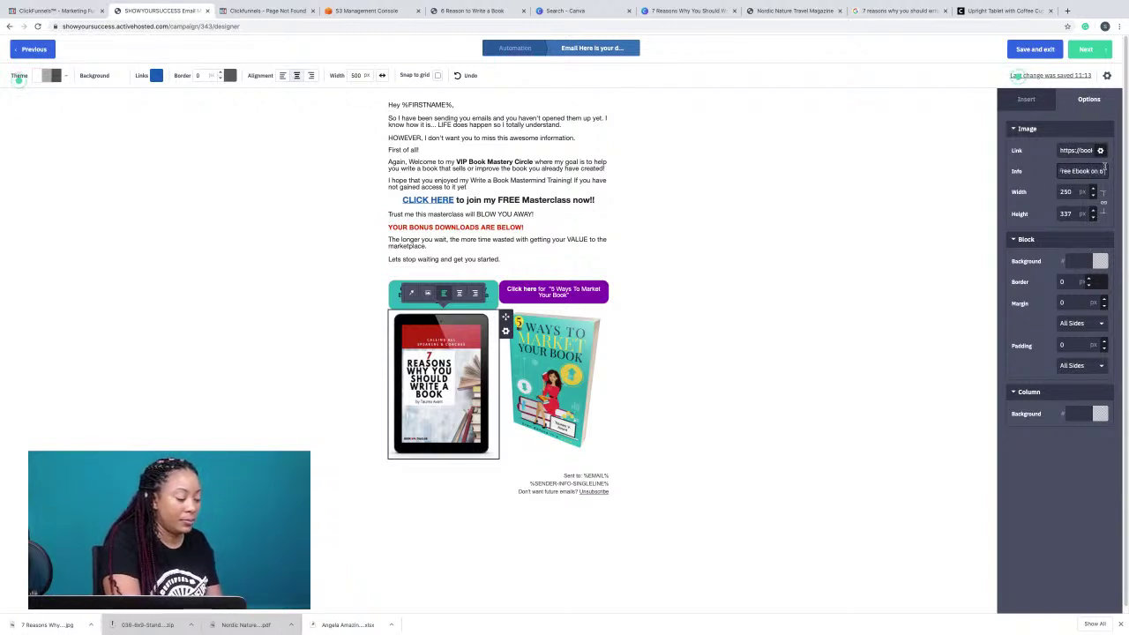
type(" Reasons why You sh")
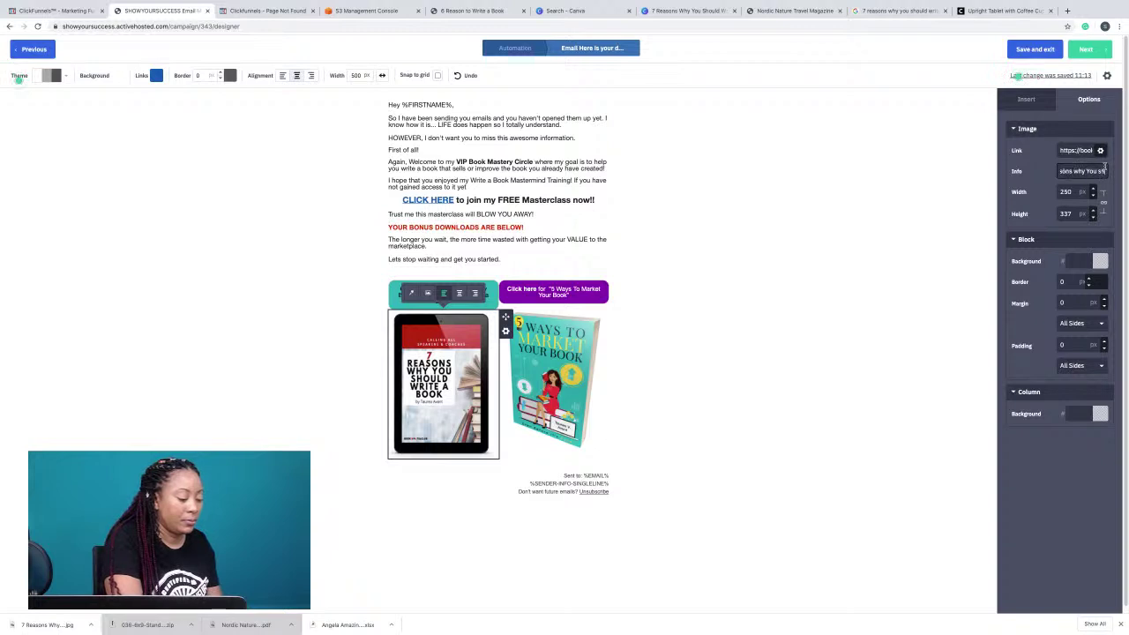
type("ould write a Book")
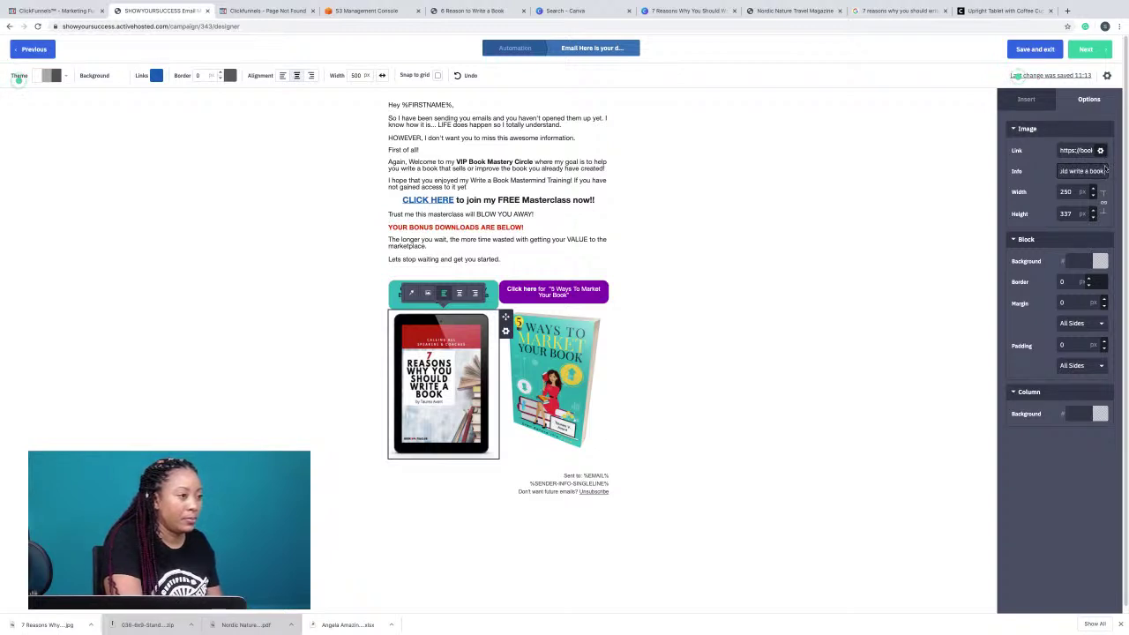
type(" by Taurea Avent")
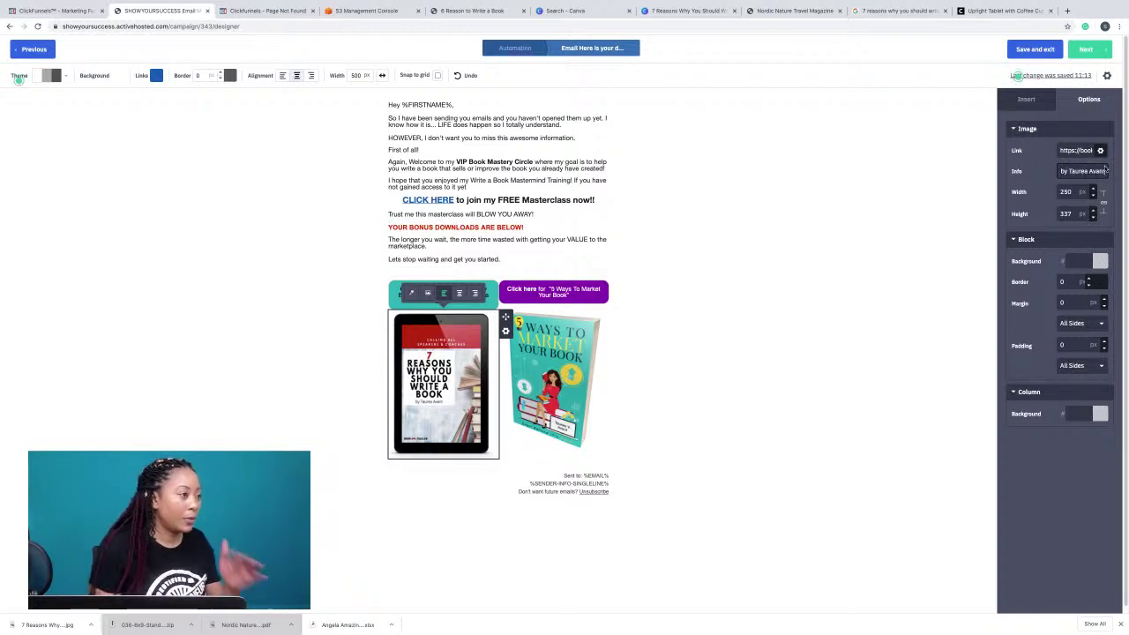
left_click(891, 367)
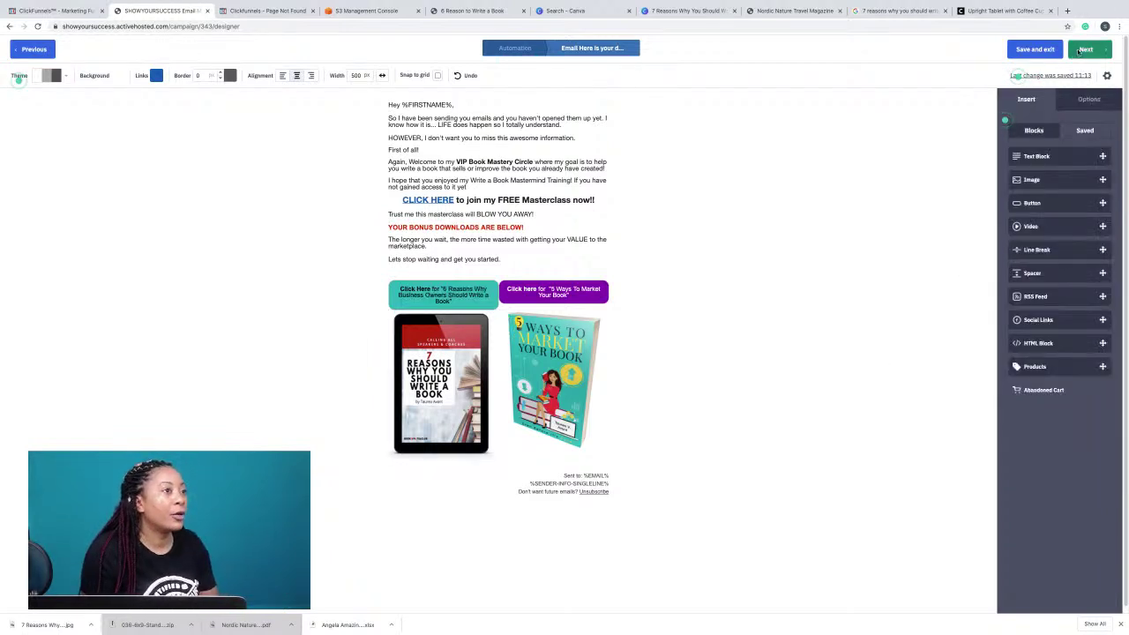
left_click(1039, 50)
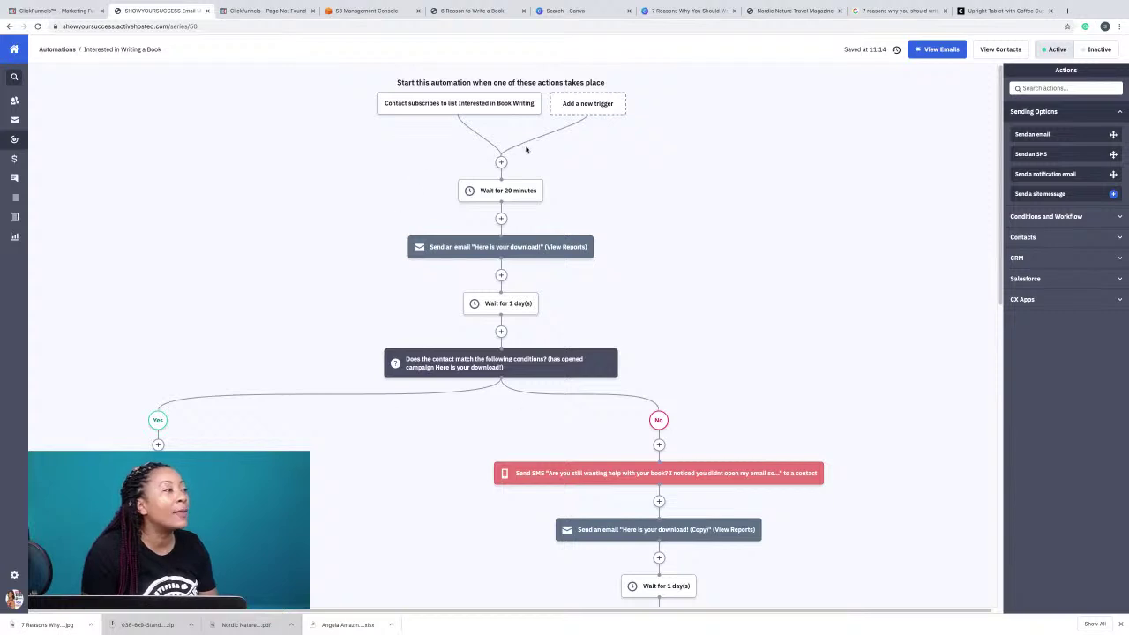
Examine the previews of the "Here is your download!" emails throughout the Interested in Writing a Book automation.
mouse_move(529, 247)
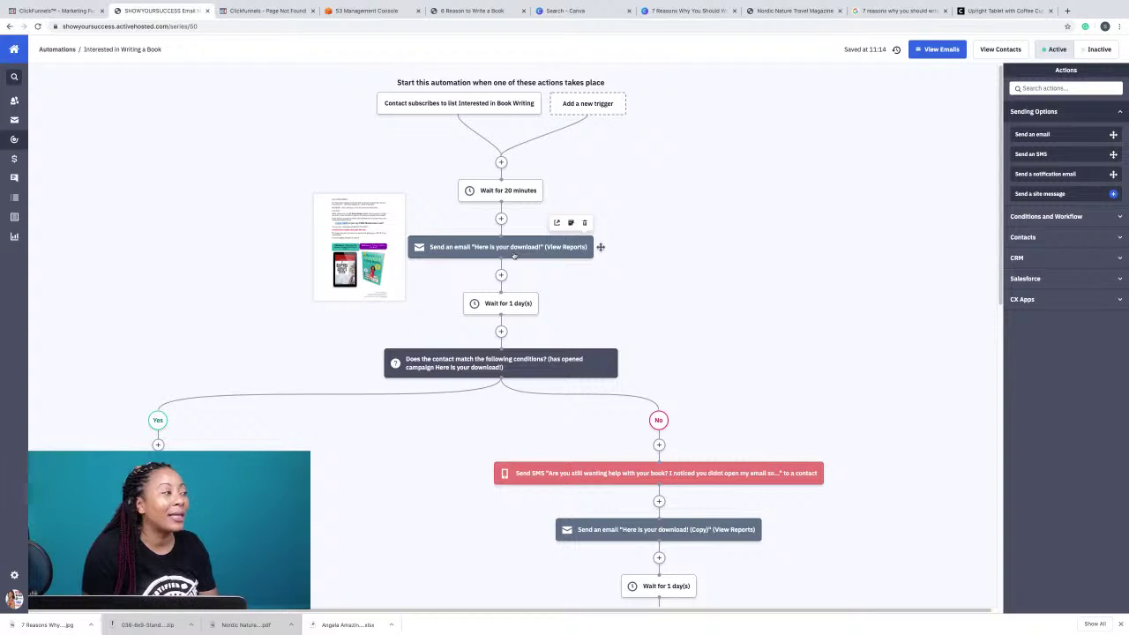
scroll(514, 254, "down", 1)
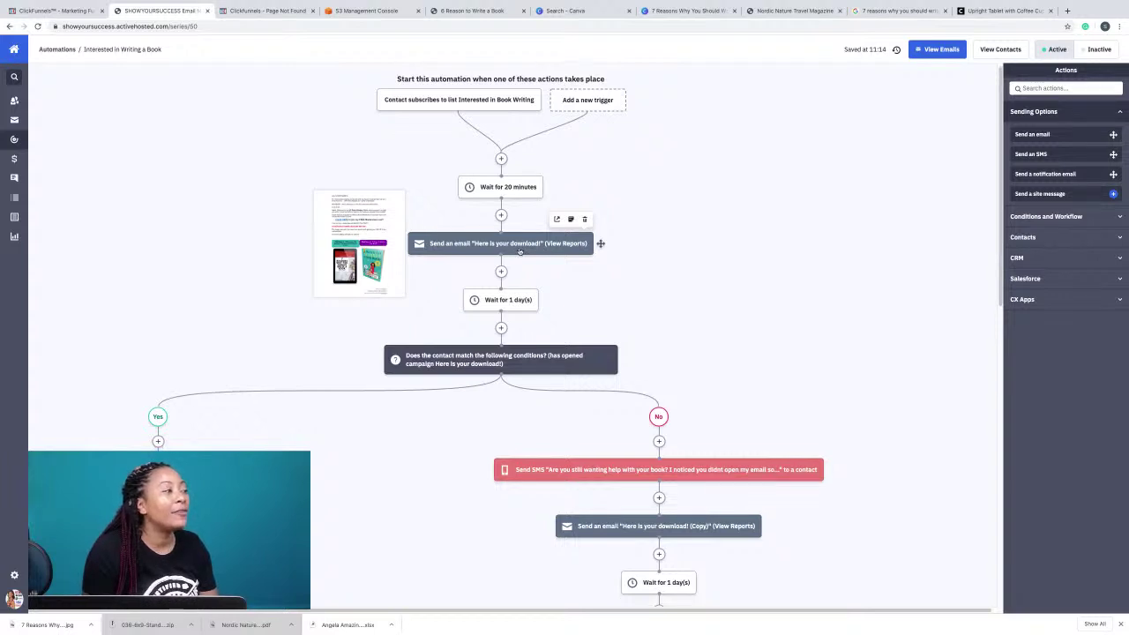
scroll(520, 251, "down", 5)
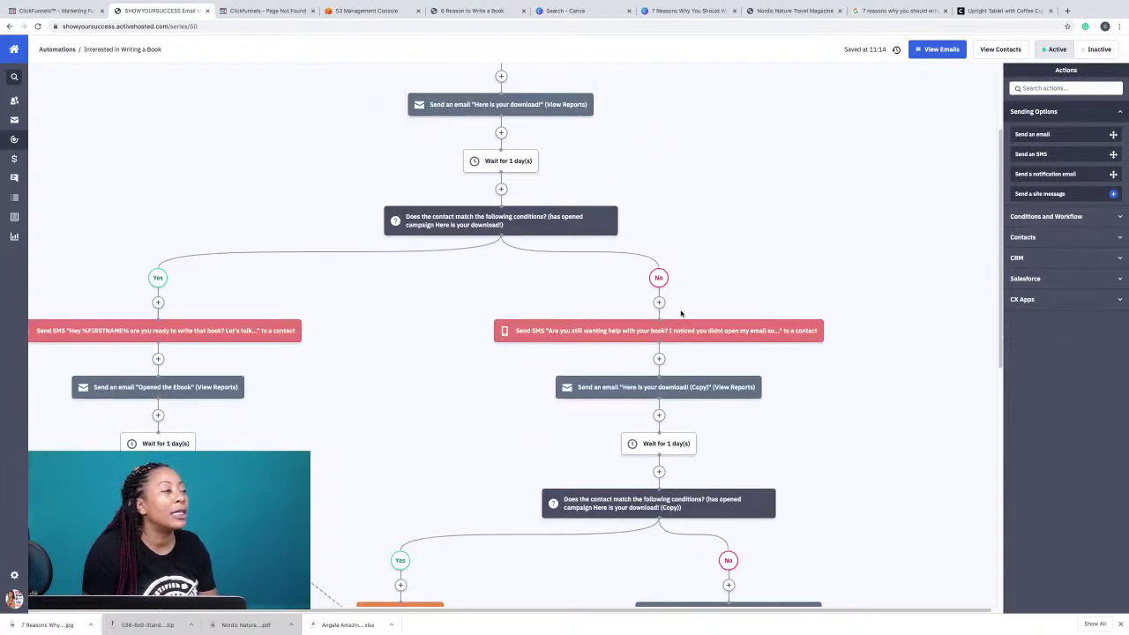
mouse_move(657, 387)
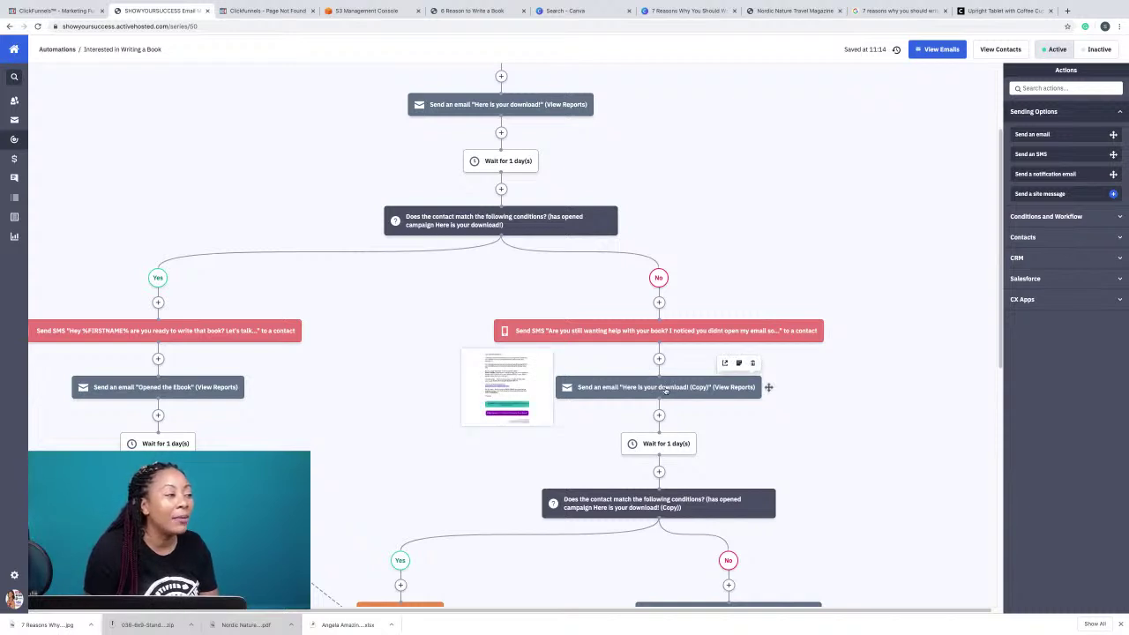
scroll(683, 379, "down", 8)
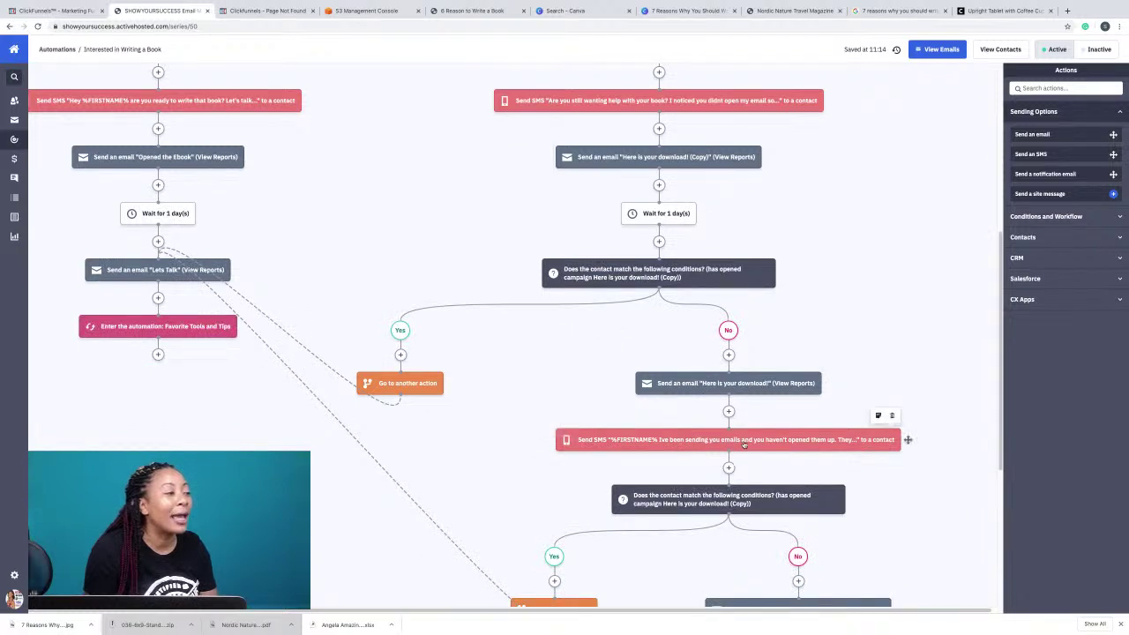
mouse_move(719, 385)
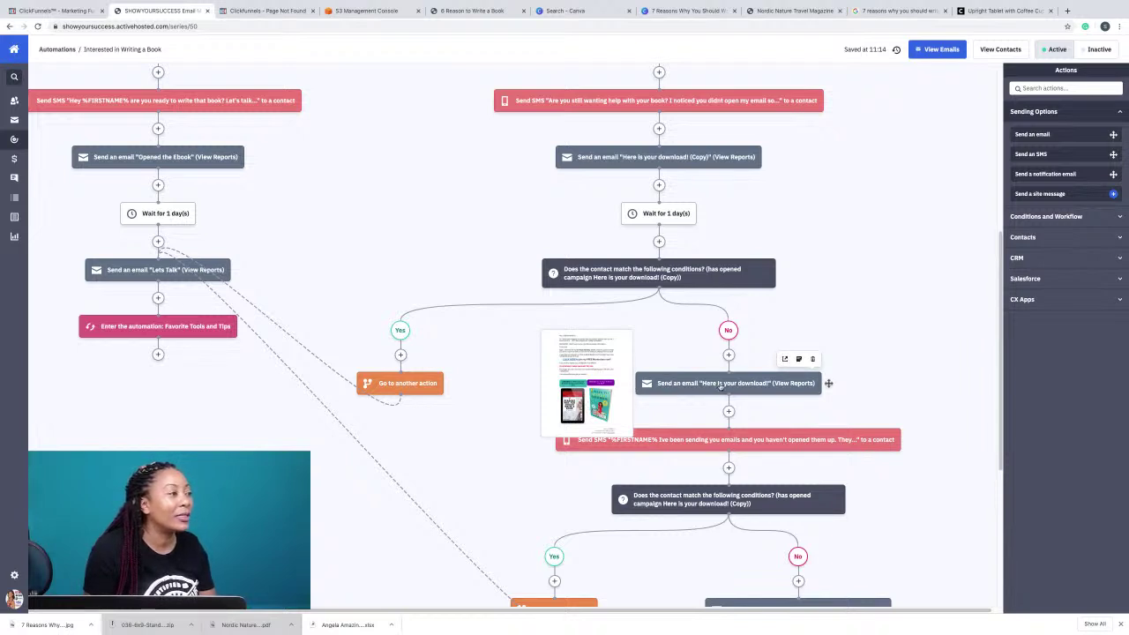
mouse_move(662, 160)
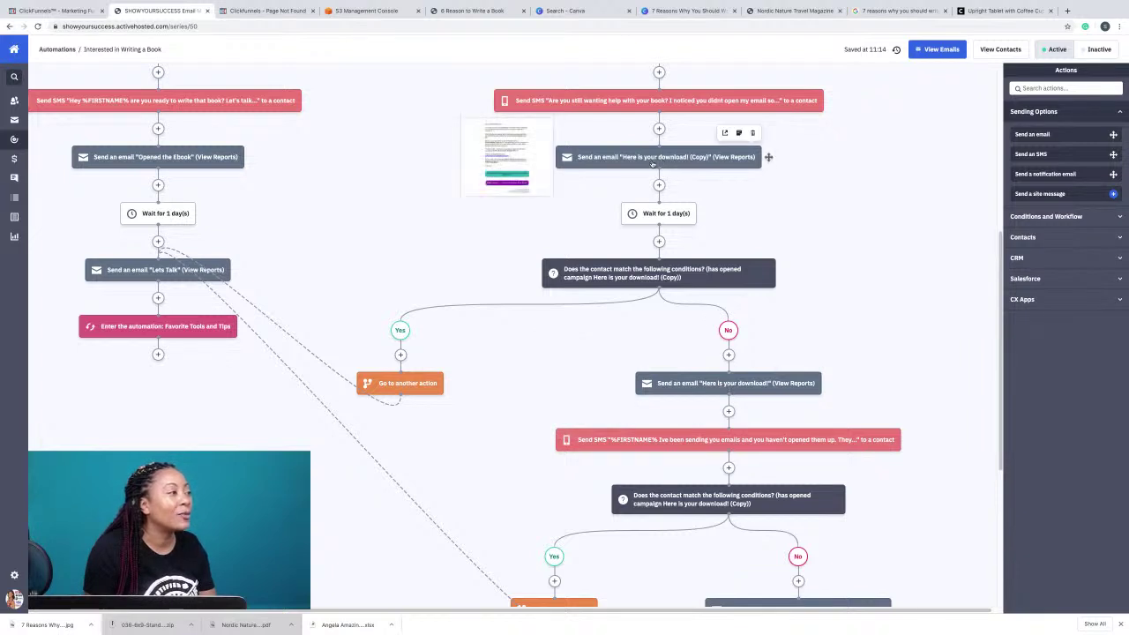
scroll(785, 450, "down", 3)
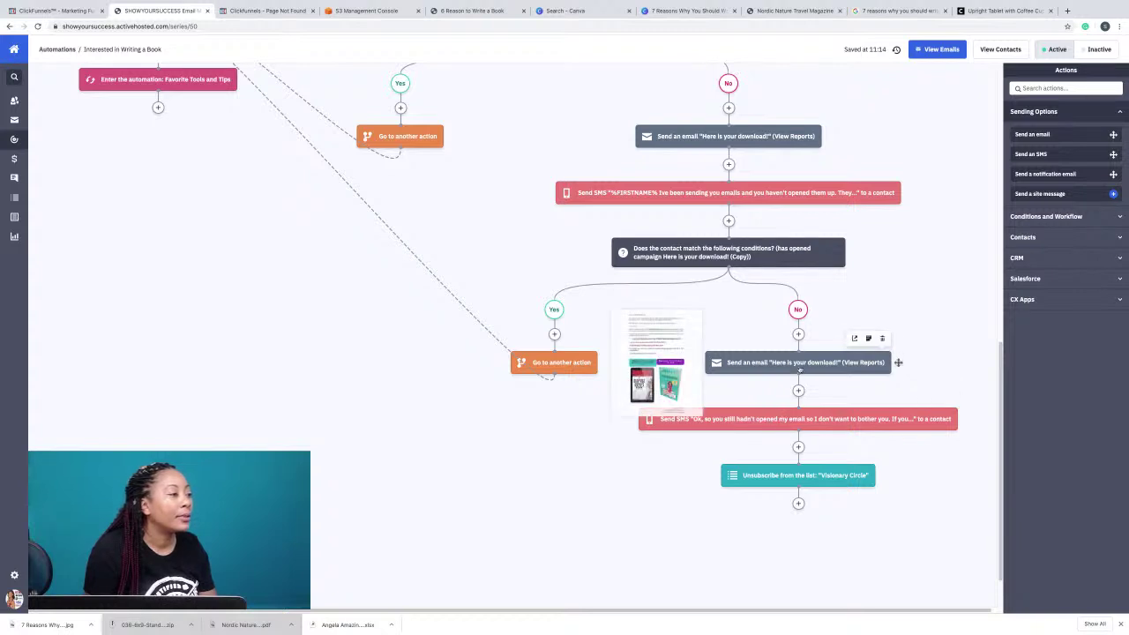
Review the automation's No branches, from the final "Here is your download!" email back up to the starting trigger.
mouse_move(696, 362)
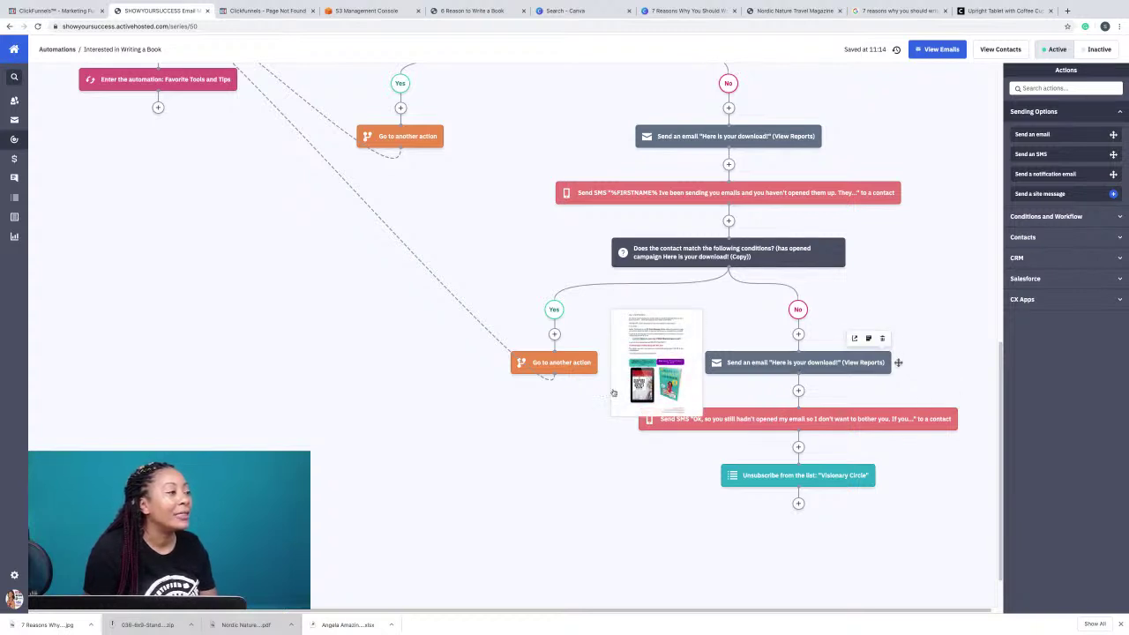
mouse_move(711, 143)
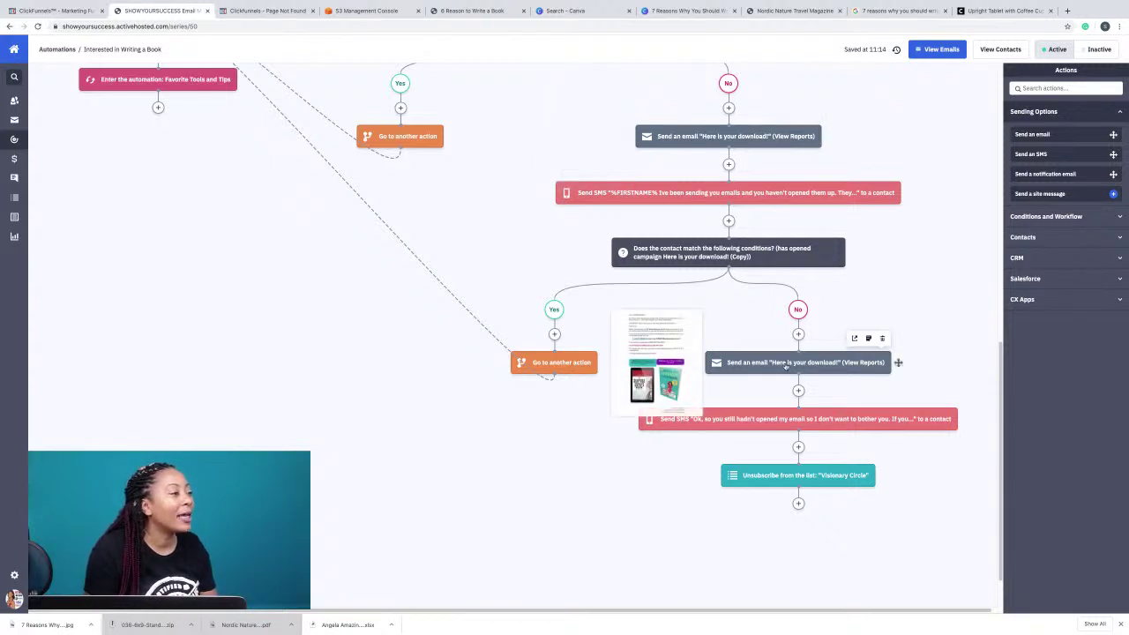
scroll(764, 307, "up", 2)
scroll(764, 307, "up", 3)
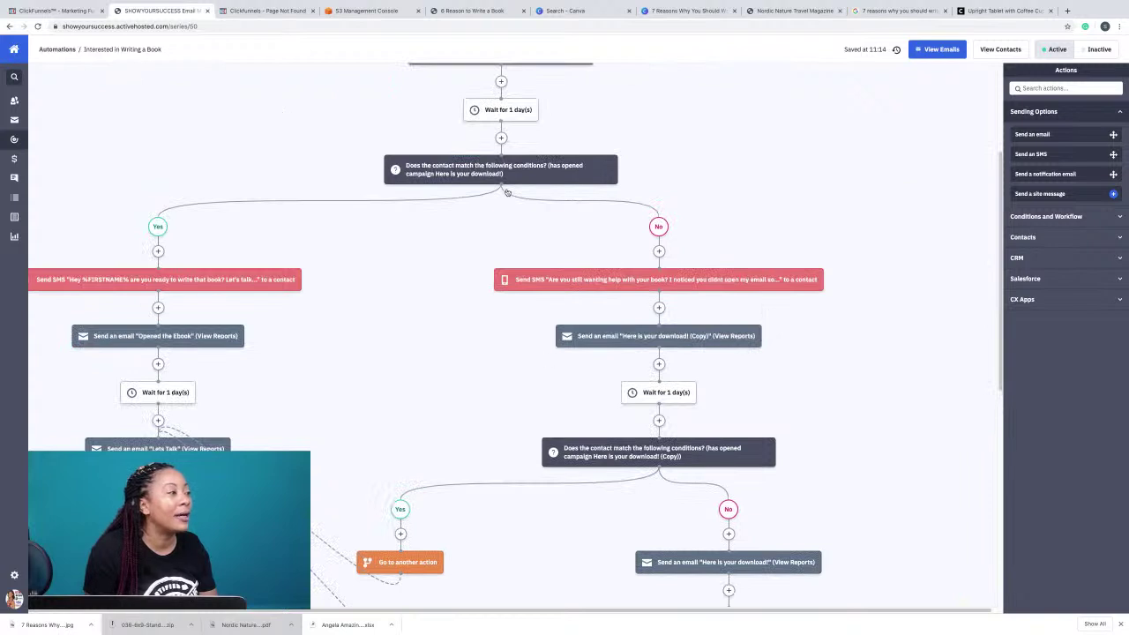
scroll(773, 345, "down", 2)
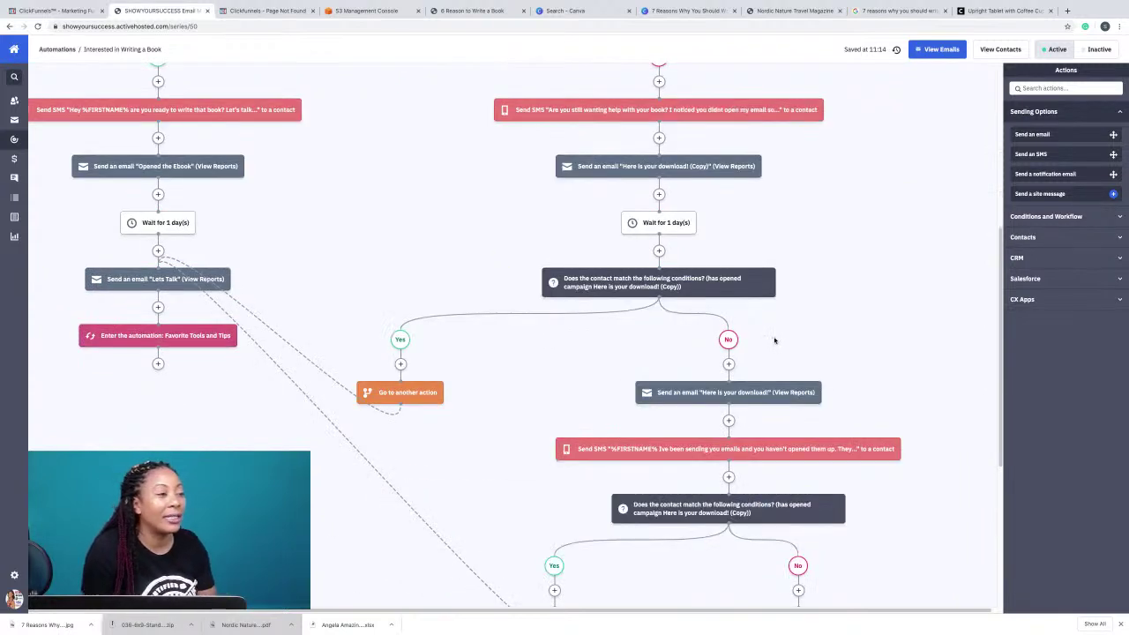
scroll(773, 339, "down", 1)
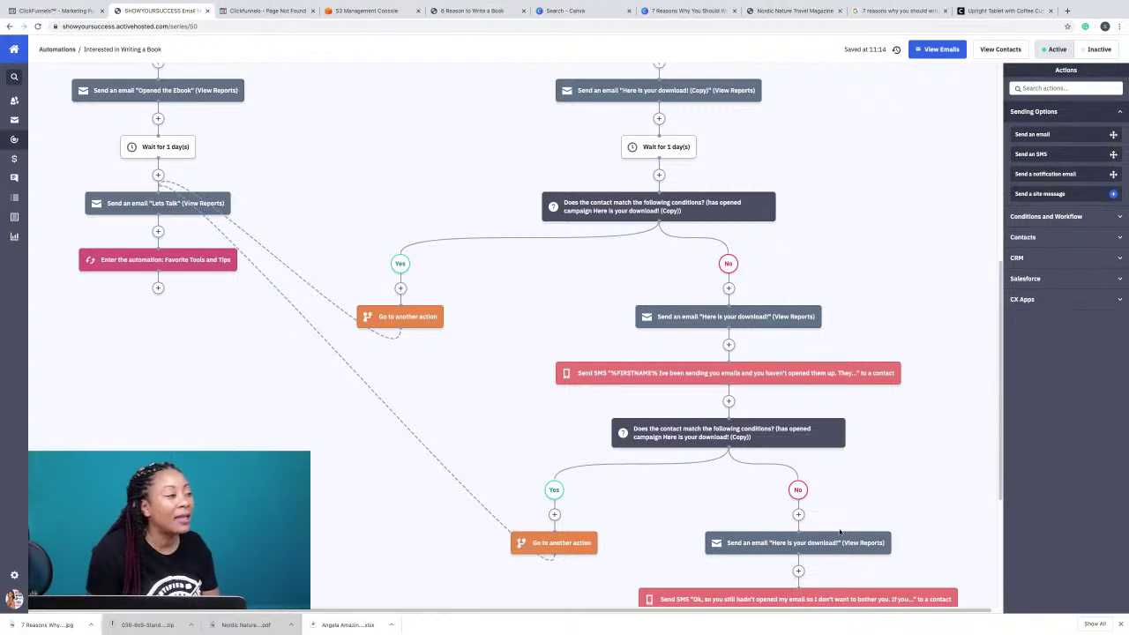
scroll(611, 248, "up", 5)
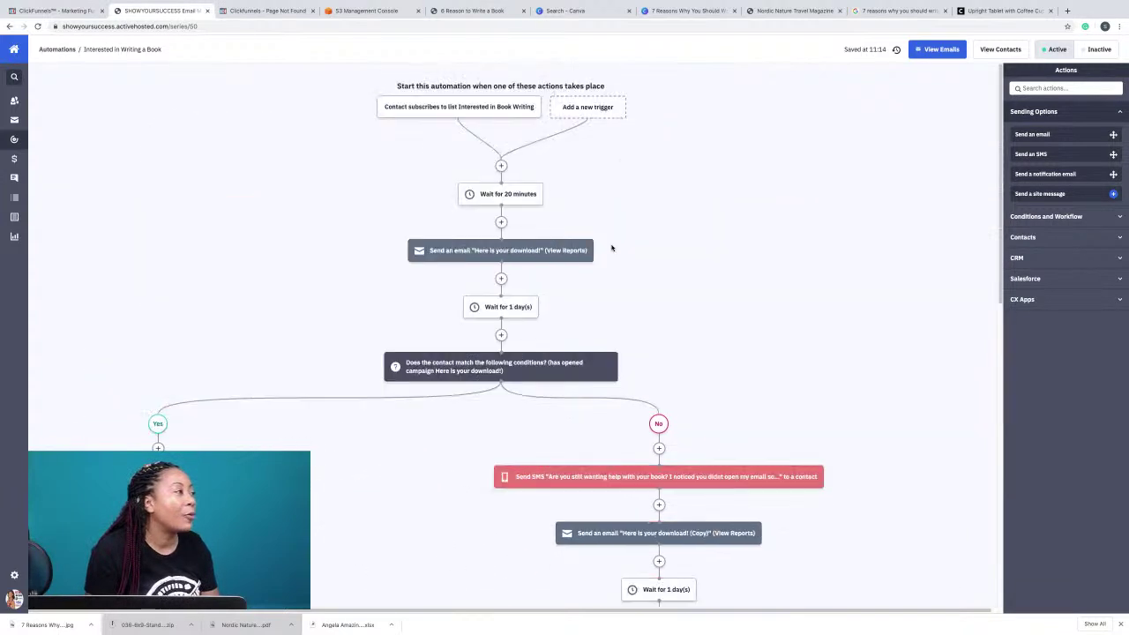